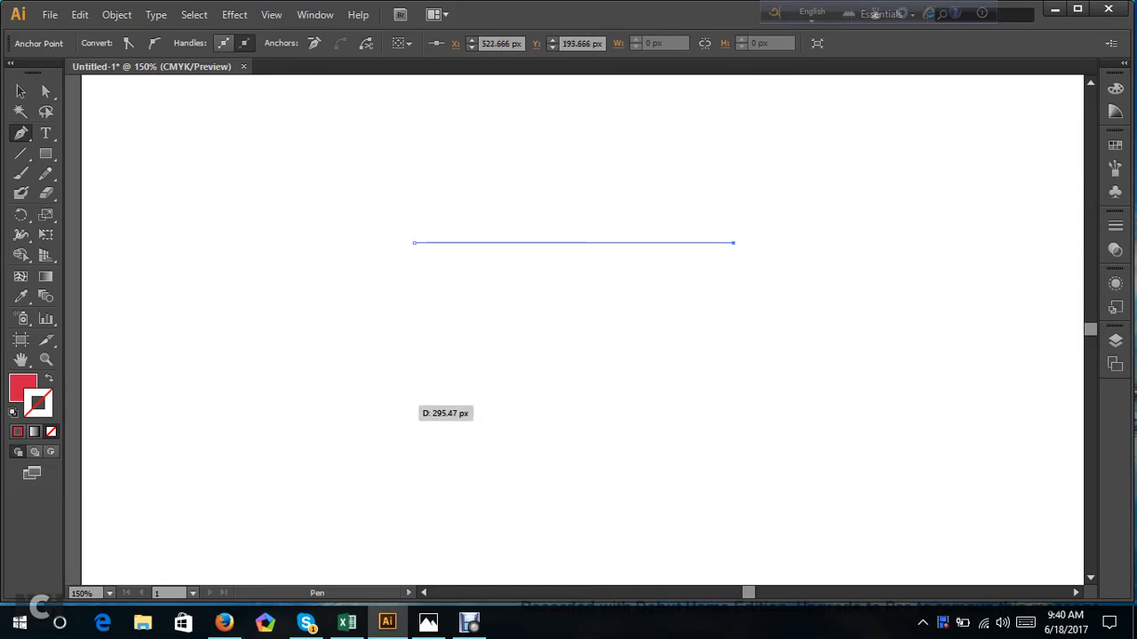
# Swap the fill and stroke colours and extend the open path with a diagonal and a lower horizontal segment to form a Z.
pyautogui.hotkey('shift', 'x')
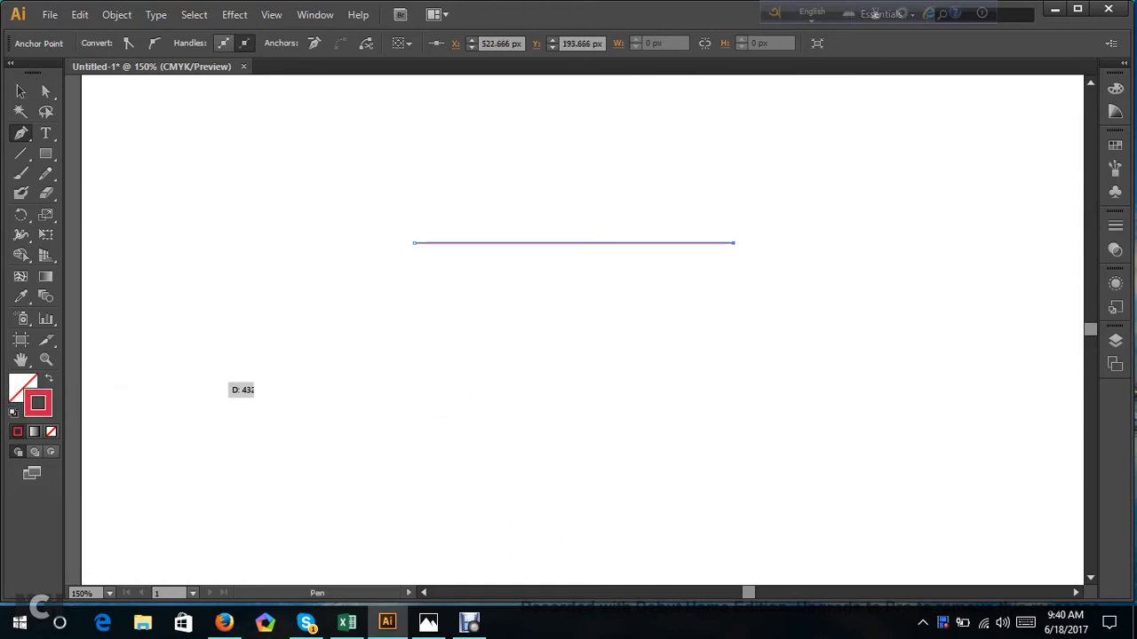
pyautogui.click(408, 421)
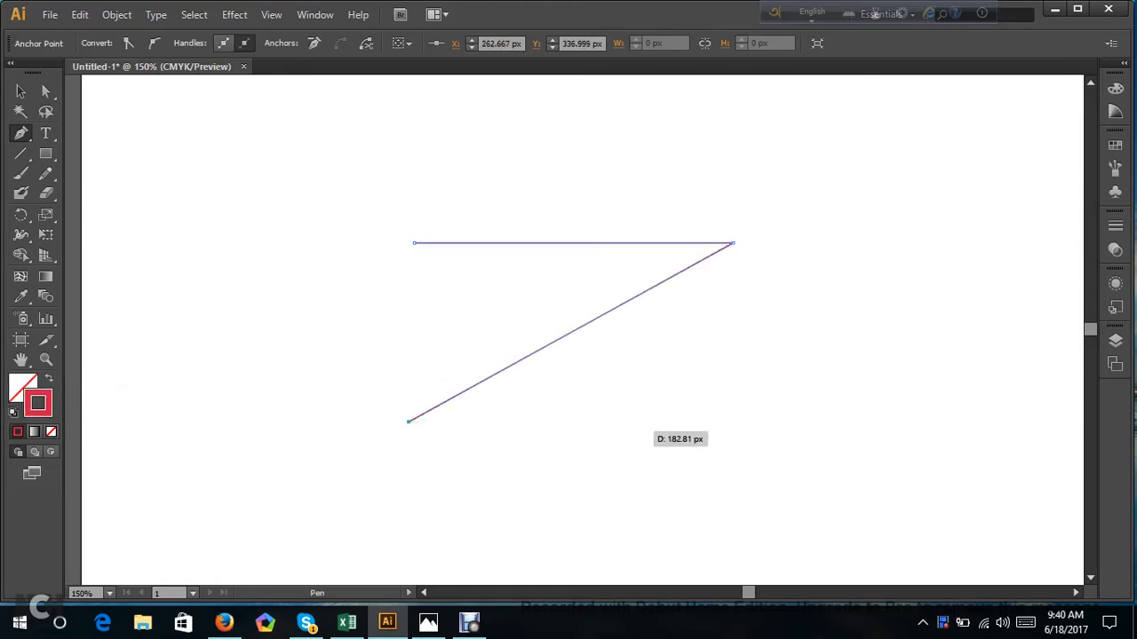
pyautogui.click(733, 421)
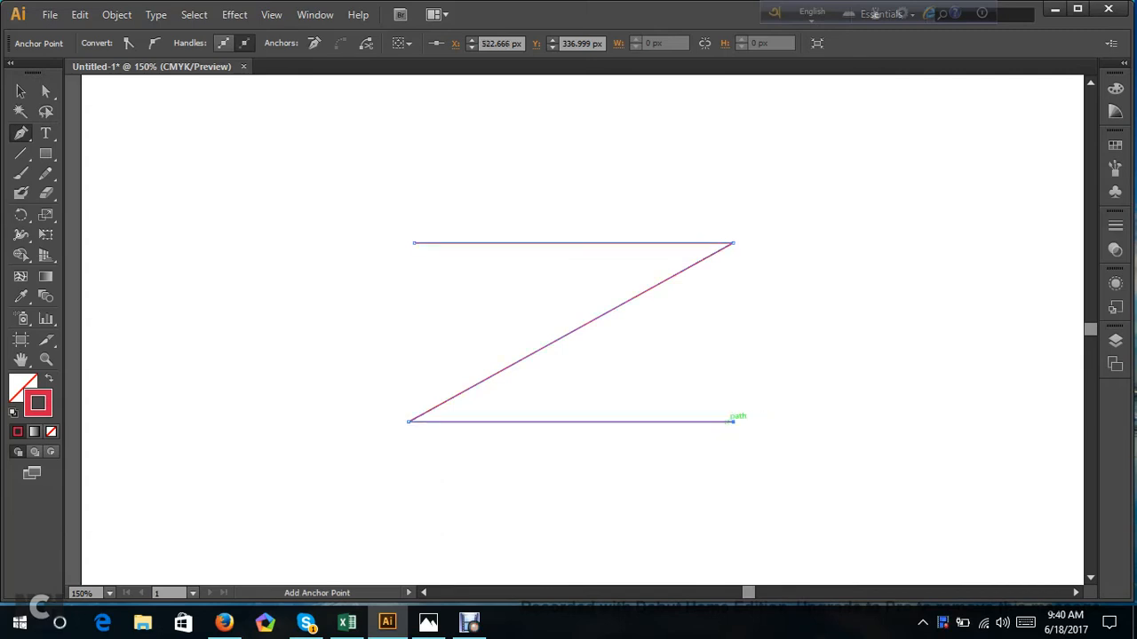
# Select the whole Z path and set its stroke weight to 38 pt.
pyautogui.click(45, 90)
pyautogui.moveTo(346, 192)
pyautogui.mouseDown()
pyautogui.moveTo(591, 376)
pyautogui.moveTo(835, 485)
pyautogui.mouseUp()
pyautogui.click(194, 40)
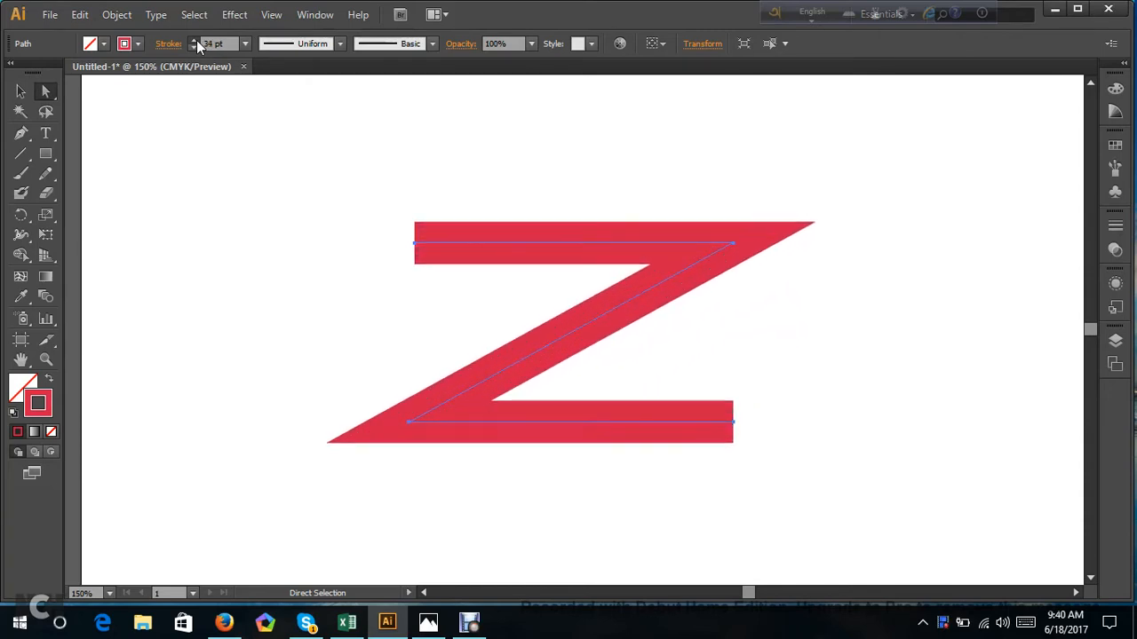
pyautogui.click(1116, 251)
pyautogui.click(1119, 228)
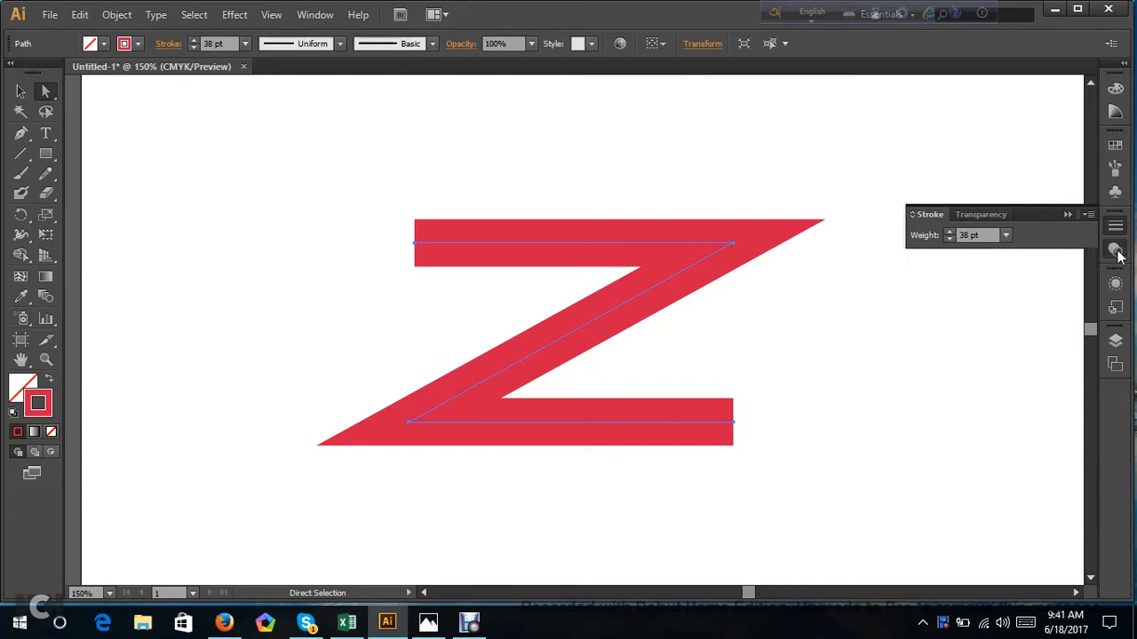
pyautogui.click(1115, 251)
pyautogui.click(1115, 284)
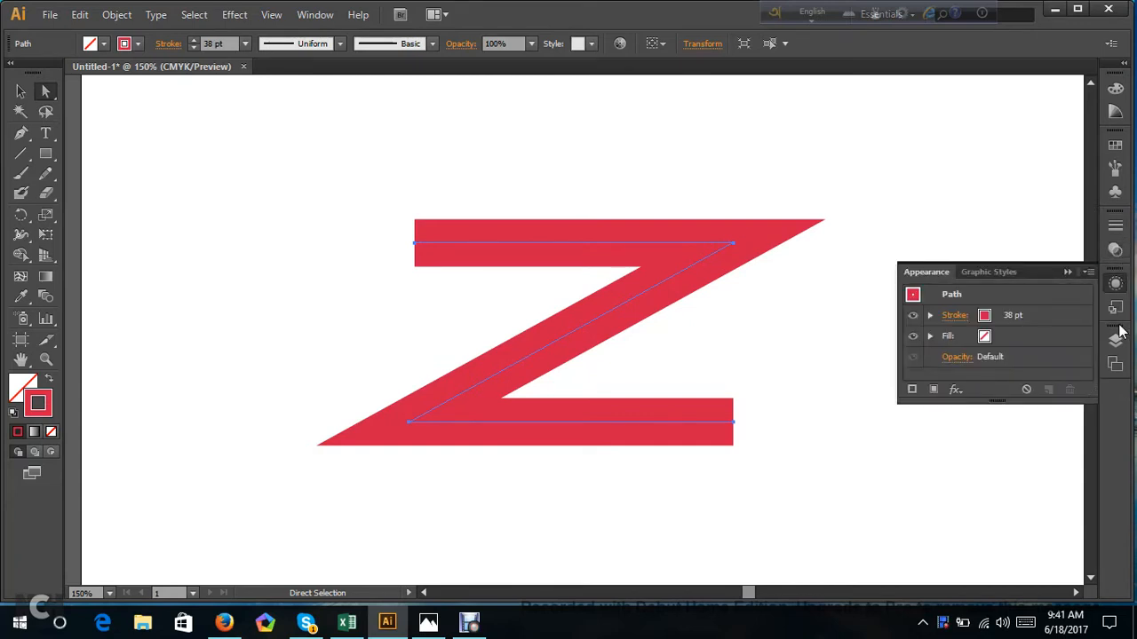
pyautogui.click(1116, 307)
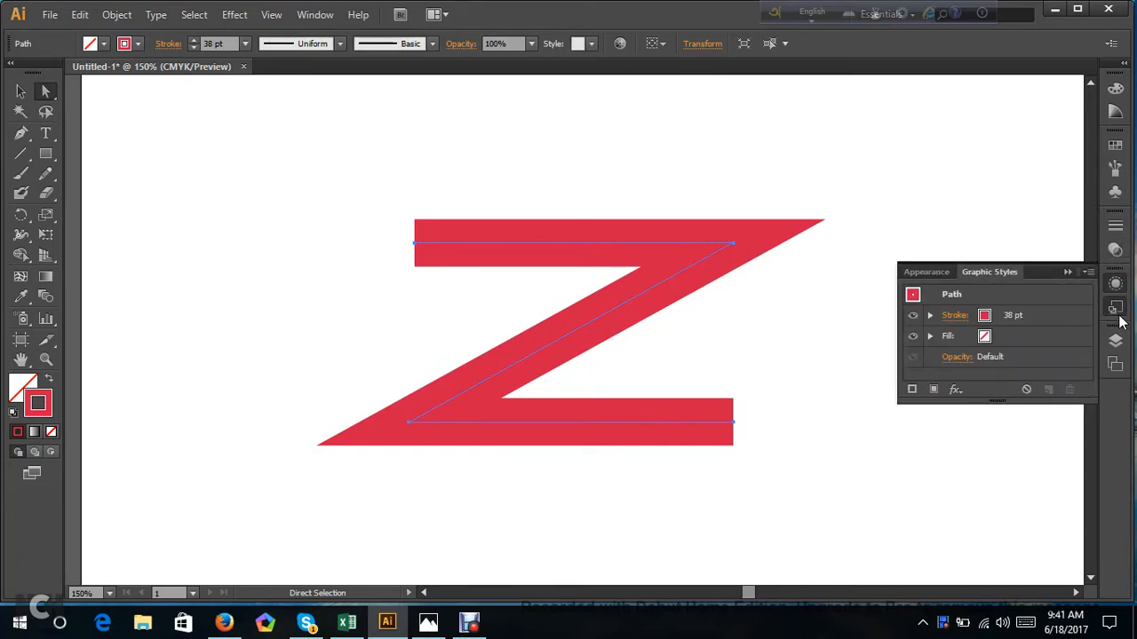
pyautogui.click(1116, 172)
pyautogui.click(1116, 194)
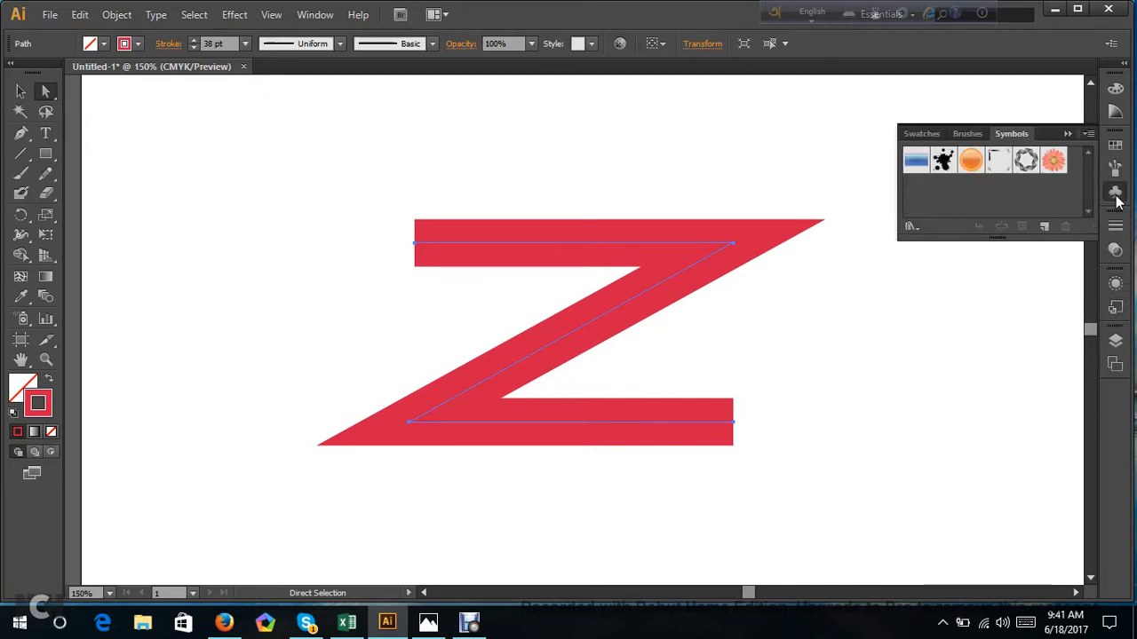
pyautogui.click(1115, 144)
pyautogui.hotkey('ctrl', 'shift', 'a')
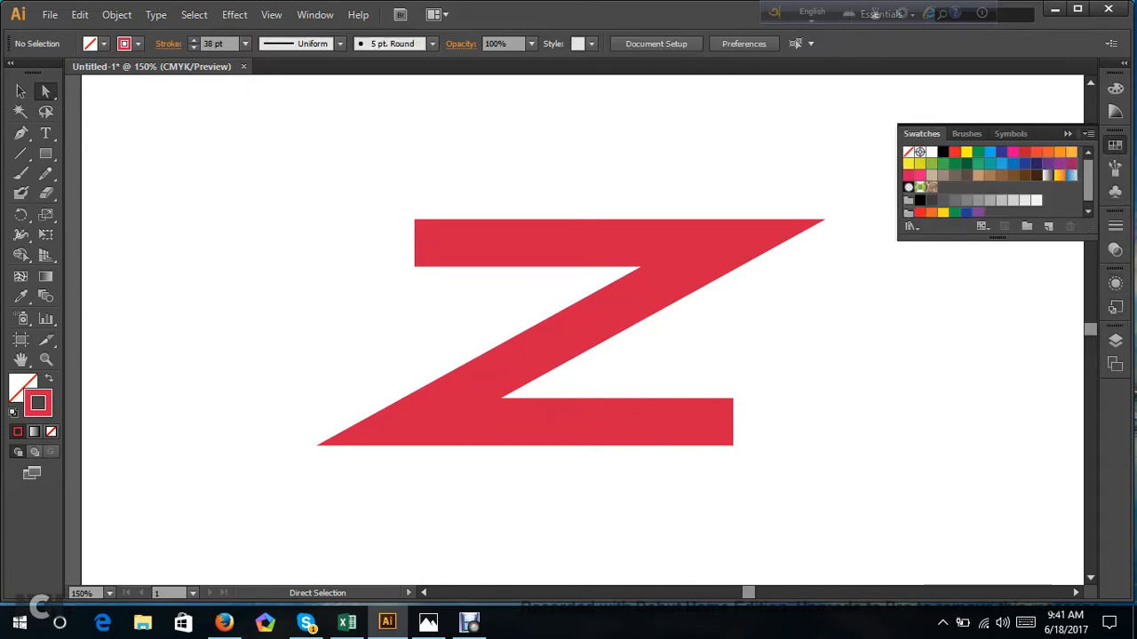
pyautogui.click(1068, 134)
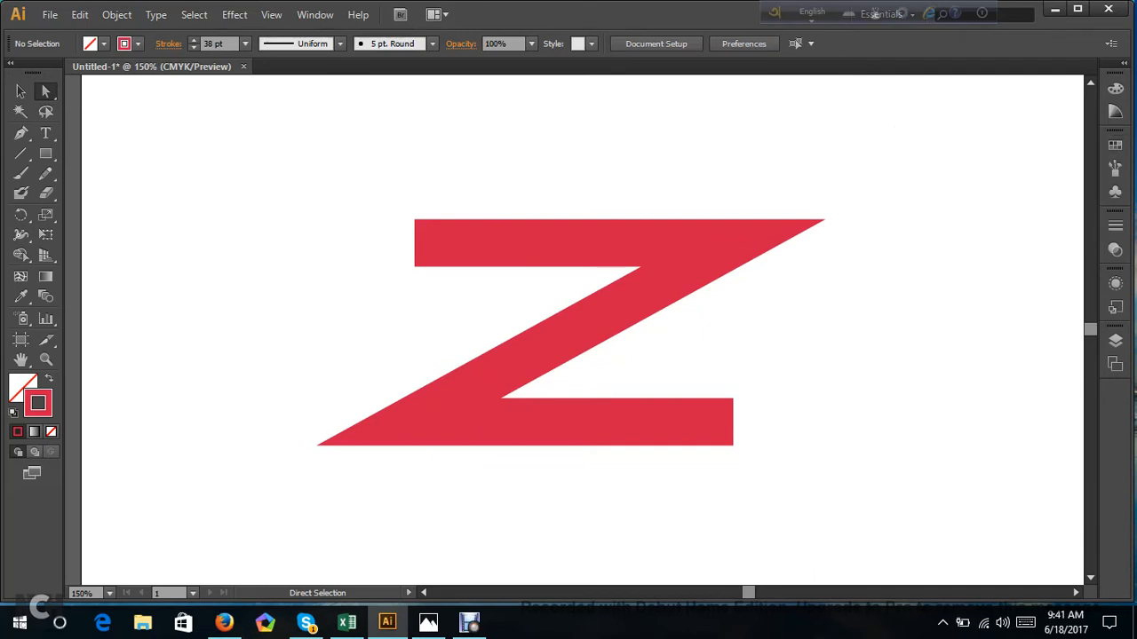
# Try scaling the stroked Z path down to about a quarter of its size around its centre.
pyautogui.moveTo(248, 157); pyautogui.dragTo(854, 465)
pyautogui.click(20, 91)
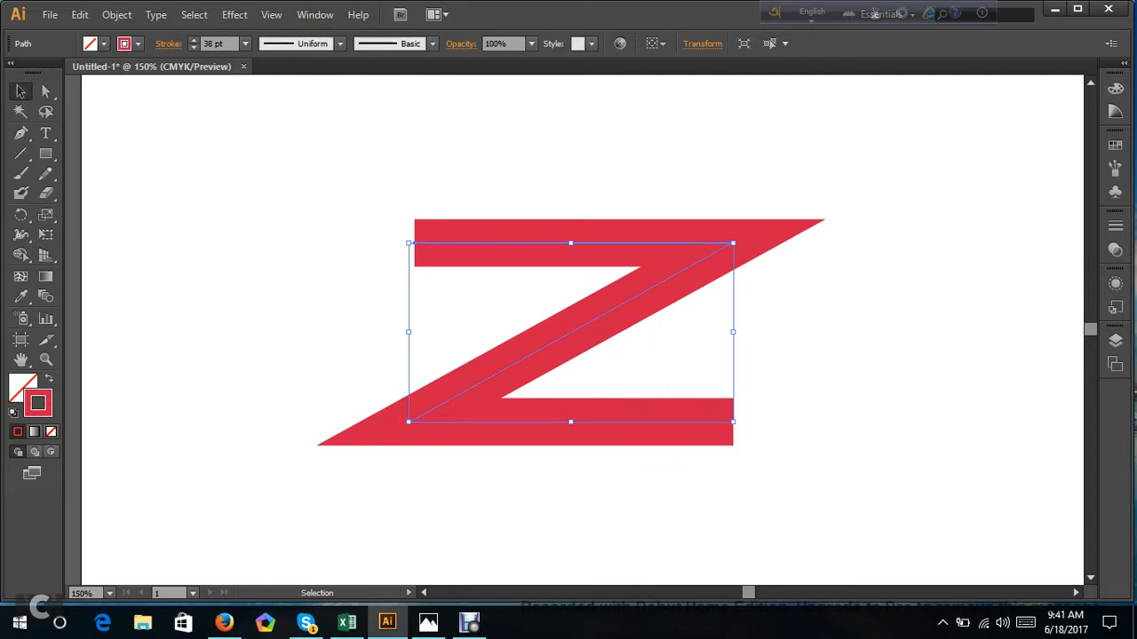
pyautogui.moveTo(732, 421); pyautogui.dragTo(612, 354)
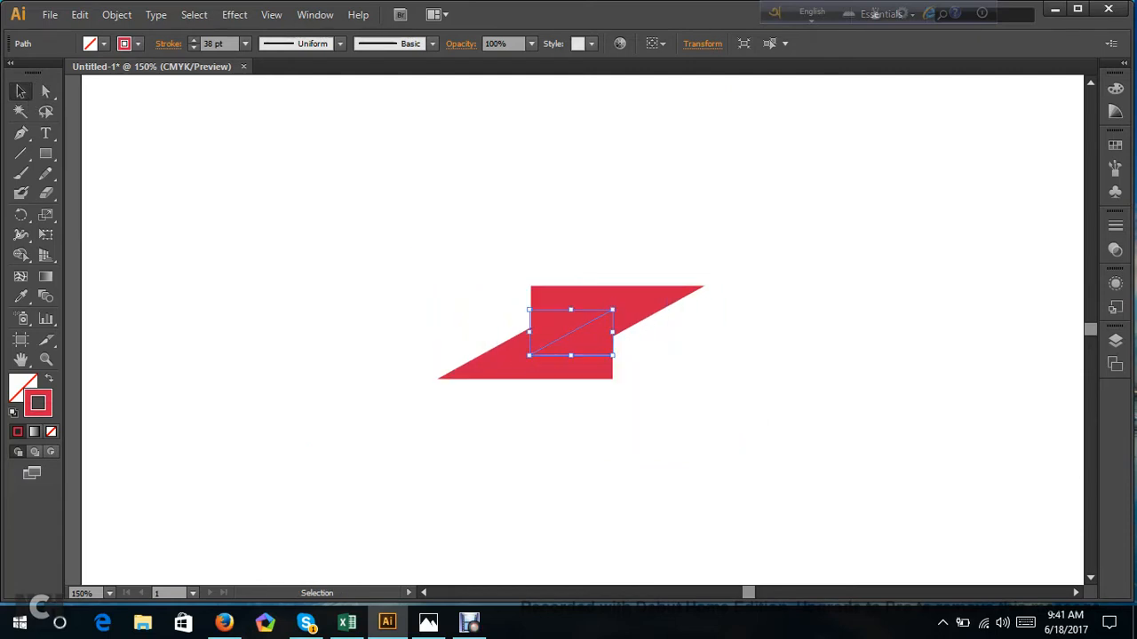
pyautogui.hotkey('ctrl', 'shift', 'a')
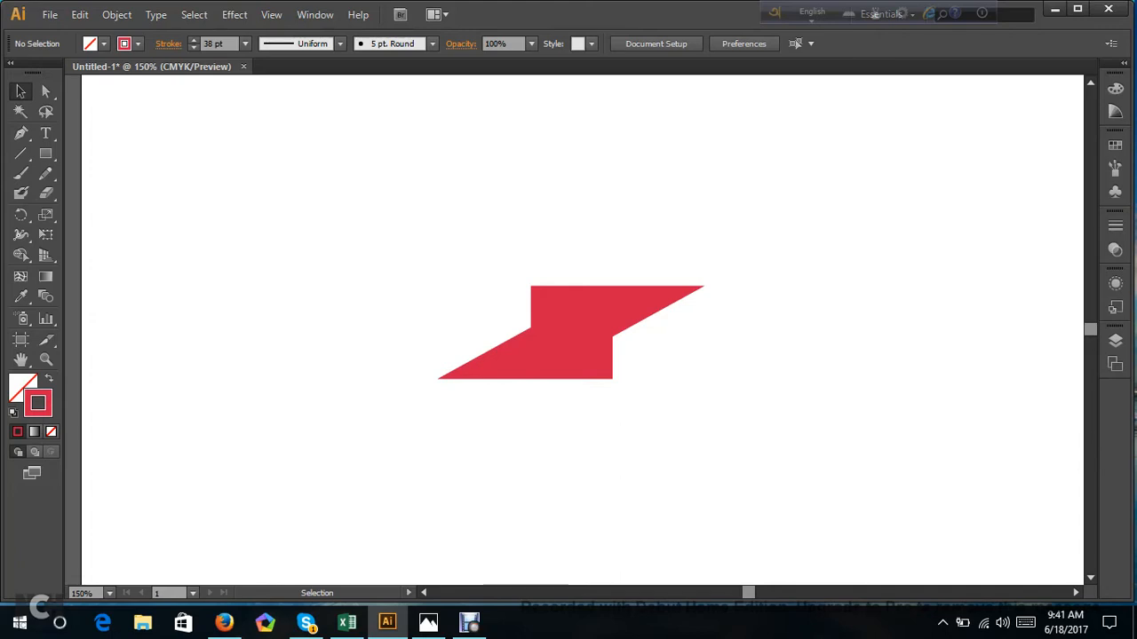
pyautogui.hotkey('ctrl', 'z')
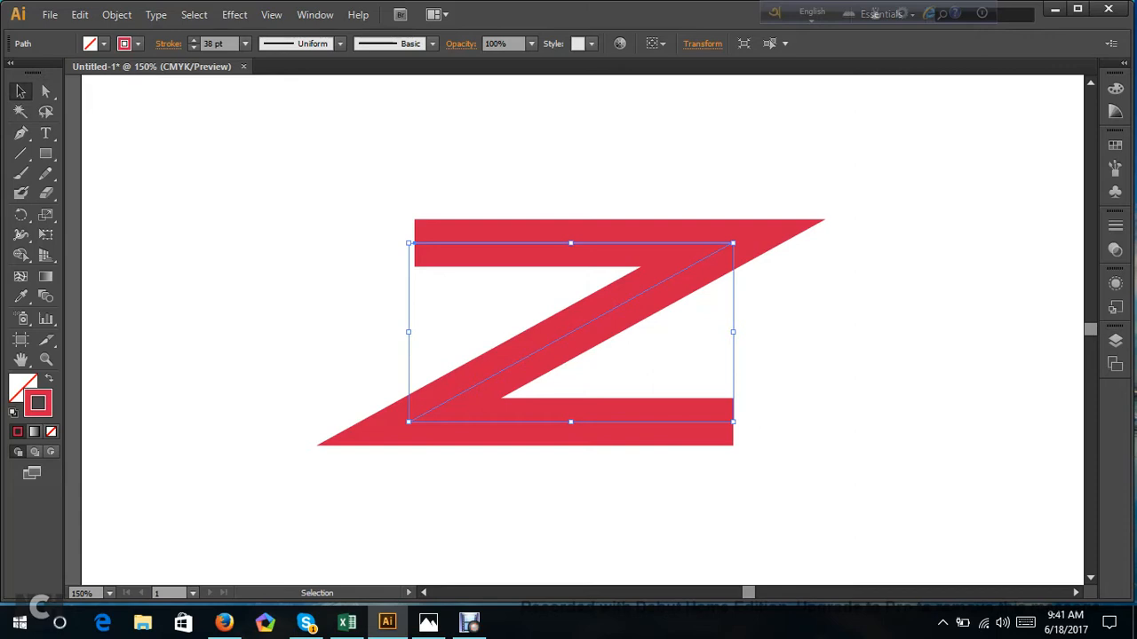
# Expand the Z path's stroke into a filled outline shape.
pyautogui.hotkey('ctrl', 'shift', 'a')
pyautogui.moveTo(301, 122); pyautogui.dragTo(948, 505)
pyautogui.click(115, 15)
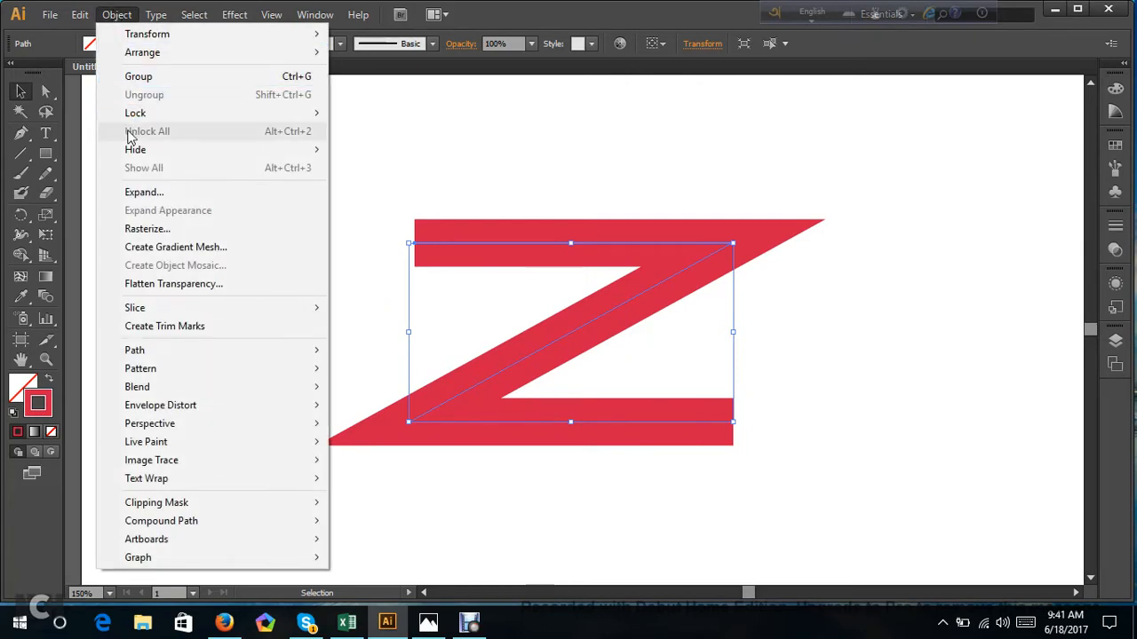
pyautogui.click(135, 192)
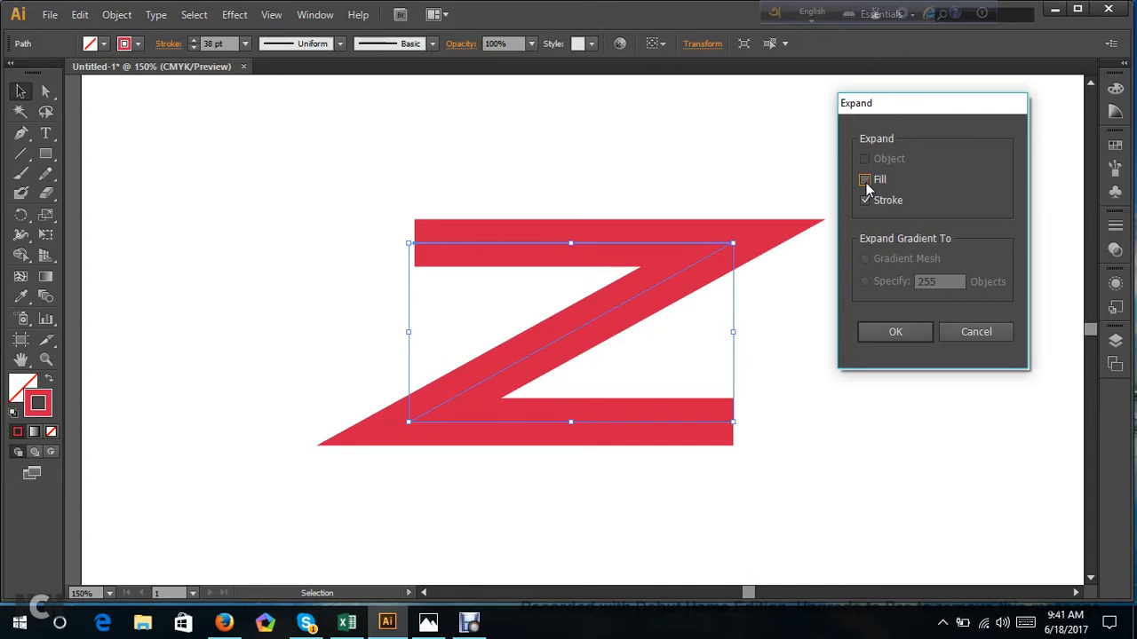
pyautogui.click(893, 335)
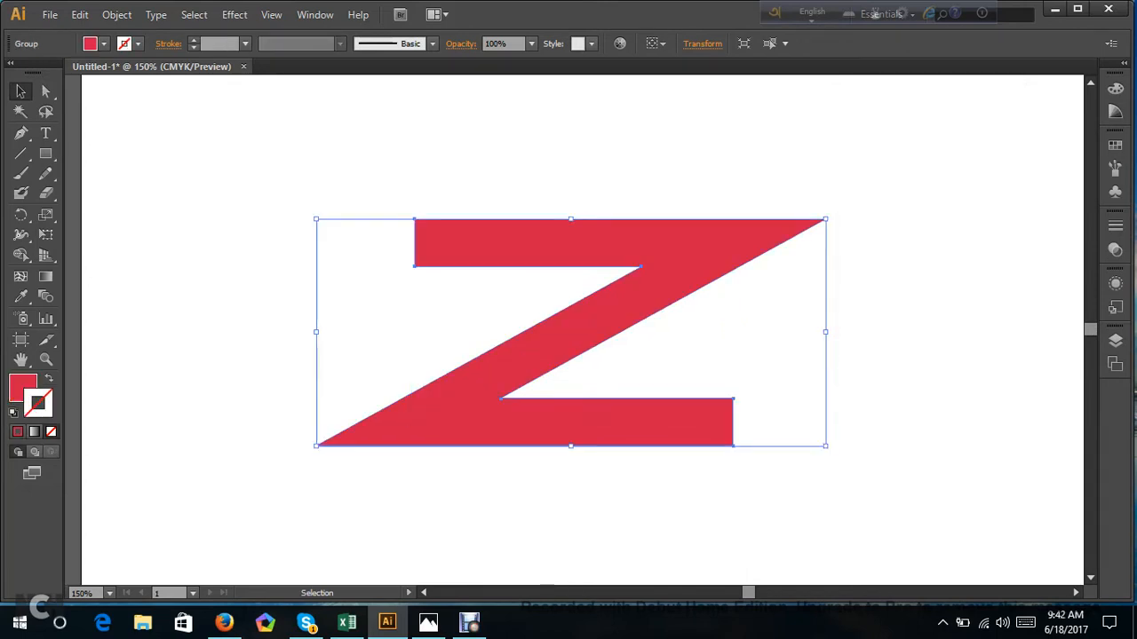
# Ungroup the expanded Z shape and deselect it.
pyautogui.rightClick(653, 296)
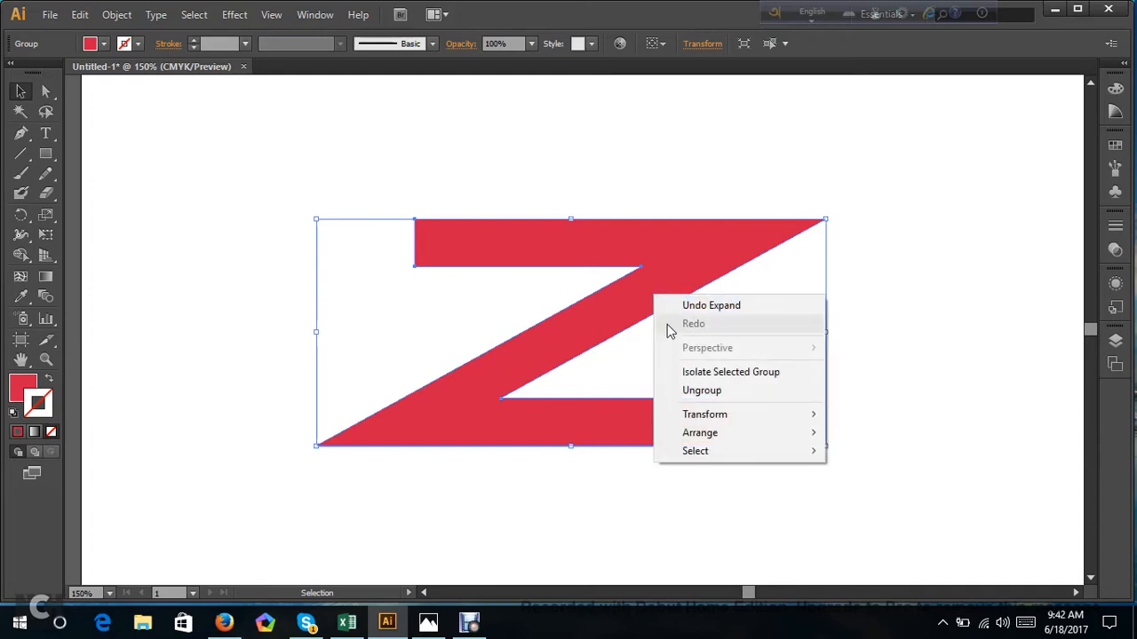
pyautogui.click(700, 391)
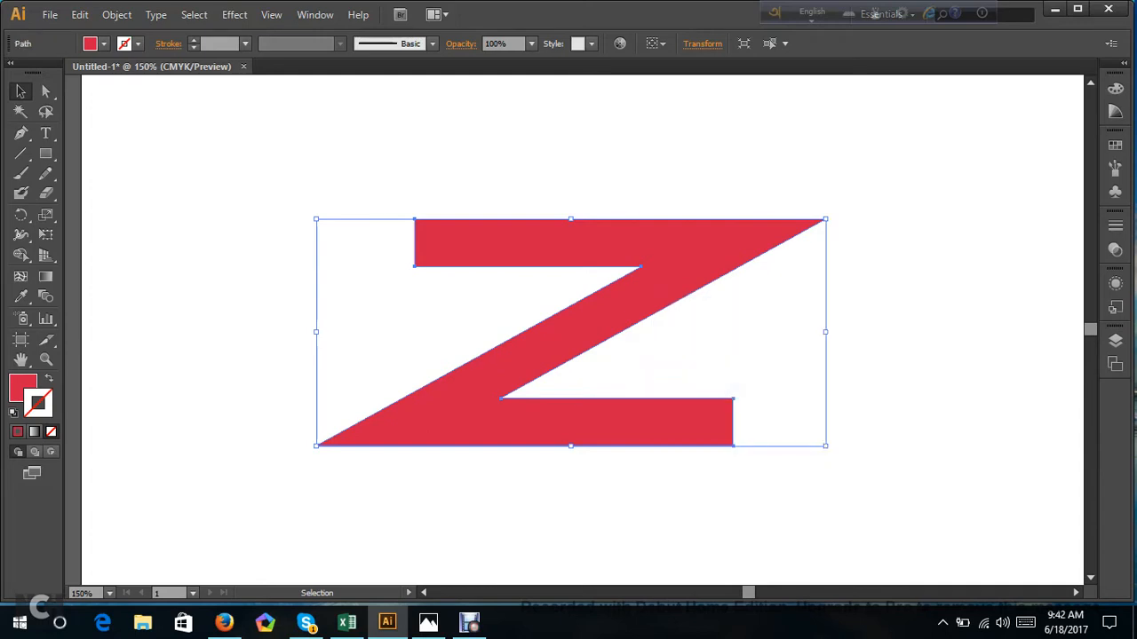
pyautogui.click(698, 394)
pyautogui.click(622, 309)
pyautogui.click(710, 348)
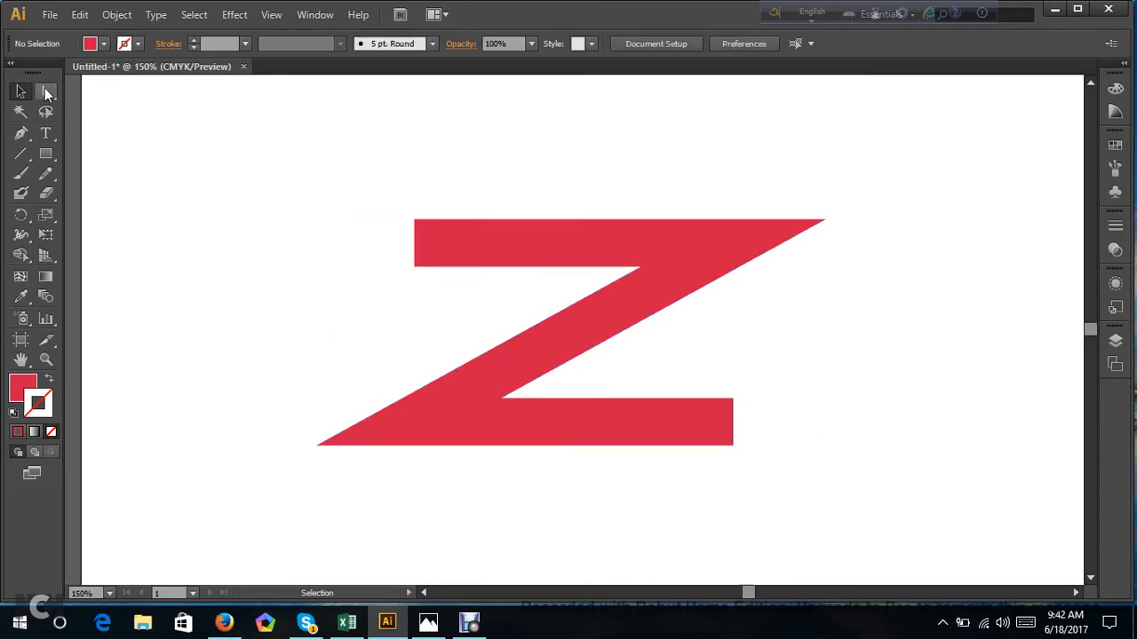
# Select the entire Z outline with Direct Selection, move it aside, and bring it back near the middle of the canvas.
pyautogui.click(47, 88)
pyautogui.moveTo(325, 169); pyautogui.dragTo(700, 471)
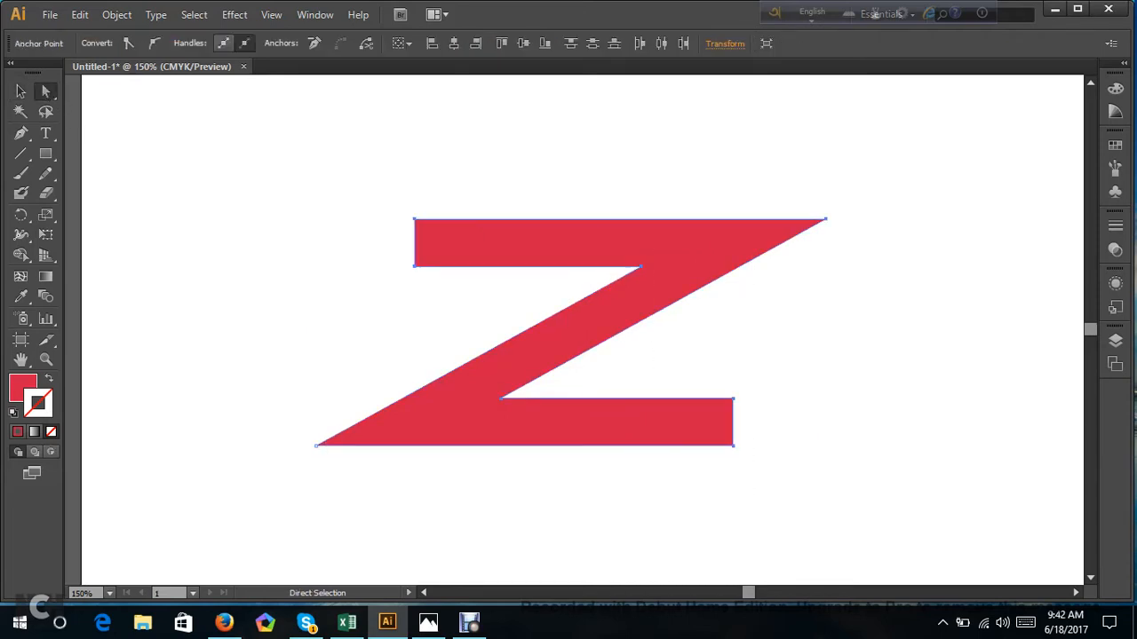
pyautogui.moveTo(582, 306); pyautogui.dragTo(882, 315)
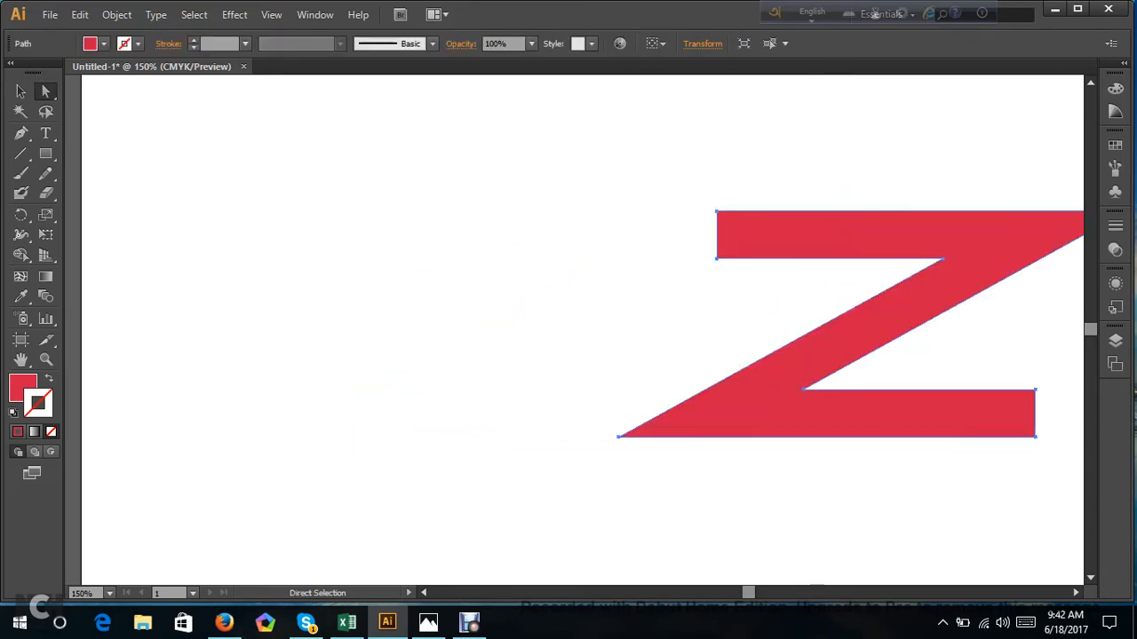
pyautogui.moveTo(560, 349); pyautogui.dragTo(312, 214)
pyautogui.moveTo(788, 345); pyautogui.dragTo(501, 326)
# Scale the expanded Z shape down proportionally around its centre to a tiny size and deselect it.
pyautogui.click(21, 91)
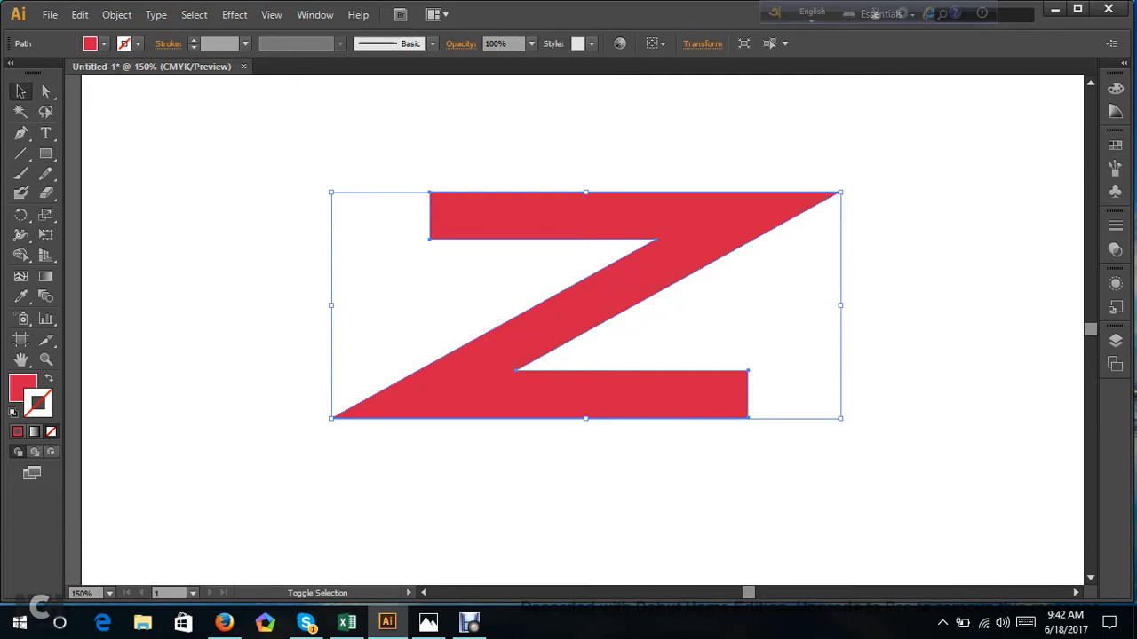
pyautogui.moveTo(840, 417); pyautogui.dragTo(630, 325)
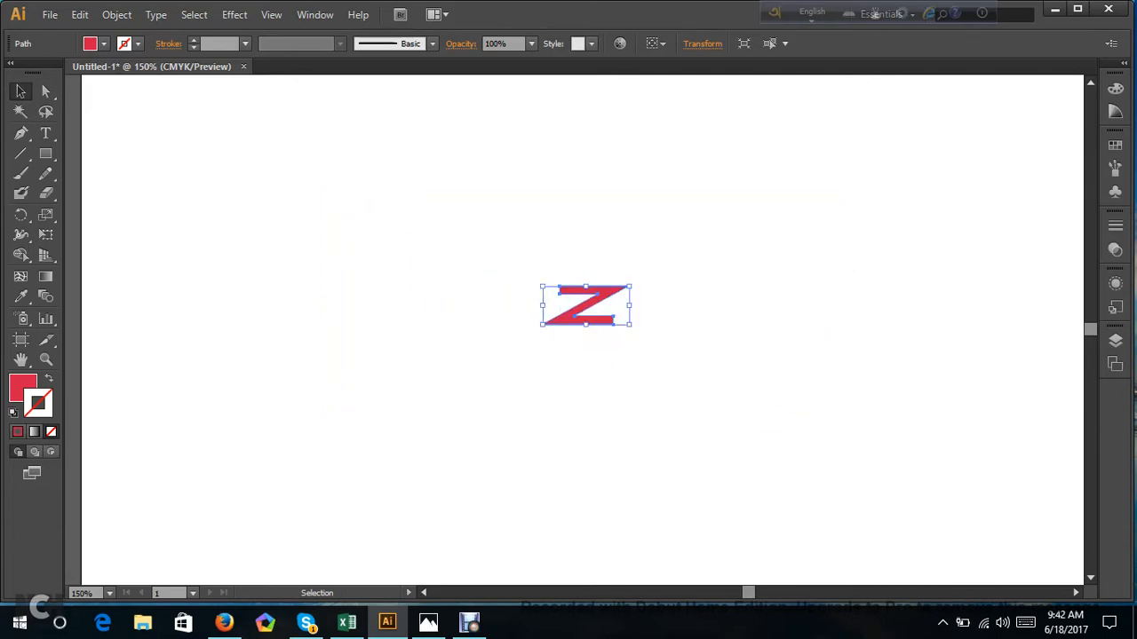
pyautogui.moveTo(629, 325); pyautogui.dragTo(607, 316)
pyautogui.hotkey('ctrl', 'shift', 'a')
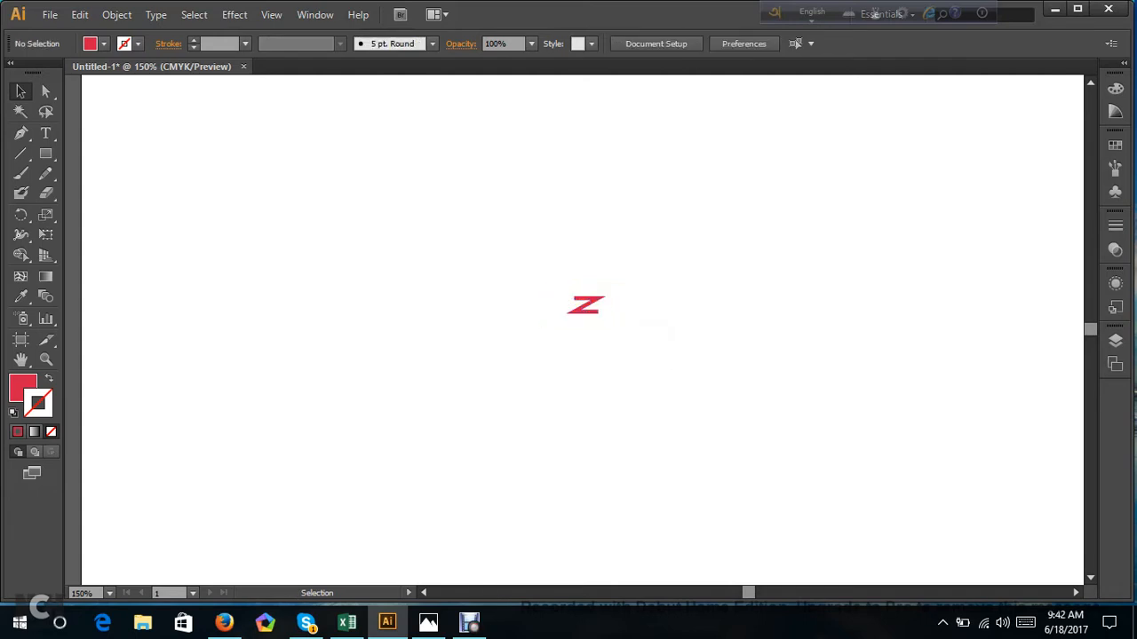
# Select all the artwork and delete the Z shape to clear the canvas.
pyautogui.hotkey('ctrl', 'a')
pyautogui.moveTo(606, 315); pyautogui.dragTo(932, 459)
pyautogui.press('Delete')
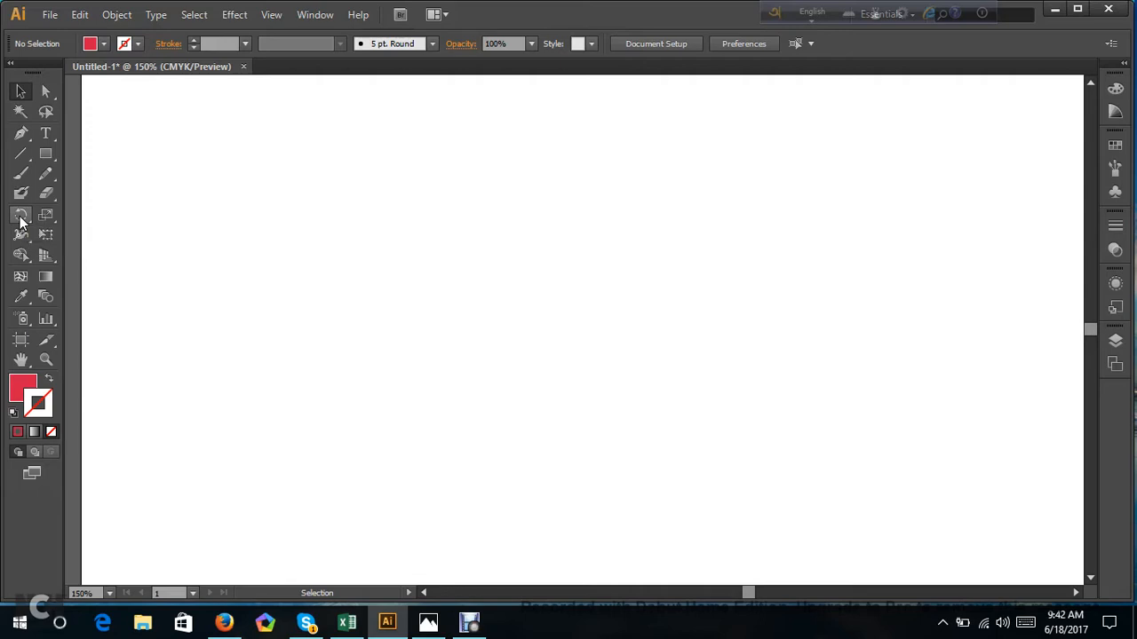
# Show the grid and draw a large red three-pointed star with the Star tool, shaped as a triangle pointing right.
pyautogui.click(42, 159)
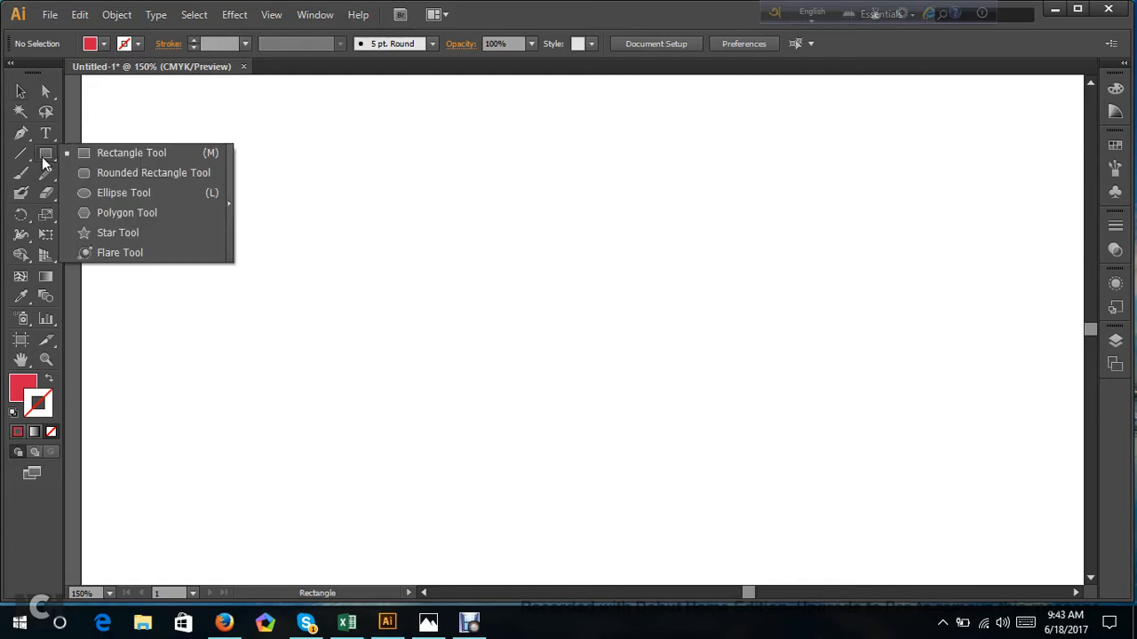
pyautogui.click(113, 234)
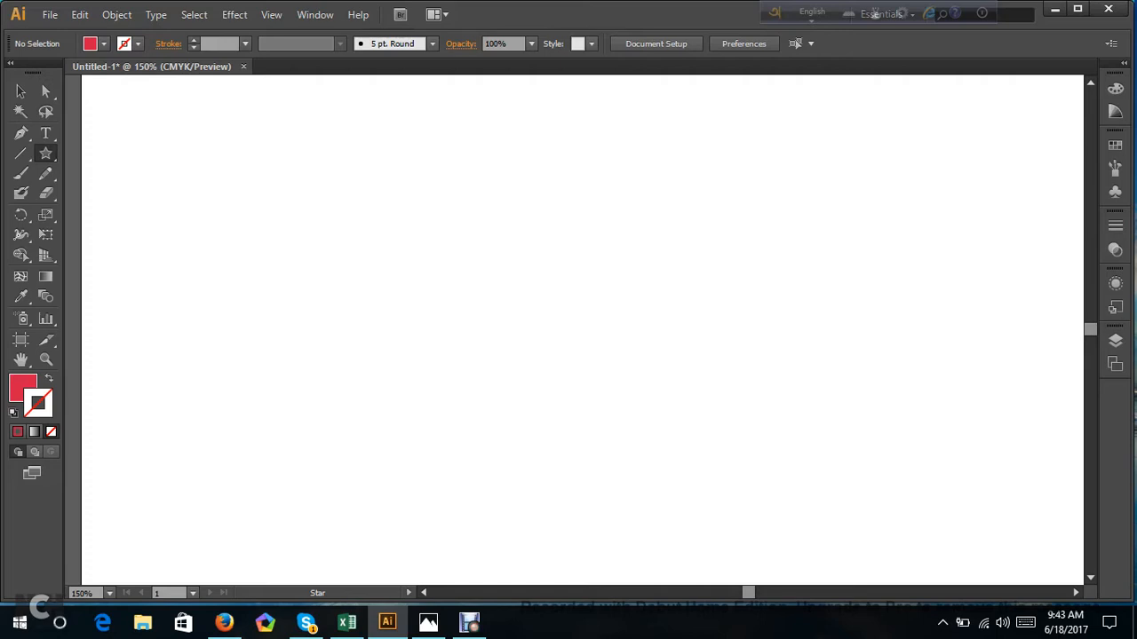
pyautogui.hotkey('ctrl', "'")
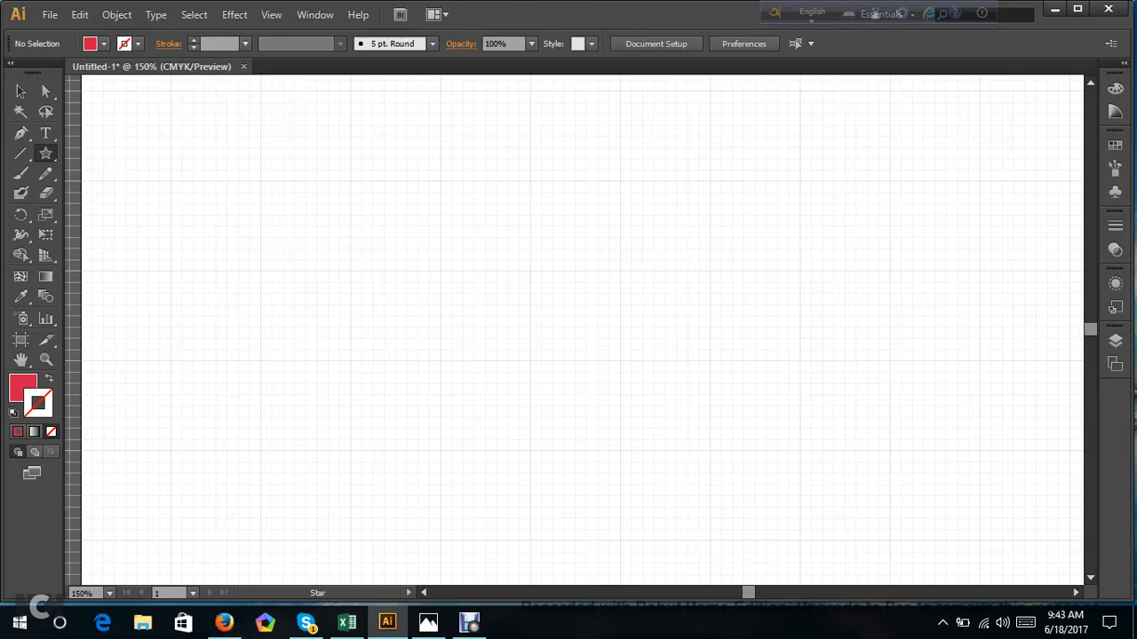
pyautogui.moveTo(463, 217); pyautogui.dragTo(352, 413)
pyautogui.press('Down')
pyautogui.press('Down')
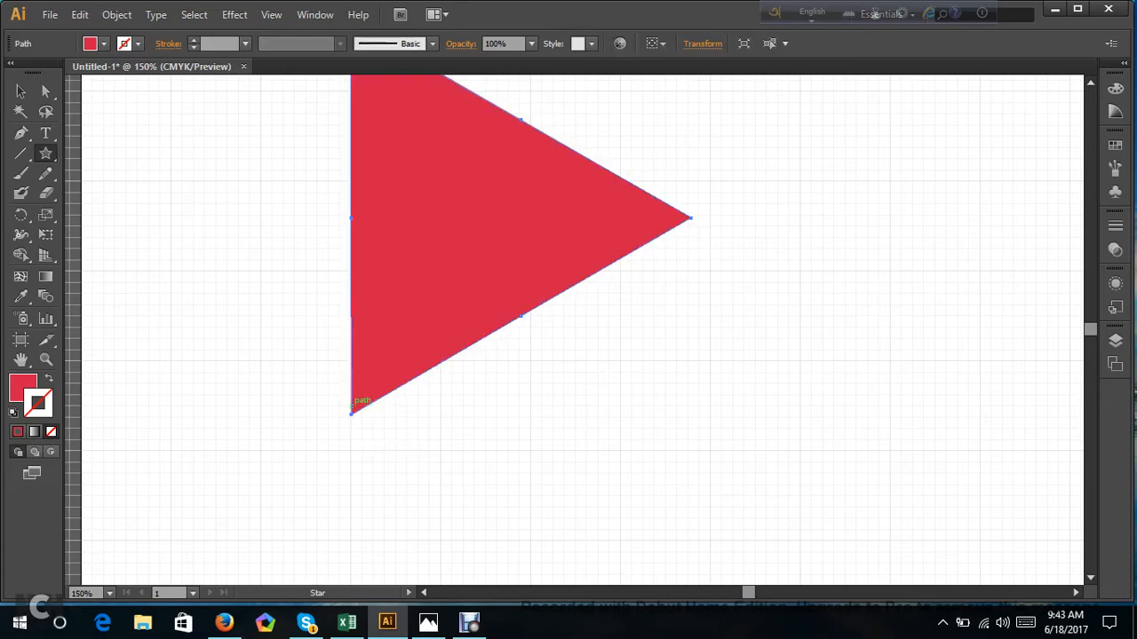
# Move the red triangle down and right to near the middle of the artboard and deselect it.
pyautogui.click(46, 91)
pyautogui.scroll(-1, 149, 202)
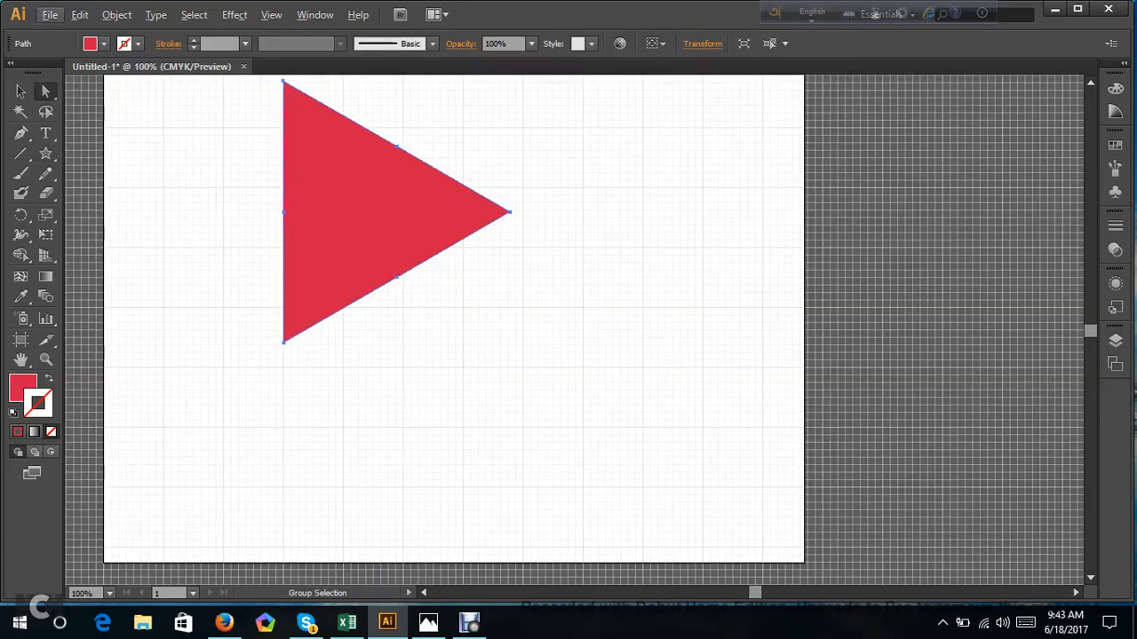
pyautogui.moveTo(331, 196); pyautogui.dragTo(454, 269)
pyautogui.scroll(-1, 454, 276)
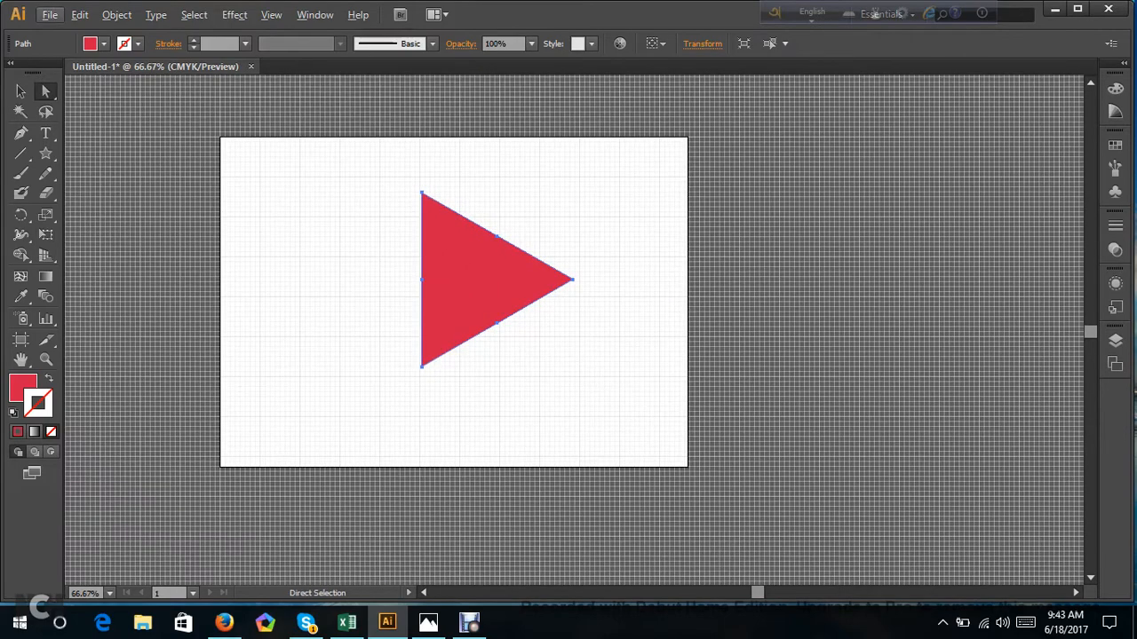
pyautogui.press('alt')
pyautogui.hotkey('ctrl', 'shift', 'a')
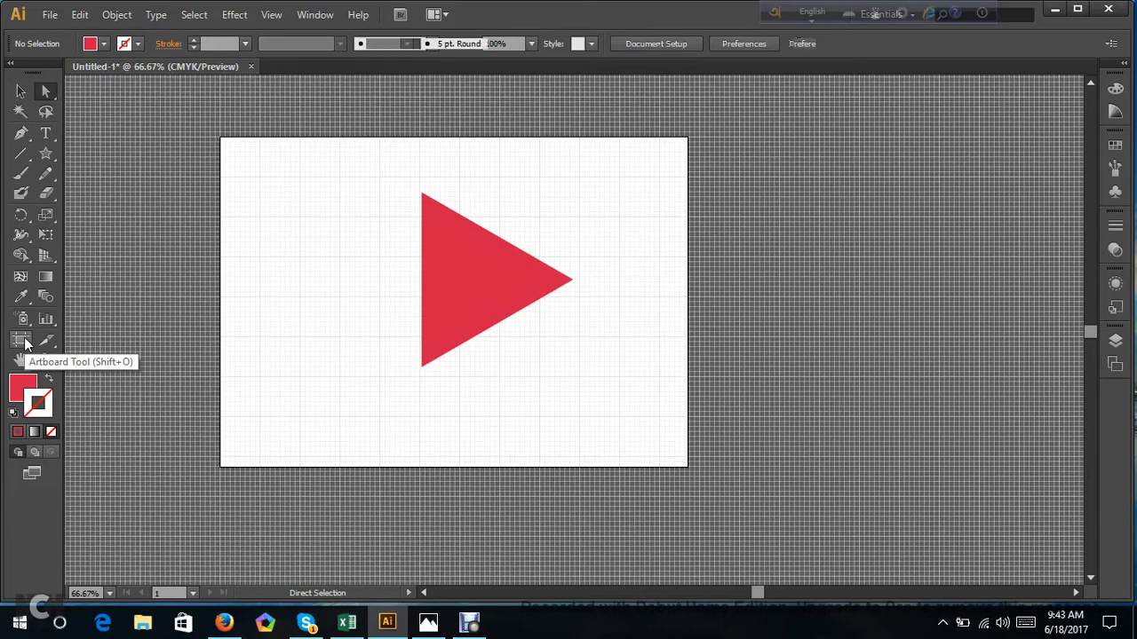
# Stretch the artboard's right edge outward with the Artboard tool to a width of about 1305 px.
pyautogui.click(21, 340)
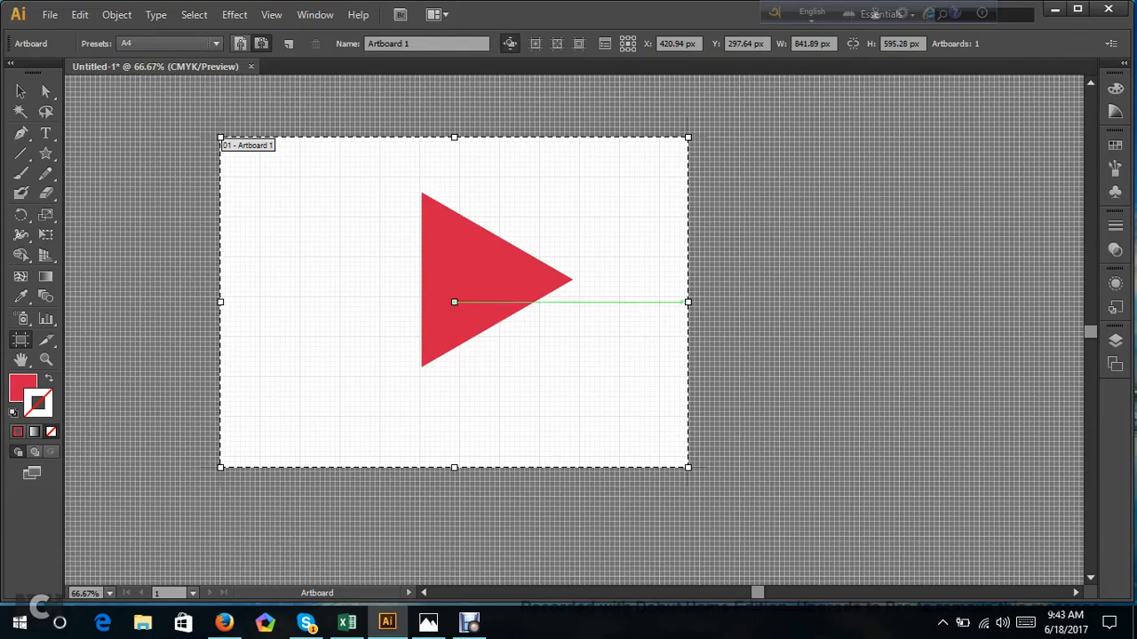
pyautogui.moveTo(688, 302); pyautogui.dragTo(944, 302)
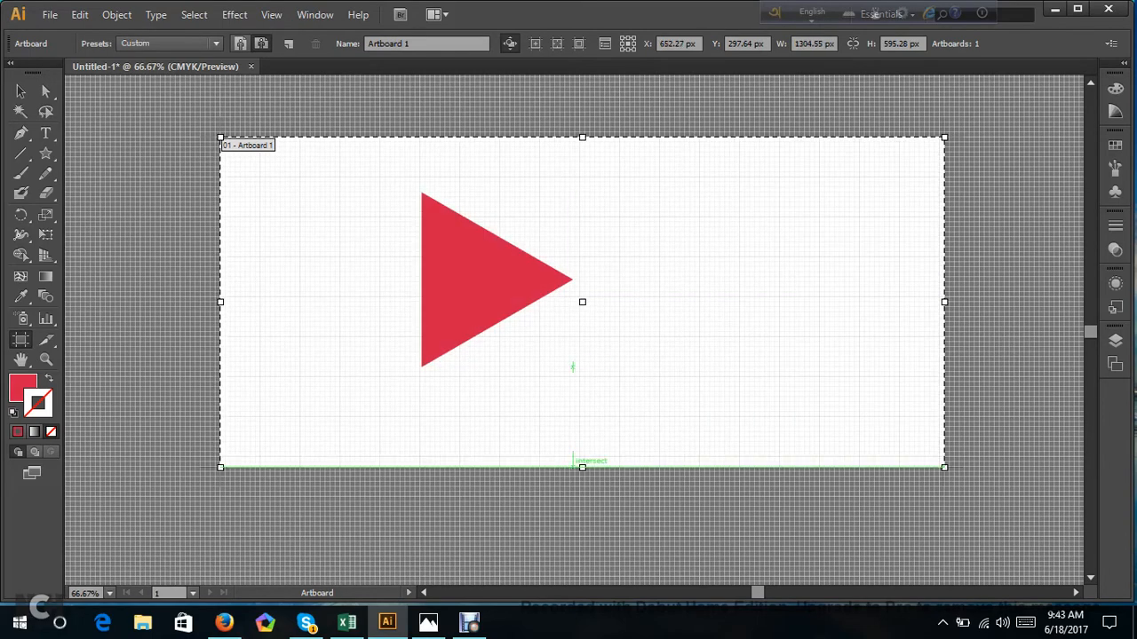
# Stretch the artboard's bottom and top edges outward to a height of about 1000 px and extend its left edge outward.
pyautogui.moveTo(582, 467); pyautogui.dragTo(582, 579)
pyautogui.scroll(3, 582, 579)
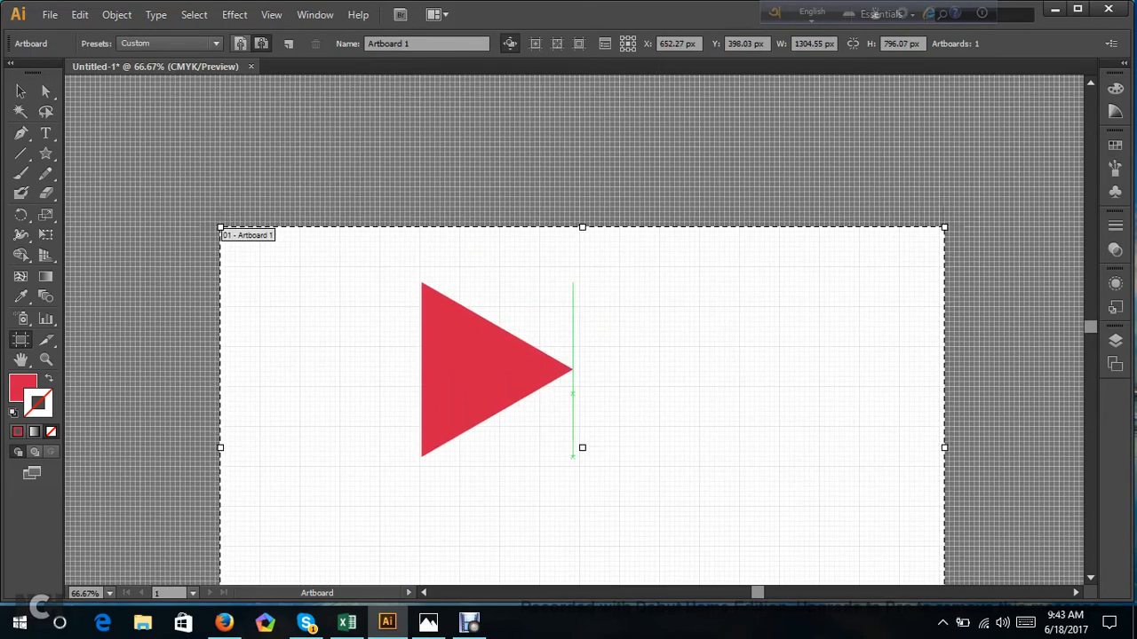
pyautogui.moveTo(581, 228); pyautogui.dragTo(582, 114)
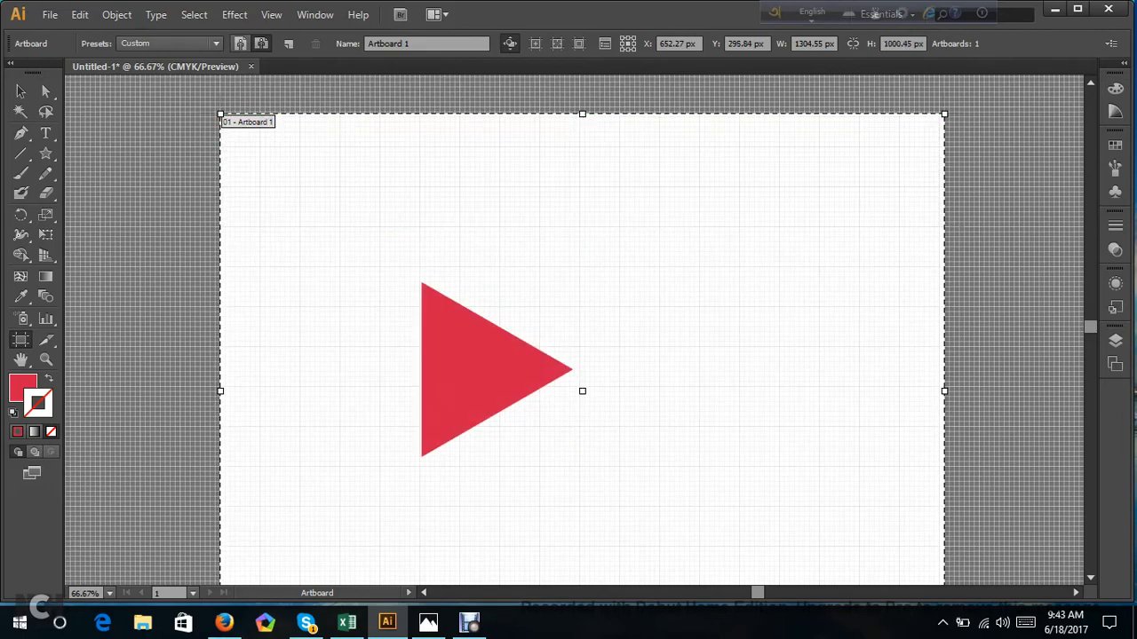
pyautogui.scroll(-3, 582, 266)
pyautogui.moveTo(220, 301); pyautogui.dragTo(127, 280)
pyautogui.click(46, 90)
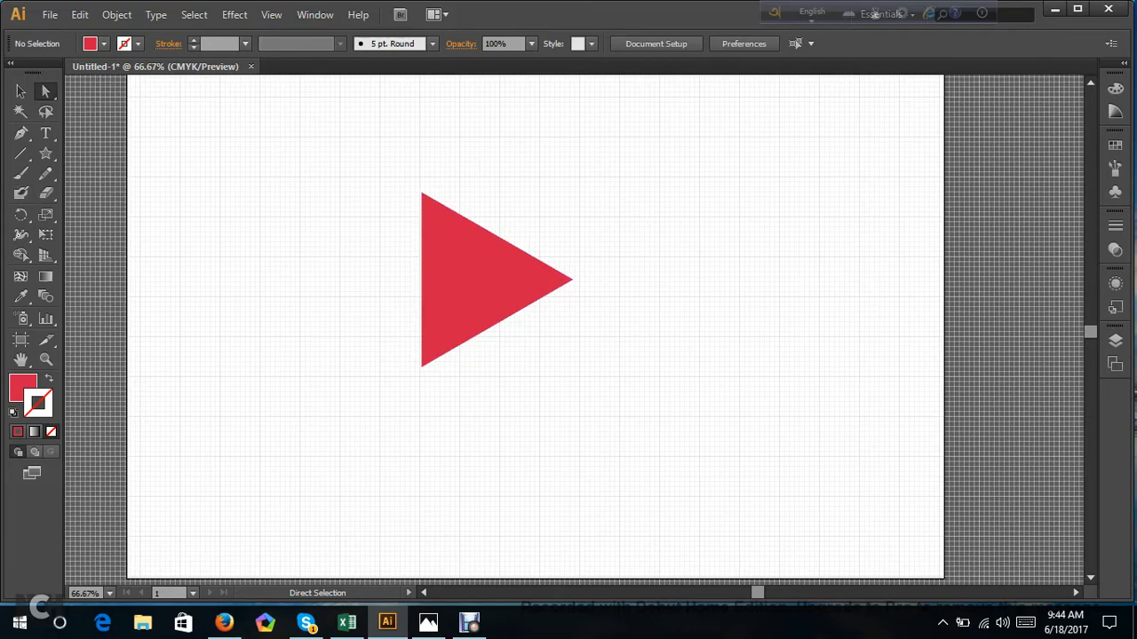
# Select the red triangle and make a copy of it rotated 60° about its right tip.
pyautogui.click(22, 93)
pyautogui.hotkey('ctrl', 'a')
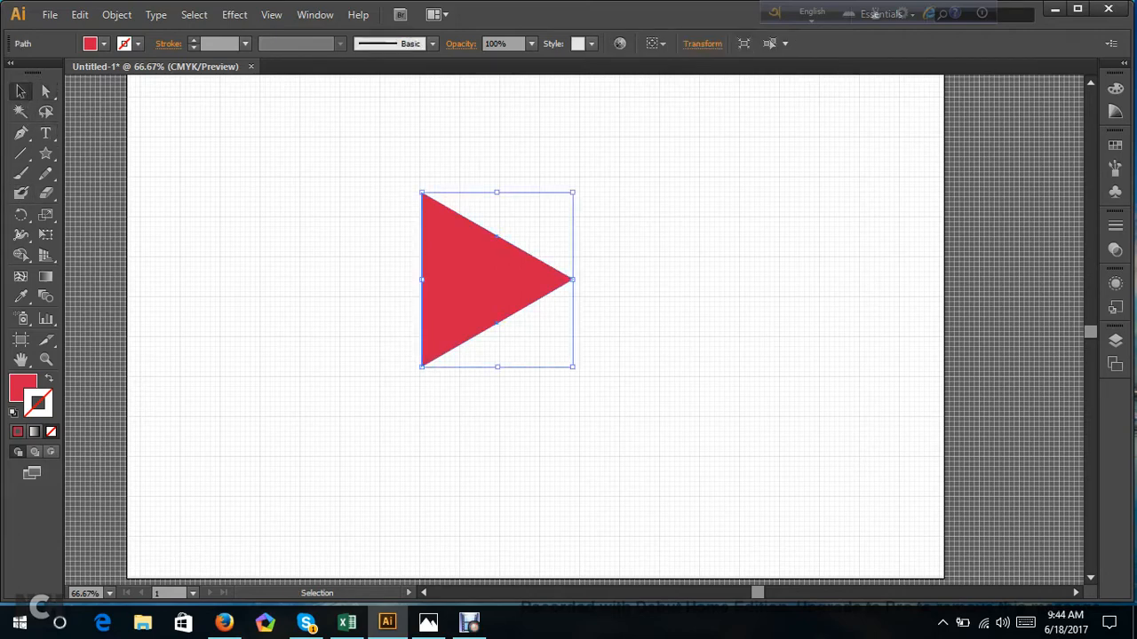
pyautogui.click(21, 215)
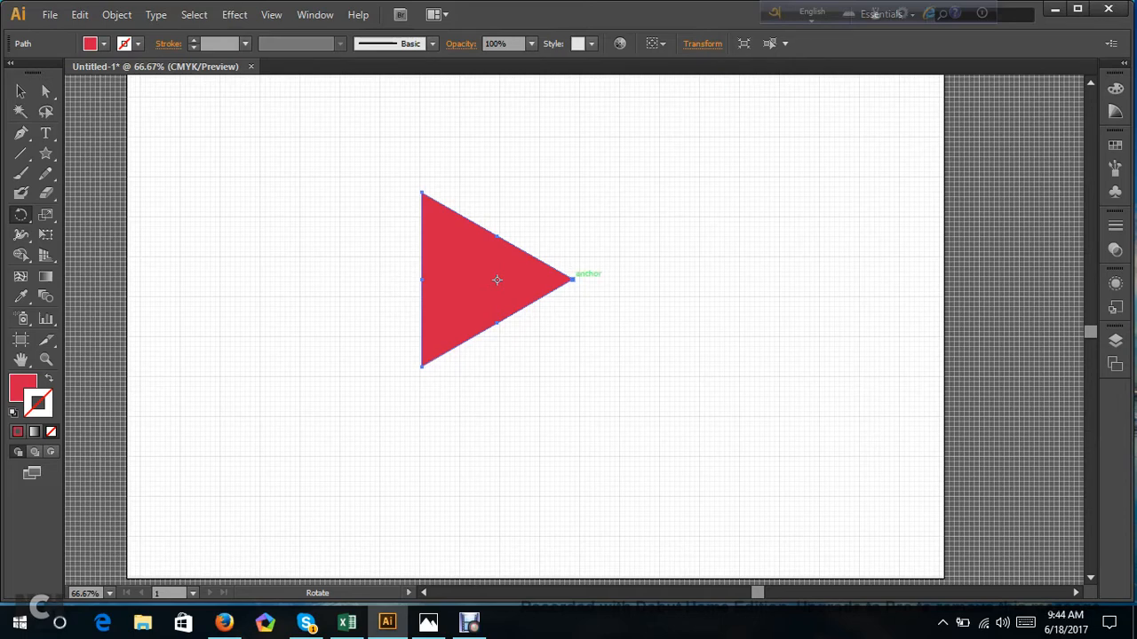
pyautogui.keyDown('alt'); pyautogui.click(572, 279); pyautogui.keyUp('alt')
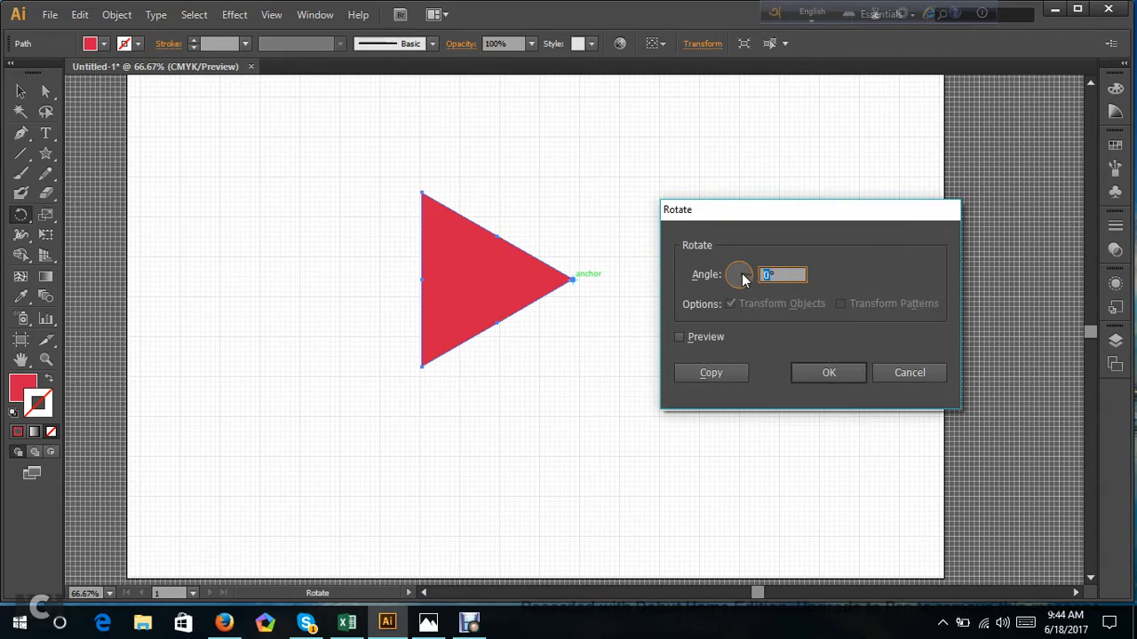
pyautogui.write('60')
pyautogui.click(677, 336)
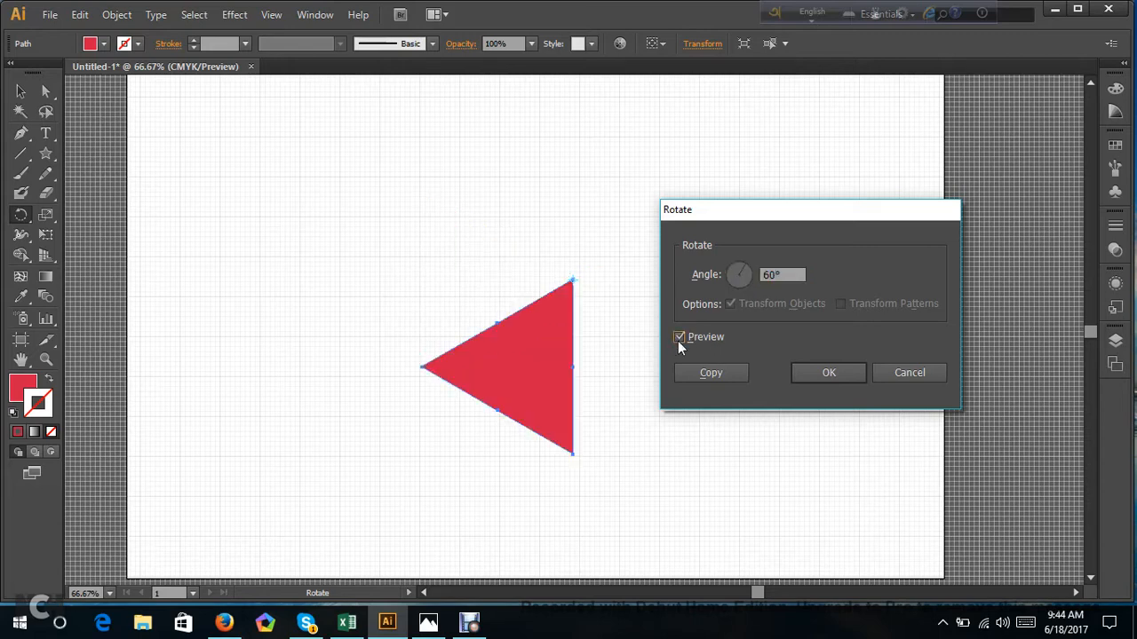
pyautogui.click(698, 376)
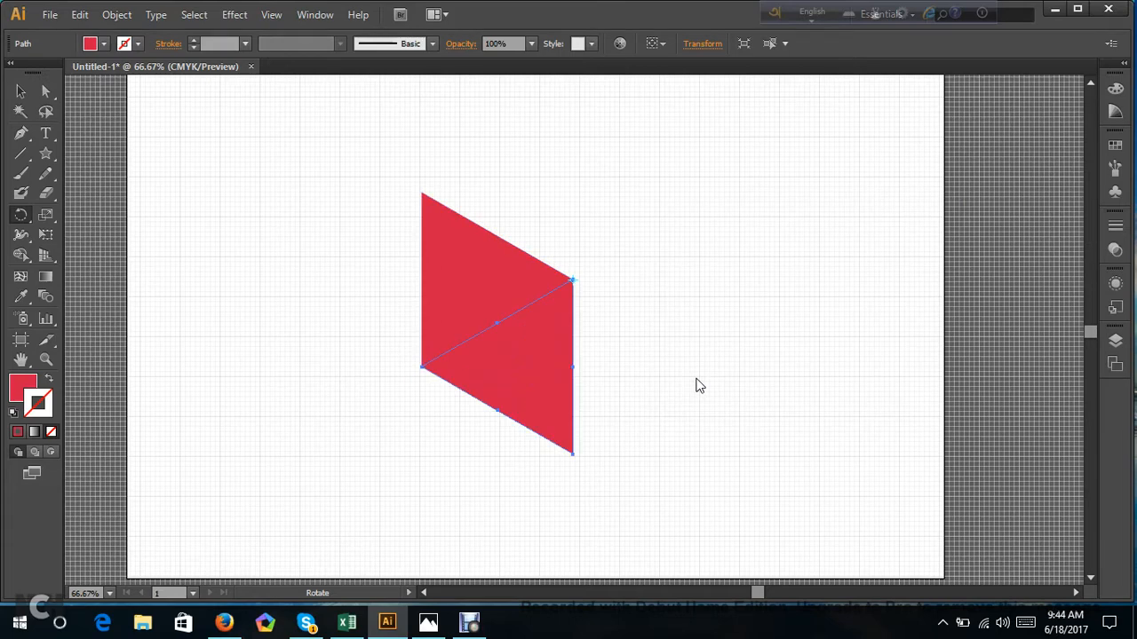
# Repeat the rotated copy four times around the same point to complete a hexagon of six triangles.
pyautogui.hotkey('ctrl', 'd')
pyautogui.hotkey('ctrl', 'd')
pyautogui.hotkey('ctrl', 'd')
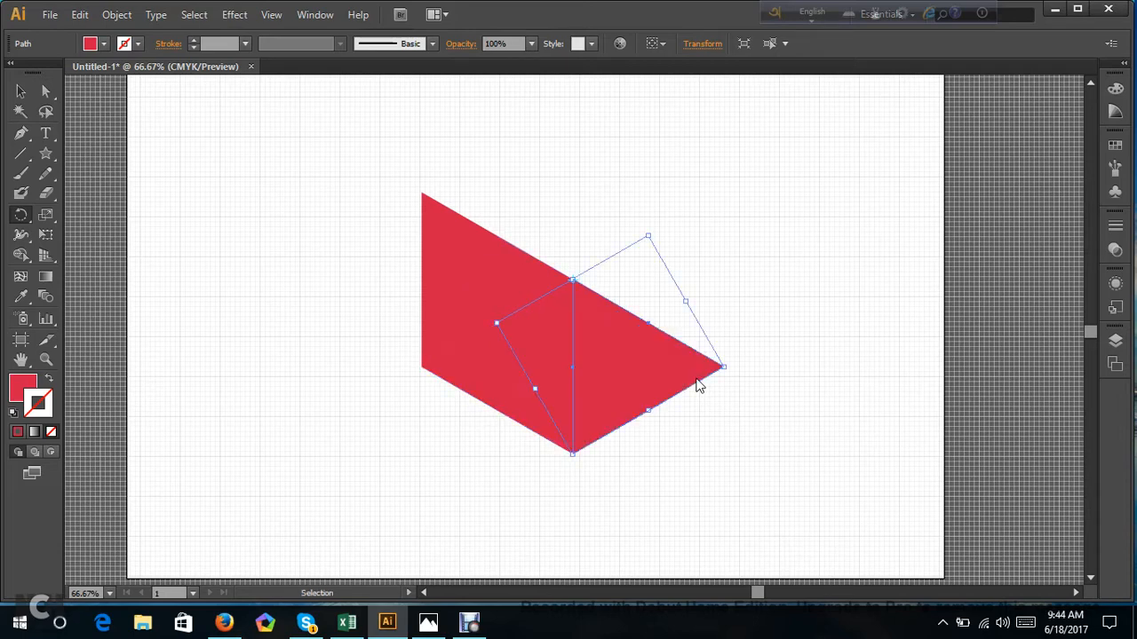
pyautogui.hotkey('ctrl', 'd')
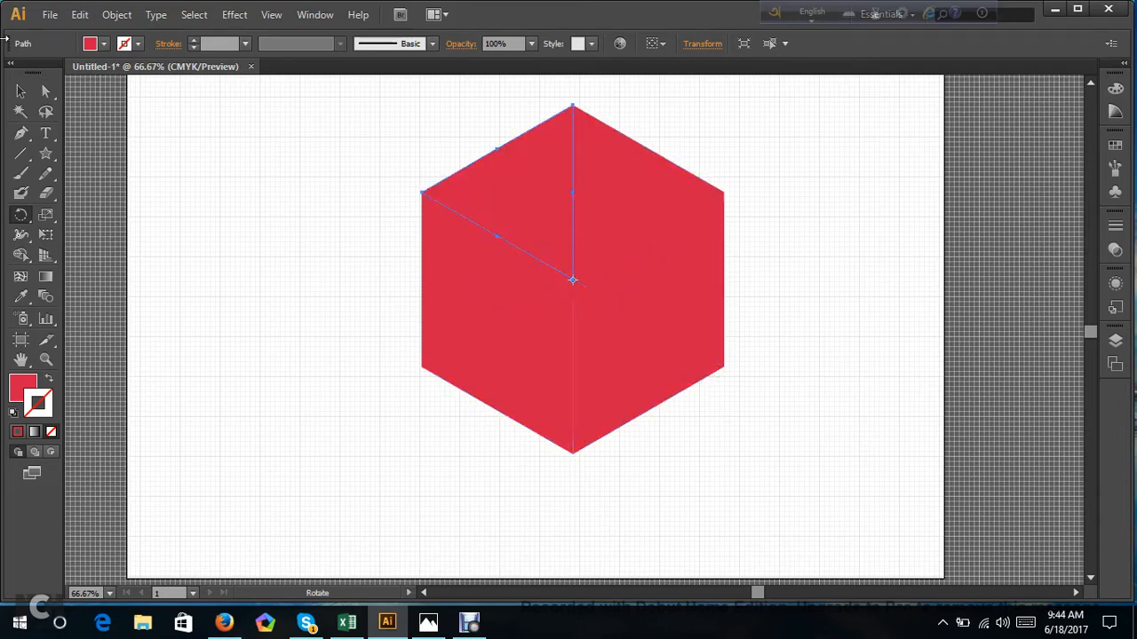
# Select all six triangles to show their outlines, deselect them, and select only the hexagon's left triangle.
pyautogui.click(45, 92)
pyautogui.moveTo(360, 104); pyautogui.dragTo(749, 444)
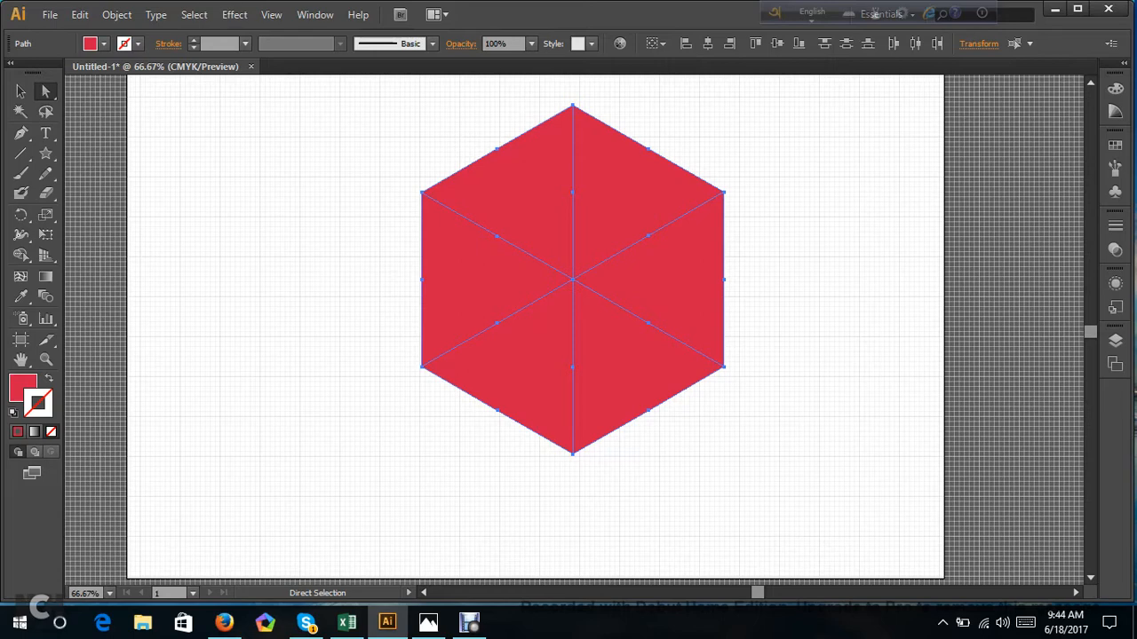
pyautogui.scroll(1, 573, 311)
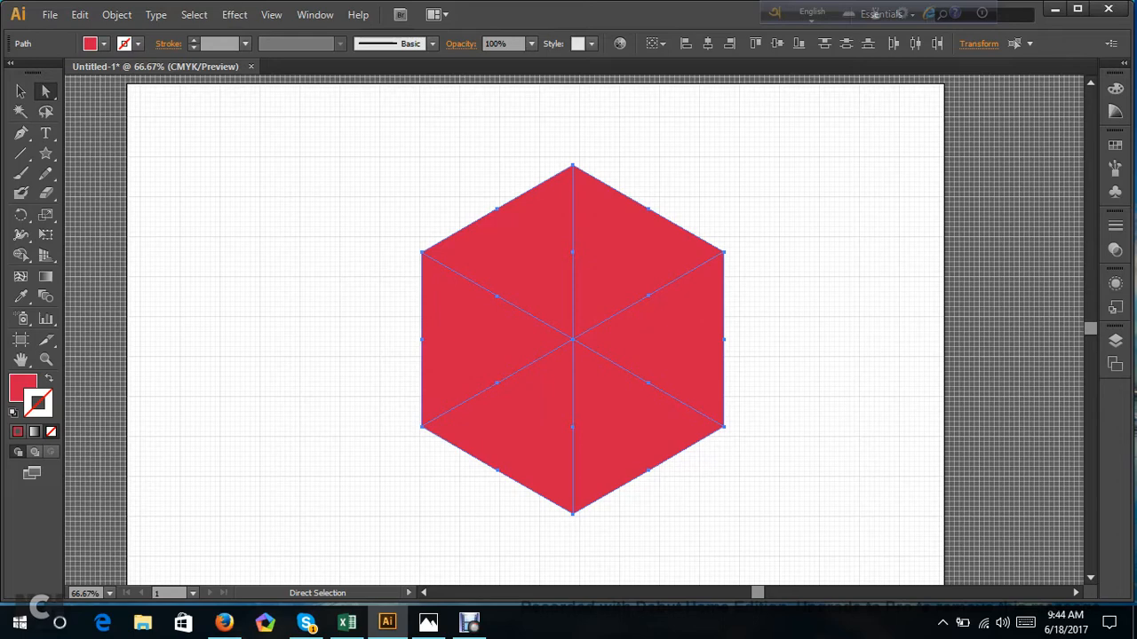
pyautogui.hotkey('ctrl', 'shift', 'a')
pyautogui.click(20, 91)
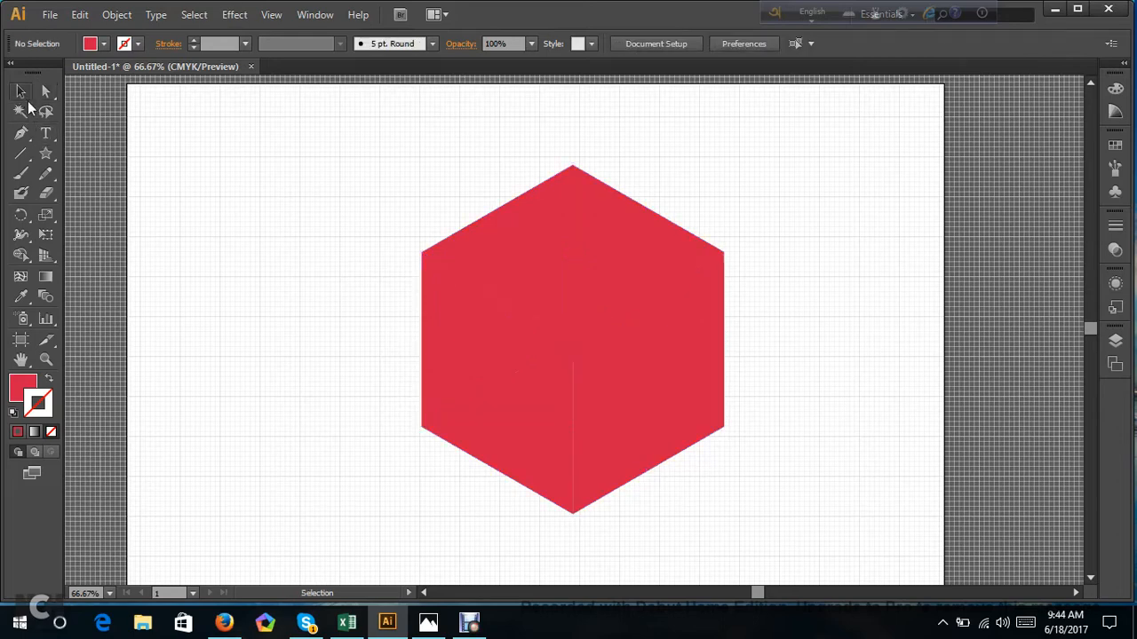
pyautogui.click(470, 338)
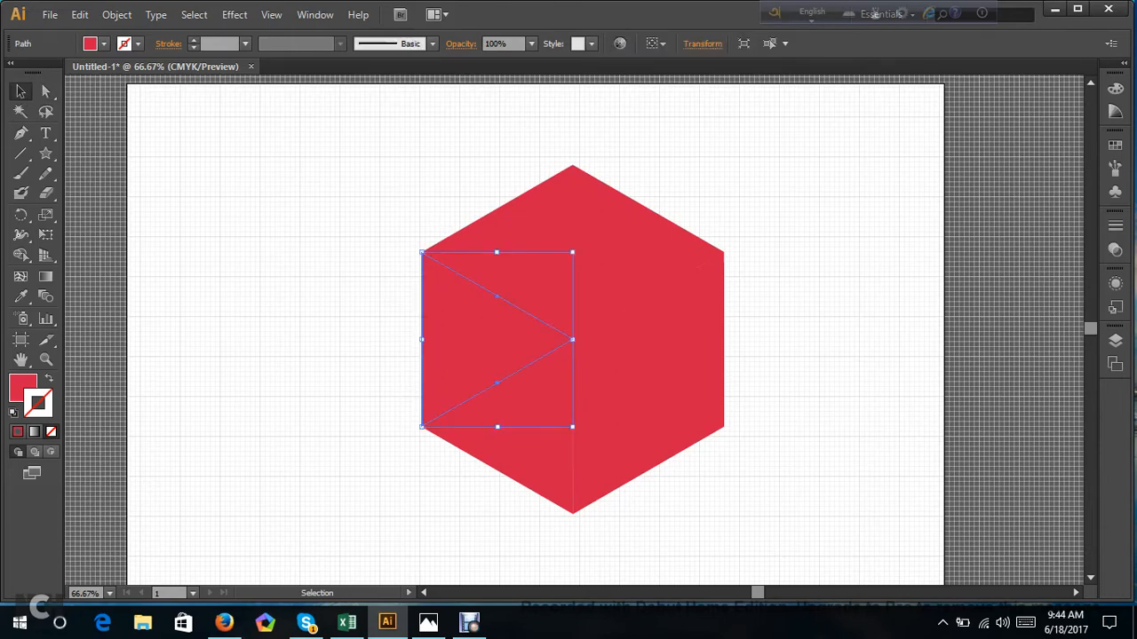
# Try moving the left triangle out of the hexagon, and undo the move.
pyautogui.click(20, 214)
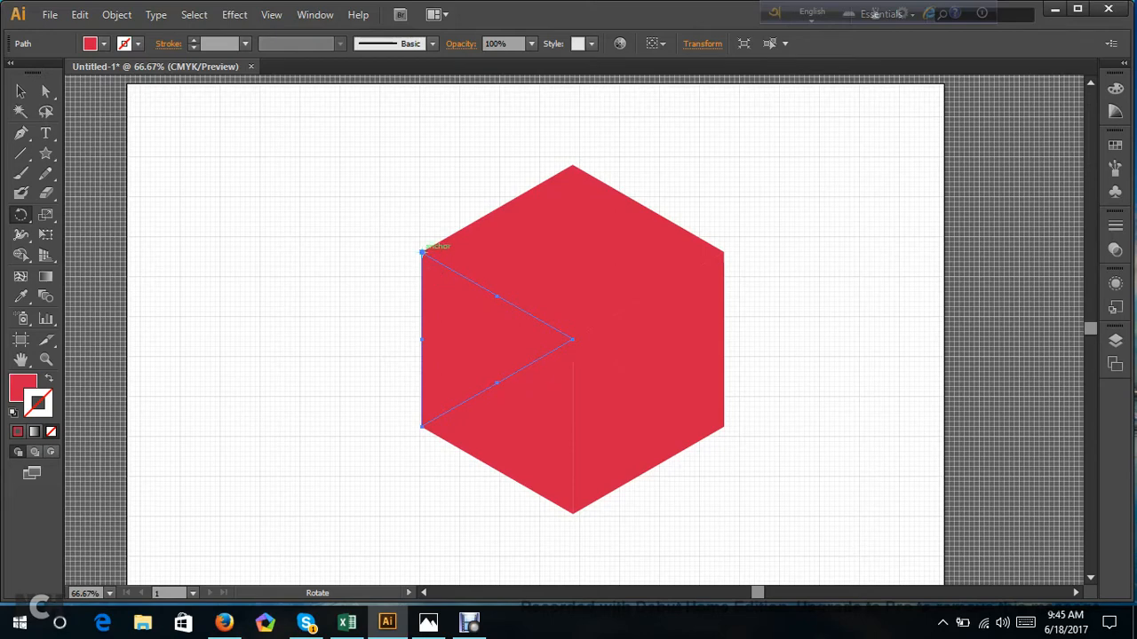
pyautogui.click(46, 90)
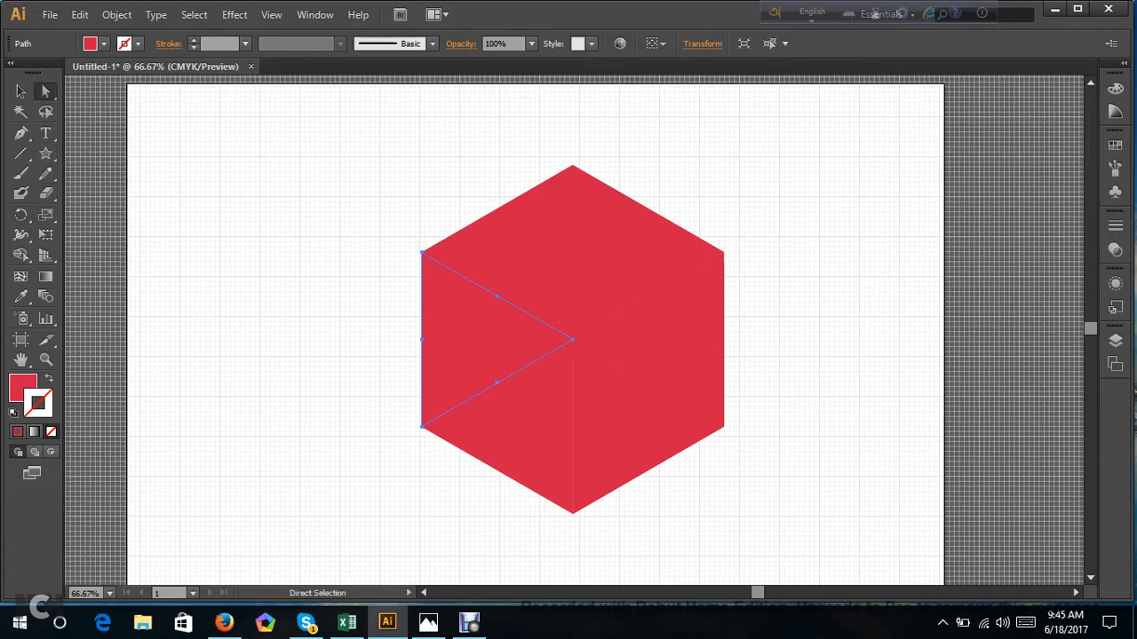
pyautogui.moveTo(486, 353); pyautogui.dragTo(431, 368)
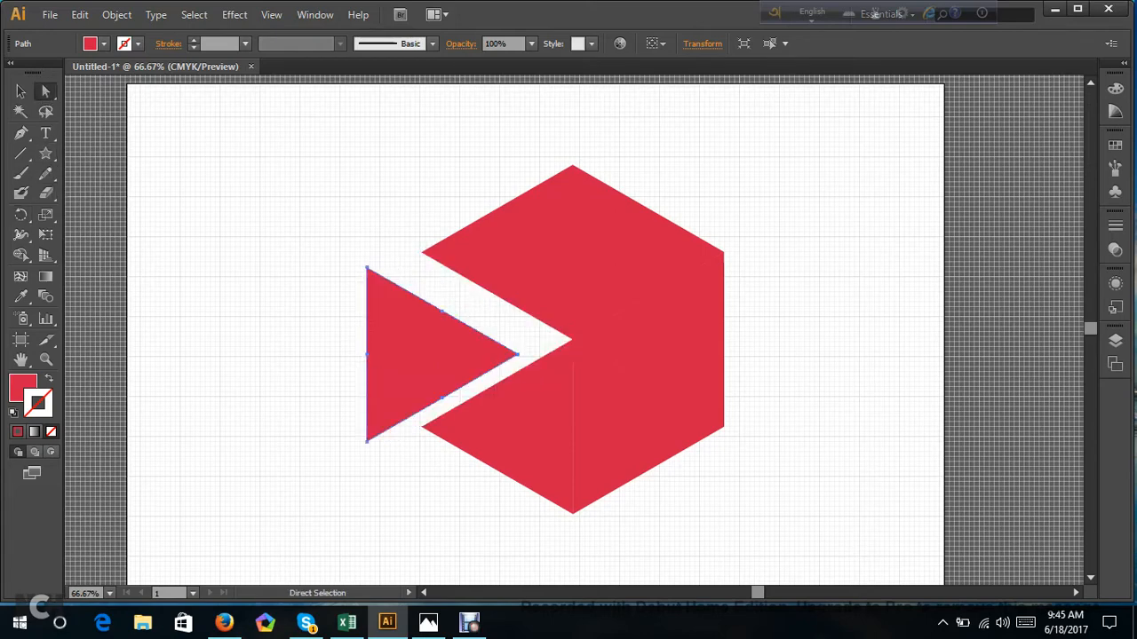
pyautogui.hotkey('ctrl', 'z')
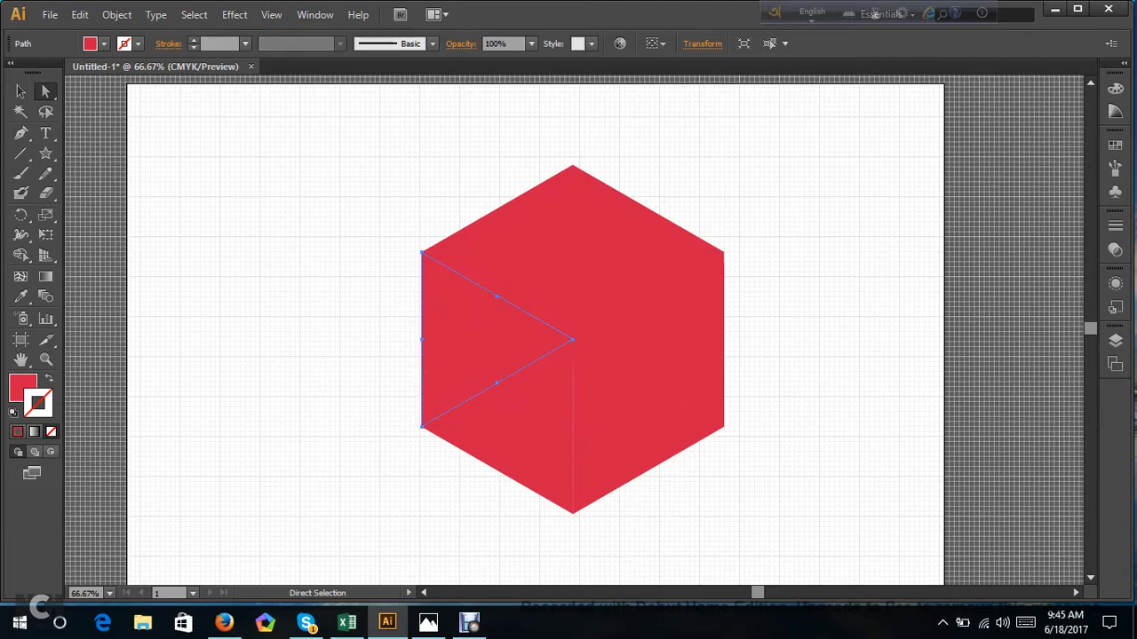
# Rotate the left triangle about its upper-left corner until it sits against the hexagon's upper-left edge.
pyautogui.click(20, 90)
pyautogui.click(20, 214)
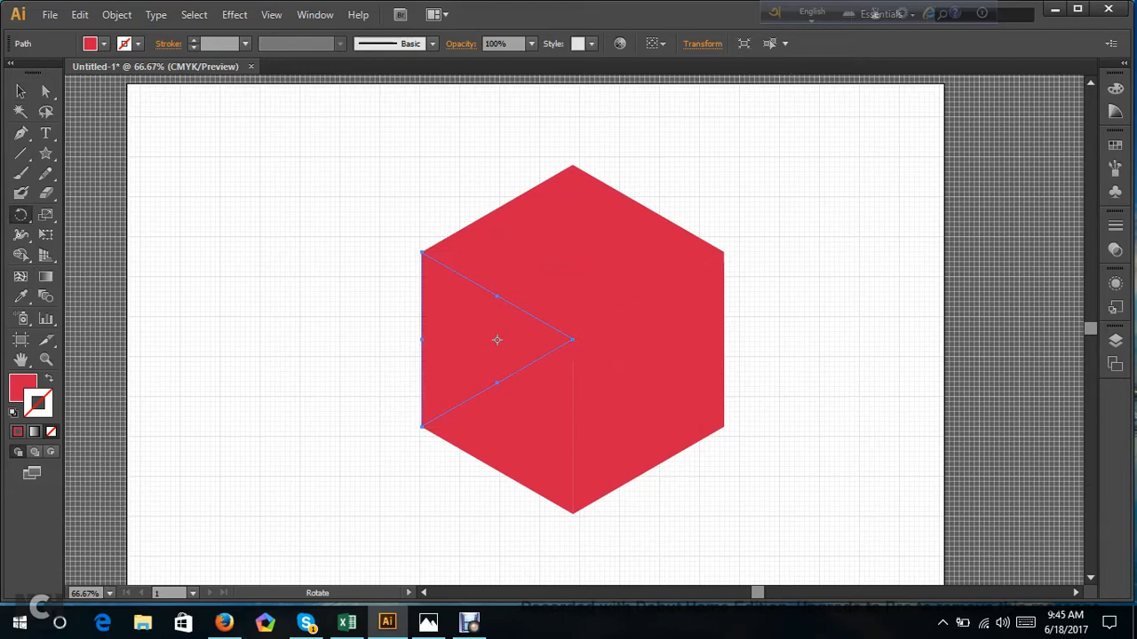
pyautogui.click(422, 252)
pyautogui.moveTo(491, 363); pyautogui.dragTo(484, 167)
pyautogui.scroll(2, 568, 329)
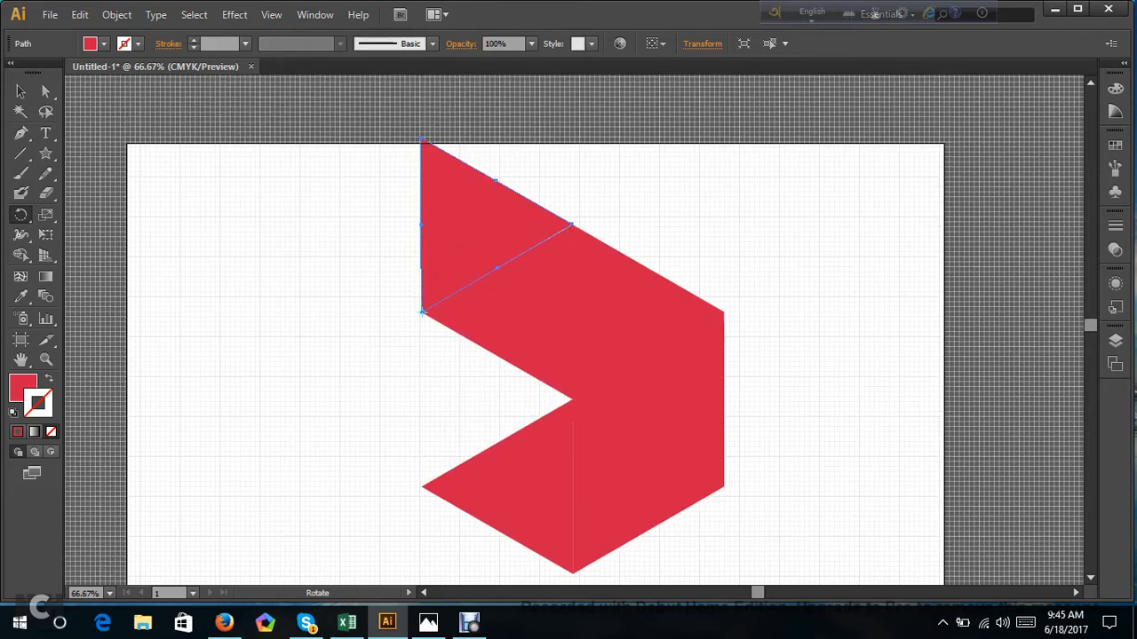
# Select all the triangles, move the whole shape slightly down and left on the artboard, and deselect it.
pyautogui.scroll(-1, 569, 328)
pyautogui.press('a')
pyautogui.moveTo(311, 112); pyautogui.dragTo(888, 582)
pyautogui.moveTo(689, 437); pyautogui.dragTo(689, 481)
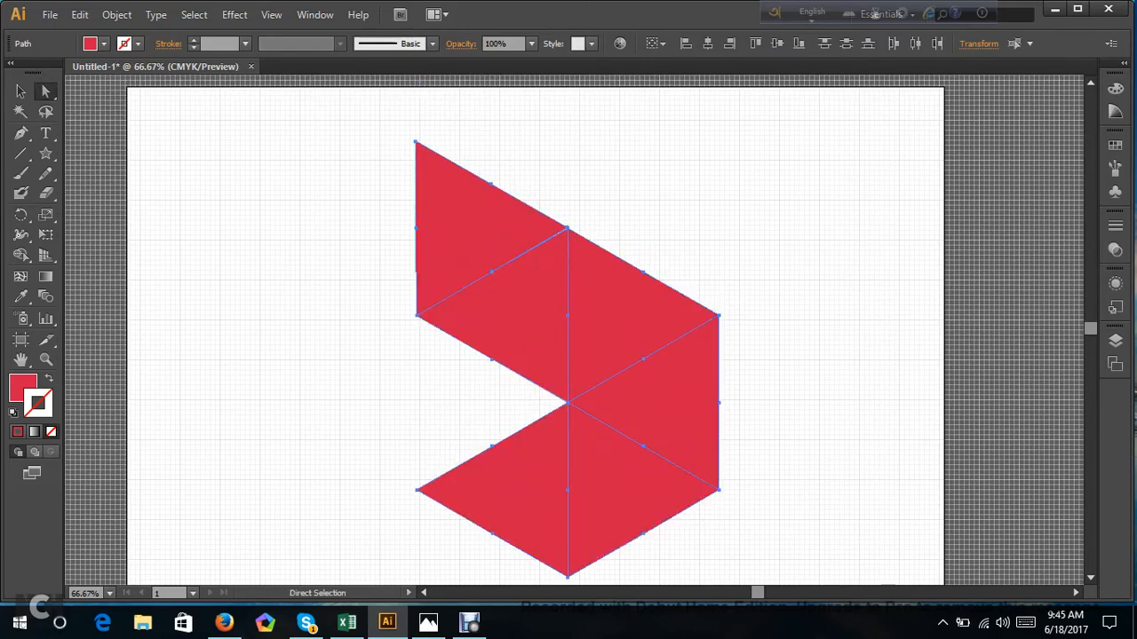
pyautogui.hotkey('ctrl', 'shift', 'a')
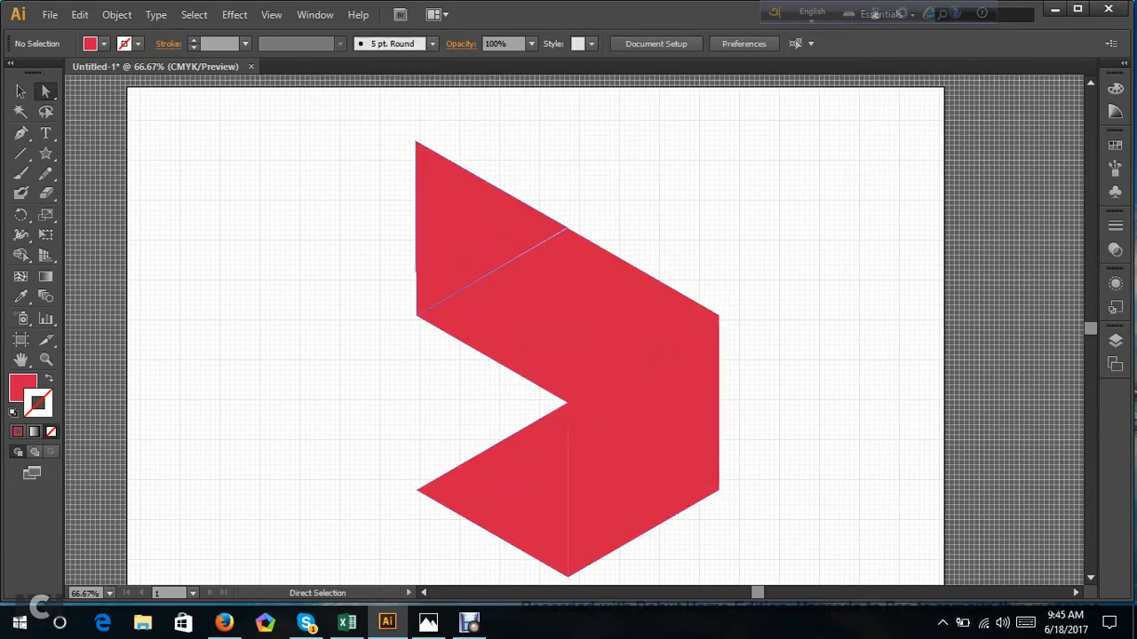
pyautogui.scroll(-1, 569, 338)
# Place robi_axiata_logo.png from the Desktop to the right of the red shape and embed the image.
pyautogui.click(44, 15)
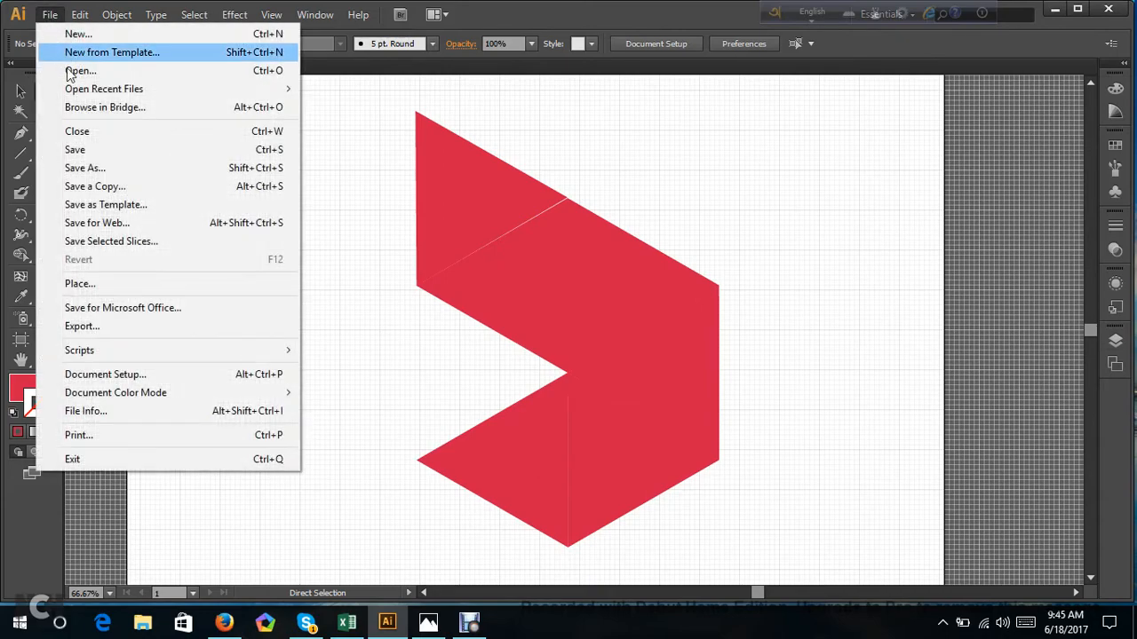
pyautogui.click(155, 285)
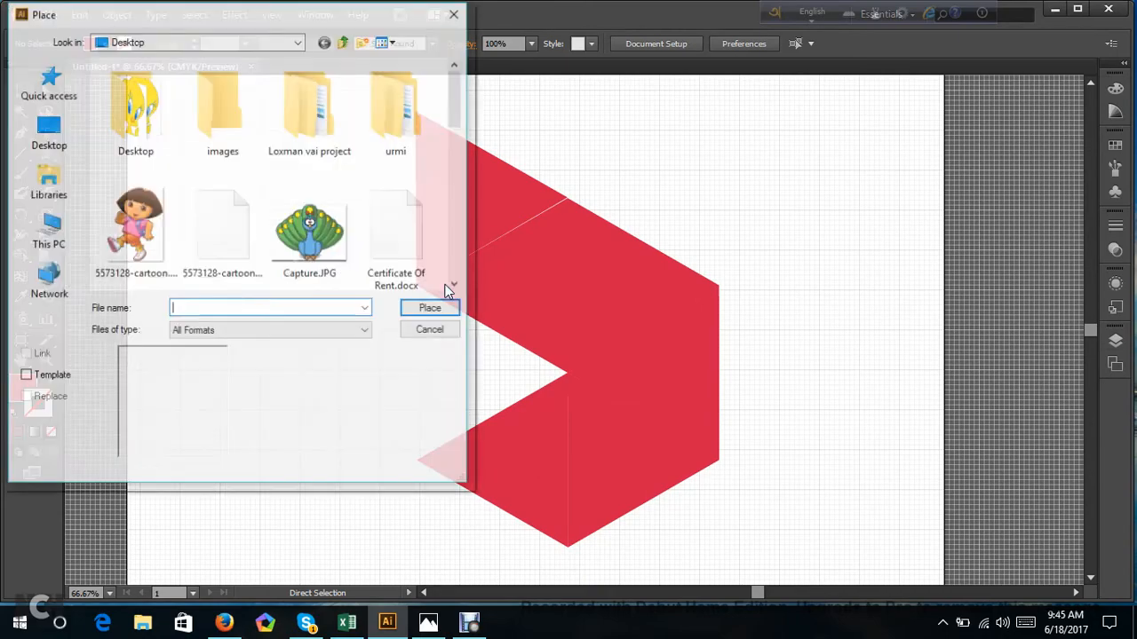
pyautogui.scroll(-3, 436, 259)
pyautogui.click(102, 247)
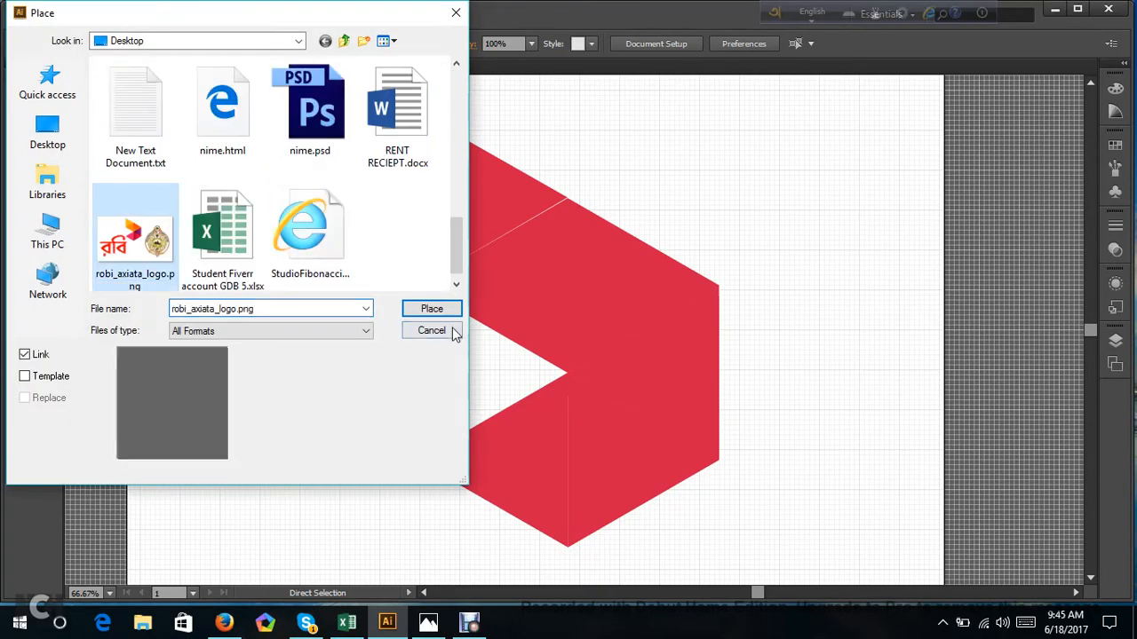
pyautogui.click(451, 313)
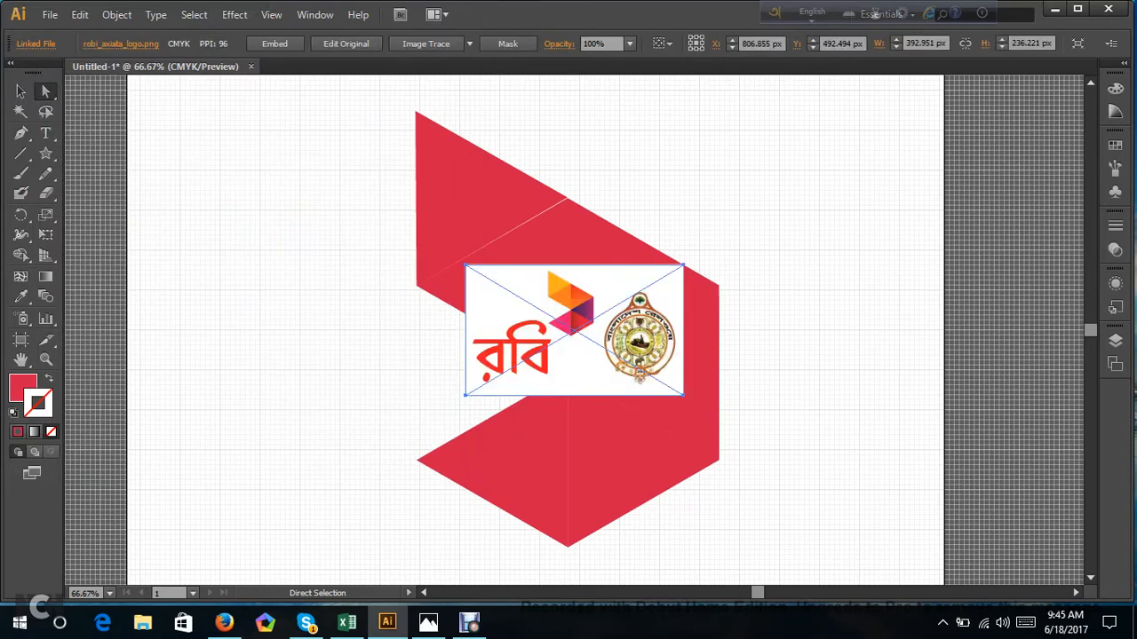
pyautogui.moveTo(569, 330); pyautogui.dragTo(856, 333)
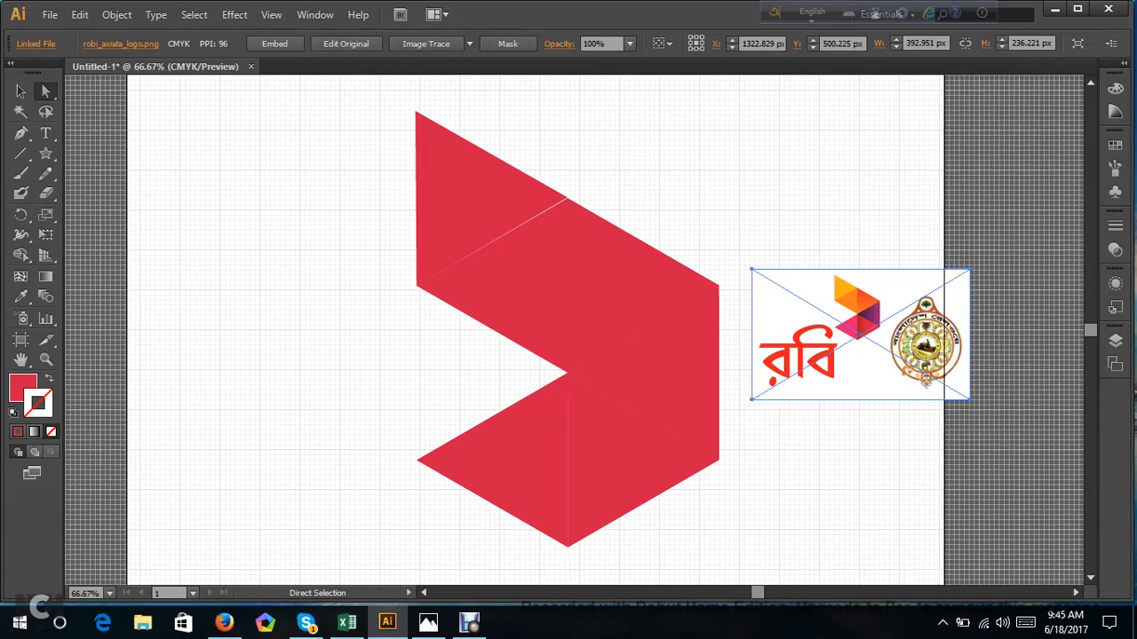
pyautogui.click(281, 47)
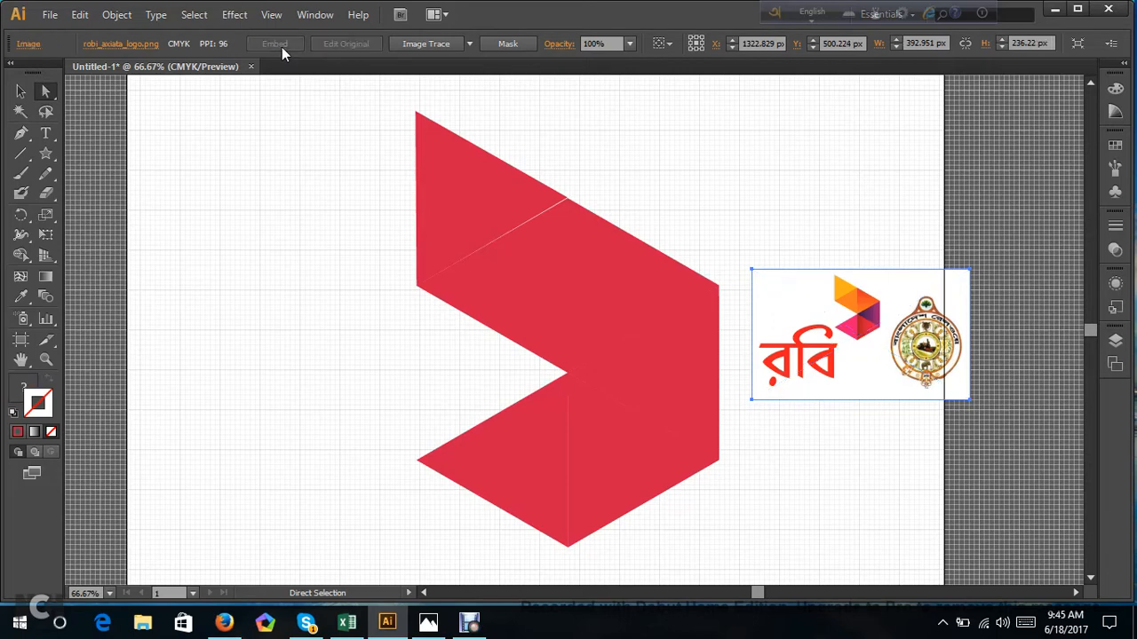
# Enlarge the logo image to about 1191 by 716 px and position it over the artboard's right edge, beside the red shape.
pyautogui.click(21, 91)
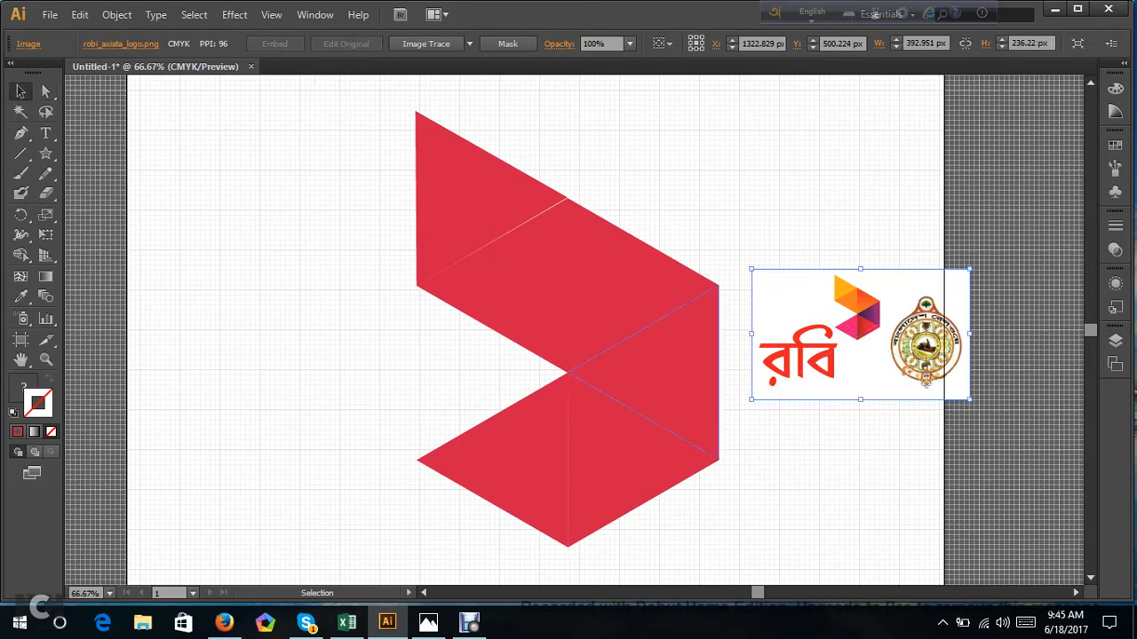
pyautogui.moveTo(751, 268); pyautogui.dragTo(530, 135)
pyautogui.moveTo(661, 334); pyautogui.dragTo(860, 442)
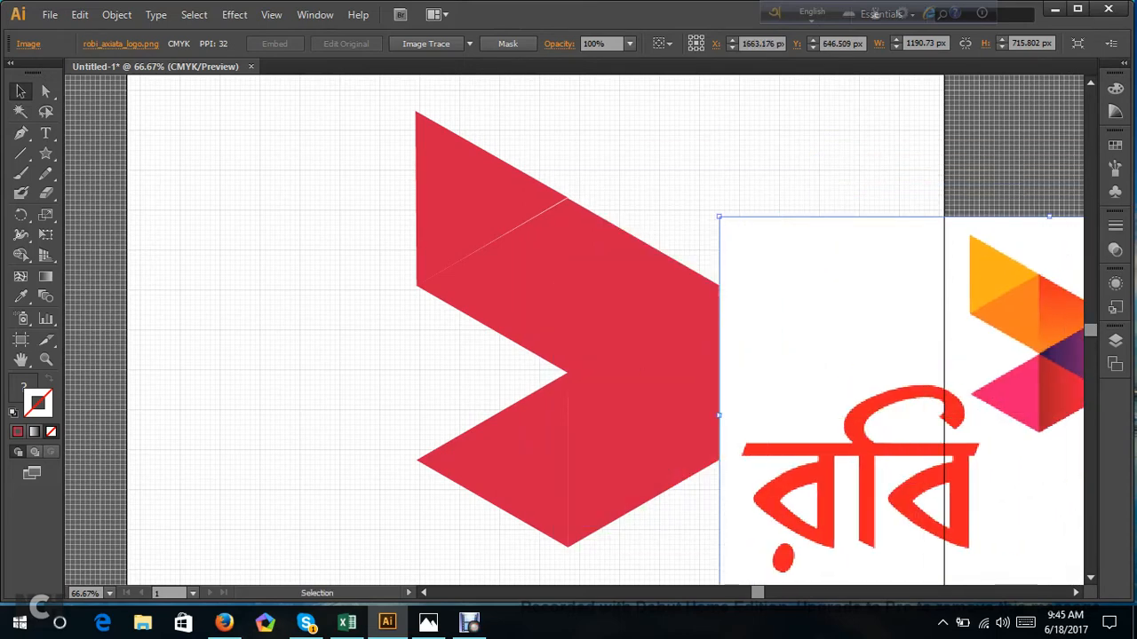
pyautogui.moveTo(958, 445); pyautogui.dragTo(922, 434)
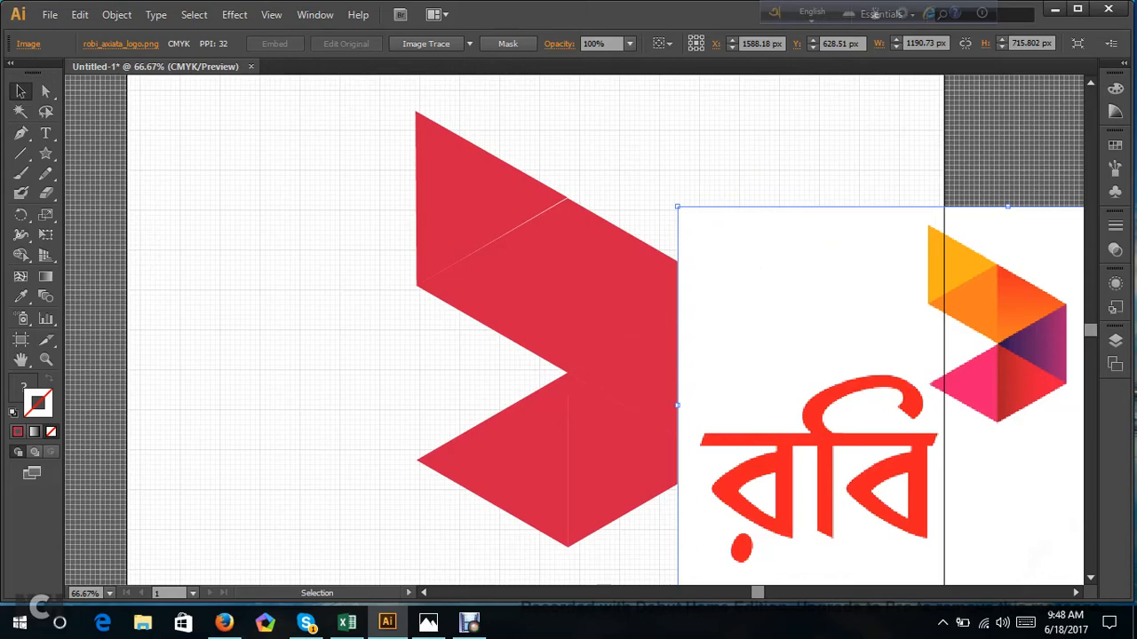
pyautogui.click(471, 623)
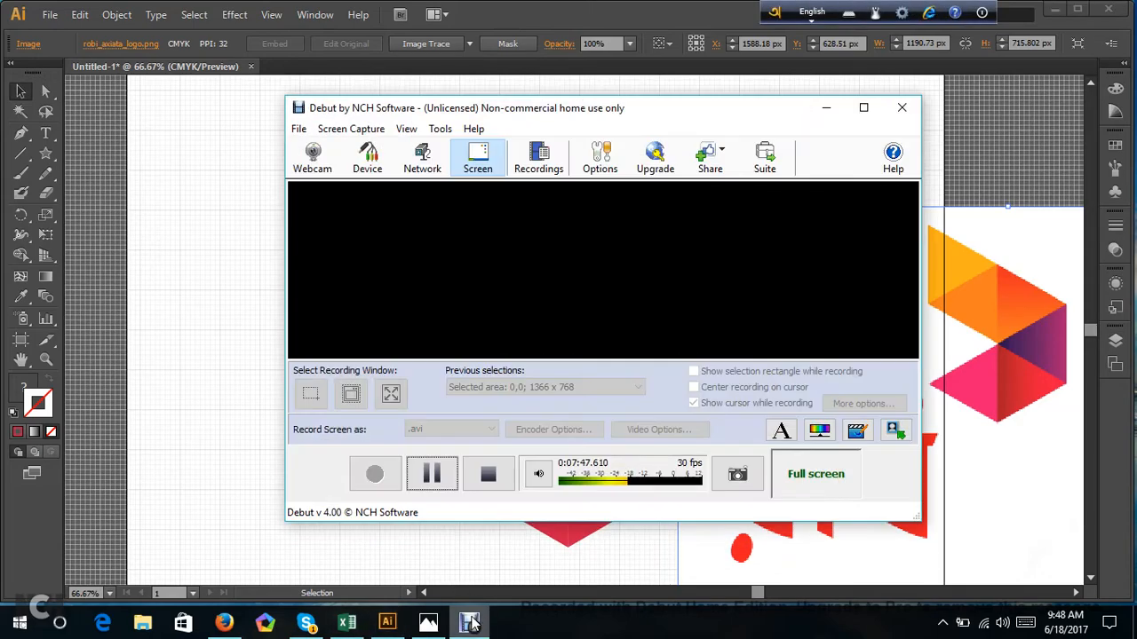
pyautogui.click(432, 473)
# Shift the logo image slightly right and up, uncovering more of the red shape, and deselect it.
pyautogui.moveTo(815, 283); pyautogui.dragTo(843, 275)
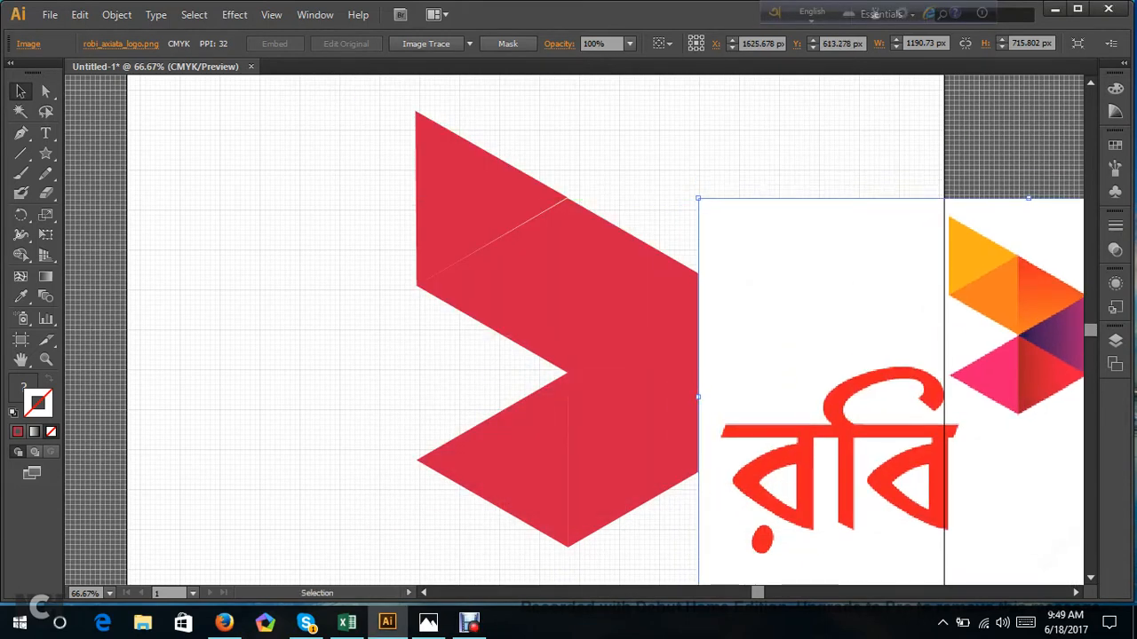
pyautogui.click(302, 160)
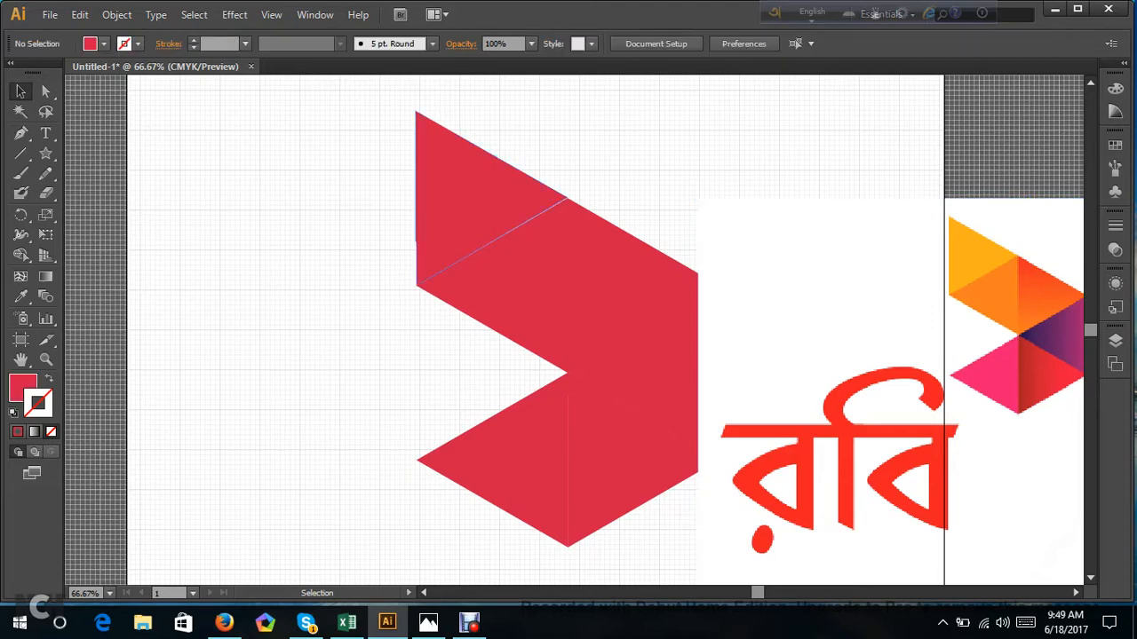
# Fill the topmost triangle with the yellow-orange sampled from the top triangle of the reference logo using the Eyedropper.
pyautogui.click(461, 199)
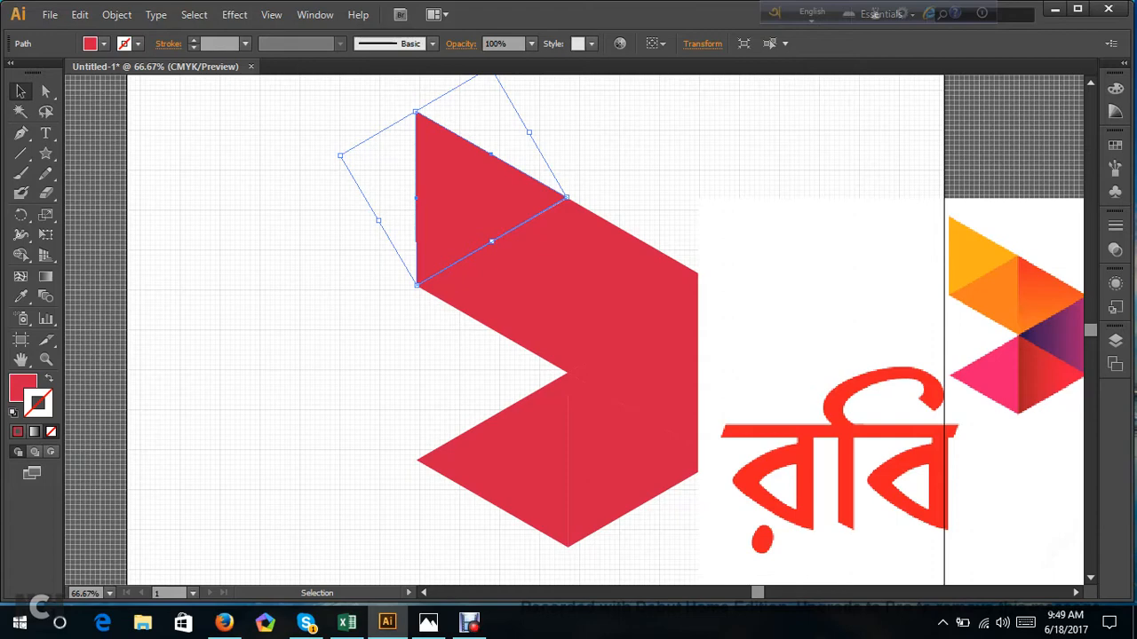
pyautogui.click(22, 296)
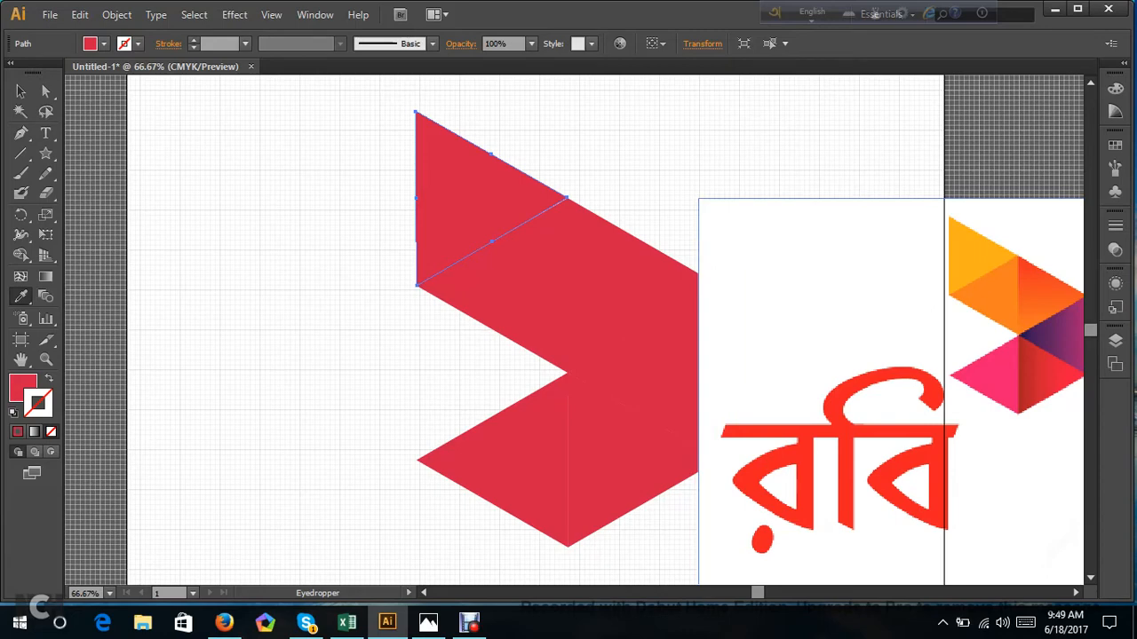
pyautogui.click(971, 256)
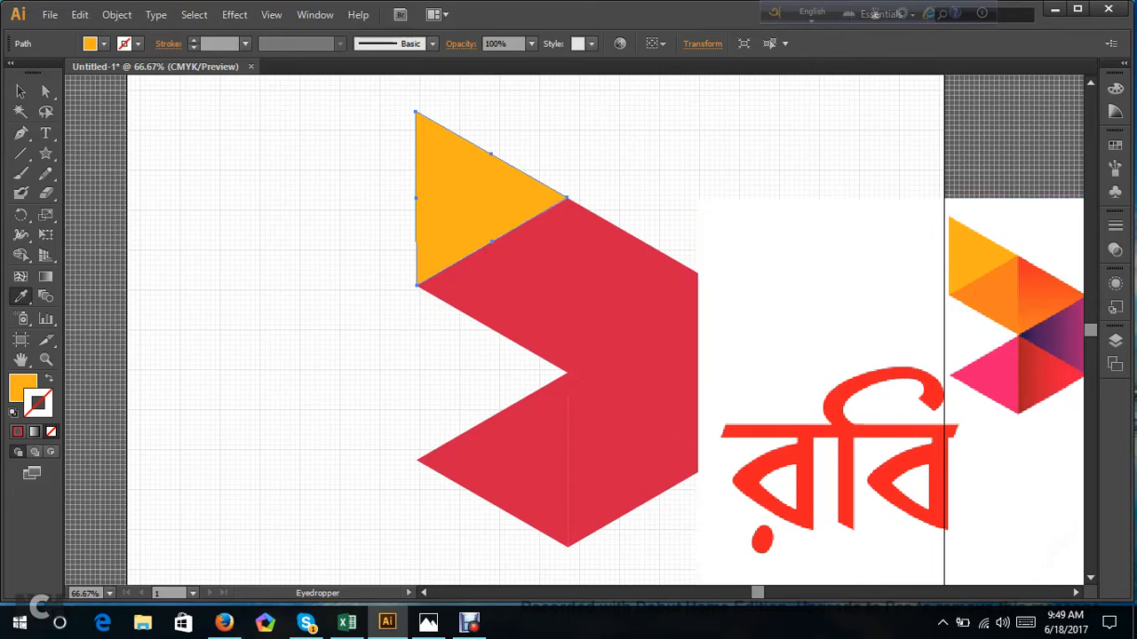
# Select the red triangle directly below the yellow-orange one and open the gradient settings, placing them over the upper part of the logo image.
pyautogui.click(21, 91)
pyautogui.click(523, 289)
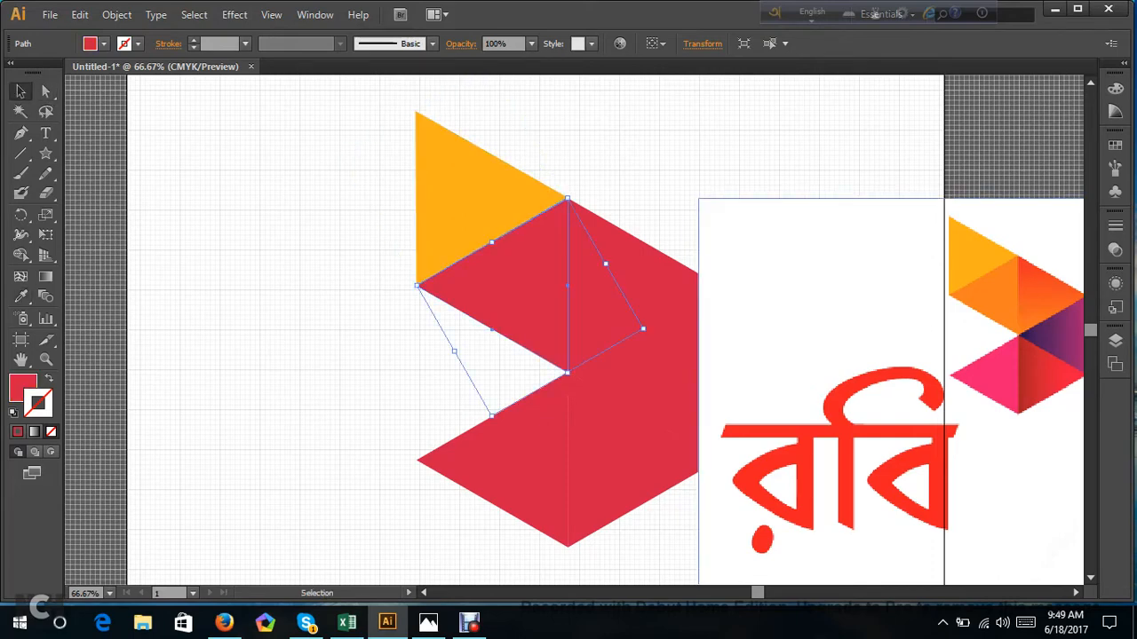
pyautogui.click(1115, 254)
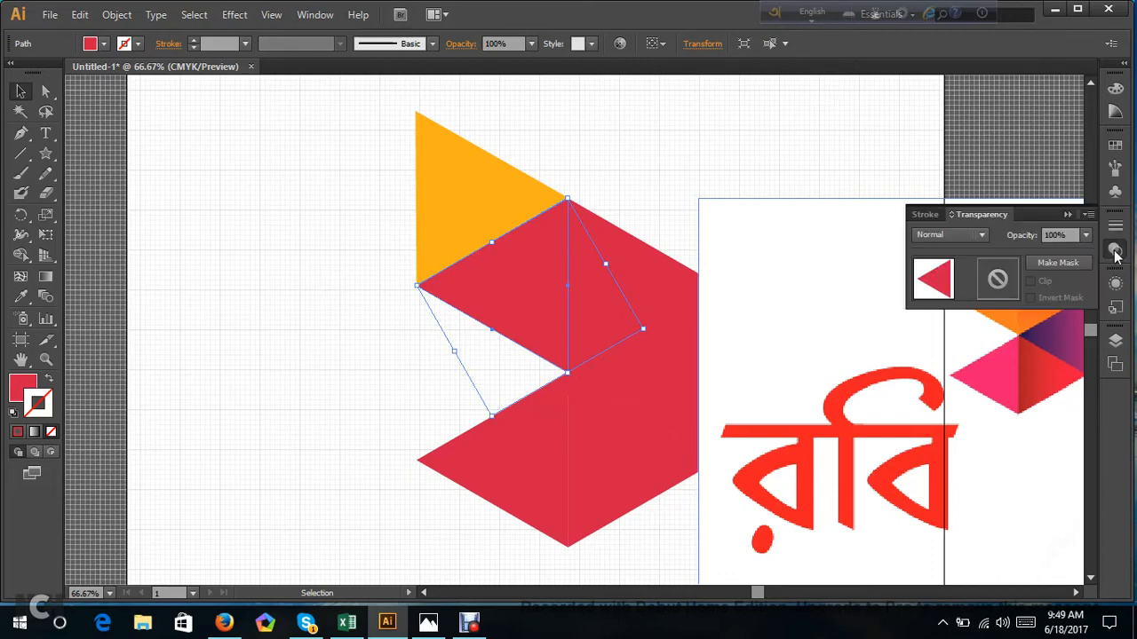
pyautogui.click(1116, 253)
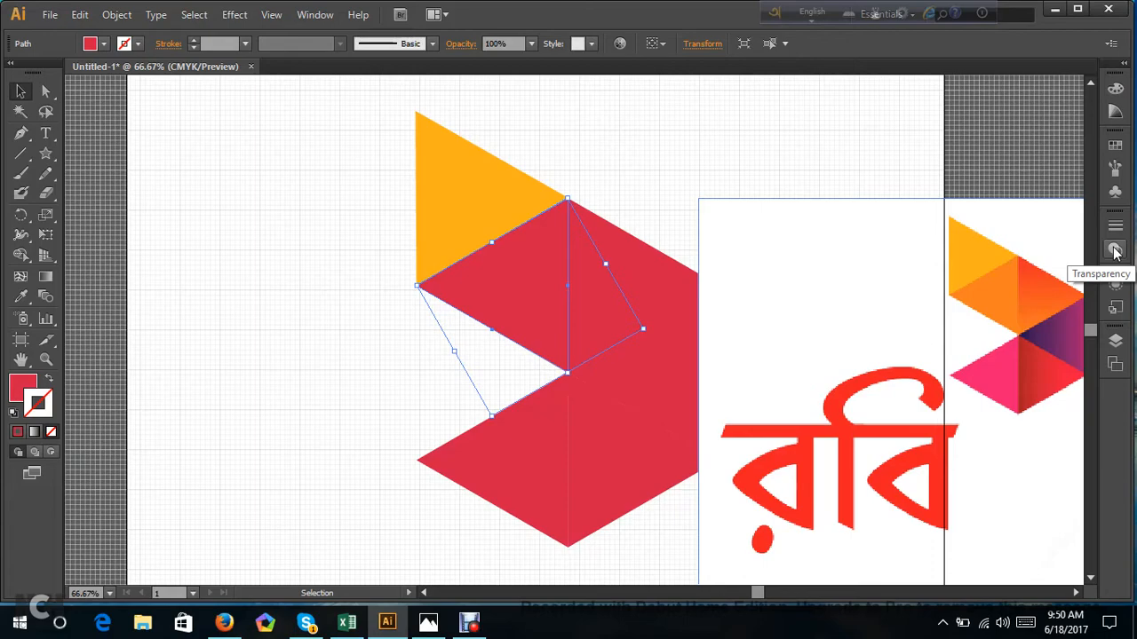
pyautogui.click(315, 16)
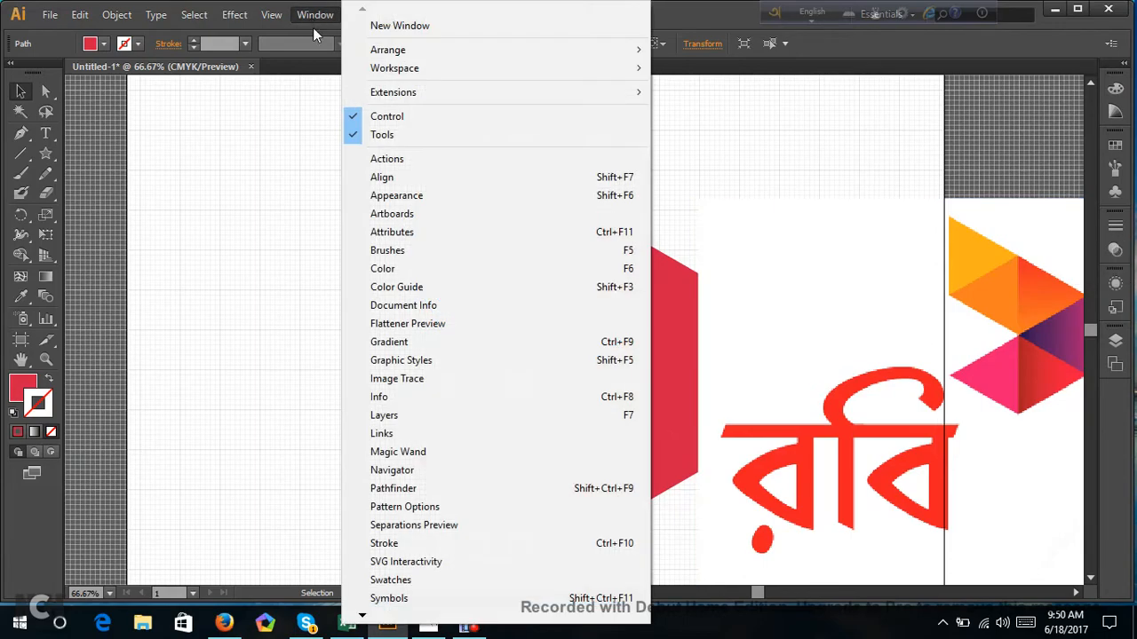
pyautogui.click(407, 348)
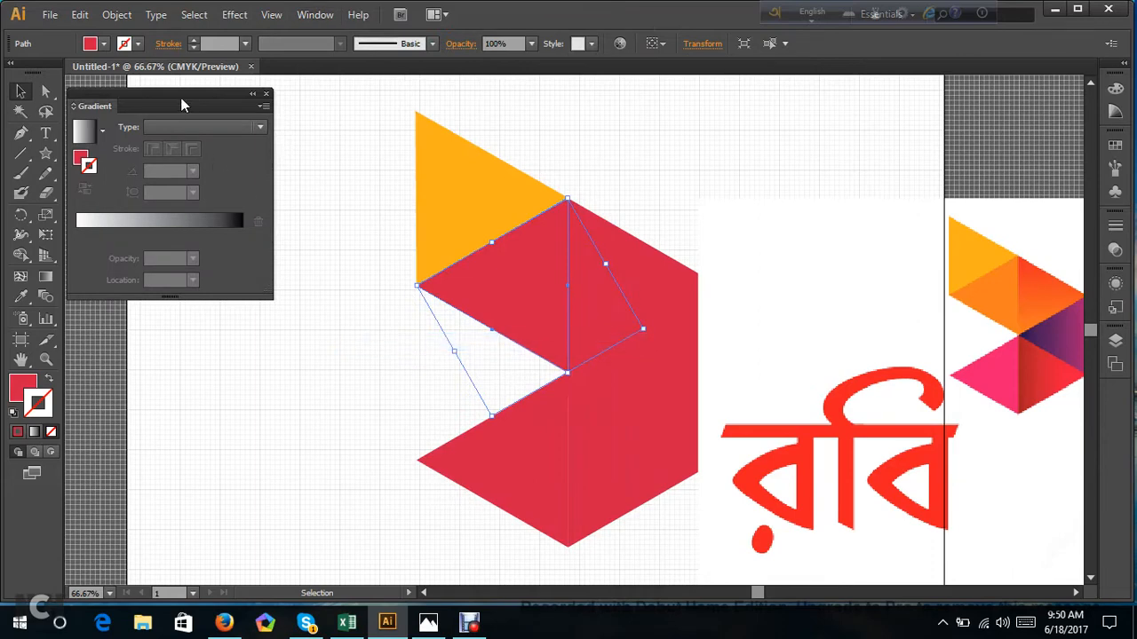
pyautogui.moveTo(181, 103); pyautogui.dragTo(818, 99)
pyautogui.click(802, 229)
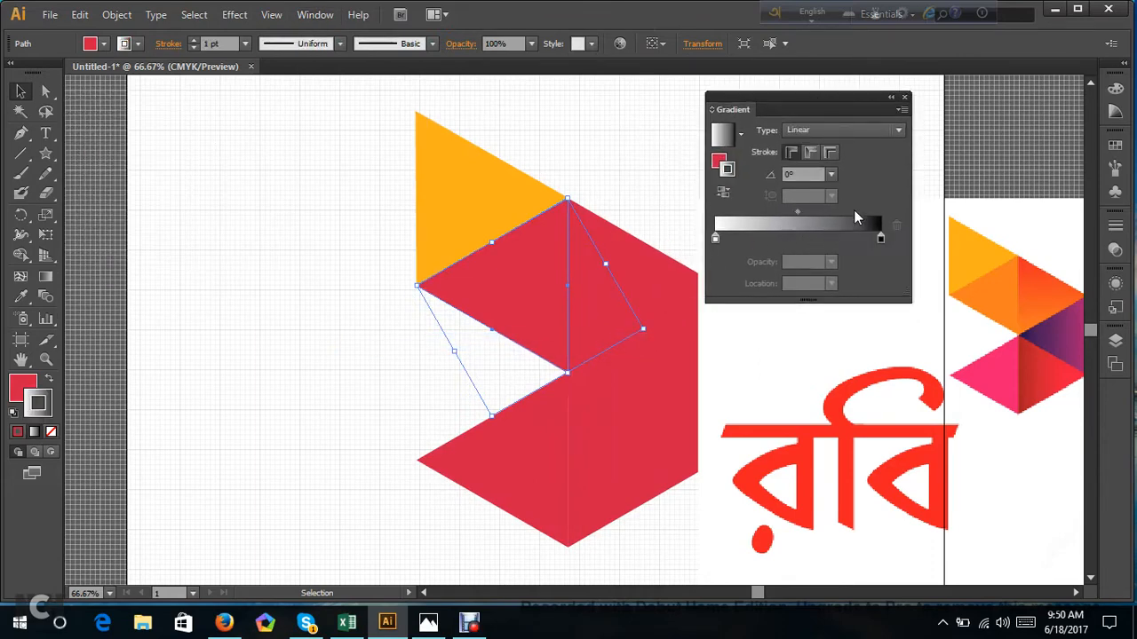
pyautogui.click(499, 366)
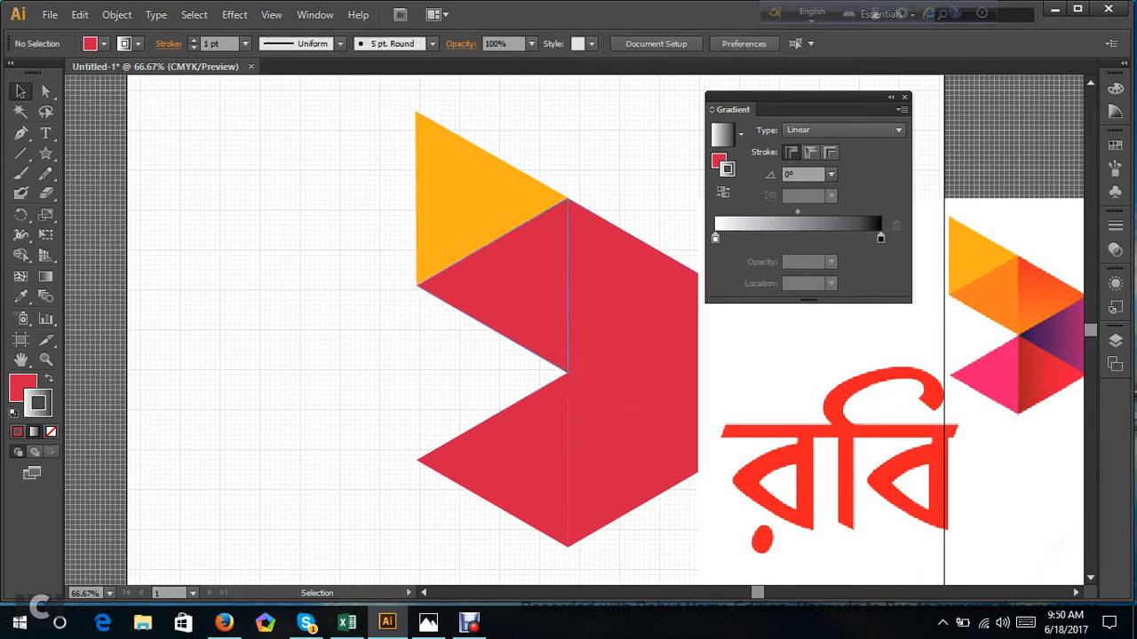
pyautogui.click(524, 286)
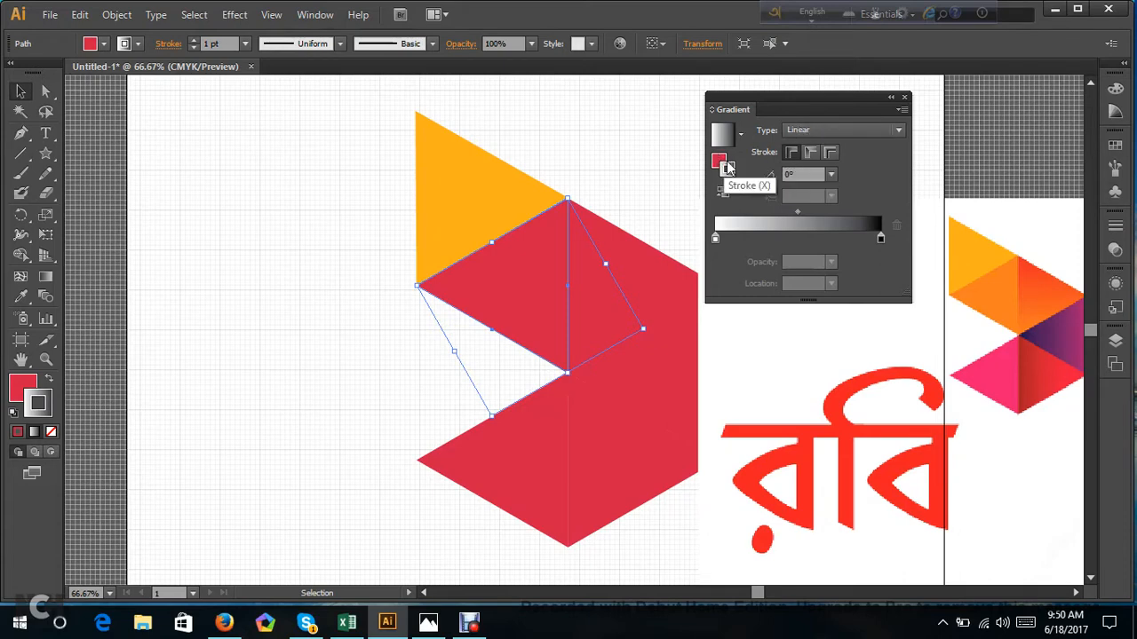
pyautogui.click(723, 192)
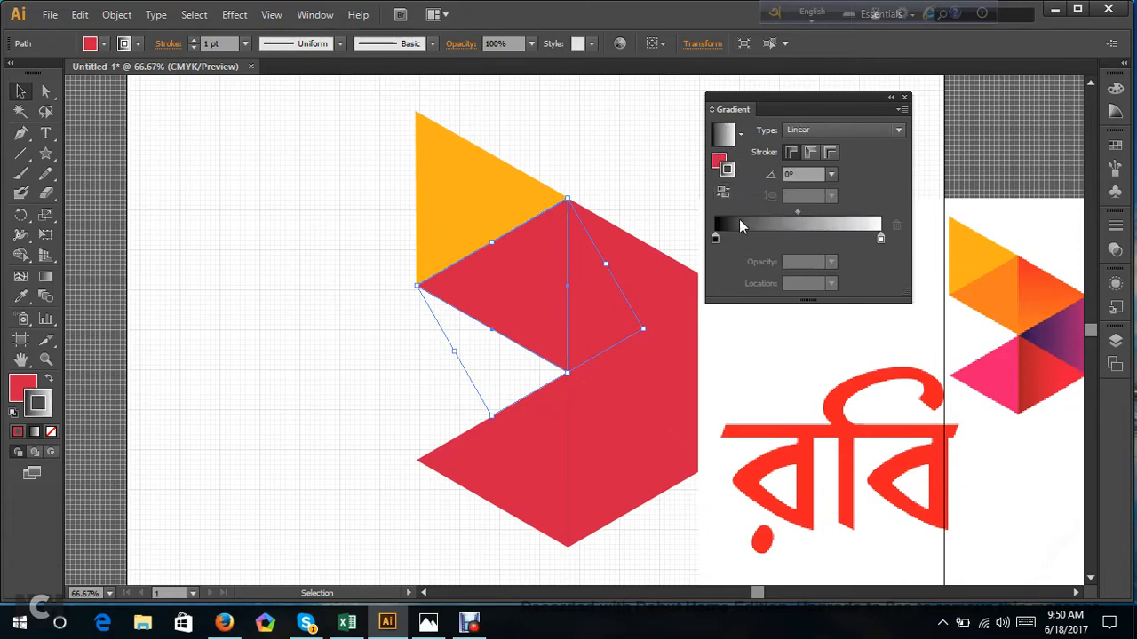
pyautogui.click(915, 165)
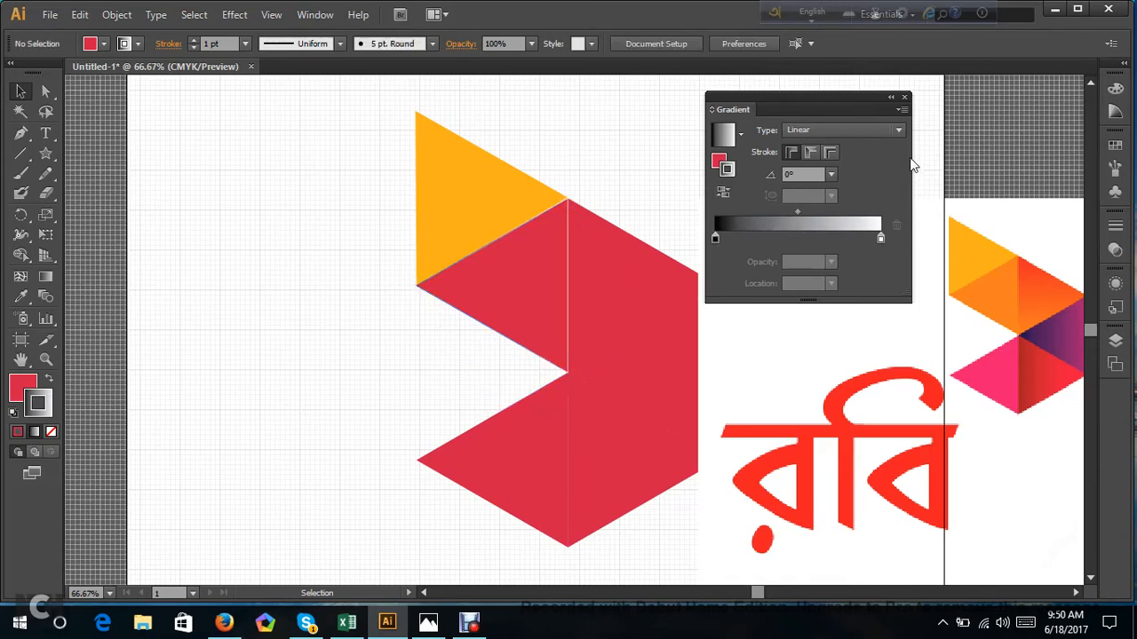
pyautogui.click(522, 288)
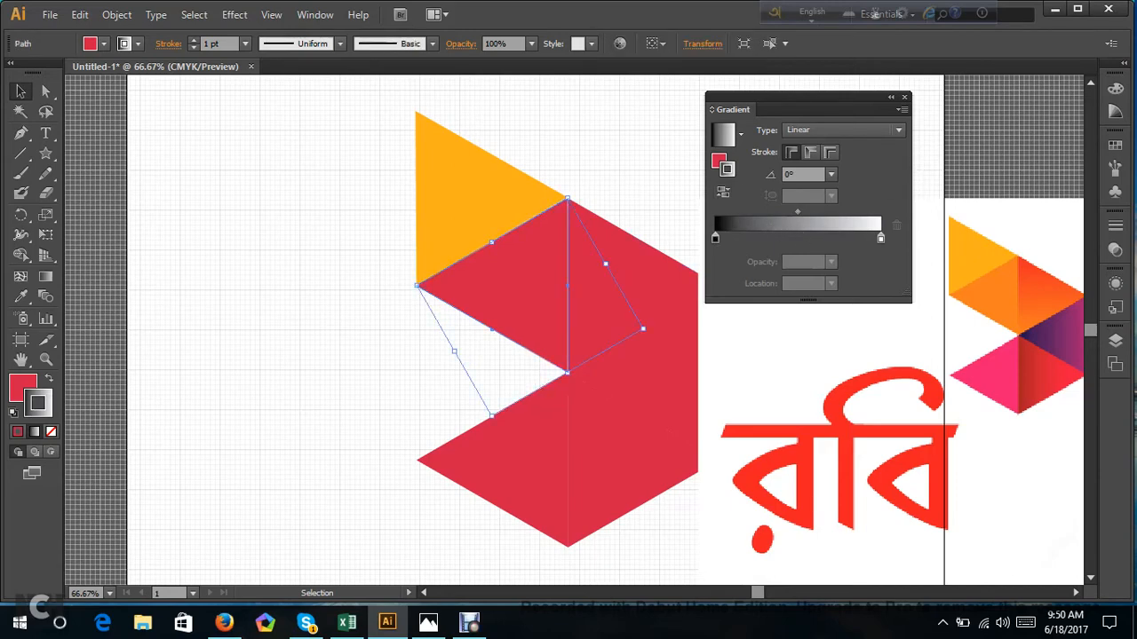
pyautogui.click(51, 433)
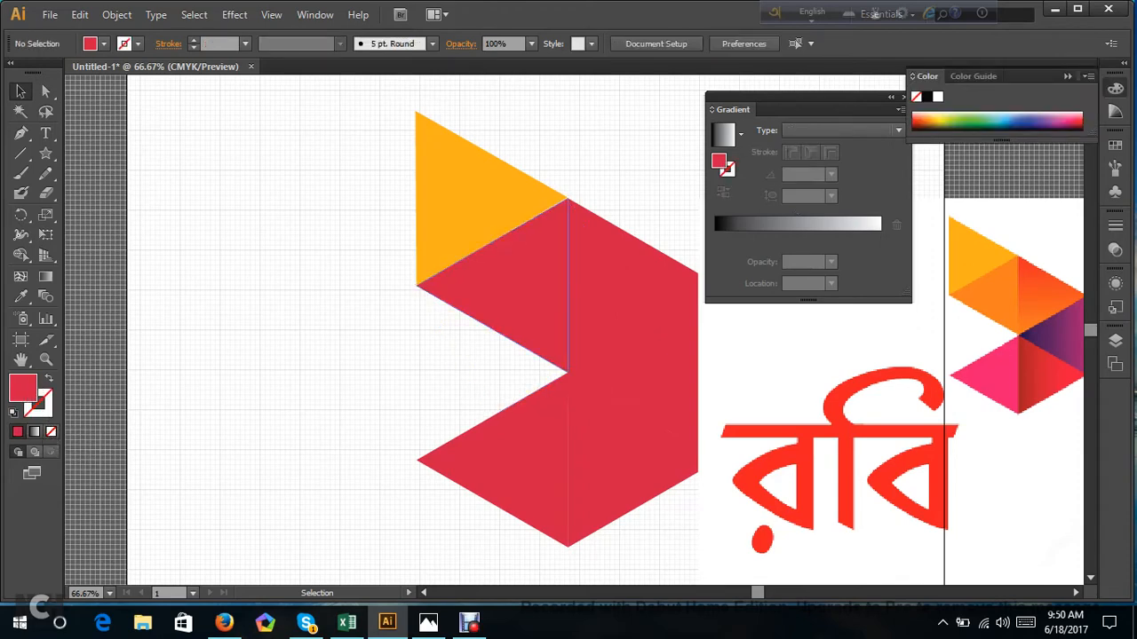
# Fill the second triangle with a black-to-white linear gradient running diagonally at about -58.7°, dark along the edge shared with the yellow-orange triangle.
pyautogui.click(784, 224)
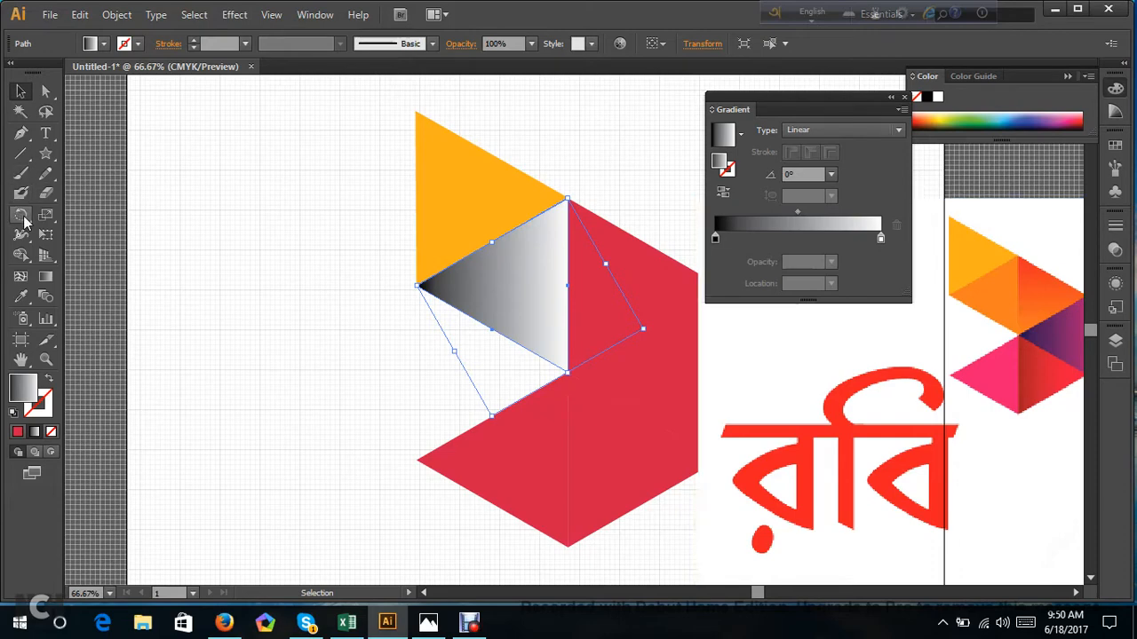
pyautogui.click(46, 278)
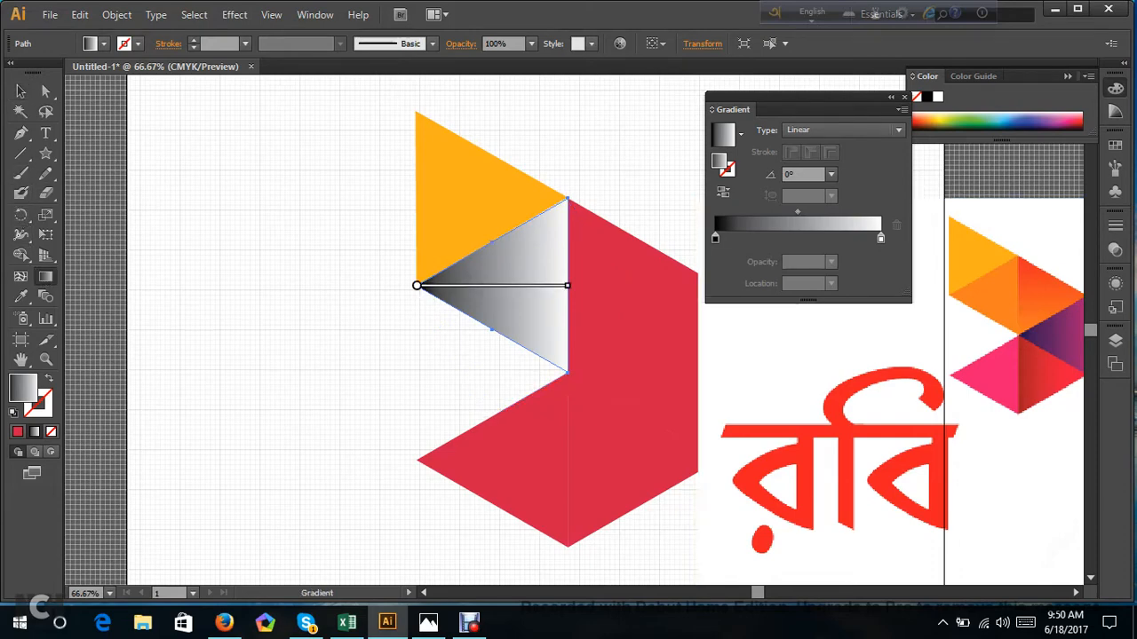
pyautogui.moveTo(484, 232)
pyautogui.mouseDown()
pyautogui.moveTo(552, 342)
pyautogui.moveTo(525, 298)
pyautogui.moveTo(526, 313)
pyautogui.mouseUp()
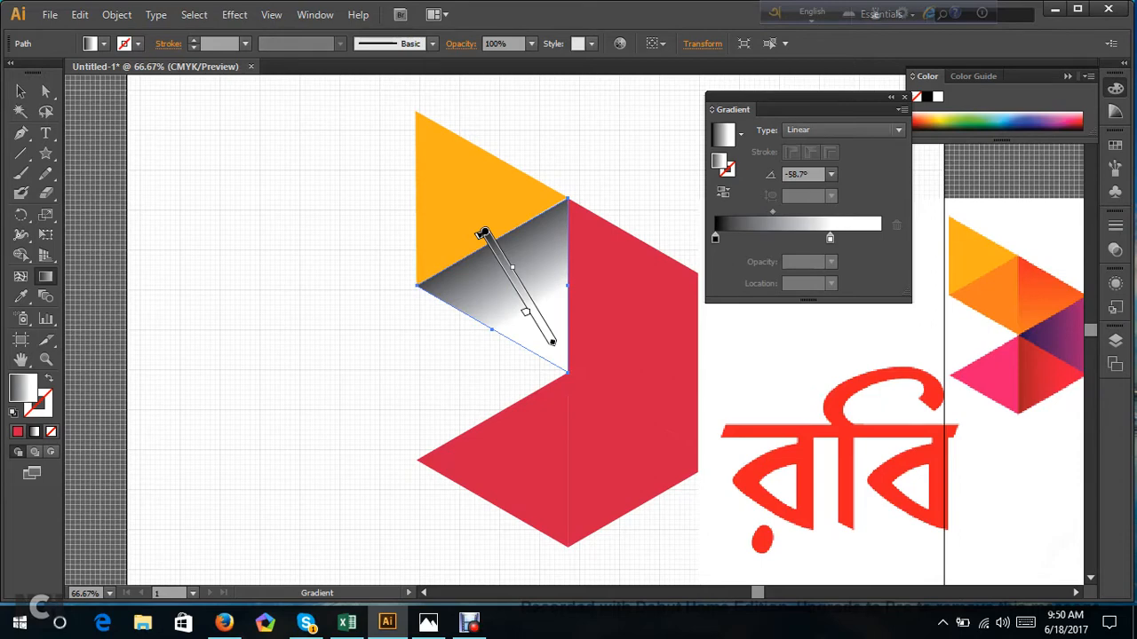
# Add an intermediate colour stop at about 47% to the second triangle's gradient and remove the surplus stop near its dark end.
pyautogui.click(508, 282)
pyautogui.moveTo(508, 282); pyautogui.dragTo(497, 264)
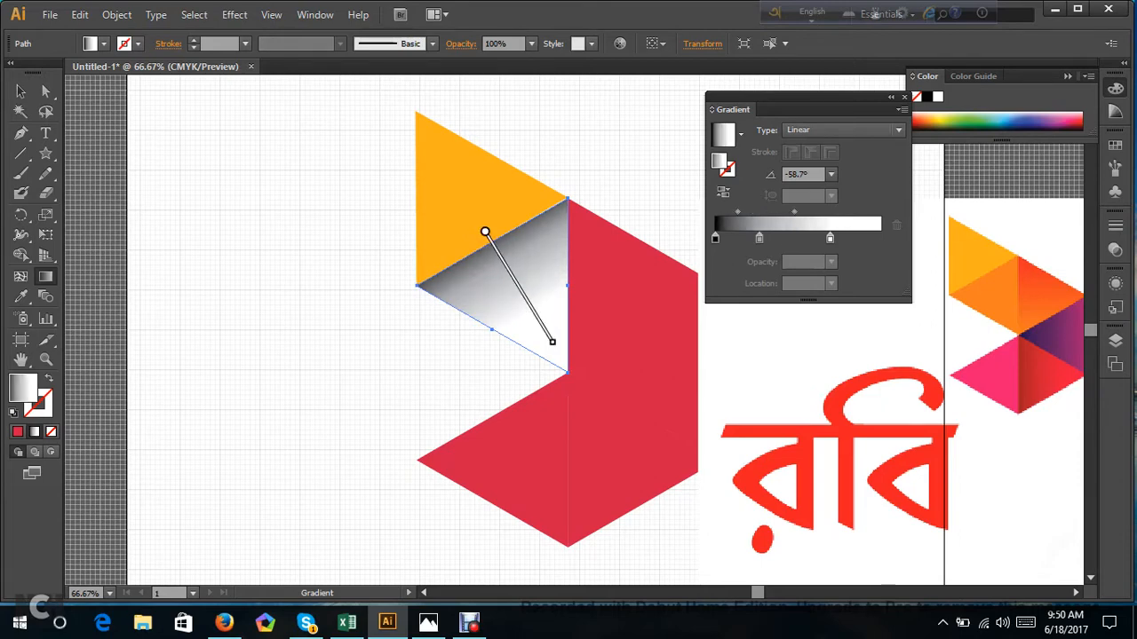
pyautogui.click(515, 293)
pyautogui.moveTo(515, 293); pyautogui.dragTo(493, 257)
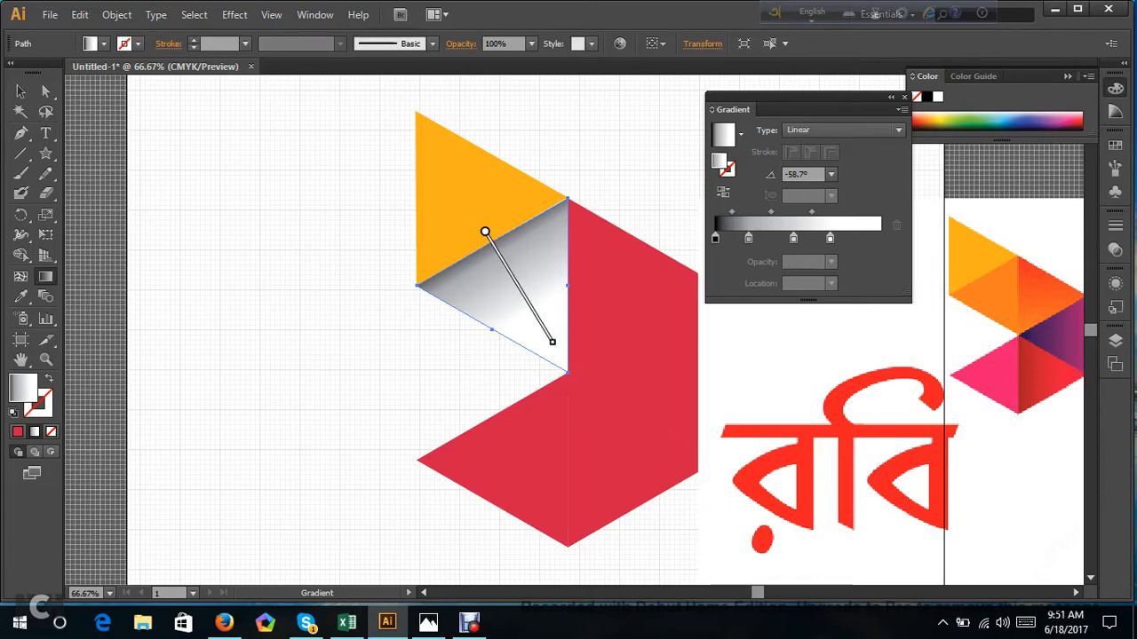
pyautogui.moveTo(482, 234)
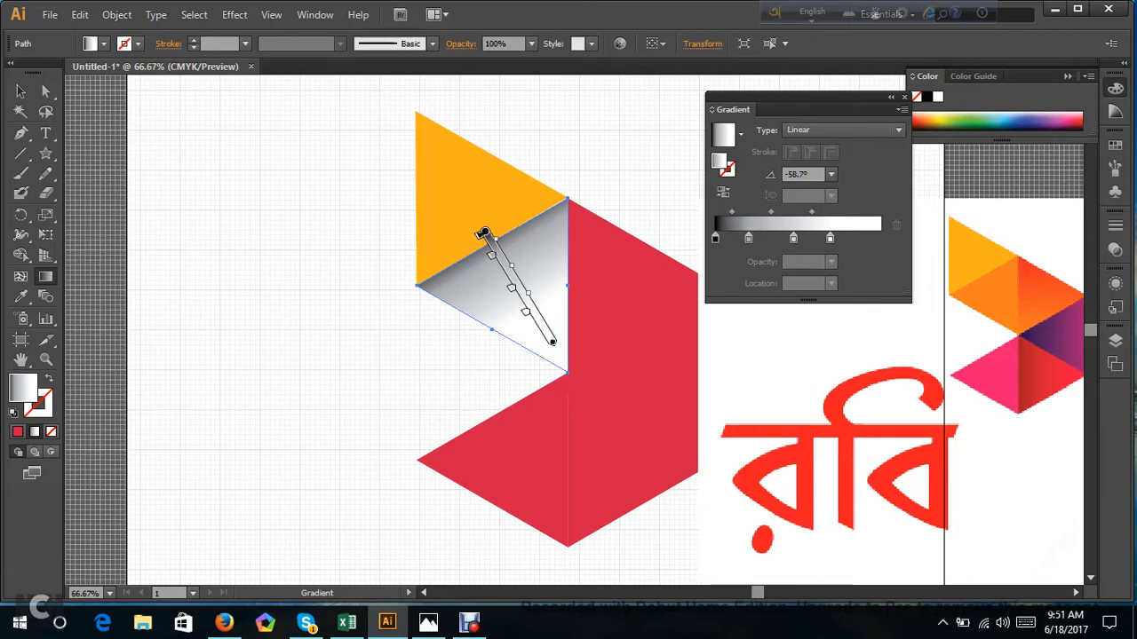
pyautogui.moveTo(494, 256); pyautogui.dragTo(463, 277)
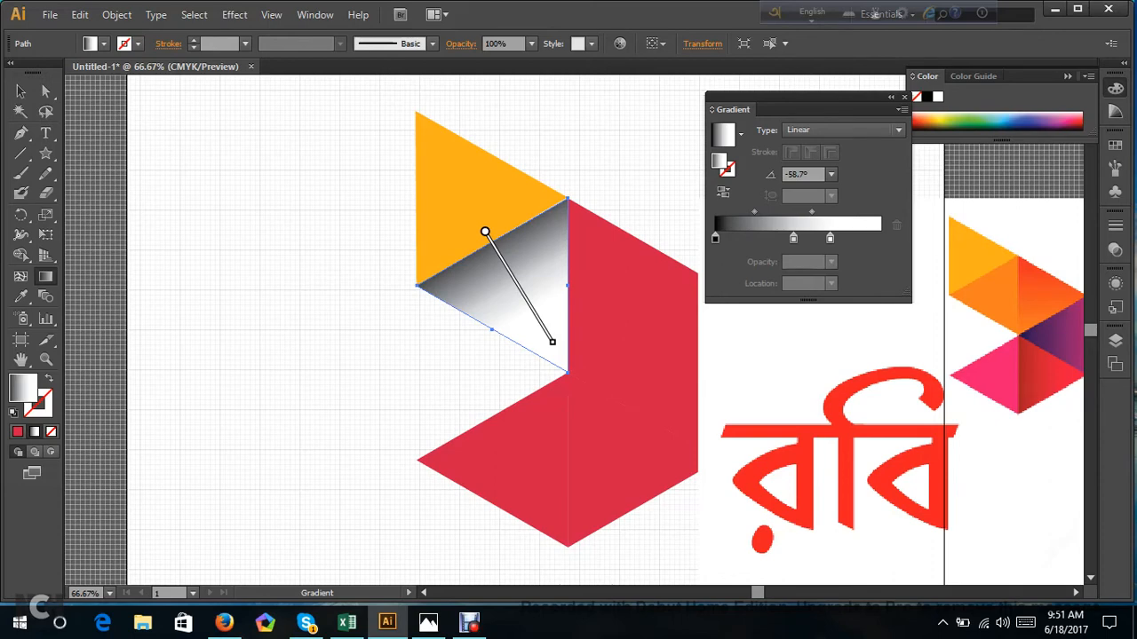
pyautogui.moveTo(481, 233)
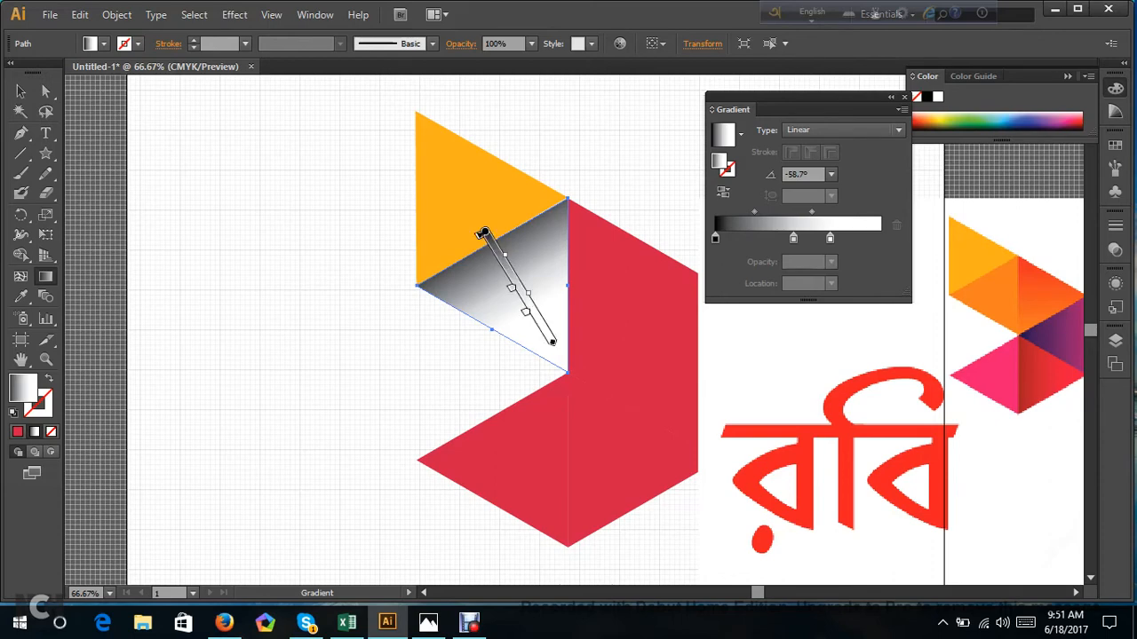
# Recolour all three gradient stops of the second triangle with the orange sampled from the matching triangle in the reference logo.
pyautogui.click(716, 243)
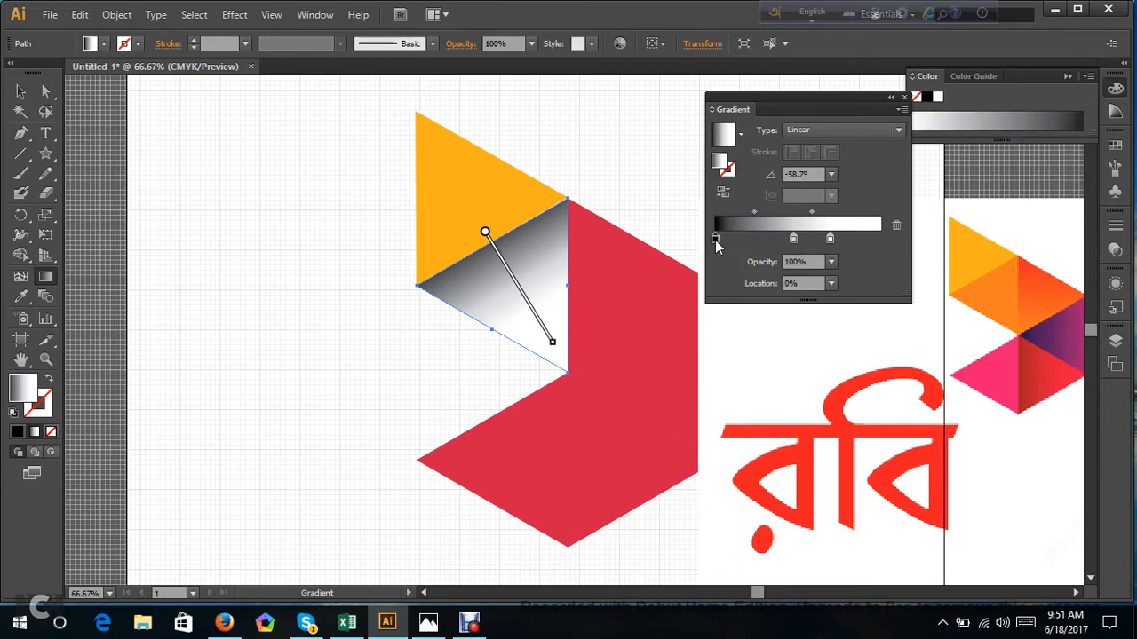
pyautogui.click(22, 297)
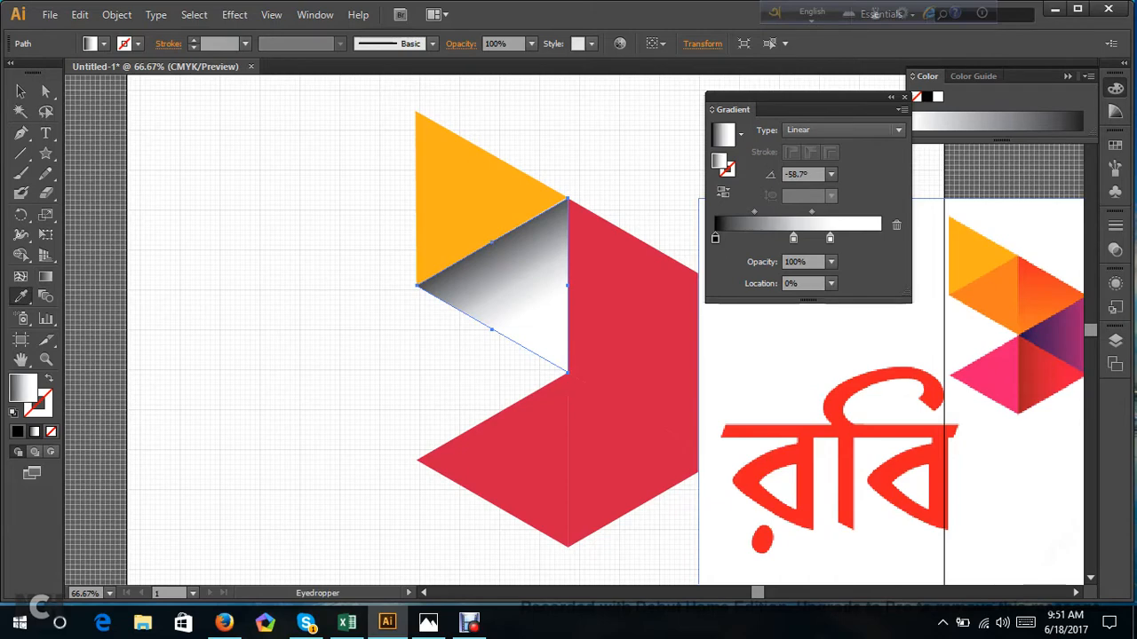
pyautogui.keyDown('shift'); pyautogui.click(986, 301); pyautogui.keyUp('shift')
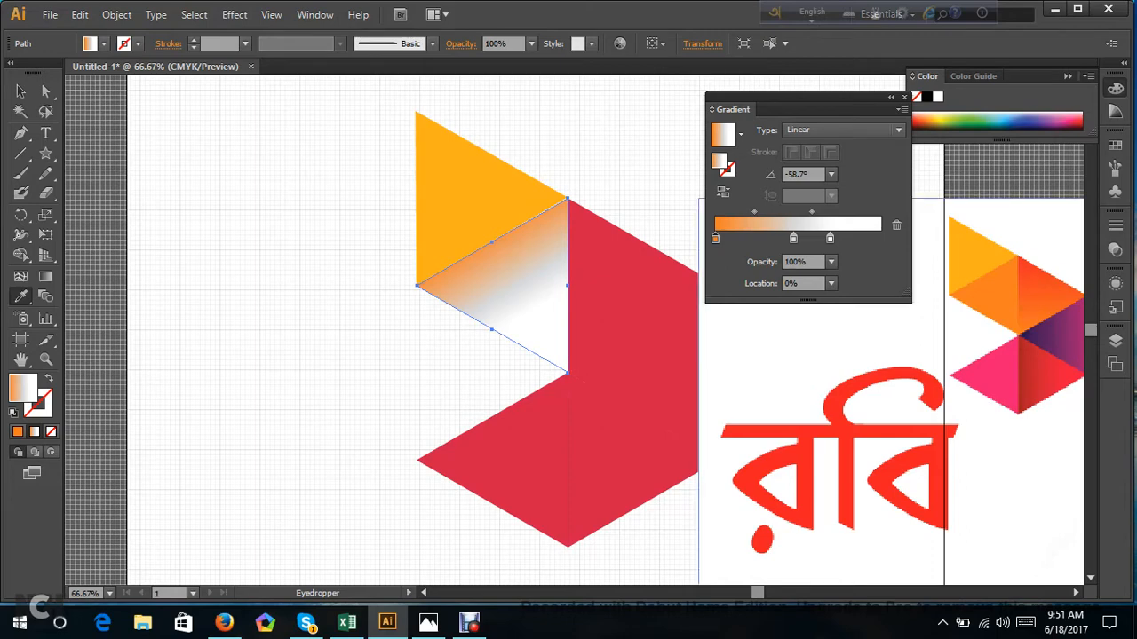
pyautogui.click(795, 240)
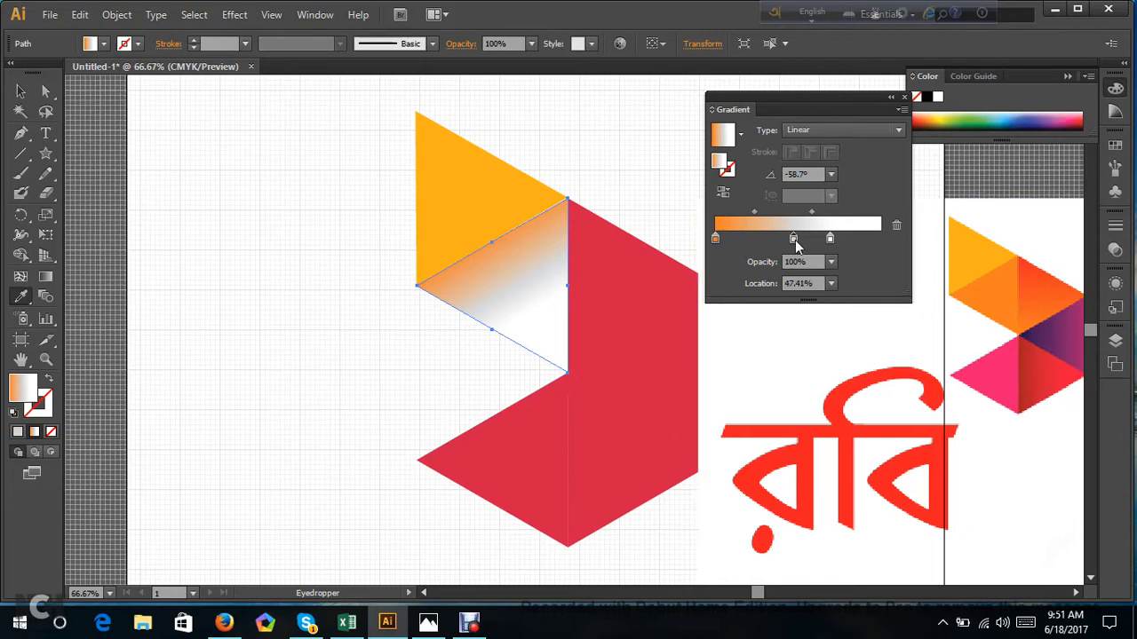
pyautogui.keyDown('shift'); pyautogui.click(986, 300); pyautogui.keyUp('shift')
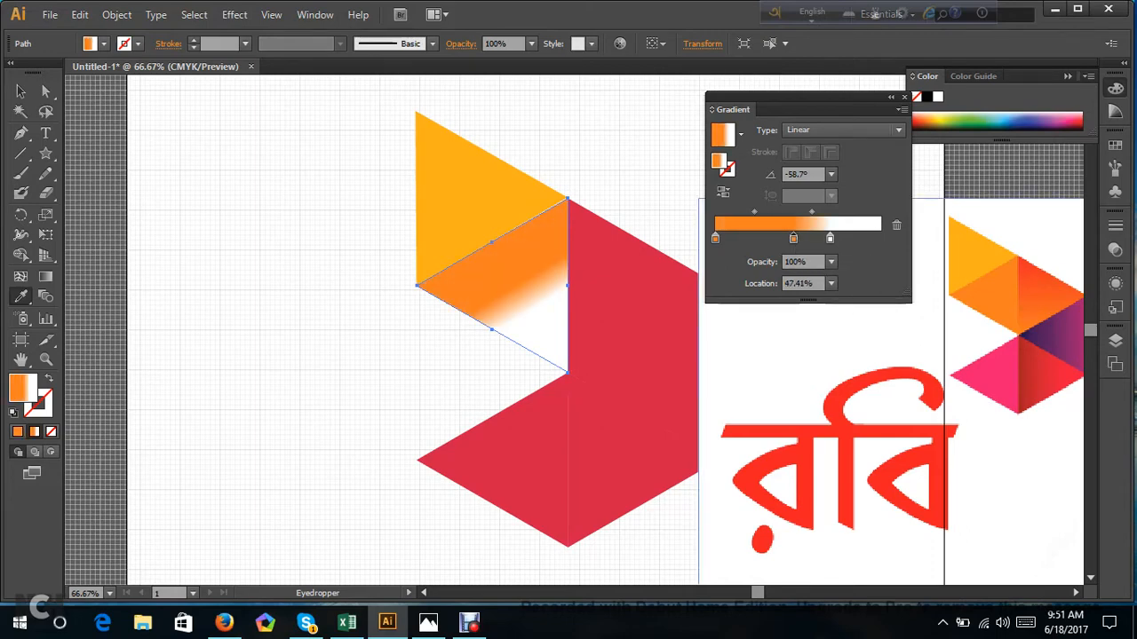
pyautogui.click(830, 238)
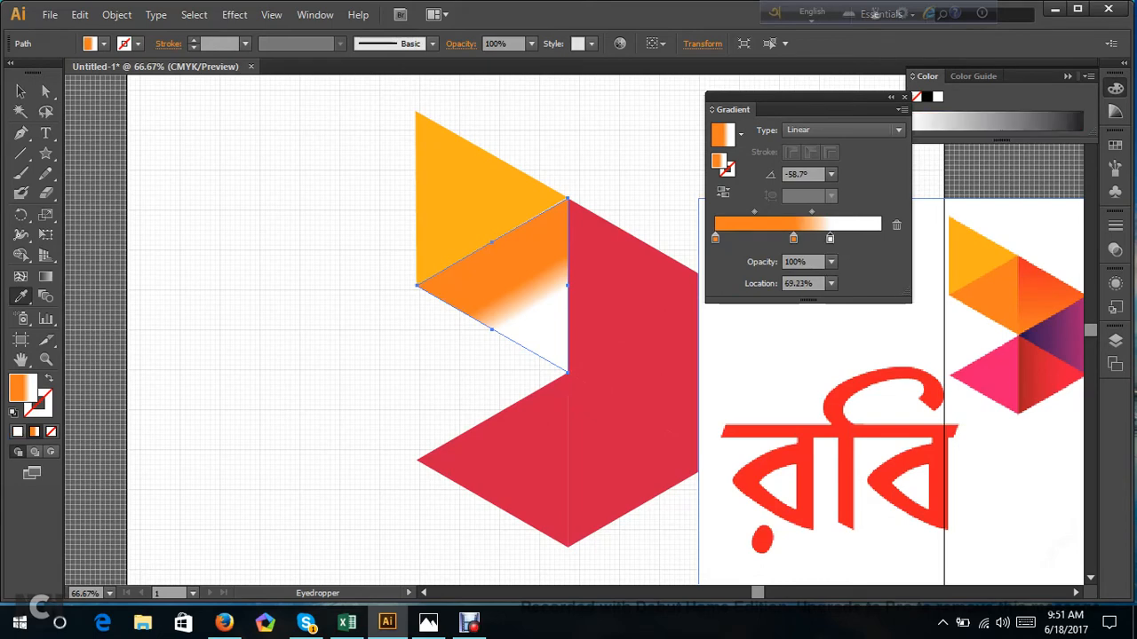
pyautogui.keyDown('shift'); pyautogui.click(991, 297); pyautogui.keyUp('shift')
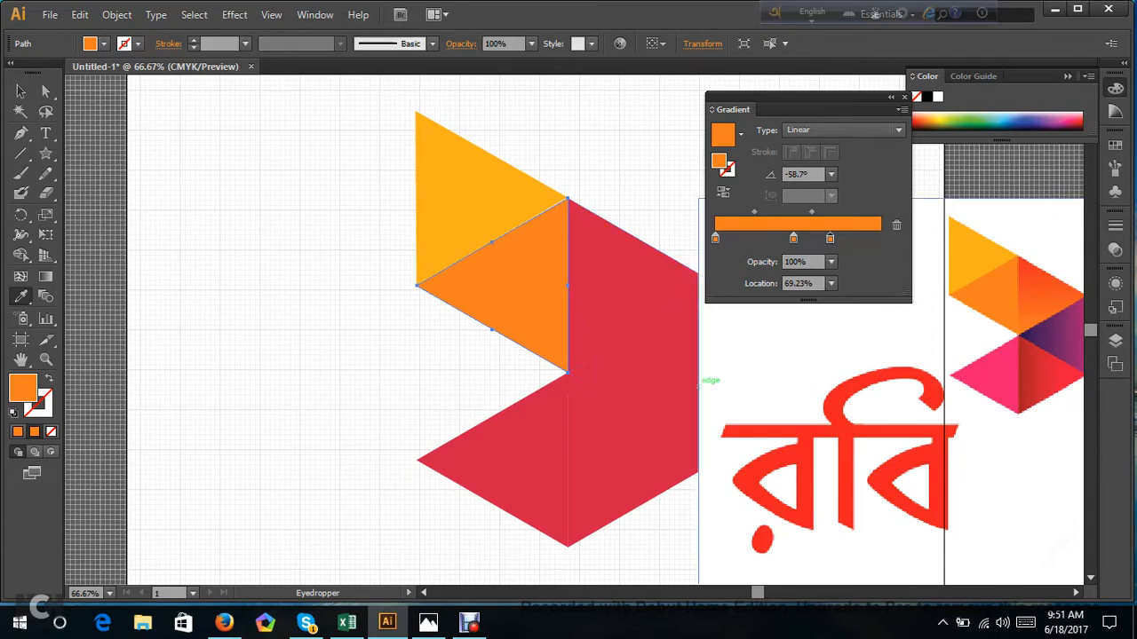
# Apply the orange linear gradient to the third triangle, remove its middle stop and move the end stop to about 97%.
pyautogui.click(46, 91)
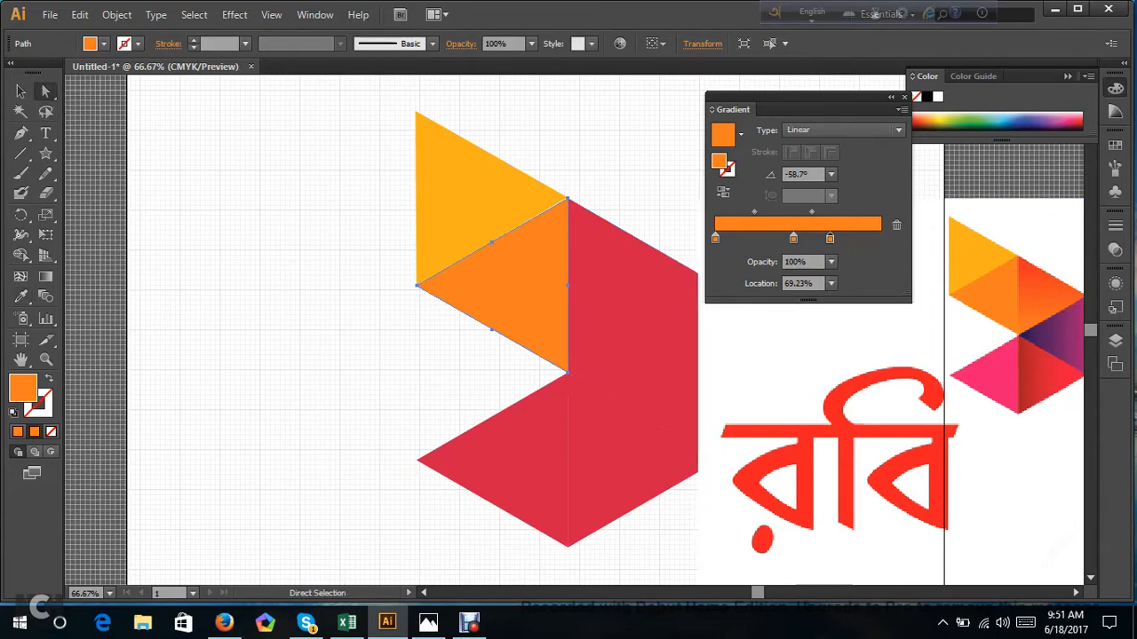
pyautogui.click(692, 272)
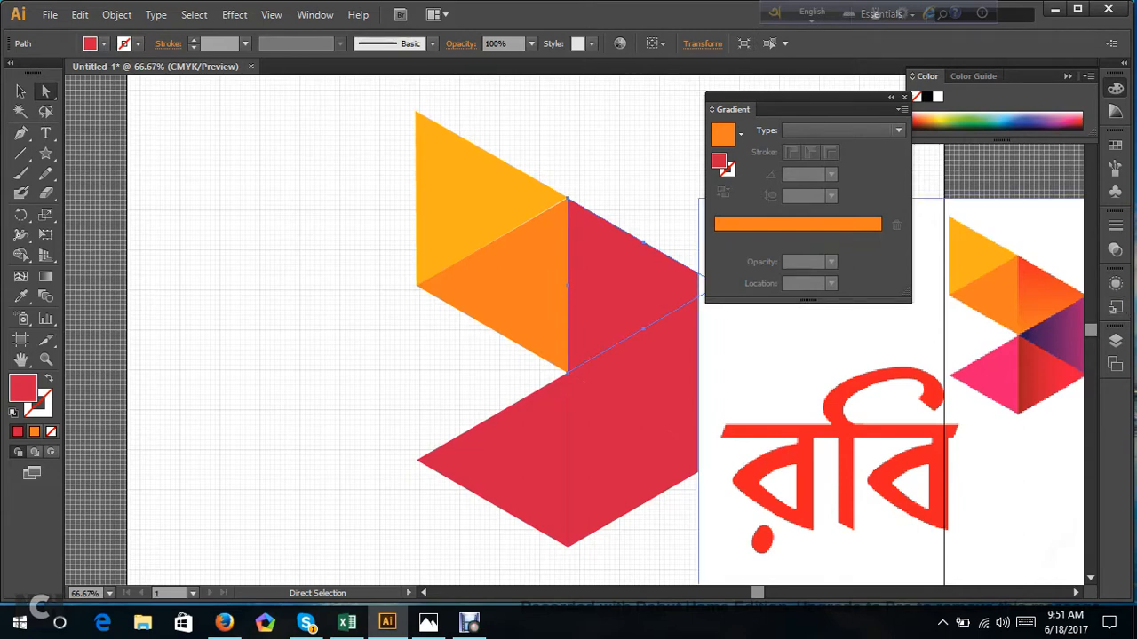
pyautogui.click(793, 227)
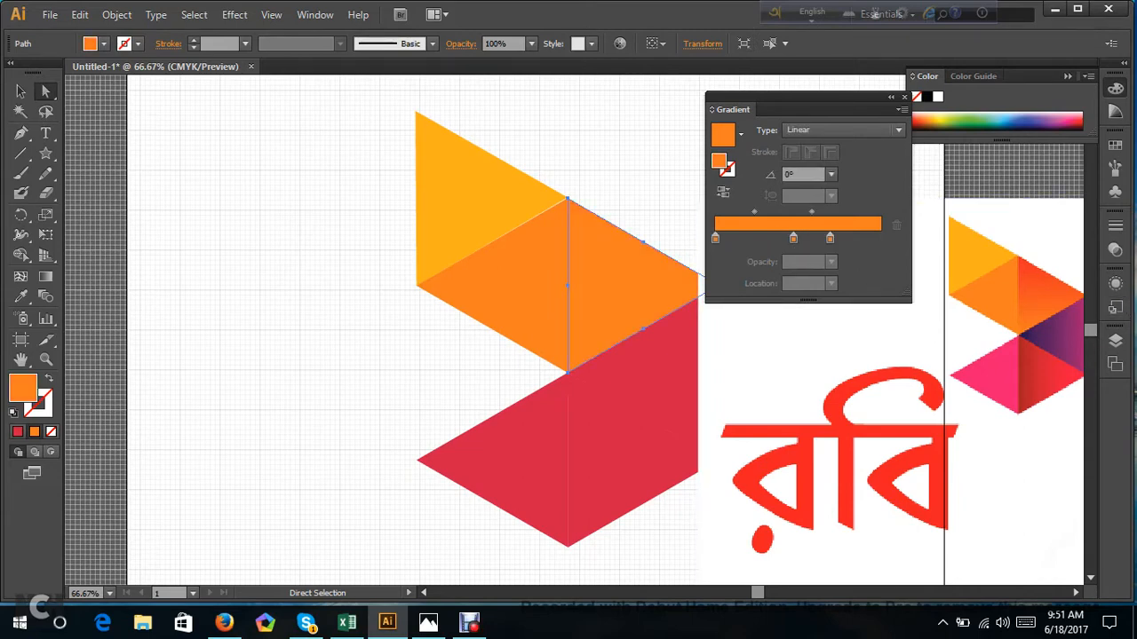
pyautogui.moveTo(793, 238); pyautogui.dragTo(793, 294)
pyautogui.moveTo(830, 238); pyautogui.dragTo(875, 240)
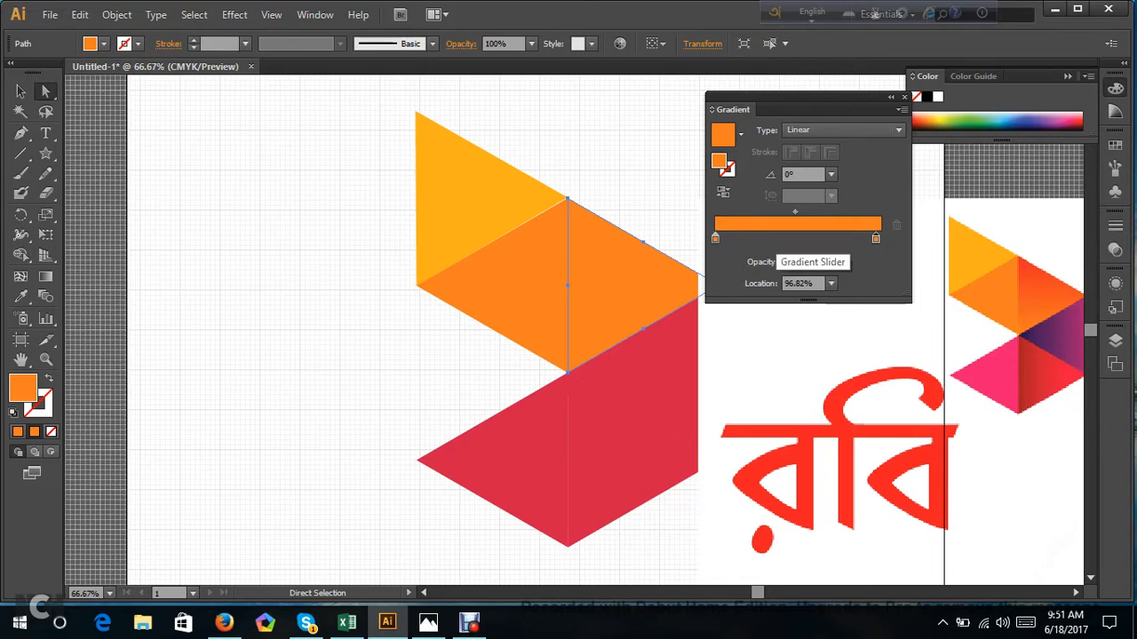
pyautogui.click(776, 238)
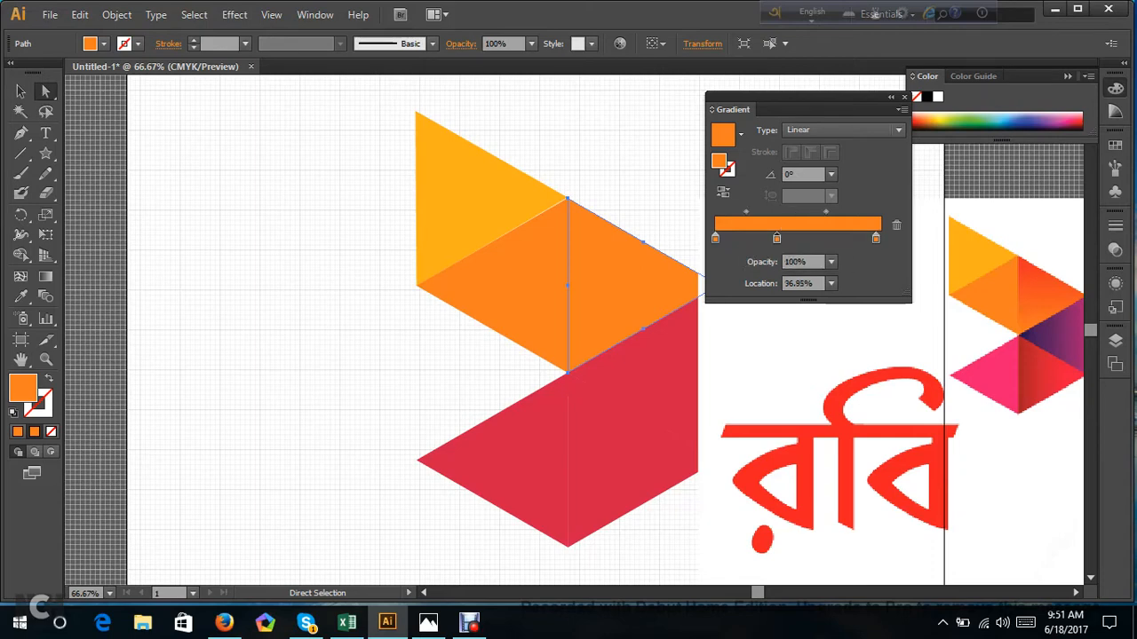
pyautogui.click(812, 238)
pyautogui.click(849, 238)
pyautogui.click(802, 238)
pyautogui.click(753, 238)
pyautogui.click(763, 238)
pyautogui.click(754, 237)
pyautogui.moveTo(754, 238); pyautogui.dragTo(811, 271)
pyautogui.click(764, 238)
pyautogui.moveTo(850, 238); pyautogui.dragTo(844, 258)
# Recolour the start stop of the third triangle's gradient with the red-orange sampled from the matching triangle in the reference logo.
pyautogui.click(20, 299)
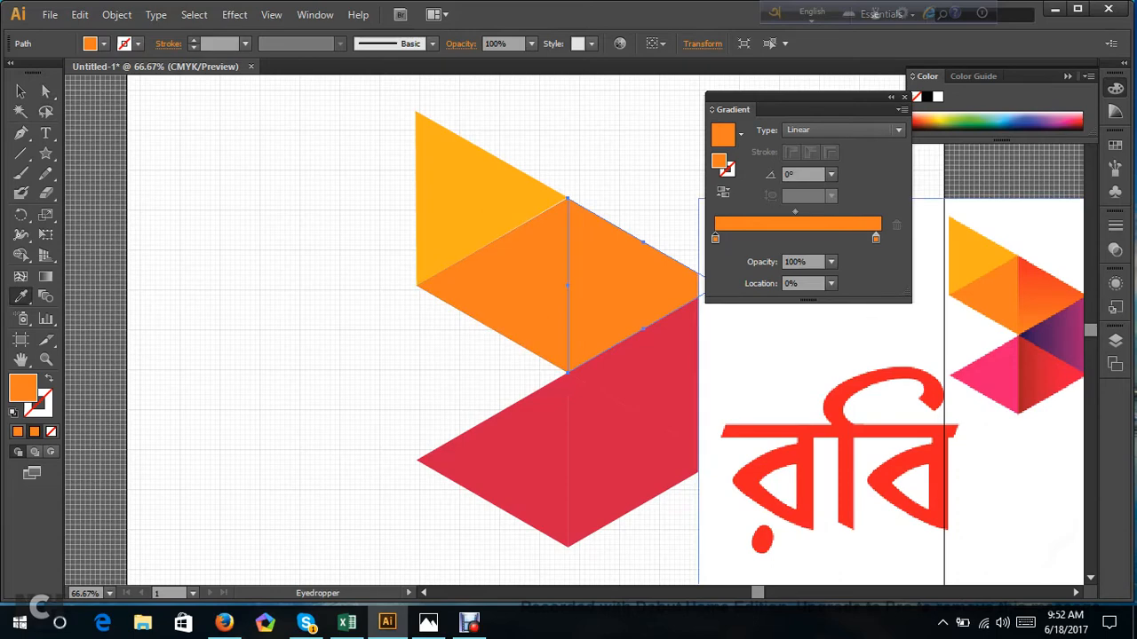
pyautogui.keyDown('shift'); pyautogui.click(1028, 271); pyautogui.keyUp('shift')
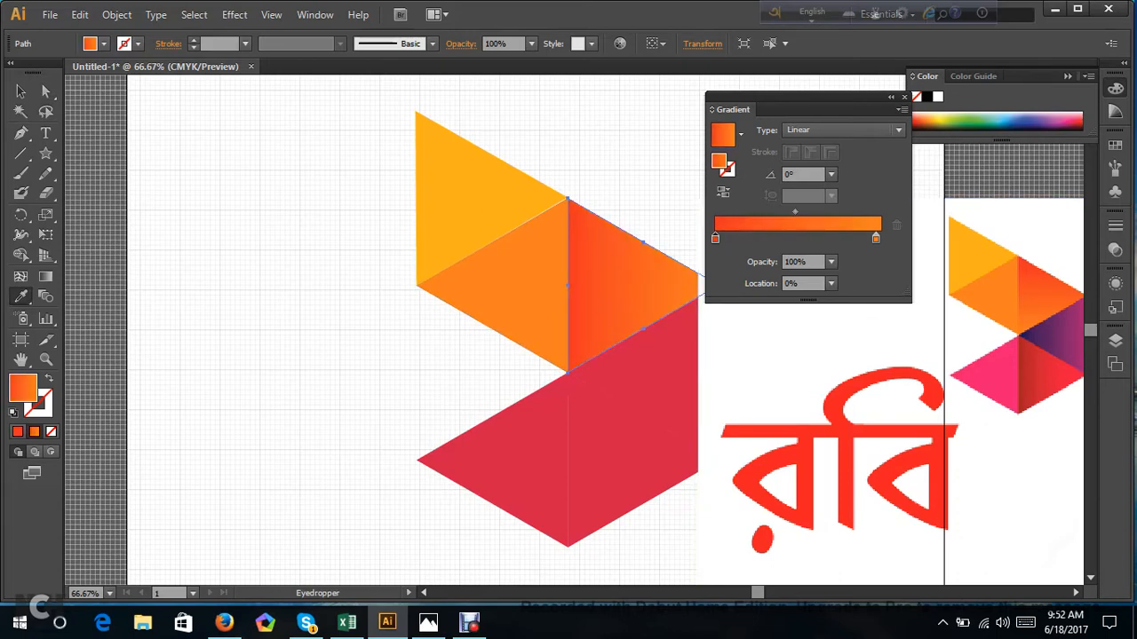
pyautogui.scroll(-3, 604, 329)
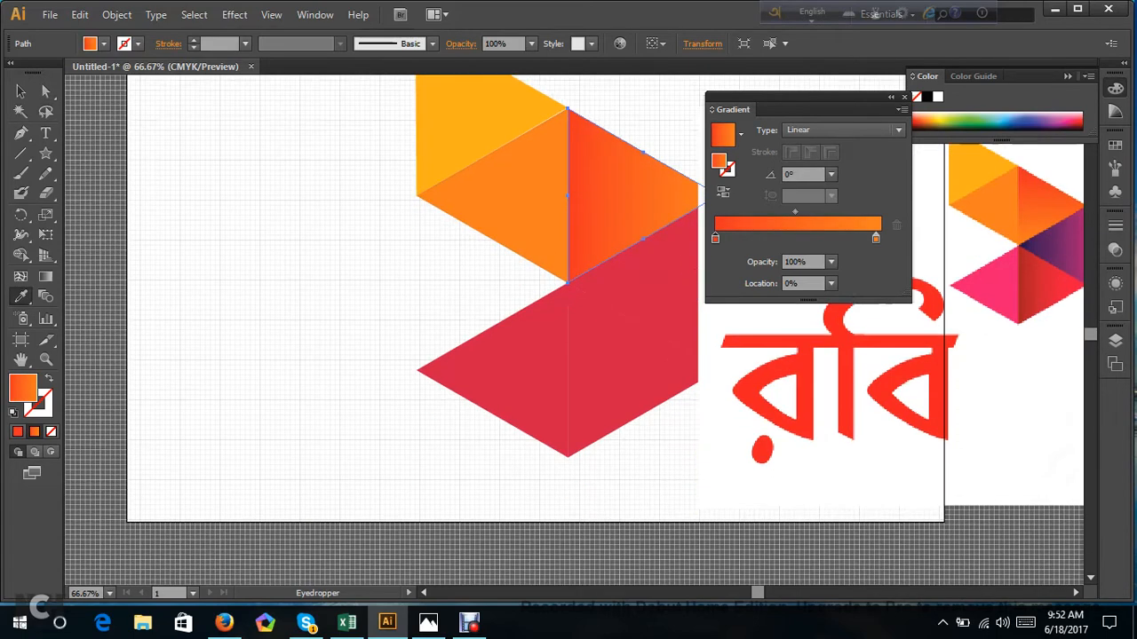
pyautogui.scroll(3, 604, 329)
pyautogui.scroll(1, 568, 337)
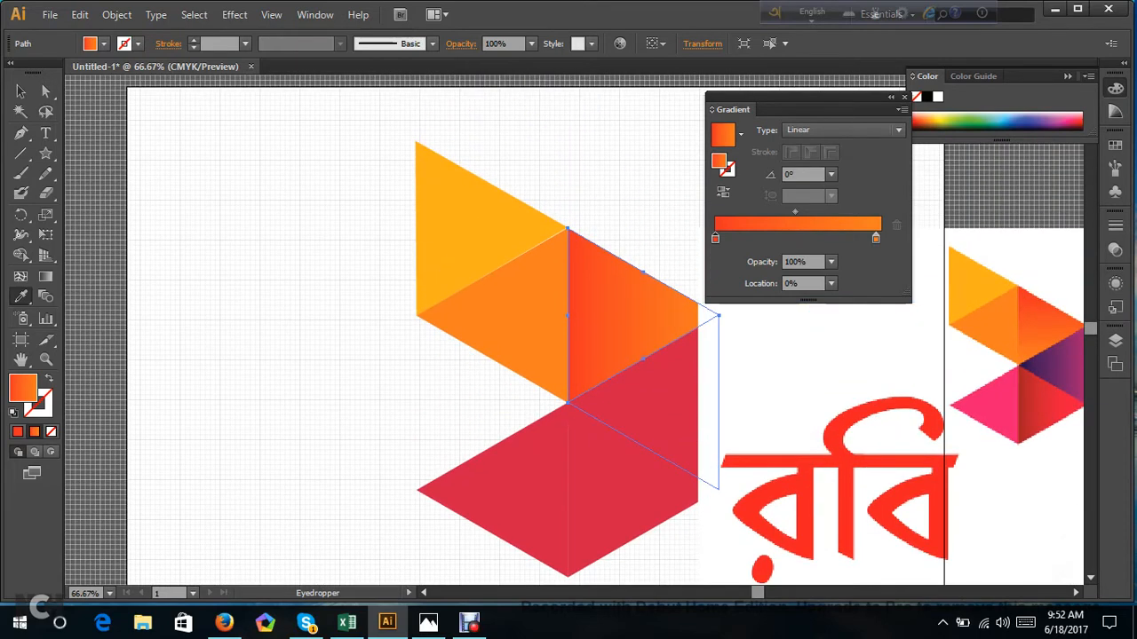
# Nudge the third triangle's points slightly left and shift the reference logo image a little to the right.
pyautogui.click(45, 92)
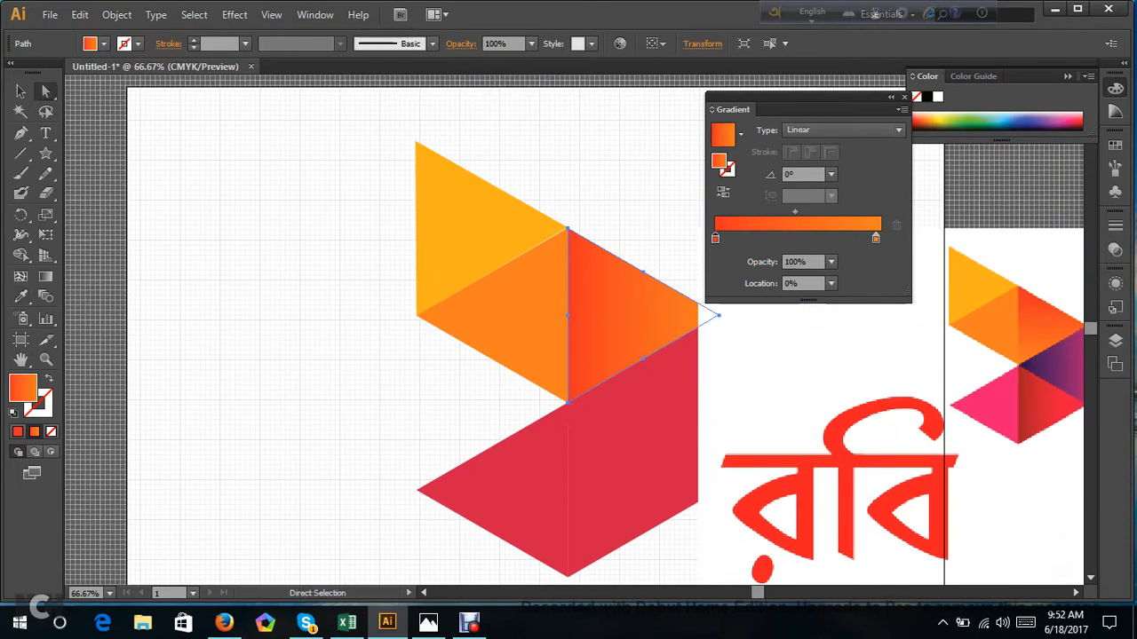
pyautogui.click(338, 213)
pyautogui.click(655, 348)
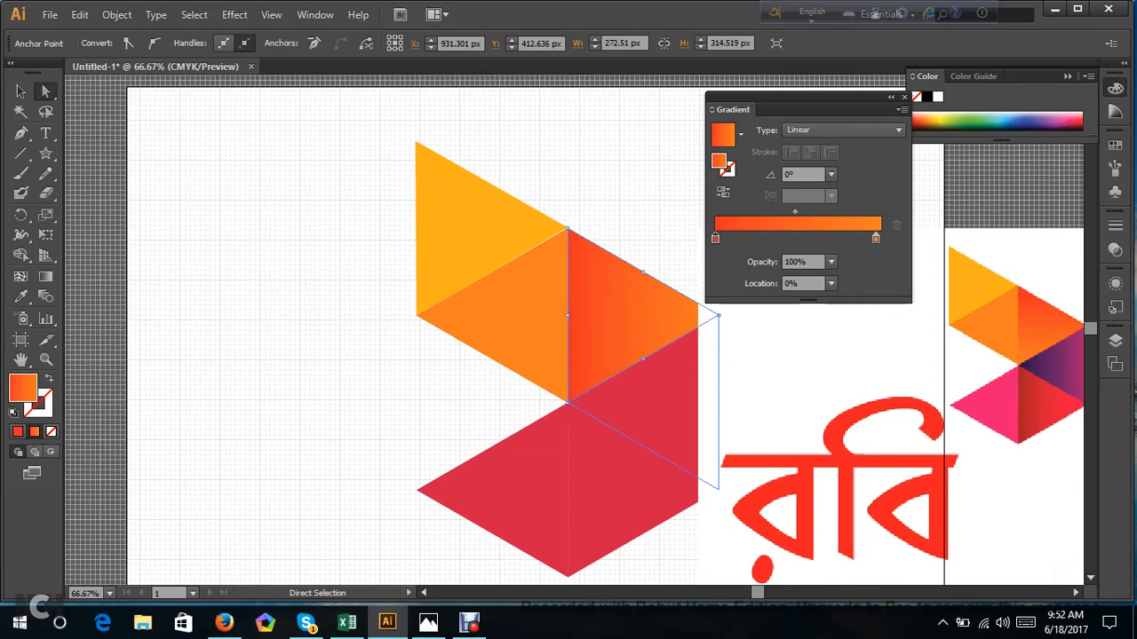
pyautogui.press('Left')
pyautogui.press('Left')
pyautogui.press('Left')
pyautogui.press('Left')
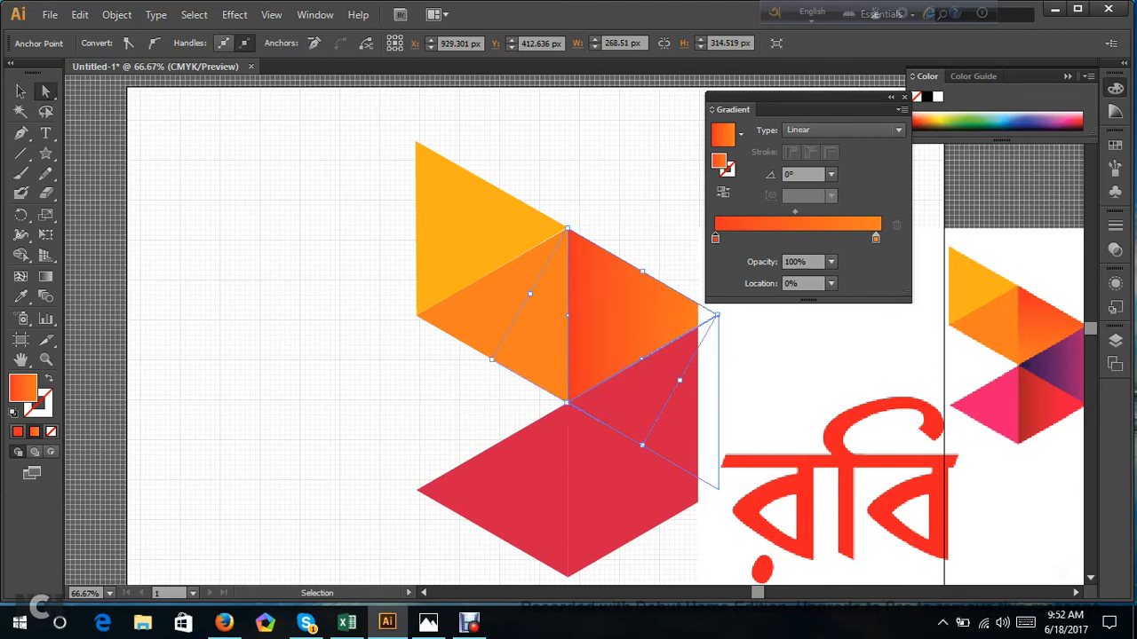
pyautogui.moveTo(790, 374)
pyautogui.mouseDown()
pyautogui.moveTo(826, 375)
pyautogui.moveTo(806, 384)
pyautogui.mouseUp()
pyautogui.click(711, 315)
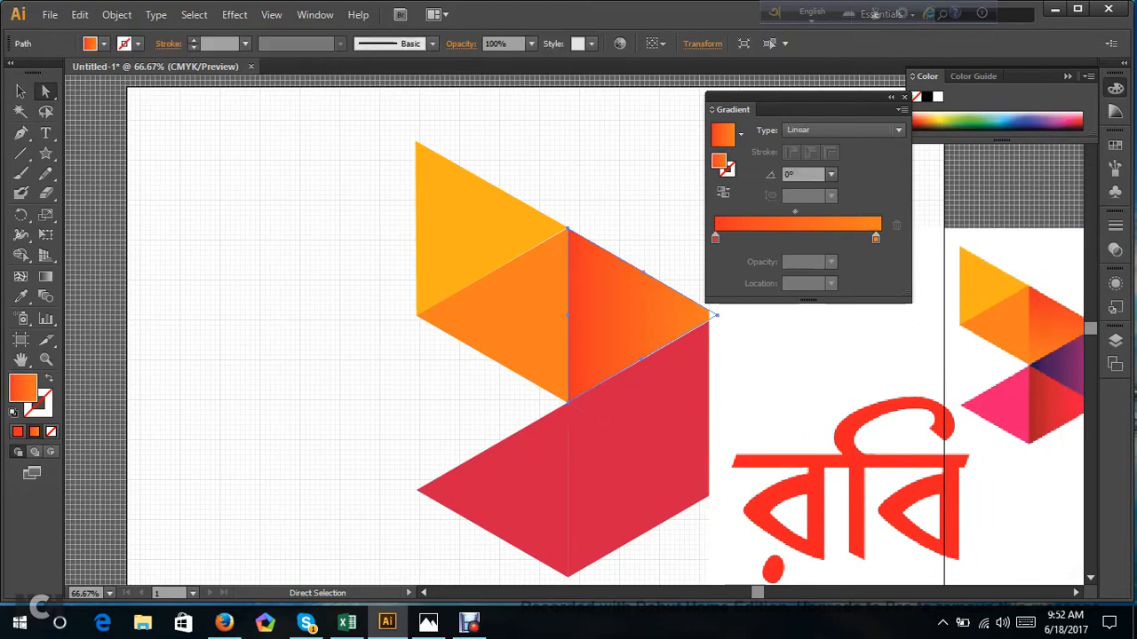
# Run the third triangle's gradient diagonally at about -68.6° and move its red stop to about 33%.
pyautogui.click(46, 276)
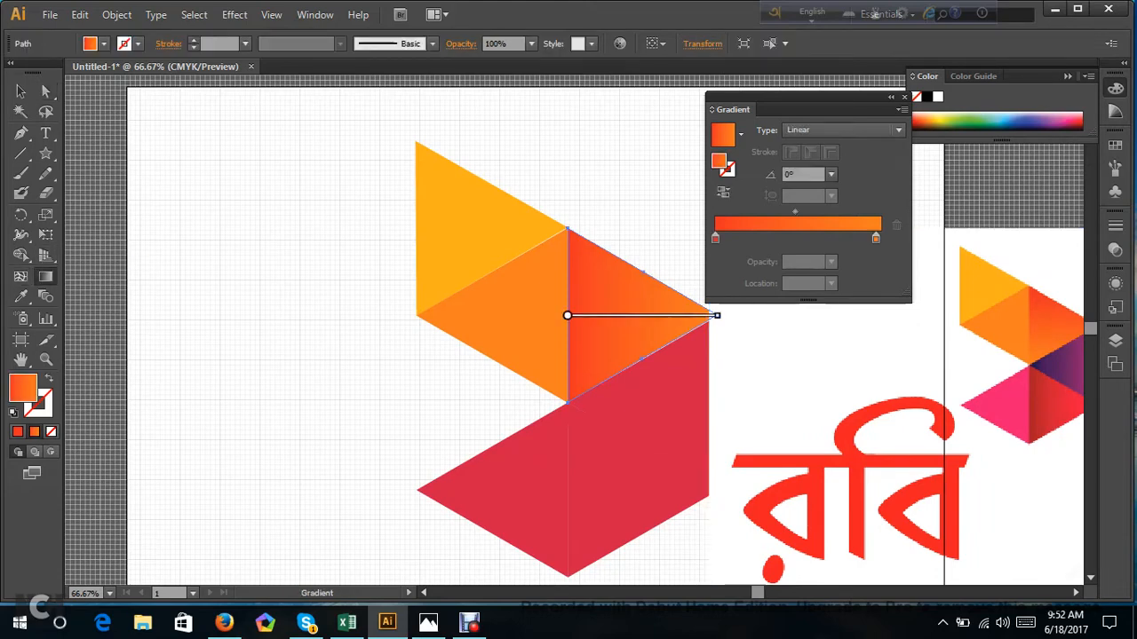
pyautogui.moveTo(578, 196)
pyautogui.mouseDown()
pyautogui.moveTo(621, 368)
pyautogui.moveTo(642, 362)
pyautogui.mouseUp()
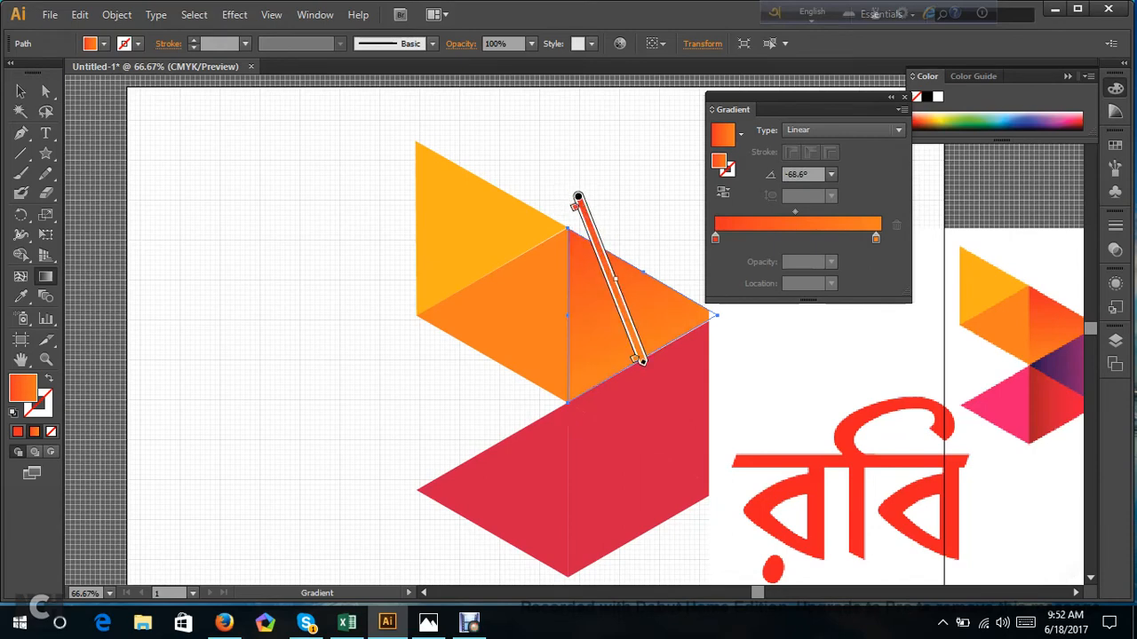
pyautogui.moveTo(574, 206); pyautogui.dragTo(588, 233)
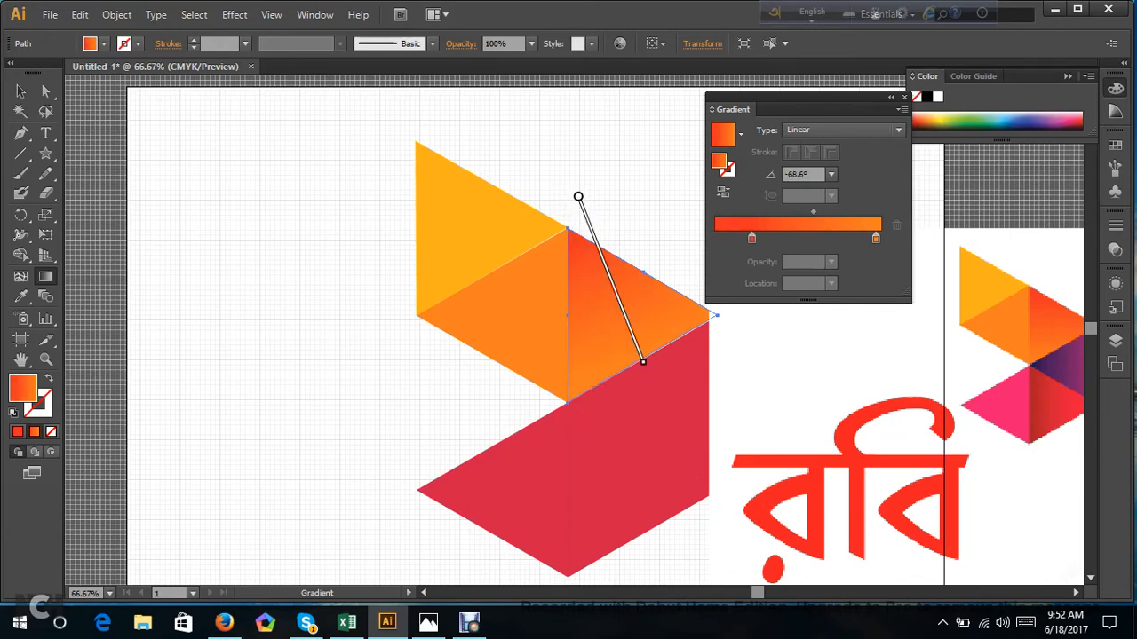
pyautogui.moveTo(590, 234); pyautogui.dragTo(599, 251)
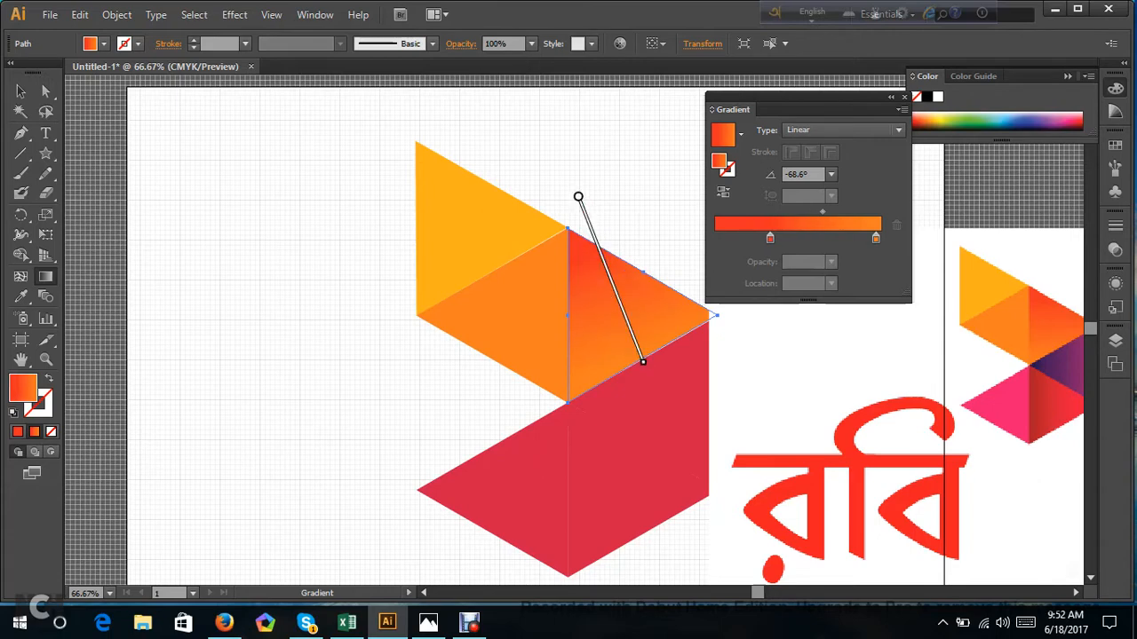
pyautogui.click(876, 238)
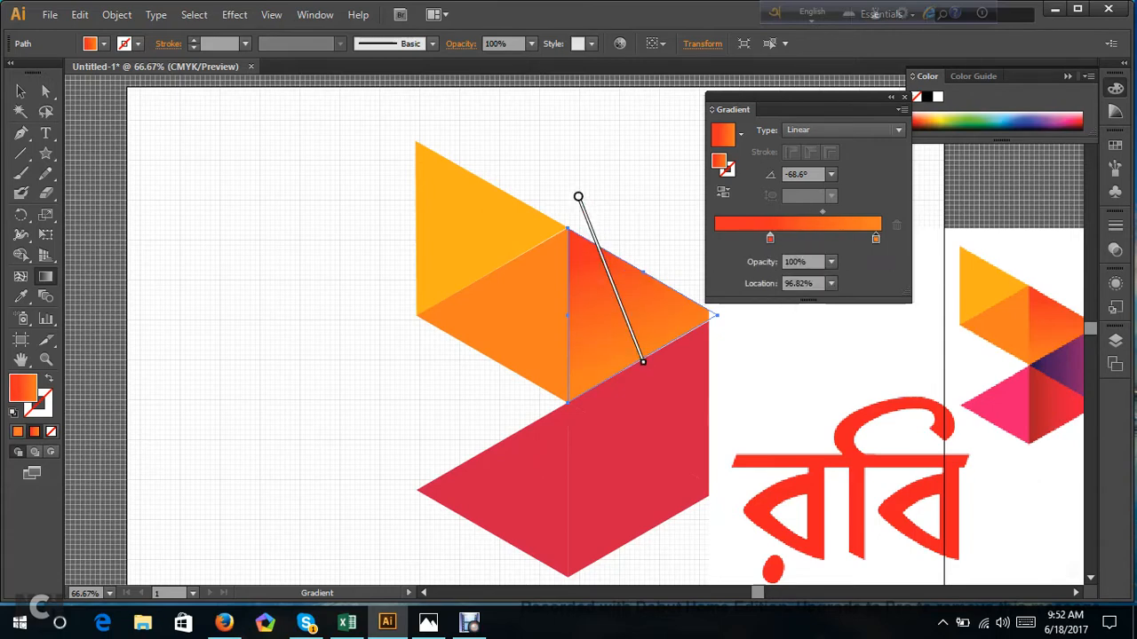
pyautogui.press('i')
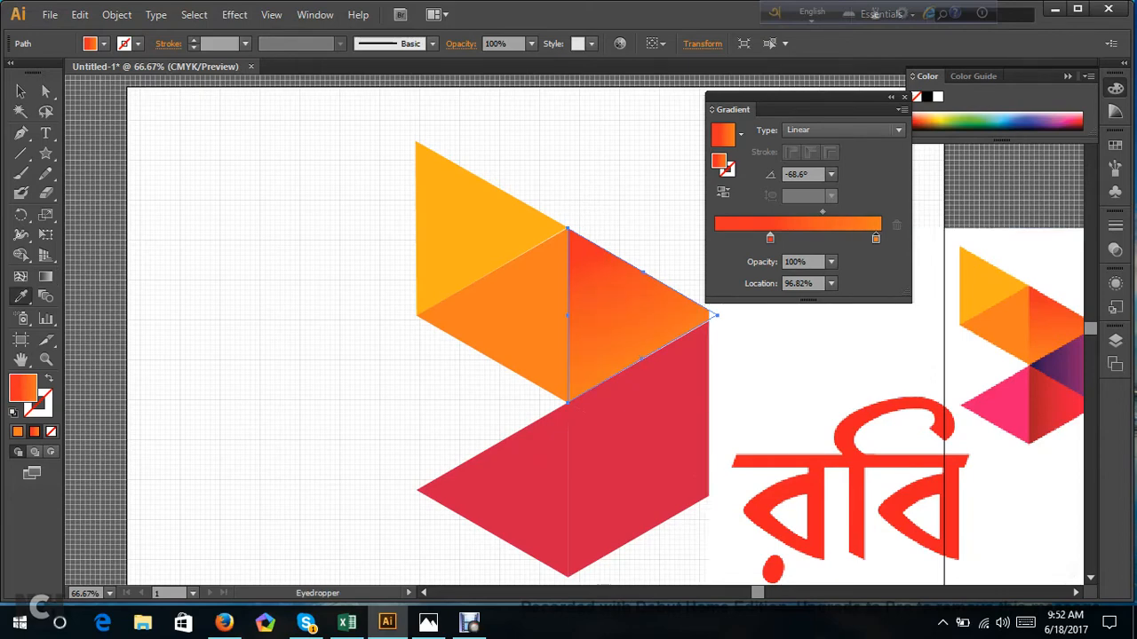
# Move all the triangles together to the left on the artboard and shift the reference logo image left beside them.
pyautogui.click(54, 96)
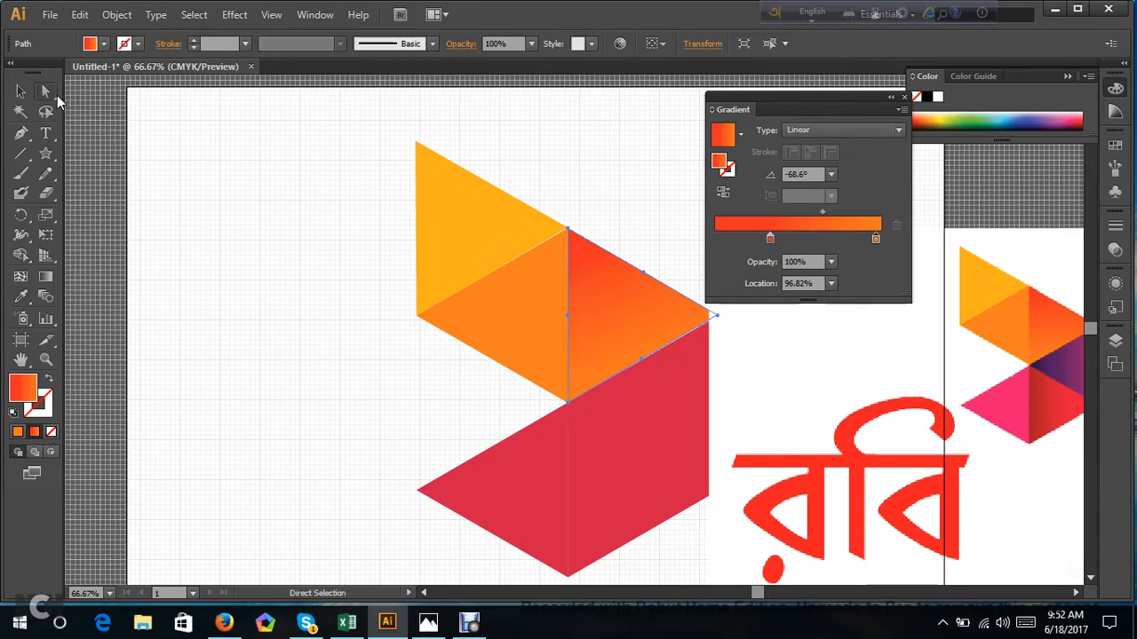
pyautogui.click(657, 213)
pyautogui.click(666, 401)
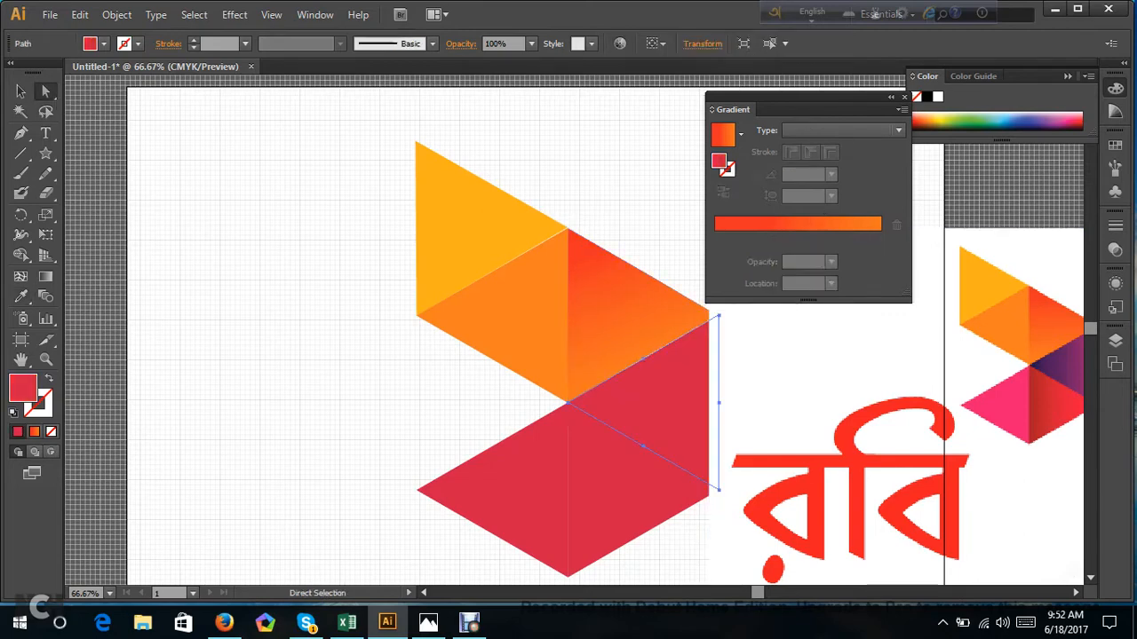
pyautogui.moveTo(269, 113); pyautogui.dragTo(718, 490)
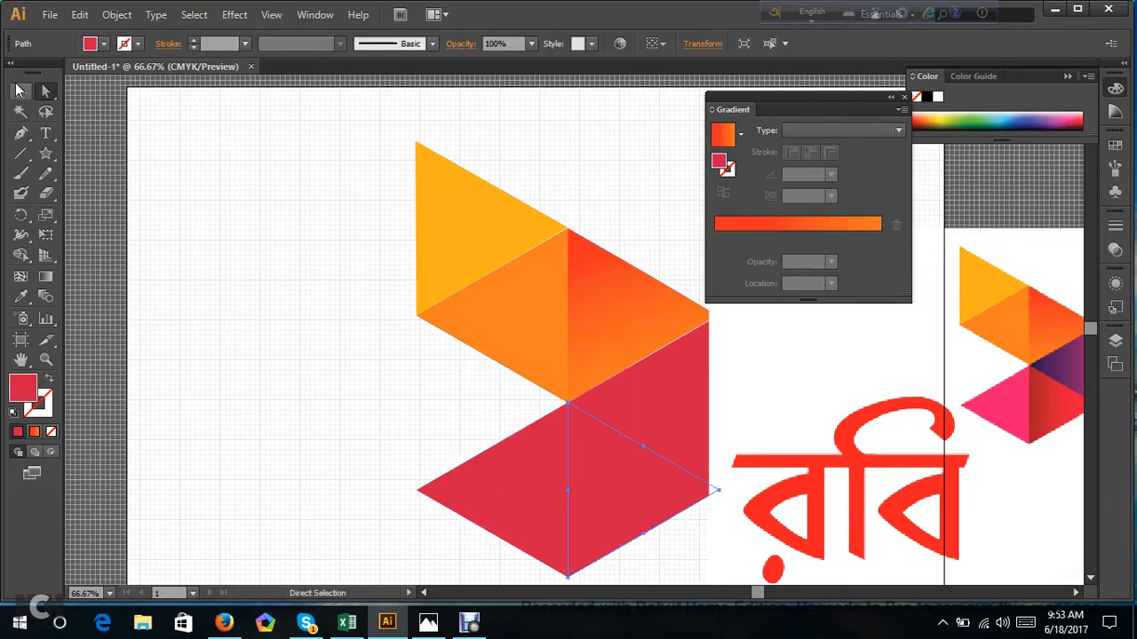
pyautogui.click(20, 91)
pyautogui.click(240, 186)
pyautogui.moveTo(274, 133); pyautogui.dragTo(693, 572)
pyautogui.moveTo(613, 462); pyautogui.dragTo(474, 442)
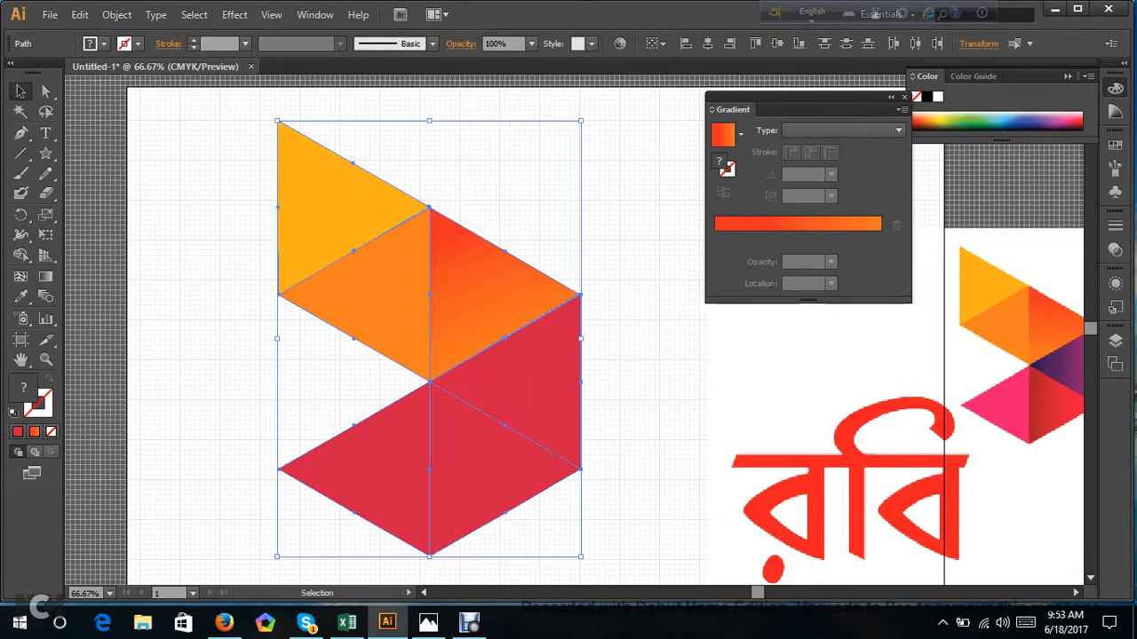
pyautogui.click(231, 266)
pyautogui.moveTo(989, 409); pyautogui.dragTo(913, 408)
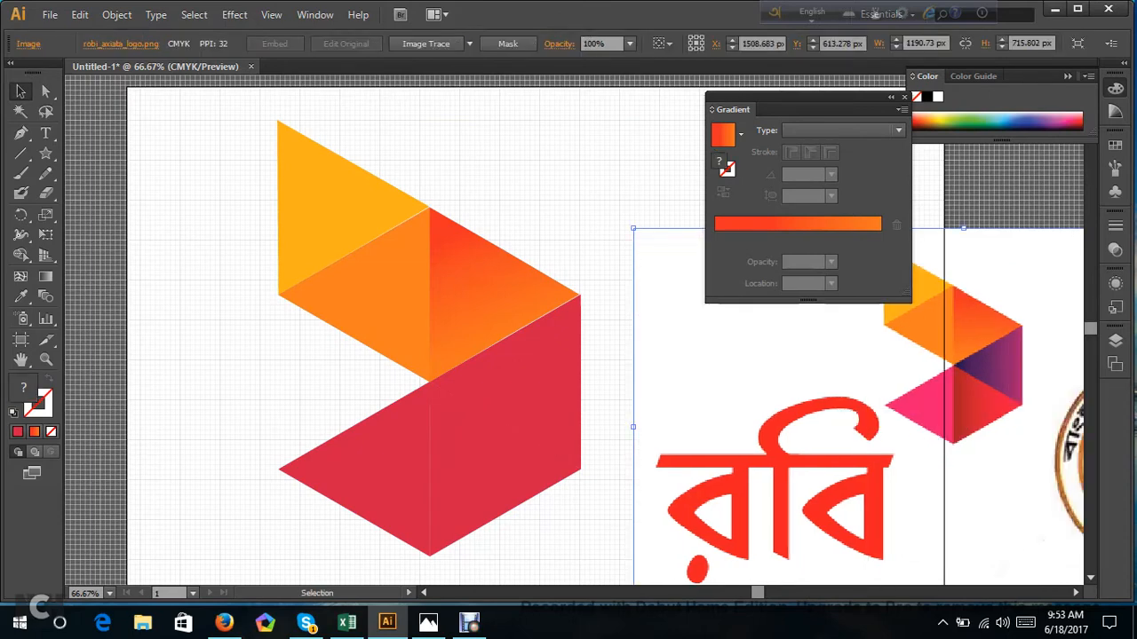
# Fill the fourth triangle with a linear gradient at 0° from dark purple to magenta, sampling both stops from the matching reference triangle.
pyautogui.click(531, 383)
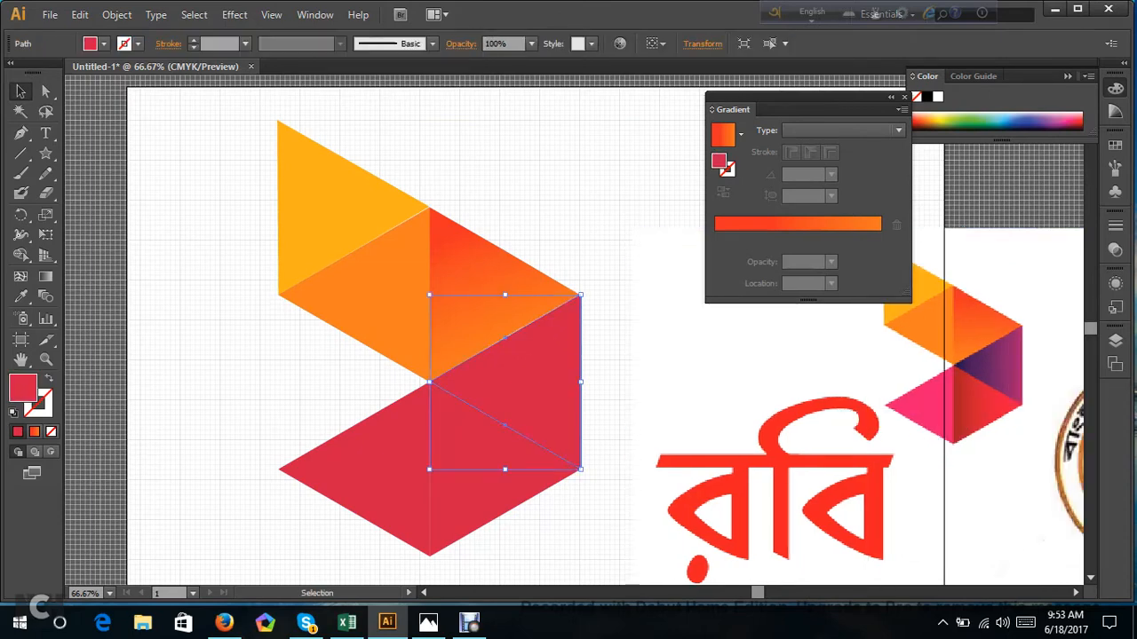
pyautogui.click(787, 227)
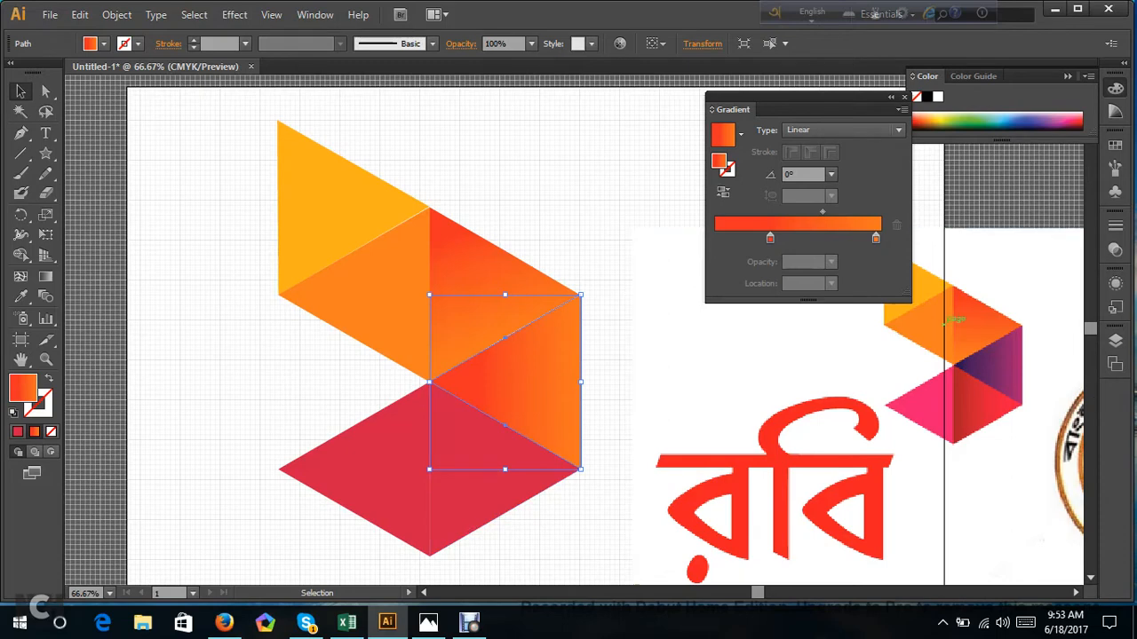
pyautogui.click(770, 238)
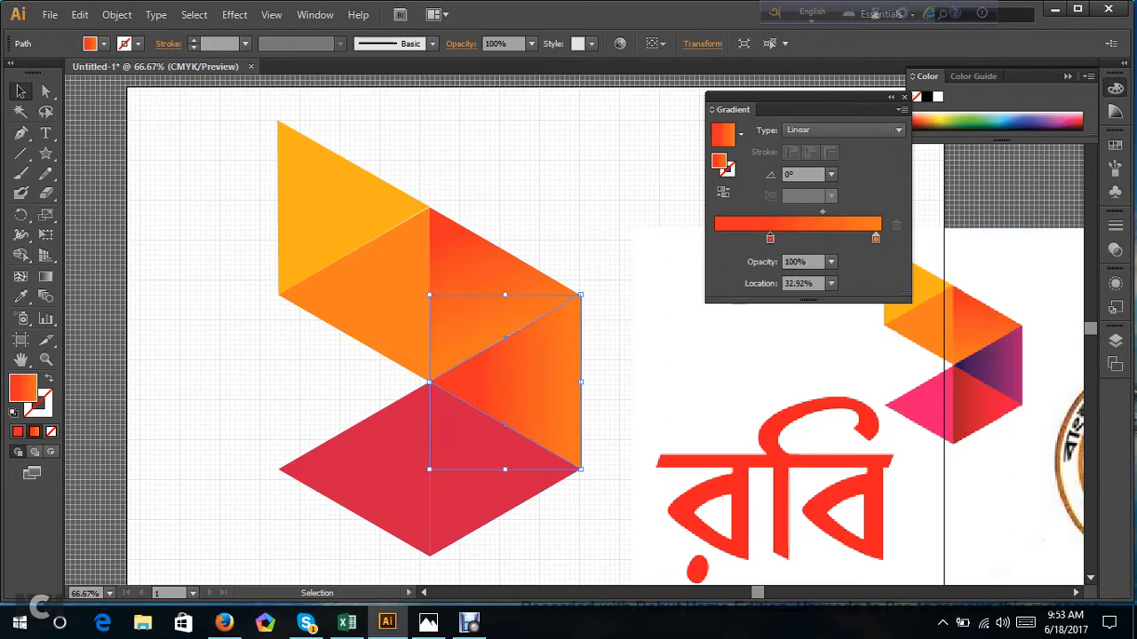
pyautogui.press('i')
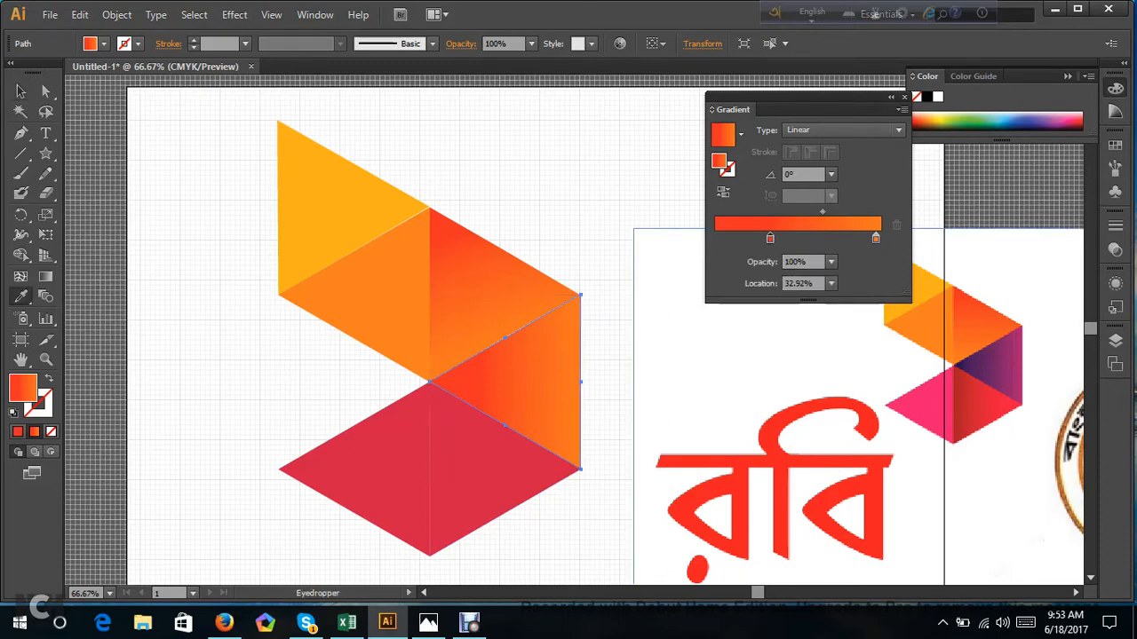
pyautogui.keyDown('shift'); pyautogui.click(966, 365); pyautogui.keyUp('shift')
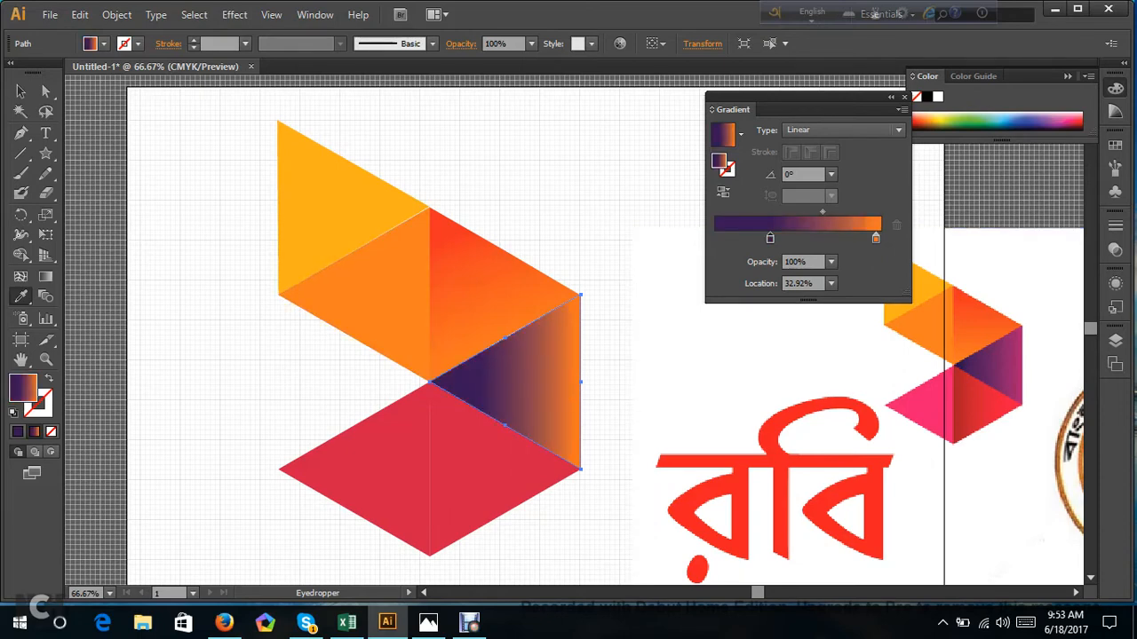
pyautogui.click(875, 238)
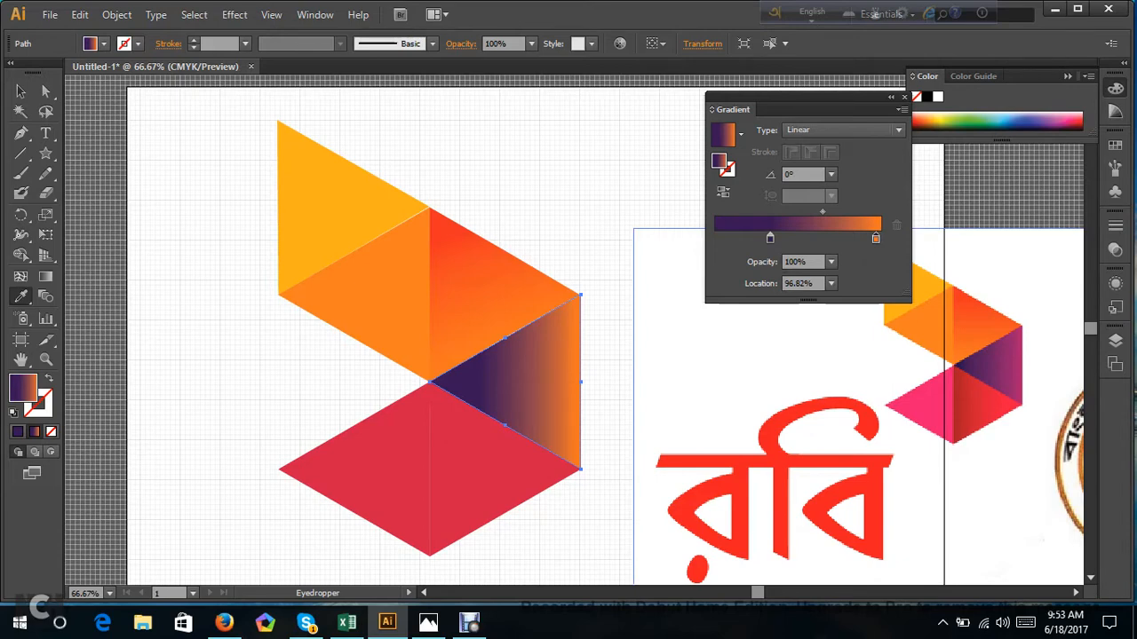
pyautogui.keyDown('shift'); pyautogui.click(1016, 365); pyautogui.keyUp('shift')
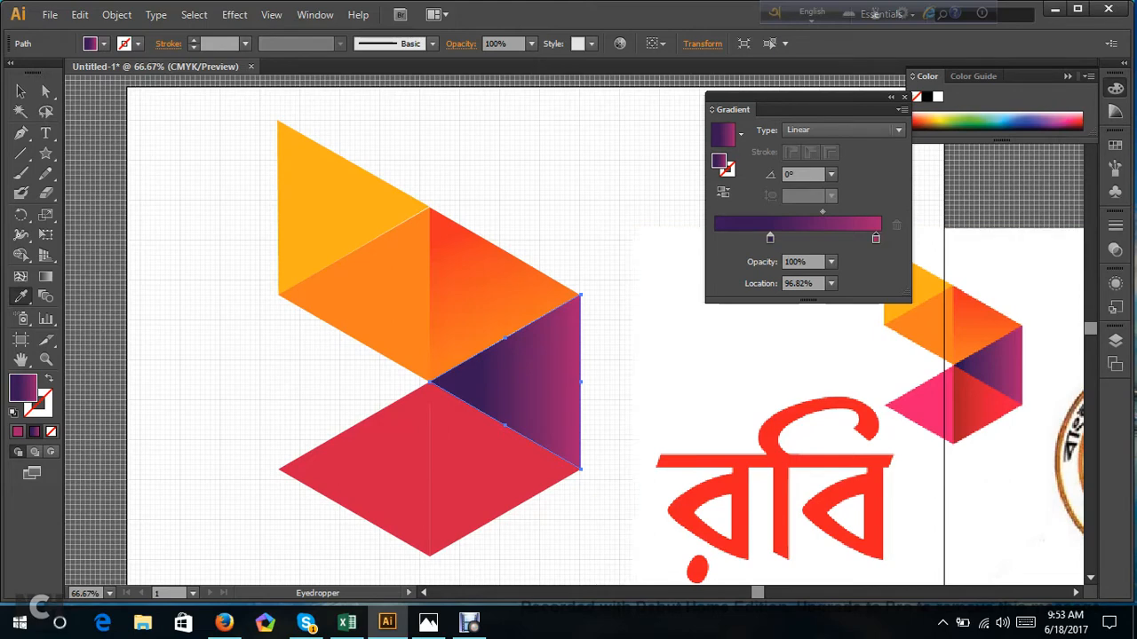
# Apply the purple-to-magenta gradient to the fifth triangle, move its dark stop to about 11% and add a middle stop at 33%.
pyautogui.click(45, 91)
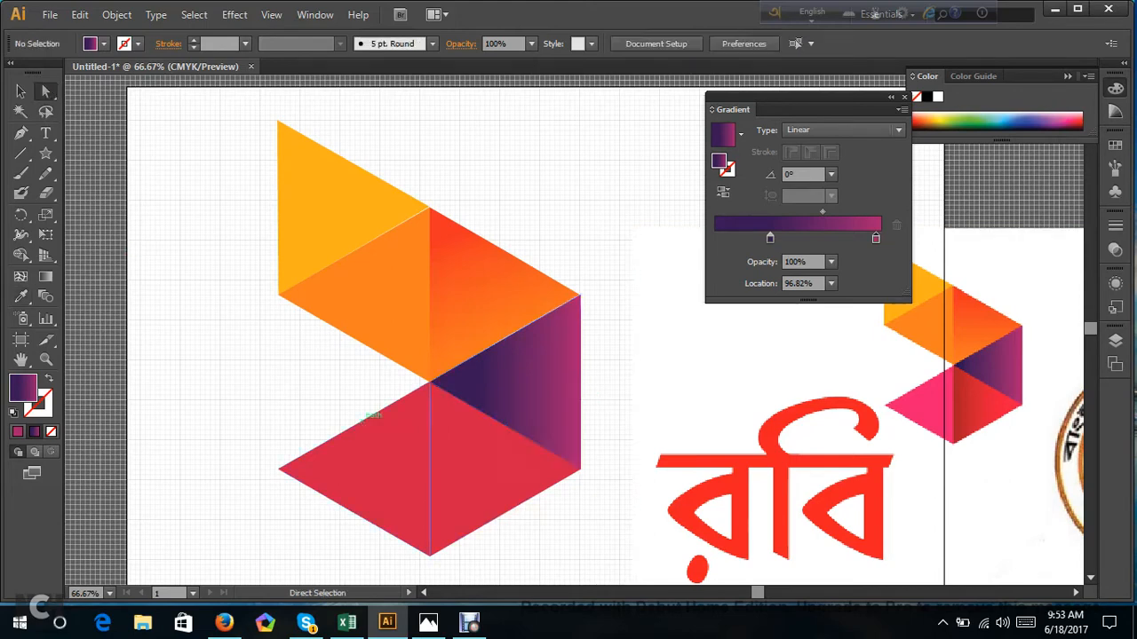
pyautogui.click(382, 428)
pyautogui.click(809, 223)
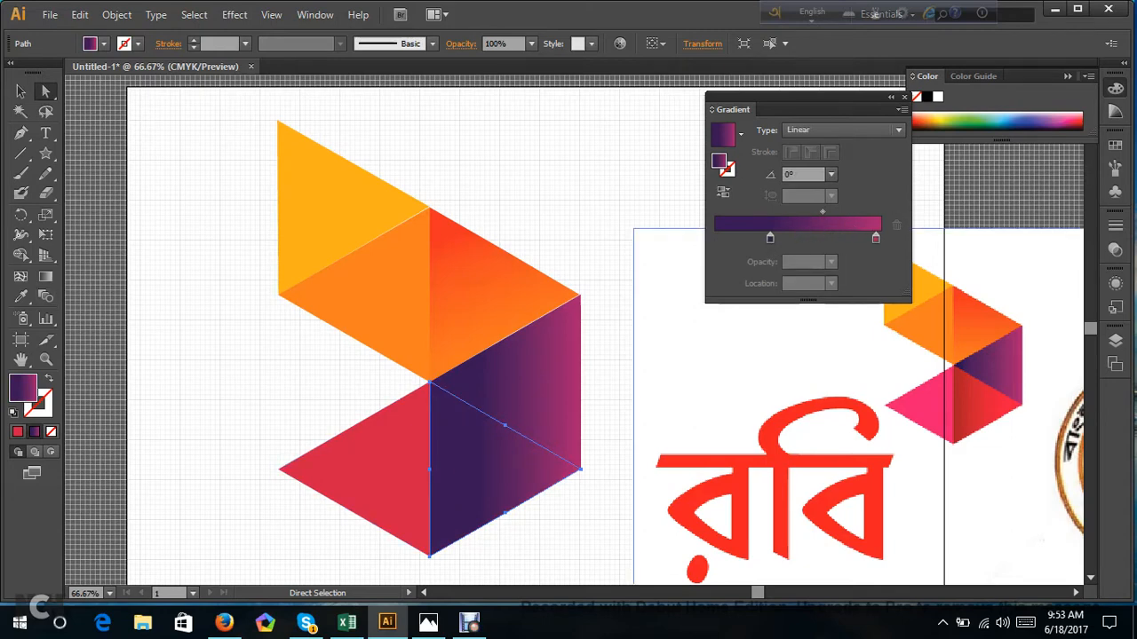
pyautogui.moveTo(769, 238); pyautogui.dragTo(804, 254)
pyautogui.click(796, 240)
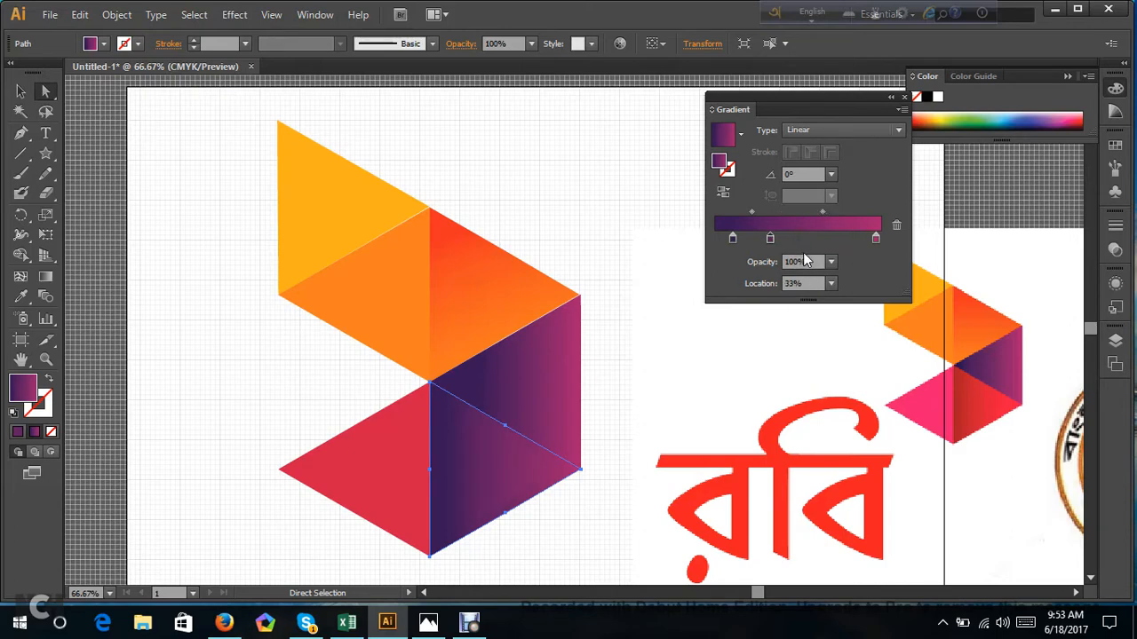
# Recolour the fifth triangle's three gradient stops from dark red to bright red, sampled across the matching triangle in the reference logo.
pyautogui.click(733, 240)
pyautogui.click(22, 298)
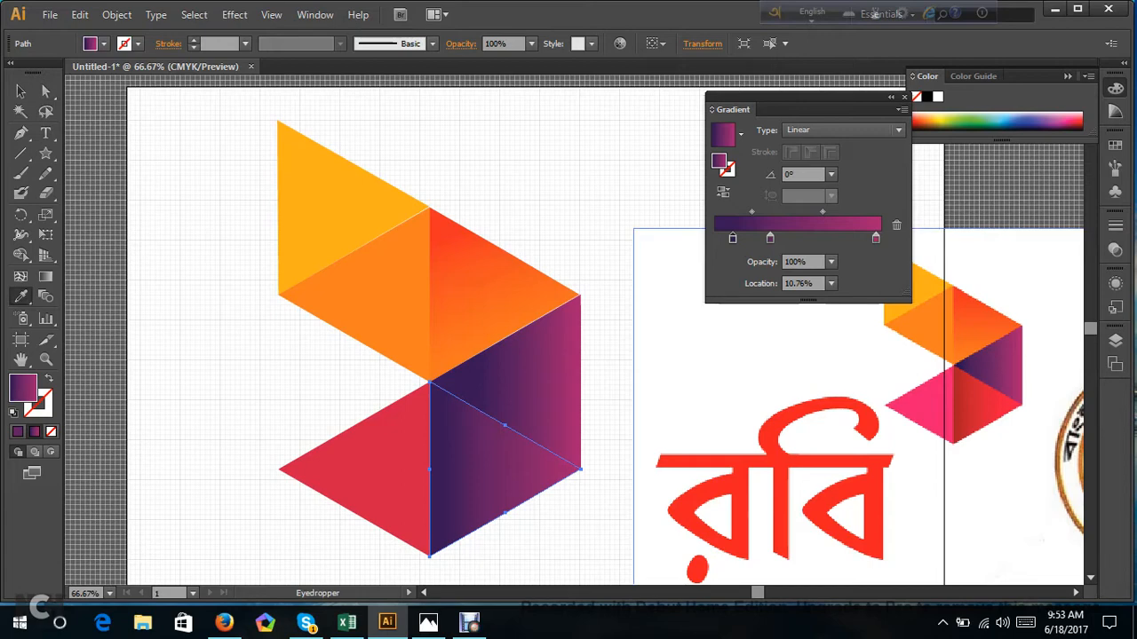
pyautogui.keyDown('shift'); pyautogui.click(960, 412); pyautogui.keyUp('shift')
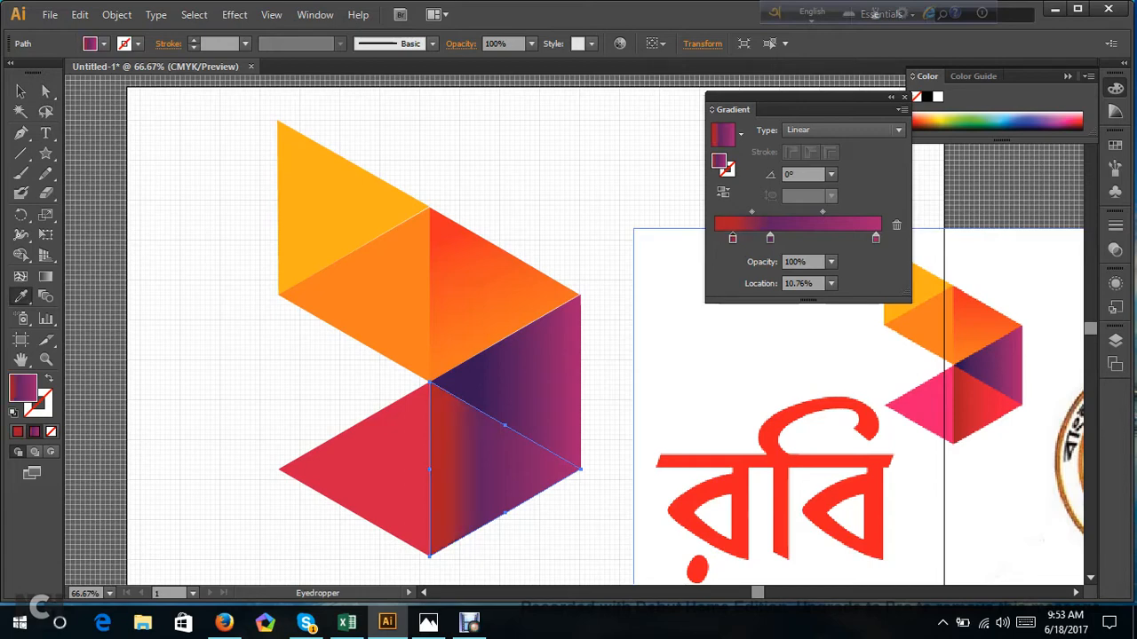
pyautogui.click(770, 238)
pyautogui.keyDown('shift'); pyautogui.click(979, 407); pyautogui.keyUp('shift')
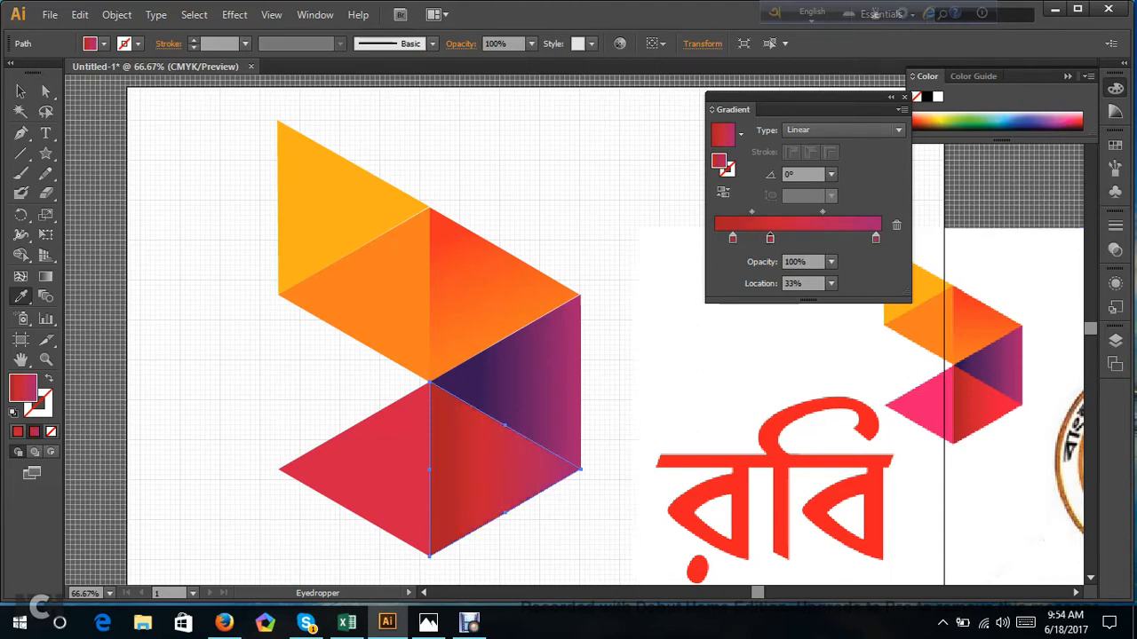
pyautogui.click(876, 238)
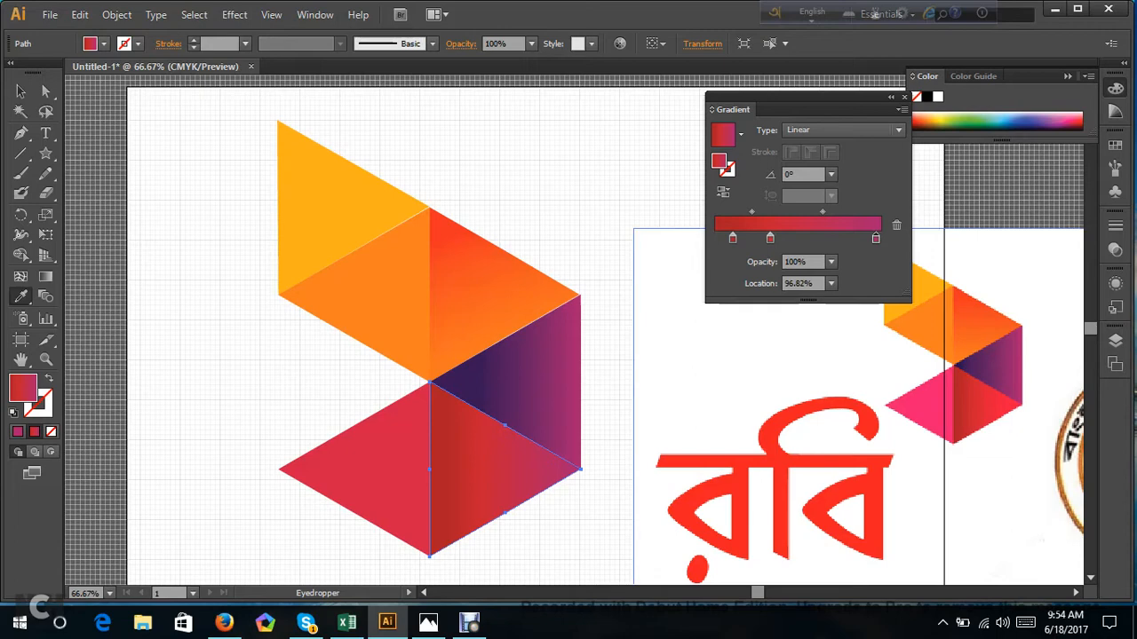
pyautogui.keyDown('shift'); pyautogui.click(1010, 404); pyautogui.keyUp('shift')
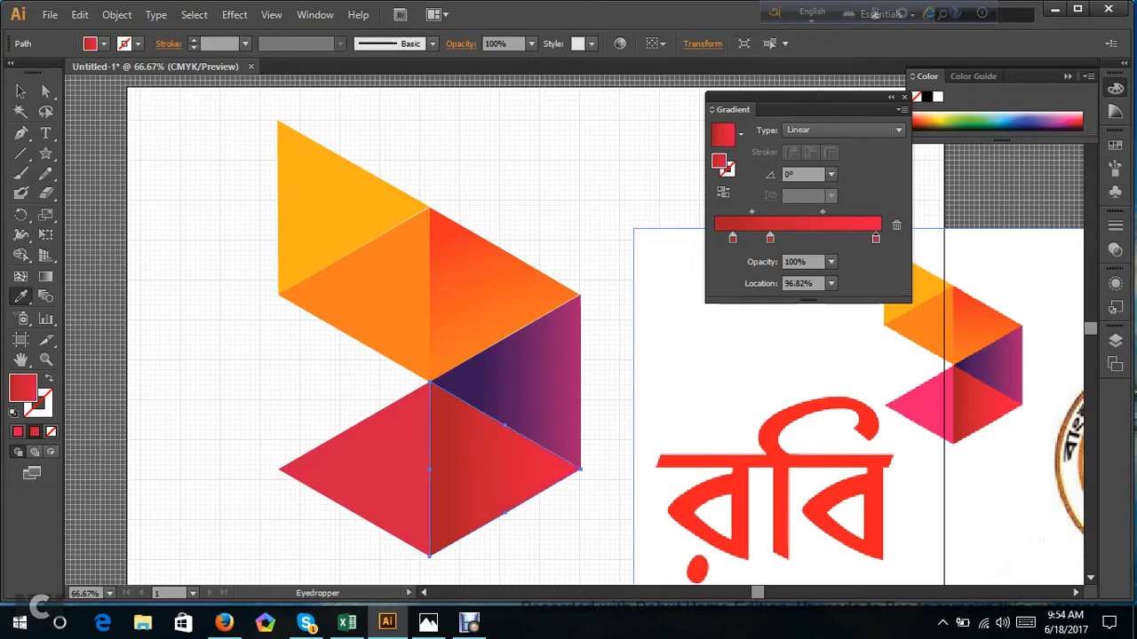
pyautogui.click(47, 94)
pyautogui.click(213, 352)
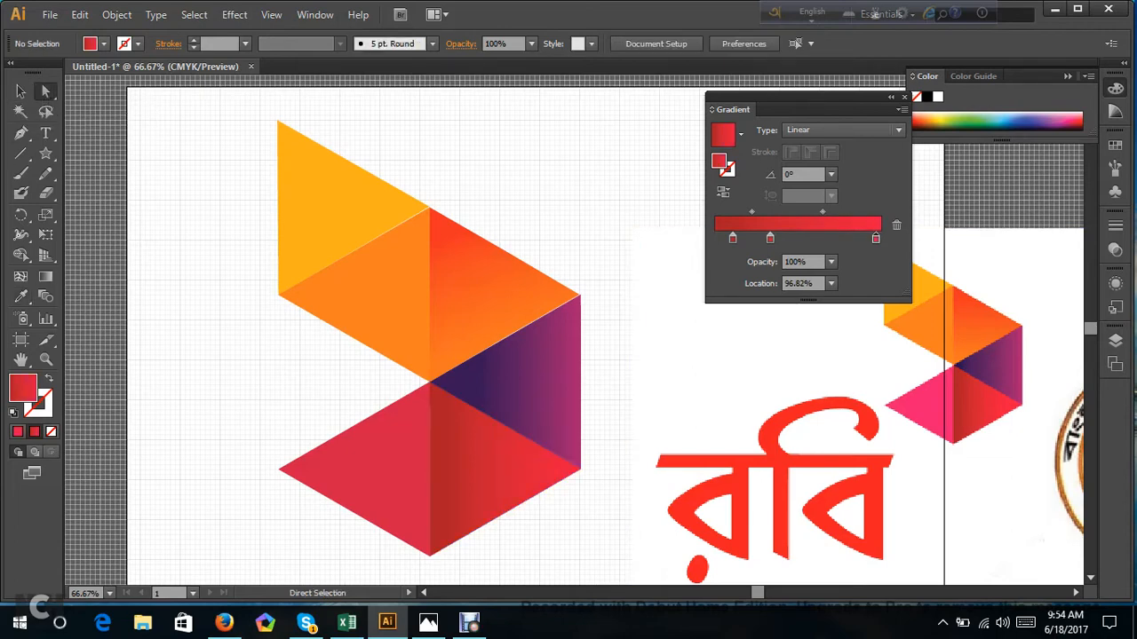
# Fill the sixth triangle with flat pink sampled from the matching triangle in the reference logo.
pyautogui.scroll(-2, 267, 378)
pyautogui.click(355, 410)
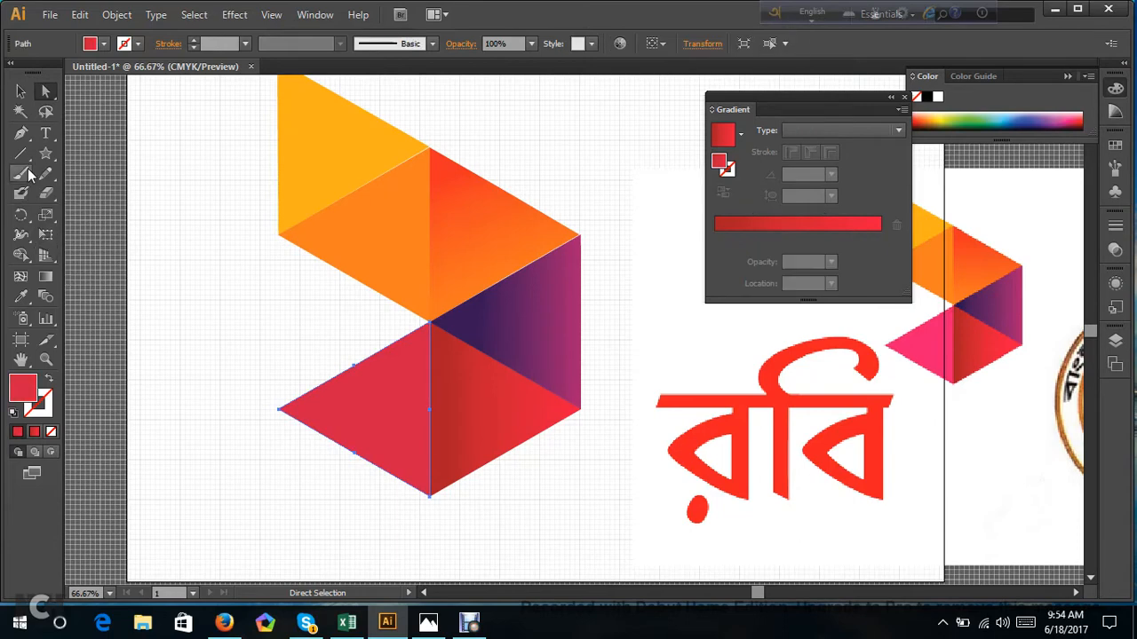
pyautogui.click(21, 297)
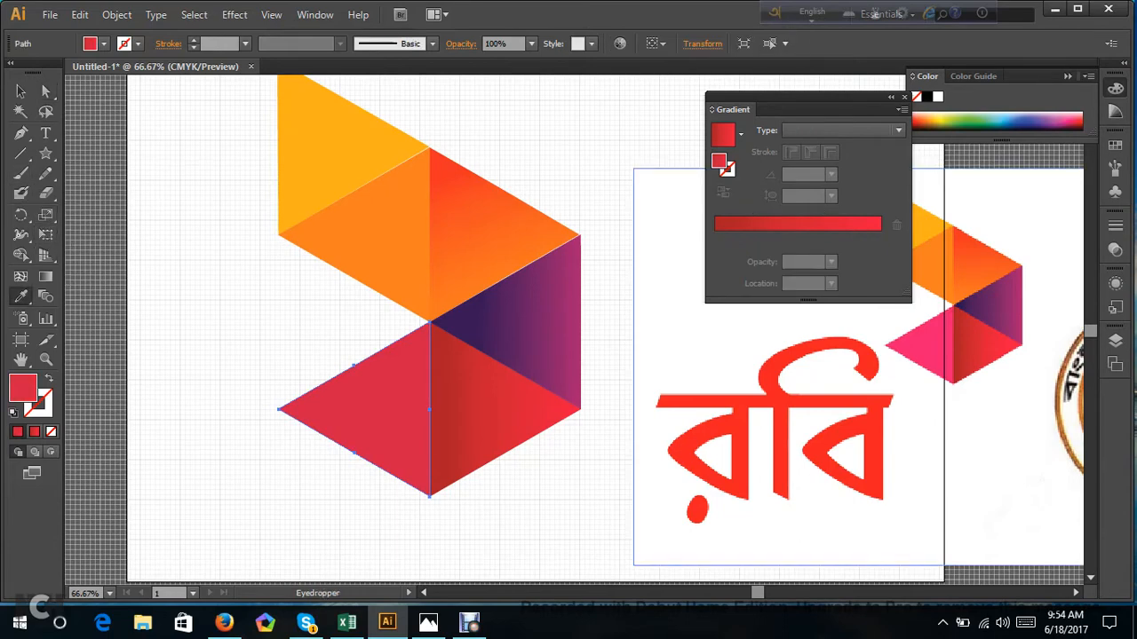
pyautogui.click(925, 346)
pyautogui.click(44, 94)
pyautogui.click(209, 302)
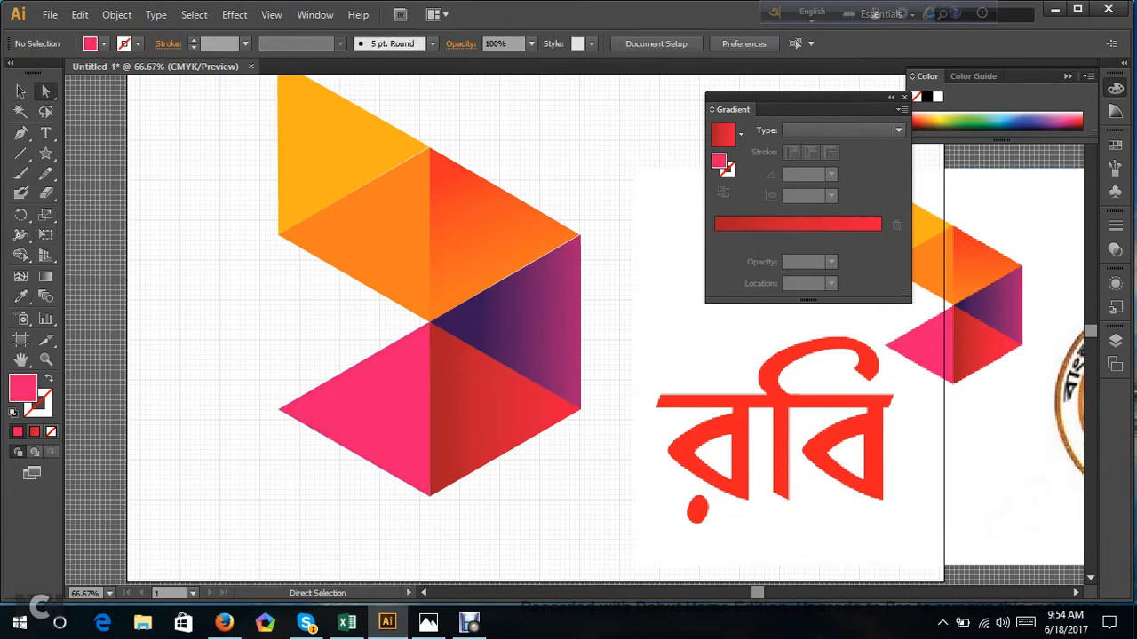
# Delete all the logo triangles together with the placed reference image.
pyautogui.scroll(2, 515, 315)
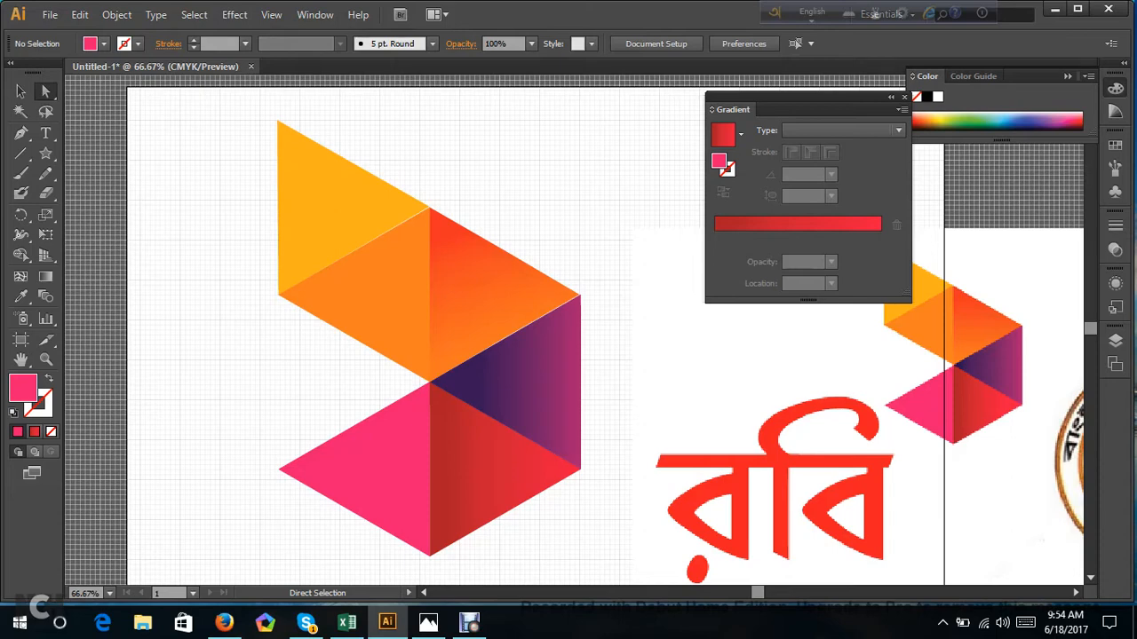
pyautogui.scroll(1, 427, 337)
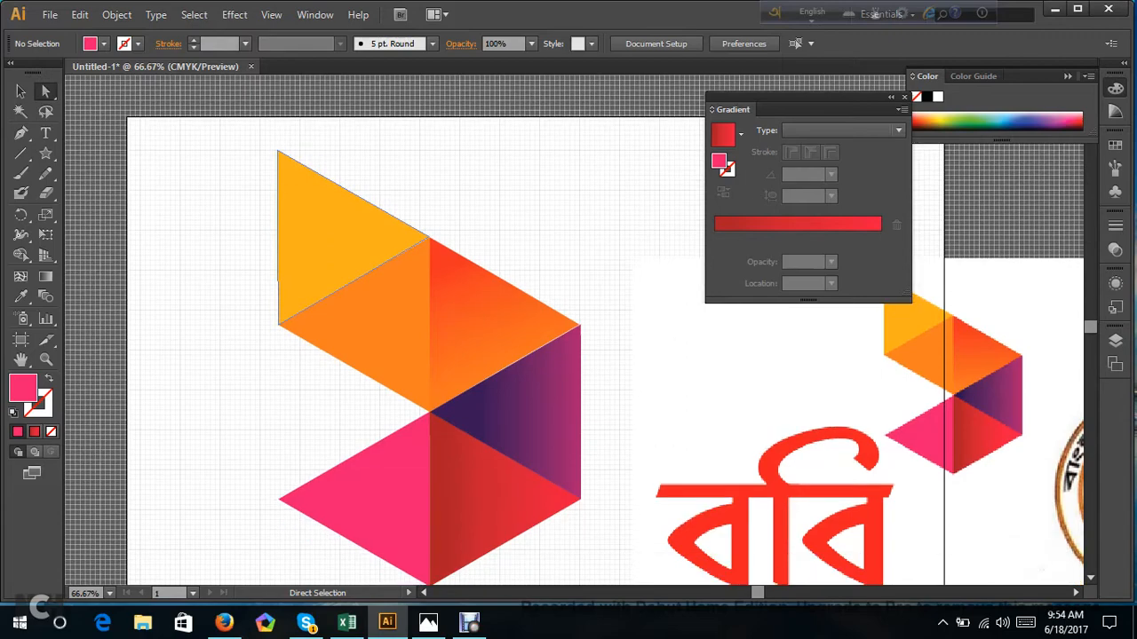
pyautogui.scroll(3, 311, 240)
pyautogui.scroll(-2, 267, 213)
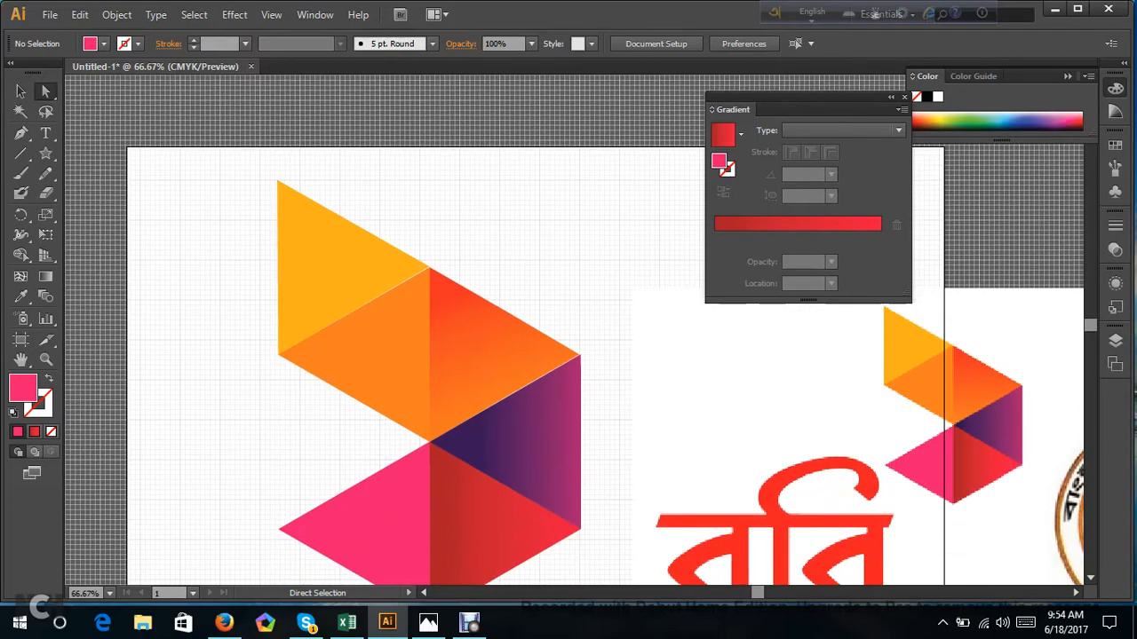
pyautogui.moveTo(235, 182); pyautogui.dragTo(1097, 578)
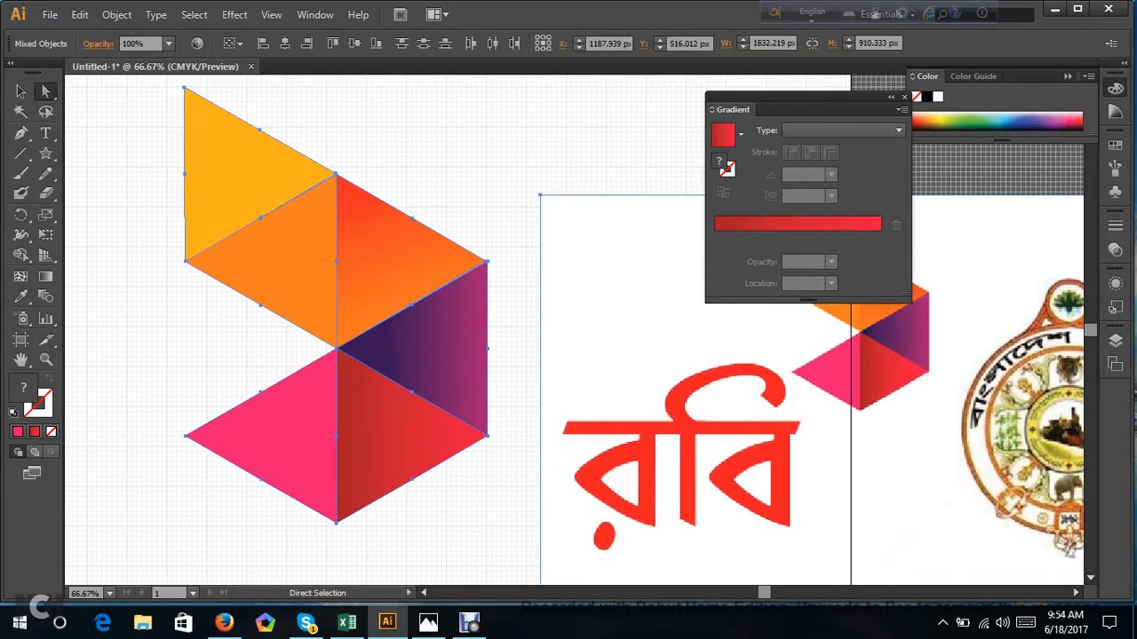
pyautogui.press('Delete')
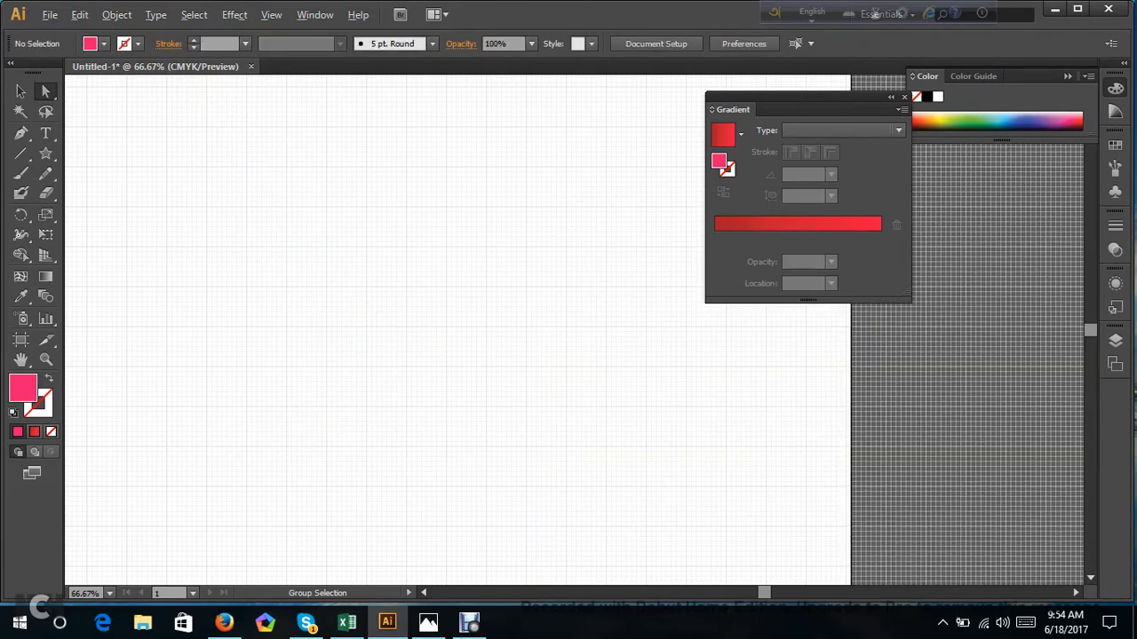
# Hide the grid and close the floating Gradient panel.
pyautogui.scroll(-3, 275, 334)
pyautogui.scroll(2, 237, 337)
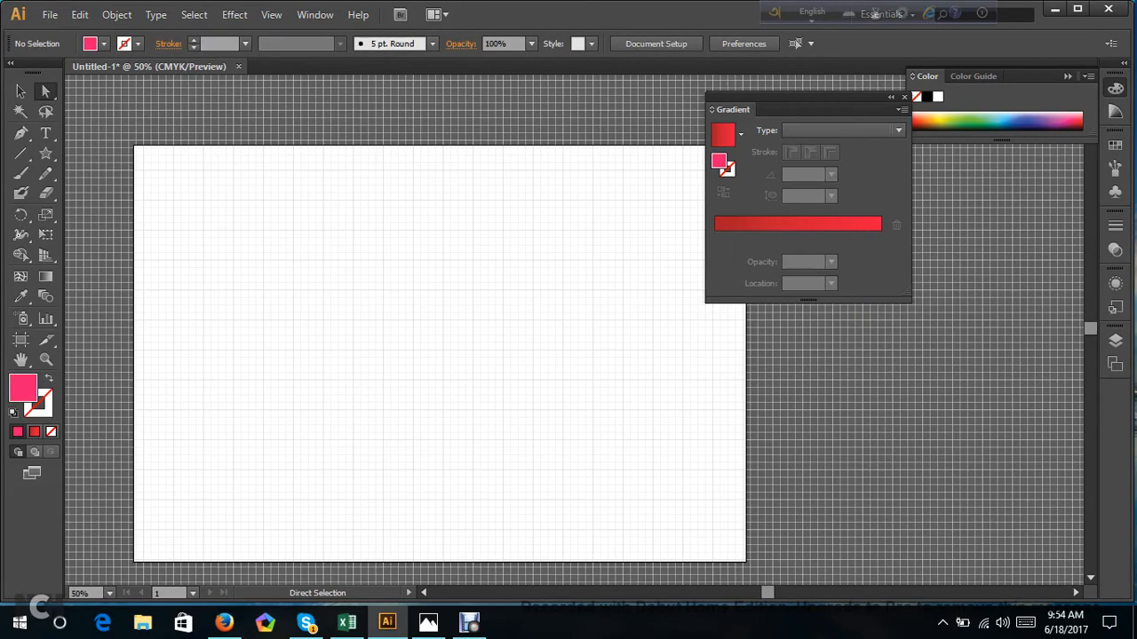
pyautogui.hscroll(-2, 533, 338)
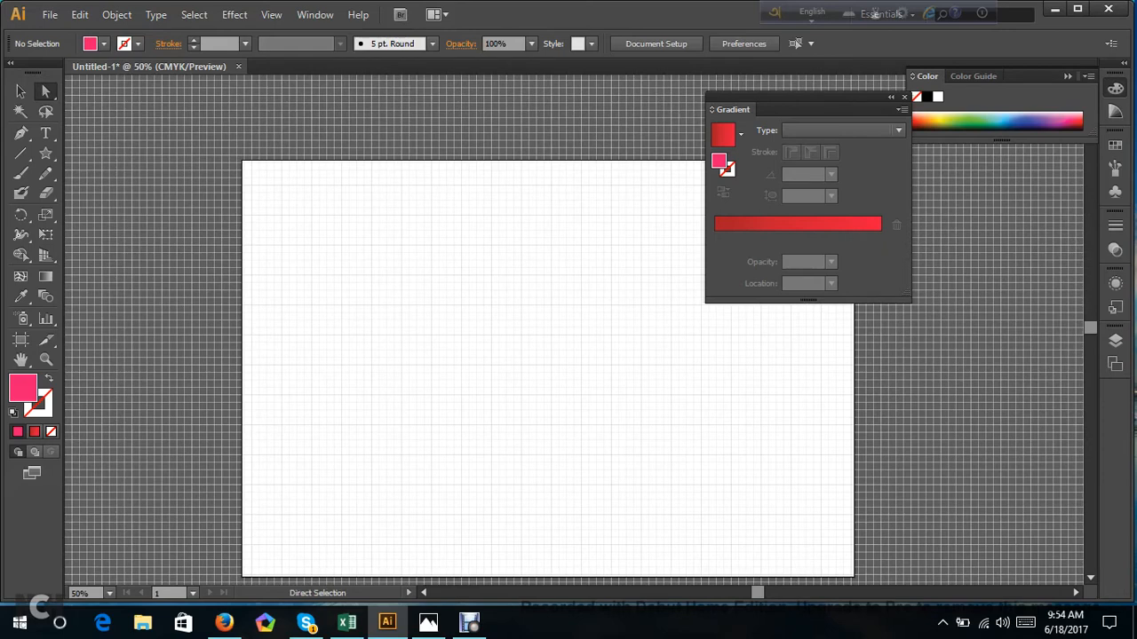
pyautogui.scroll(-1, 533, 338)
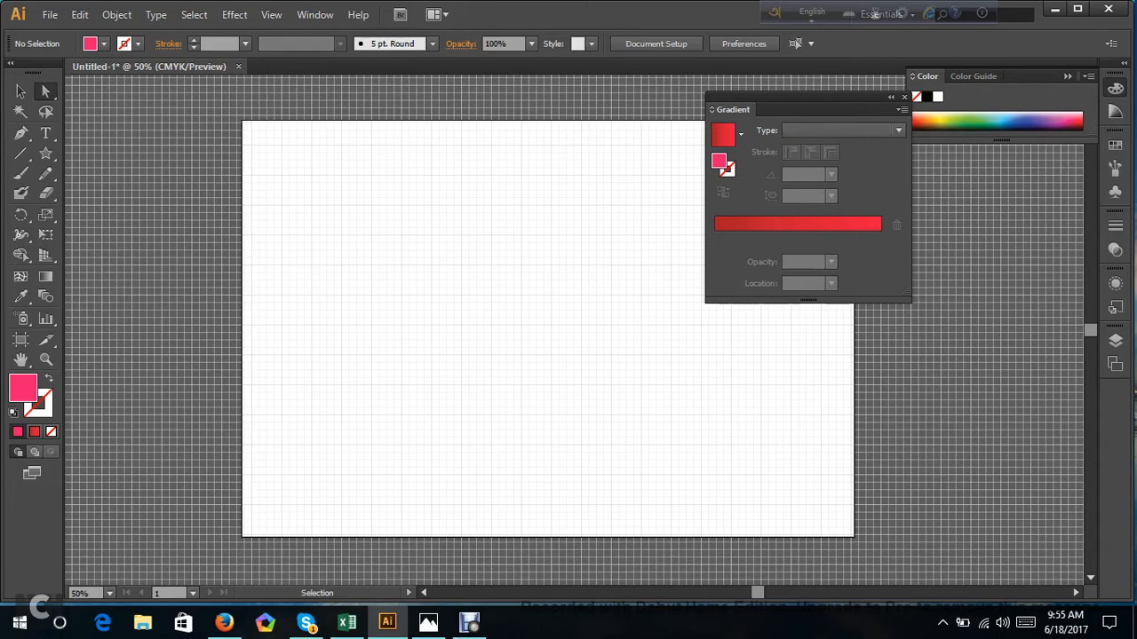
pyautogui.hotkey('ctrl', "'")
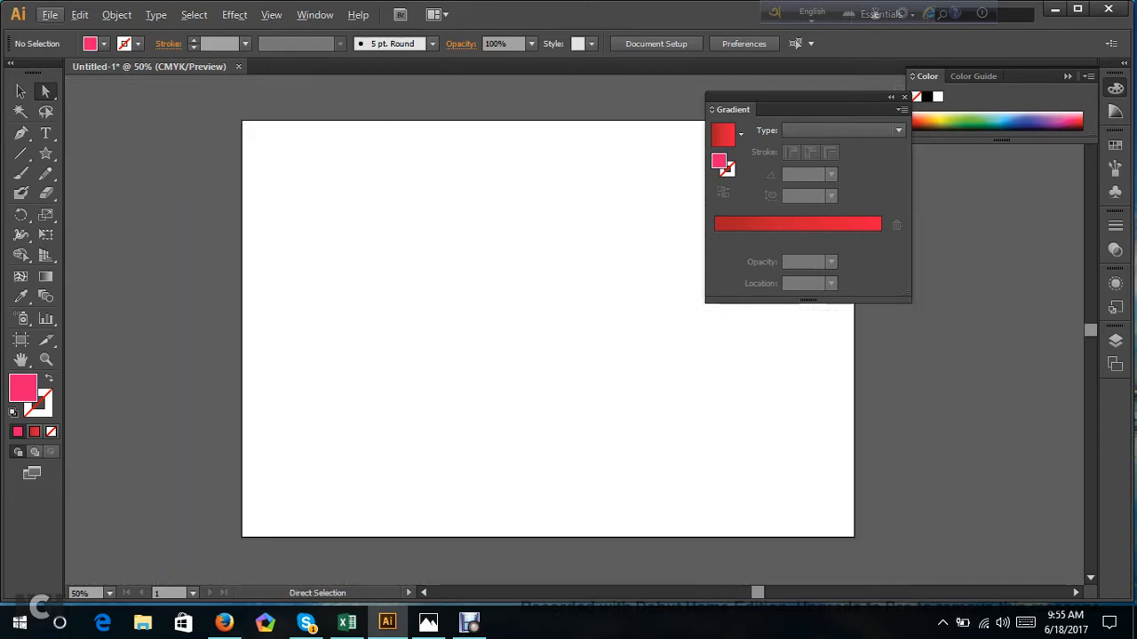
pyautogui.hotkey('ctrl', '+')
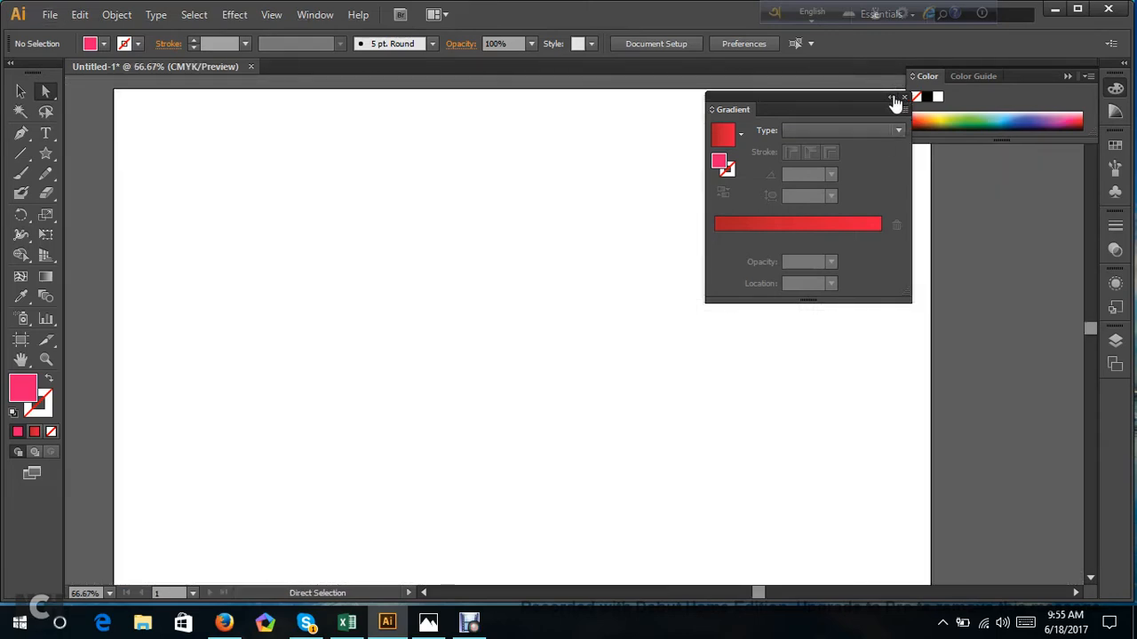
pyautogui.click(892, 97)
pyautogui.click(729, 97)
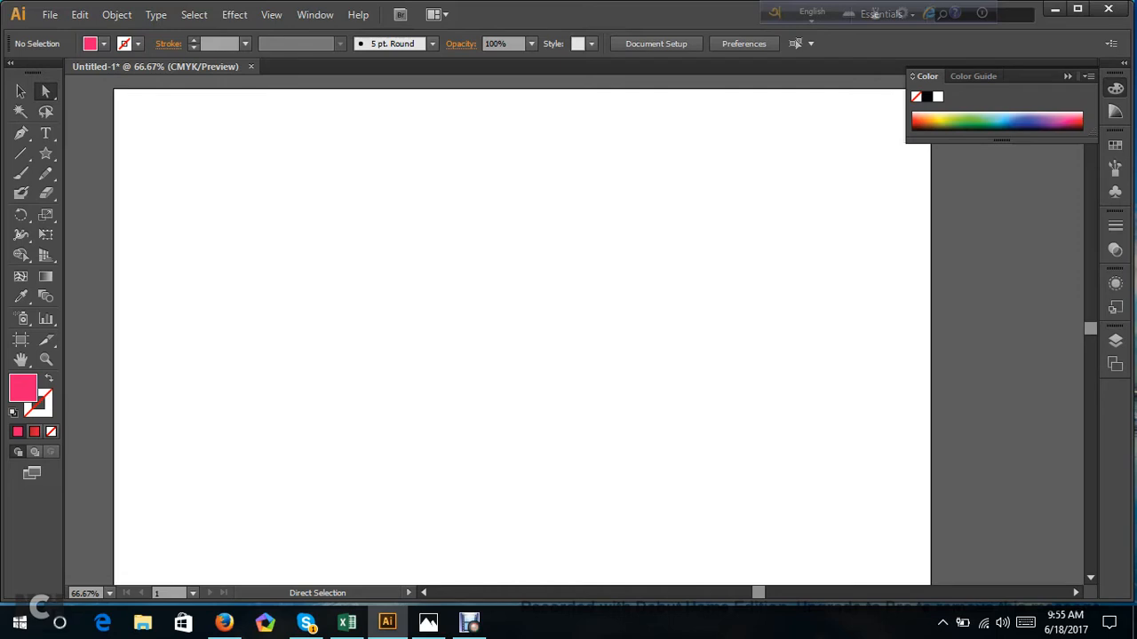
pyautogui.scroll(-1, 522, 336)
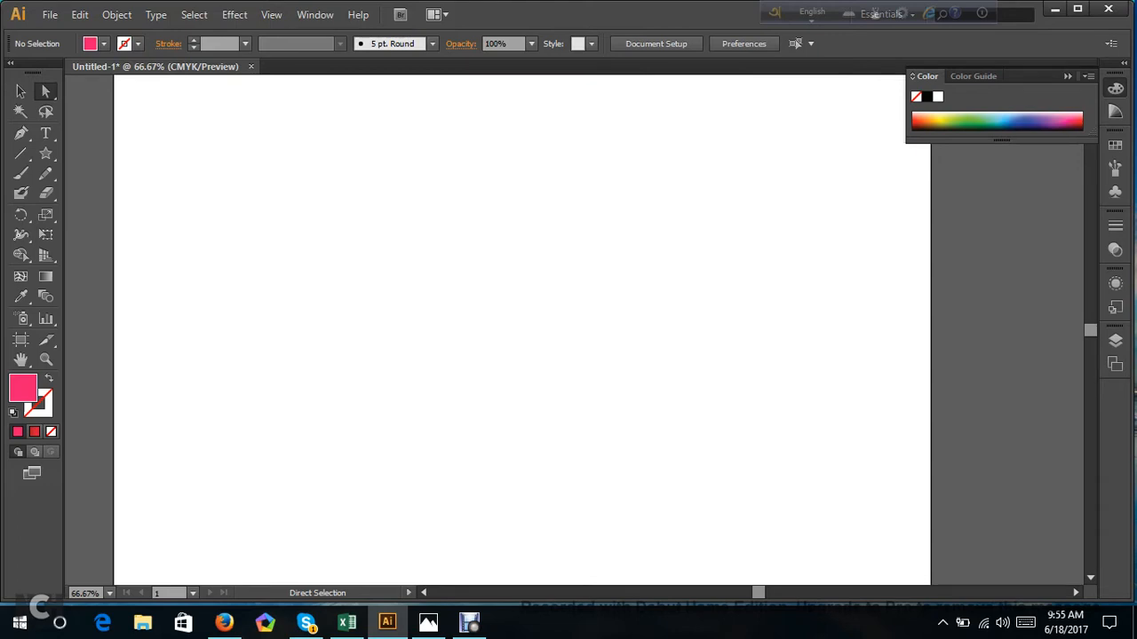
# Show the grid again and draw a large pink circle from its centre with the Ellipse tool, extending past the artboard's upper edge.
pyautogui.click(51, 159)
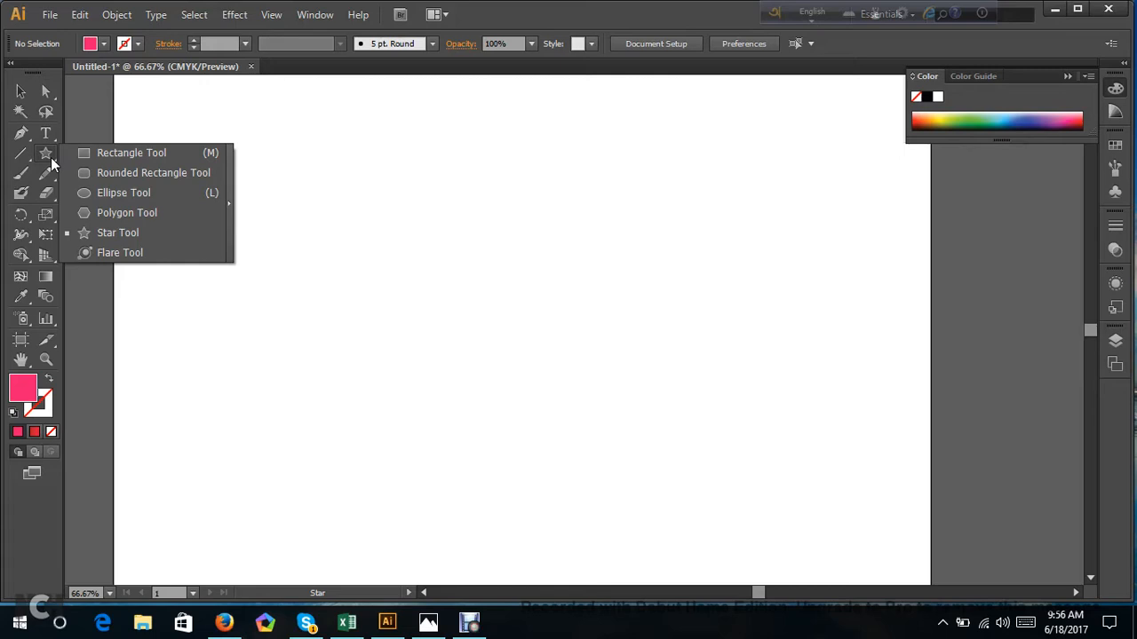
pyautogui.click(103, 206)
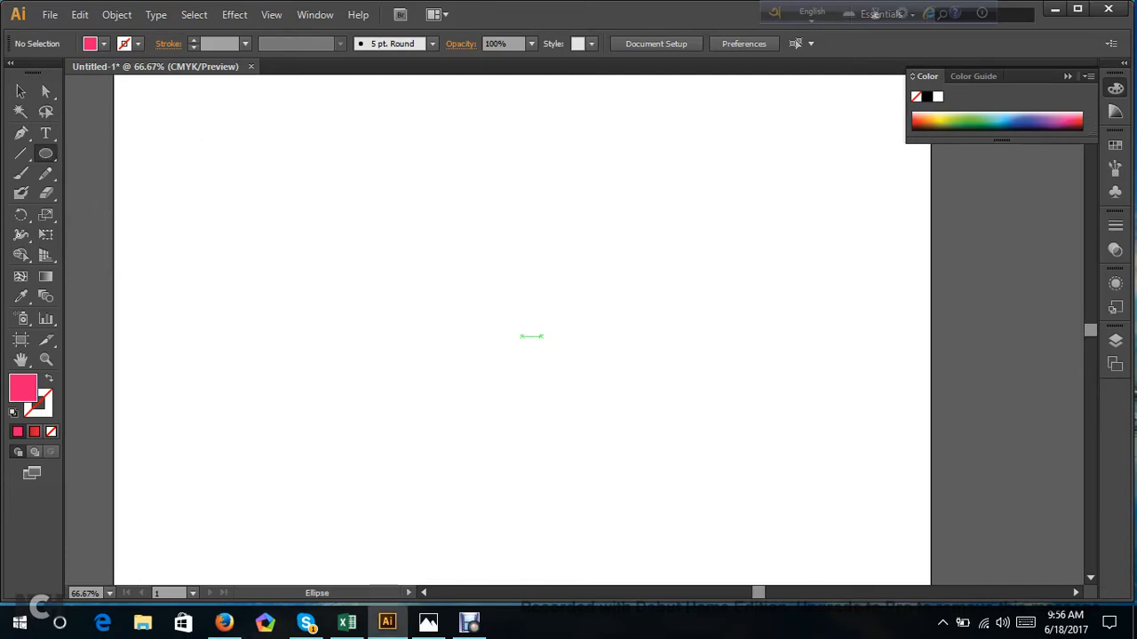
pyautogui.press('ctrl')
pyautogui.hotkey('ctrl', "'")
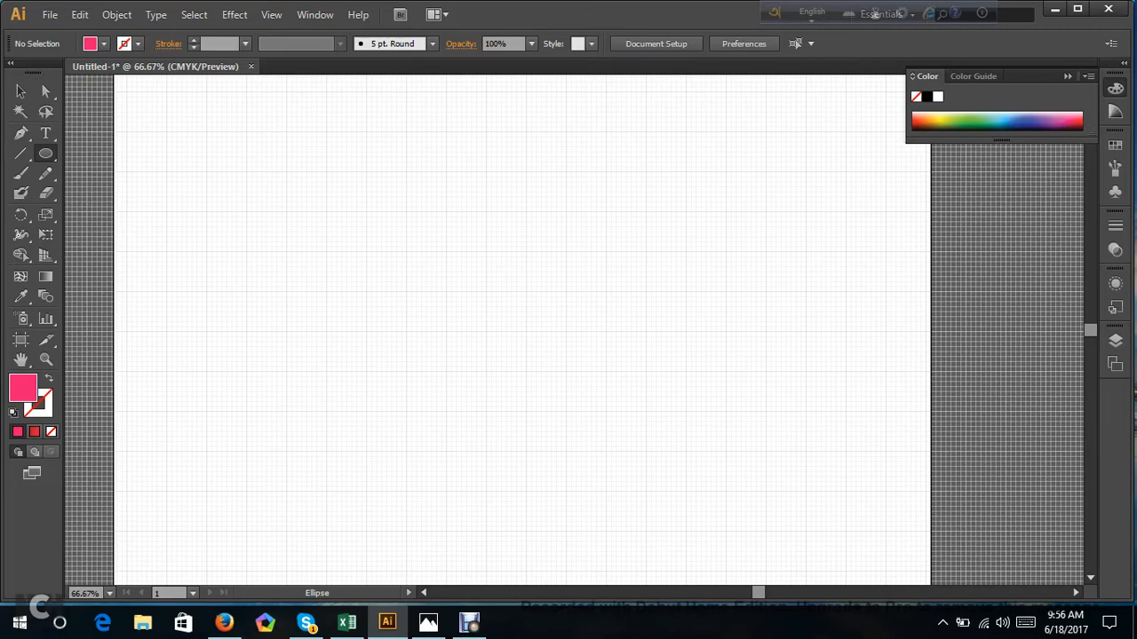
pyautogui.moveTo(447, 292); pyautogui.dragTo(731, 449)
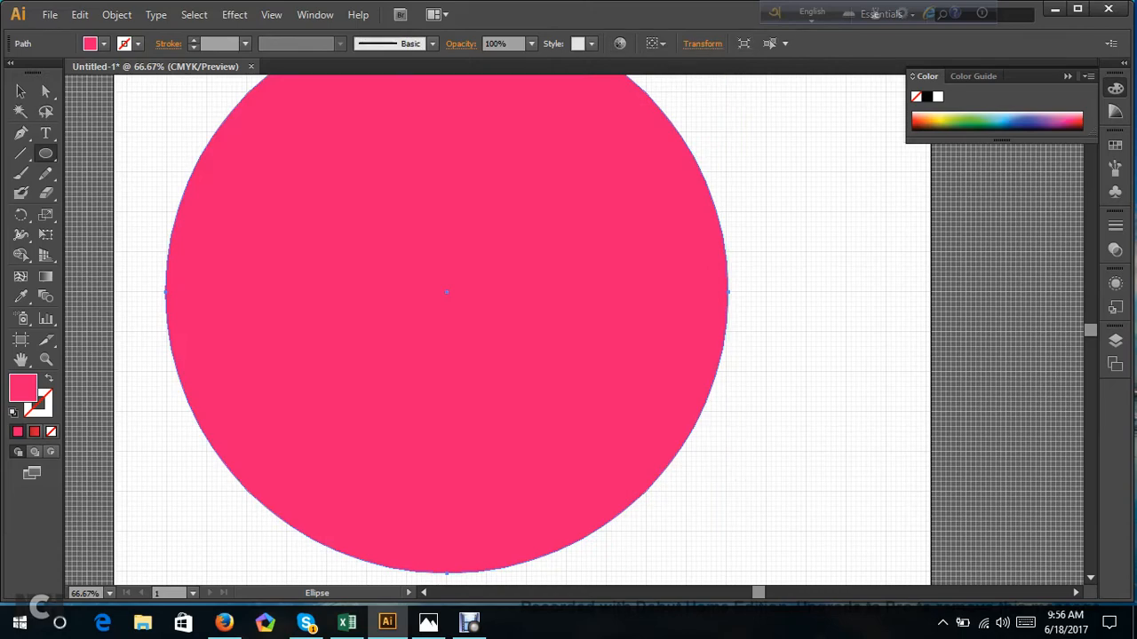
pyautogui.hotkey('ctrl', '-')
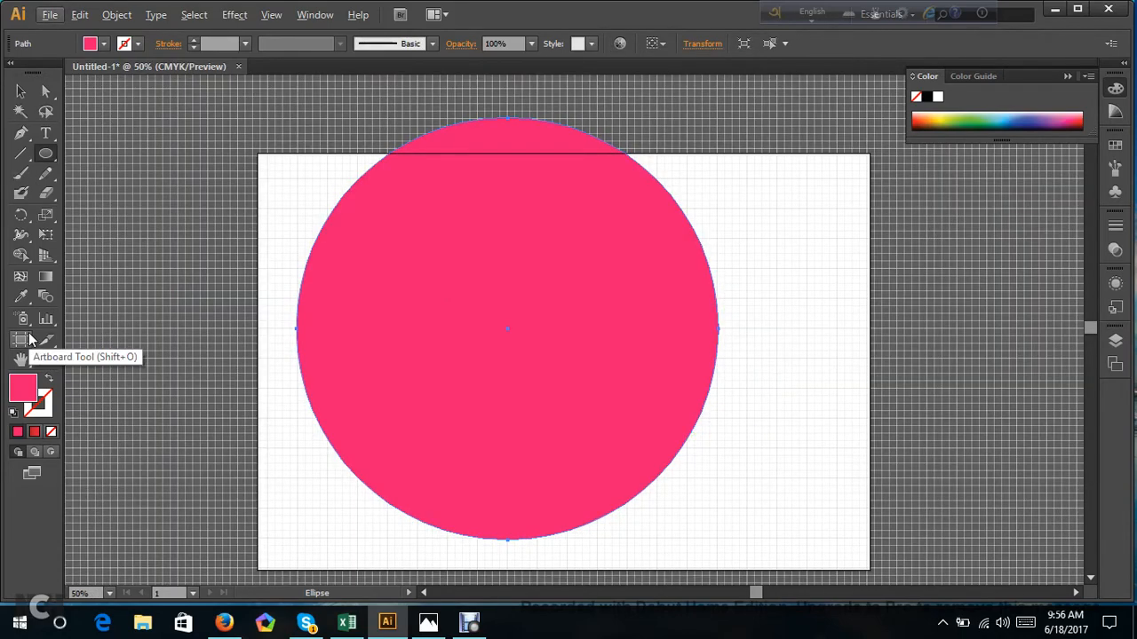
pyautogui.hotkey('alt', 'o')
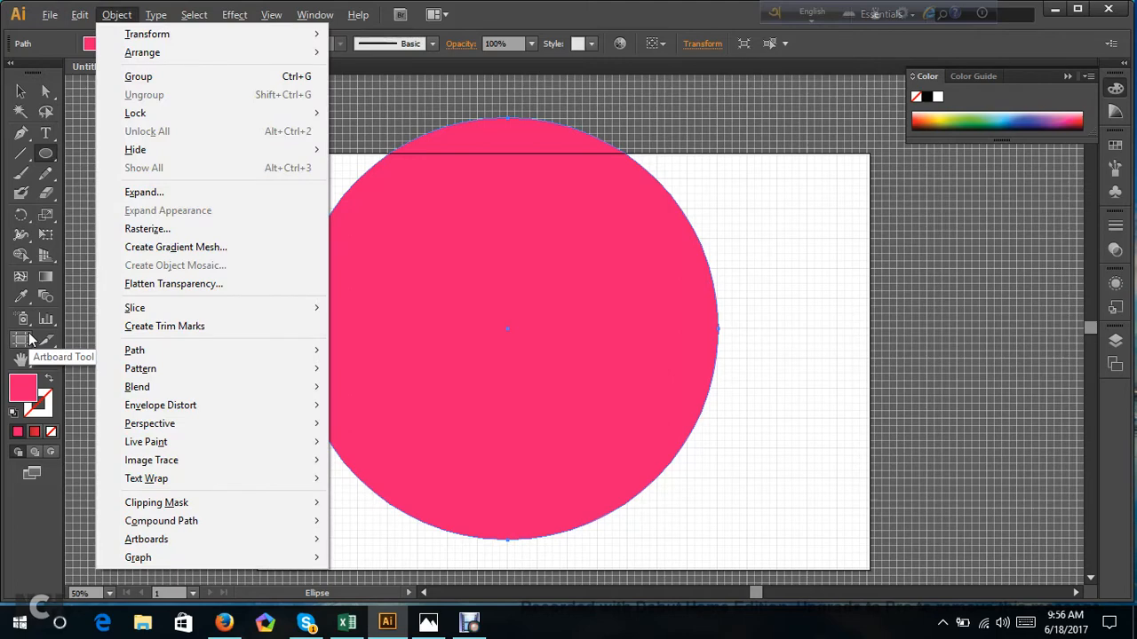
pyautogui.press('Escape')
pyautogui.hotkey('alt', 'o')
pyautogui.press('Escape')
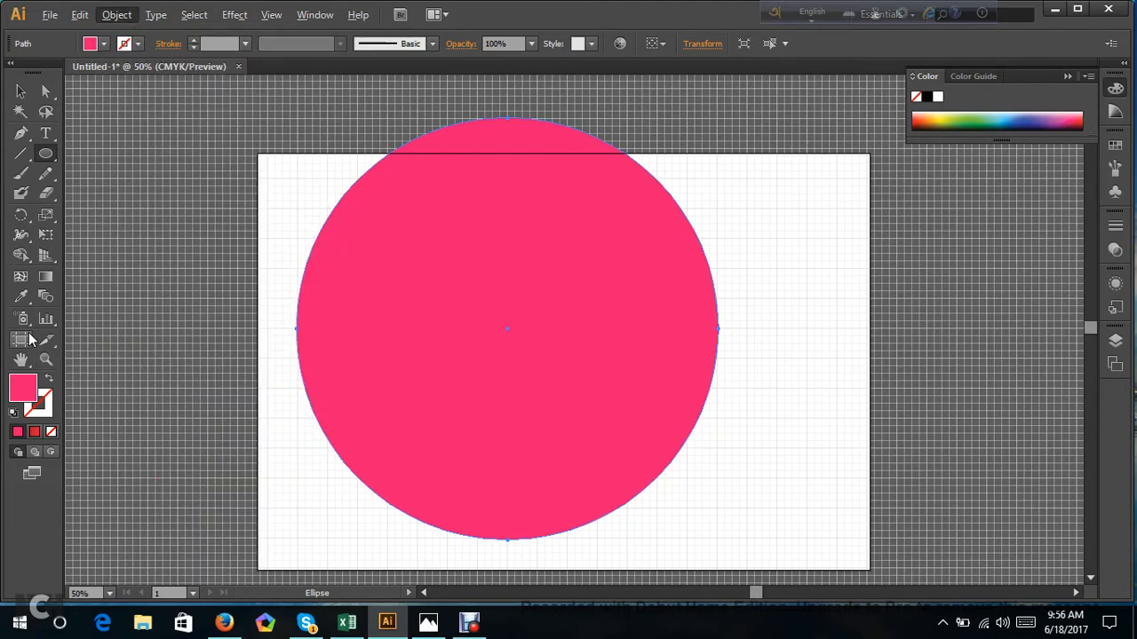
# Enlarge the artboard around the circle to 1714.55 by 1366 px by extending its upper, left and lower edges.
pyautogui.click(20, 91)
pyautogui.click(182, 166)
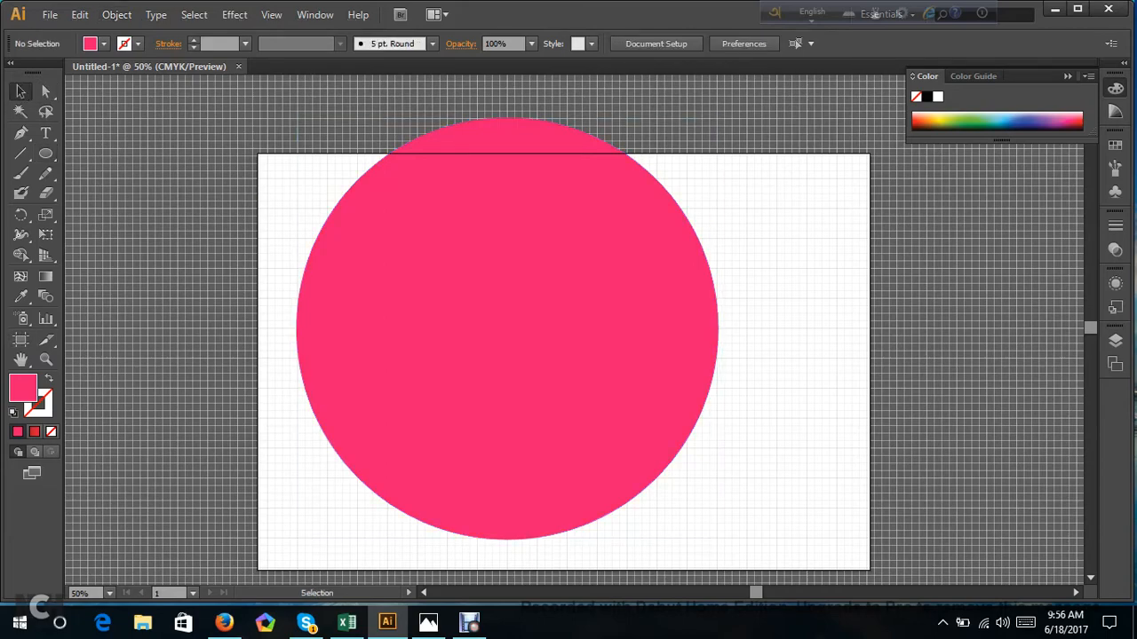
pyautogui.hotkey('shift', 'o')
pyautogui.scroll(1, 574, 331)
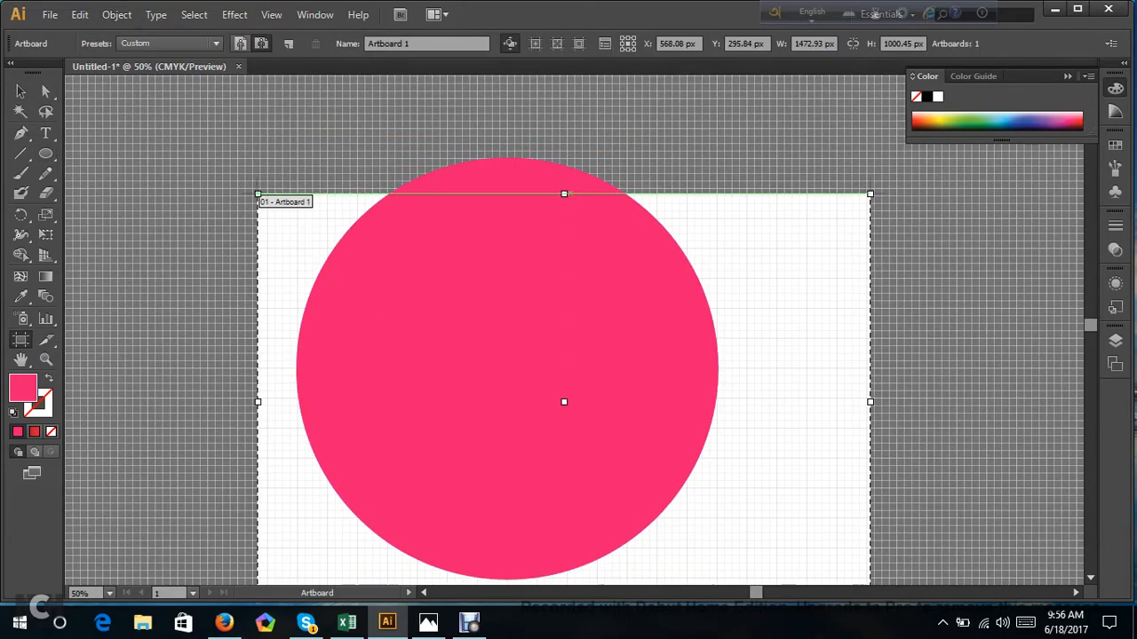
pyautogui.moveTo(565, 194); pyautogui.dragTo(565, 104)
pyautogui.scroll(-3, 565, 105)
pyautogui.scroll(2, 565, 104)
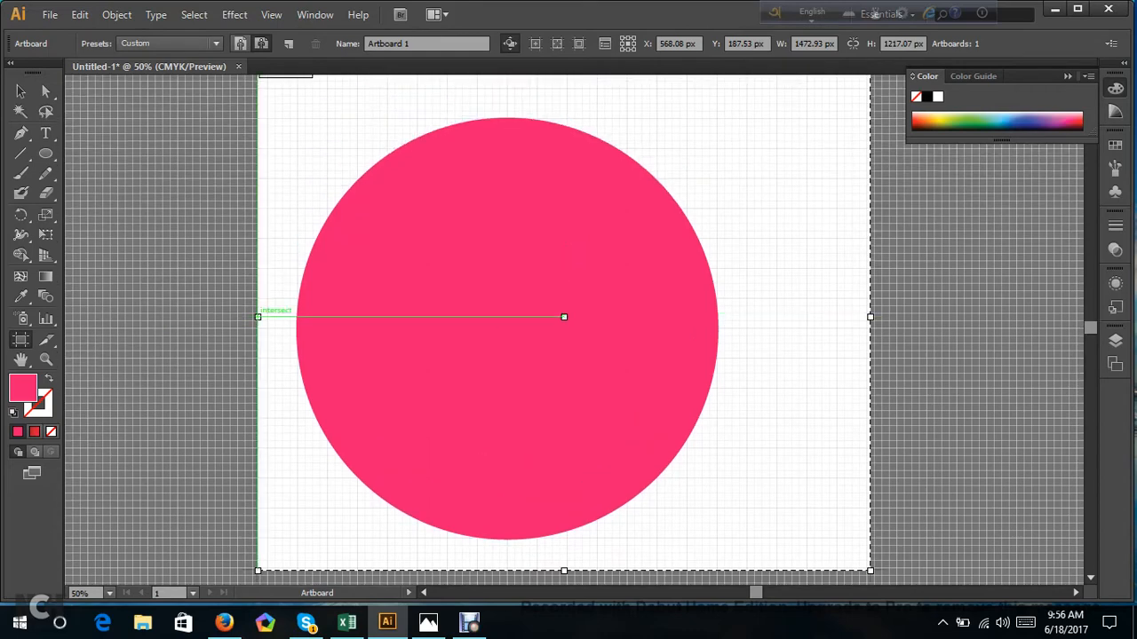
pyautogui.moveTo(258, 316); pyautogui.dragTo(156, 316)
pyautogui.scroll(-2, 342, 363)
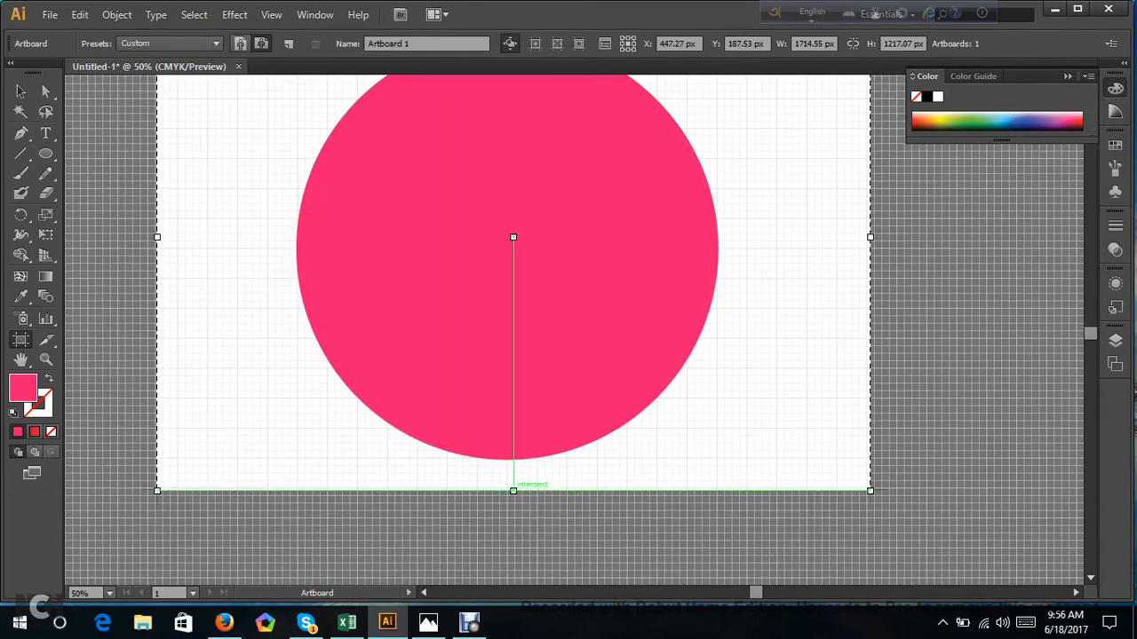
pyautogui.moveTo(513, 490); pyautogui.dragTo(513, 552)
pyautogui.scroll(3, 514, 552)
pyautogui.scroll(-1, 514, 552)
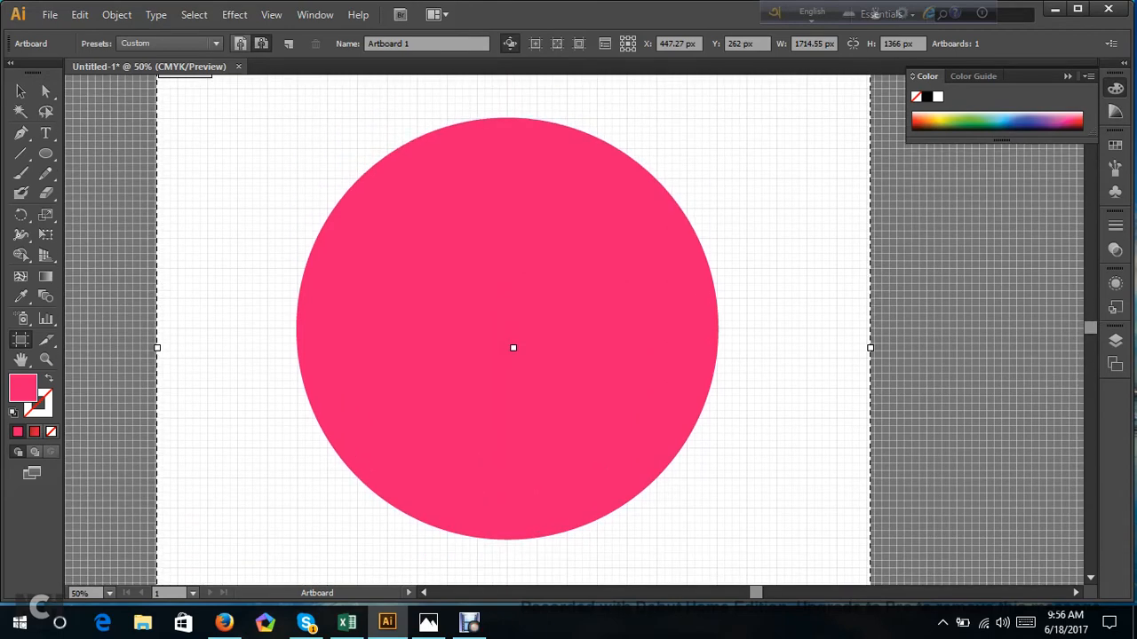
pyautogui.click(42, 94)
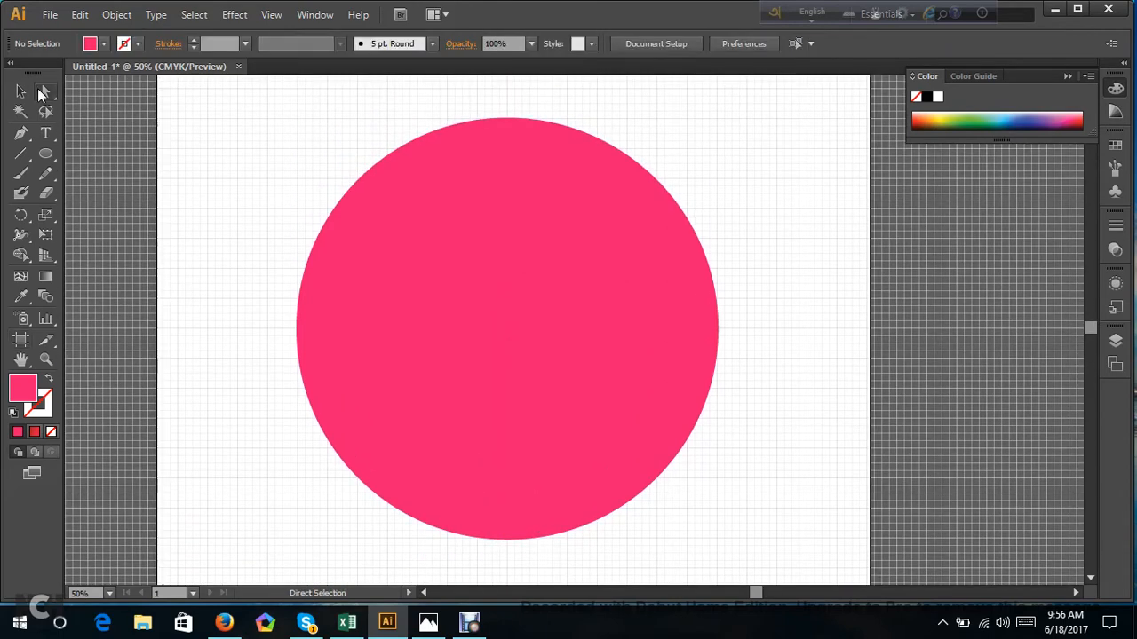
# Duplicate the pink circle in place, scale the copy about its centre to roughly one third, and fill it white.
pyautogui.click(661, 268)
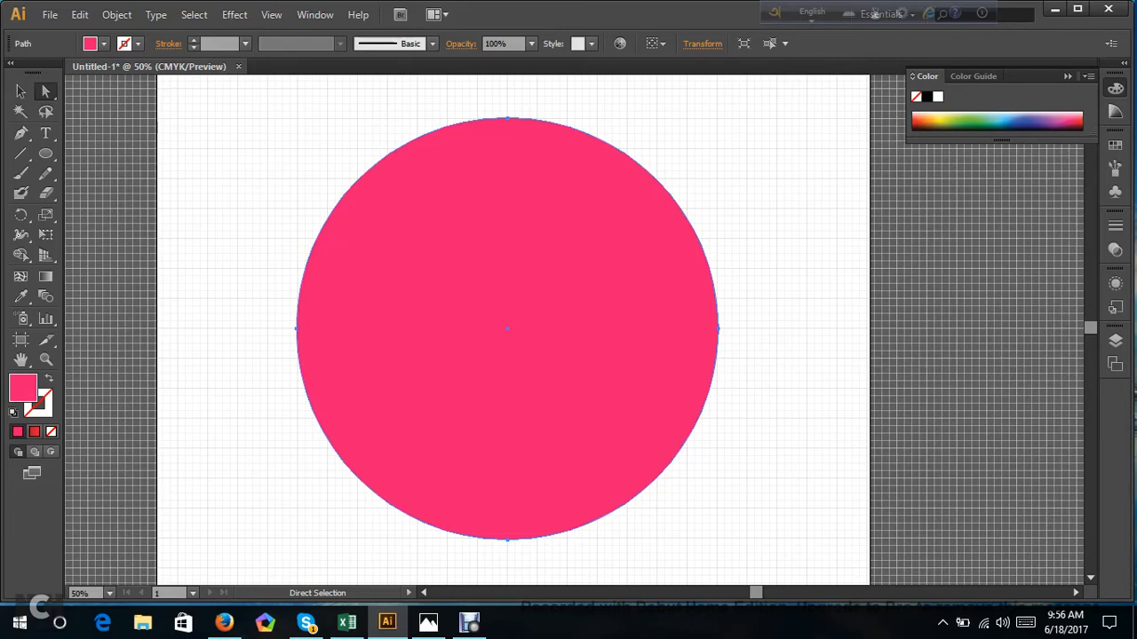
pyautogui.hotkey('ctrl', 'c')
pyautogui.press('v')
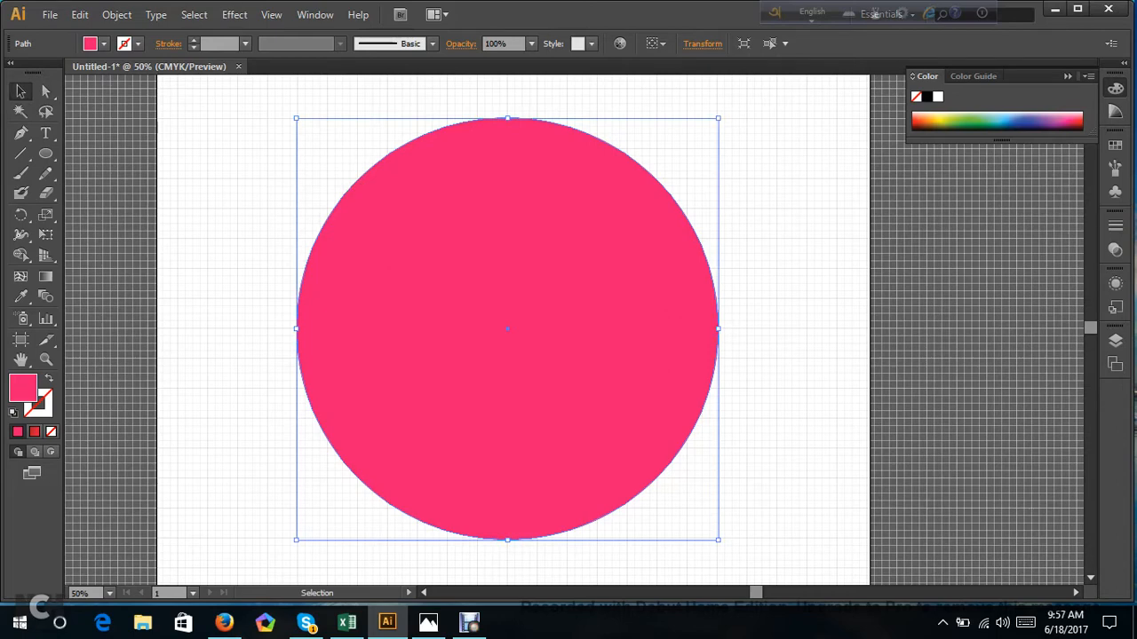
pyautogui.moveTo(295, 117); pyautogui.dragTo(435, 258)
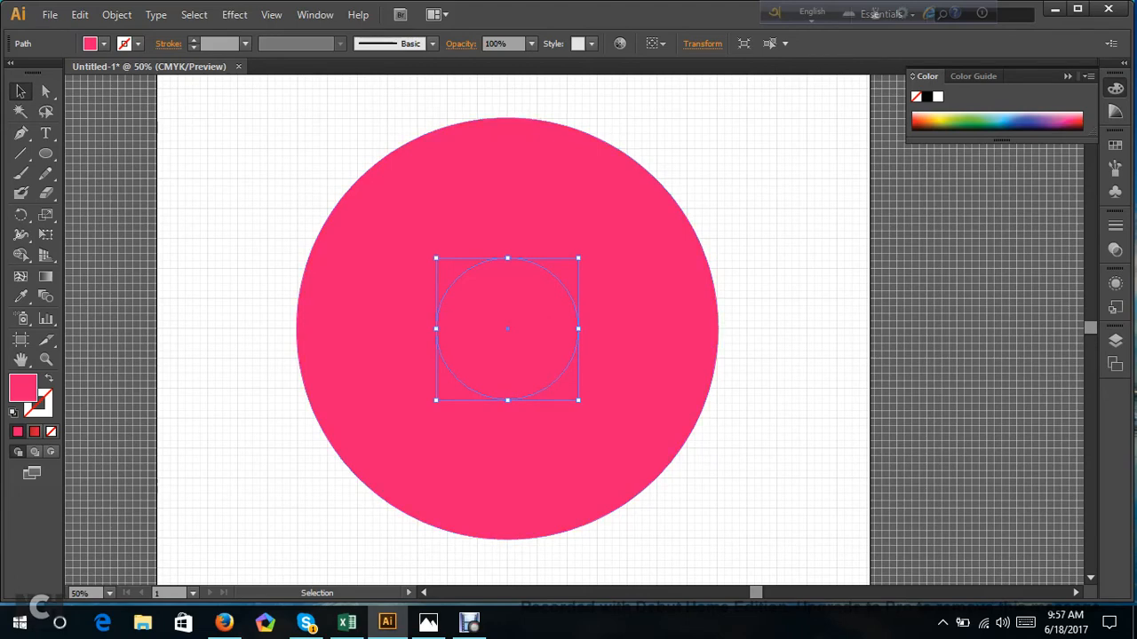
pyautogui.click(937, 97)
pyautogui.click(799, 222)
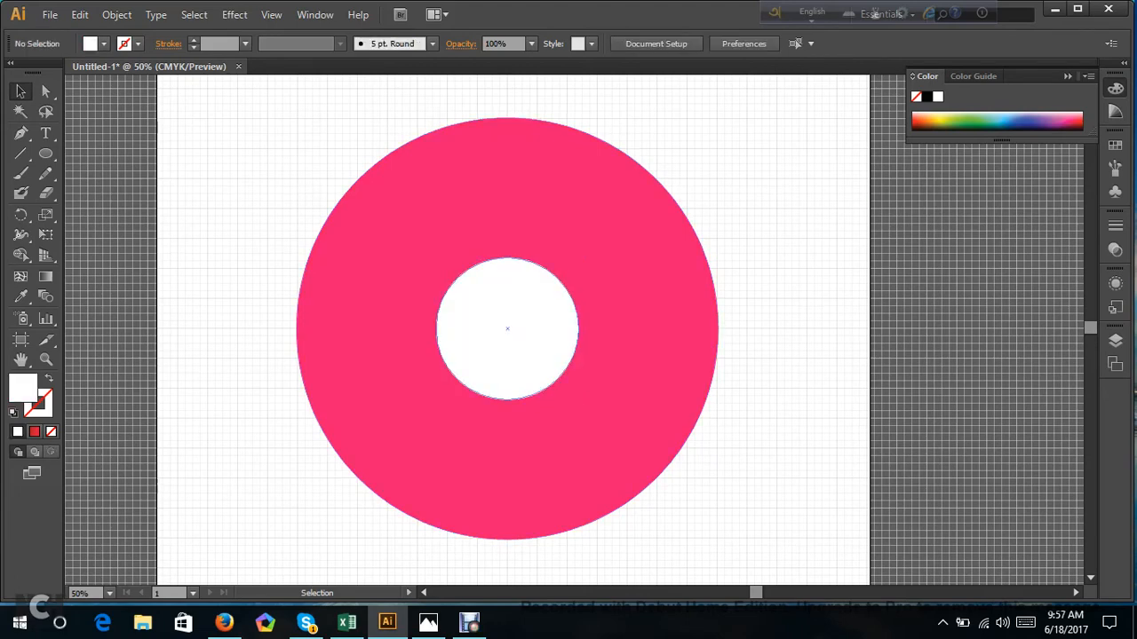
# Try to erase strokes across the inner white circle with the Eraser tool while both circles are selected.
pyautogui.click(507, 329)
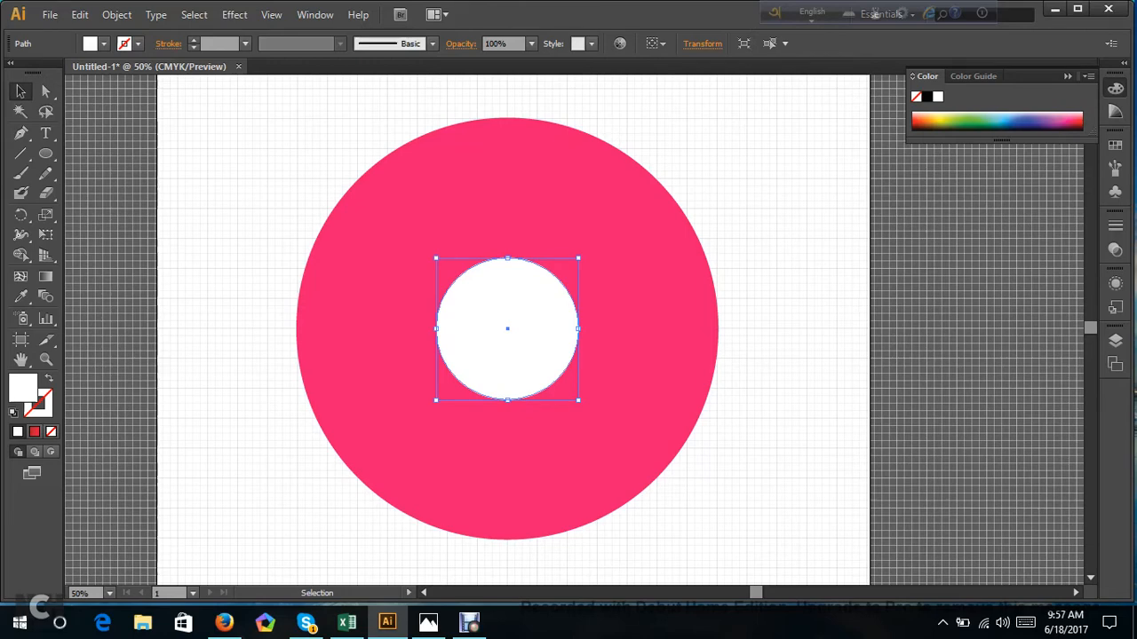
pyautogui.hotkey('ctrl', 'shift', 'a')
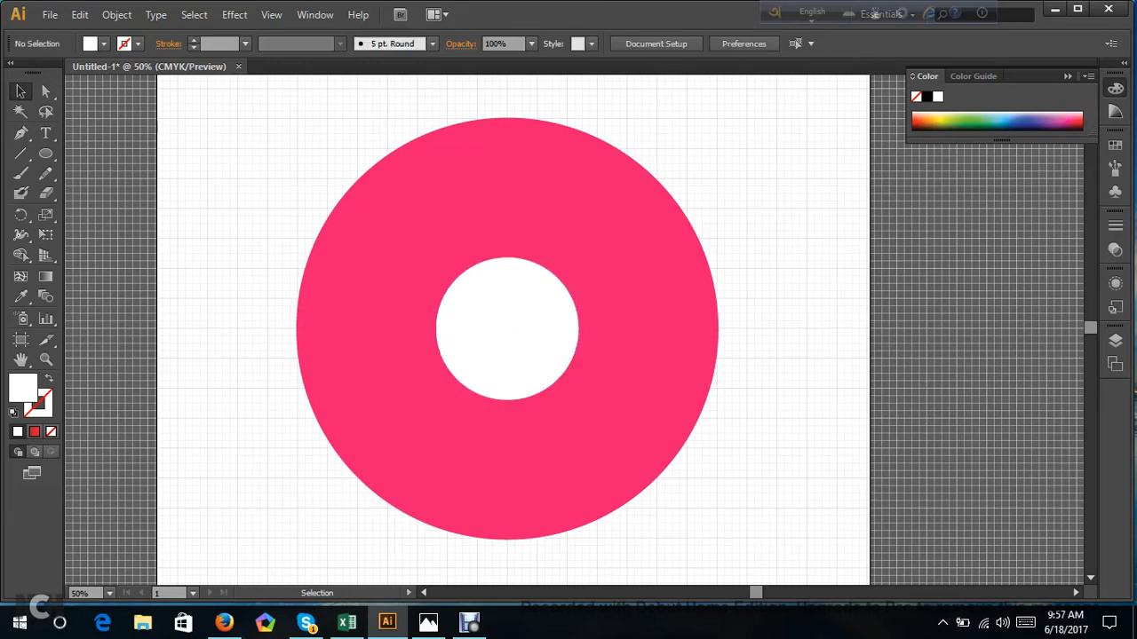
pyautogui.hotkey('ctrl', 'a')
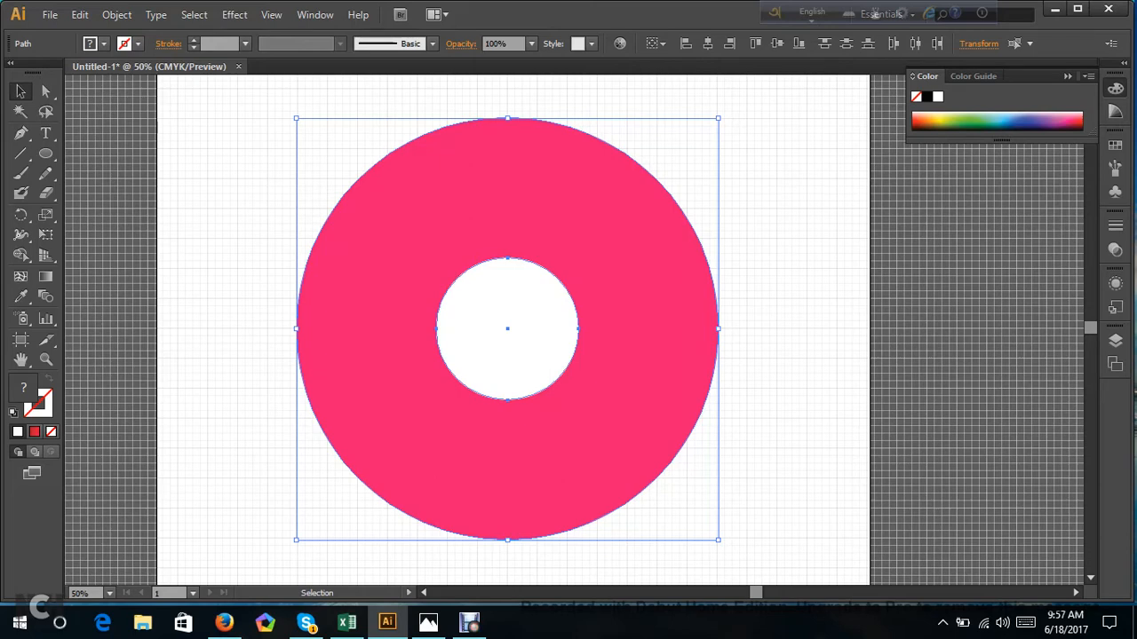
pyautogui.click(49, 198)
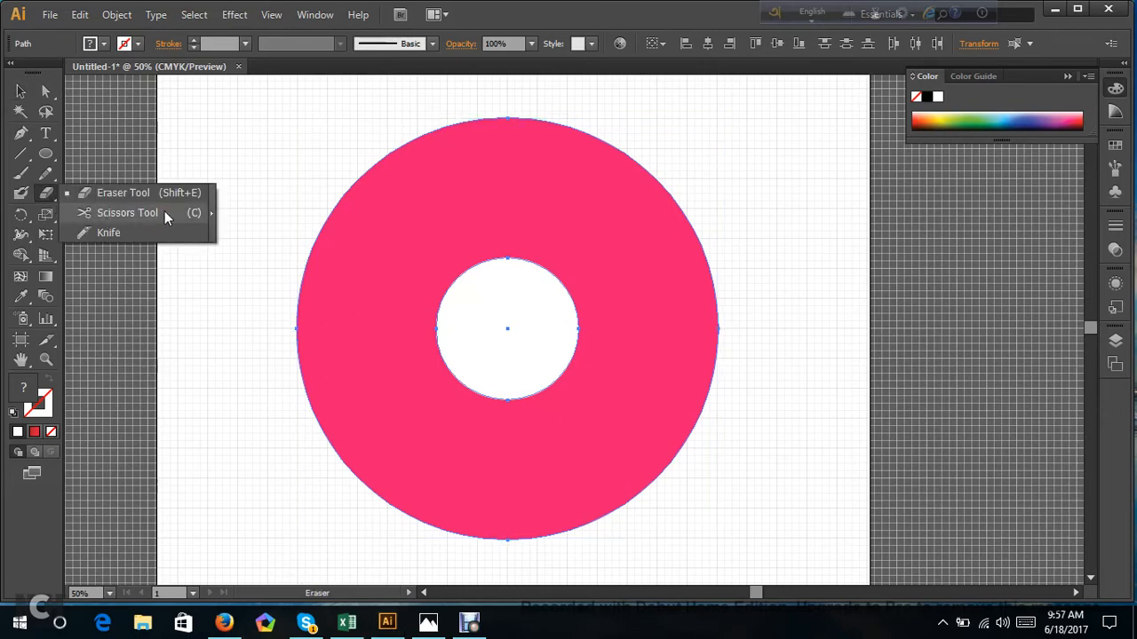
pyautogui.click(129, 193)
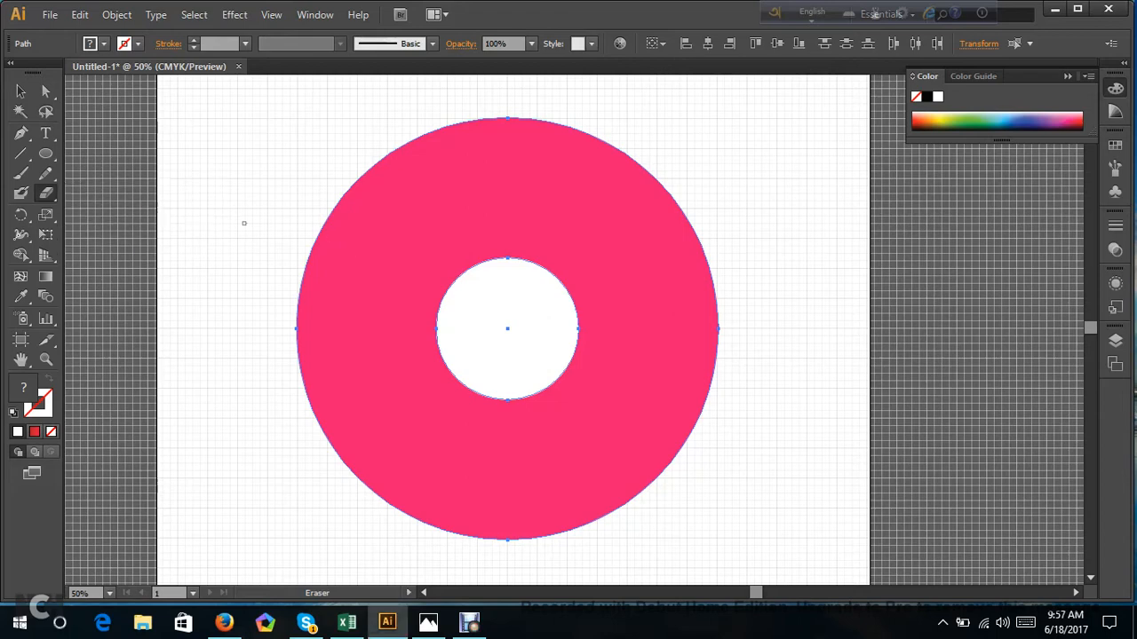
pyautogui.moveTo(479, 290)
pyautogui.mouseDown()
pyautogui.moveTo(534, 359)
pyautogui.moveTo(469, 271)
pyautogui.moveTo(513, 347)
pyautogui.mouseUp()
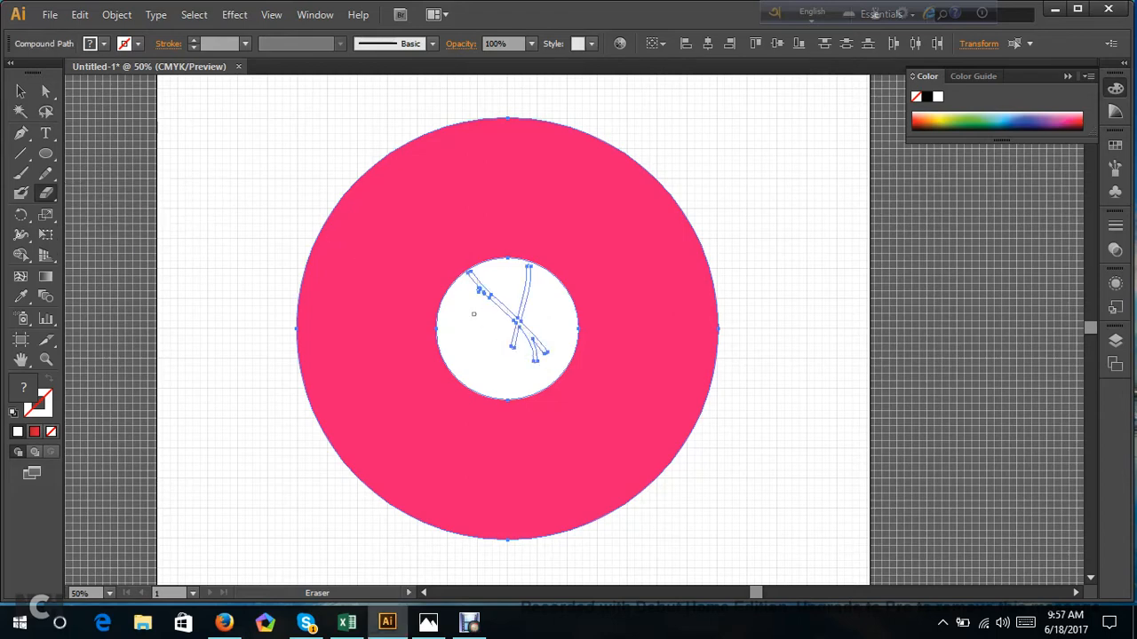
pyautogui.press('v')
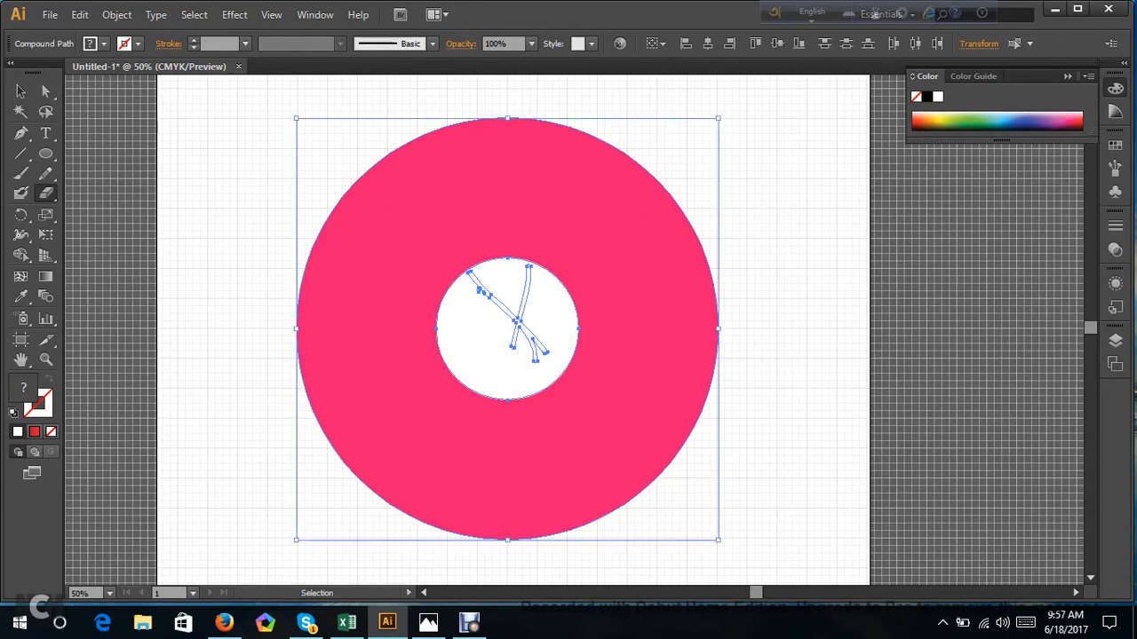
# Undo all the eraser strokes on the white circle.
pyautogui.hotkey('ctrl', 'z')
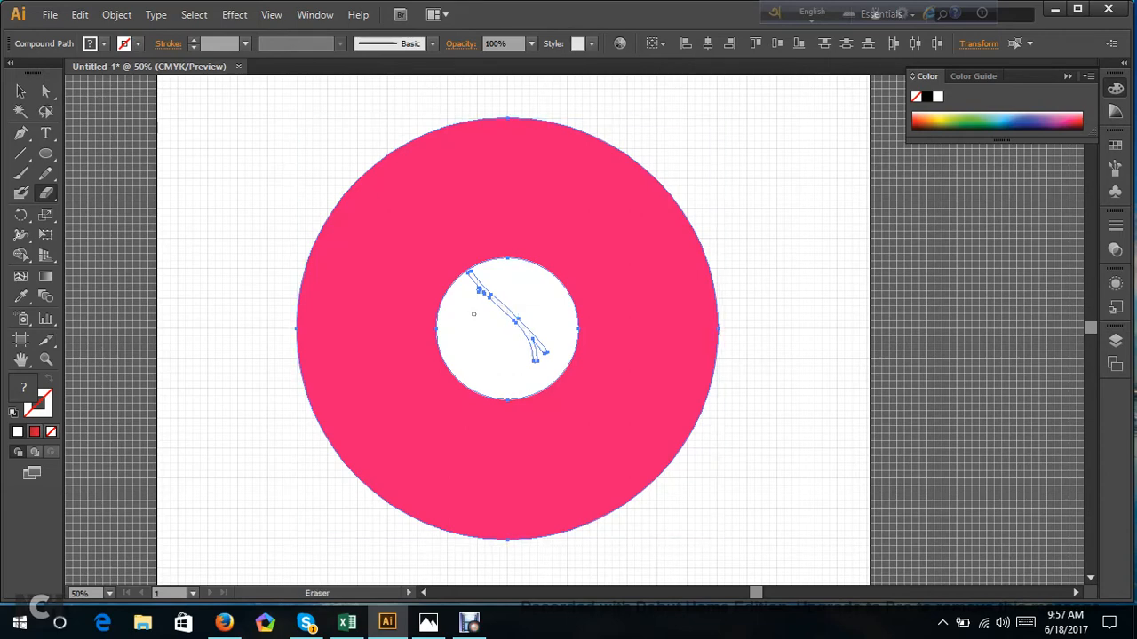
pyautogui.hotkey('ctrl', 'z')
pyautogui.hotkey('ctrl', 'z')
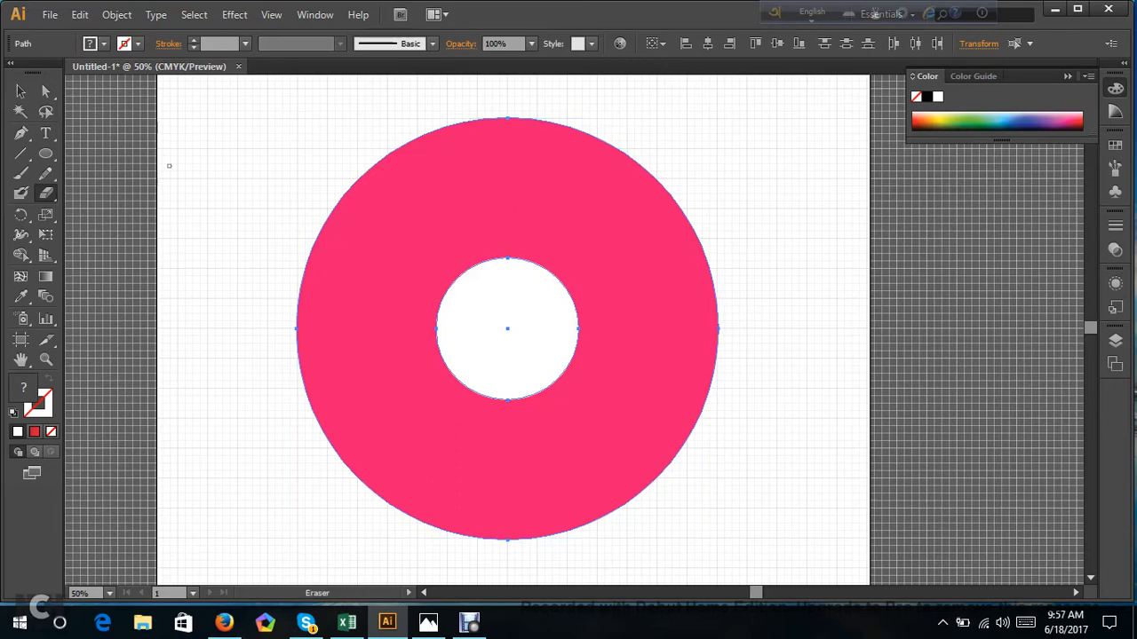
# Delete both concentric circles to leave the artboard empty.
pyautogui.click(47, 92)
pyautogui.moveTo(270, 116); pyautogui.dragTo(772, 557)
pyautogui.press('Delete')
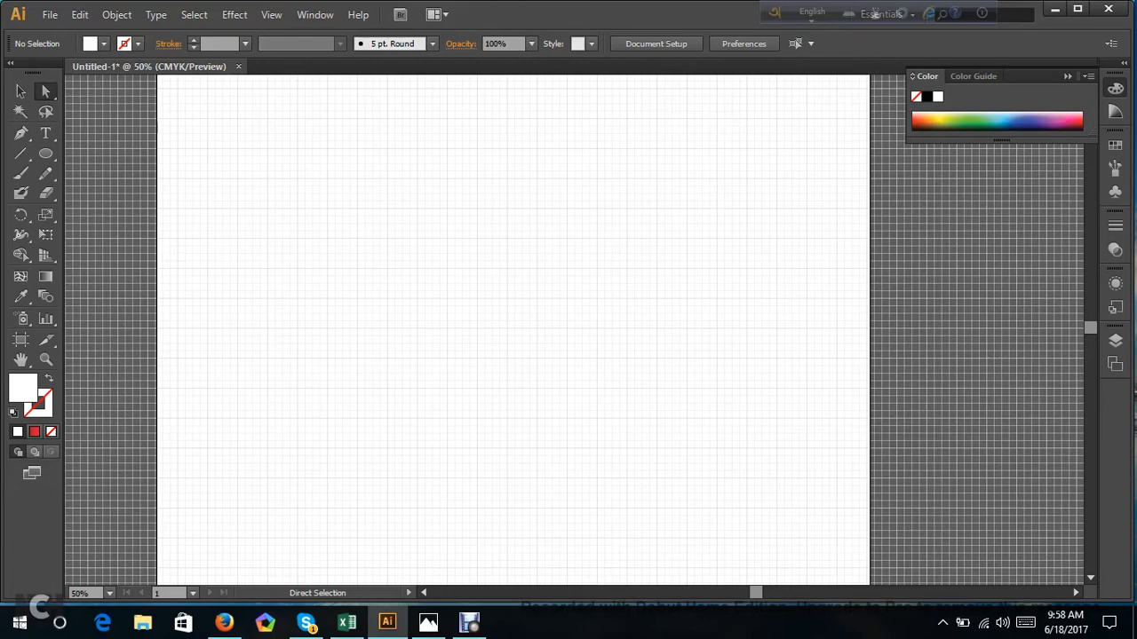
pyautogui.click(469, 621)
pyautogui.click(451, 483)
# Open the Pathfinder panel, grouped with the Transform and Align panels.
pyautogui.click(303, 16)
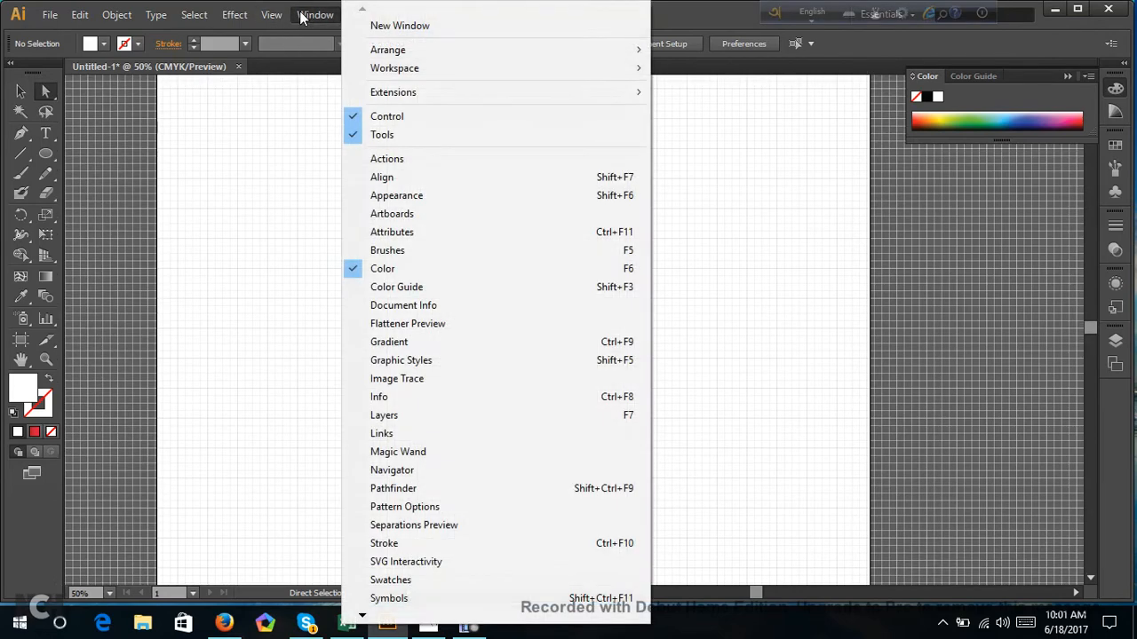
pyautogui.click(365, 616)
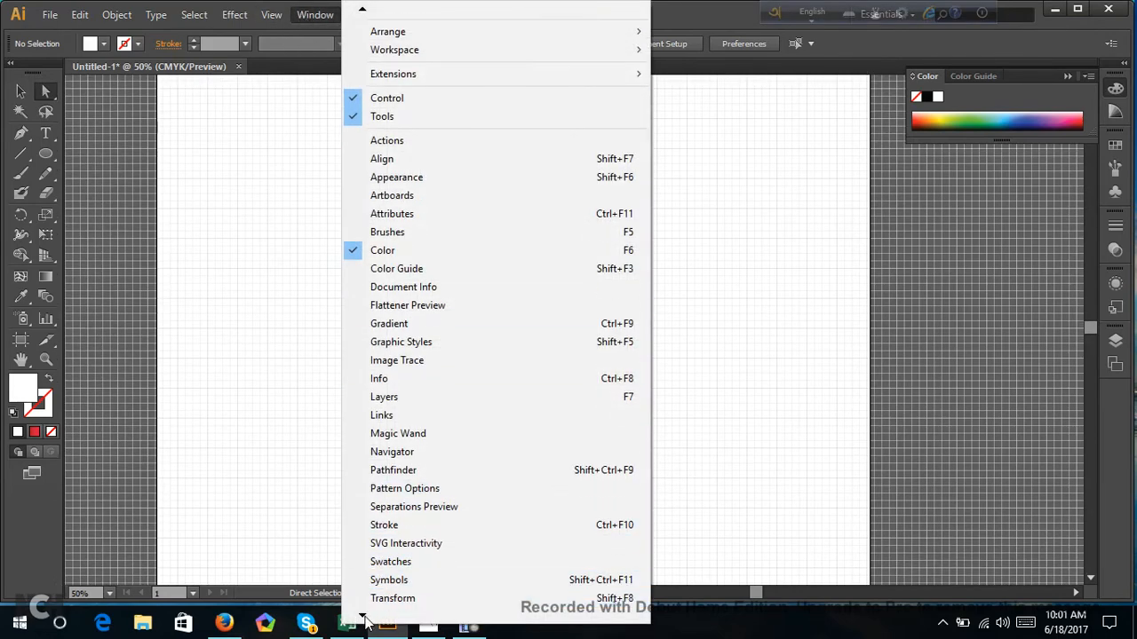
pyautogui.click(365, 617)
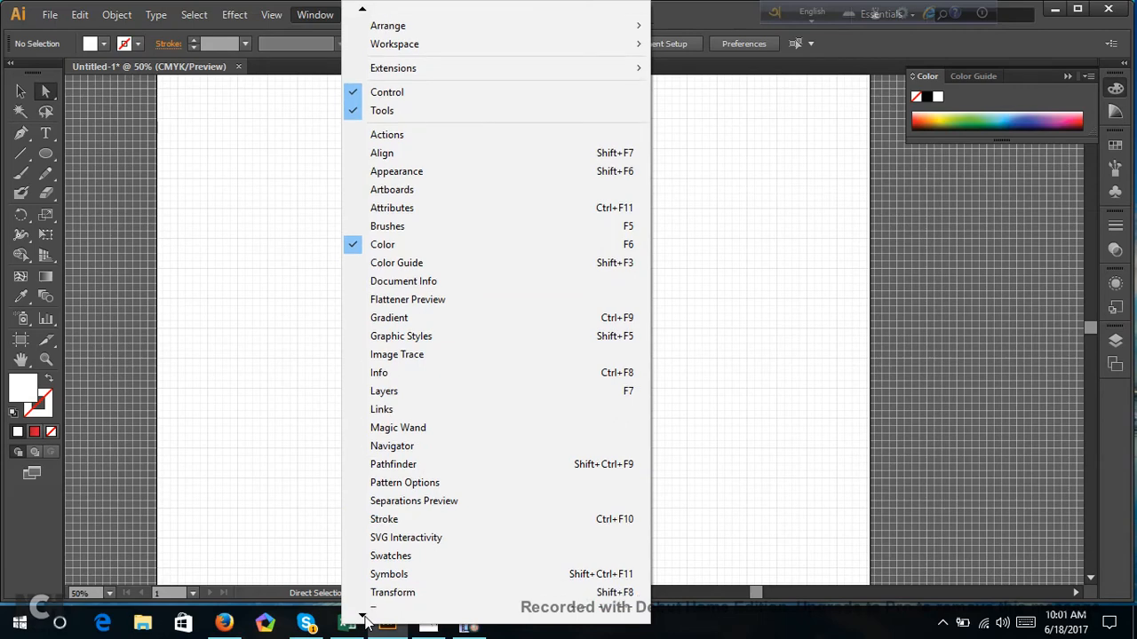
pyautogui.click(365, 616)
pyautogui.click(365, 617)
pyautogui.click(365, 616)
pyautogui.click(365, 617)
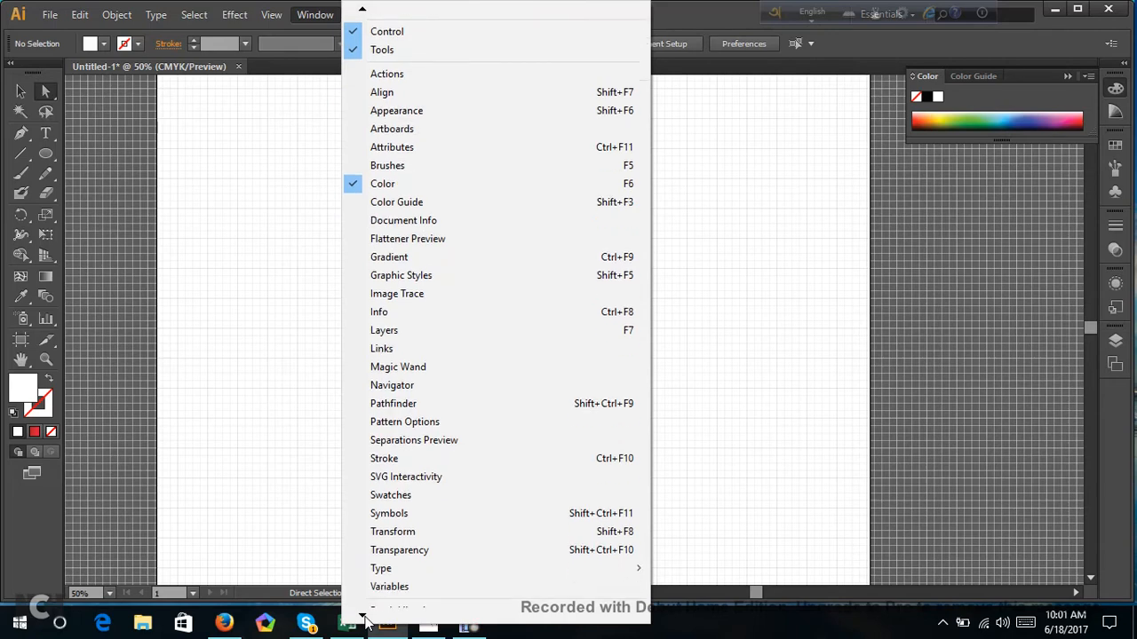
pyautogui.click(365, 616)
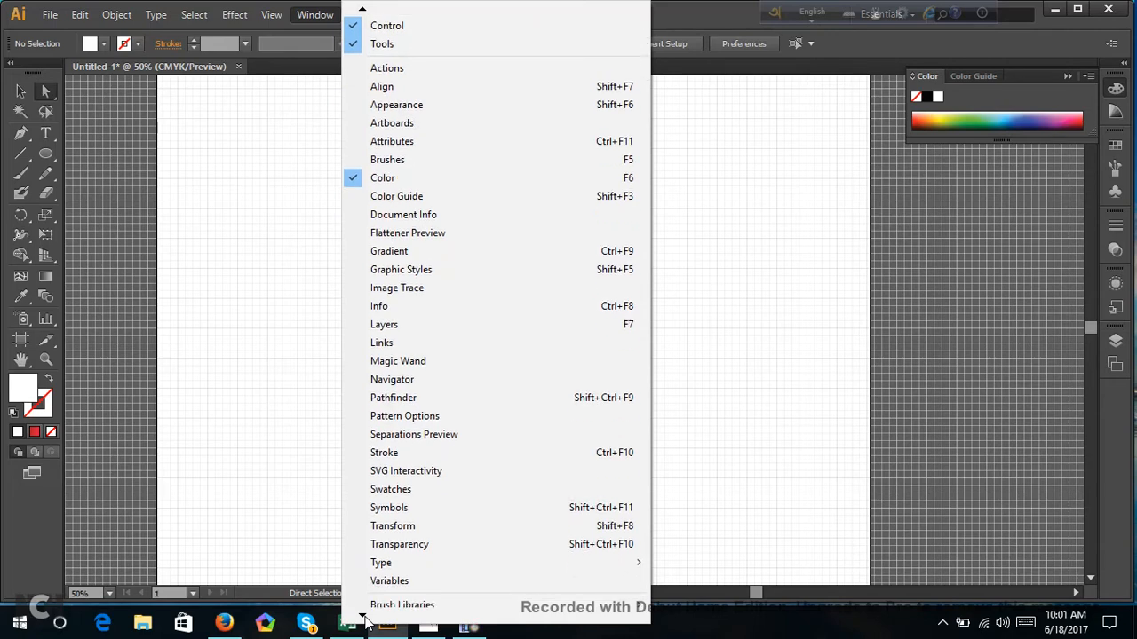
pyautogui.click(365, 616)
pyautogui.click(365, 616)
pyautogui.click(365, 618)
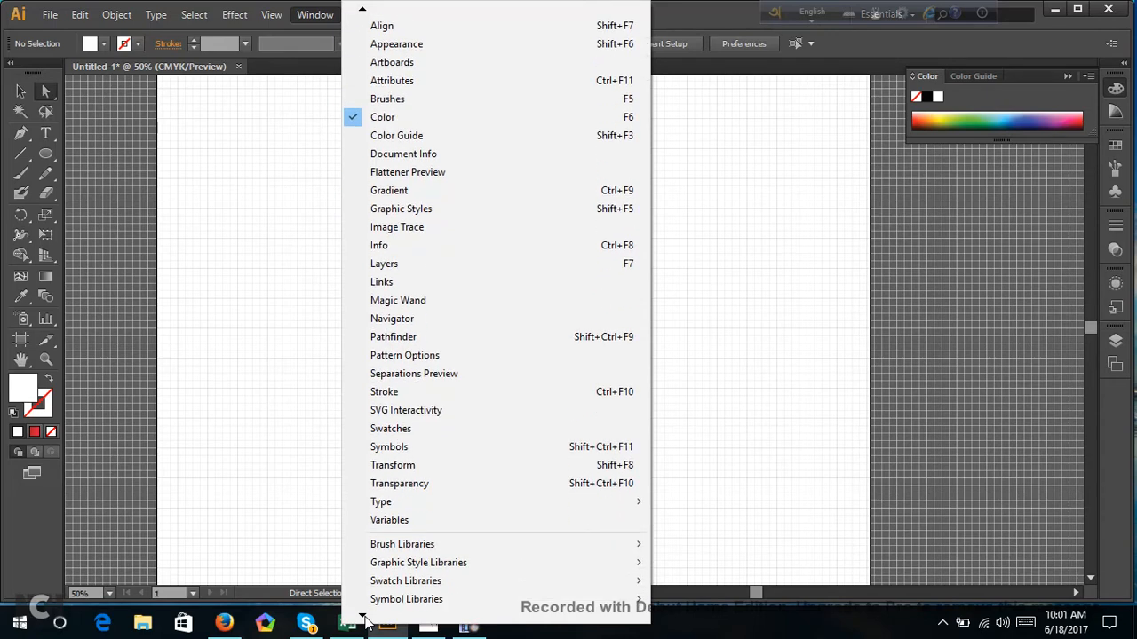
pyautogui.click(365, 618)
pyautogui.click(365, 618)
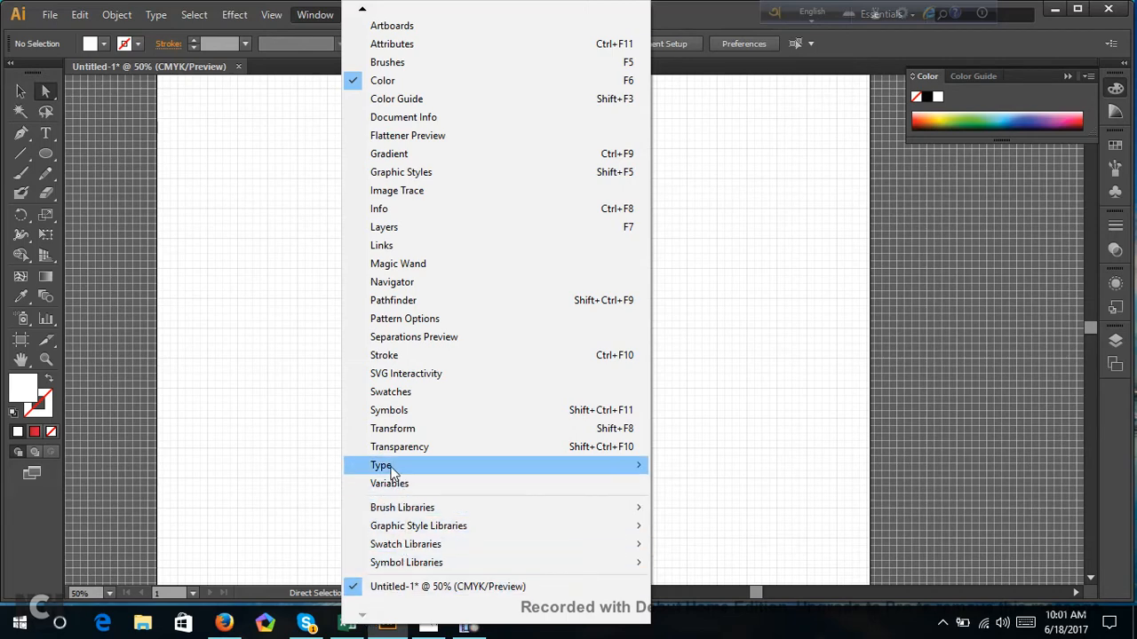
pyautogui.click(473, 307)
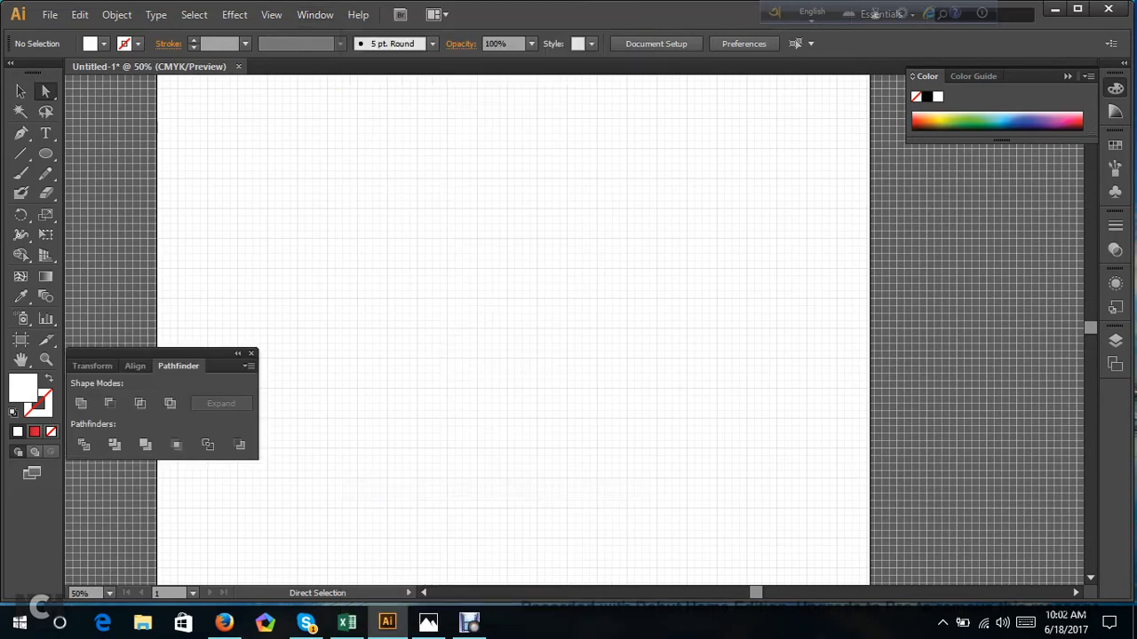
# Dock the Transform, Align and Pathfinder group with the collapsed panels and expand Pathfinder and Transform in turn.
pyautogui.moveTo(223, 352); pyautogui.dragTo(1116, 422)
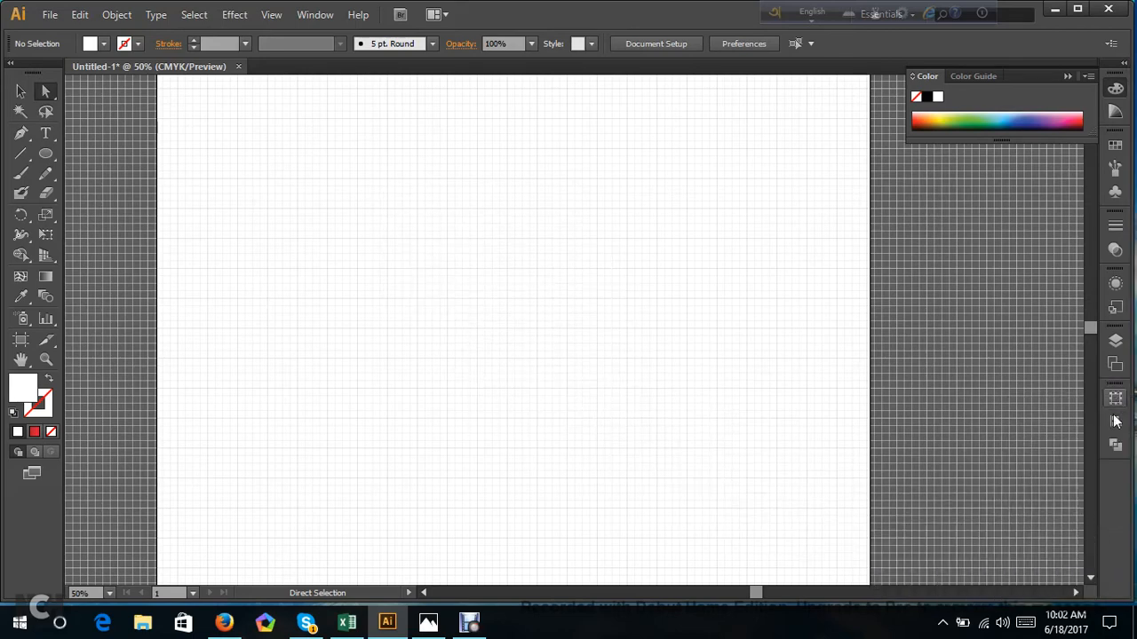
pyautogui.click(1115, 446)
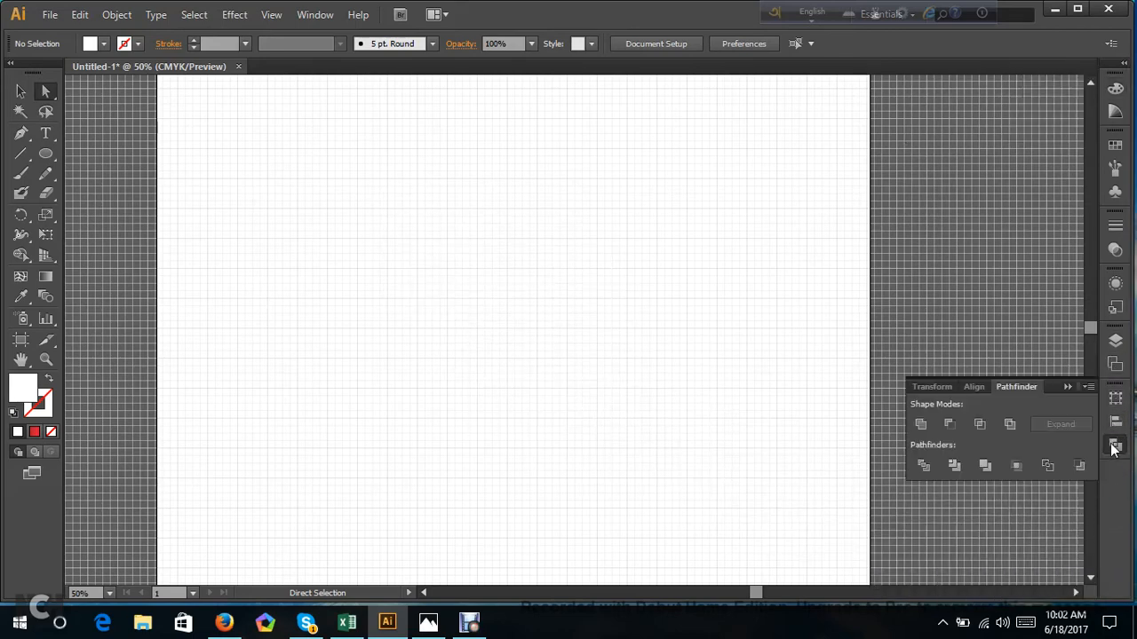
pyautogui.click(1115, 401)
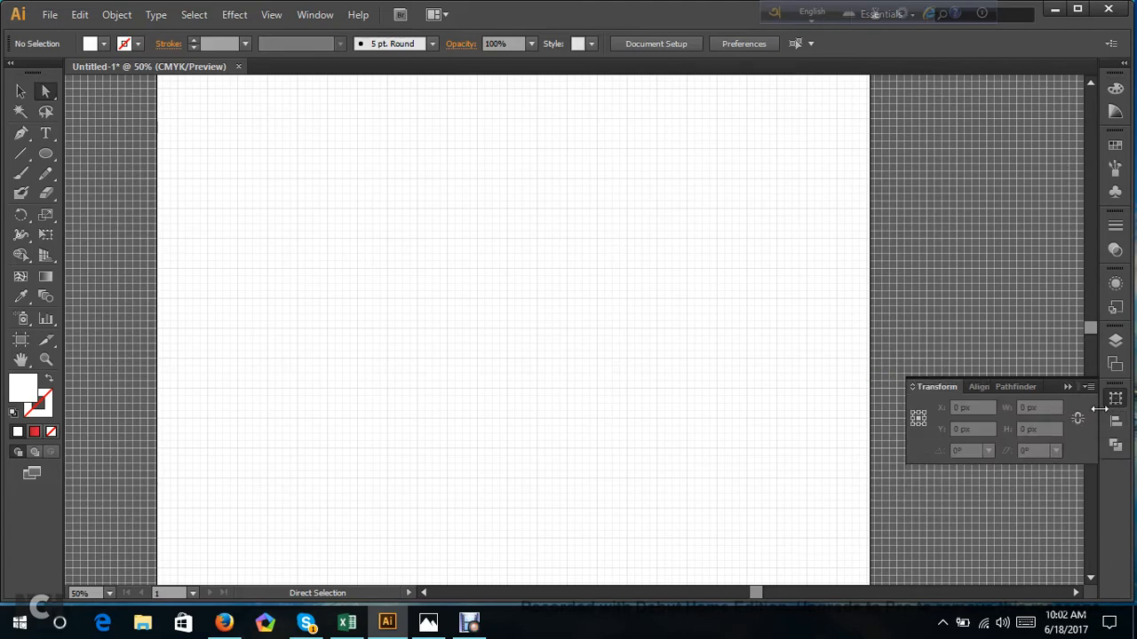
# Float Pathfinder, Transform and Align as one expanded group over the artboard's upper-right area, with Pathfinder in front.
pyautogui.moveTo(1115, 446); pyautogui.dragTo(863, 377)
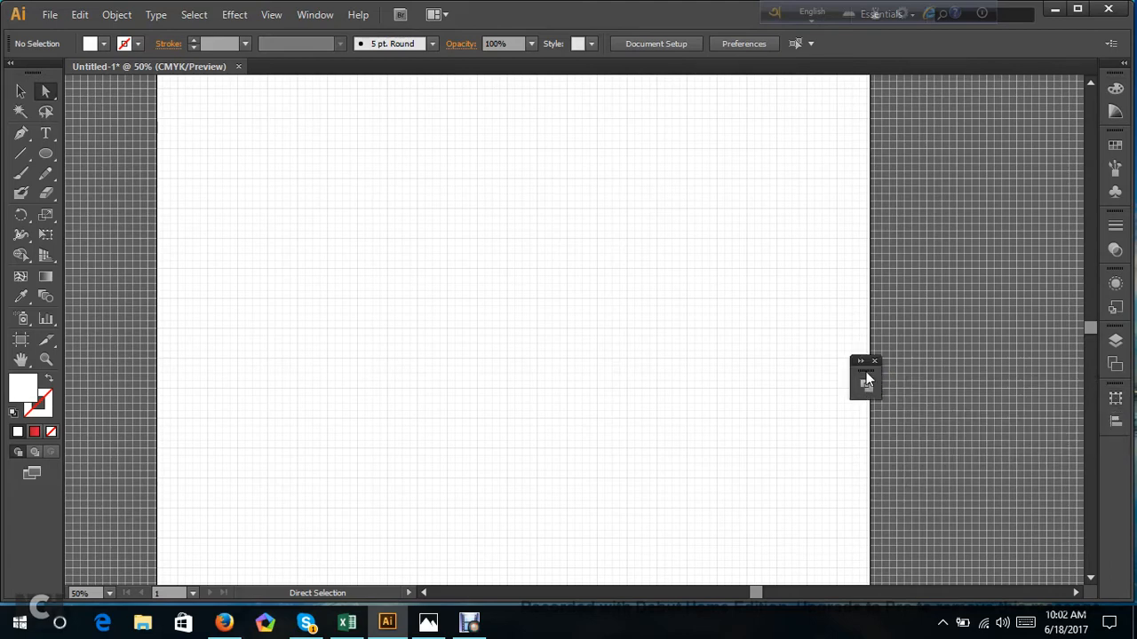
pyautogui.click(863, 376)
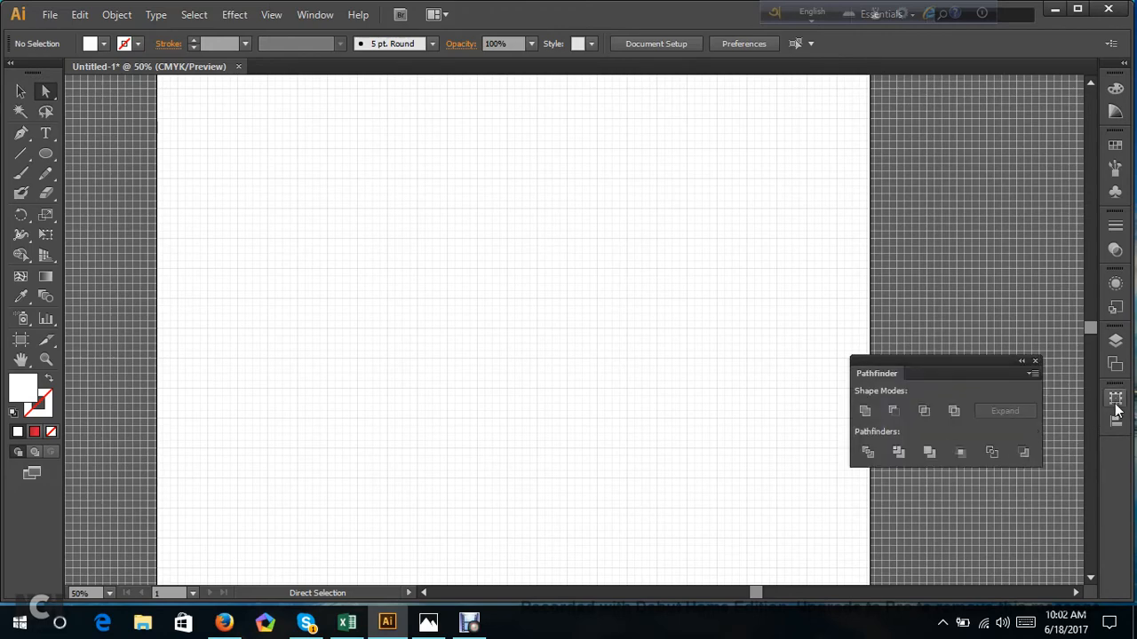
pyautogui.moveTo(1116, 406); pyautogui.dragTo(973, 376)
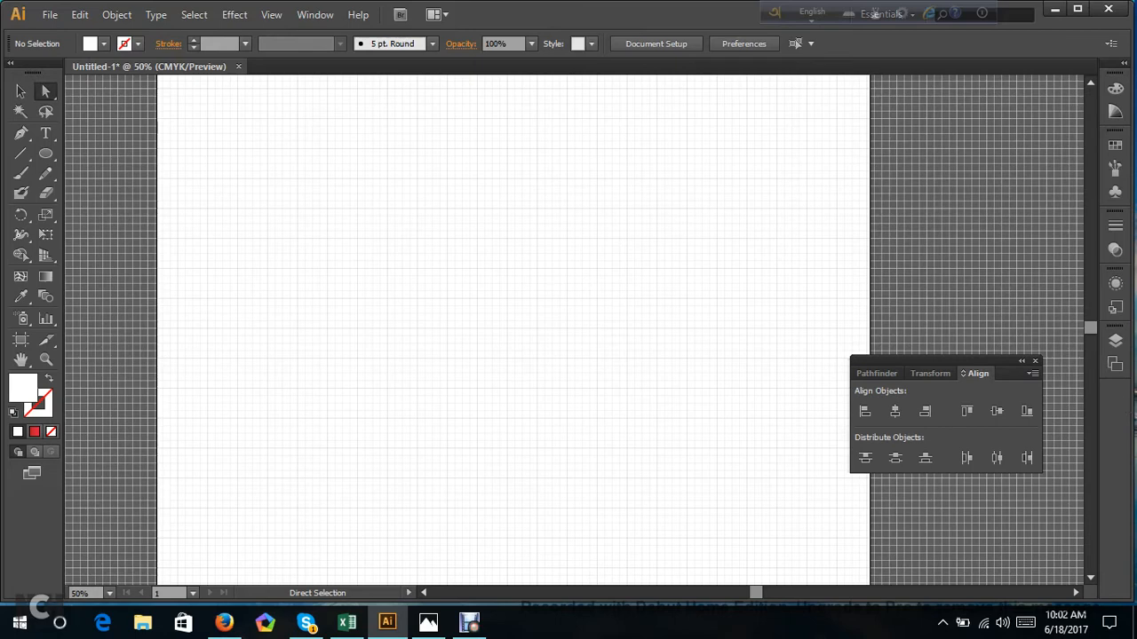
pyautogui.moveTo(924, 362); pyautogui.dragTo(780, 134)
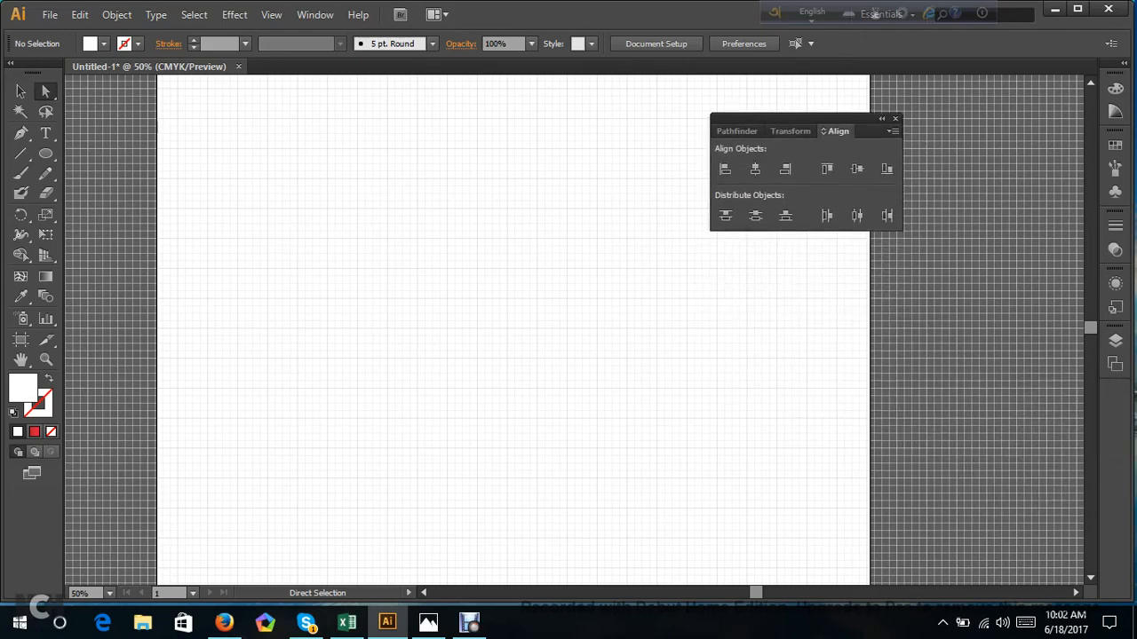
pyautogui.click(728, 130)
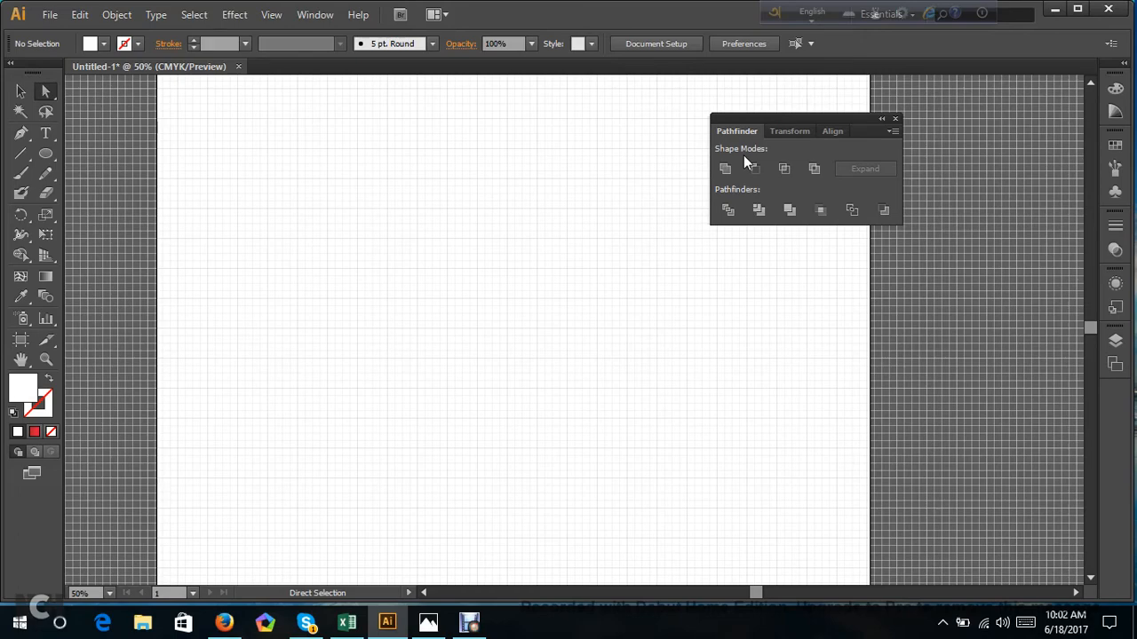
pyautogui.click(667, 48)
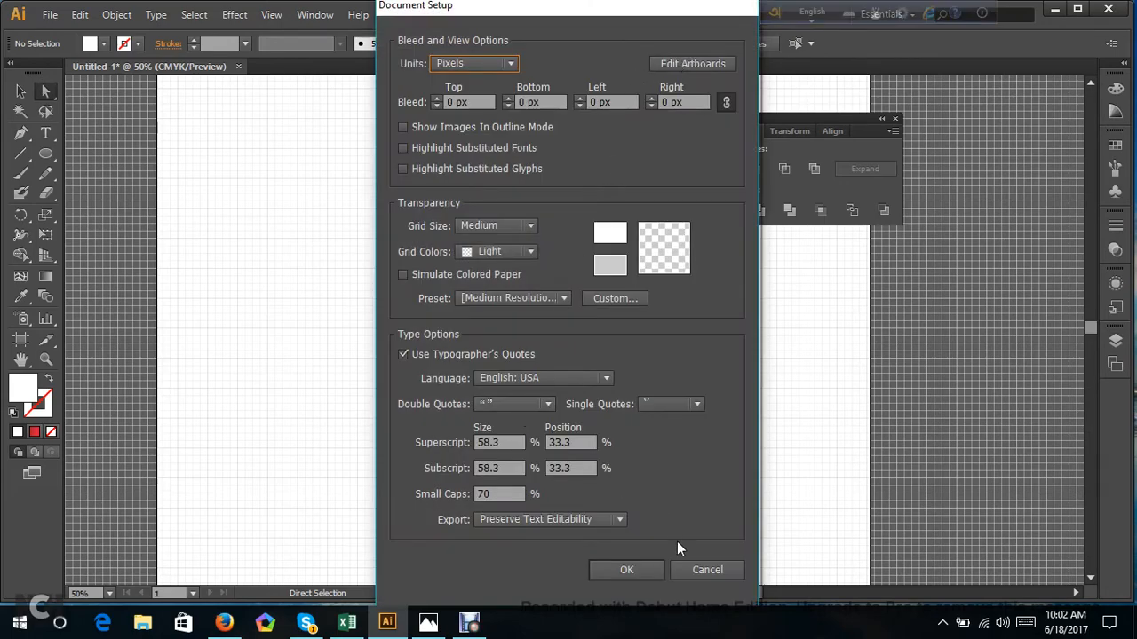
pyautogui.click(690, 569)
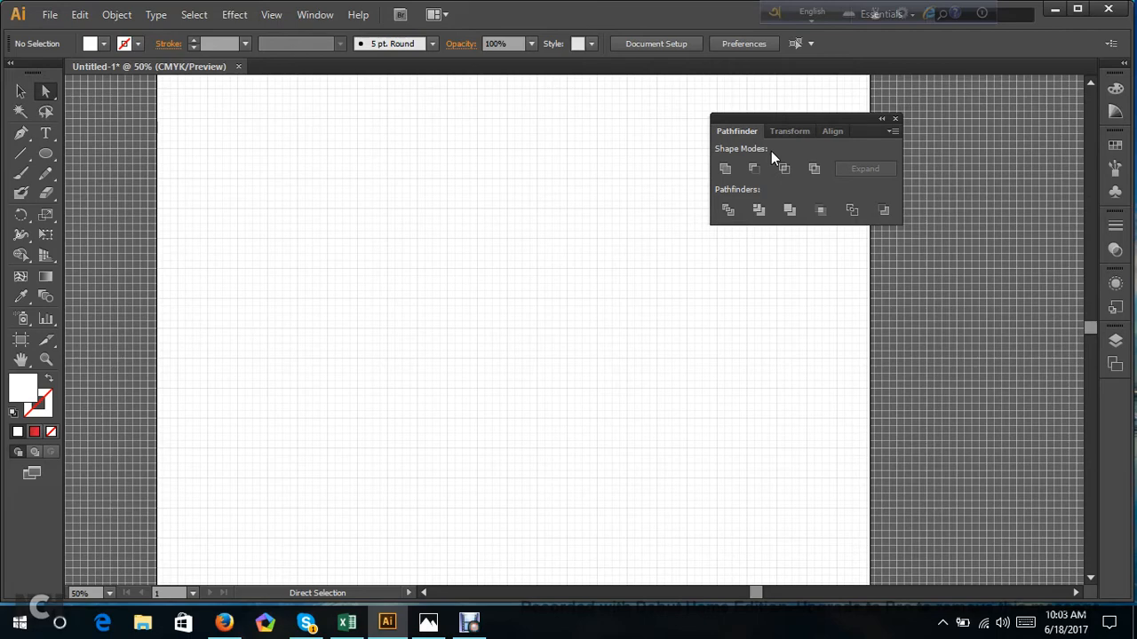
pyautogui.click(315, 16)
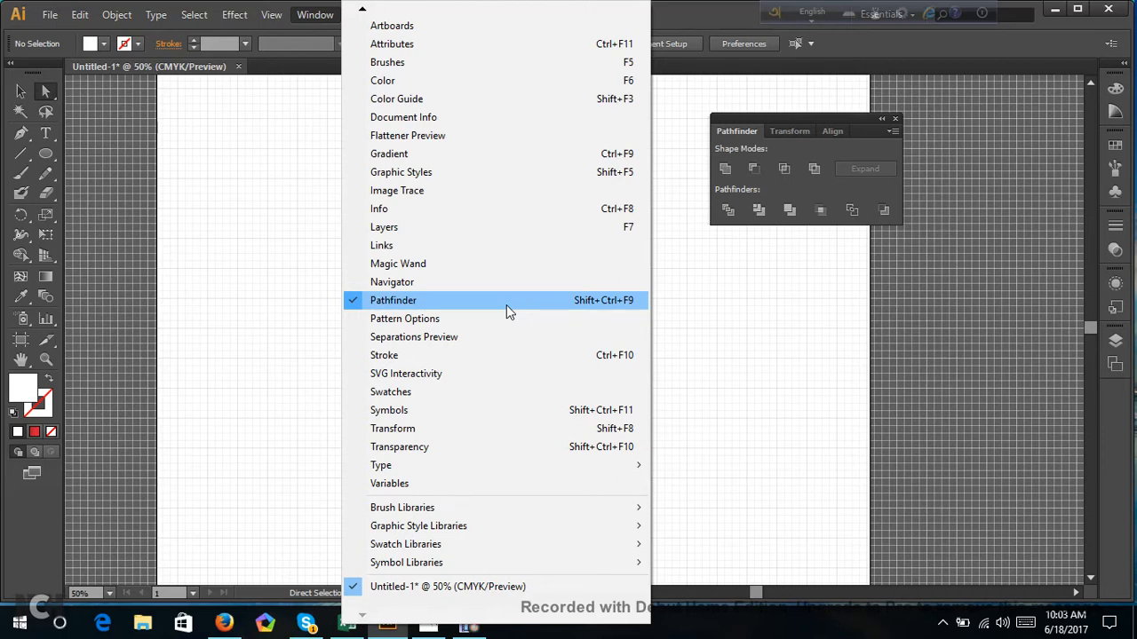
pyautogui.click(751, 152)
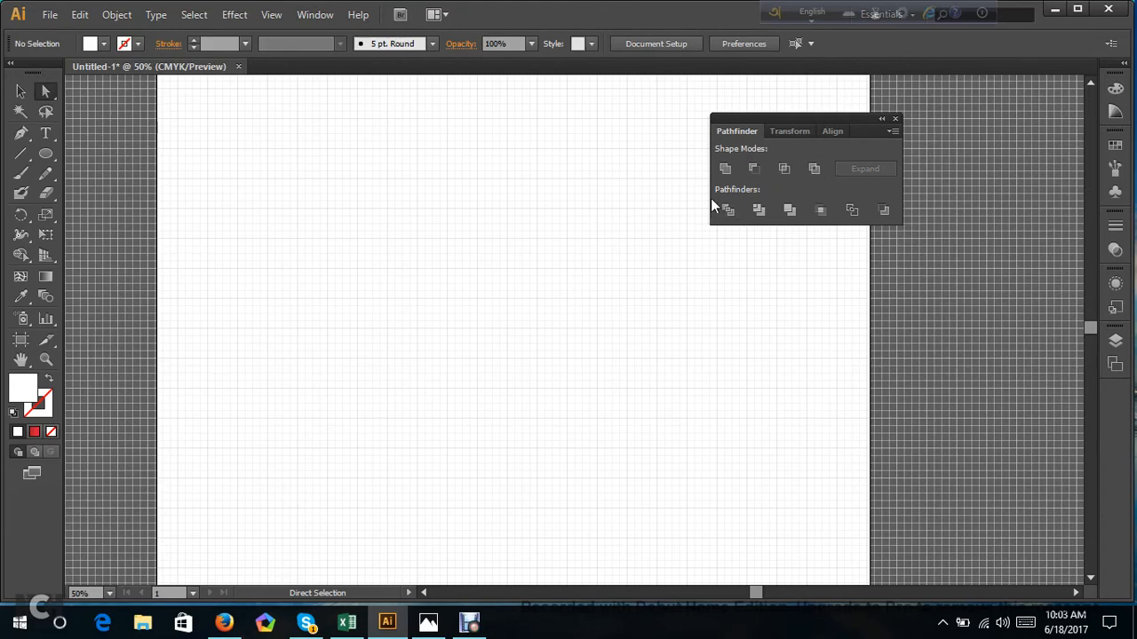
# Draw a nearly circular ellipse on the left half of the artboard and fill it with red CE0B42.
pyautogui.click(53, 152)
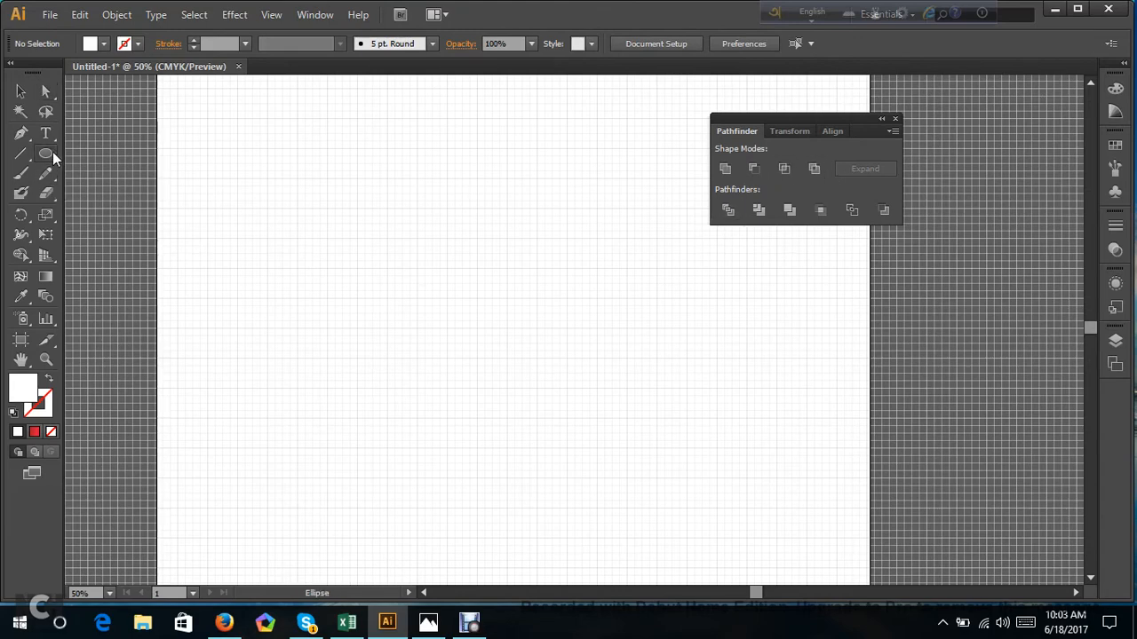
pyautogui.moveTo(270, 223); pyautogui.dragTo(504, 444)
pyautogui.doubleClick(18, 400)
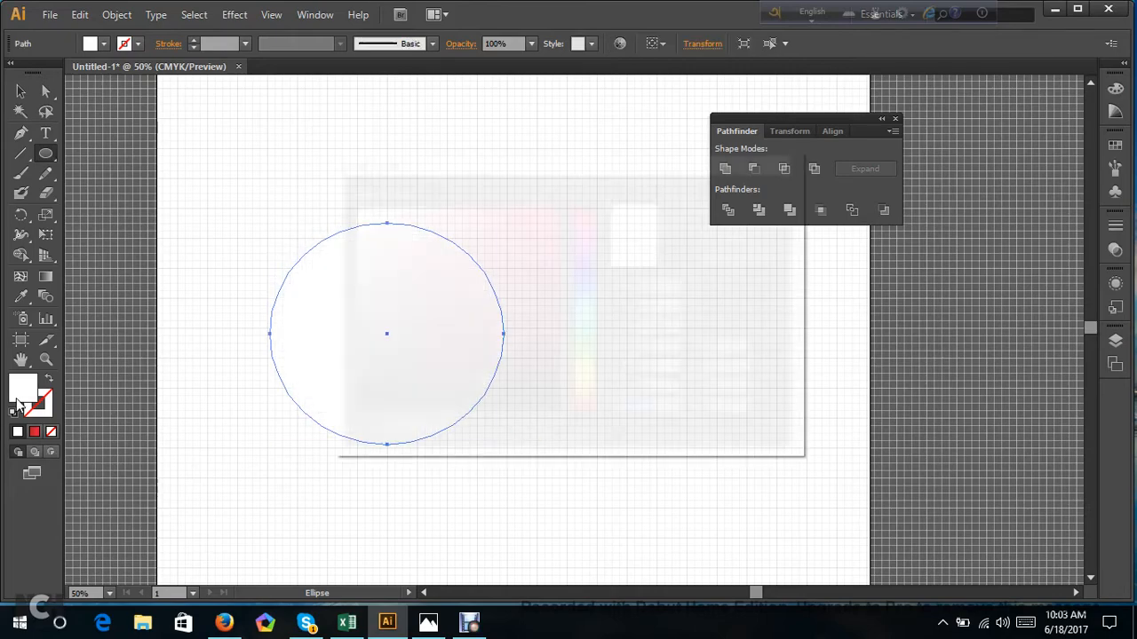
pyautogui.click(549, 244)
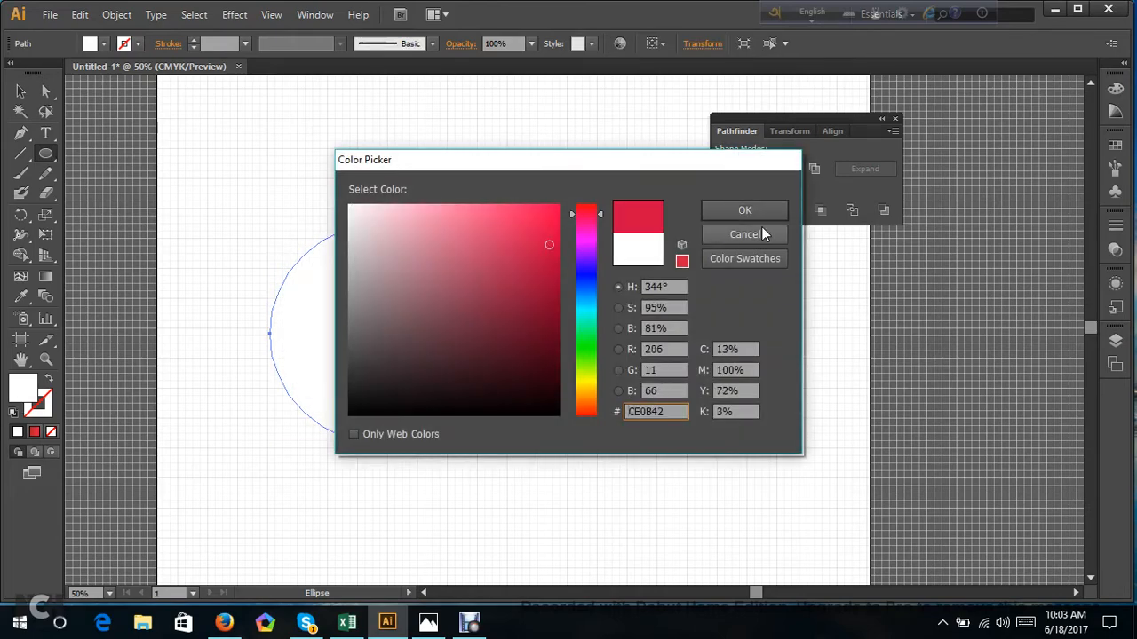
pyautogui.click(744, 210)
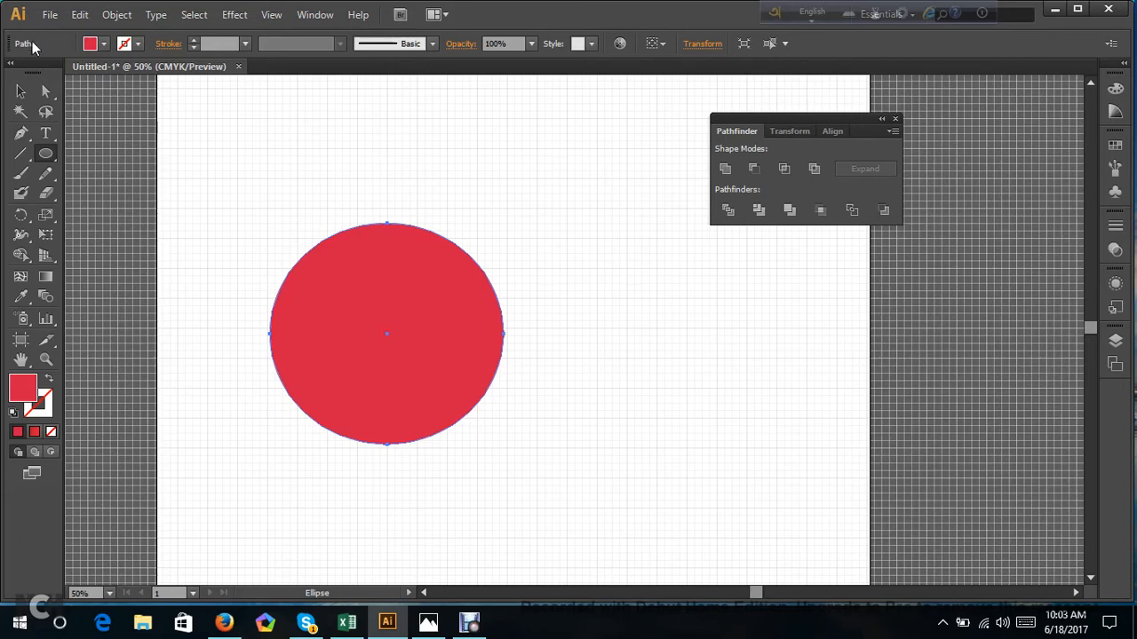
# Duplicate the red circle so the copy overlaps its right side, and fill the copy with a linear gradient.
pyautogui.moveTo(24, 74); pyautogui.dragTo(37, 87)
pyautogui.click(21, 90)
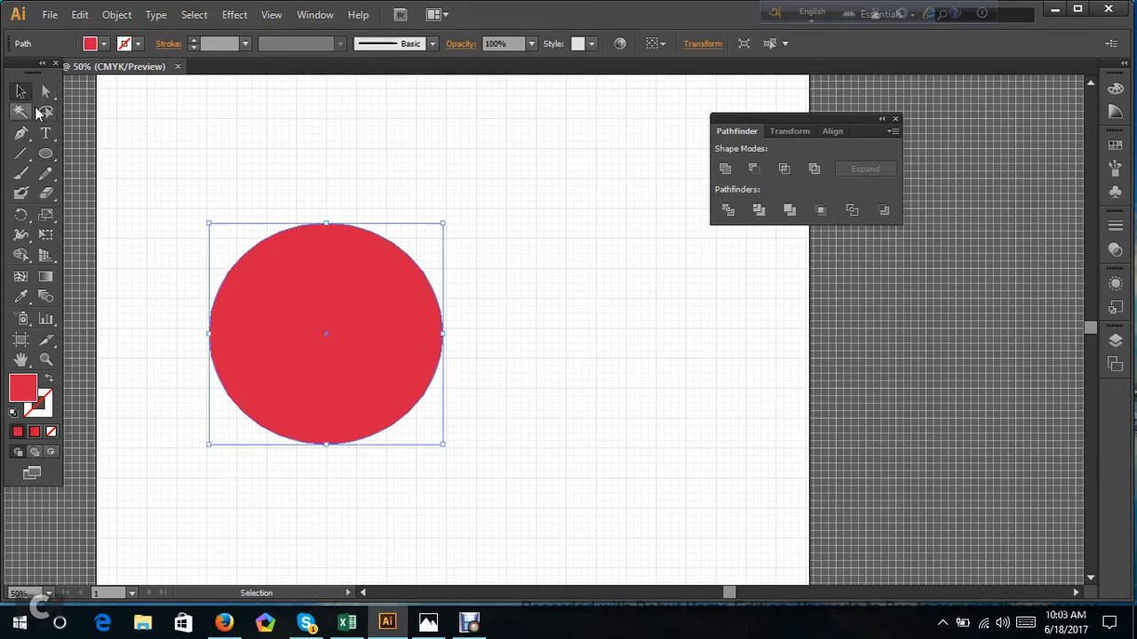
pyautogui.moveTo(343, 294); pyautogui.dragTo(454, 287)
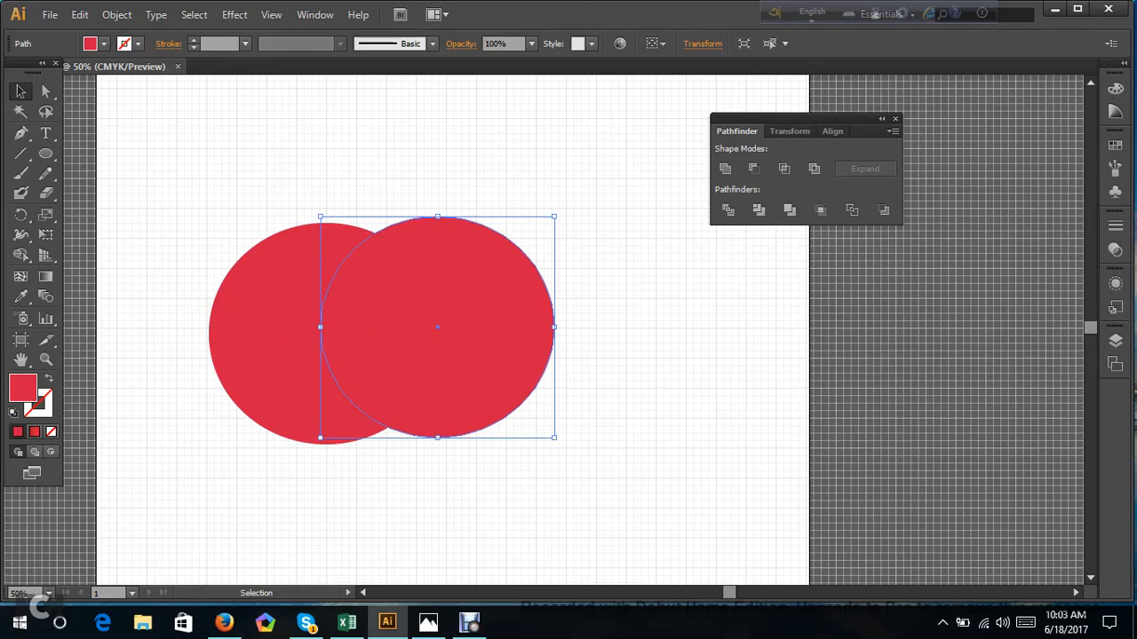
pyautogui.moveTo(456, 296); pyautogui.dragTo(536, 285)
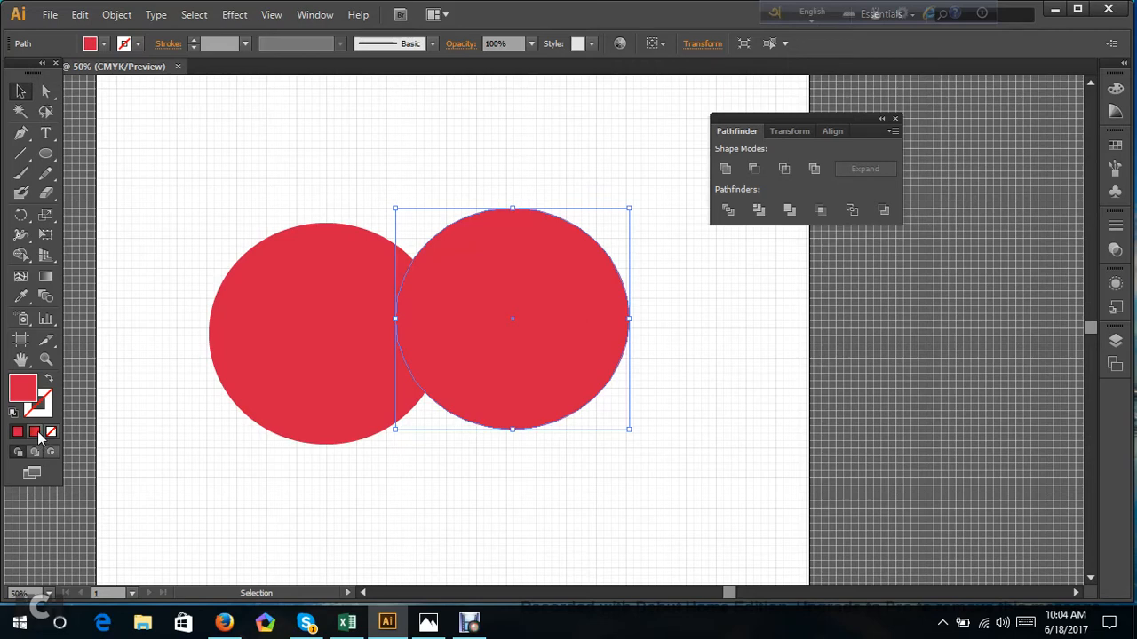
pyautogui.click(34, 433)
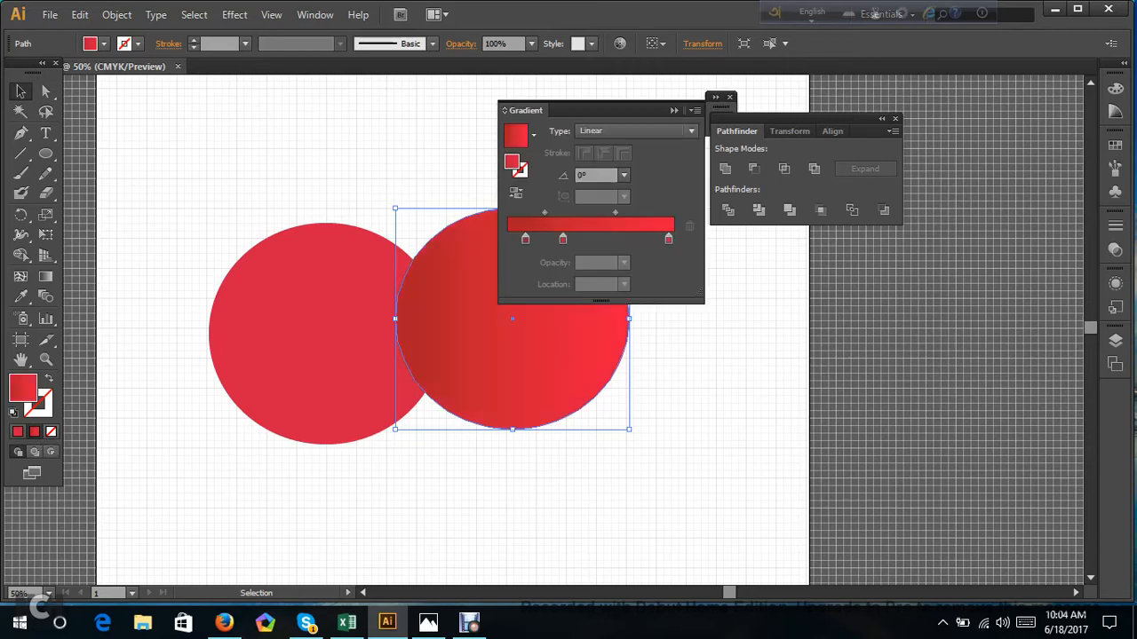
pyautogui.moveTo(591, 110); pyautogui.dragTo(706, 94)
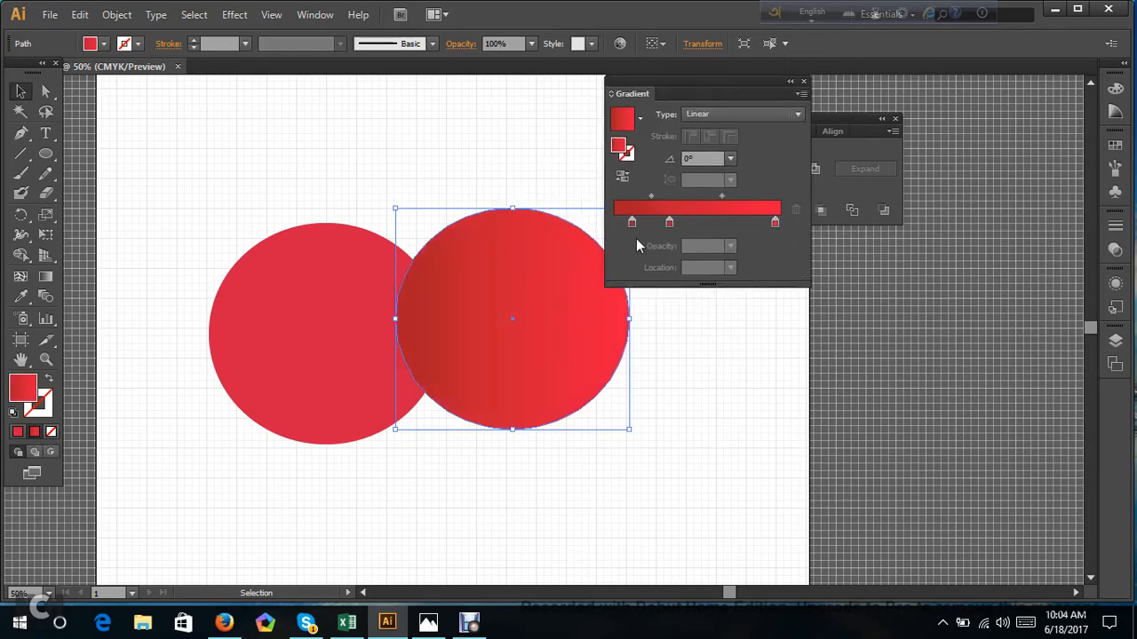
# Draw three small gradient-filled ellipses, one above and two below the large overlapping circles.
pyautogui.click(45, 154)
pyautogui.moveTo(166, 133); pyautogui.dragTo(276, 223)
pyautogui.moveTo(413, 66)
pyautogui.mouseDown()
pyautogui.moveTo(539, 199)
pyautogui.moveTo(440, 66)
pyautogui.mouseUp()
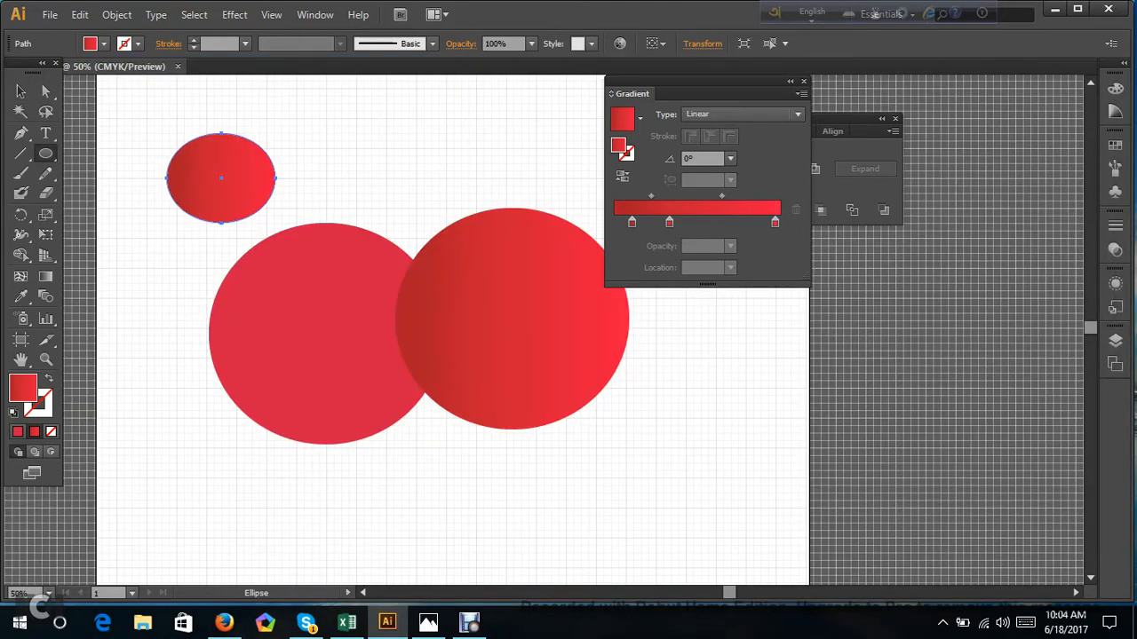
pyautogui.moveTo(136, 481); pyautogui.dragTo(258, 582)
pyautogui.moveTo(378, 494)
pyautogui.mouseDown()
pyautogui.moveTo(501, 592)
pyautogui.moveTo(494, 578)
pyautogui.mouseUp()
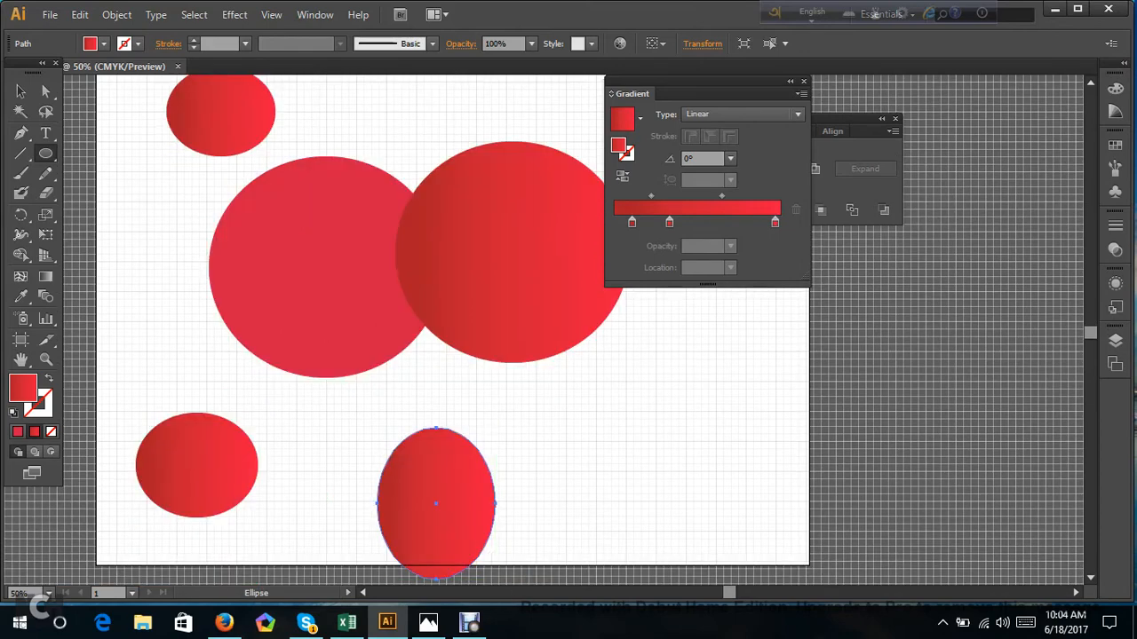
# Undo the three small gradient-filled ellipses.
pyautogui.press('v')
pyautogui.hotkey('ctrl', 'z')
pyautogui.hotkey('ctrl', 'z')
pyautogui.hotkey('ctrl', 'z')
pyautogui.hotkey('ctrl', 'z')
pyautogui.hotkey('ctrl', 'z')
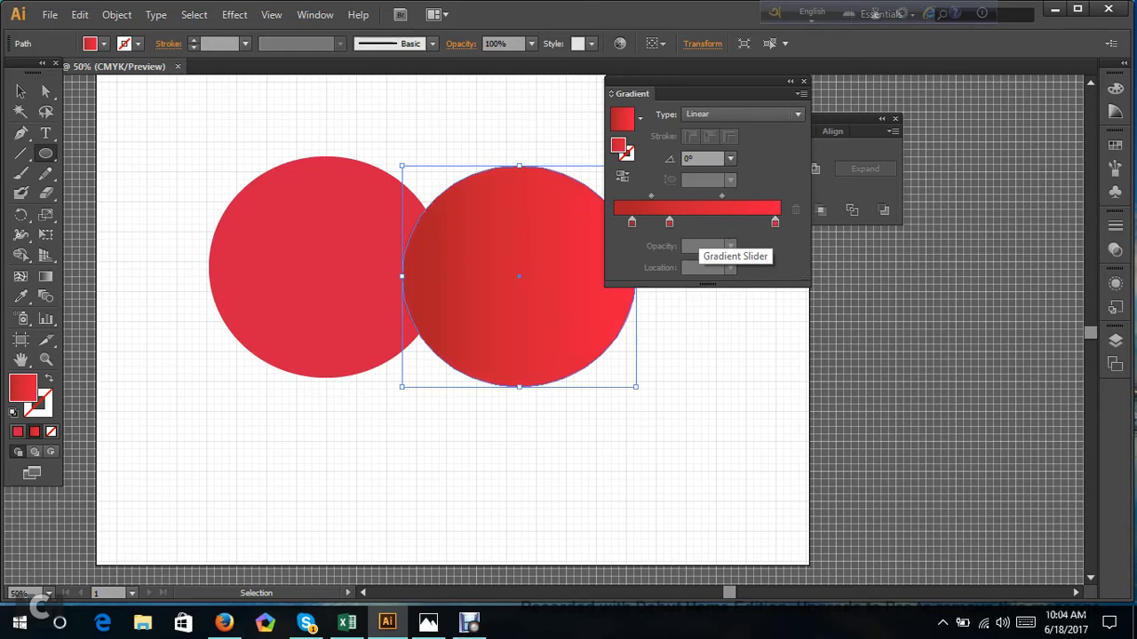
# Change the gradient's end stop to purple on the right-hand circle.
pyautogui.doubleClick(775, 223)
pyautogui.click(692, 286)
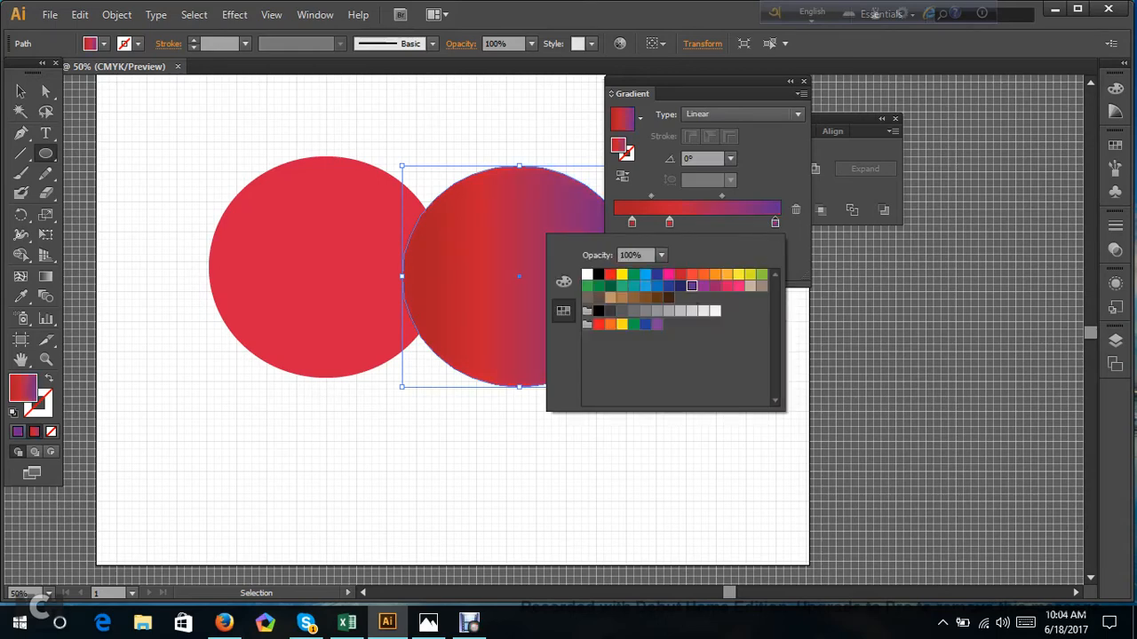
pyautogui.click(45, 92)
pyautogui.click(204, 145)
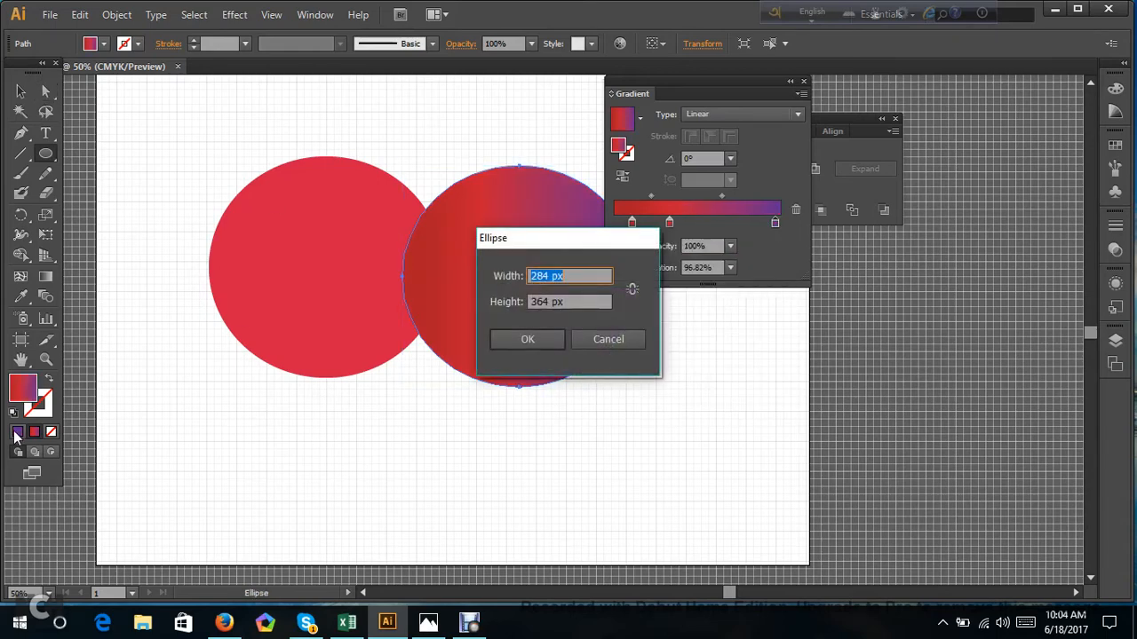
pyautogui.click(609, 339)
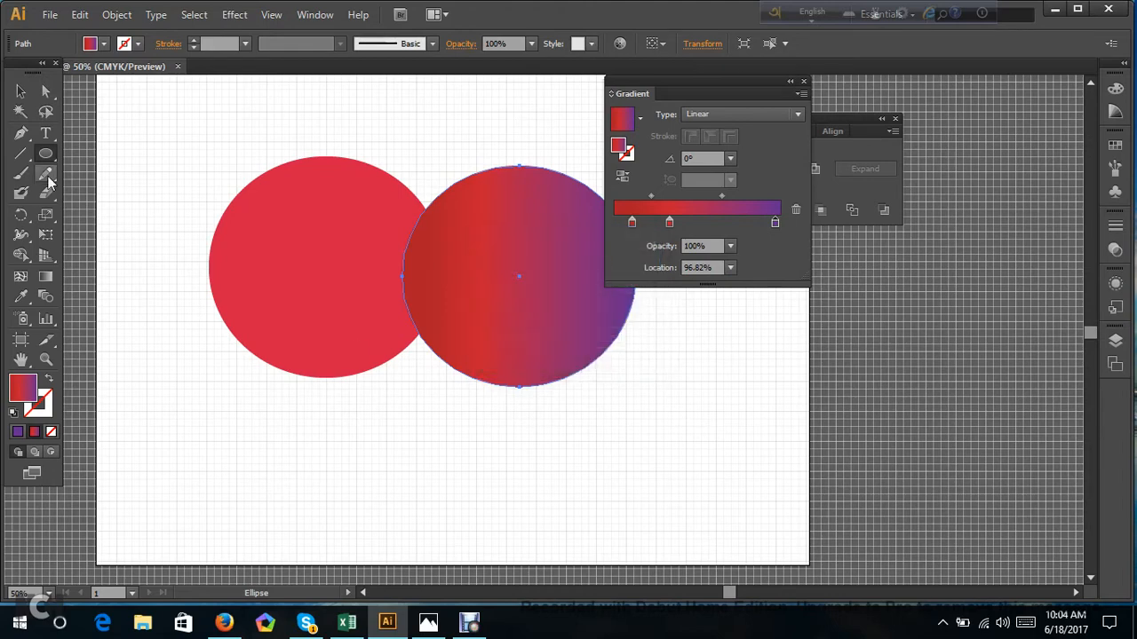
# Draw five small red-to-purple gradient ellipses around the two large circles.
pyautogui.moveTo(107, 127); pyautogui.dragTo(208, 217)
pyautogui.moveTo(158, 369); pyautogui.dragTo(256, 490)
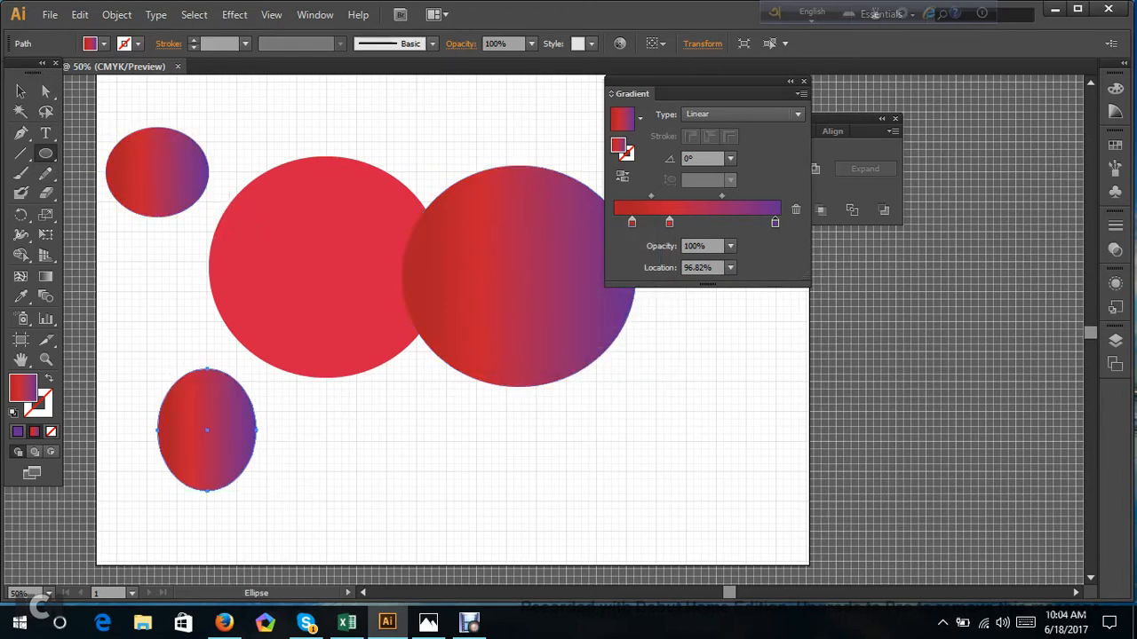
pyautogui.moveTo(373, 436); pyautogui.dragTo(484, 526)
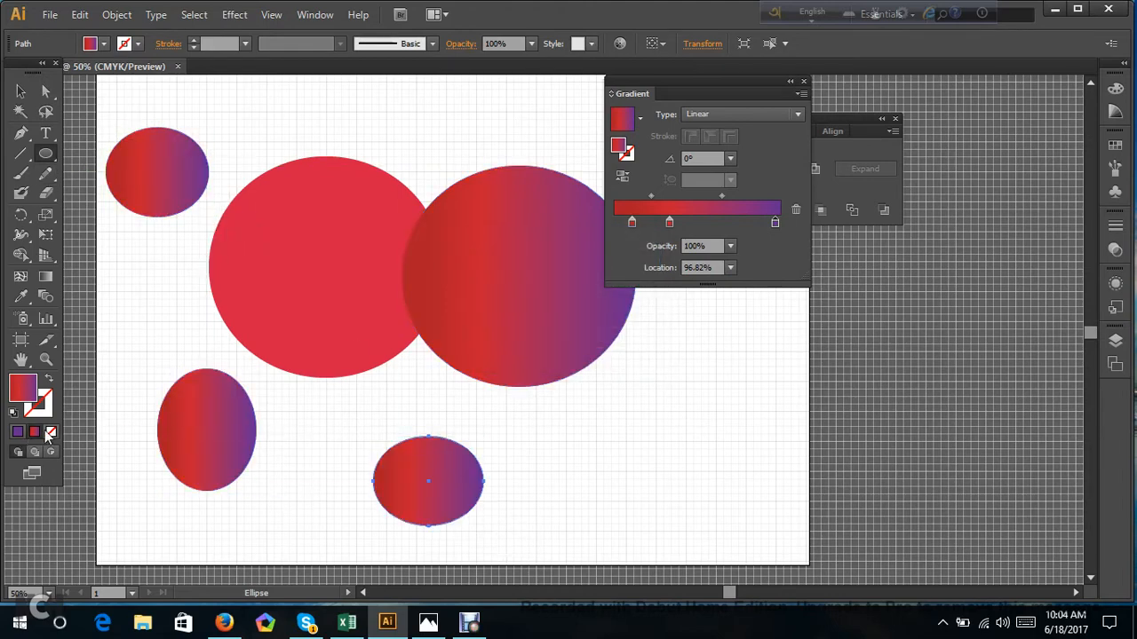
pyautogui.moveTo(578, 426); pyautogui.dragTo(709, 533)
pyautogui.moveTo(723, 343); pyautogui.dragTo(793, 455)
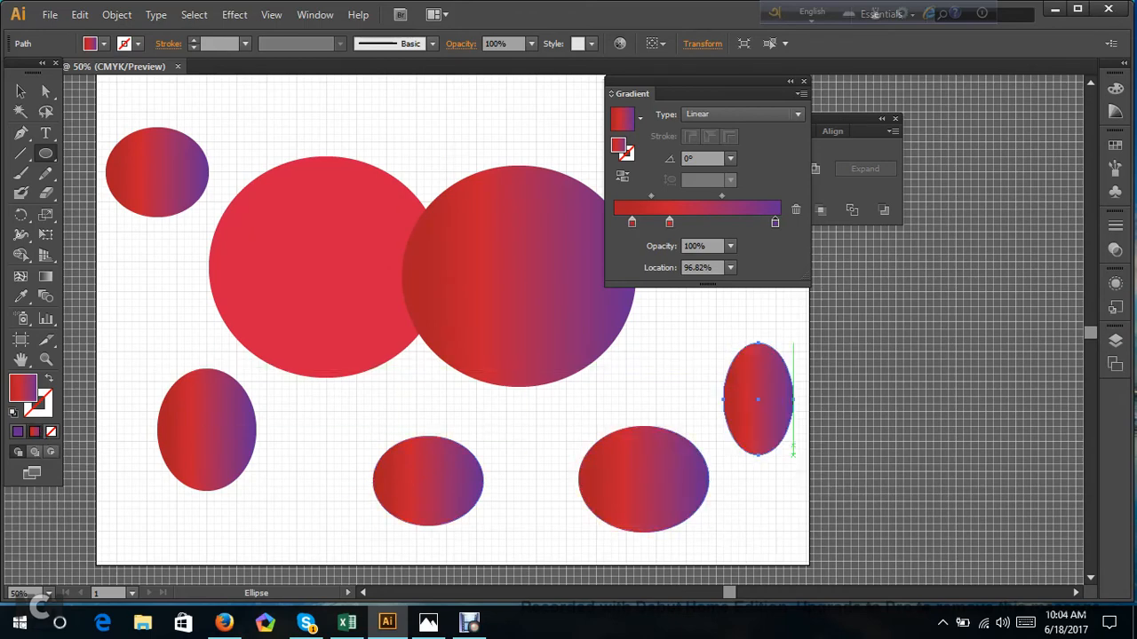
# Select all the circles and ellipses on the artboard and delete them.
pyautogui.click(46, 90)
pyautogui.moveTo(98, 100); pyautogui.dragTo(908, 483)
pyautogui.press('Delete')
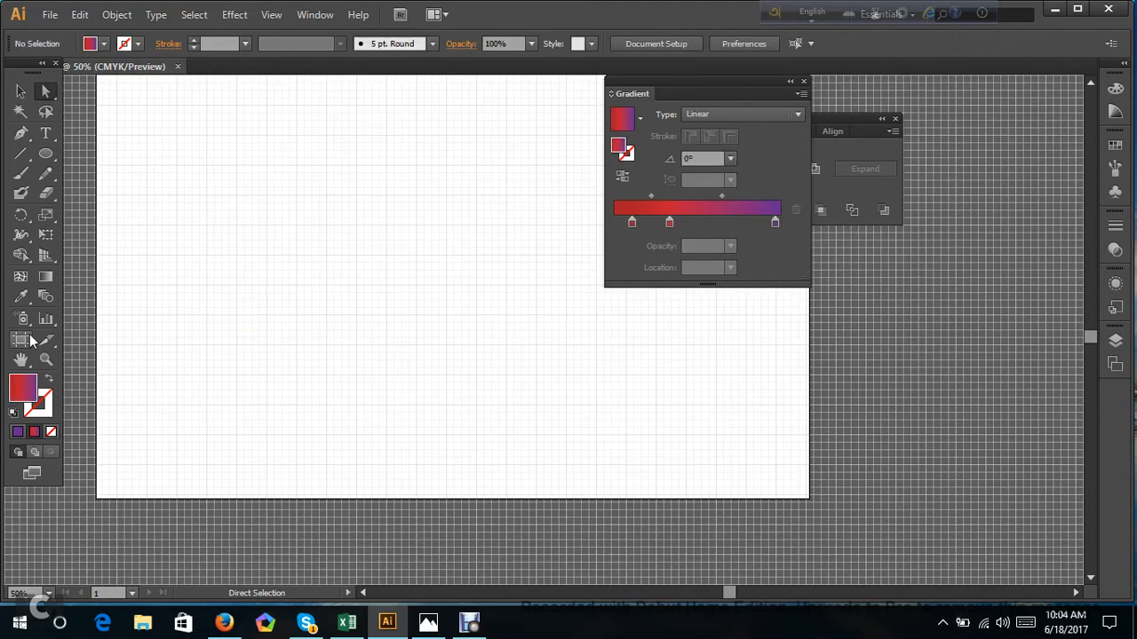
# Switch the fill to solid purple and draw a nearly circular ellipse on the left part of the artboard.
pyautogui.click(17, 431)
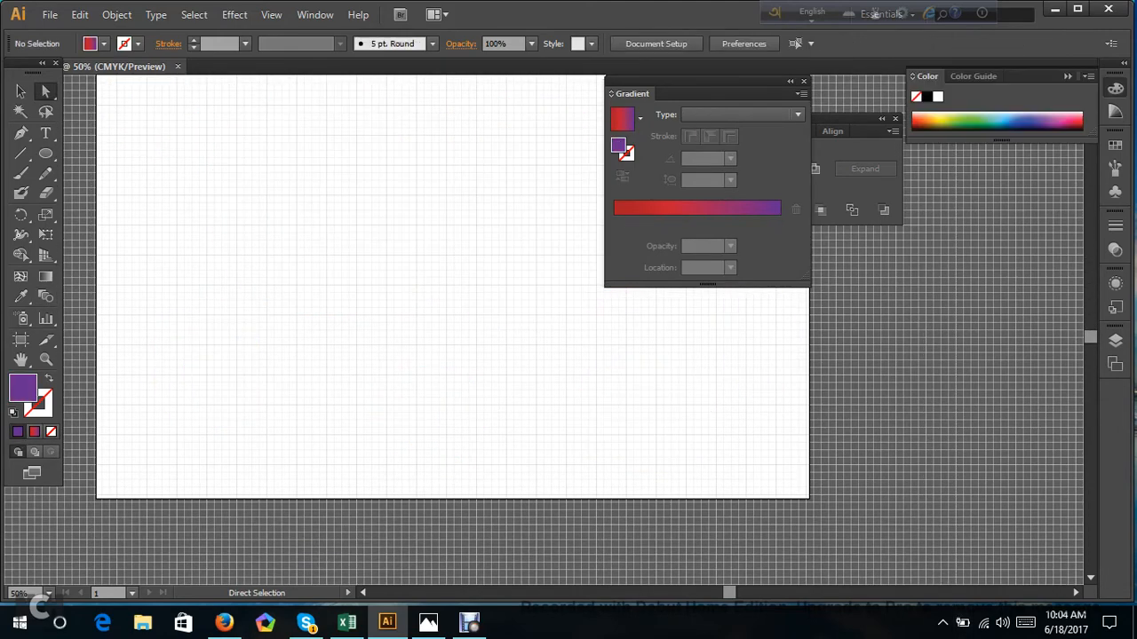
pyautogui.scroll(3, 444, 355)
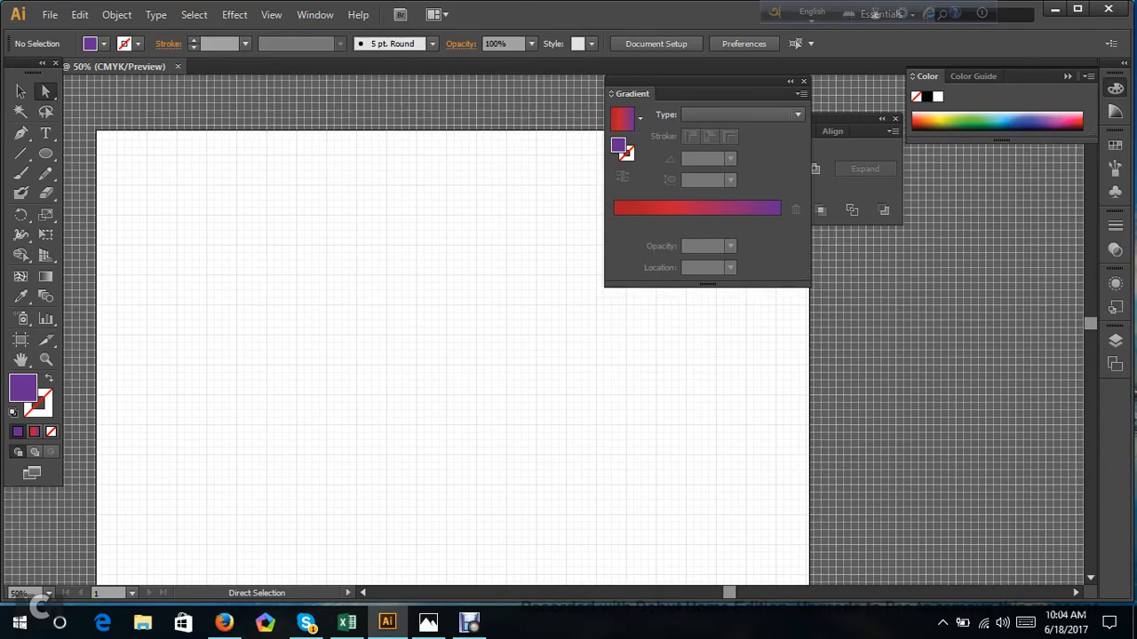
pyautogui.click(54, 153)
pyautogui.moveTo(145, 241); pyautogui.dragTo(324, 414)
# Duplicate the purple circle twice and place the copies so each overlaps the previous one toward the right.
pyautogui.click(46, 90)
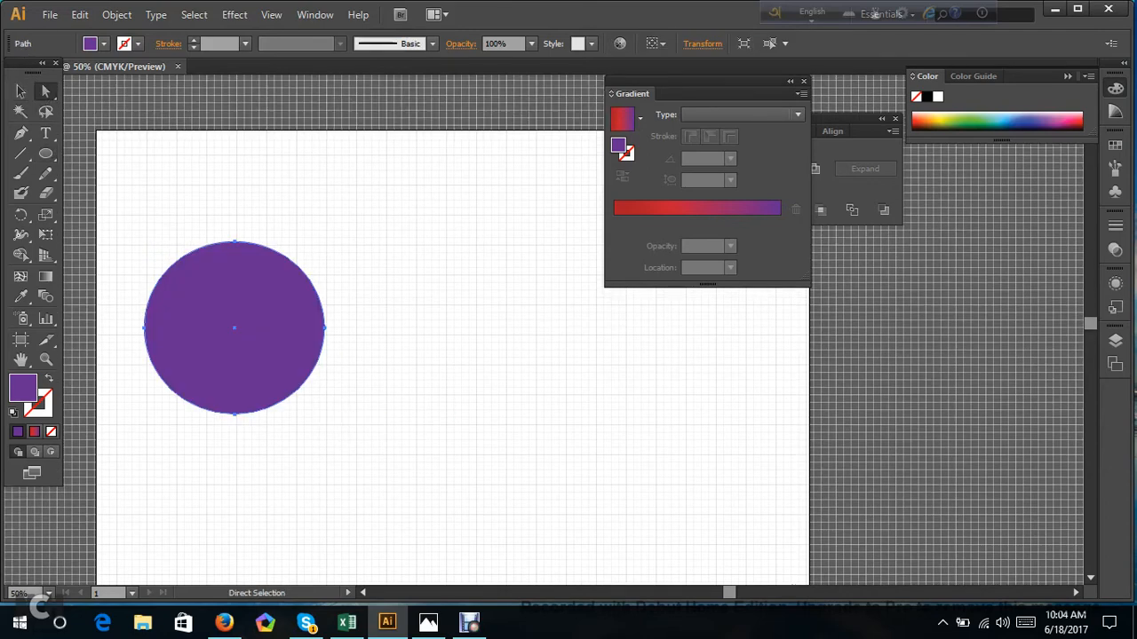
pyautogui.keyDown('alt'); pyautogui.moveTo(229, 338); pyautogui.dragTo(464, 451); pyautogui.keyUp('alt')
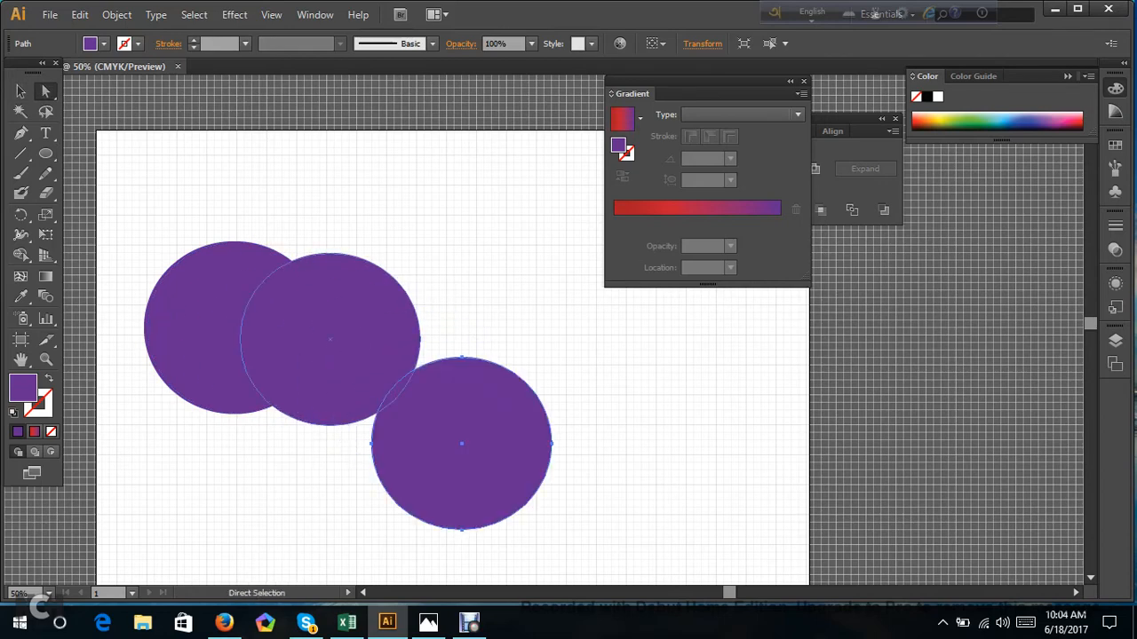
pyautogui.moveTo(332, 346); pyautogui.dragTo(348, 308)
pyautogui.moveTo(449, 464); pyautogui.dragTo(441, 395)
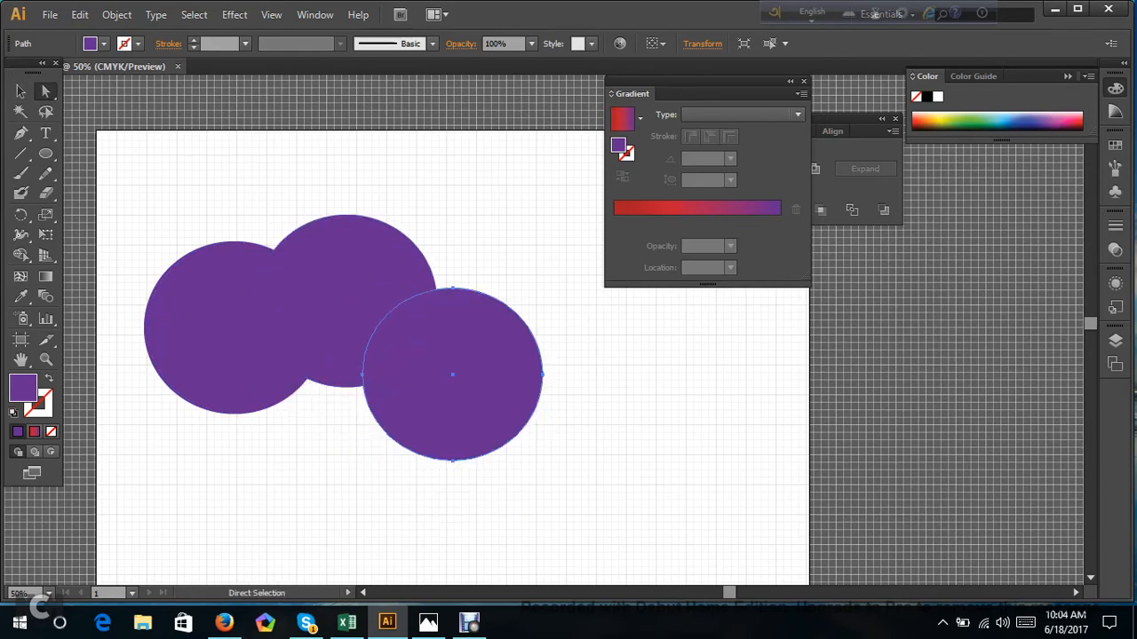
# Recolour the circles with swatches: blue for the right one, pink for the middle one and orange for the left one.
pyautogui.click(1115, 145)
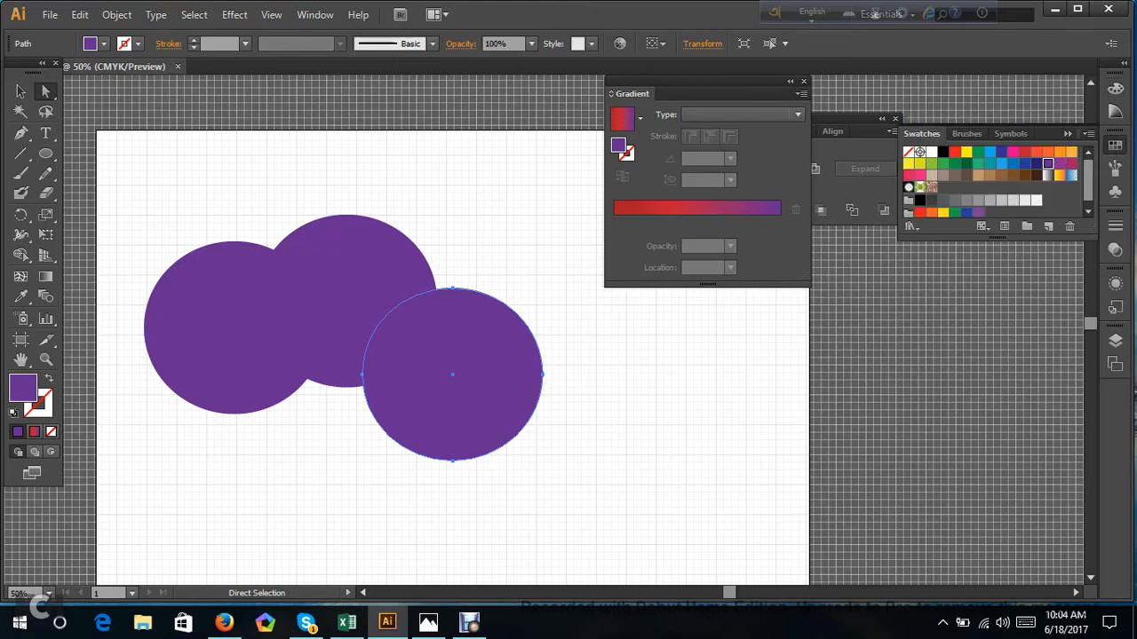
pyautogui.click(989, 151)
pyautogui.click(350, 257)
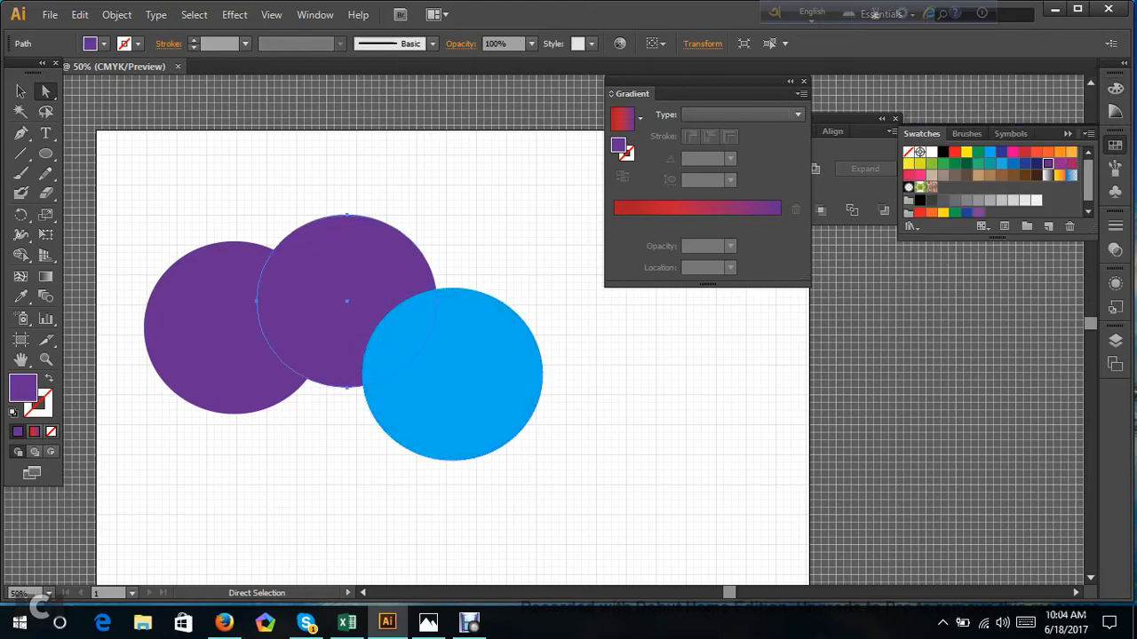
pyautogui.click(1012, 151)
pyautogui.click(205, 293)
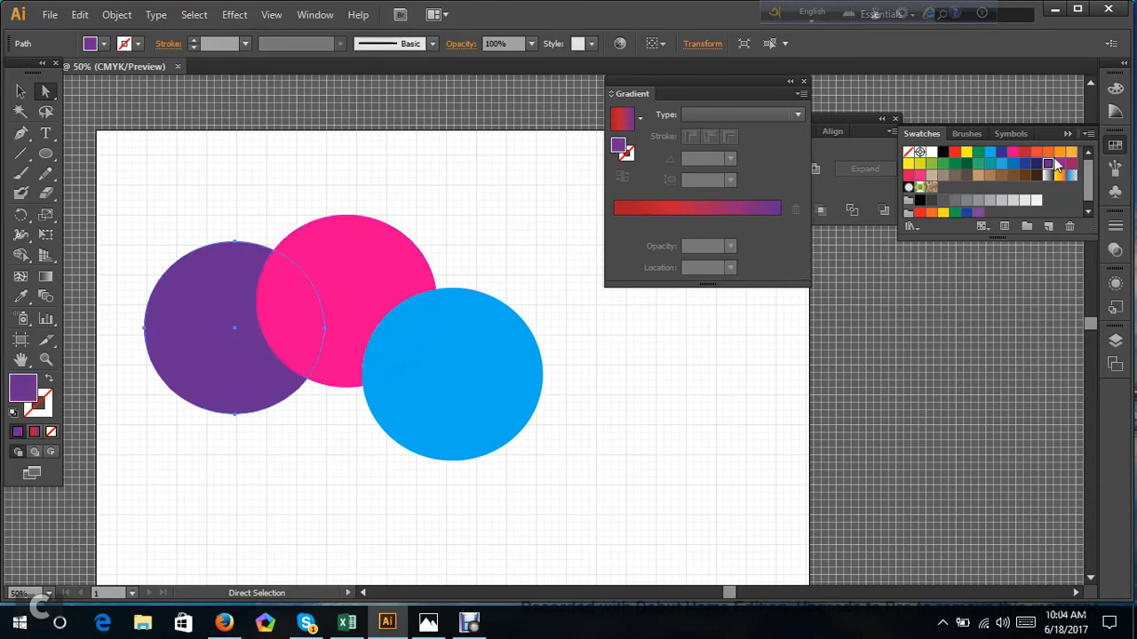
pyautogui.click(1059, 152)
pyautogui.click(692, 373)
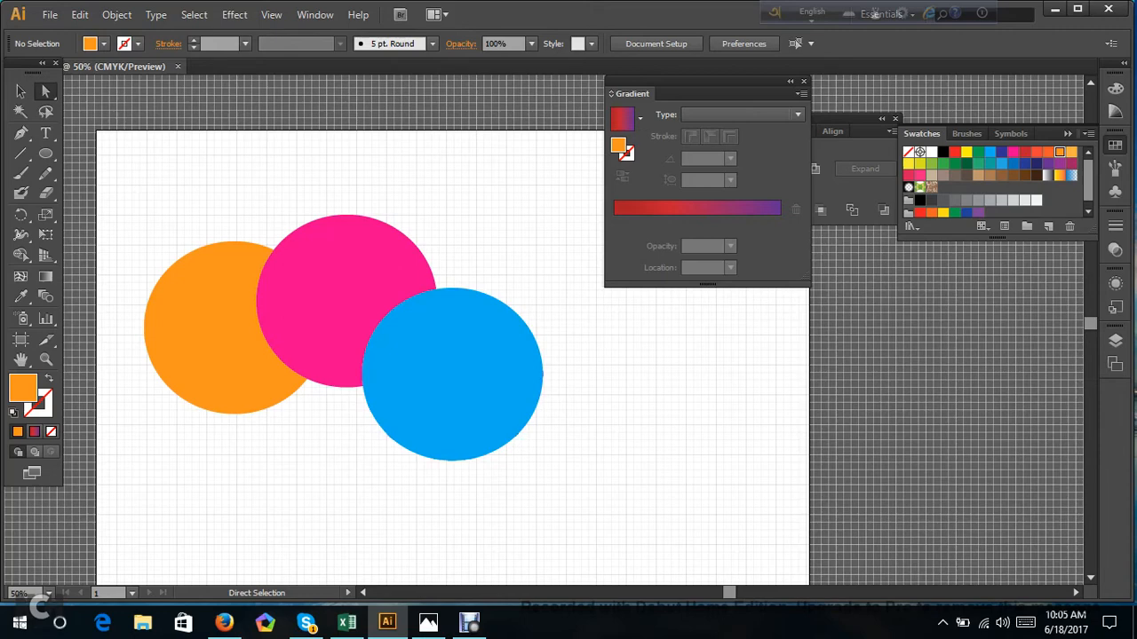
# Move the blue, pink and orange circles into a roughly level, overlapping horizontal row.
pyautogui.moveTo(498, 418); pyautogui.dragTo(512, 361)
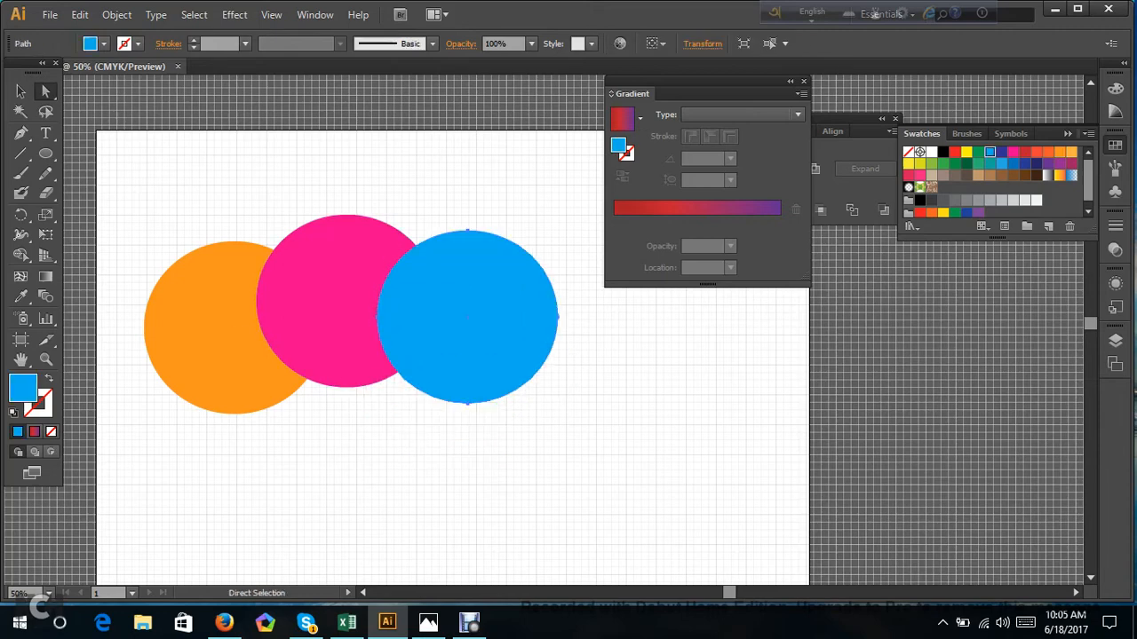
pyautogui.moveTo(342, 302); pyautogui.dragTo(311, 322)
pyautogui.click(233, 330)
pyautogui.moveTo(480, 332); pyautogui.dragTo(474, 343)
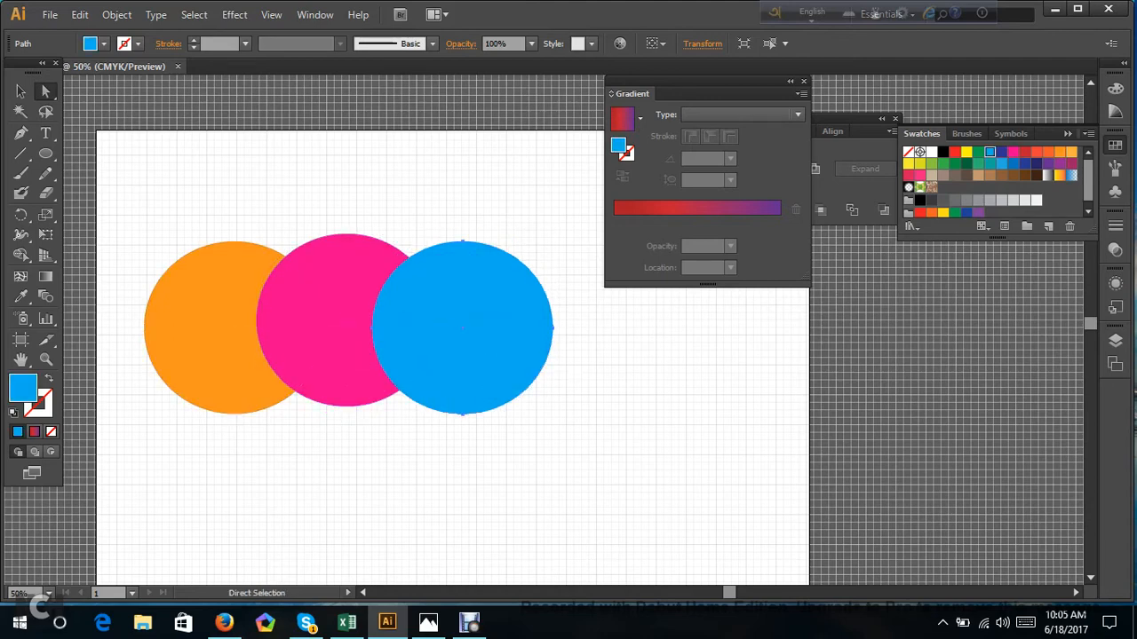
pyautogui.moveTo(218, 320); pyautogui.dragTo(219, 313)
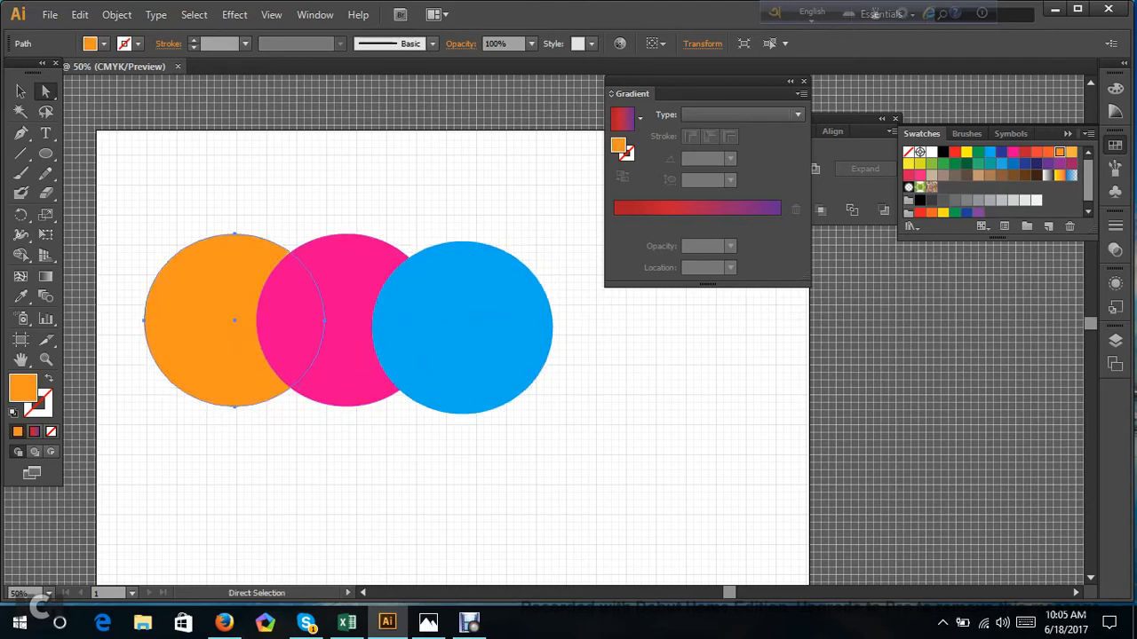
# Select all three circles, move the Gradient panel off the artboard and place the Pathfinder panel beside the circles.
pyautogui.click(233, 461)
pyautogui.moveTo(135, 188); pyautogui.dragTo(634, 491)
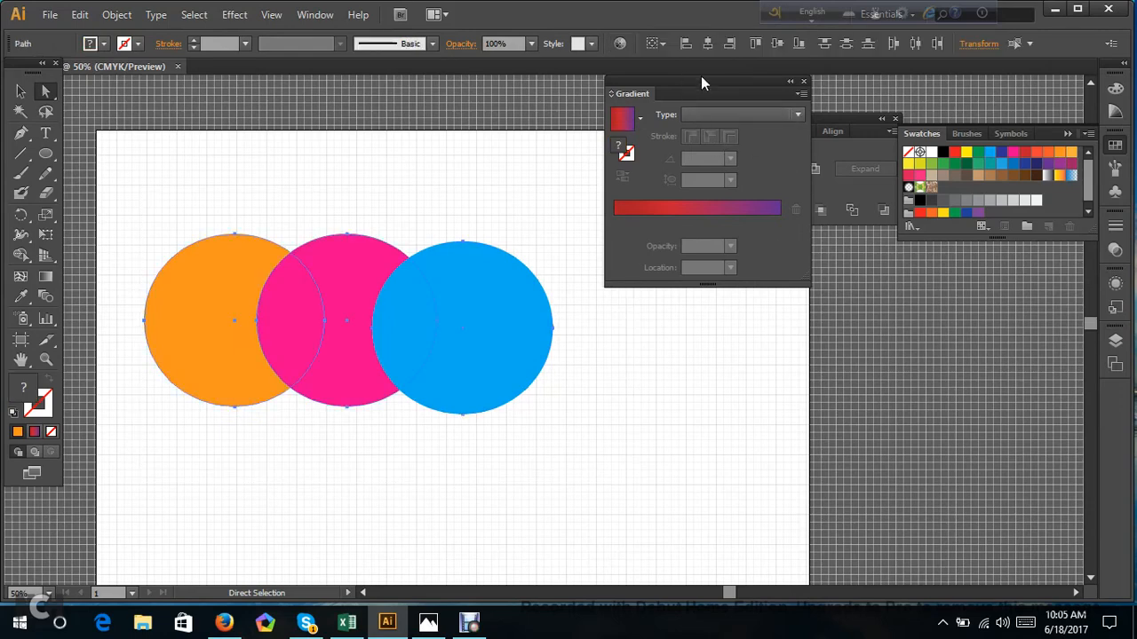
pyautogui.moveTo(706, 84); pyautogui.dragTo(1030, 281)
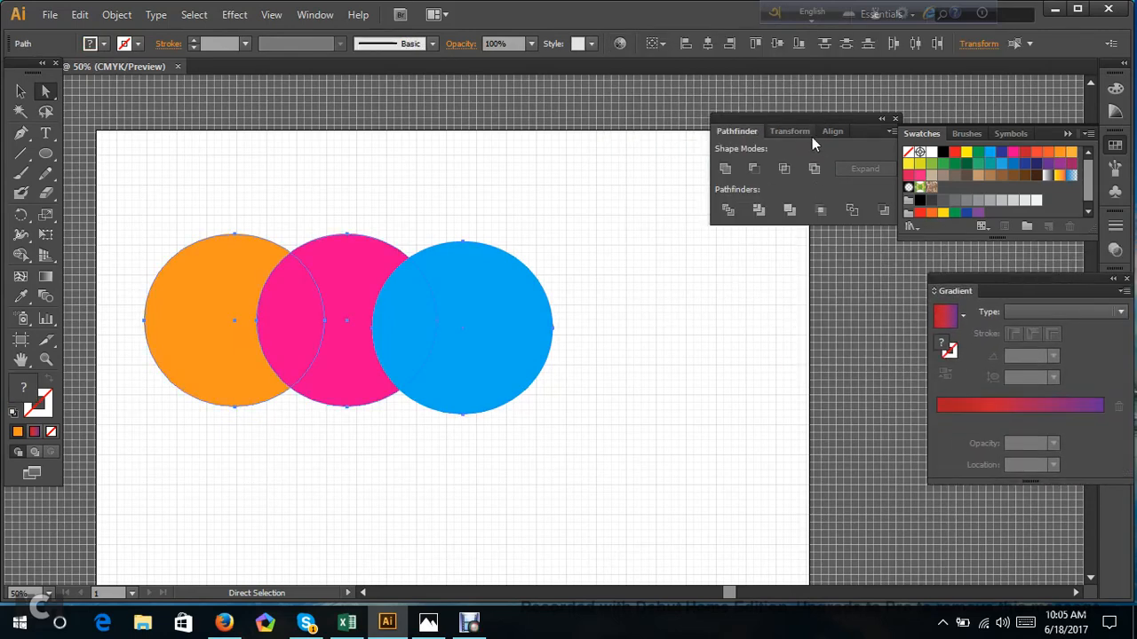
pyautogui.moveTo(812, 118); pyautogui.dragTo(695, 189)
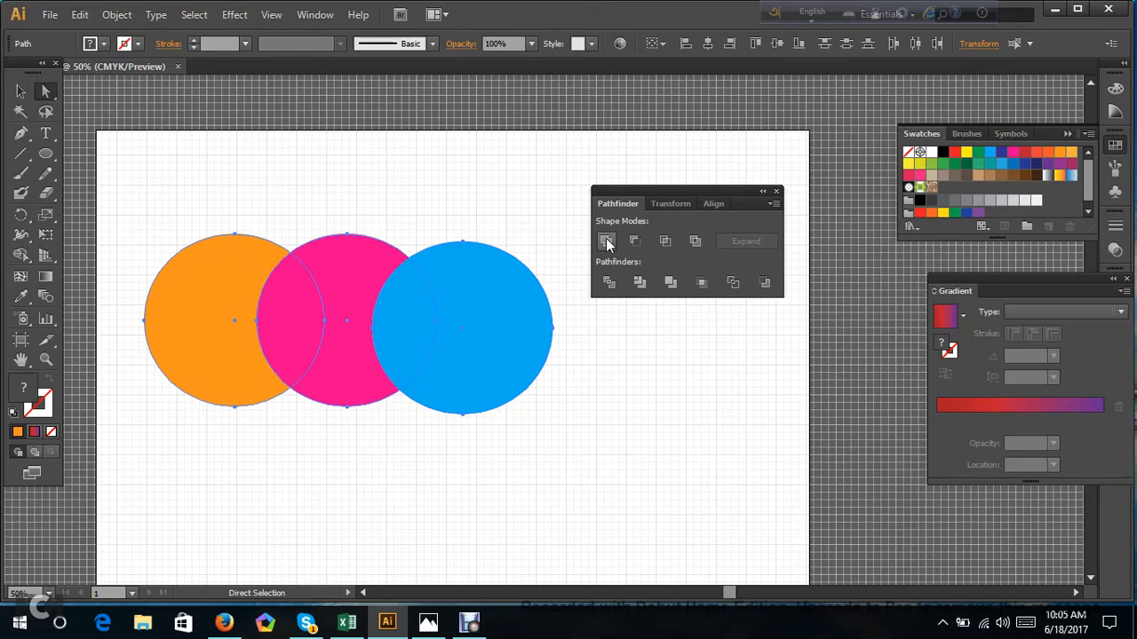
# Try uniting the three selected circles into one shape, move the merged shape, and undo back to the separate circles.
pyautogui.click(606, 242)
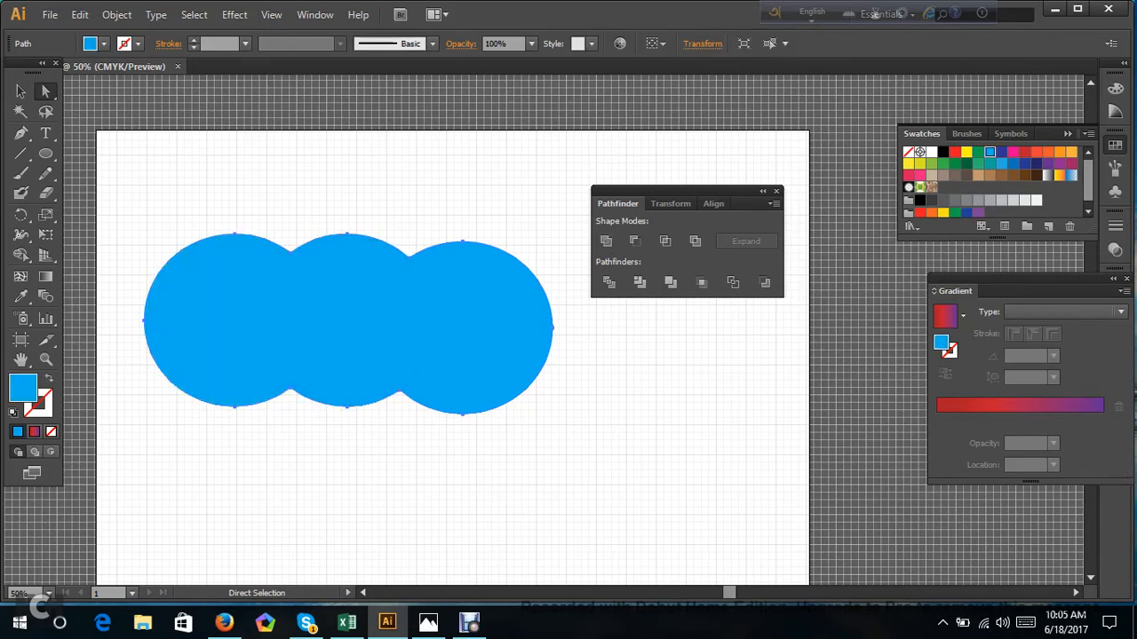
pyautogui.moveTo(502, 327); pyautogui.dragTo(545, 400)
pyautogui.moveTo(544, 400); pyautogui.dragTo(518, 358)
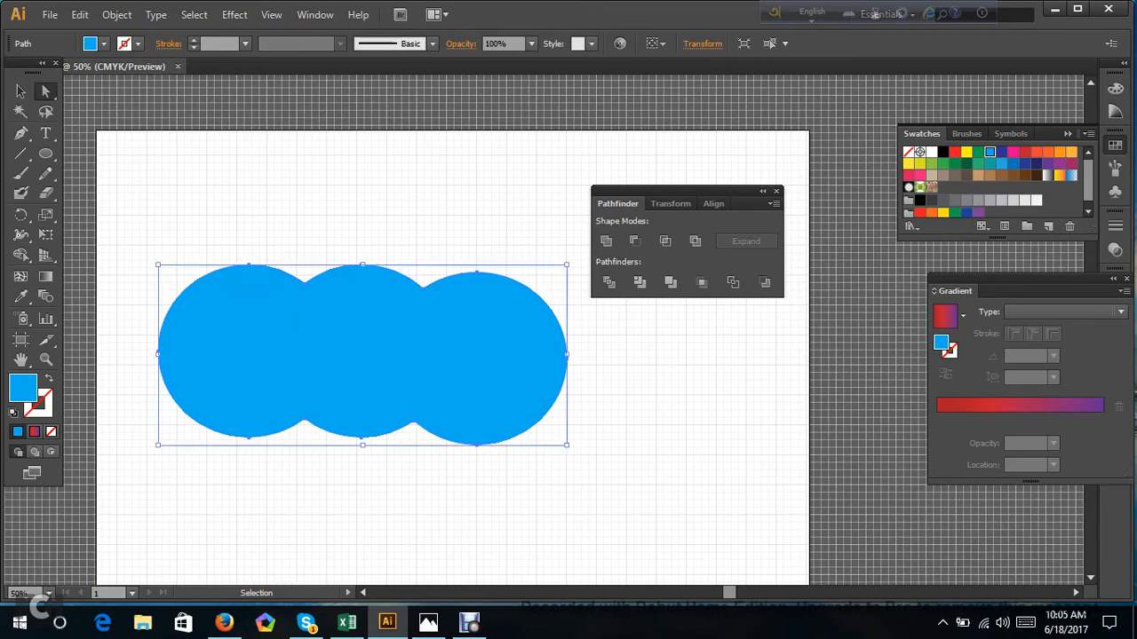
pyautogui.hotkey('ctrl', 'z')
pyautogui.hotkey('ctrl', 'z')
pyautogui.hotkey('ctrl', 'z')
pyautogui.hotkey('ctrl', 'z')
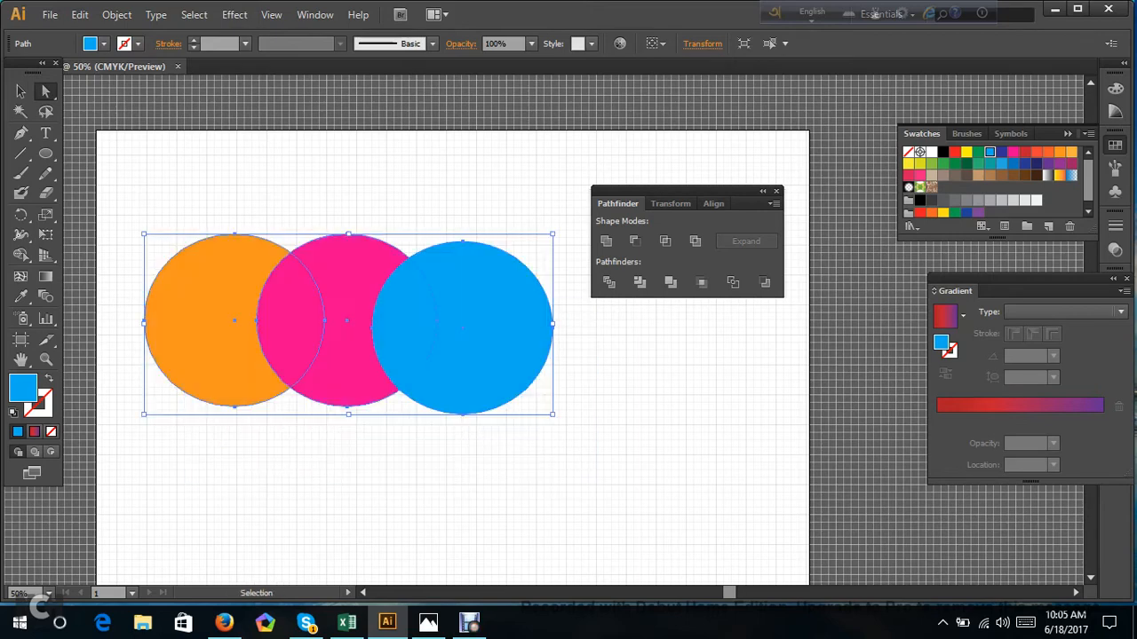
# Spread the blue, pink and orange circles slightly apart horizontally, with each still overlapping its neighbour.
pyautogui.click(557, 373)
pyautogui.click(464, 320)
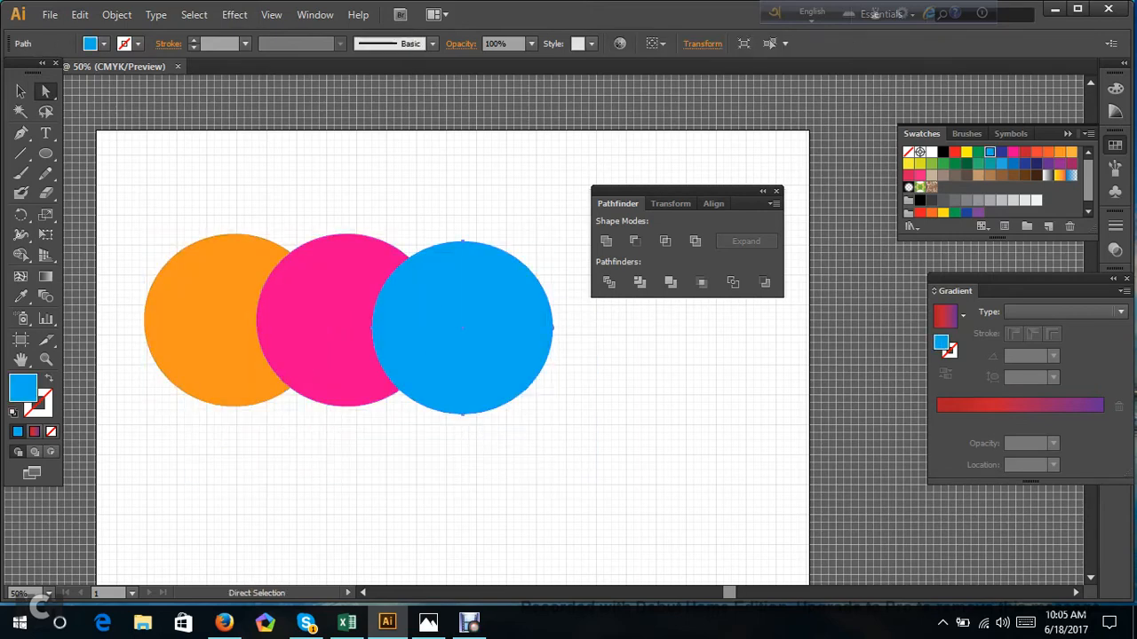
pyautogui.moveTo(463, 319); pyautogui.dragTo(501, 325)
pyautogui.moveTo(396, 284); pyautogui.dragTo(396, 243)
pyautogui.moveTo(243, 309); pyautogui.dragTo(311, 300)
pyautogui.moveTo(245, 239); pyautogui.dragTo(223, 322)
# Unite all three circles into one shape and inspect an anchor point where two of the circle outlines meet.
pyautogui.moveTo(135, 199); pyautogui.dragTo(602, 439)
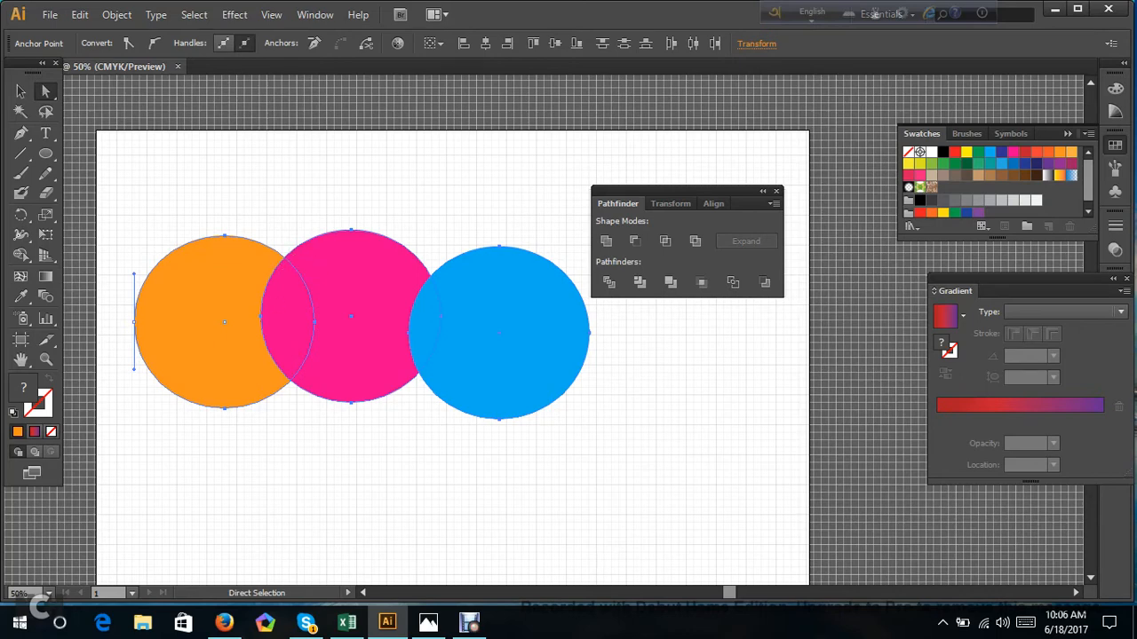
pyautogui.click(607, 241)
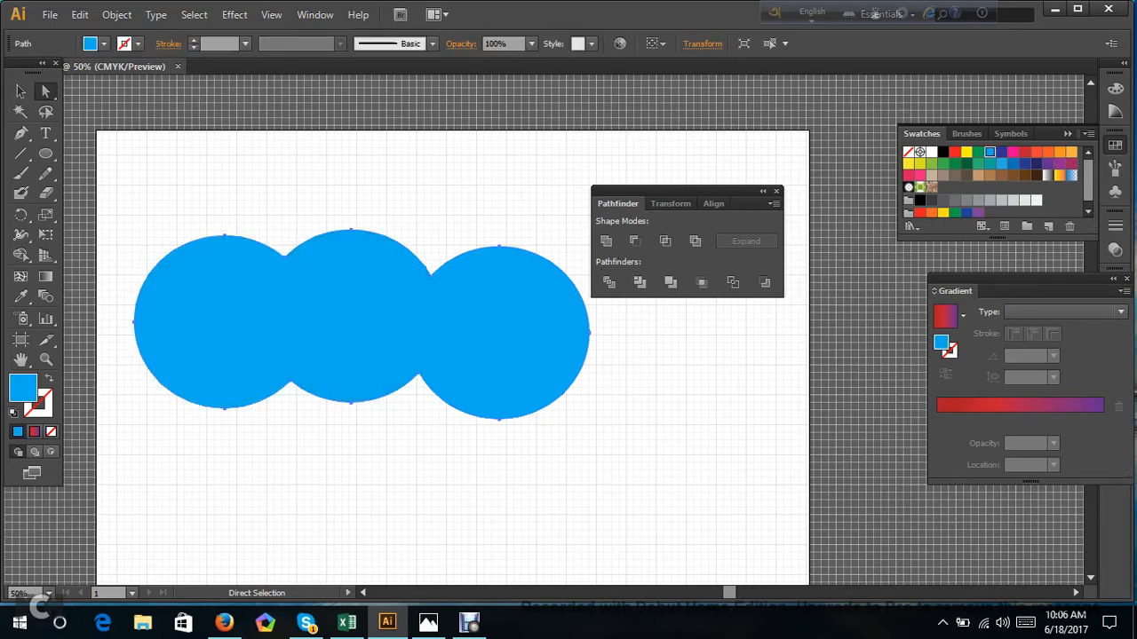
pyautogui.hotkey('ctrl', 'shift', 'a')
pyautogui.click(285, 257)
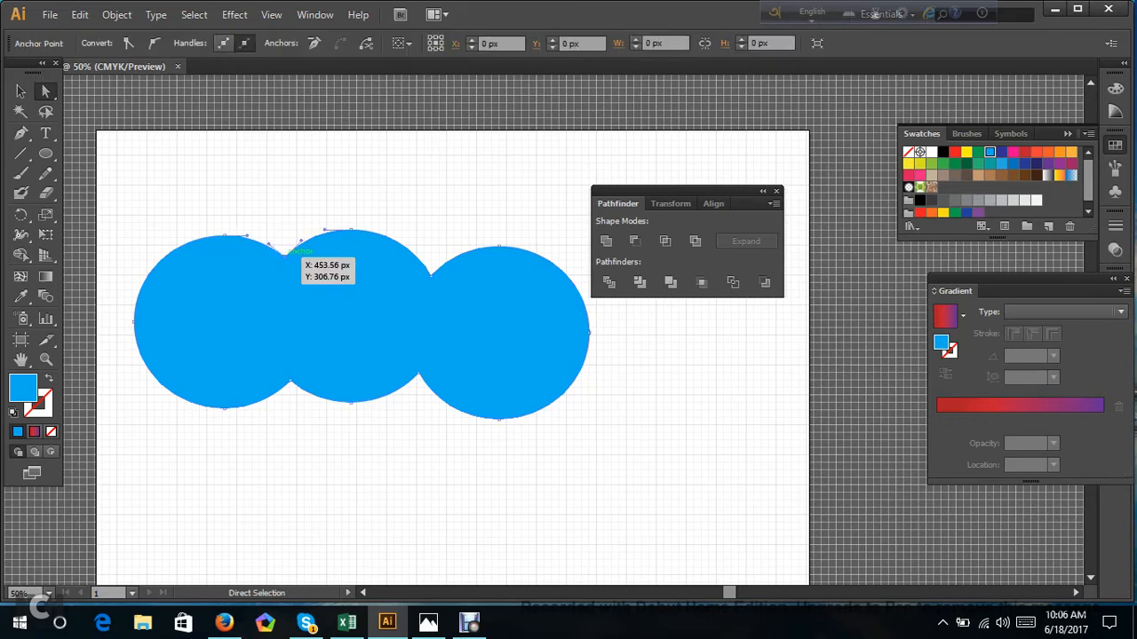
pyautogui.click(307, 288)
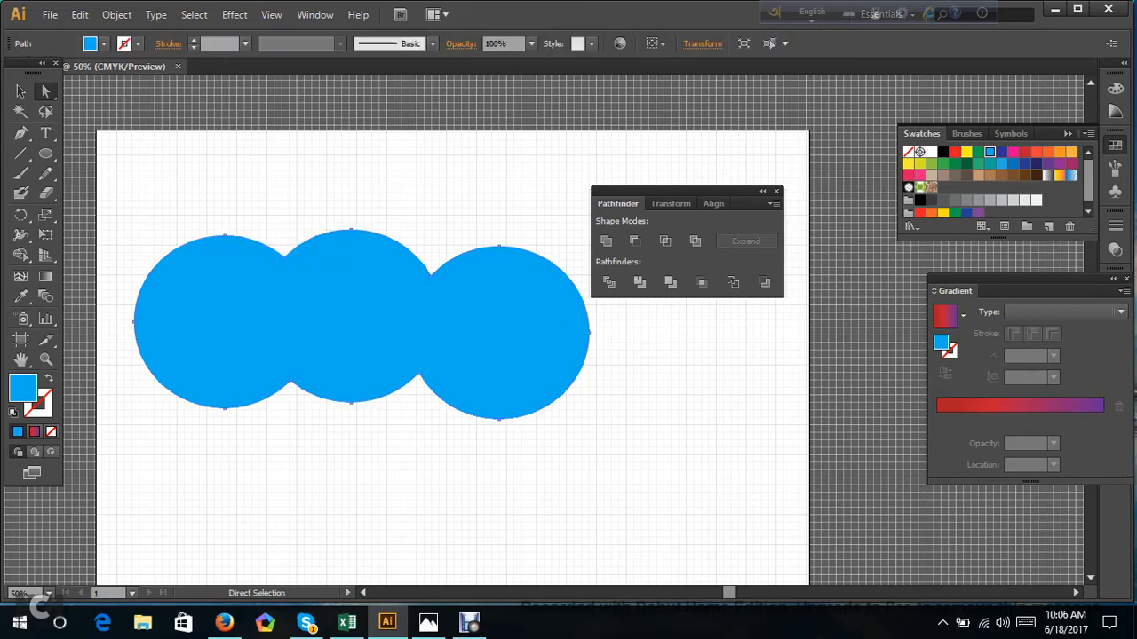
# Undo the merge of the circles and the latest moves of the pink and orange circles.
pyautogui.moveTo(128, 189); pyautogui.dragTo(633, 430)
pyautogui.click(633, 444)
pyautogui.click(426, 329)
pyautogui.hotkey('ctrl', 'z')
pyautogui.hotkey('ctrl', 'z')
pyautogui.hotkey('ctrl', 'z')
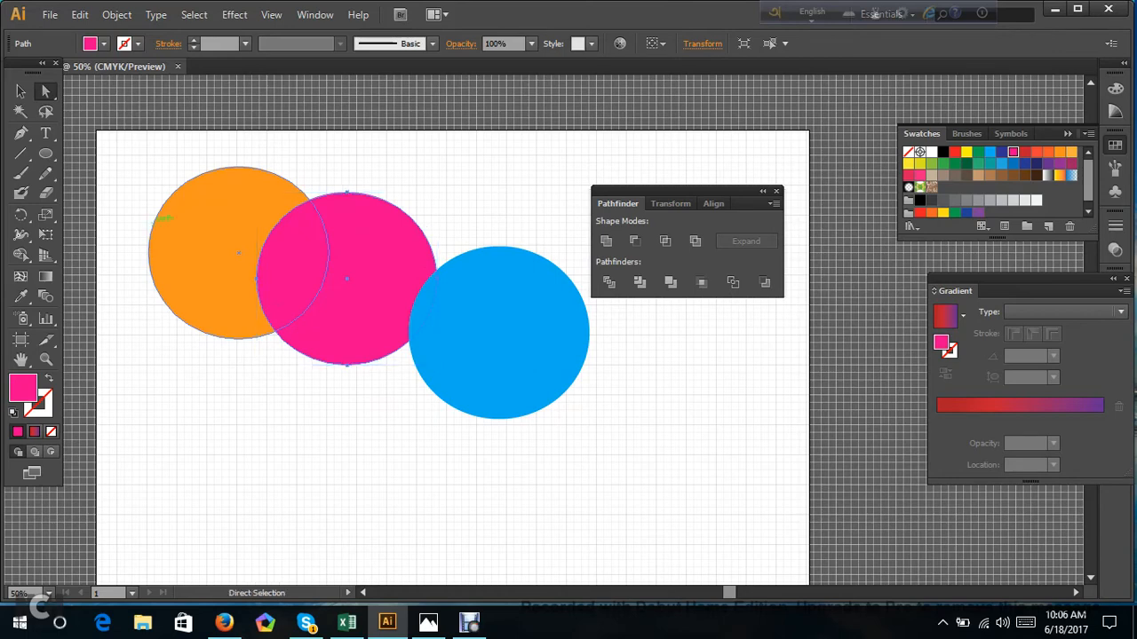
# Move the orange, pink and blue circles down into a roughly level, overlapping horizontal row.
pyautogui.moveTo(188, 219); pyautogui.dragTo(179, 318)
pyautogui.moveTo(299, 315); pyautogui.dragTo(310, 389)
pyautogui.moveTo(475, 343); pyautogui.dragTo(450, 370)
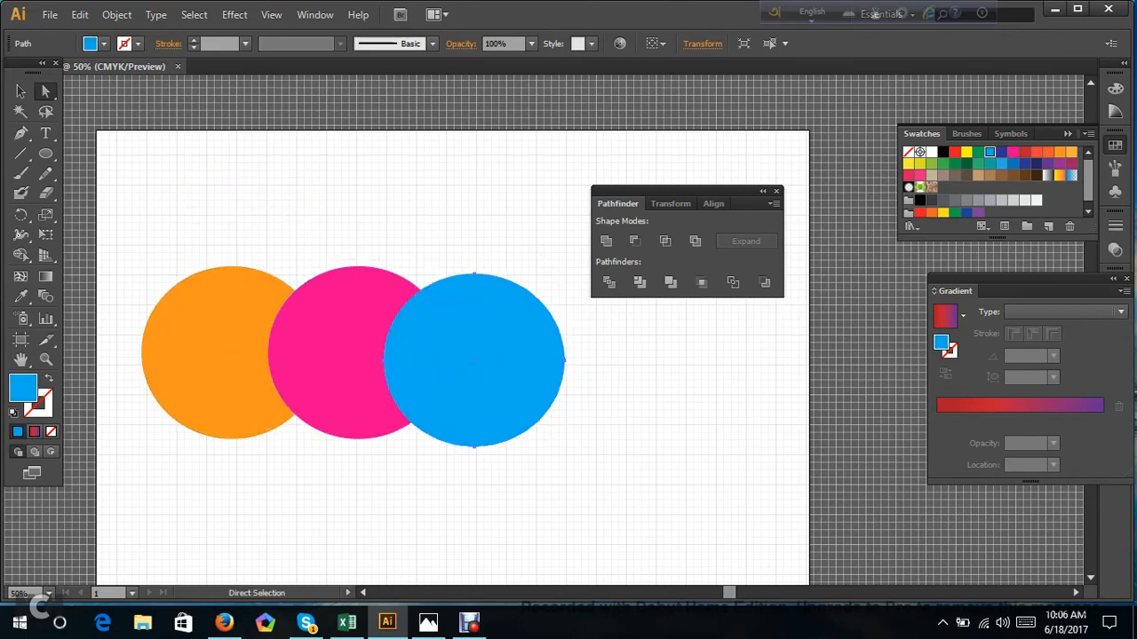
# Select all three circles, try Minus Front on them, and undo the subtraction.
pyautogui.hotkey('ctrl', 'shift', 'a')
pyautogui.moveTo(129, 206); pyautogui.dragTo(566, 493)
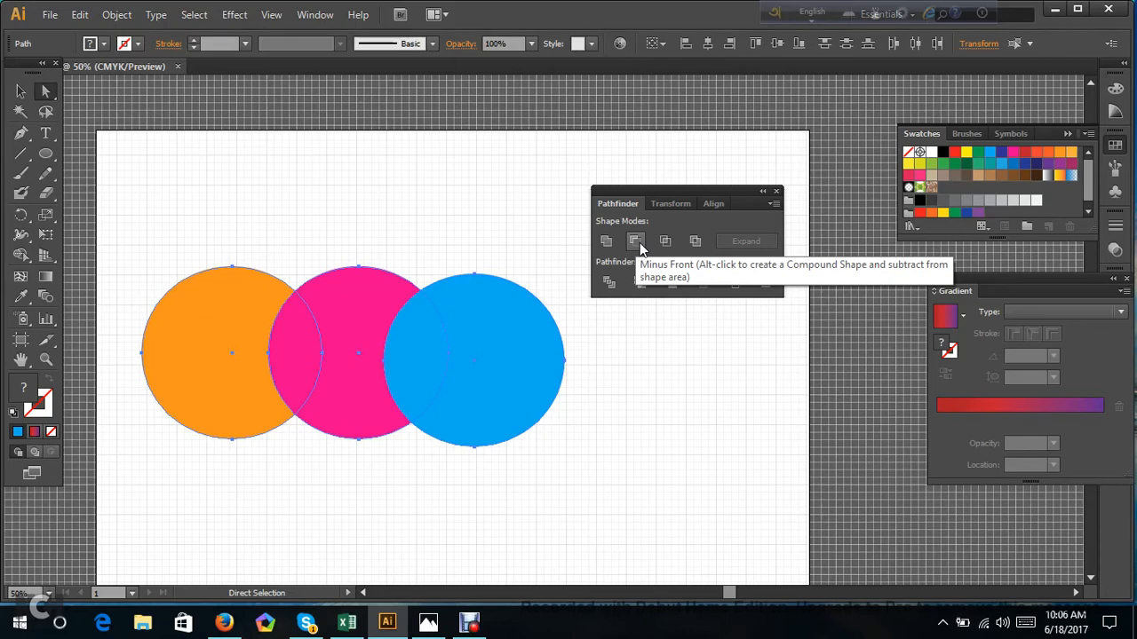
pyautogui.click(636, 242)
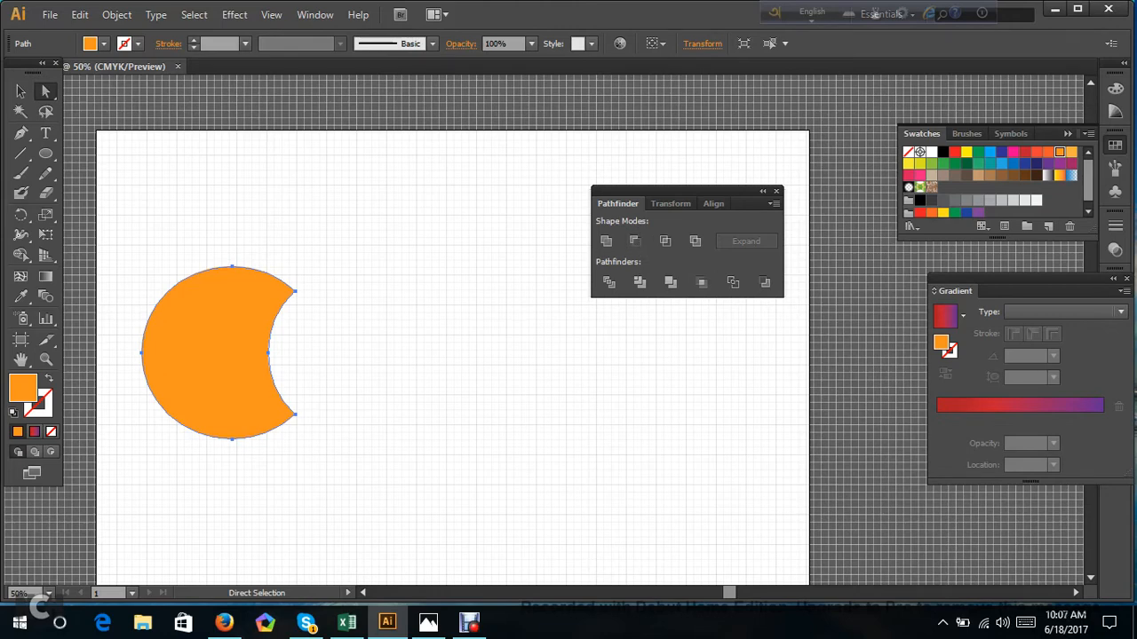
pyautogui.hotkey('ctrl', 'z')
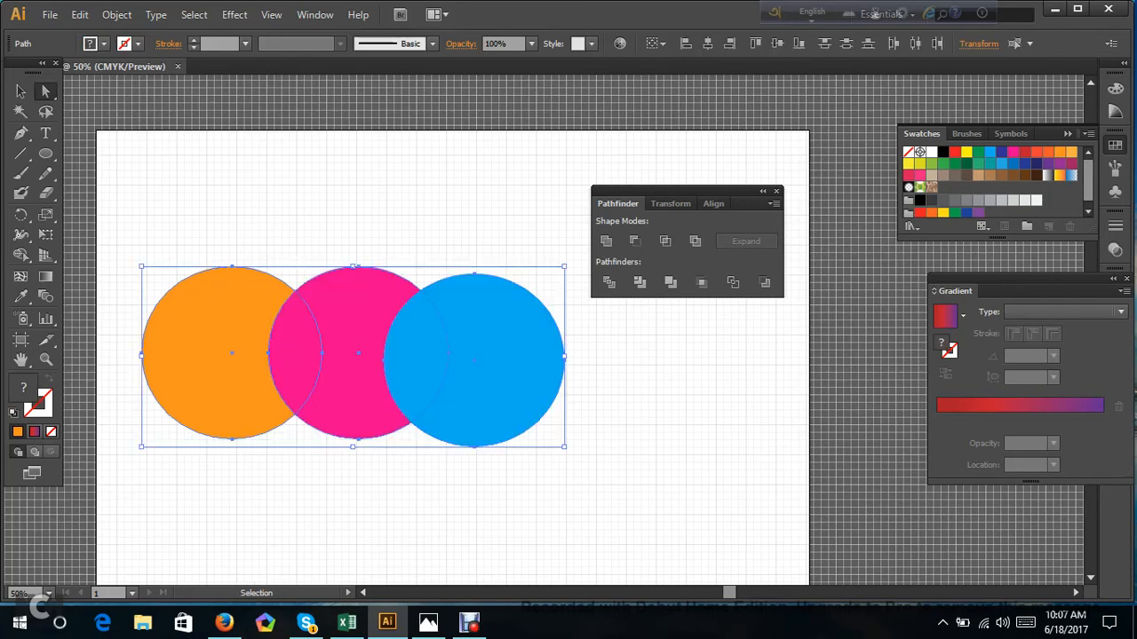
# Move the pink and blue circles away from the orange one, with blue covering most of the pink circle.
pyautogui.click(391, 497)
pyautogui.moveTo(355, 381); pyautogui.dragTo(406, 422)
pyautogui.moveTo(506, 364); pyautogui.dragTo(600, 390)
pyautogui.moveTo(435, 384); pyautogui.dragTo(479, 378)
pyautogui.moveTo(577, 383); pyautogui.dragTo(514, 386)
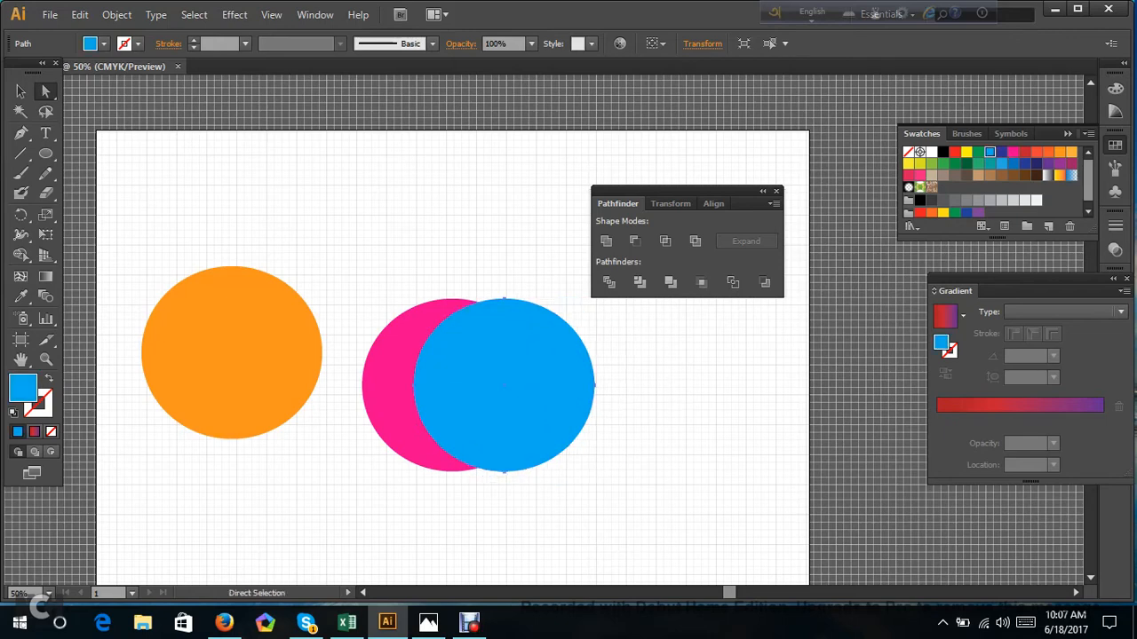
# Shrink the blue circle slightly and place it inside the pink circle, against the pink circle's right edge.
pyautogui.press('v')
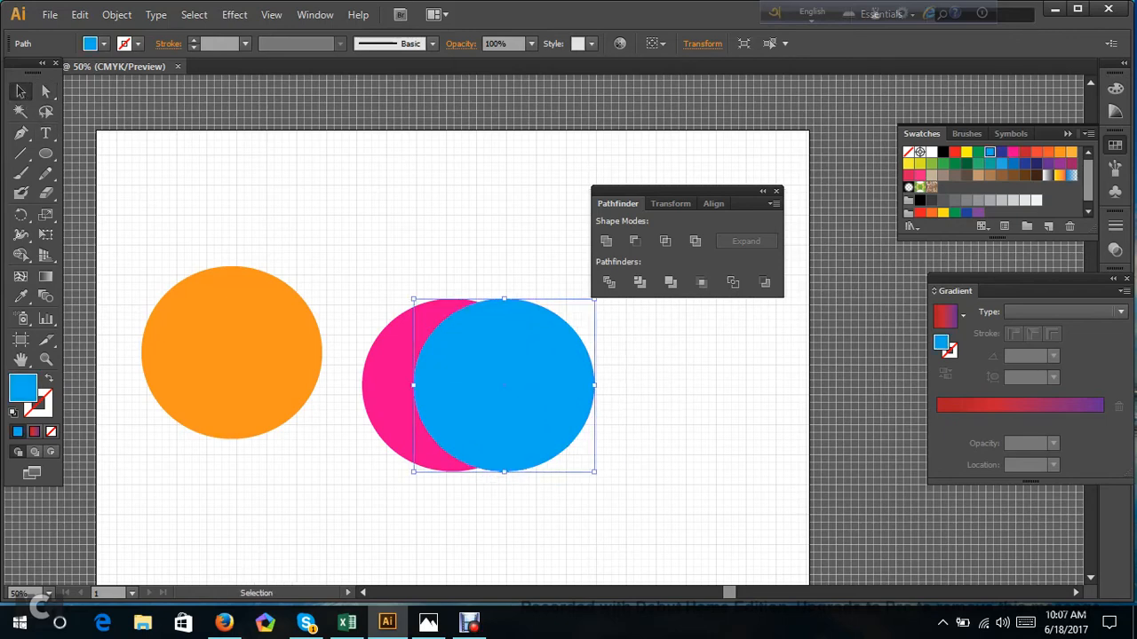
pyautogui.moveTo(414, 299); pyautogui.dragTo(427, 311)
pyautogui.moveTo(527, 363); pyautogui.dragTo(490, 373)
# Try subtracting the blue circle from the pink one with Minus Front to form a crescent, and undo it.
pyautogui.moveTo(357, 265); pyautogui.dragTo(609, 499)
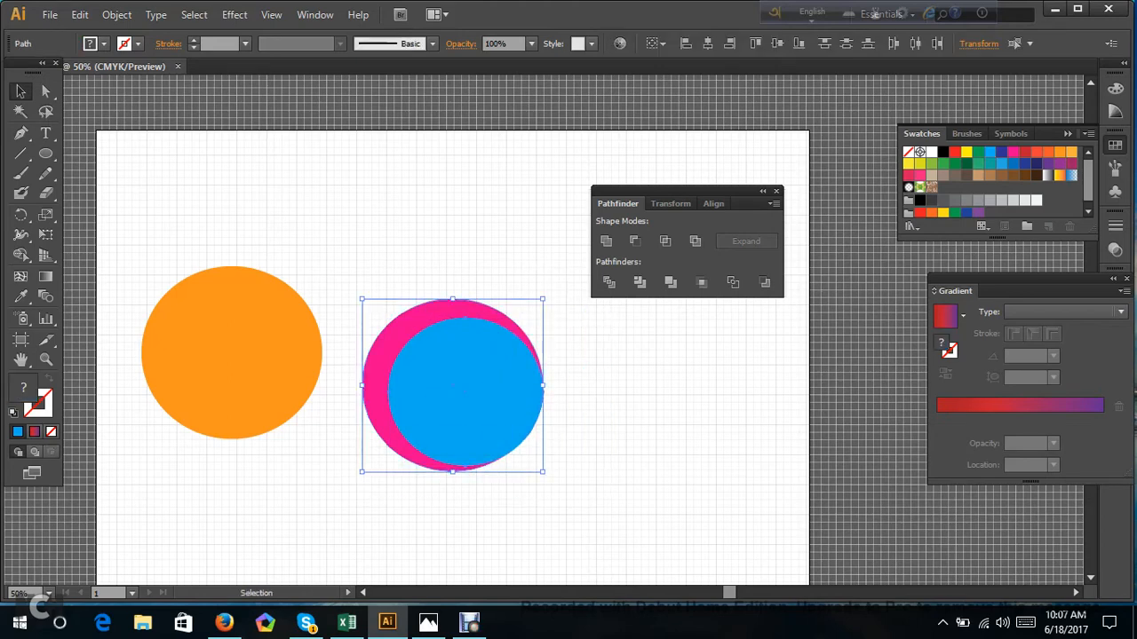
pyautogui.click(632, 241)
pyautogui.click(627, 366)
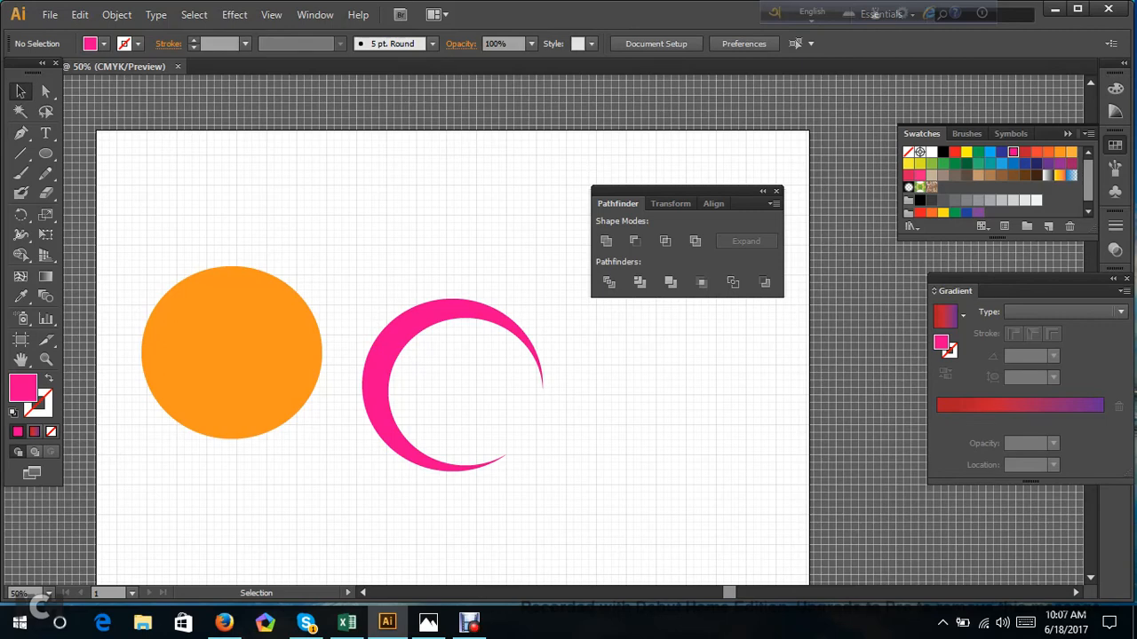
pyautogui.hotkey('ctrl', 'z')
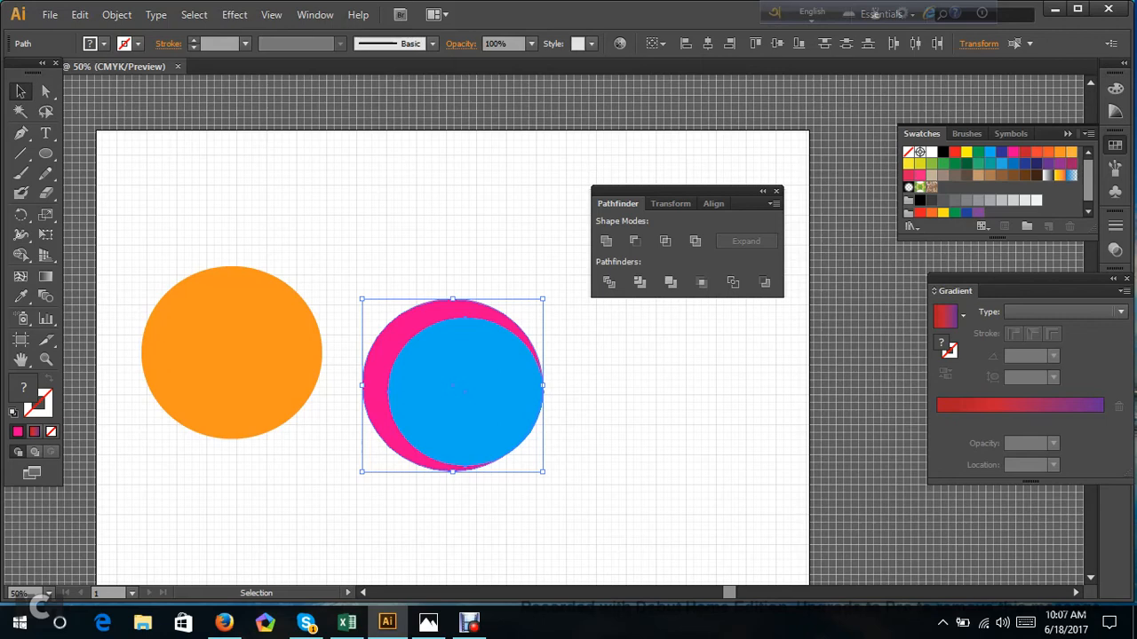
# Centre the blue circle inside the pink one, try Minus Front to form a ring, and undo the subtraction.
pyautogui.moveTo(421, 355); pyautogui.dragTo(463, 380)
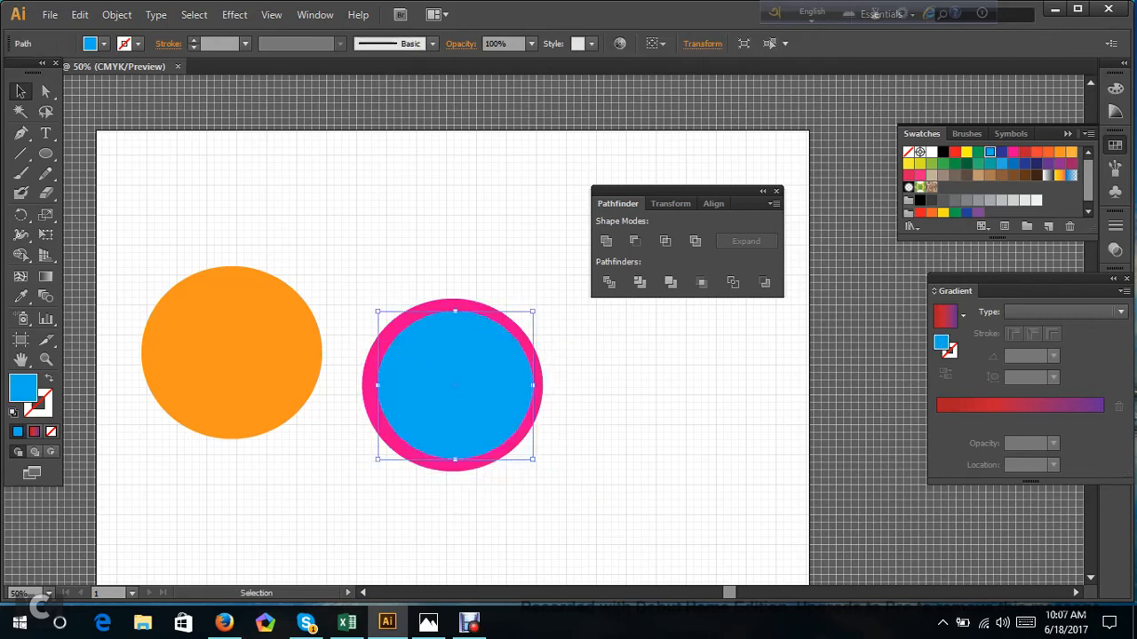
pyautogui.click(597, 420)
pyautogui.moveTo(334, 264); pyautogui.dragTo(577, 516)
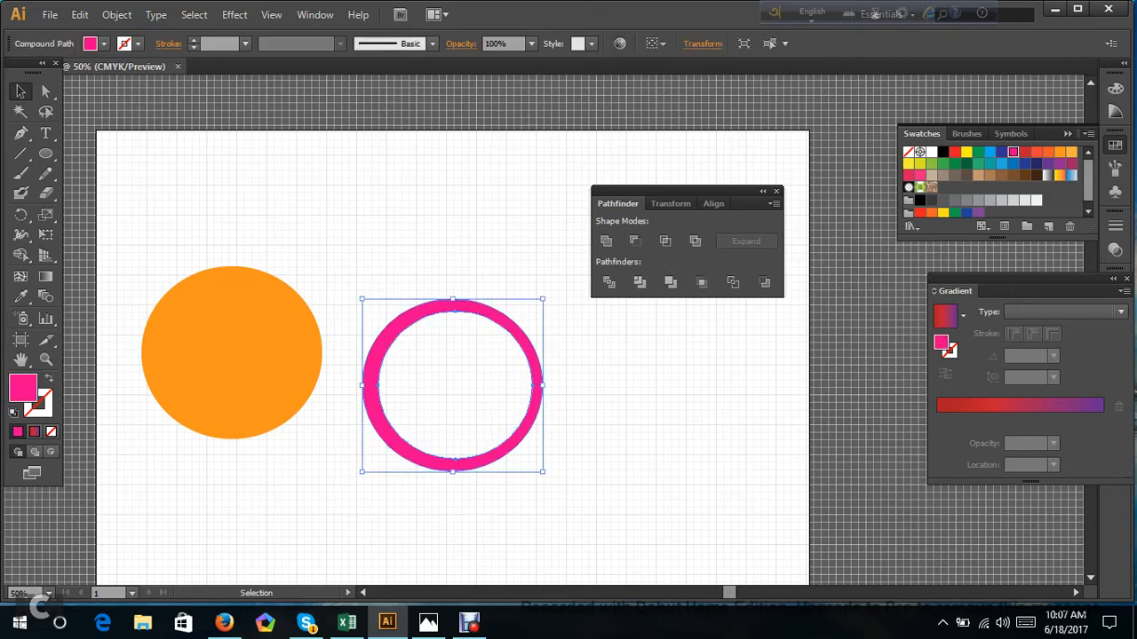
pyautogui.click(625, 376)
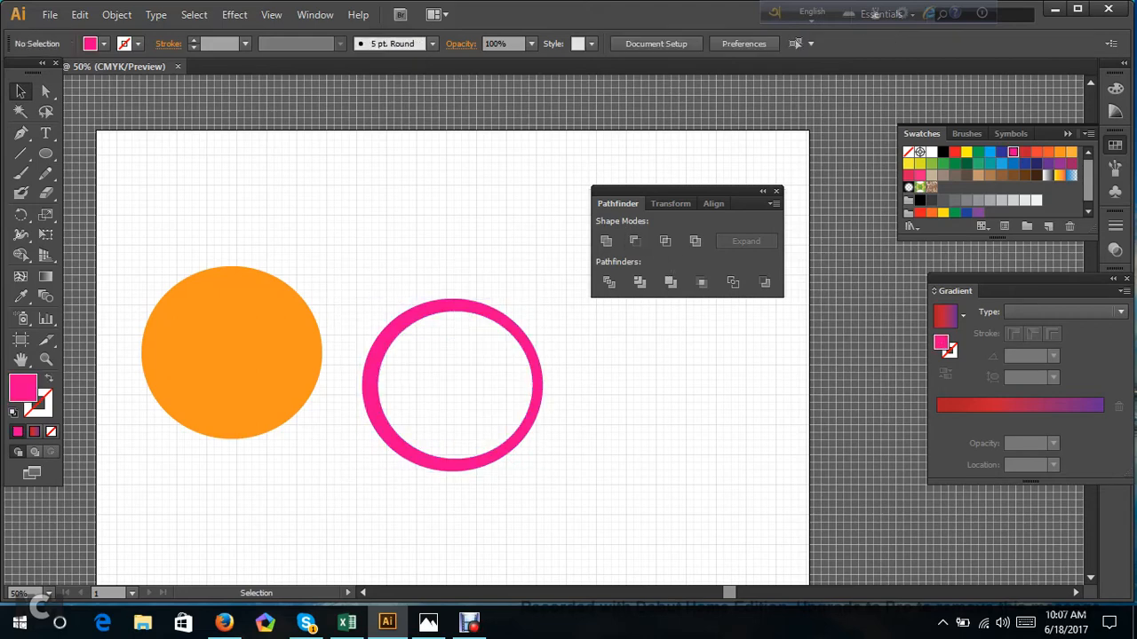
pyautogui.hotkey('ctrl', 'alt')
pyautogui.hotkey('ctrl', 'z')
# Rearrange the orange, pink and blue circles into a horizontal row with each overlapping the next.
pyautogui.moveTo(528, 427); pyautogui.dragTo(542, 424)
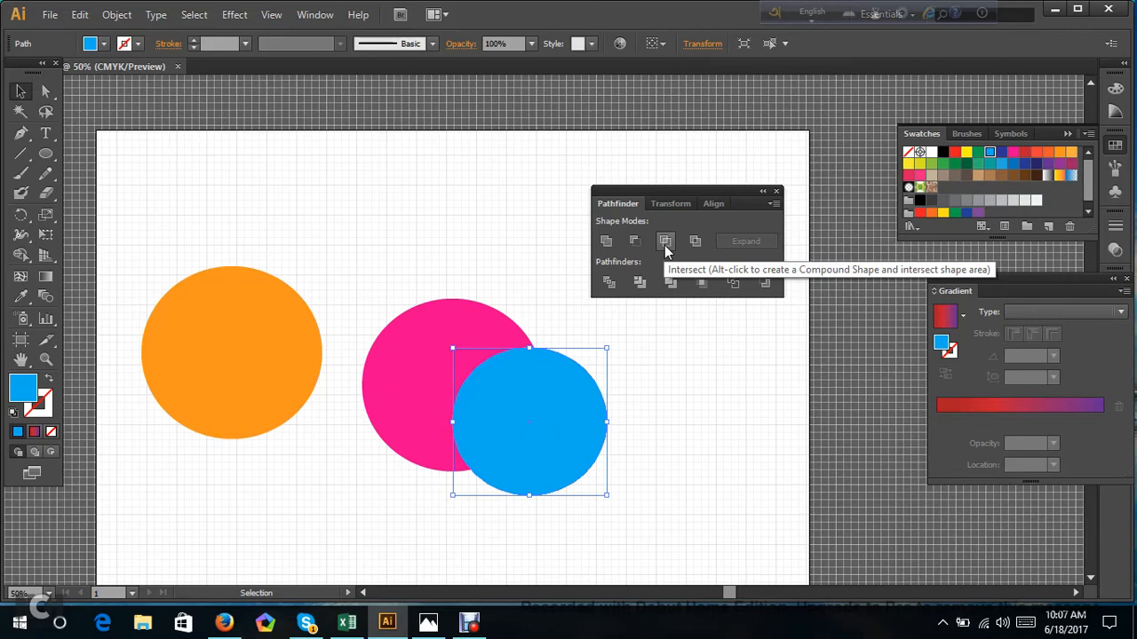
pyautogui.moveTo(306, 314); pyautogui.dragTo(360, 314)
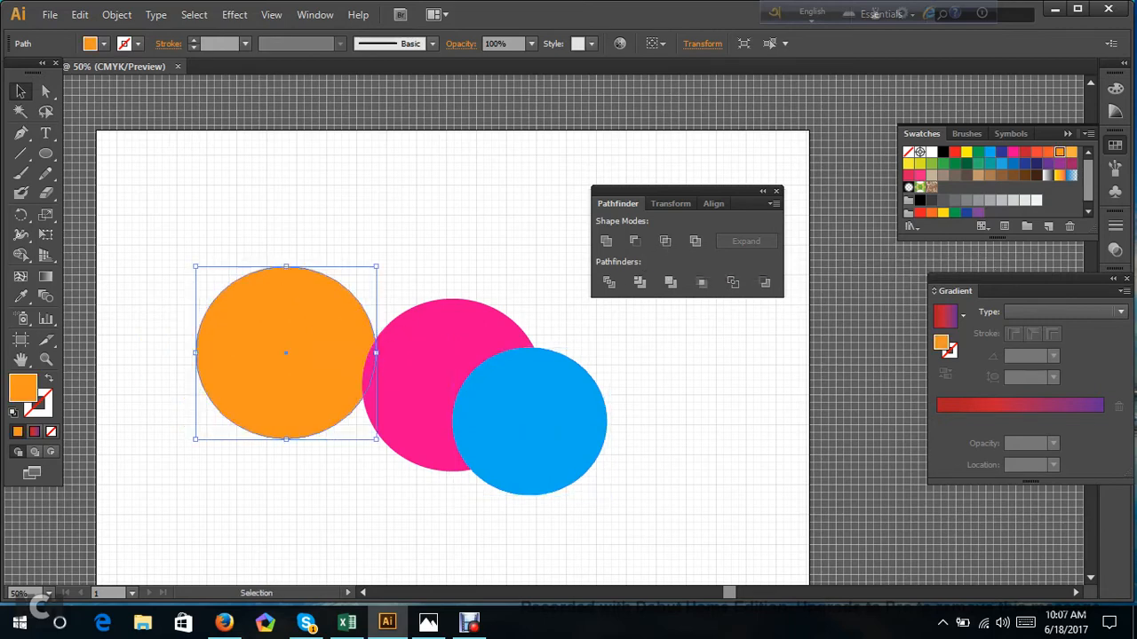
pyautogui.moveTo(416, 402); pyautogui.dragTo(367, 370)
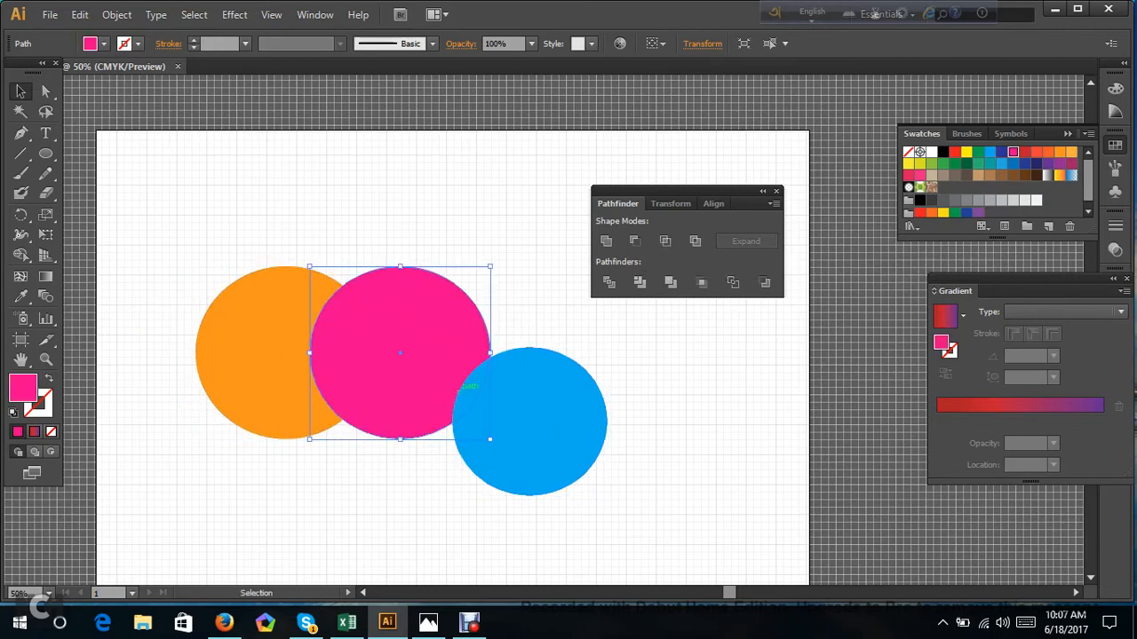
pyautogui.moveTo(455, 384); pyautogui.dragTo(512, 367)
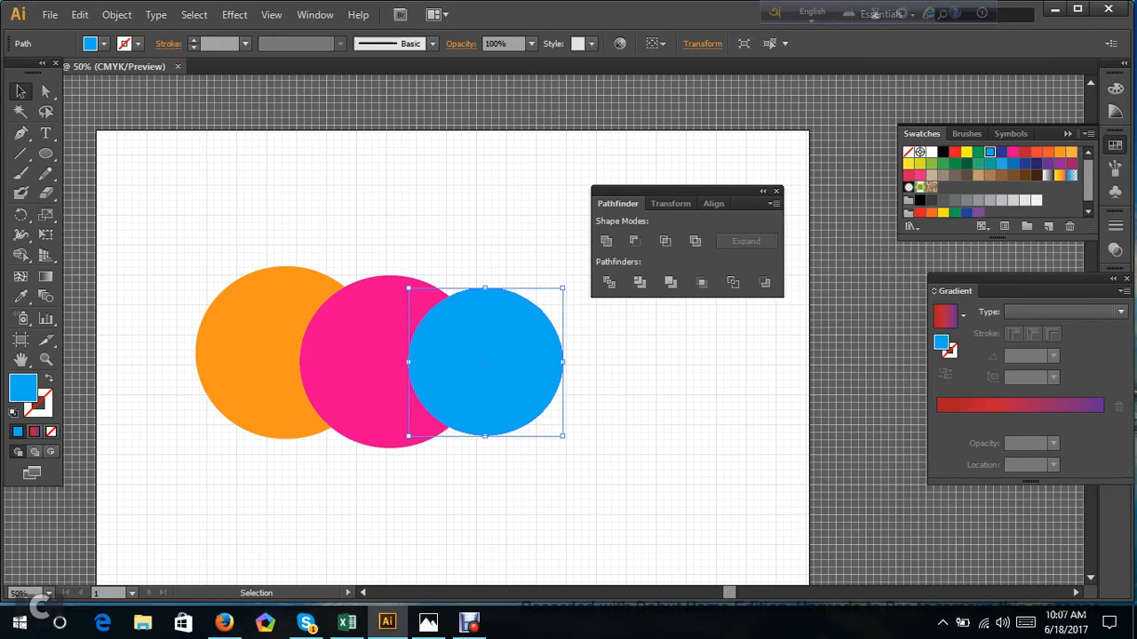
pyautogui.click(1056, 11)
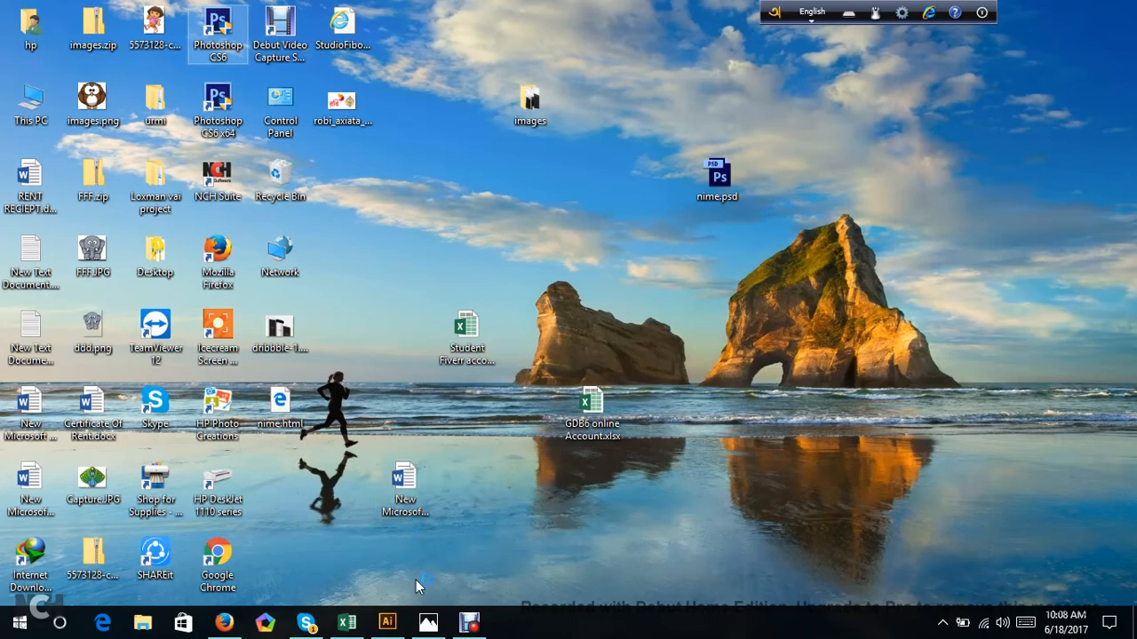
pyautogui.click(387, 621)
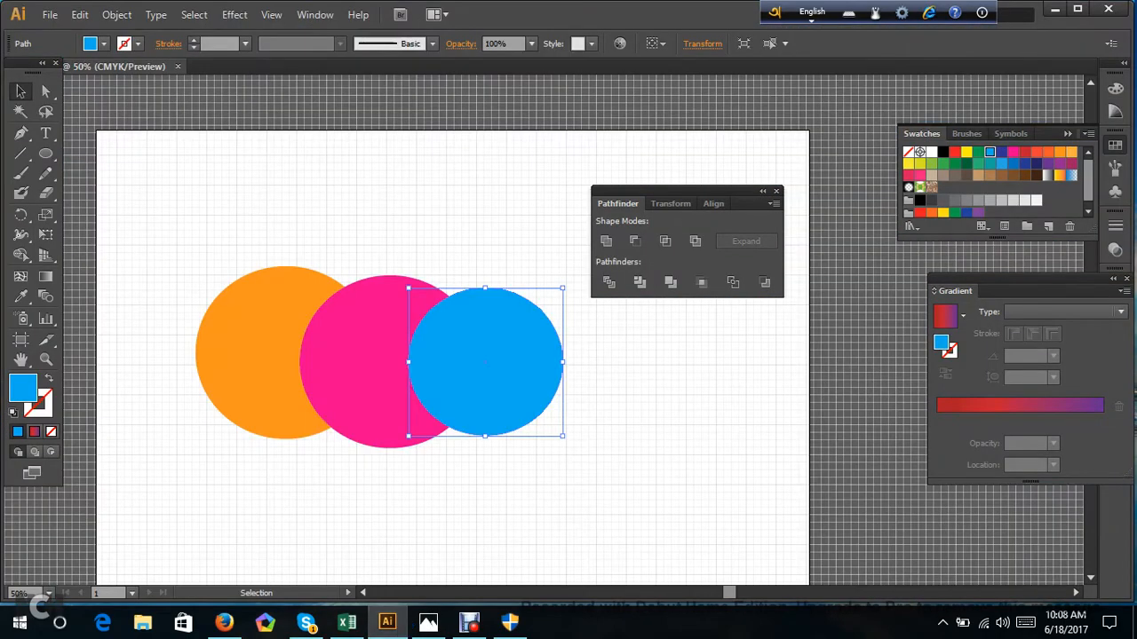
# Try to intersect all three circles with the Pathfinder Intersect mode.
pyautogui.moveTo(169, 210); pyautogui.dragTo(533, 485)
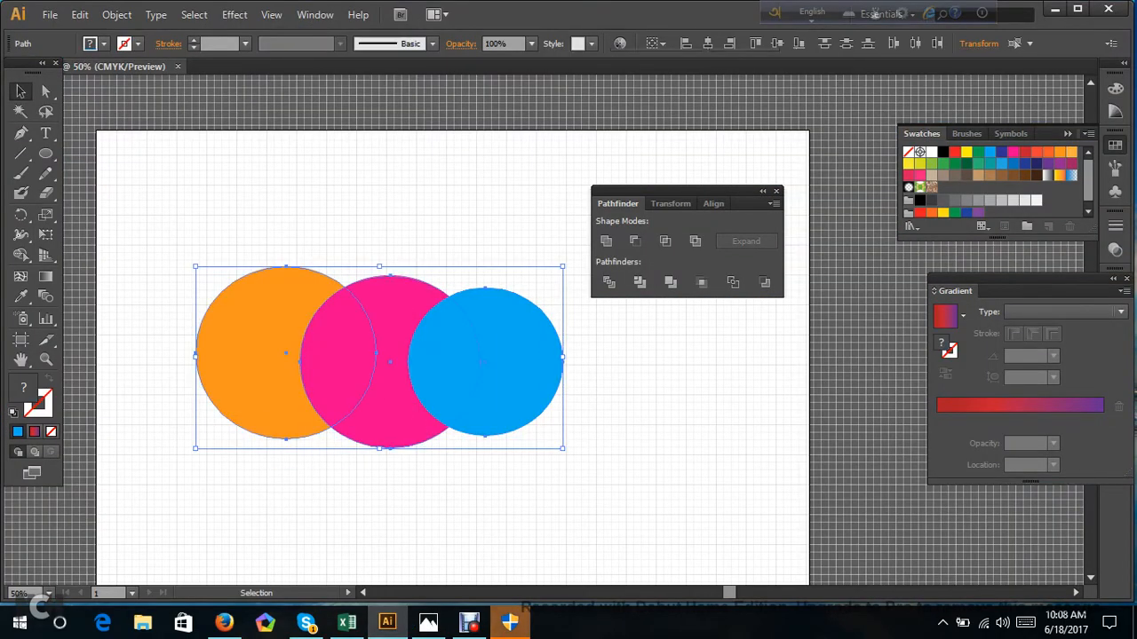
pyautogui.click(666, 248)
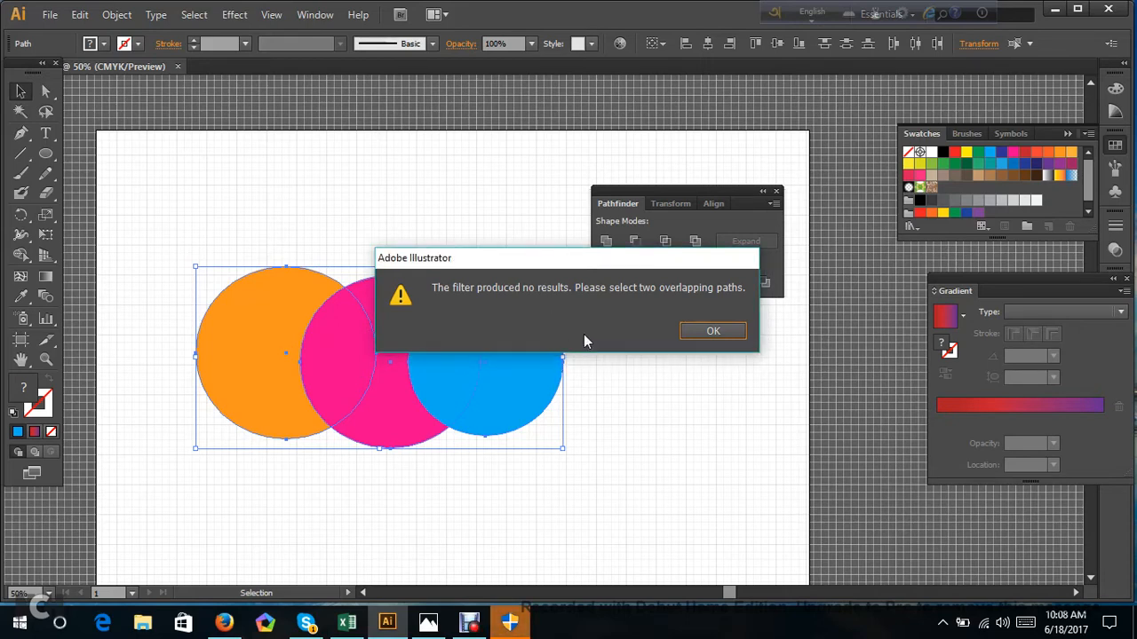
pyautogui.click(713, 332)
pyautogui.click(497, 231)
# Move the orange circle to the artboard's upper-left area and shift the pink and blue circles right, overlapping each other.
pyautogui.moveTo(265, 345); pyautogui.dragTo(189, 218)
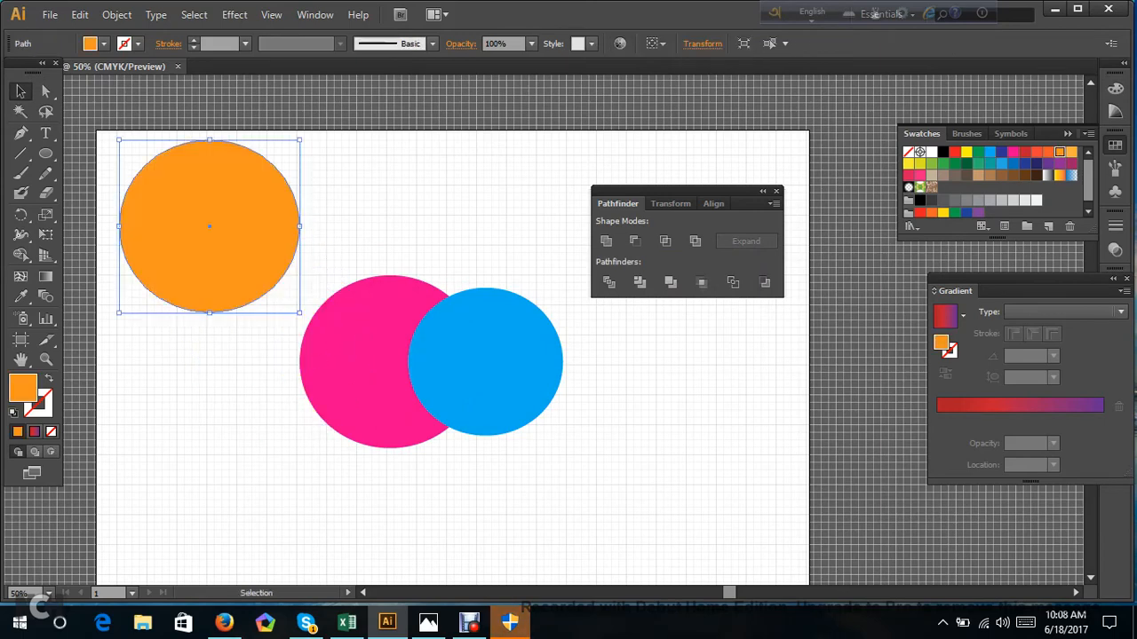
pyautogui.moveTo(485, 355); pyautogui.dragTo(535, 380)
pyautogui.moveTo(380, 343); pyautogui.dragTo(472, 380)
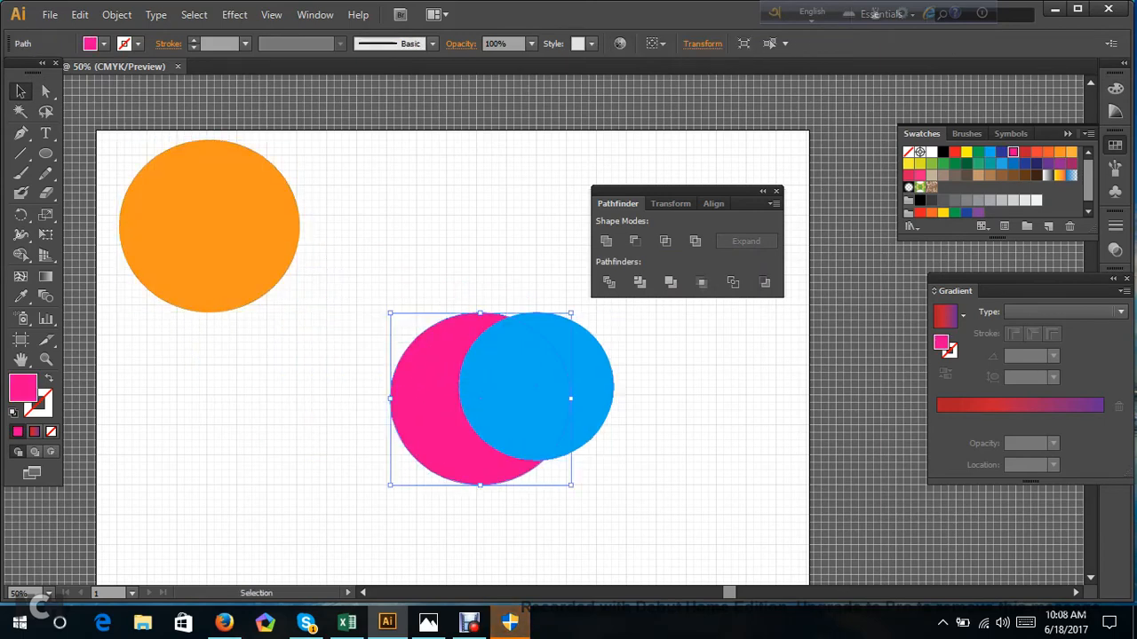
pyautogui.moveTo(576, 489); pyautogui.dragTo(563, 501)
pyautogui.click(608, 494)
pyautogui.moveTo(587, 382); pyautogui.dragTo(608, 389)
# Intersect the pink and blue circles to keep only their leaf-shaped overlap.
pyautogui.moveTo(604, 472); pyautogui.dragTo(361, 287)
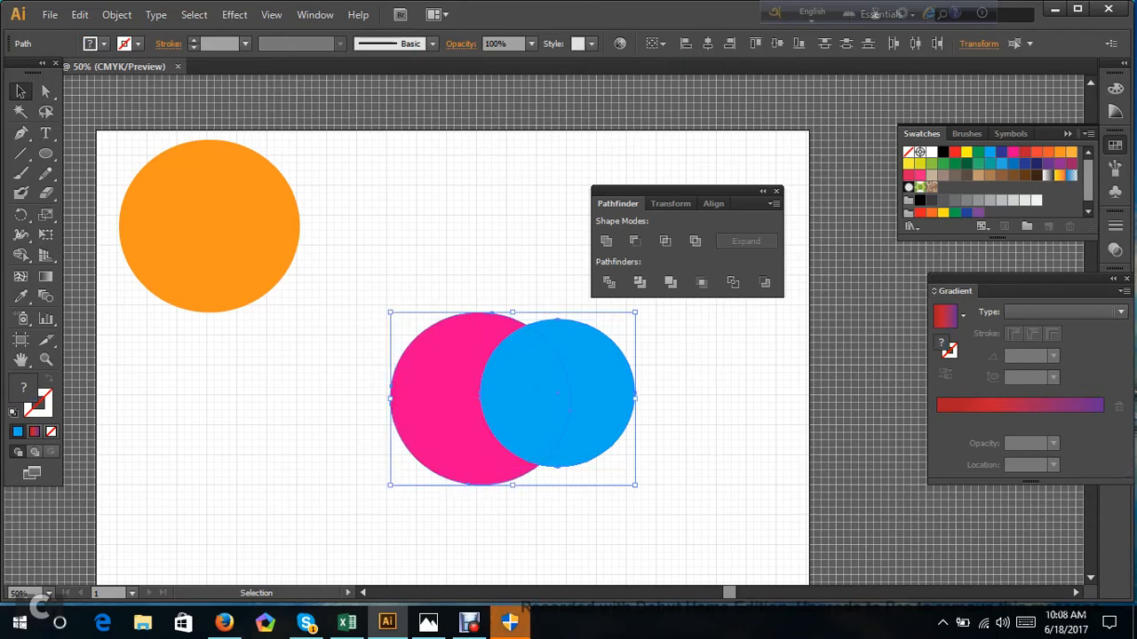
pyautogui.click(671, 240)
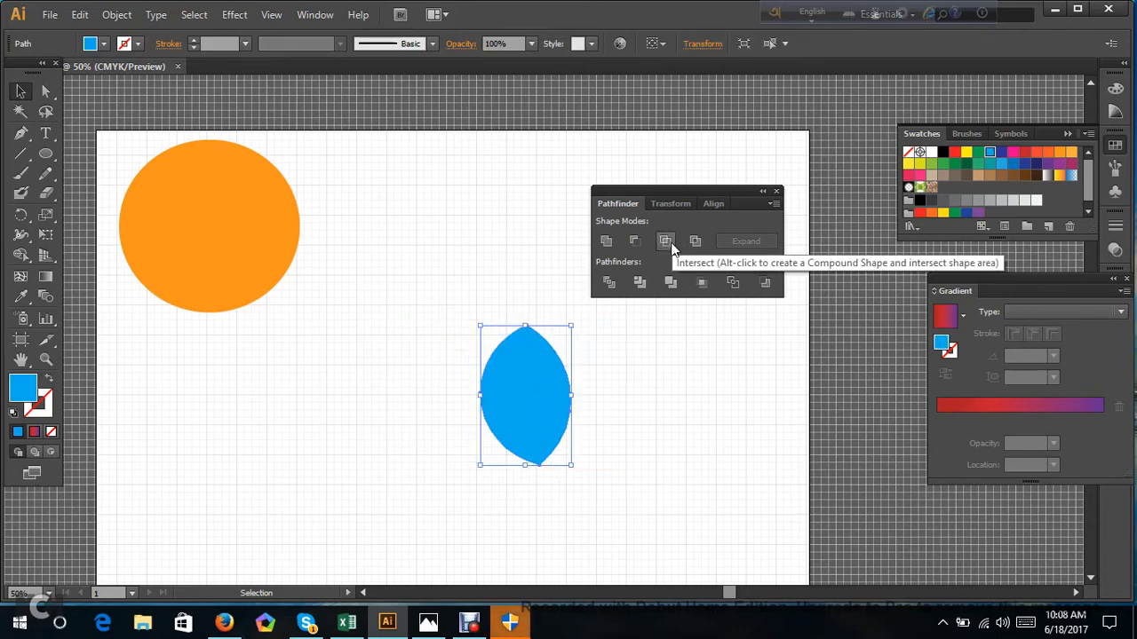
pyautogui.hotkey('ctrl', 'z')
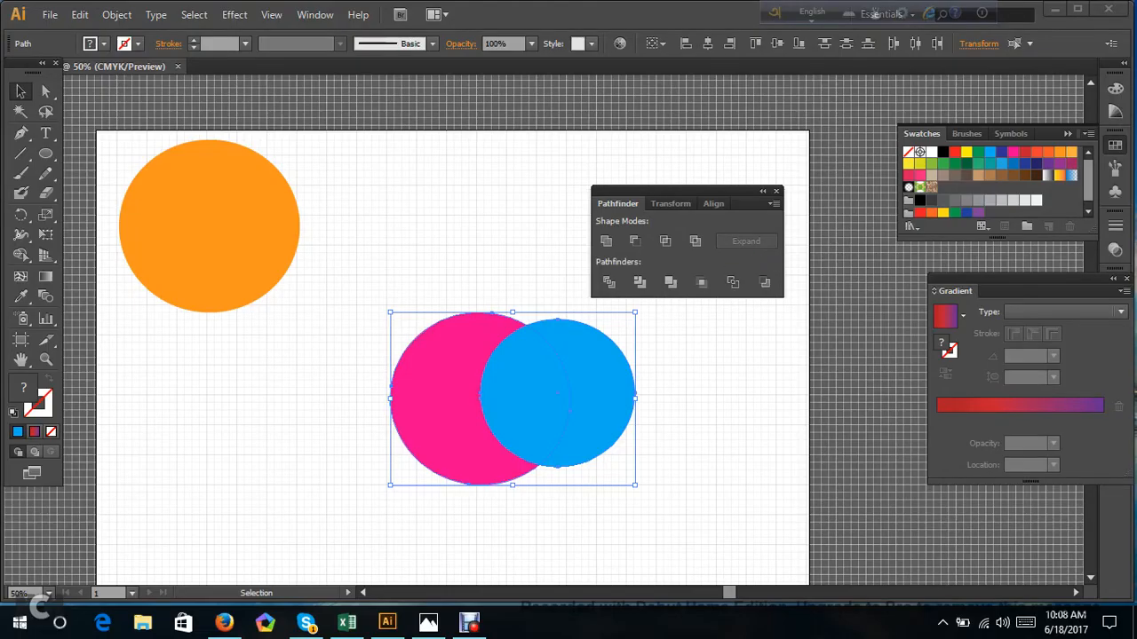
pyautogui.click(666, 247)
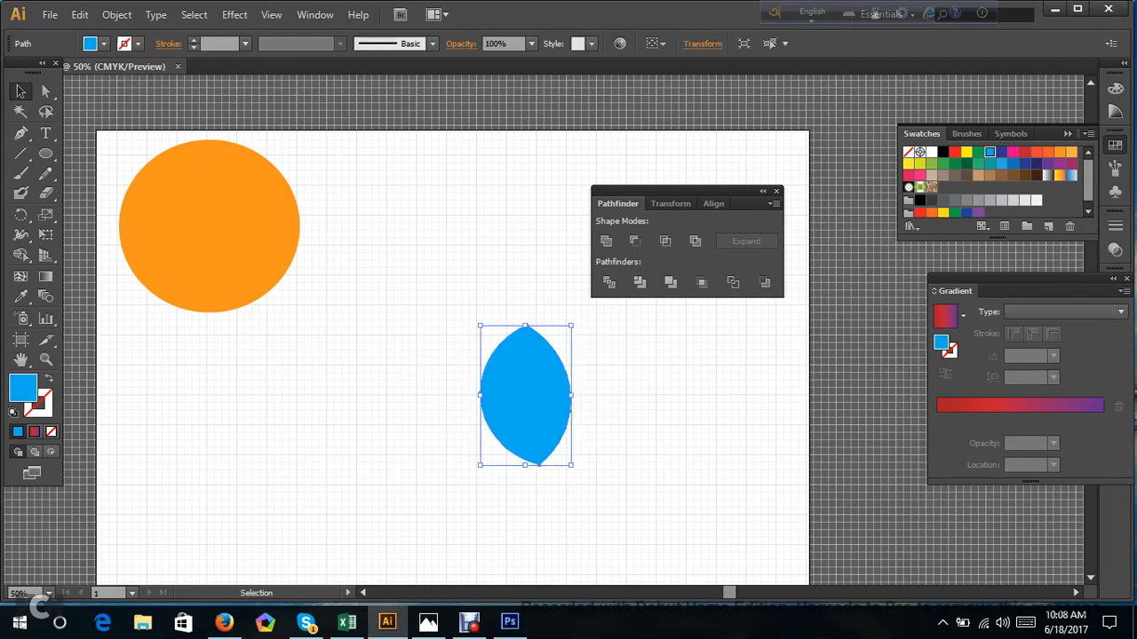
# Undo the intersection of the pink and blue circles and shift the blue circle slightly down.
pyautogui.hotkey('ctrl', 'z')
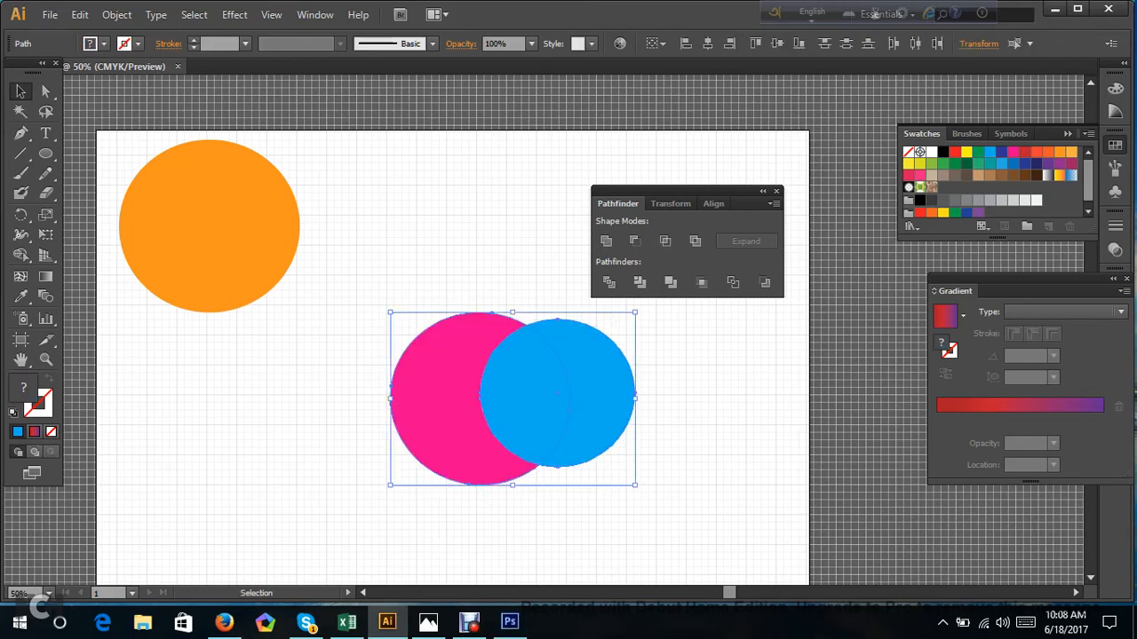
pyautogui.hotkey('ctrl', 'shift', 'a')
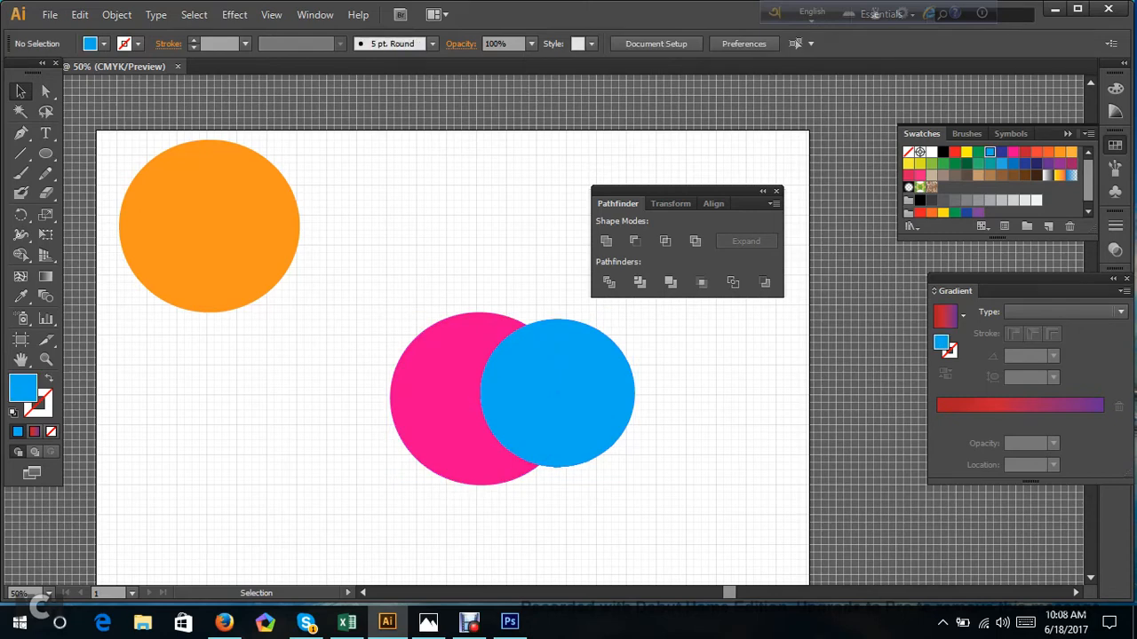
pyautogui.click(555, 393)
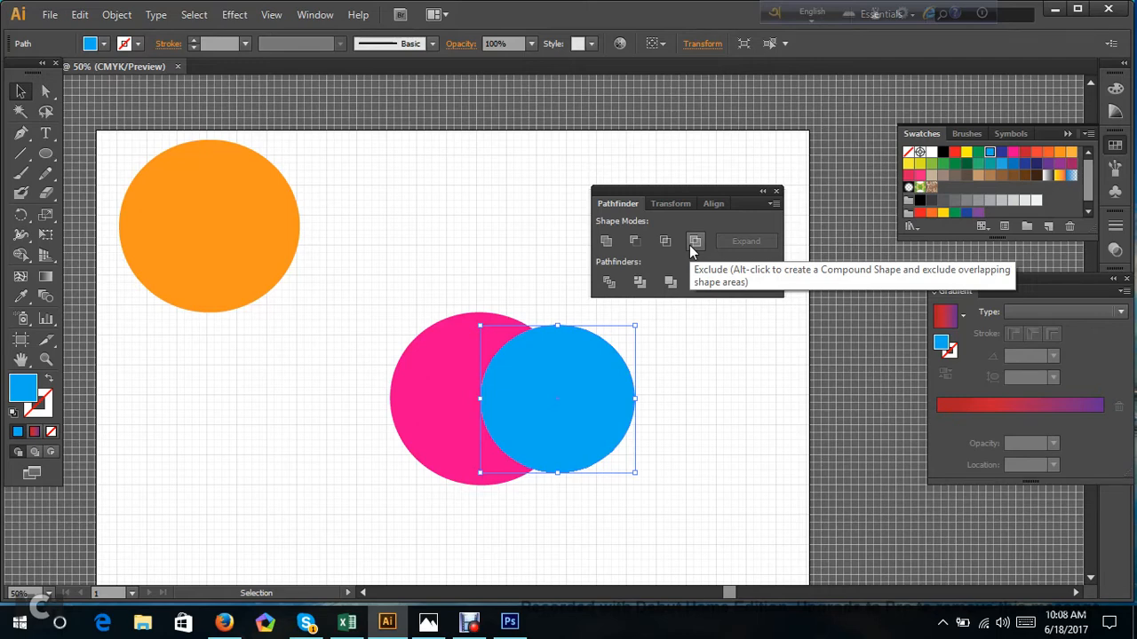
pyautogui.hotkey('alt', 'Tab')
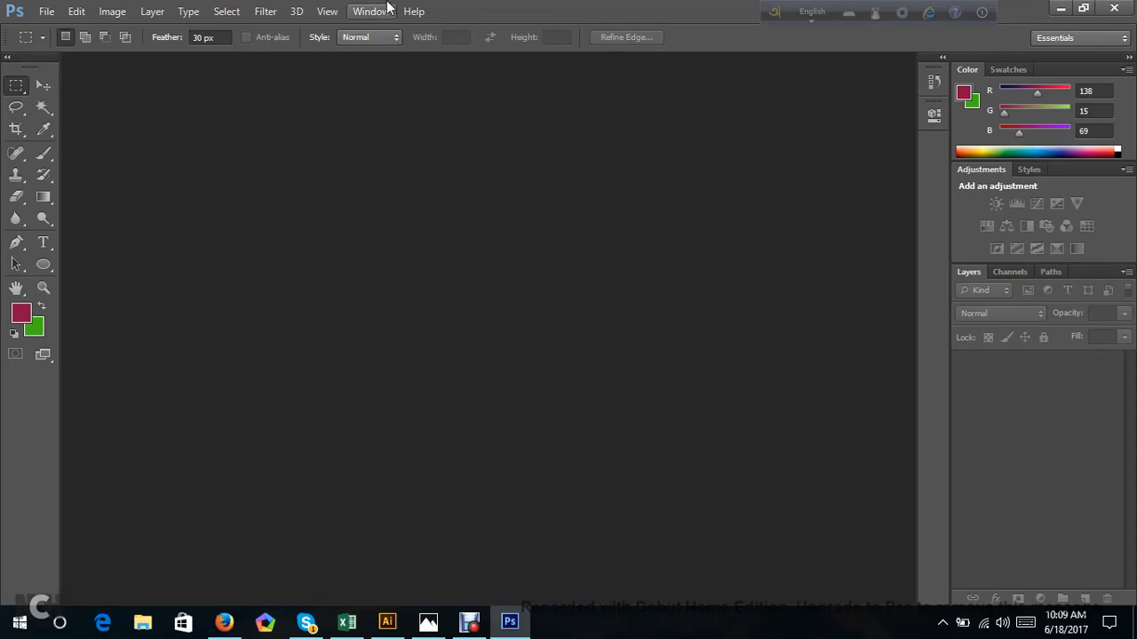
pyautogui.click(1060, 8)
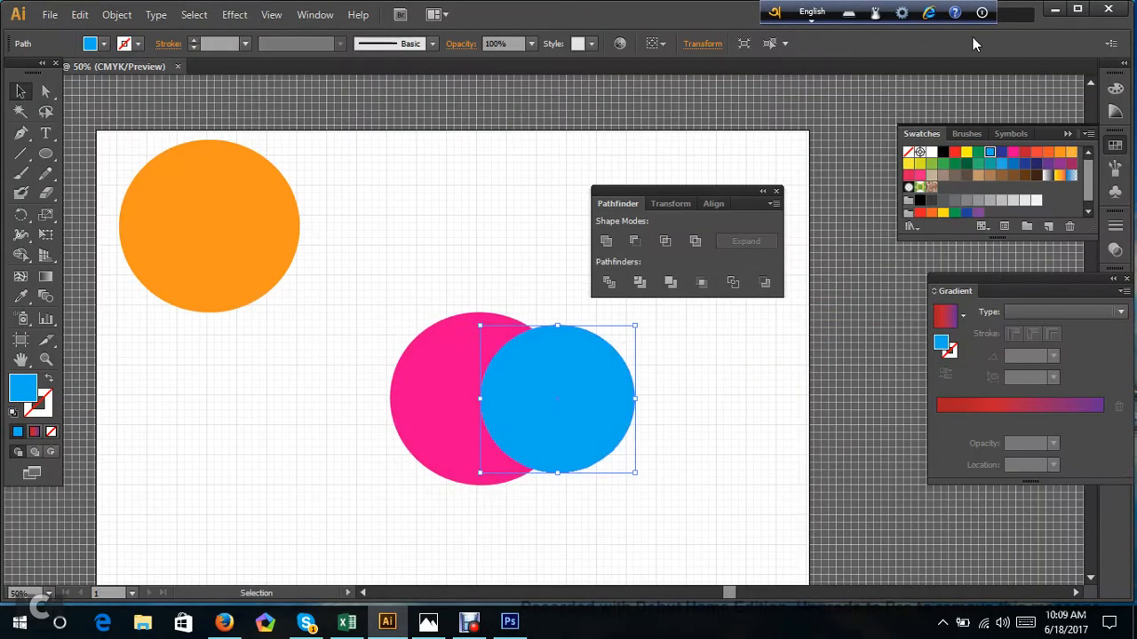
# Cut the overlap out of the pink and blue circles with the Pathfinder Exclude mode and nudge the resulting group slightly right.
pyautogui.click(645, 407)
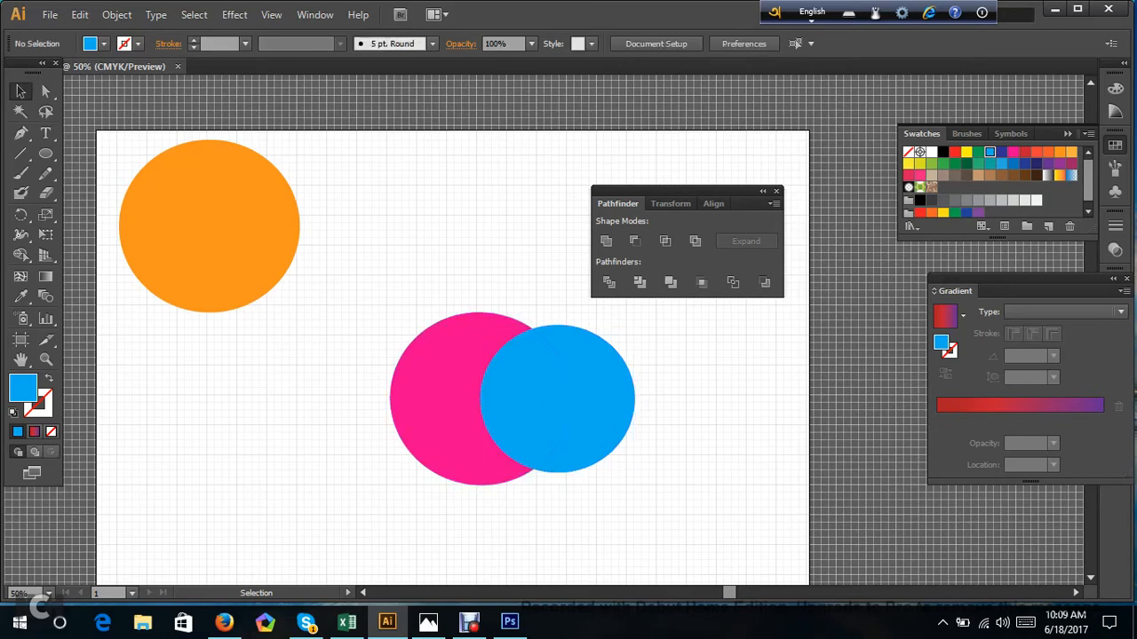
pyautogui.moveTo(379, 299); pyautogui.dragTo(681, 520)
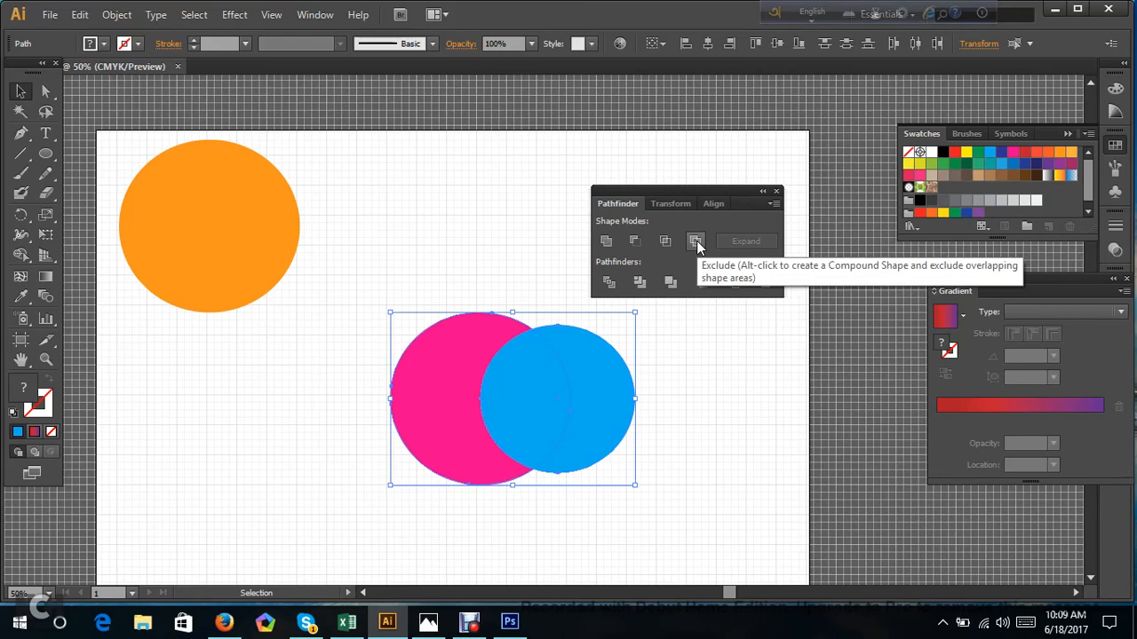
pyautogui.click(697, 243)
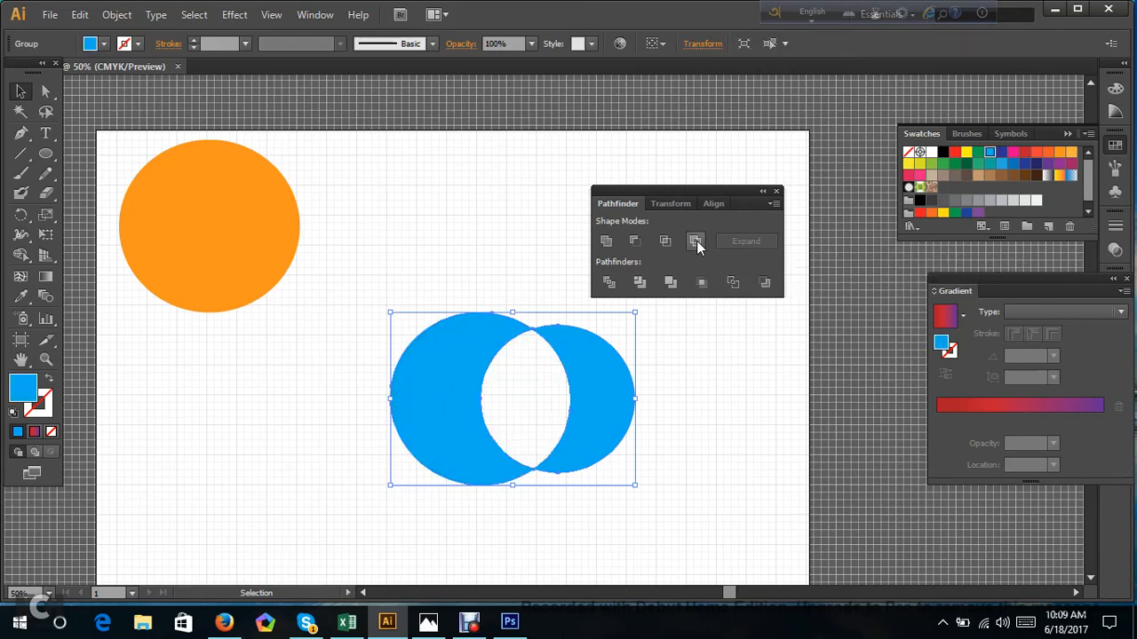
pyautogui.click(711, 373)
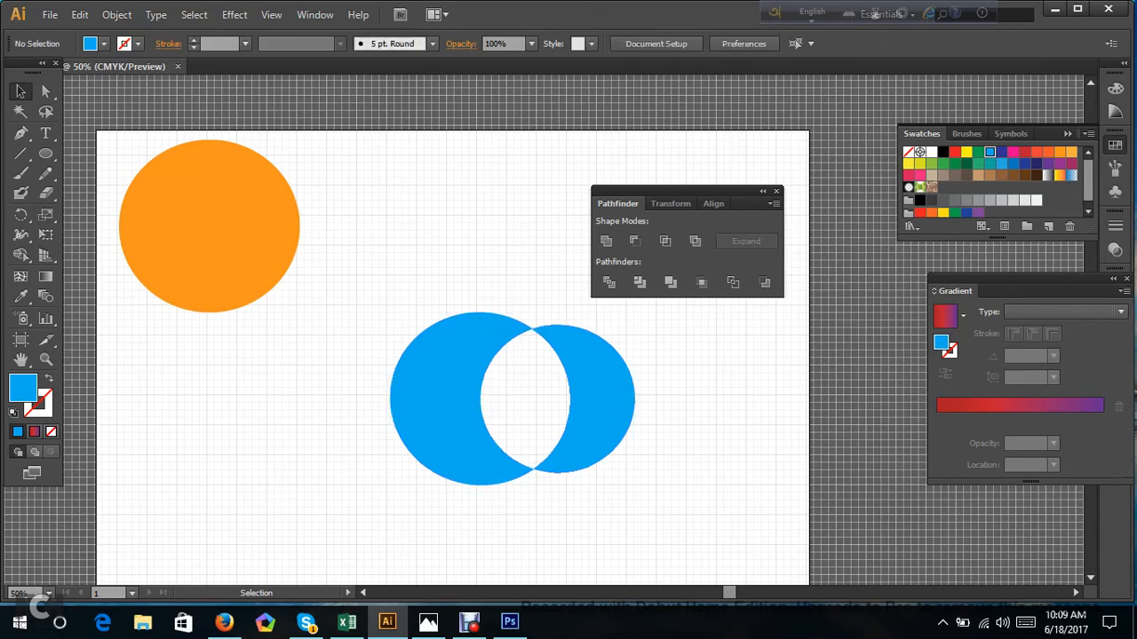
pyautogui.moveTo(622, 387)
pyautogui.mouseDown()
pyautogui.moveTo(692, 387)
pyautogui.moveTo(627, 385)
pyautogui.mouseUp()
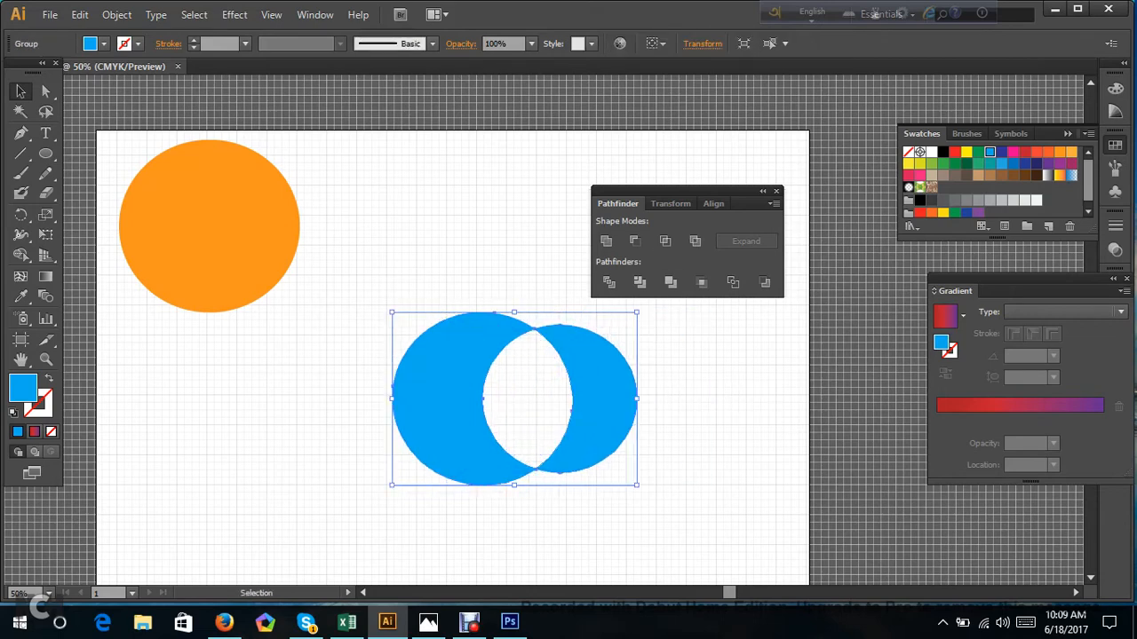
# Undo the exclusion and the preceding moves of the pink and blue circles.
pyautogui.click(716, 489)
pyautogui.moveTo(718, 499); pyautogui.dragTo(350, 295)
pyautogui.hotkey('ctrl', 'z')
pyautogui.hotkey('ctrl', 'z')
pyautogui.hotkey('ctrl', 'z')
pyautogui.hotkey('ctrl', 'z')
pyautogui.hotkey('ctrl', 'z')
pyautogui.hotkey('ctrl', 'z')
pyautogui.hotkey('ctrl', 'z')
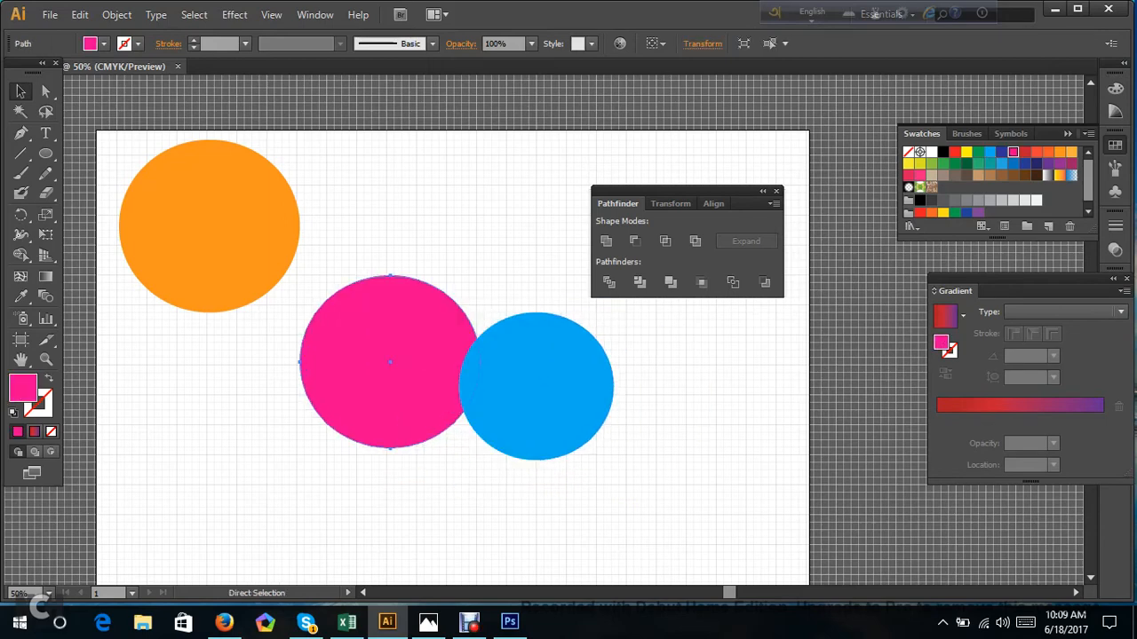
# Delete the orange, pink and blue circles and move the Pathfinder panel to the artboard's upper-right corner.
pyautogui.moveTo(697, 460); pyautogui.dragTo(180, 225)
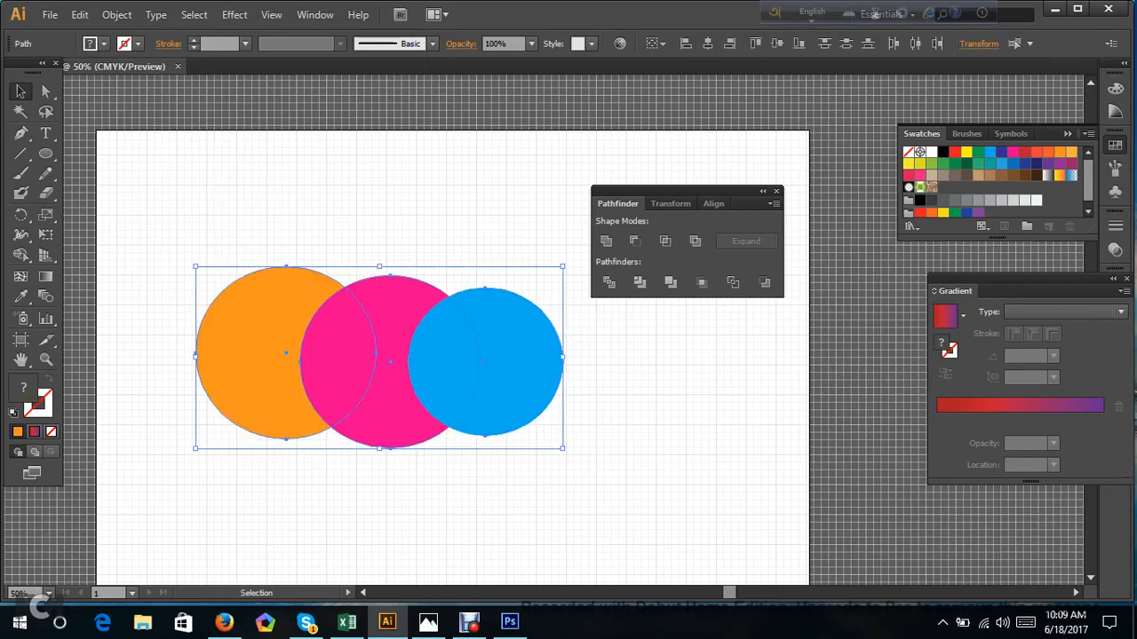
pyautogui.press('Delete')
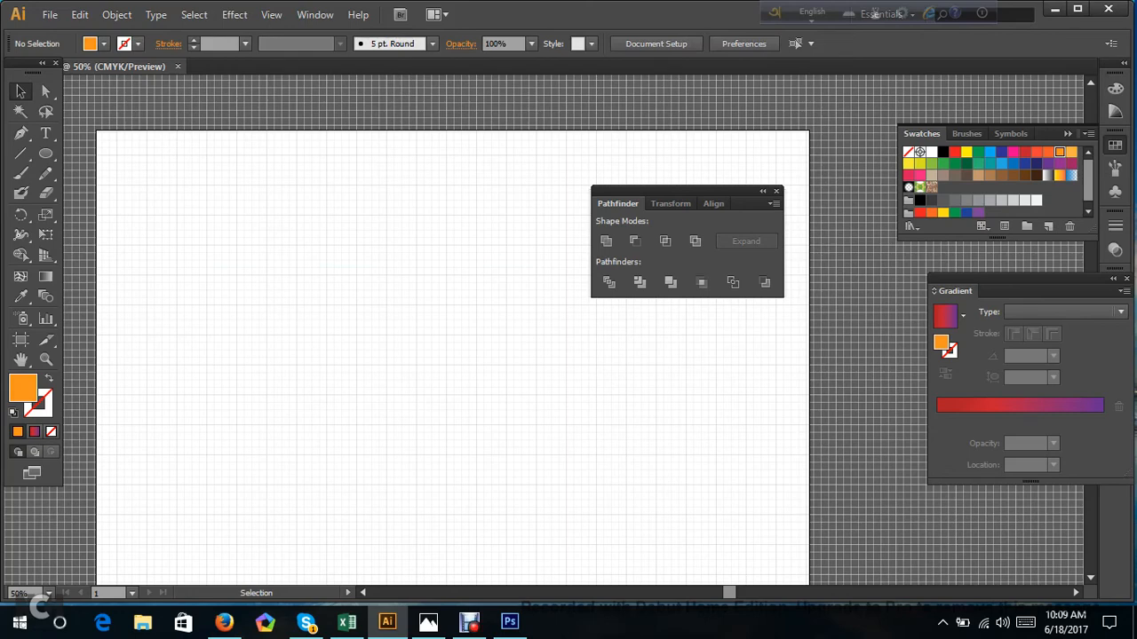
pyautogui.scroll(-3, 453, 355)
pyautogui.scroll(4, 453, 356)
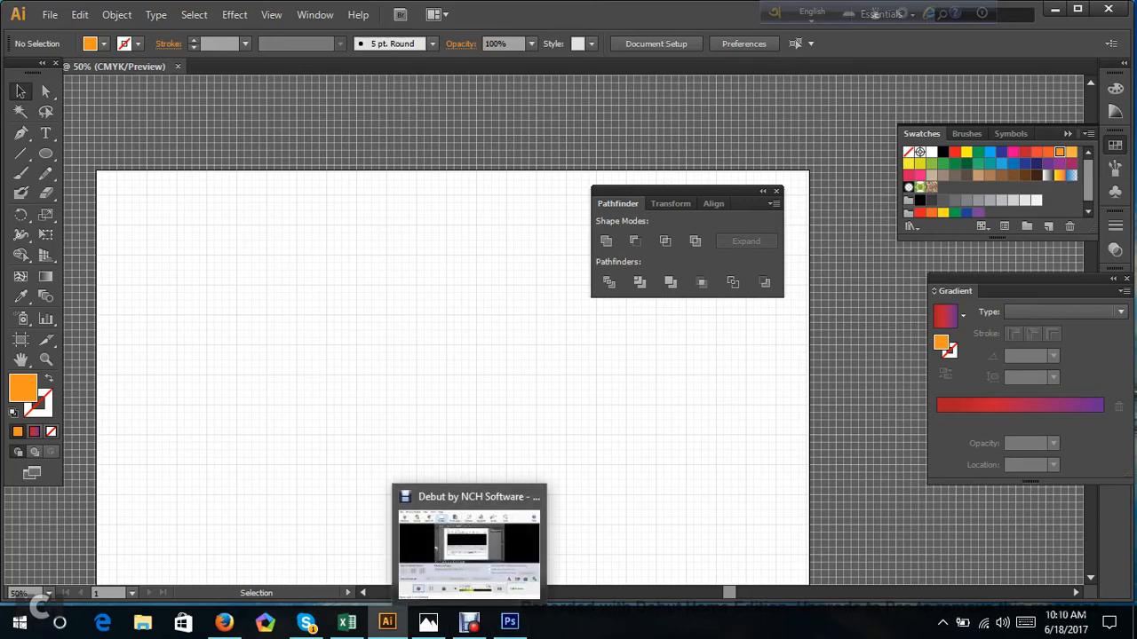
pyautogui.scroll(-1, 453, 356)
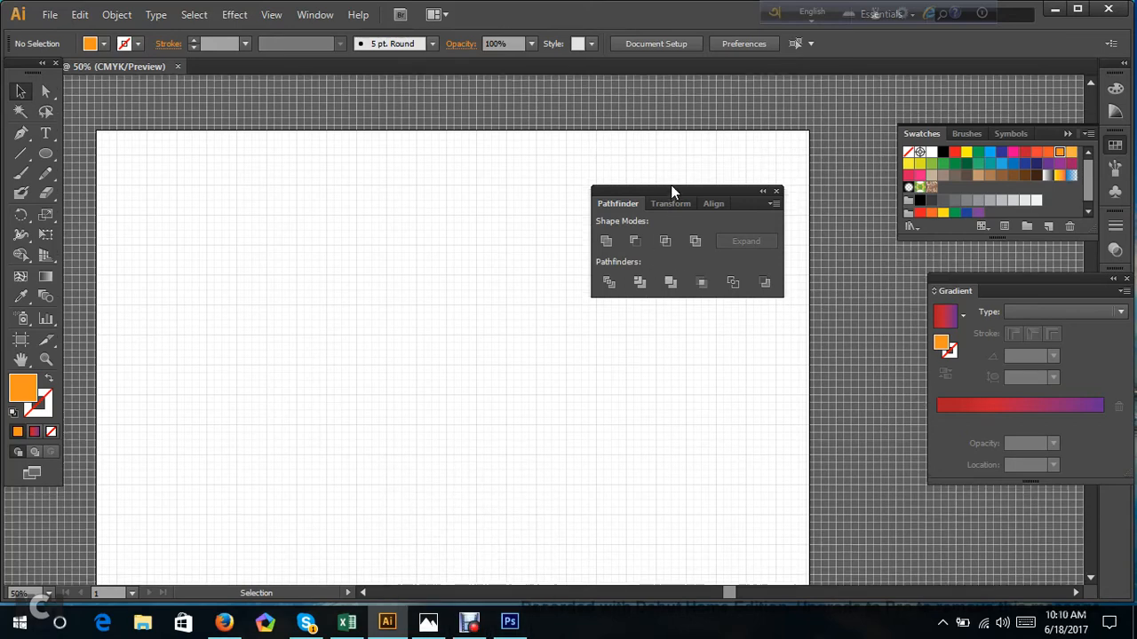
pyautogui.moveTo(672, 188); pyautogui.dragTo(696, 134)
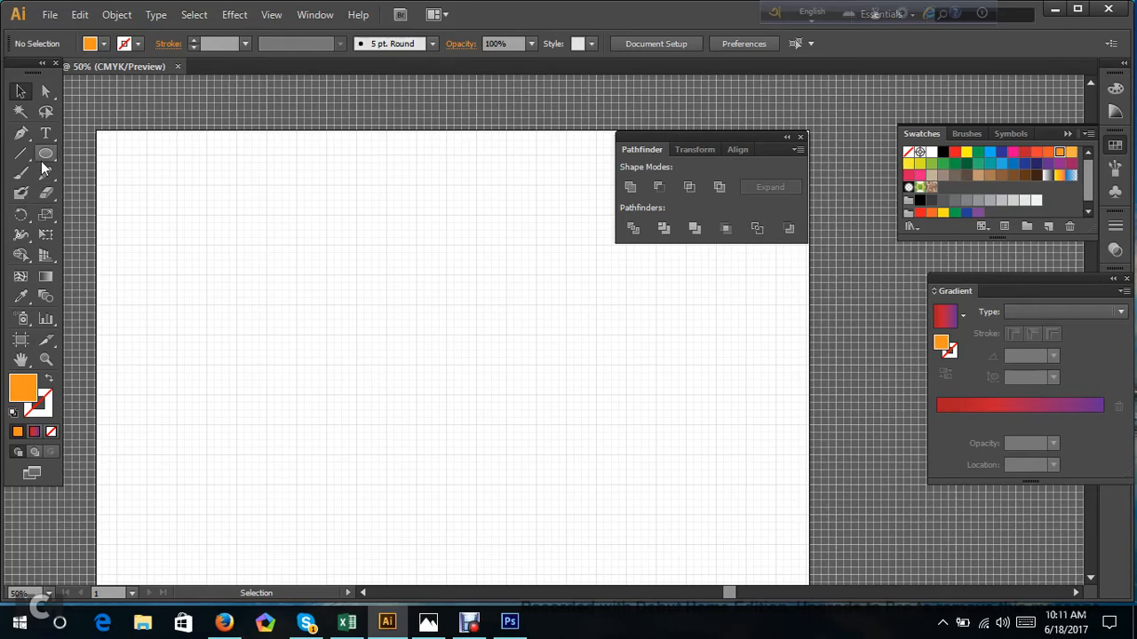
# Draw three separate orange circles across the artboard, the middle one lower, and fill the rightmost circle dark brown.
pyautogui.press('l')
pyautogui.moveTo(179, 235); pyautogui.dragTo(313, 364)
pyautogui.moveTo(339, 295)
pyautogui.mouseDown()
pyautogui.moveTo(403, 380)
pyautogui.moveTo(478, 423)
pyautogui.mouseUp()
pyautogui.moveTo(467, 235); pyautogui.dragTo(612, 368)
pyautogui.click(966, 175)
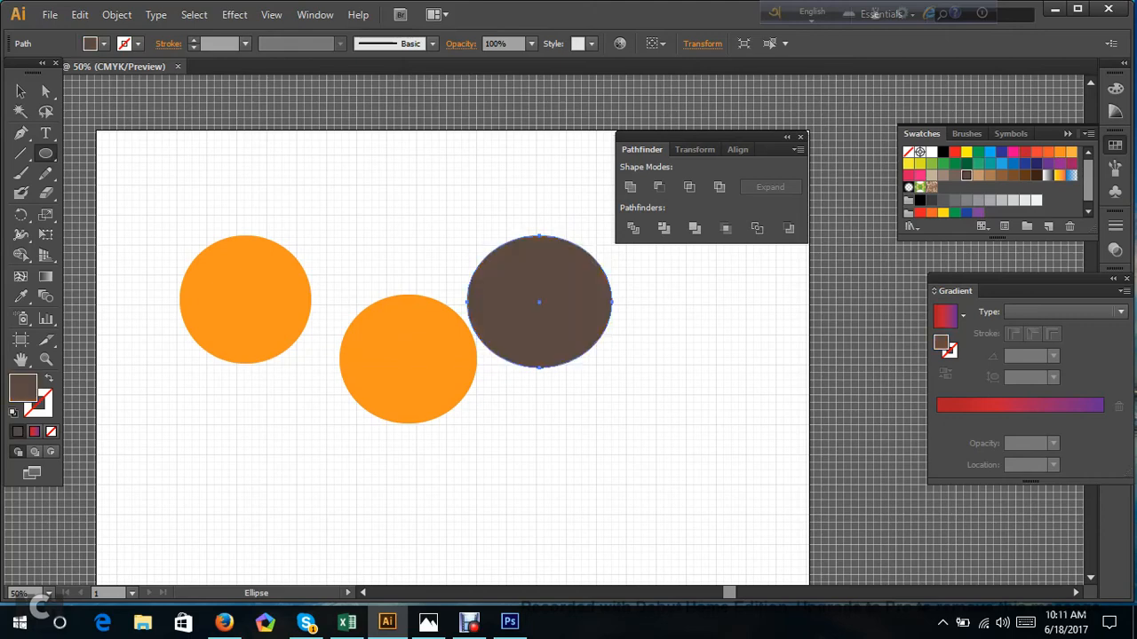
# Fill the middle circle with teal.
pyautogui.press('v')
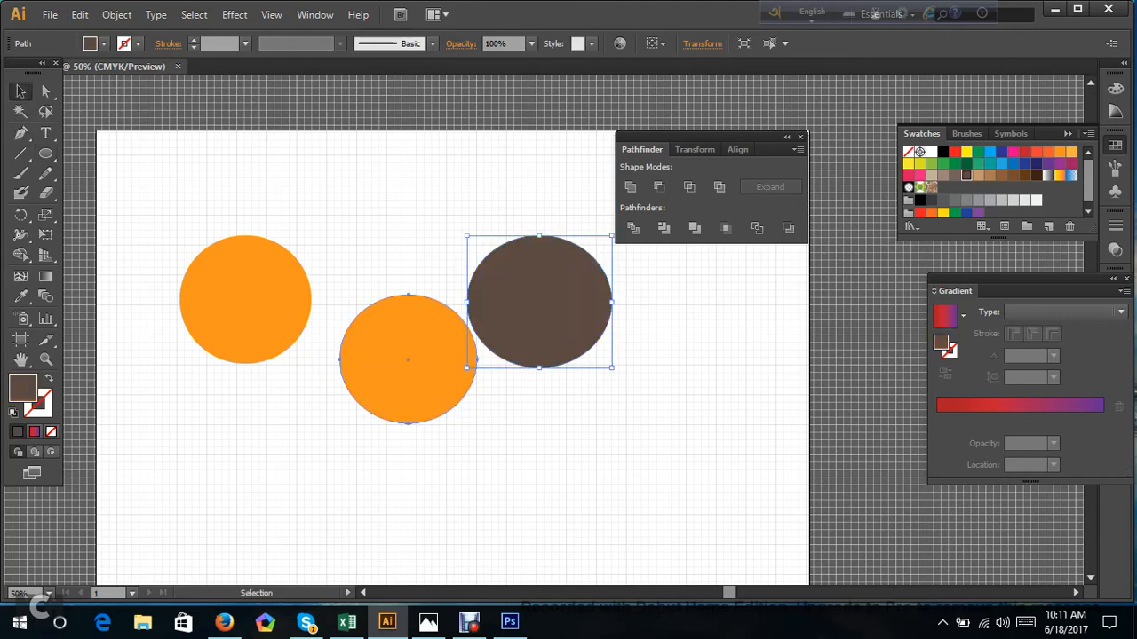
pyautogui.click(408, 373)
pyautogui.click(983, 166)
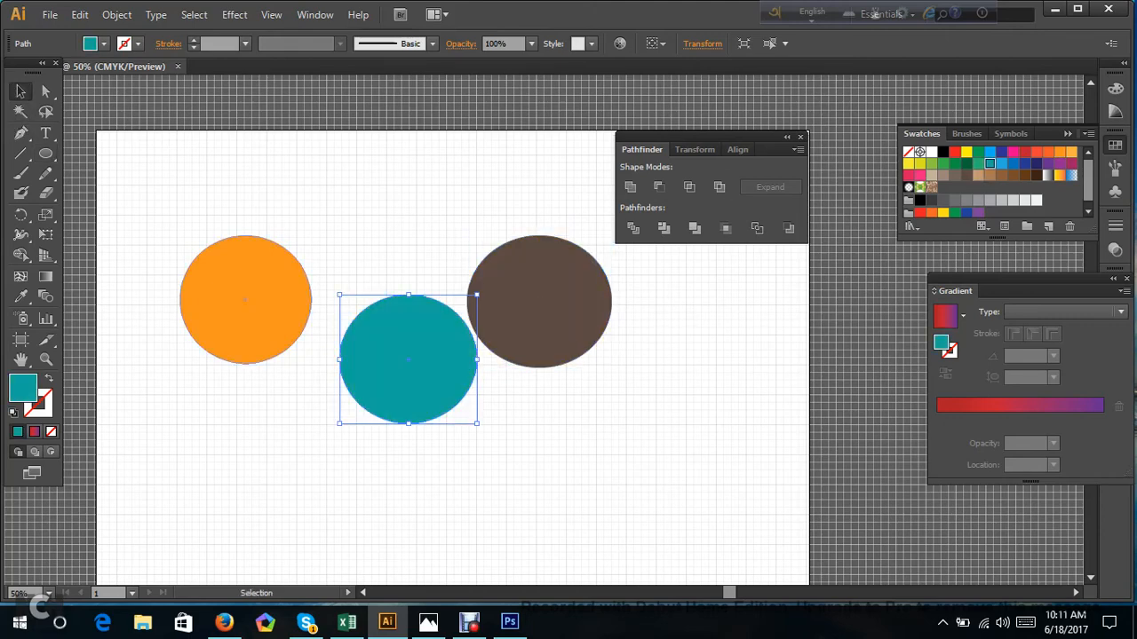
pyautogui.hotkey('ctrl', 'alt', '[')
pyautogui.moveTo(128, 212); pyautogui.dragTo(604, 418)
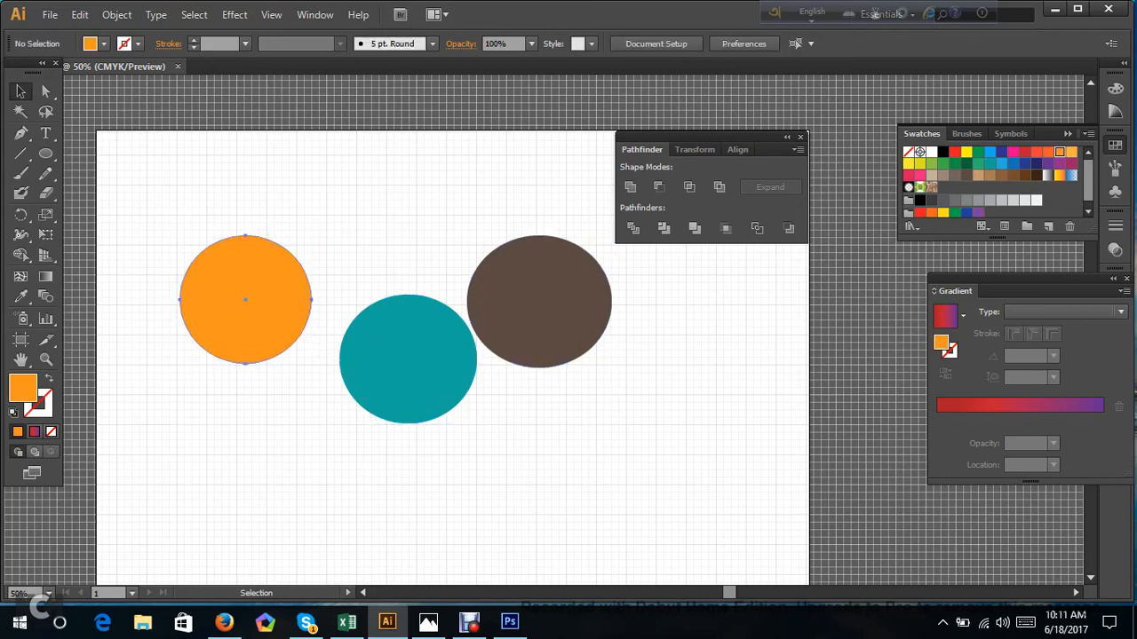
# Move the orange and brown circles level with the teal circle so that each overlaps one of its sides.
pyautogui.moveTo(245, 299); pyautogui.dragTo(300, 359)
pyautogui.moveTo(539, 302); pyautogui.dragTo(480, 364)
pyautogui.click(444, 480)
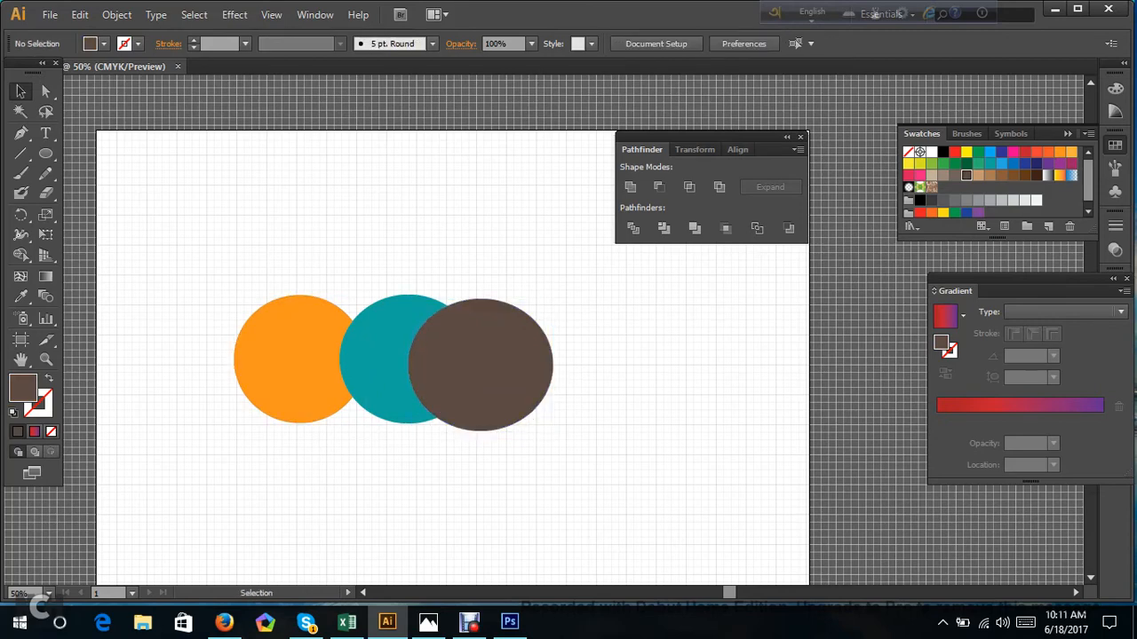
# Split the three overlapping circles with the Pathfinder Divide operation and ungroup the resulting pieces.
pyautogui.moveTo(184, 224); pyautogui.dragTo(621, 480)
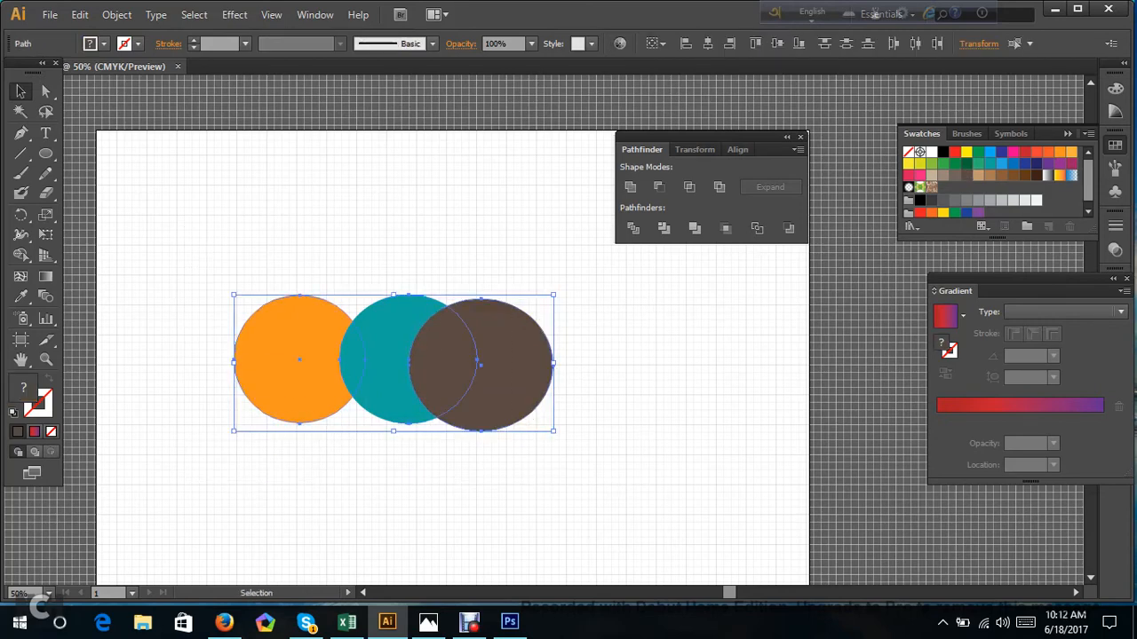
pyautogui.click(641, 229)
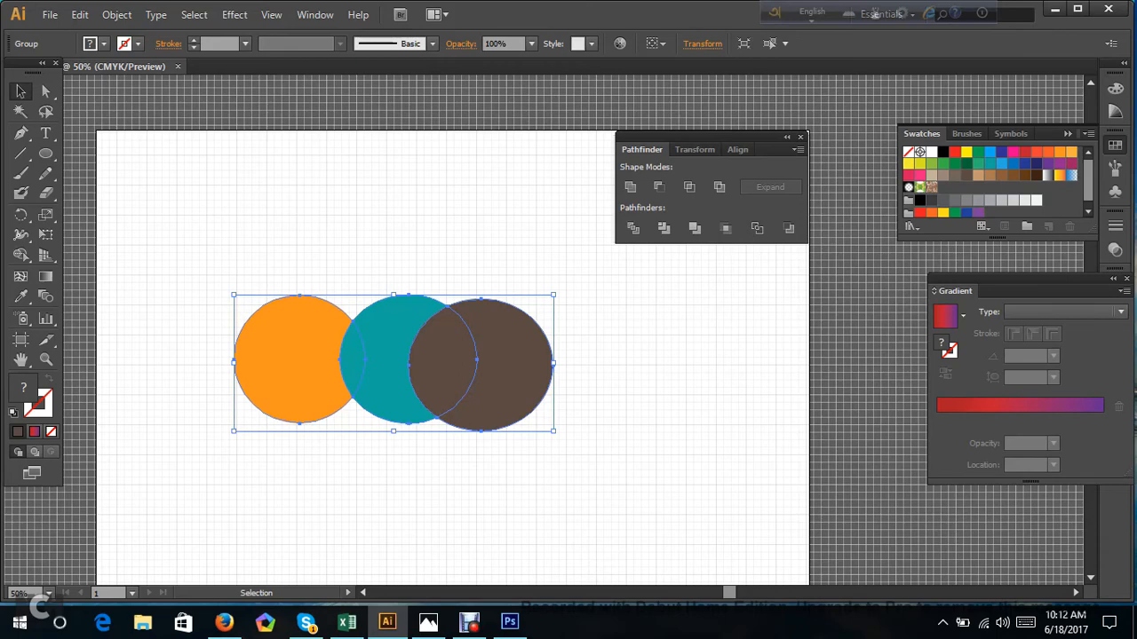
pyautogui.rightClick(358, 366)
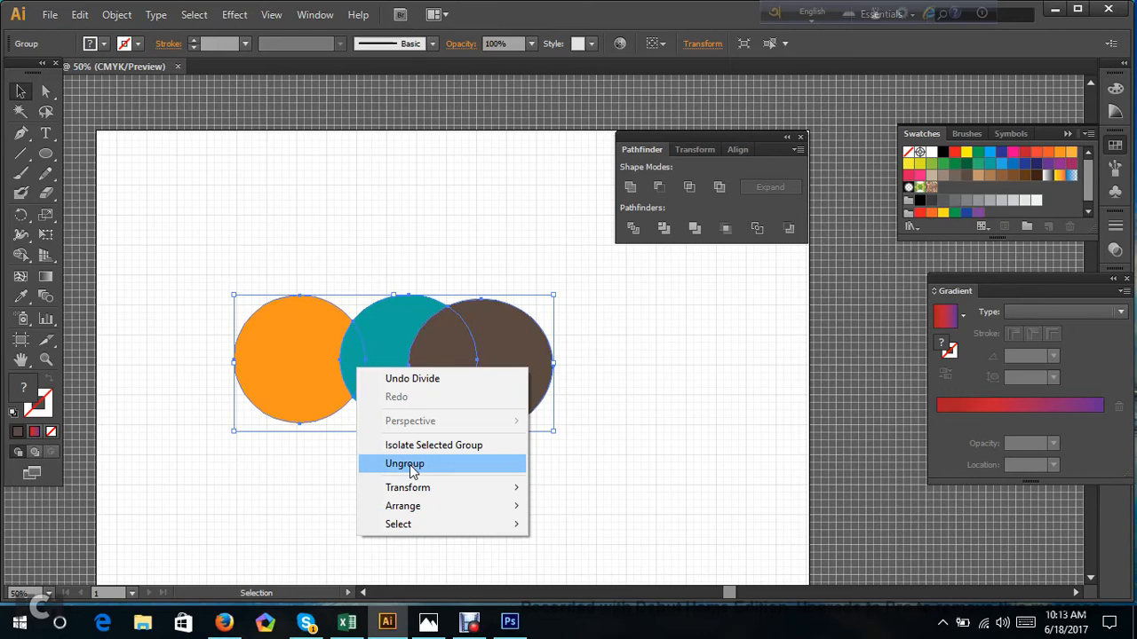
pyautogui.click(409, 465)
pyautogui.click(409, 466)
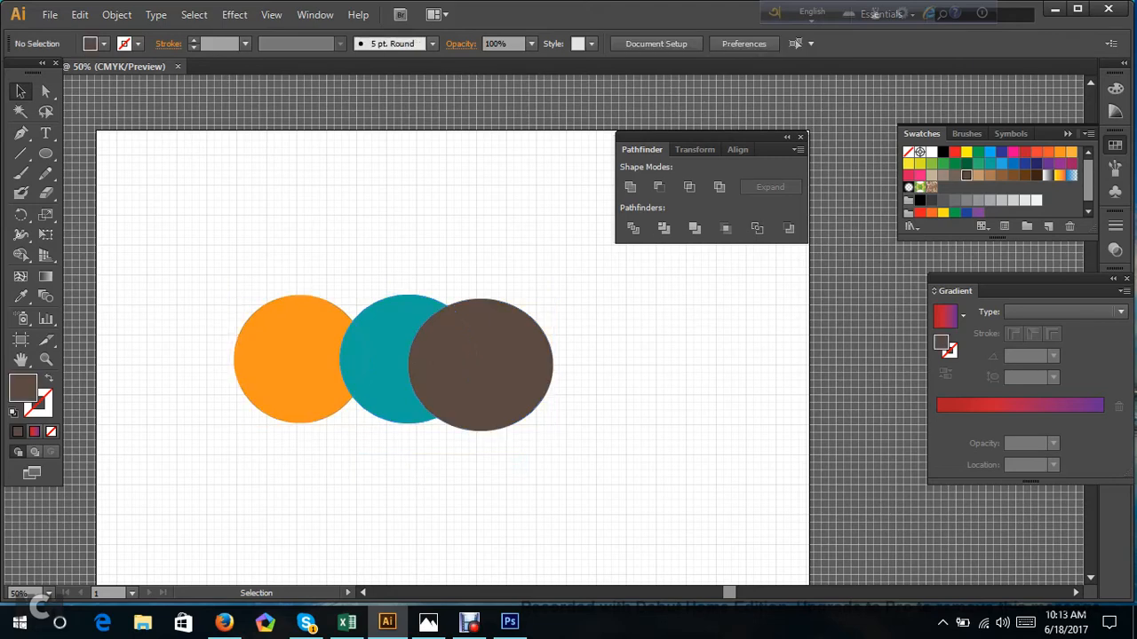
# Pull the brown crescent, the orange shape and the two leaf-shaped overlaps away from the teal centre piece.
pyautogui.moveTo(511, 369); pyautogui.dragTo(573, 379)
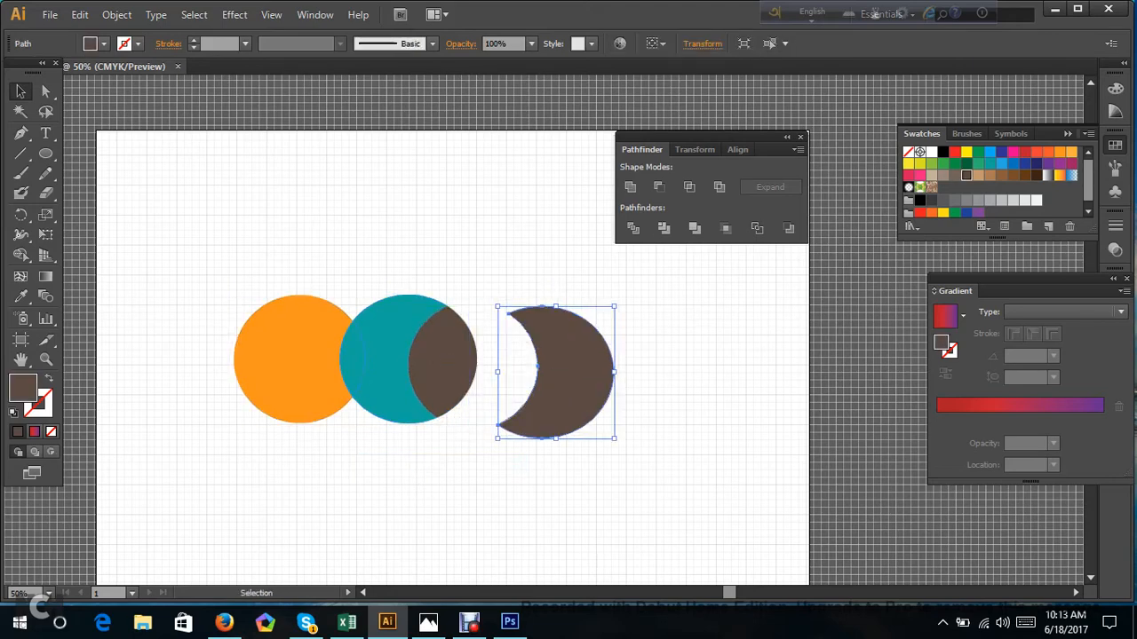
pyautogui.moveTo(297, 373); pyautogui.dragTo(215, 367)
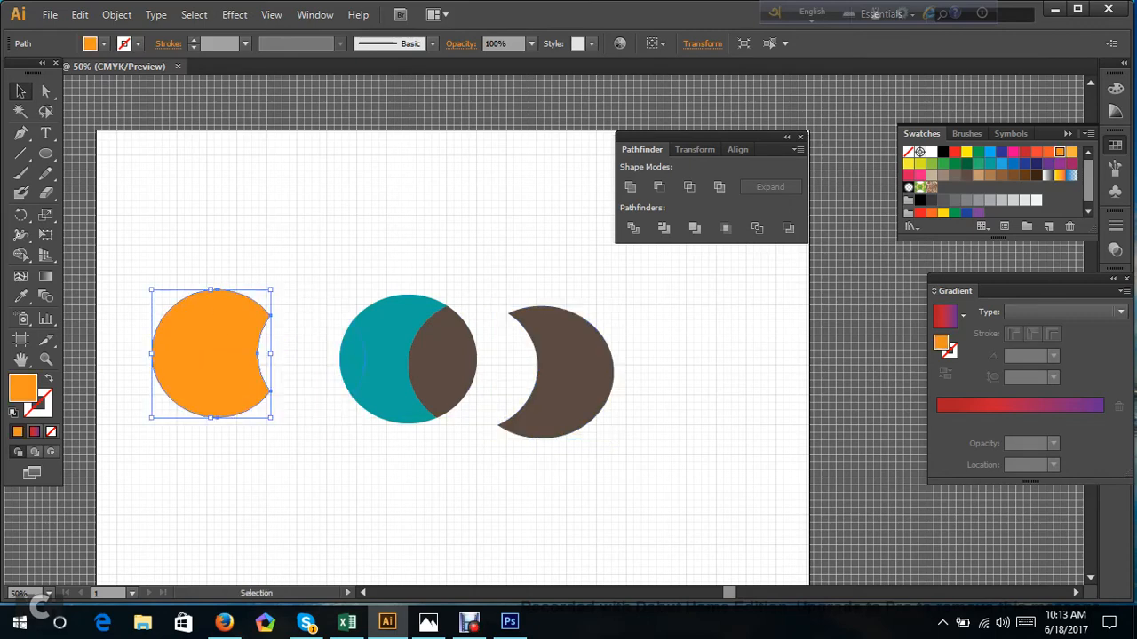
pyautogui.moveTo(358, 373); pyautogui.dragTo(506, 233)
pyautogui.moveTo(505, 283); pyautogui.dragTo(504, 283)
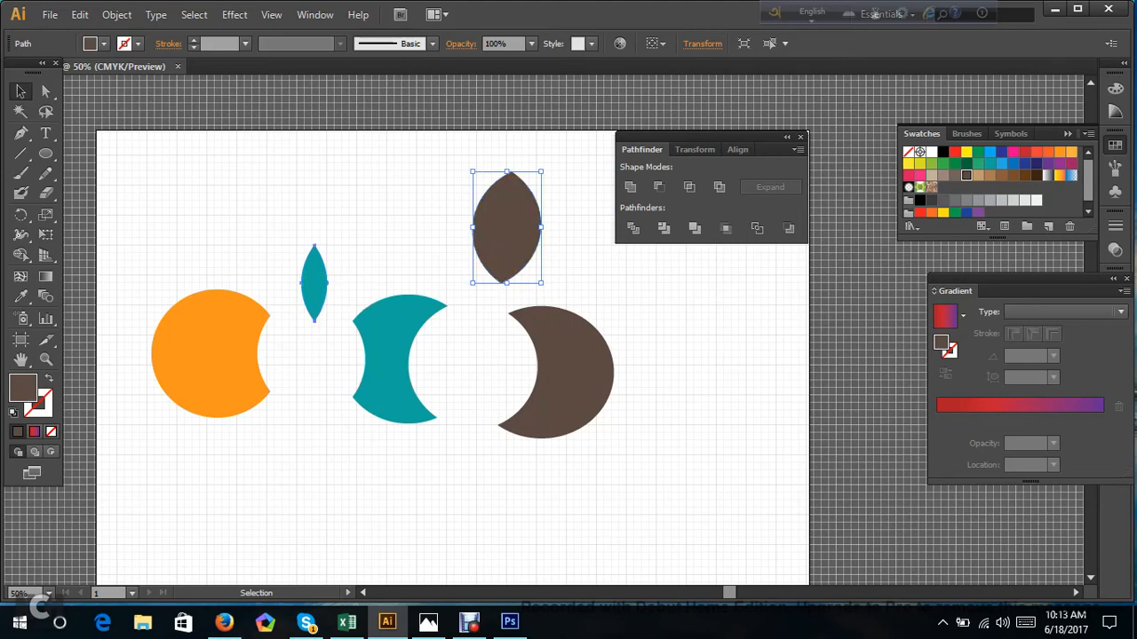
# Place the teal leaf upright on top of the bitten orange shape and send it to the back.
pyautogui.moveTo(311, 275); pyautogui.dragTo(219, 254)
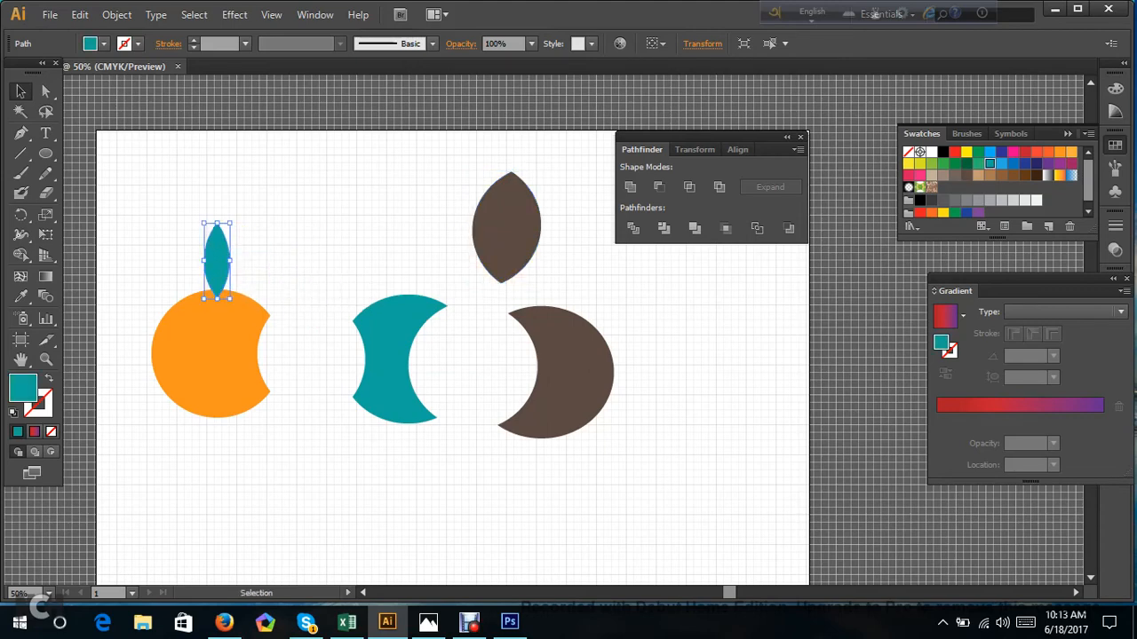
pyautogui.rightClick(216, 257)
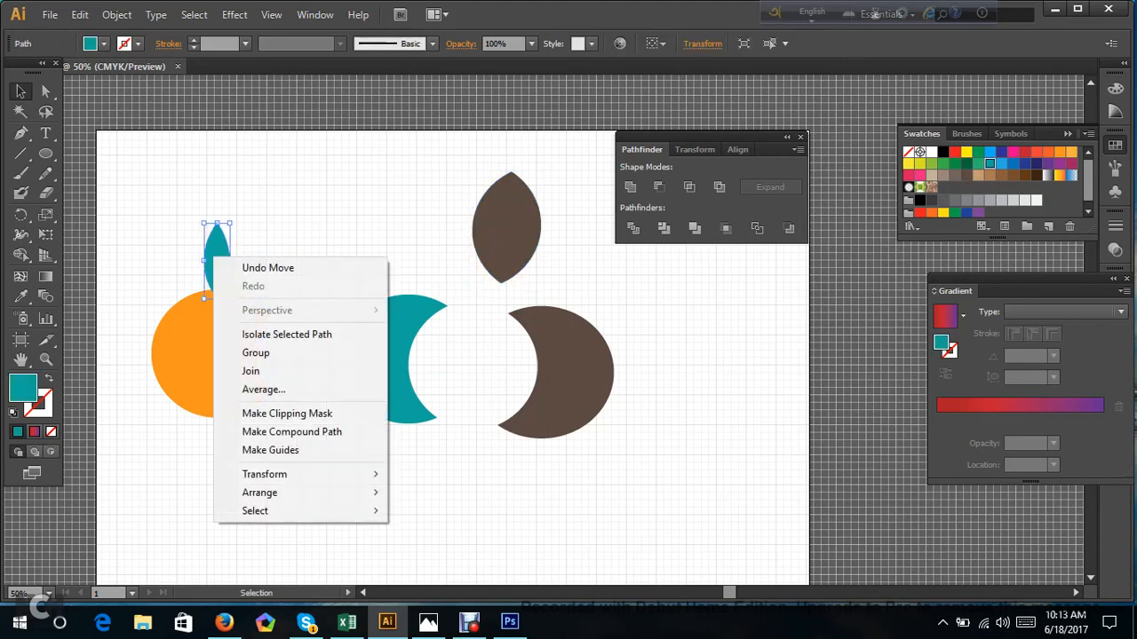
pyautogui.moveTo(346, 494)
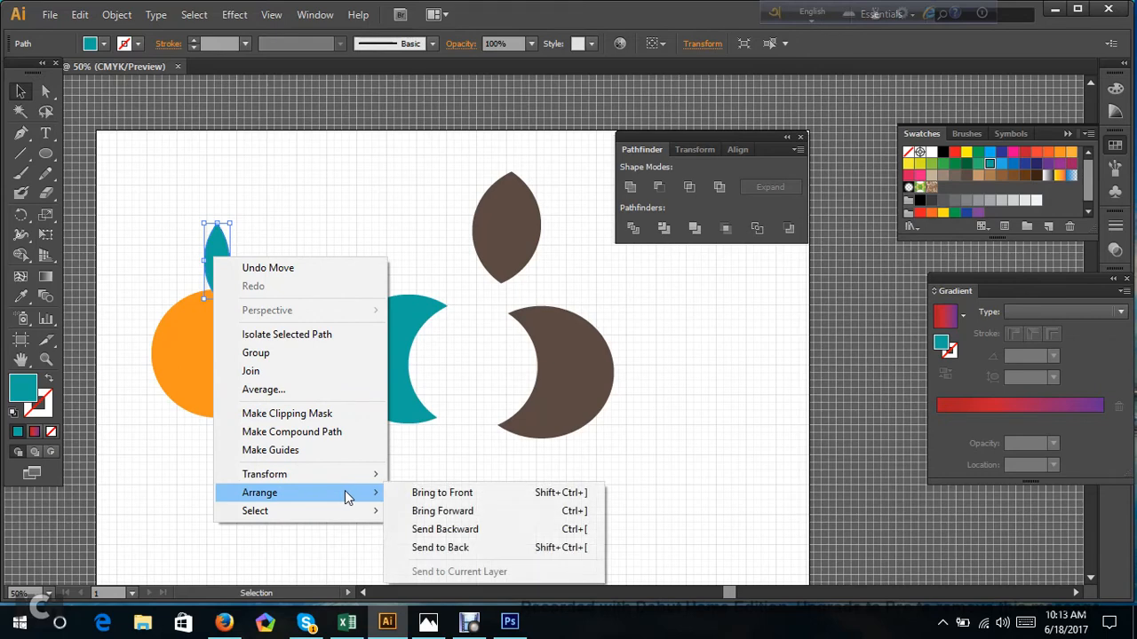
pyautogui.click(465, 553)
pyautogui.hotkey('ctrl', 'shift', 'a')
# Recolour the small teal leaf with the orange sampled from the shape below it.
pyautogui.click(217, 256)
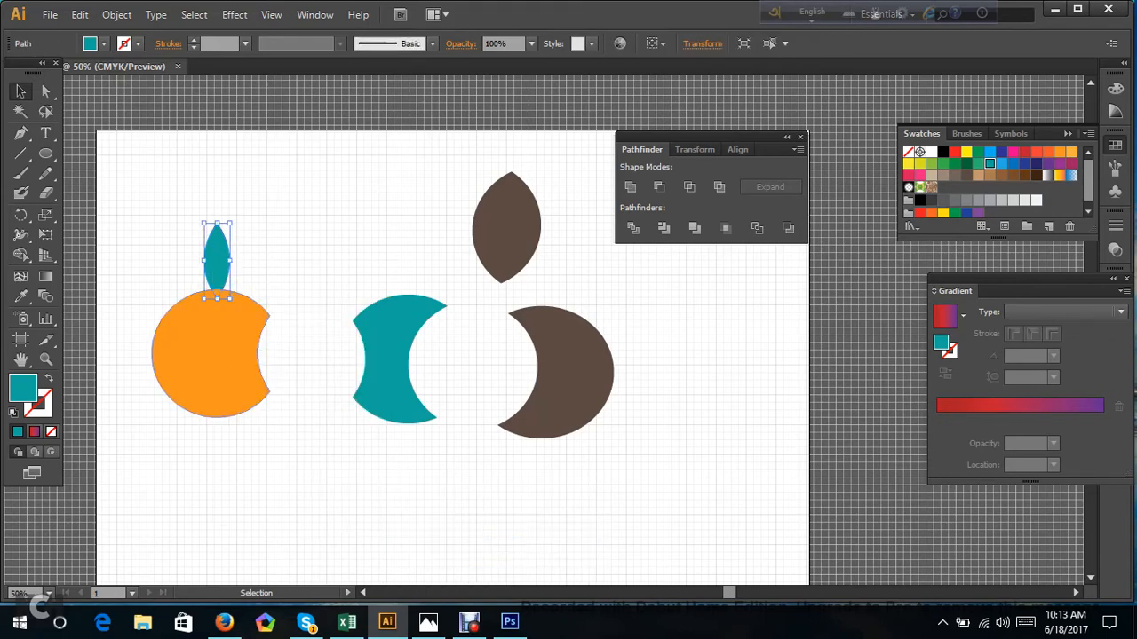
pyautogui.click(21, 297)
pyautogui.click(260, 348)
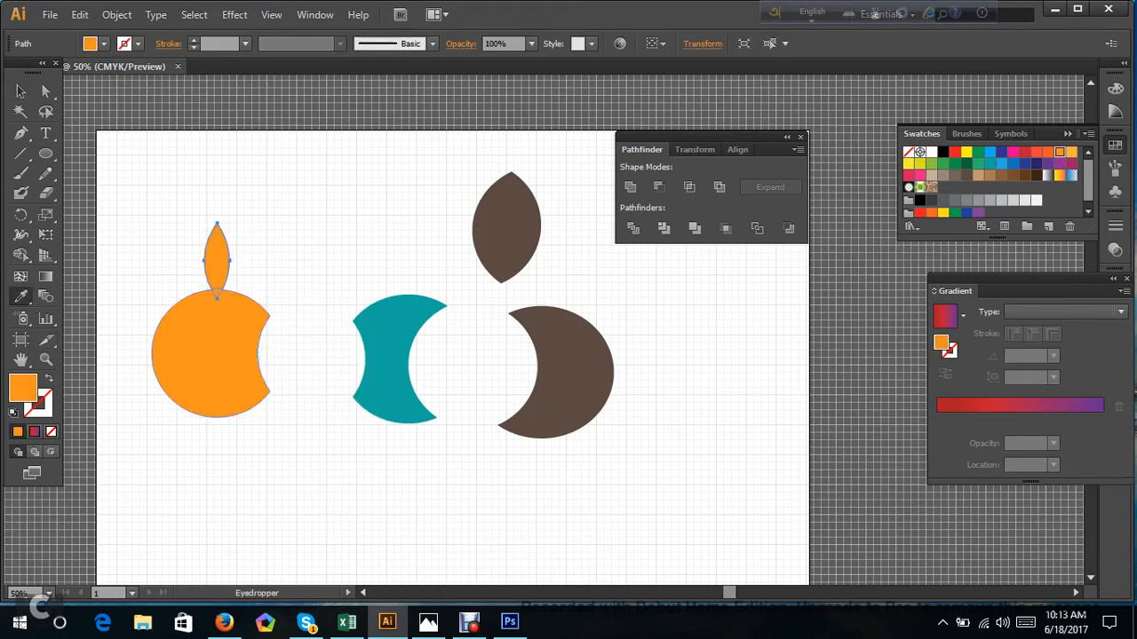
pyautogui.click(46, 91)
pyautogui.click(105, 176)
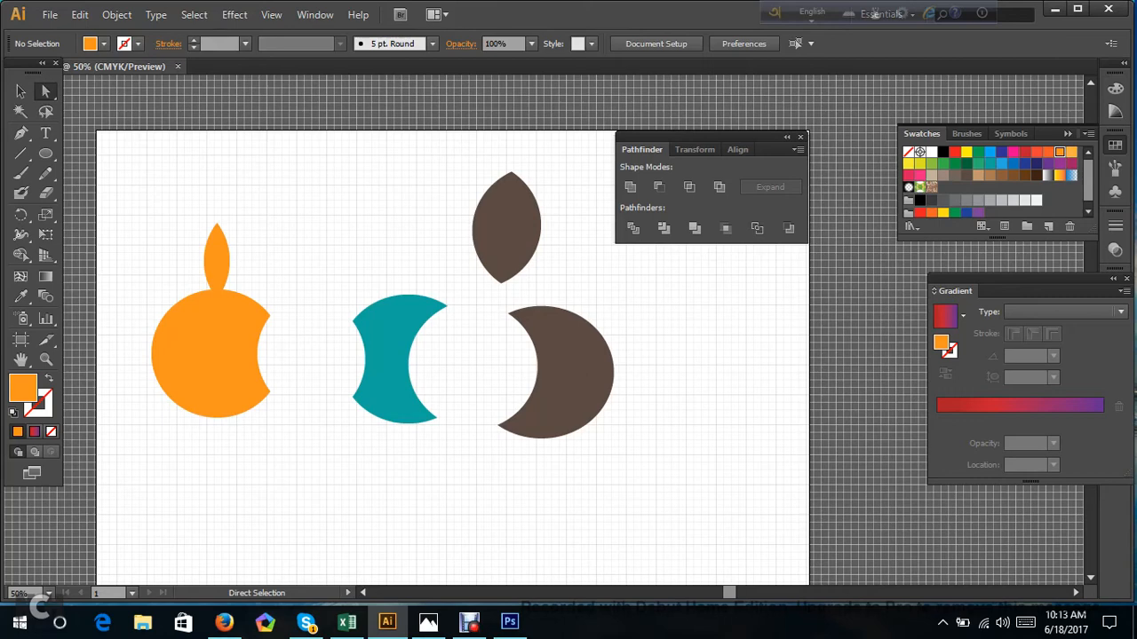
# Undo the edits back to the three whole overlapping circles and align the brown circle level with the teal one.
pyautogui.moveTo(126, 162); pyautogui.dragTo(705, 517)
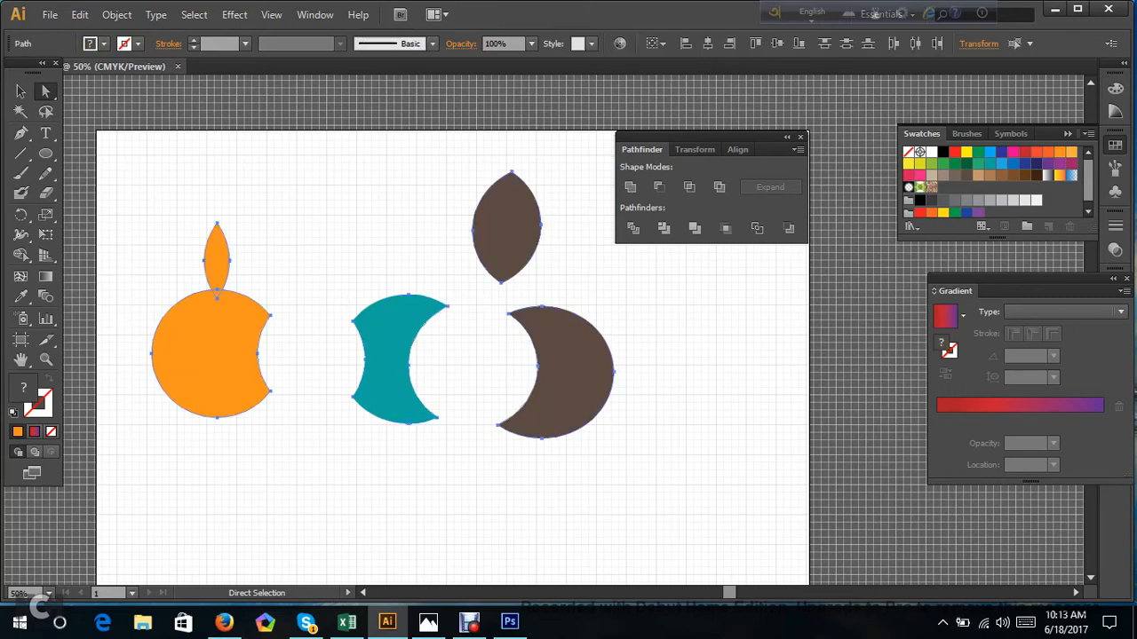
pyautogui.press('Delete')
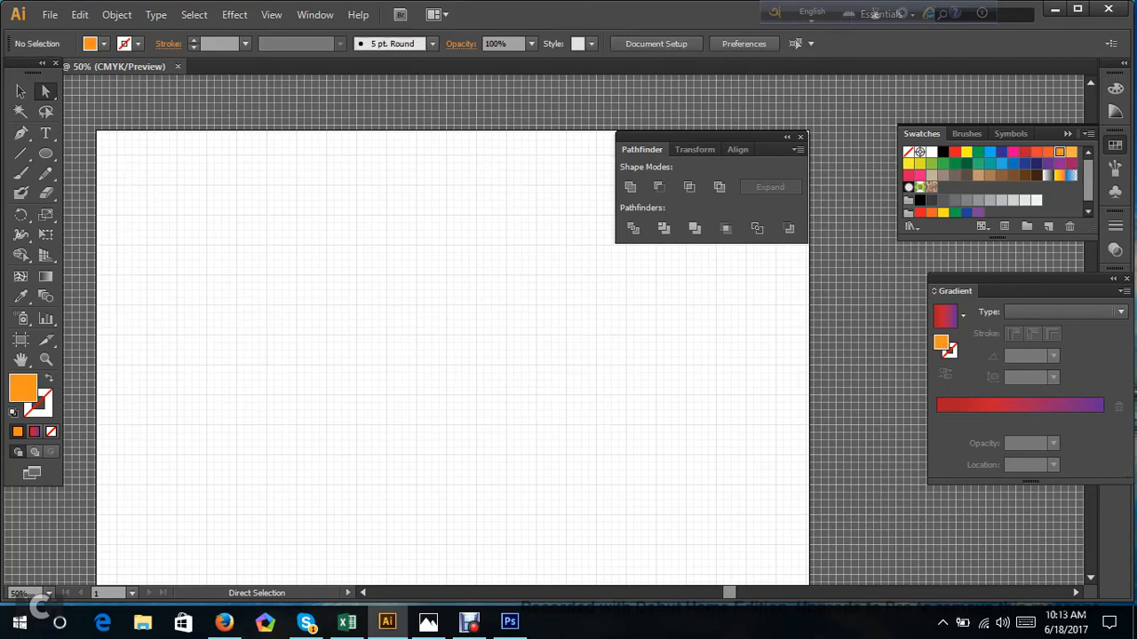
pyautogui.hotkey('ctrl', 'z')
pyautogui.hotkey('ctrl', 'z')
pyautogui.hotkey('ctrl', 'z')
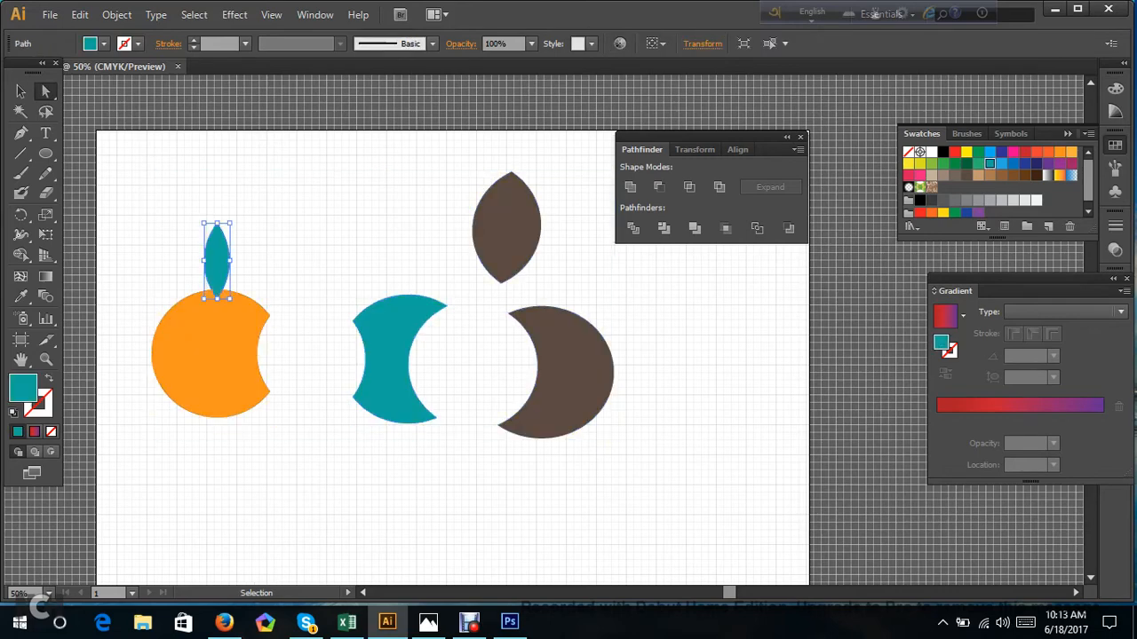
pyautogui.hotkey('ctrl', 'z')
pyautogui.hotkey('ctrl', 'z')
pyautogui.hotkey('ctrl', 'z')
pyautogui.hotkey('ctrl', 'z')
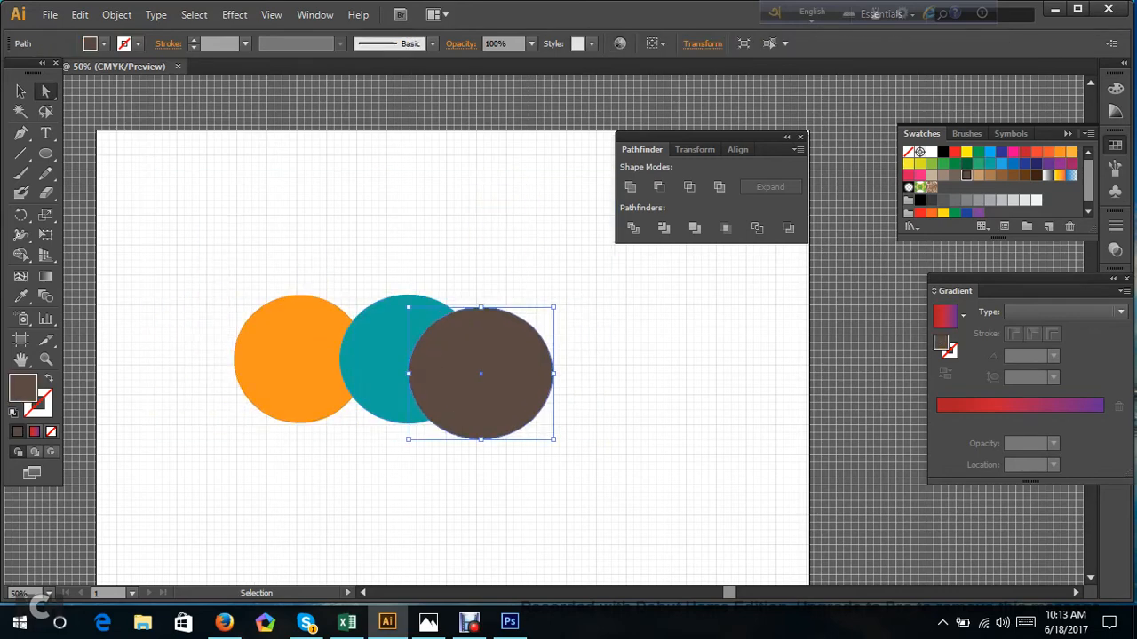
pyautogui.click(655, 342)
pyautogui.moveTo(585, 310); pyautogui.dragTo(556, 378)
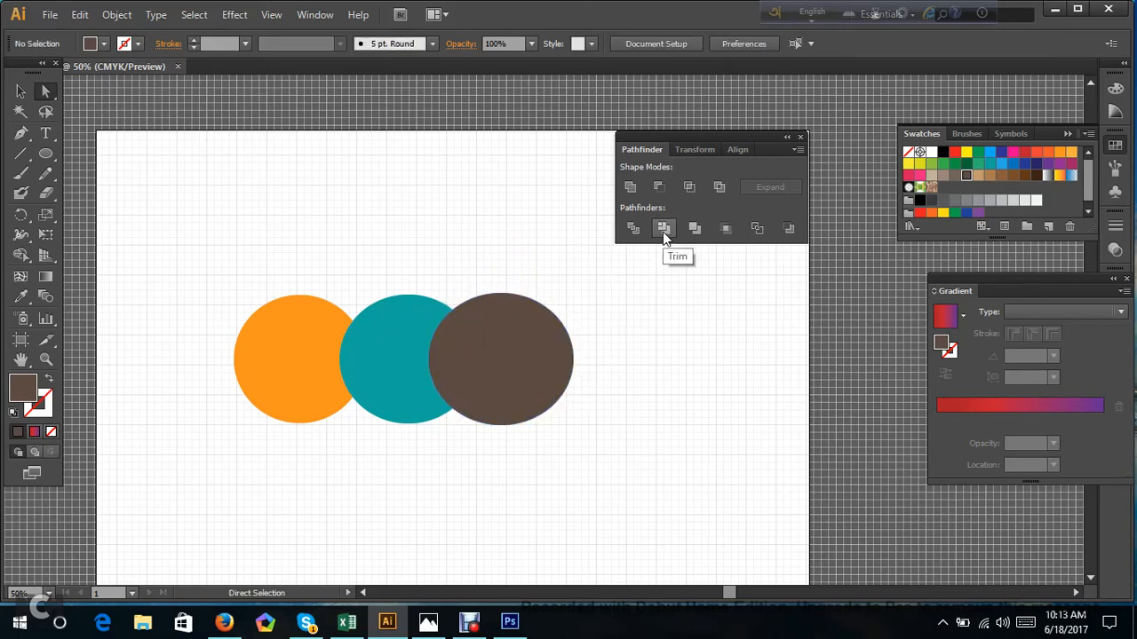
# Try the Pathfinder Trim operation on the three overlapping circles and undo it.
pyautogui.moveTo(144, 233); pyautogui.dragTo(602, 451)
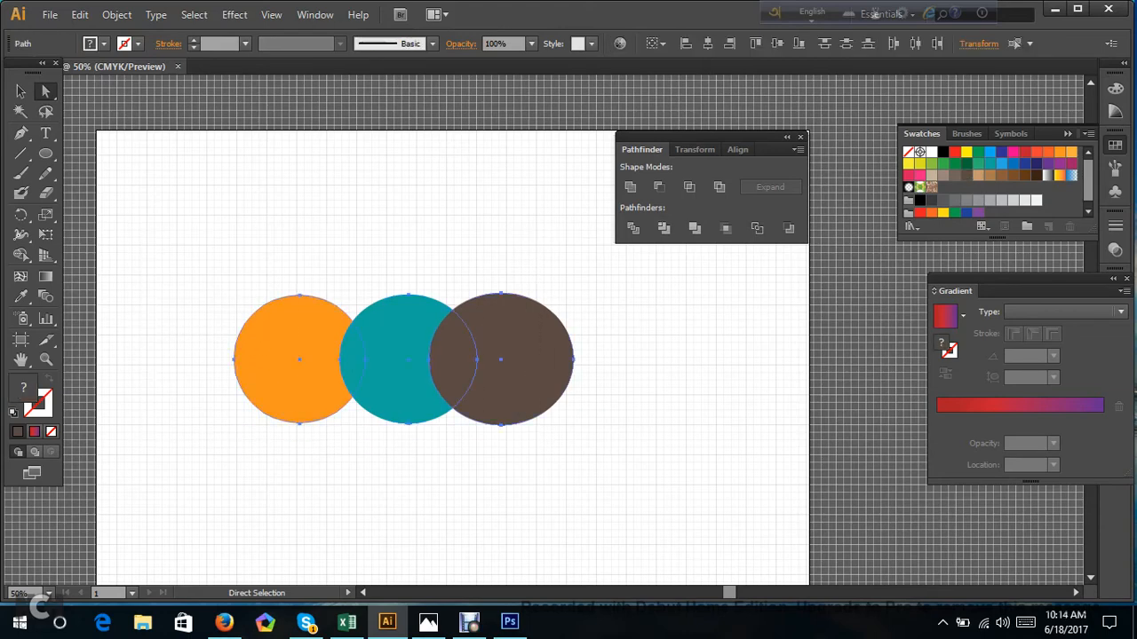
pyautogui.click(663, 231)
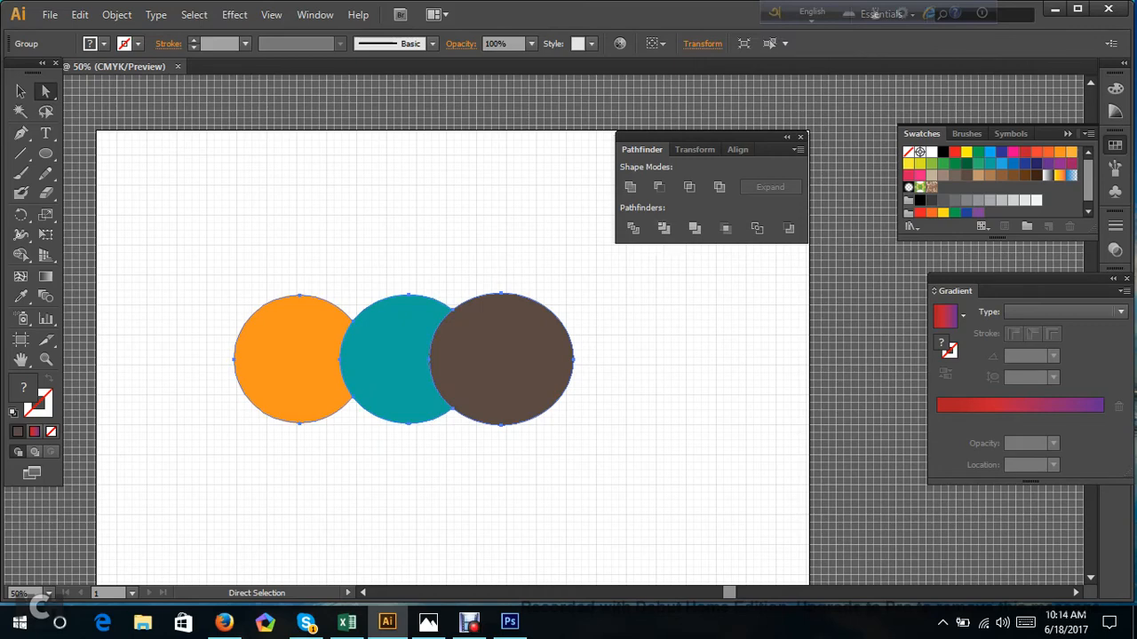
pyautogui.hotkey('ctrl', 'z')
pyautogui.click(187, 277)
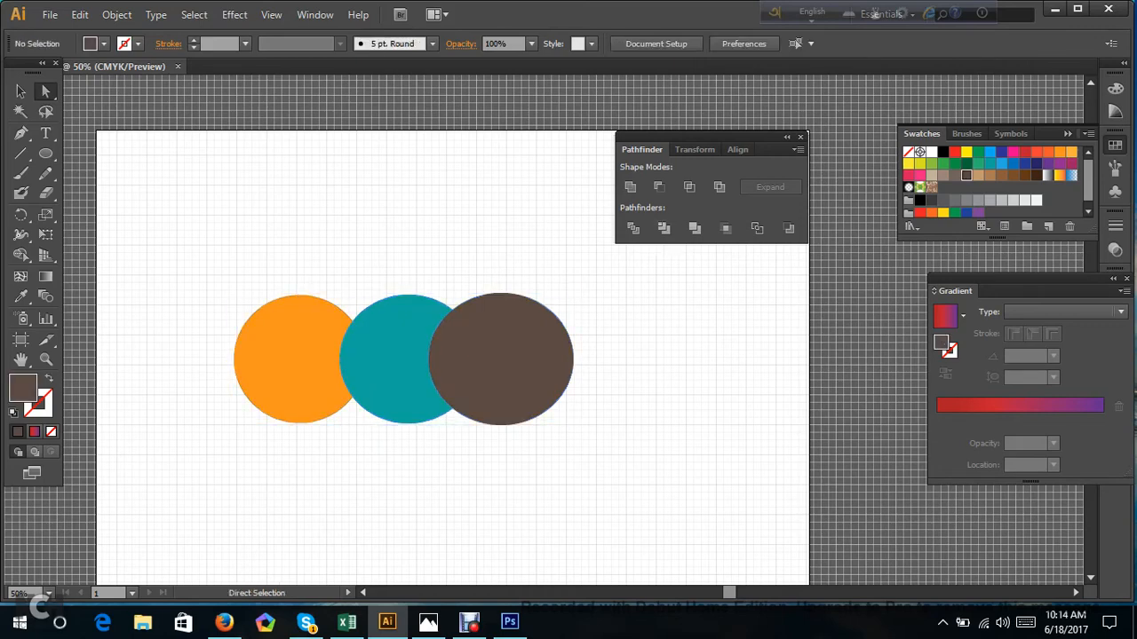
# Trim the three overlapping circles with Pathfinder and pull the brown and orange pieces away from the teal one.
pyautogui.moveTo(163, 279); pyautogui.dragTo(794, 493)
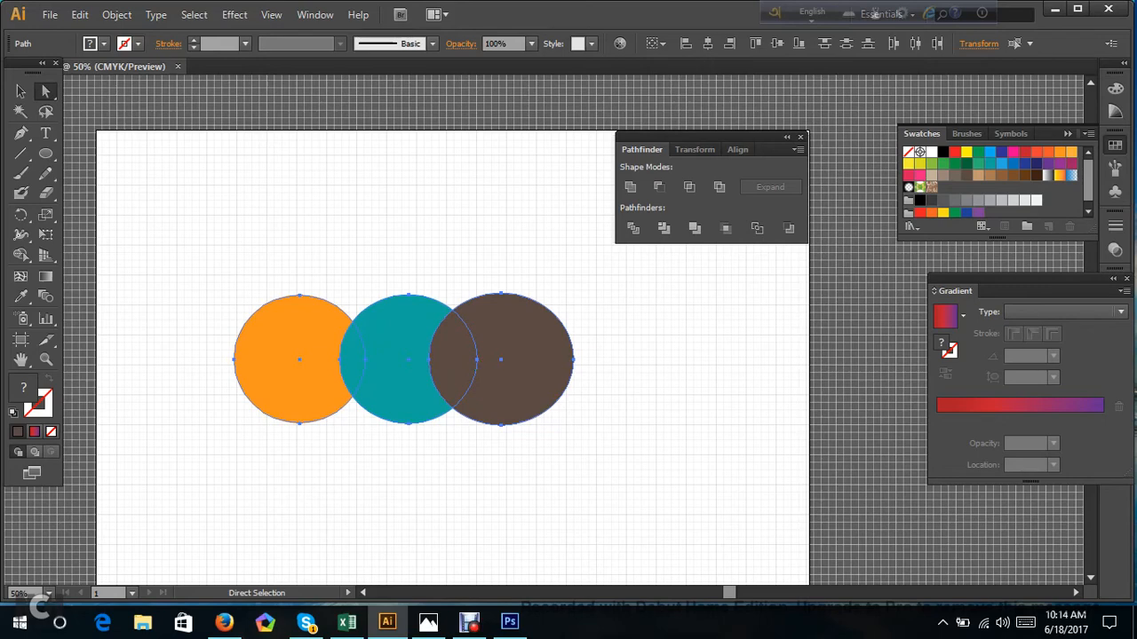
pyautogui.click(663, 228)
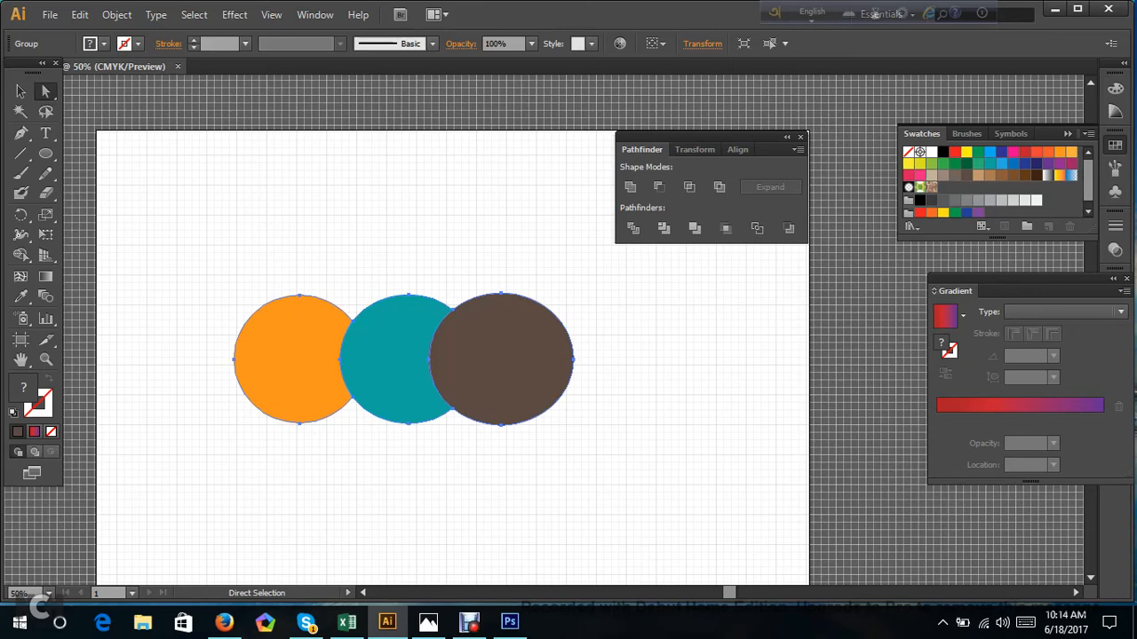
pyautogui.moveTo(311, 332); pyautogui.dragTo(260, 316)
pyautogui.click(400, 242)
pyautogui.moveTo(510, 337); pyautogui.dragTo(530, 339)
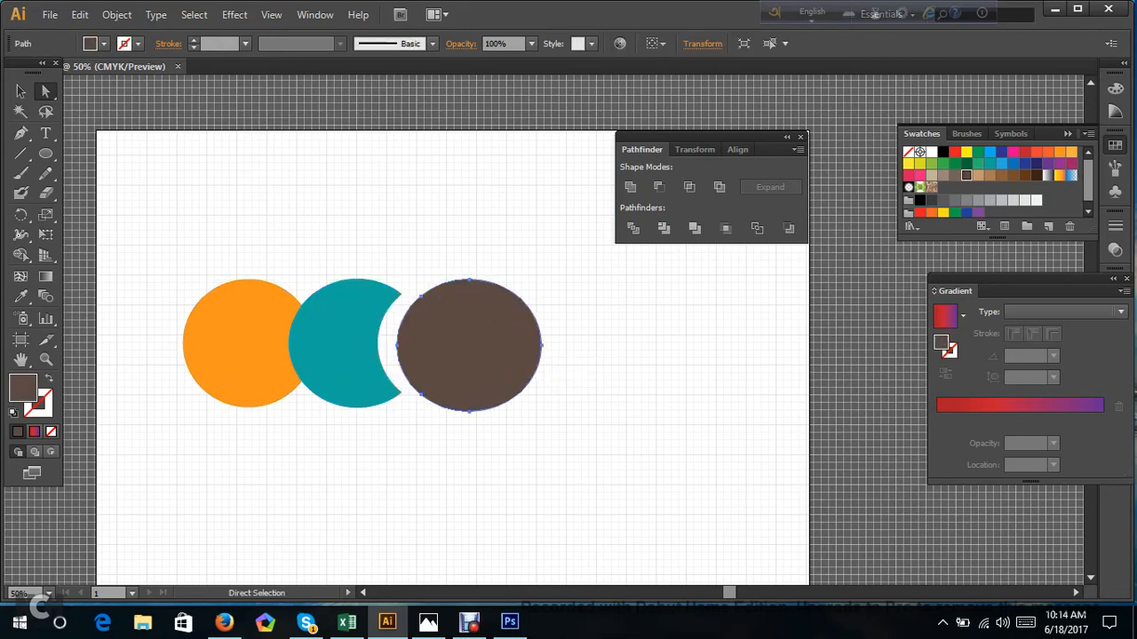
pyautogui.moveTo(267, 316); pyautogui.dragTo(205, 294)
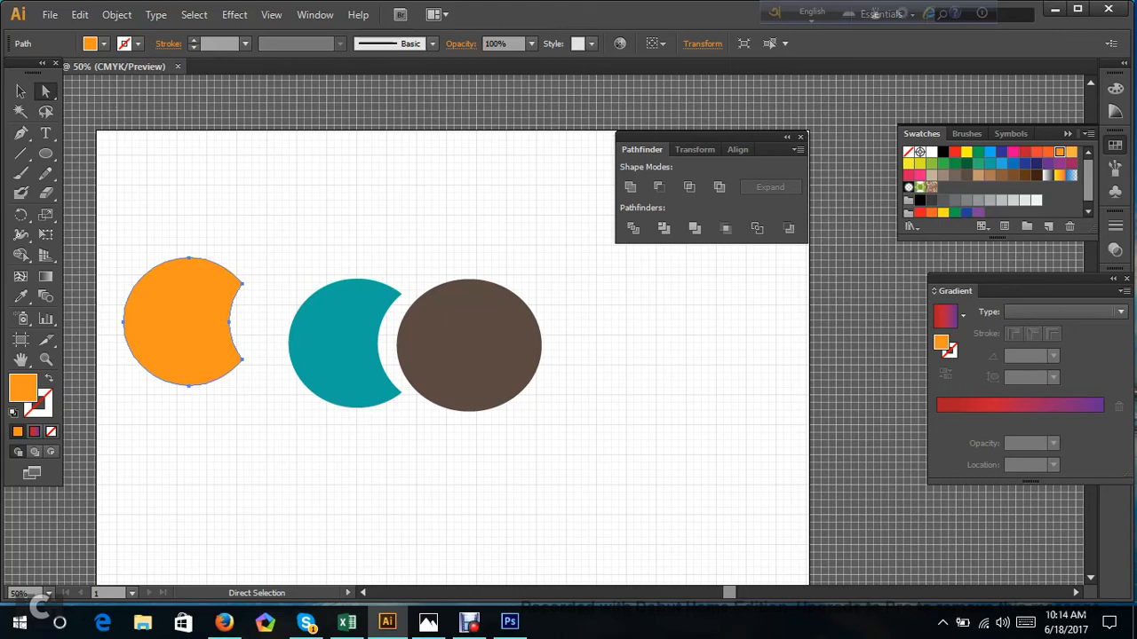
pyautogui.press('v')
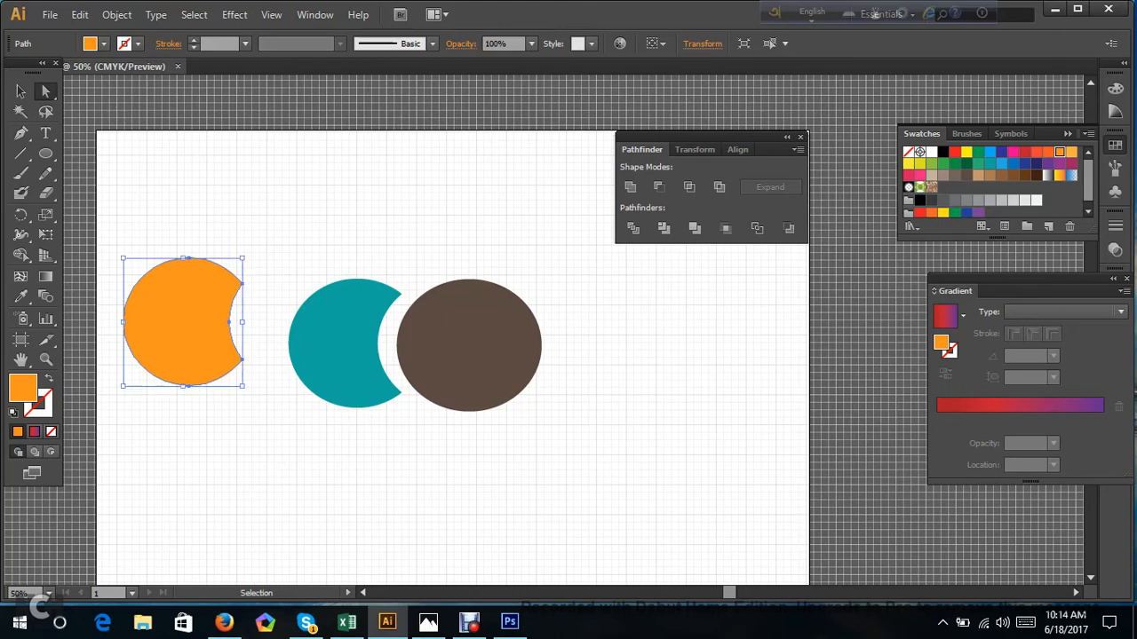
# Undo the piece moves and the Trim operation, and clear the selection.
pyautogui.hotkey('ctrl', 'z')
pyautogui.hotkey('ctrl', 'z')
pyautogui.hotkey('ctrl', 'z')
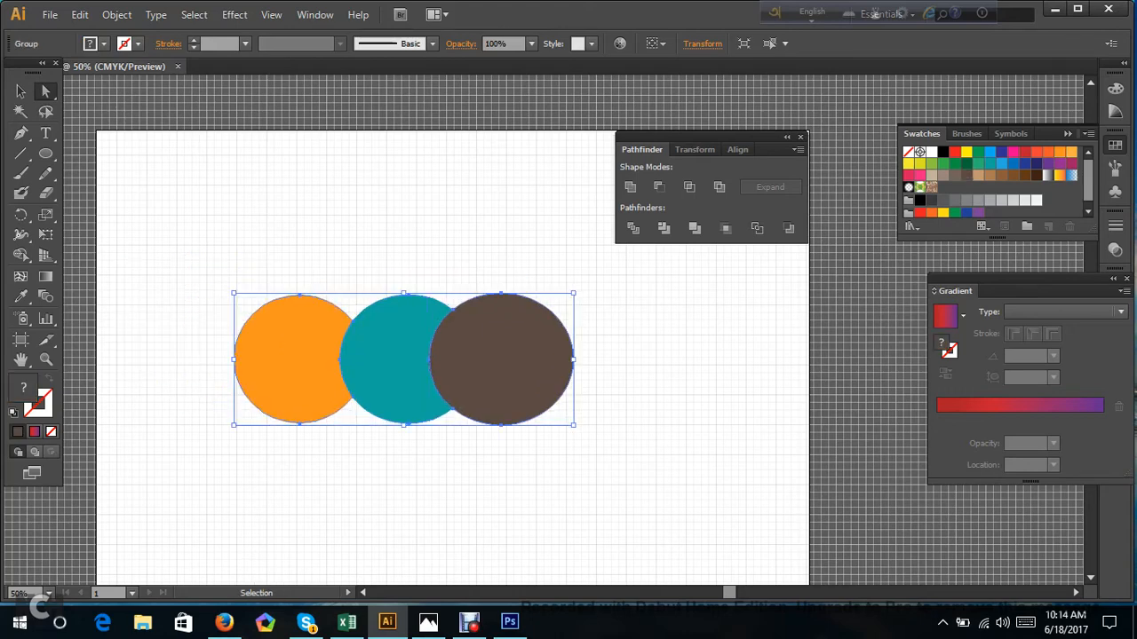
pyautogui.press('a')
pyautogui.hotkey('ctrl', 'shift', 'a')
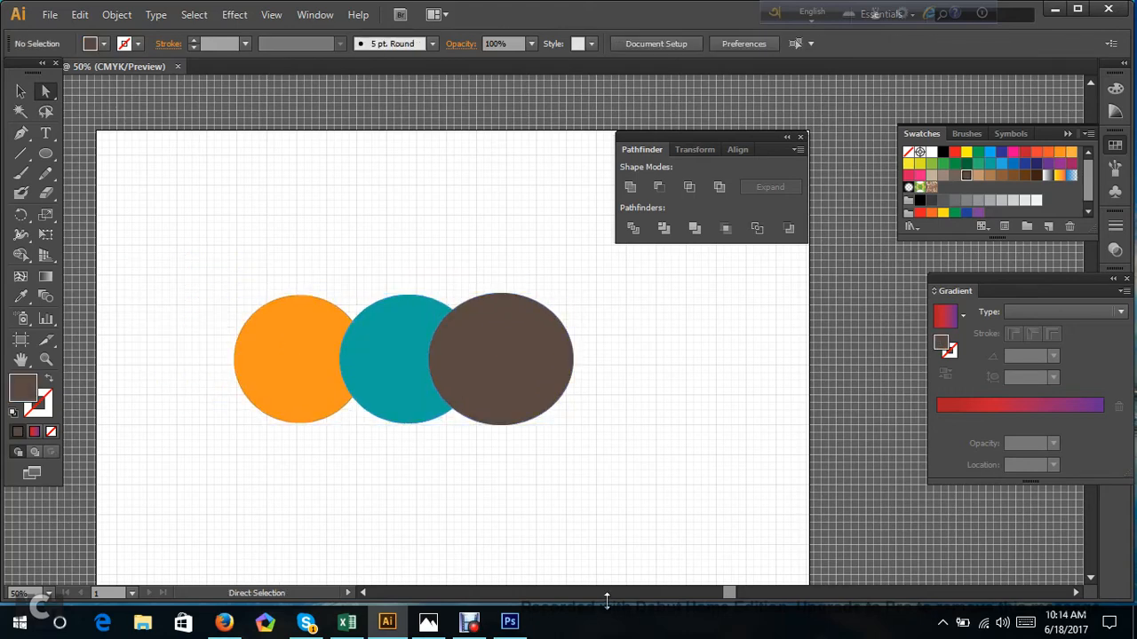
# Apply Pathfinder Trim to the three circles again and move the brown circle clear of the teal piece.
pyautogui.click(632, 592)
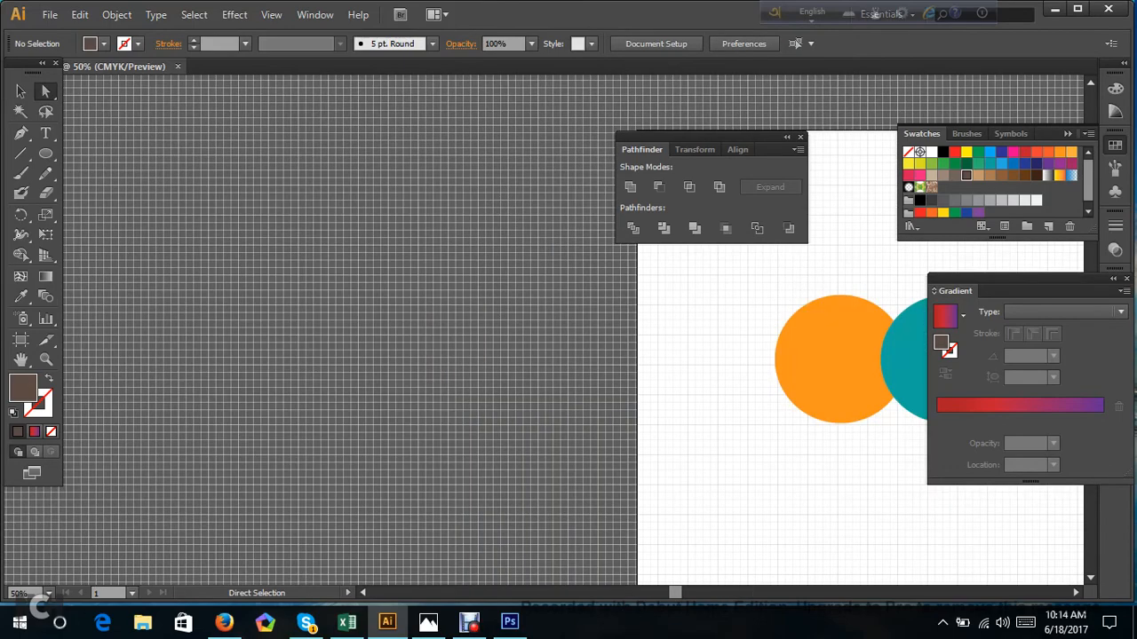
pyautogui.press('space')
pyautogui.moveTo(790, 369); pyautogui.dragTo(335, 342)
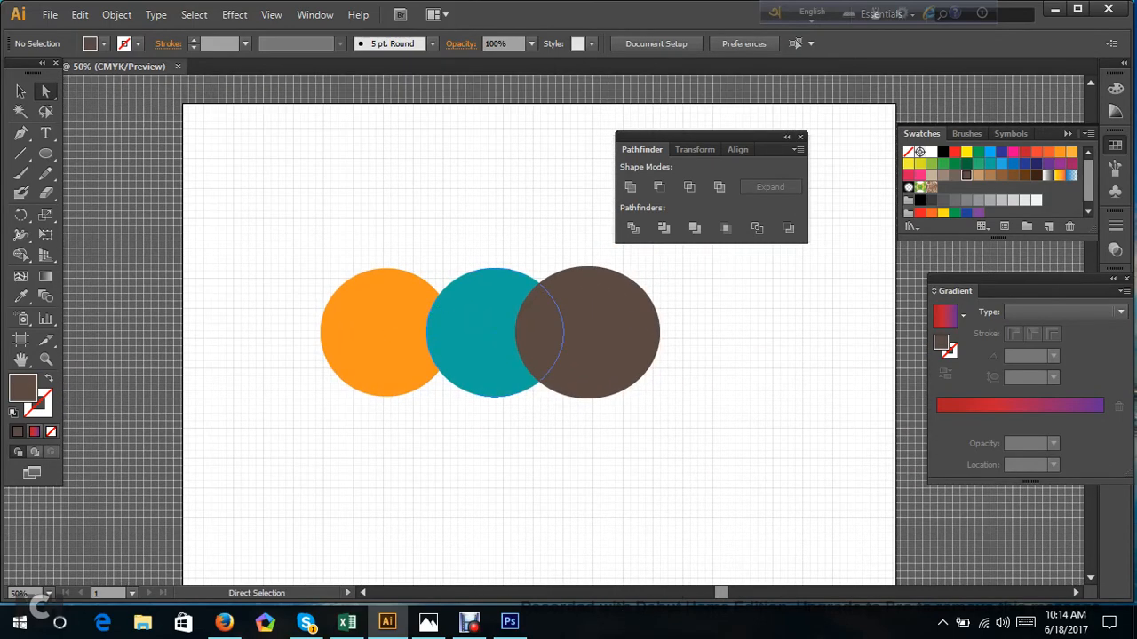
pyautogui.moveTo(281, 236); pyautogui.dragTo(690, 435)
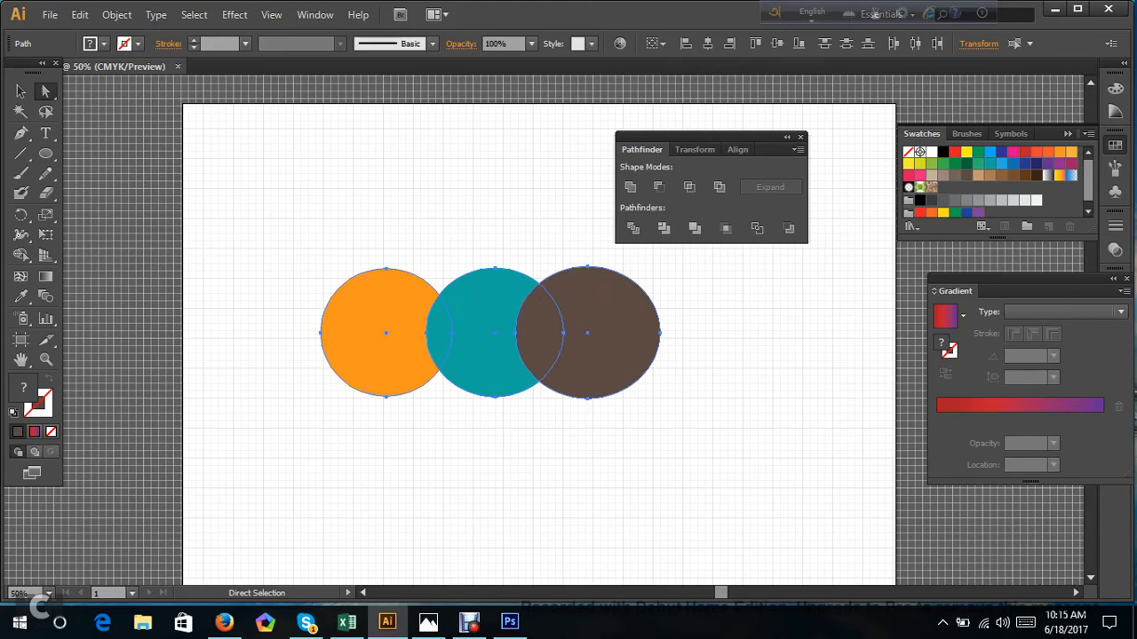
pyautogui.click(663, 228)
pyautogui.moveTo(595, 348); pyautogui.dragTo(645, 355)
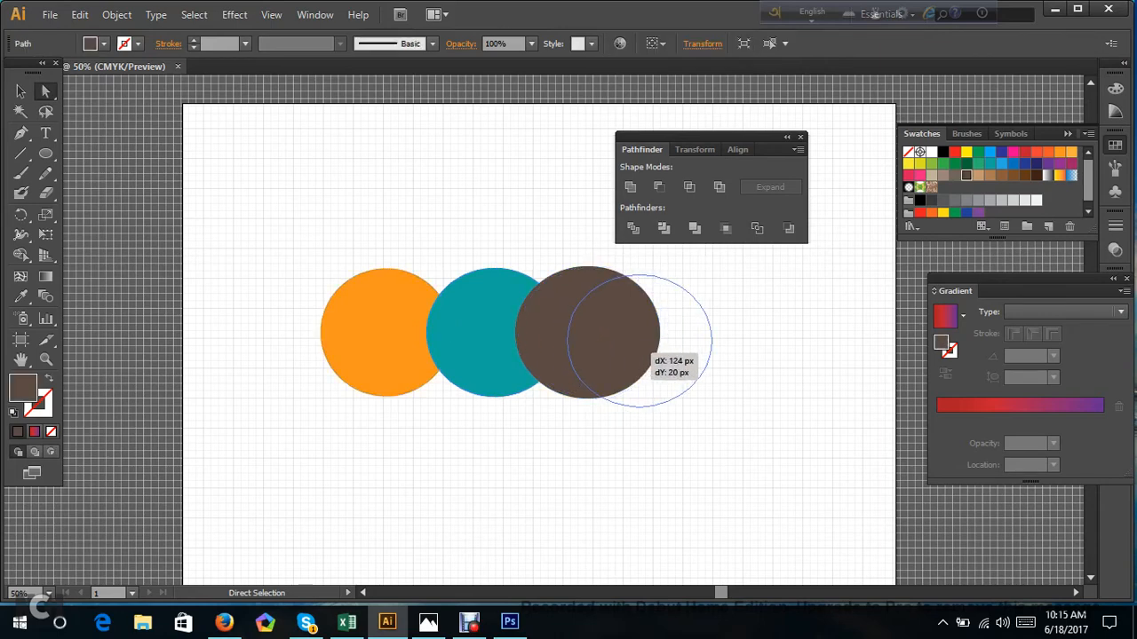
pyautogui.moveTo(488, 337); pyautogui.dragTo(470, 301)
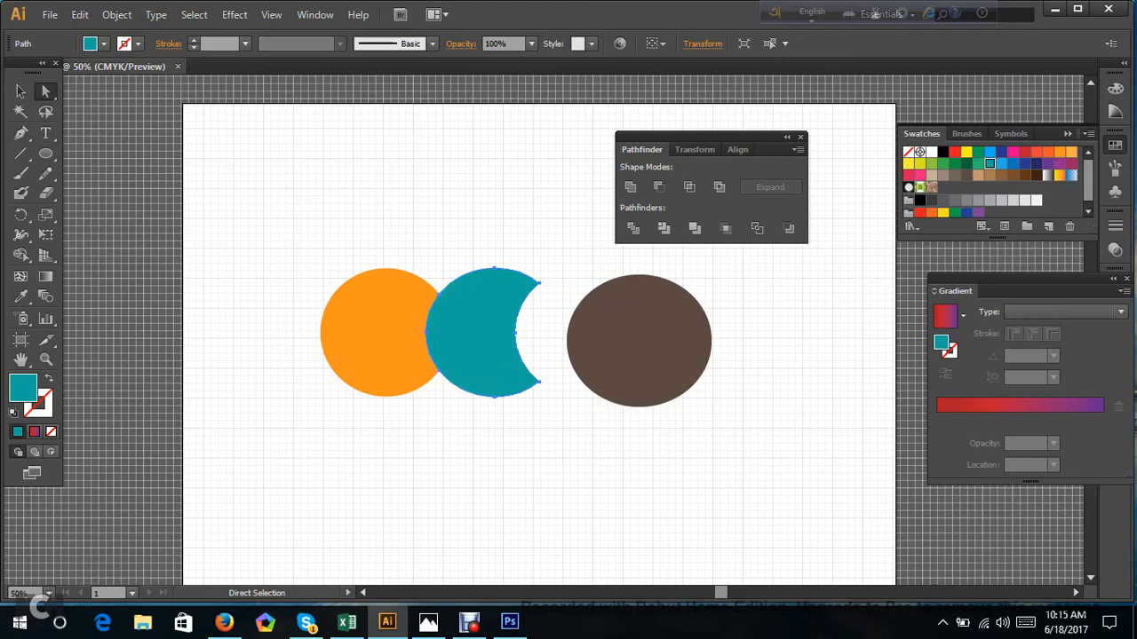
pyautogui.moveTo(612, 331); pyautogui.dragTo(568, 330)
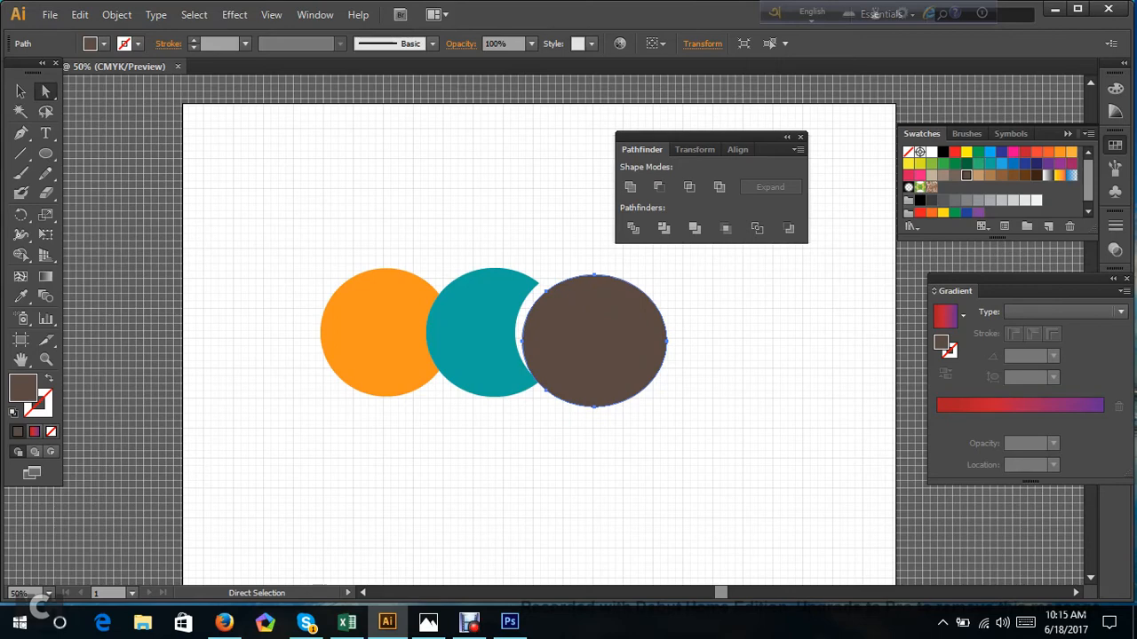
pyautogui.moveTo(590, 334); pyautogui.dragTo(613, 339)
pyautogui.moveTo(322, 253); pyautogui.dragTo(362, 277)
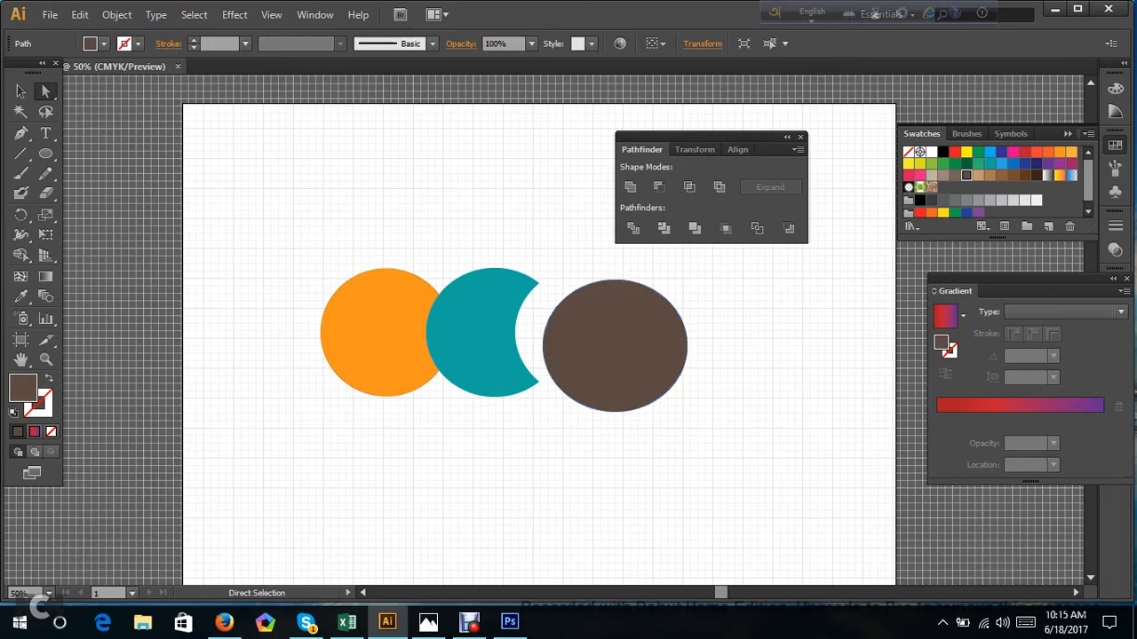
# Undo the brown circle's moves and the second Trim of the three circles.
pyautogui.hotkey('ctrl', 'z')
pyautogui.hotkey('ctrl', 'z')
pyautogui.hotkey('ctrl', 'z')
pyautogui.hotkey('ctrl', 'z')
pyautogui.hotkey('ctrl', 'z')
pyautogui.hotkey('ctrl', 'z')
pyautogui.hotkey('ctrl', 'z')
pyautogui.hotkey('ctrl', 'z')
pyautogui.hotkey('ctrl', 'z')
pyautogui.hotkey('ctrl', 'z')
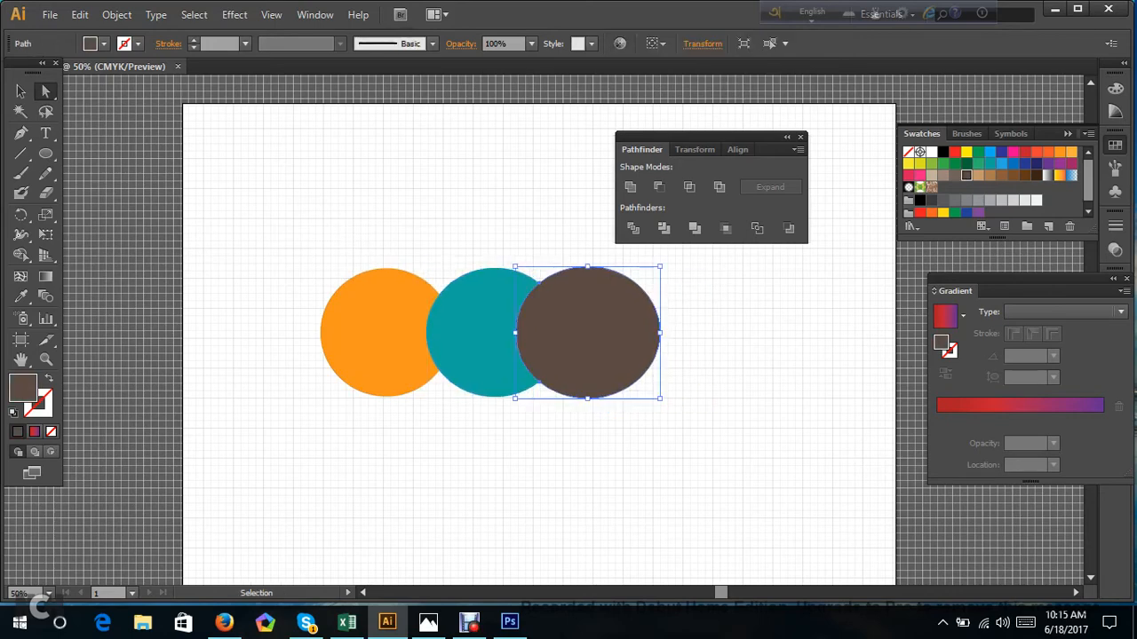
# Reposition the orange, teal and brown circles so that they overlap more closely in a row.
pyautogui.moveTo(544, 347); pyautogui.dragTo(467, 374)
pyautogui.moveTo(589, 308); pyautogui.dragTo(477, 373)
pyautogui.moveTo(423, 347); pyautogui.dragTo(423, 334)
pyautogui.moveTo(511, 349); pyautogui.dragTo(501, 349)
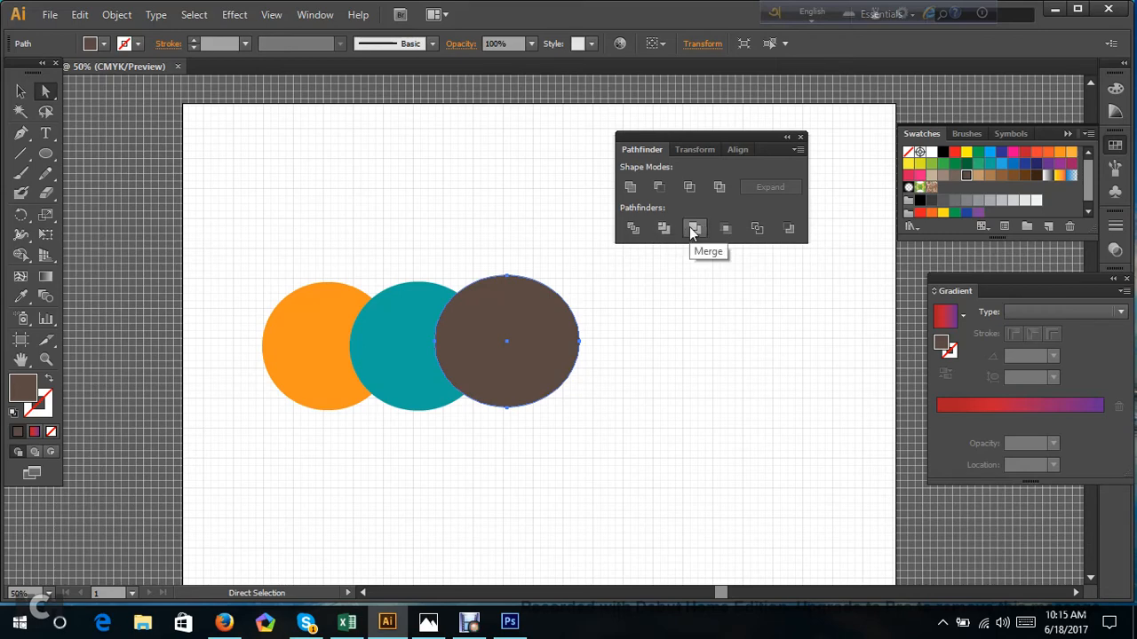
# Merge the three overlapping circles with Pathfinder, ungroup the result and pull the pieces apart.
pyautogui.moveTo(181, 229); pyautogui.dragTo(638, 446)
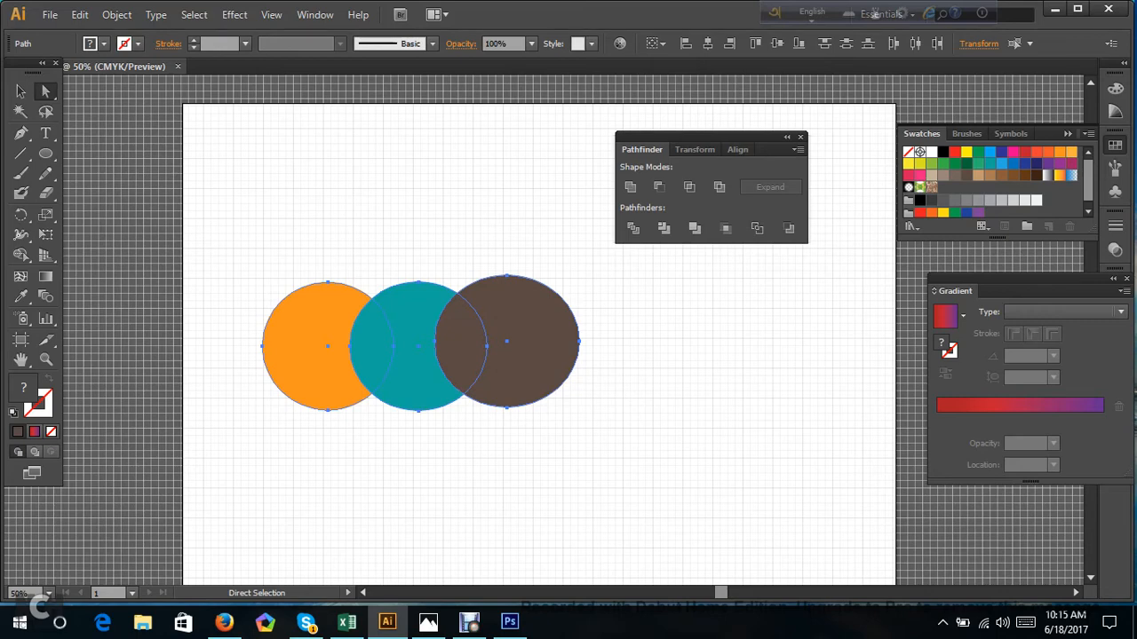
pyautogui.click(693, 233)
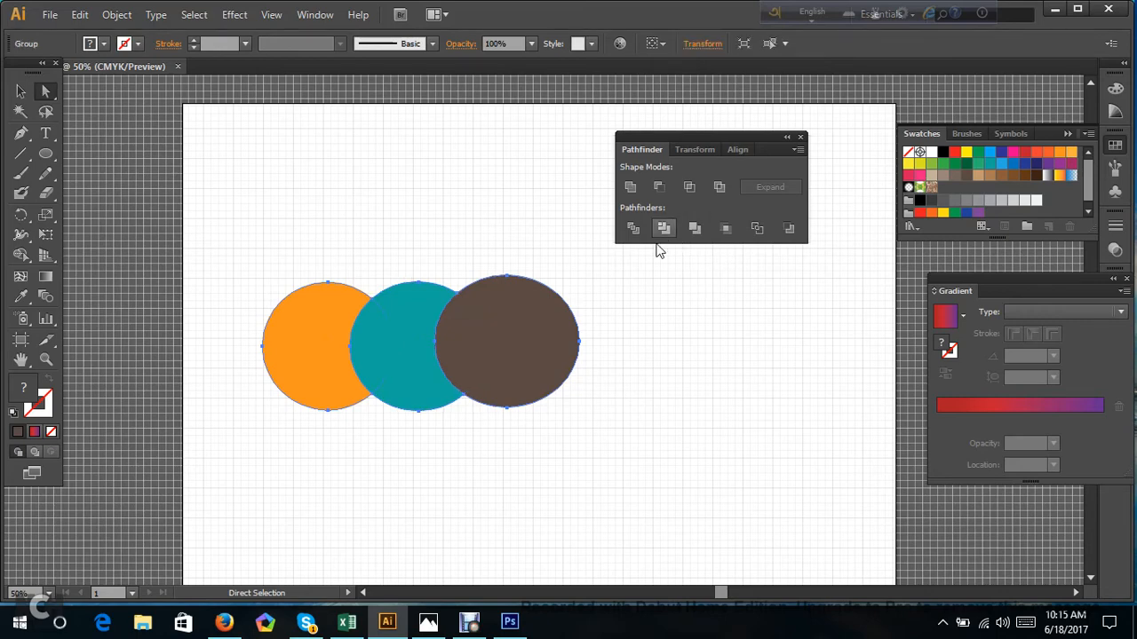
pyautogui.rightClick(540, 348)
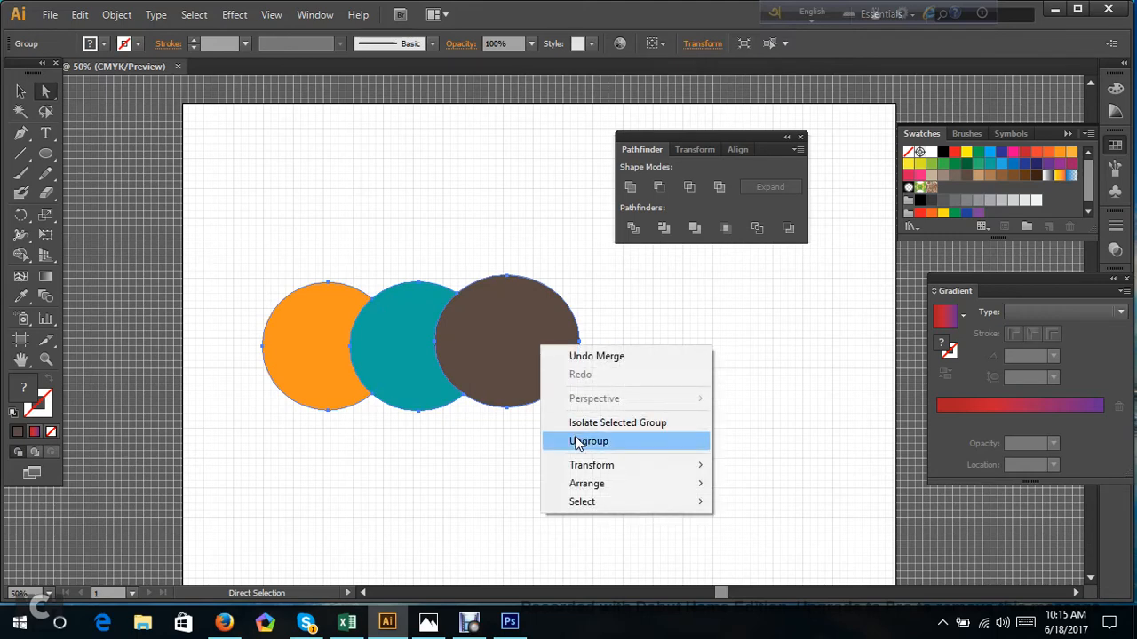
pyautogui.click(578, 441)
pyautogui.moveTo(528, 331); pyautogui.dragTo(586, 351)
pyautogui.moveTo(373, 322); pyautogui.dragTo(357, 292)
pyautogui.moveTo(425, 298); pyautogui.dragTo(511, 294)
# Undo the Merge, the ungrouping and all piece moves, back to the three whole overlapping circles.
pyautogui.hotkey('ctrl', 'z')
pyautogui.hotkey('ctrl', 'z')
pyautogui.hotkey('ctrl', 'z')
pyautogui.hotkey('ctrl', 'z')
pyautogui.hotkey('ctrl', 'z')
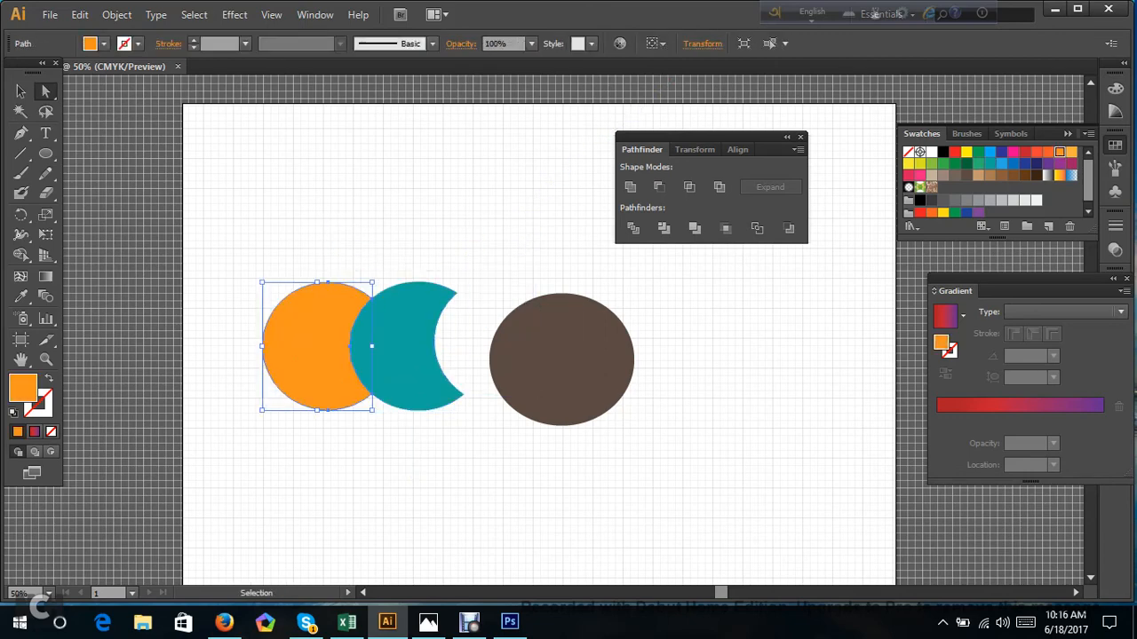
pyautogui.hotkey('ctrl', 'z')
pyautogui.hotkey('ctrl', 'z')
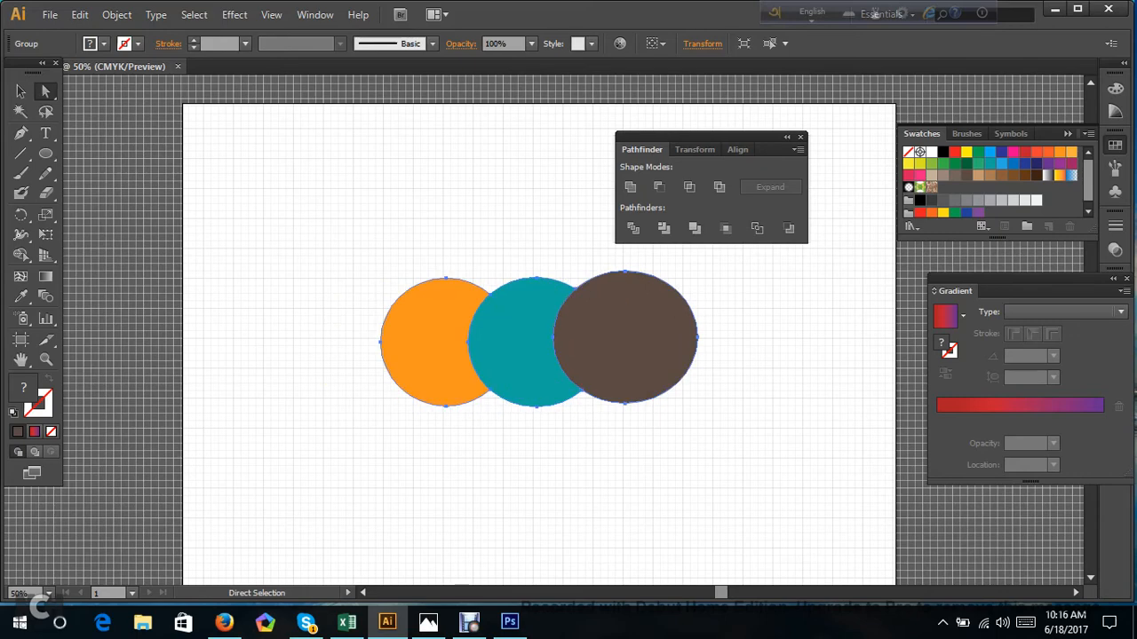
pyautogui.click(396, 248)
pyautogui.moveTo(396, 248); pyautogui.dragTo(723, 418)
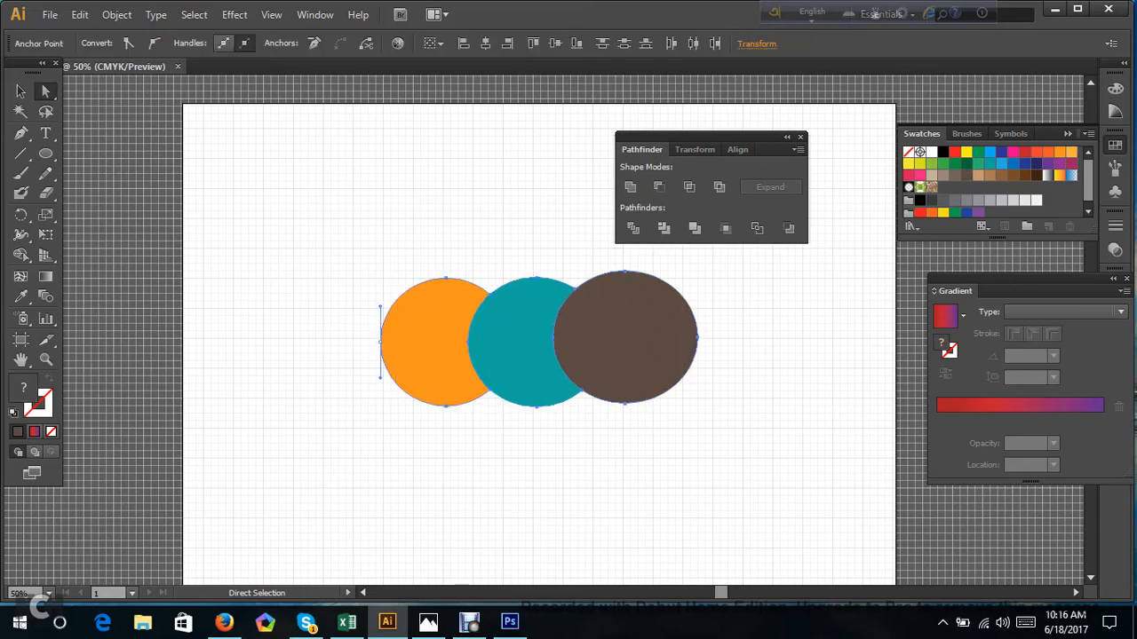
pyautogui.click(723, 419)
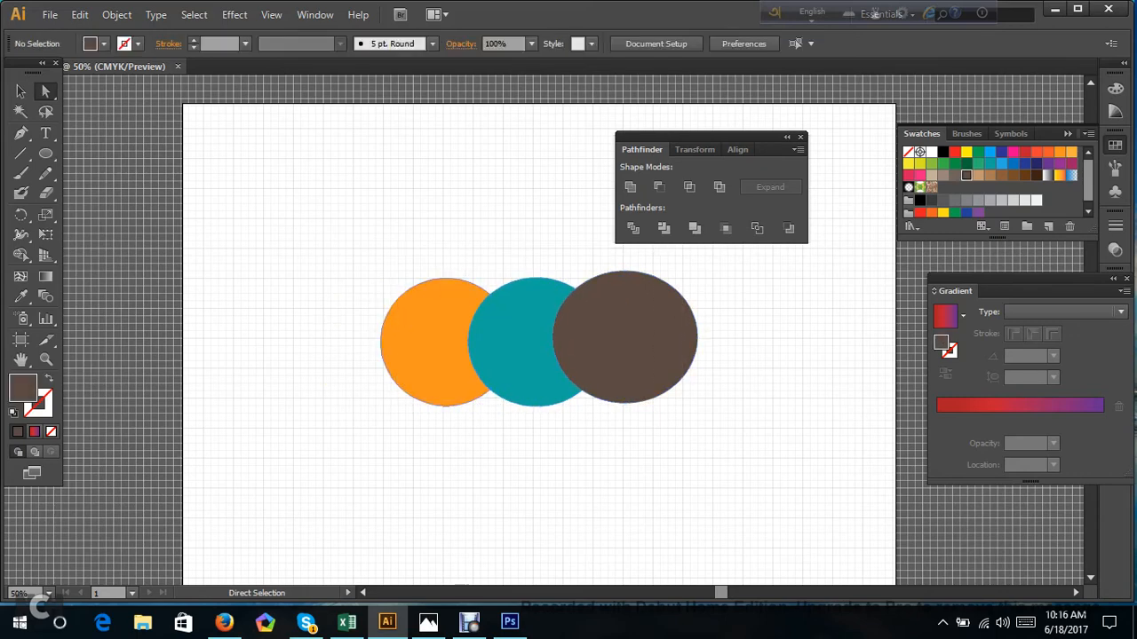
pyautogui.moveTo(423, 342); pyautogui.dragTo(388, 336)
pyautogui.hotkey('ctrl', 'z')
pyautogui.hotkey('ctrl', 'z')
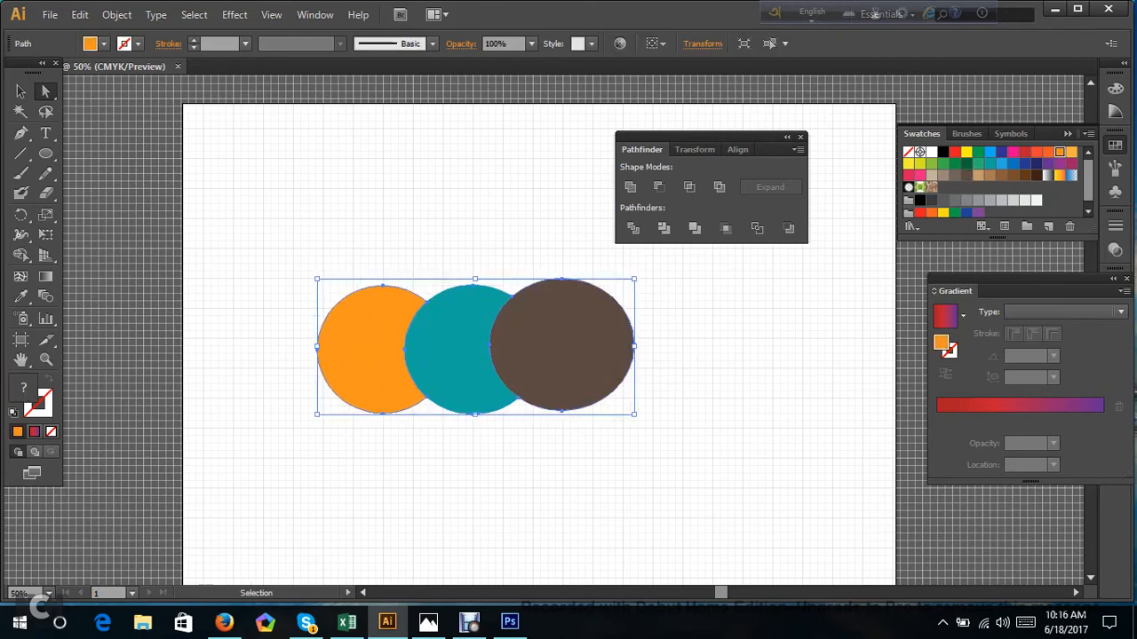
pyautogui.hotkey('ctrl', 'z')
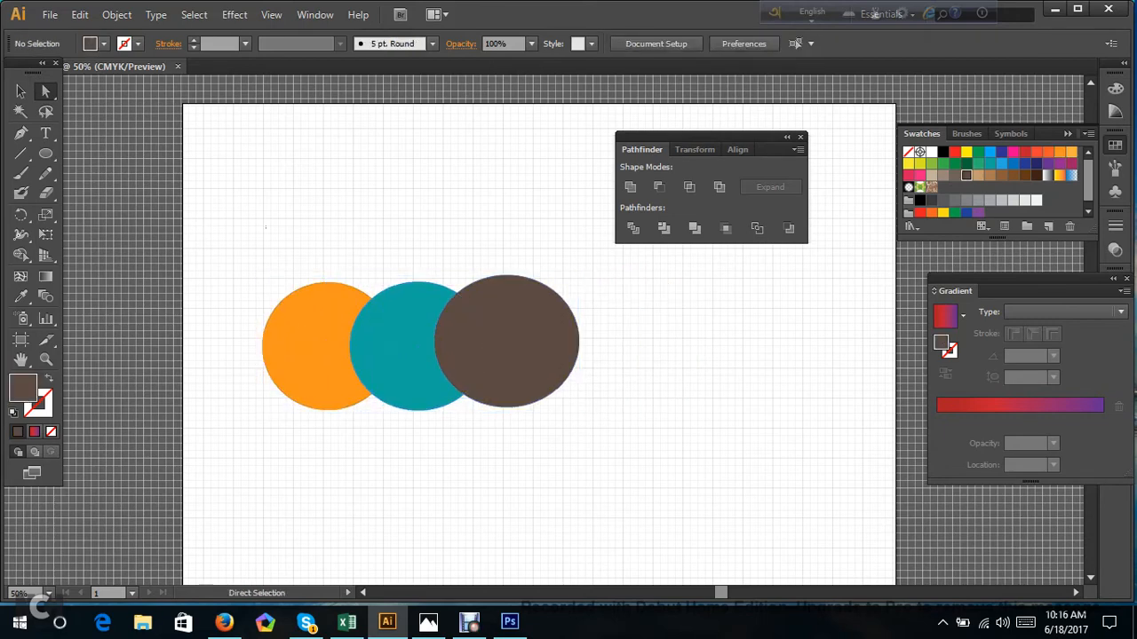
# Apply the Pathfinder Crop operation to the three overlapping circles.
pyautogui.moveTo(265, 228); pyautogui.dragTo(685, 512)
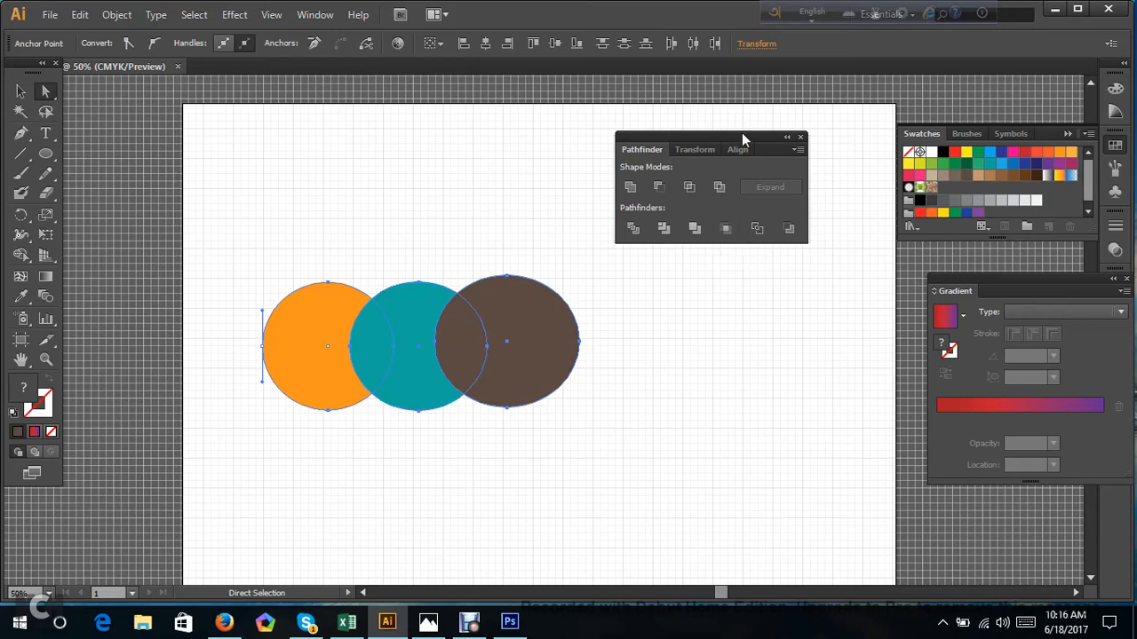
pyautogui.click(725, 230)
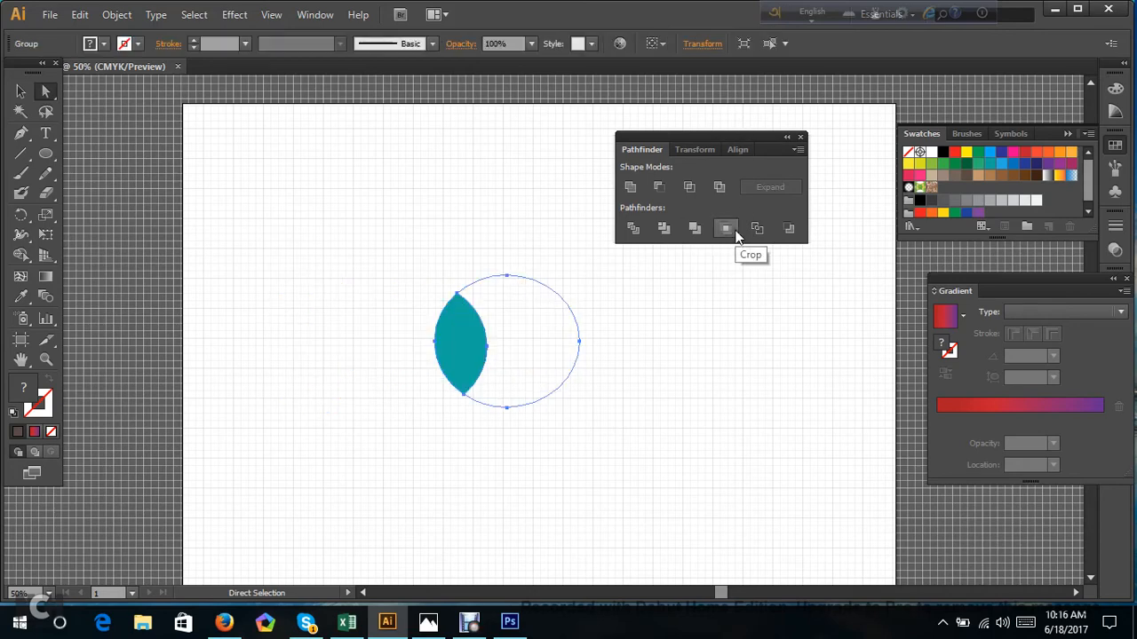
# Undo the Crop, repeat it on the three overlapping circles and undo it again.
pyautogui.hotkey('ctrl', 'z')
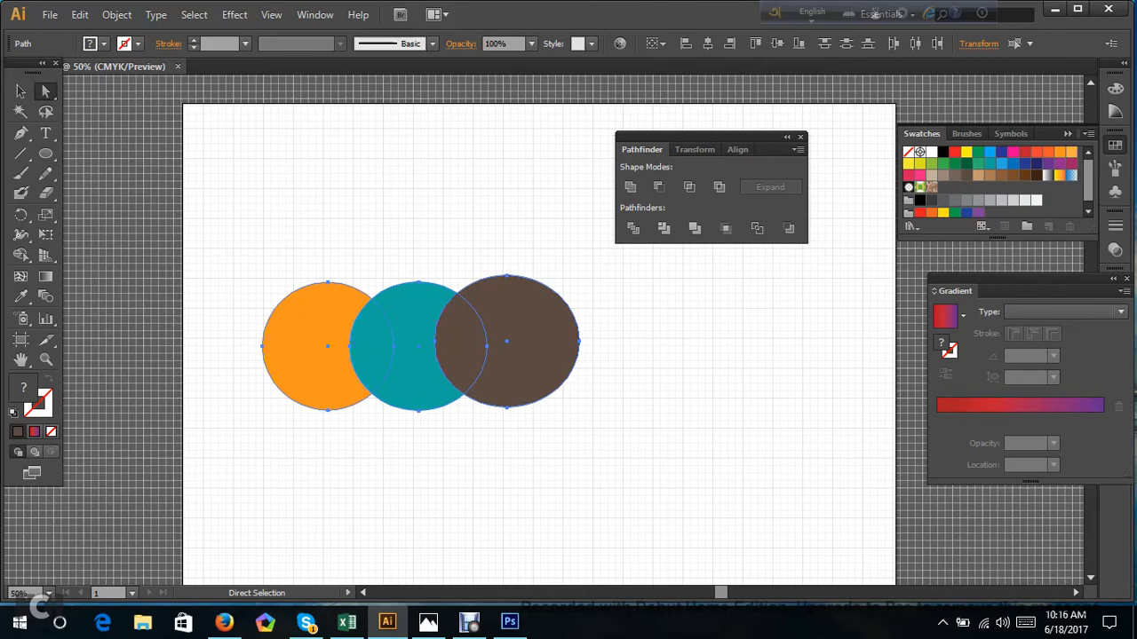
pyautogui.moveTo(260, 229); pyautogui.dragTo(627, 444)
pyautogui.click(726, 229)
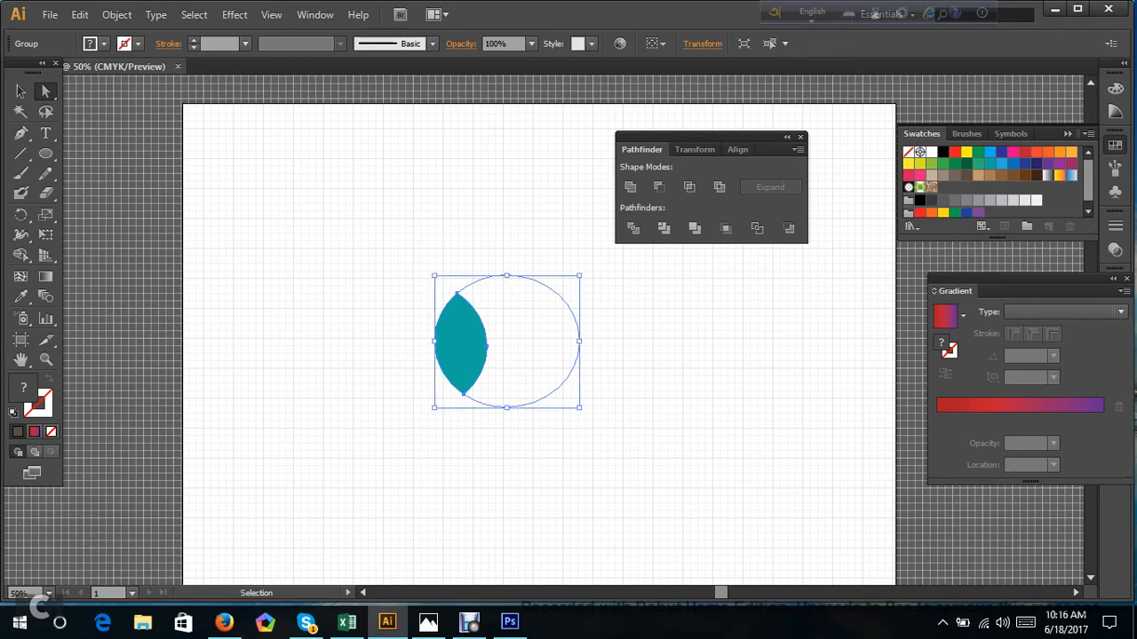
pyautogui.hotkey('ctrl', 'z')
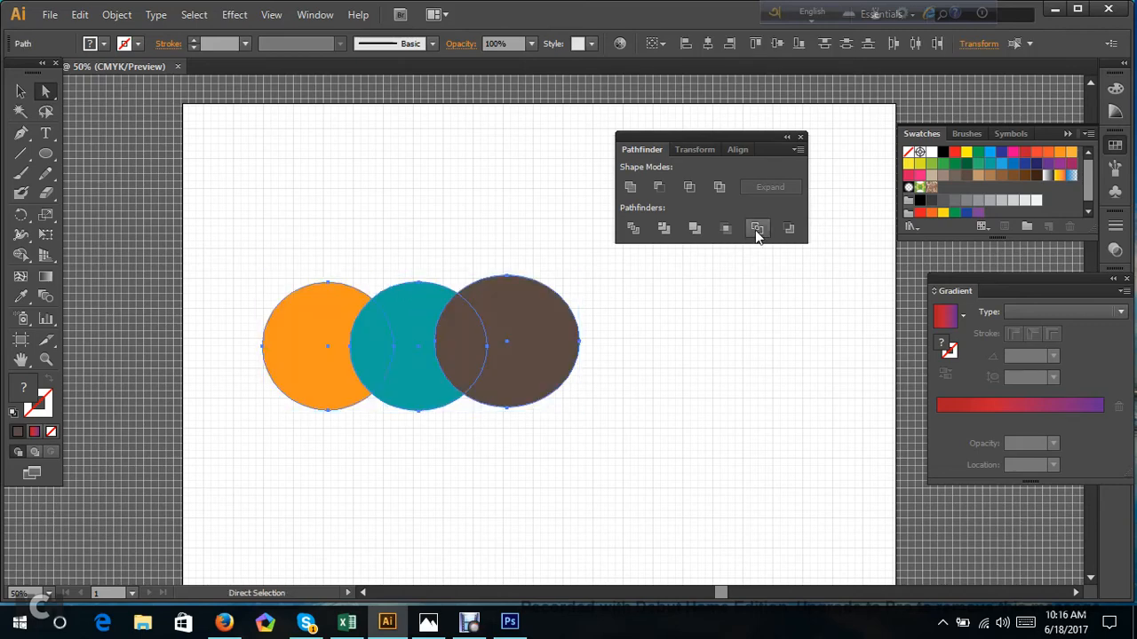
# Check the three selected circles in outline view, return to preview and apply the Pathfinder Outline operation to them.
pyautogui.moveTo(201, 208); pyautogui.dragTo(625, 446)
pyautogui.hotkey('ctrl', 'y')
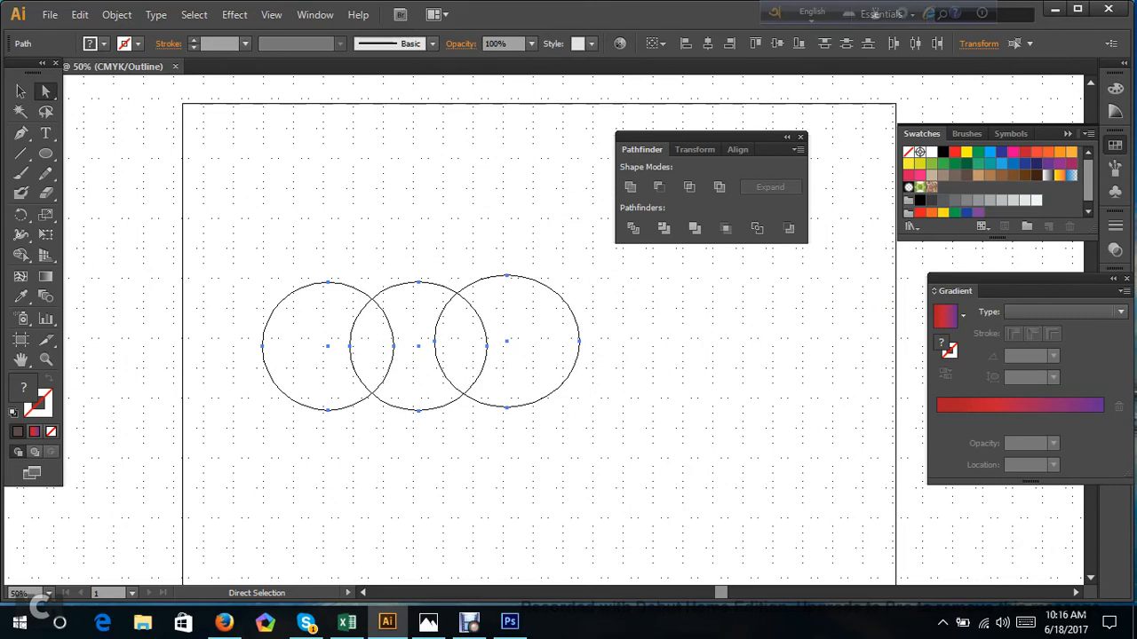
pyautogui.hotkey('ctrl', 'a')
pyautogui.hotkey('ctrl', 'y')
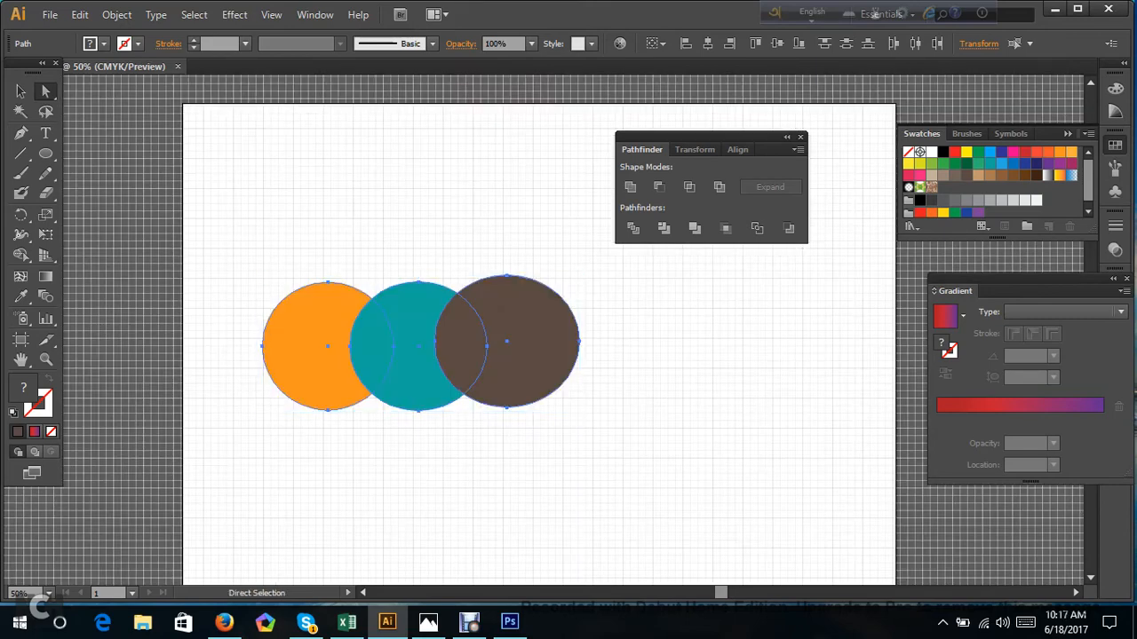
pyautogui.click(753, 229)
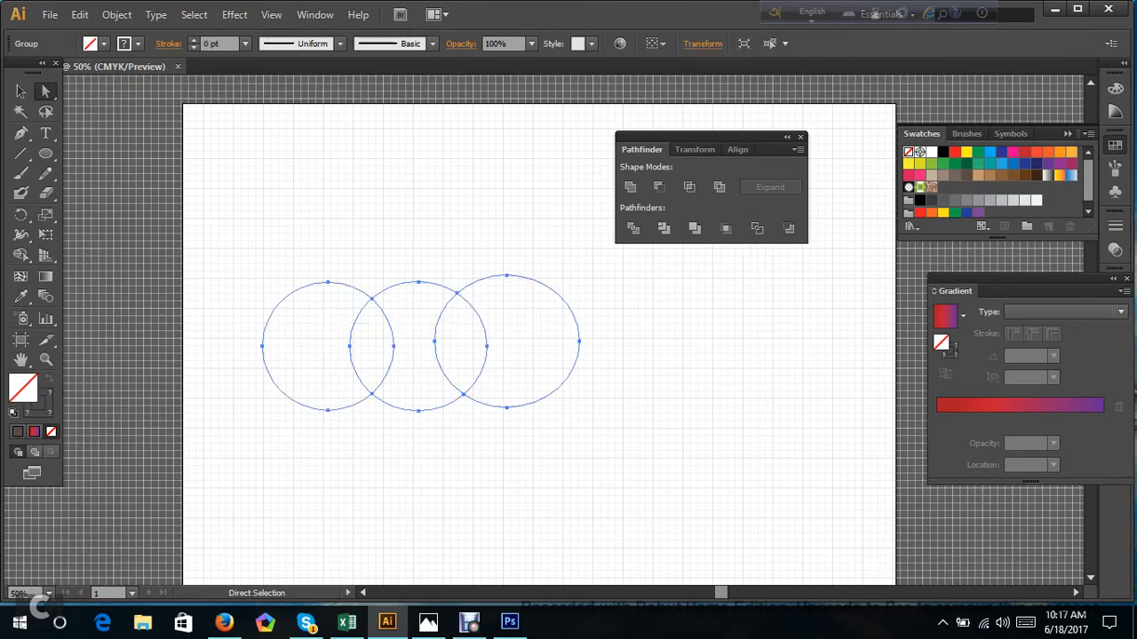
pyautogui.click(763, 244)
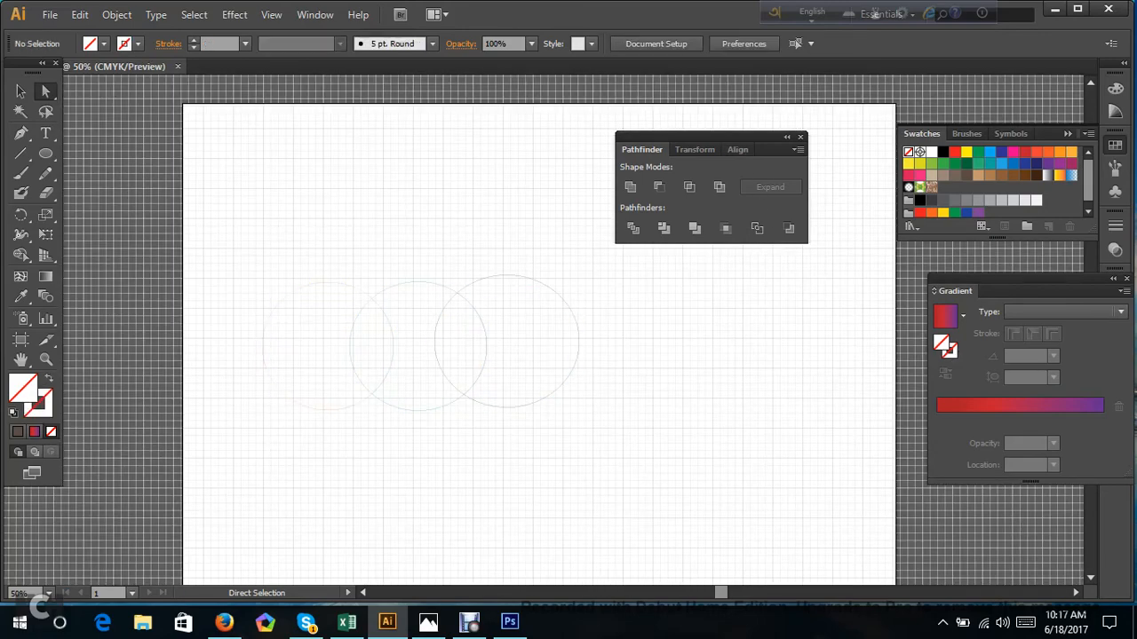
# Fill all the outlined circle segments with the crimson colour CC0D43 and deselect them.
pyautogui.moveTo(249, 250); pyautogui.dragTo(647, 455)
pyautogui.click(646, 455)
pyautogui.moveTo(281, 229); pyautogui.dragTo(630, 432)
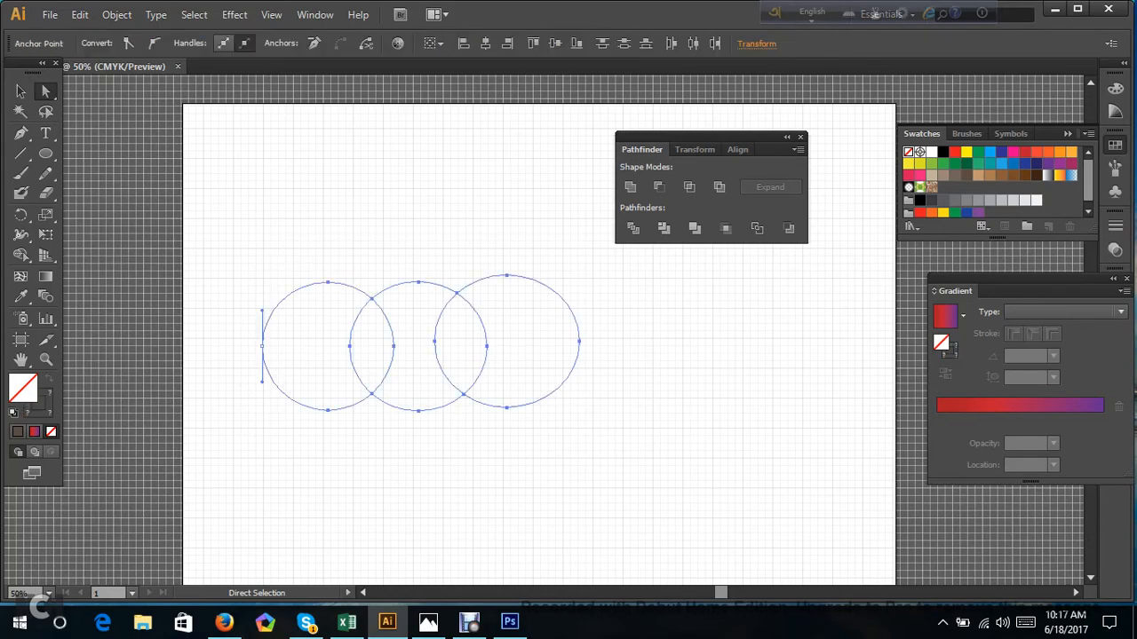
pyautogui.doubleClick(23, 391)
pyautogui.click(546, 246)
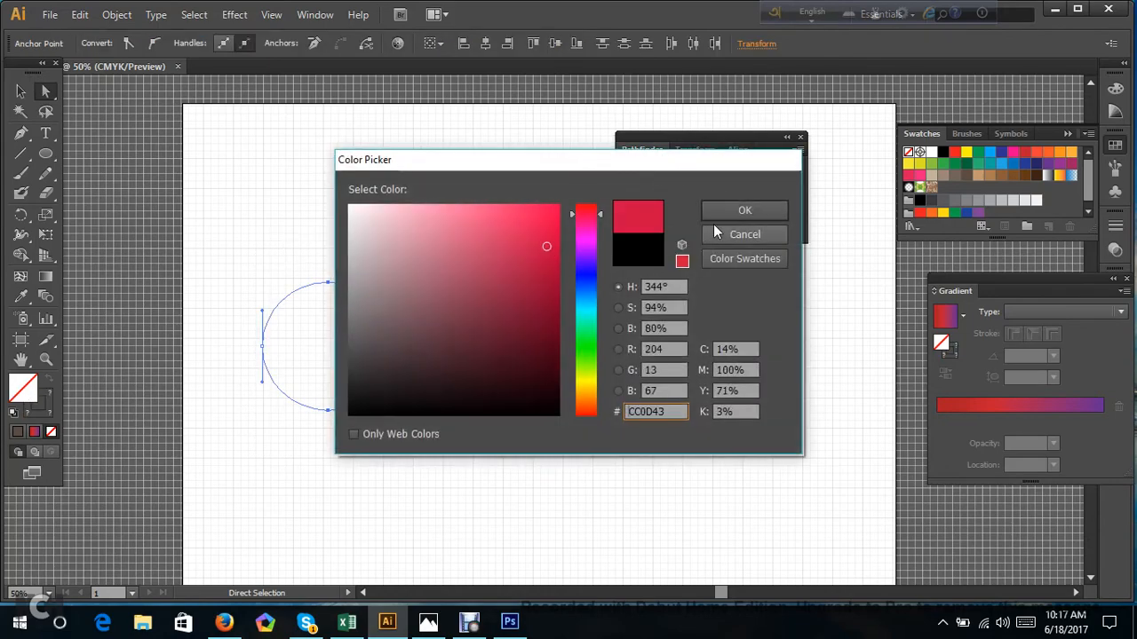
pyautogui.click(737, 214)
pyautogui.hotkey('ctrl', 'shift', 'a')
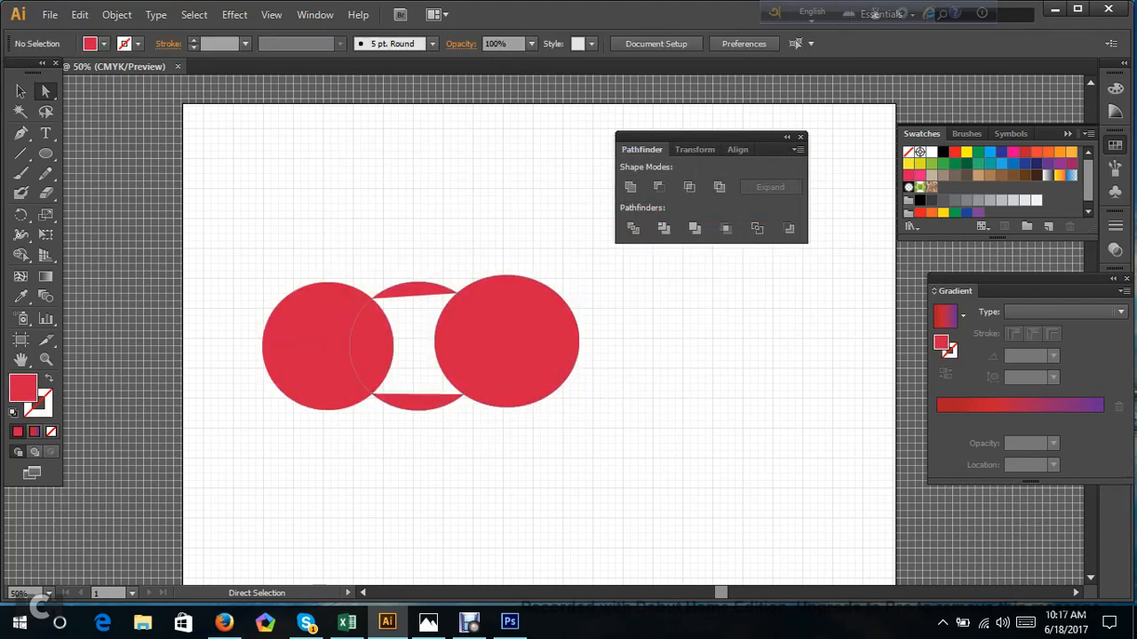
# Pull two of the crimson segments away from the brown circle's former area, then select all the pieces.
pyautogui.moveTo(499, 345); pyautogui.dragTo(685, 345)
pyautogui.moveTo(477, 344); pyautogui.dragTo(539, 347)
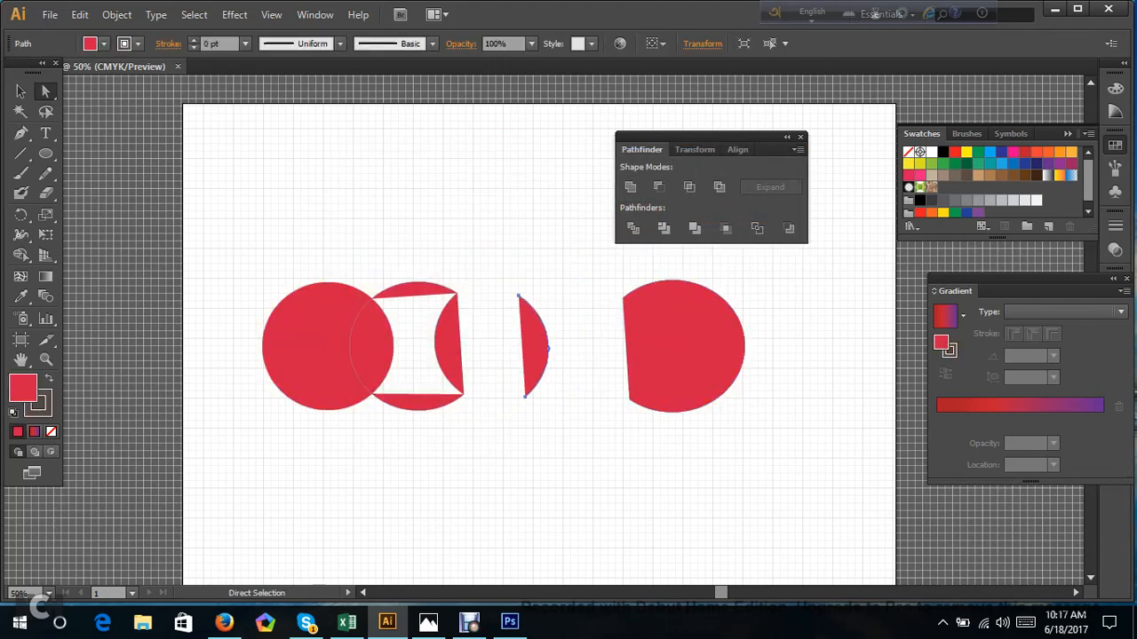
pyautogui.moveTo(244, 278); pyautogui.dragTo(880, 484)
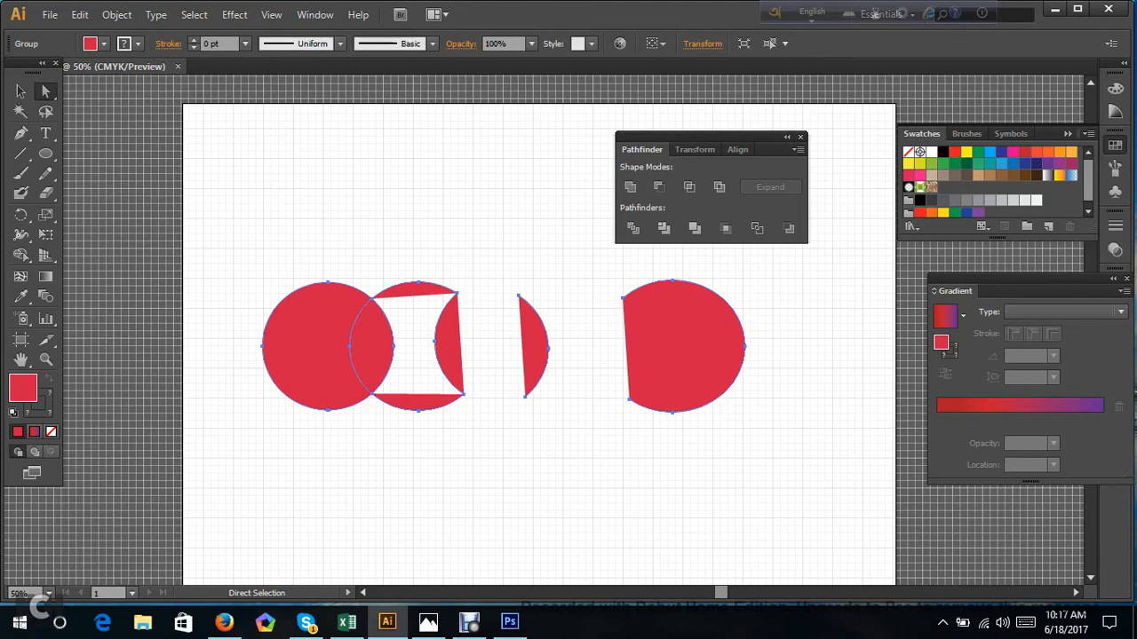
# Undo the segment moves, the crimson fill and the Outline operation, back to the three whole coloured circles.
pyautogui.hotkey('ctrl', 'z')
pyautogui.hotkey('ctrl', 'z')
pyautogui.hotkey('ctrl', 'z')
pyautogui.hotkey('ctrl', 'z')
pyautogui.hotkey('ctrl', 'z')
pyautogui.hotkey('ctrl', 'z')
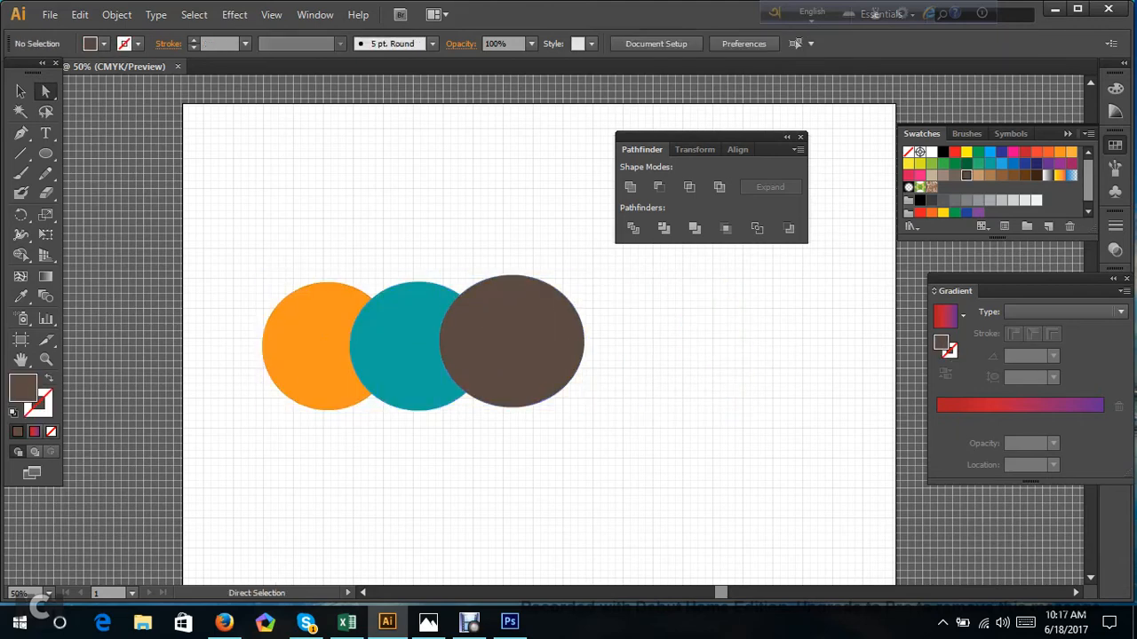
# Move the brown and teal circles away from the orange one so that the two overlap, and select both.
pyautogui.moveTo(261, 246); pyautogui.dragTo(718, 426)
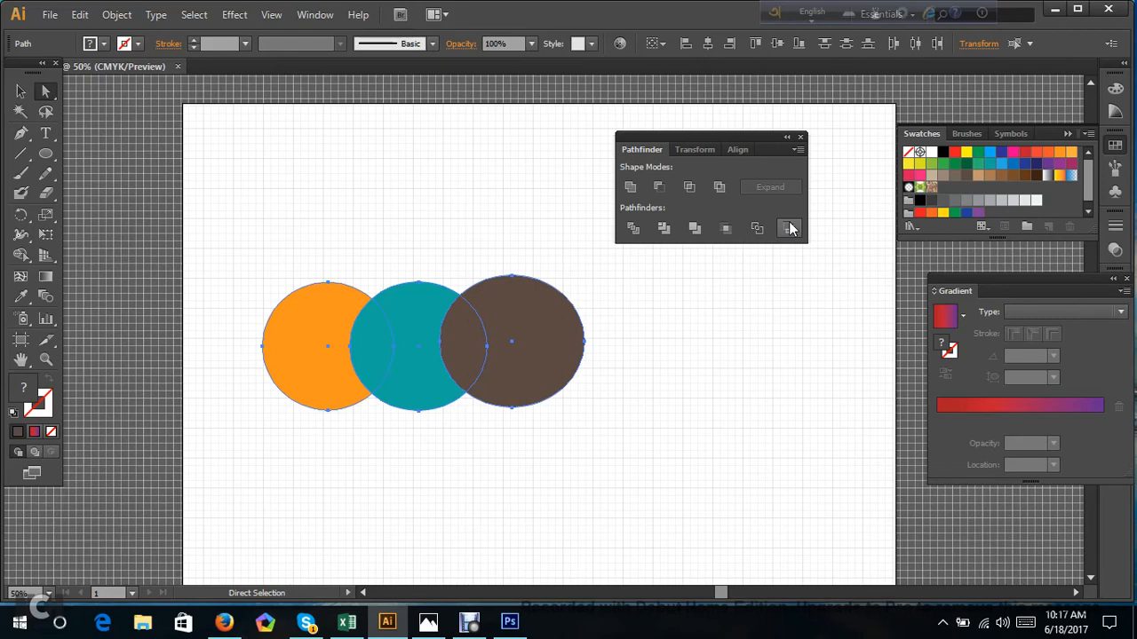
pyautogui.click(612, 267)
pyautogui.moveTo(453, 324); pyautogui.dragTo(521, 371)
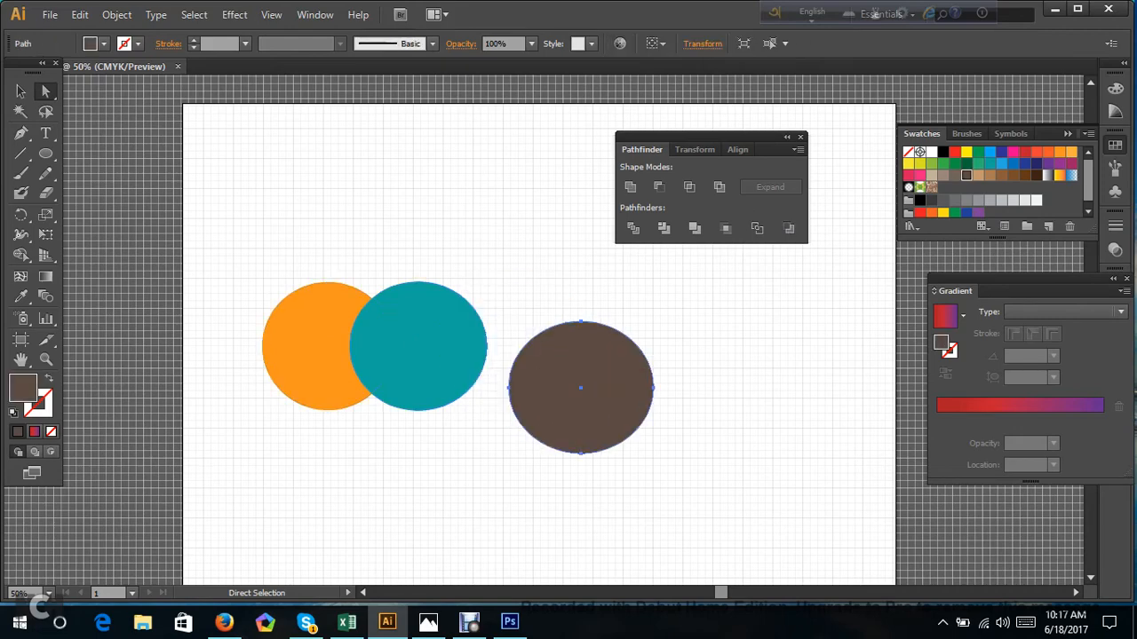
pyautogui.moveTo(417, 327); pyautogui.dragTo(497, 362)
pyautogui.moveTo(434, 289)
pyautogui.mouseDown()
pyautogui.moveTo(684, 451)
pyautogui.moveTo(405, 273)
pyautogui.mouseUp()
pyautogui.click(688, 427)
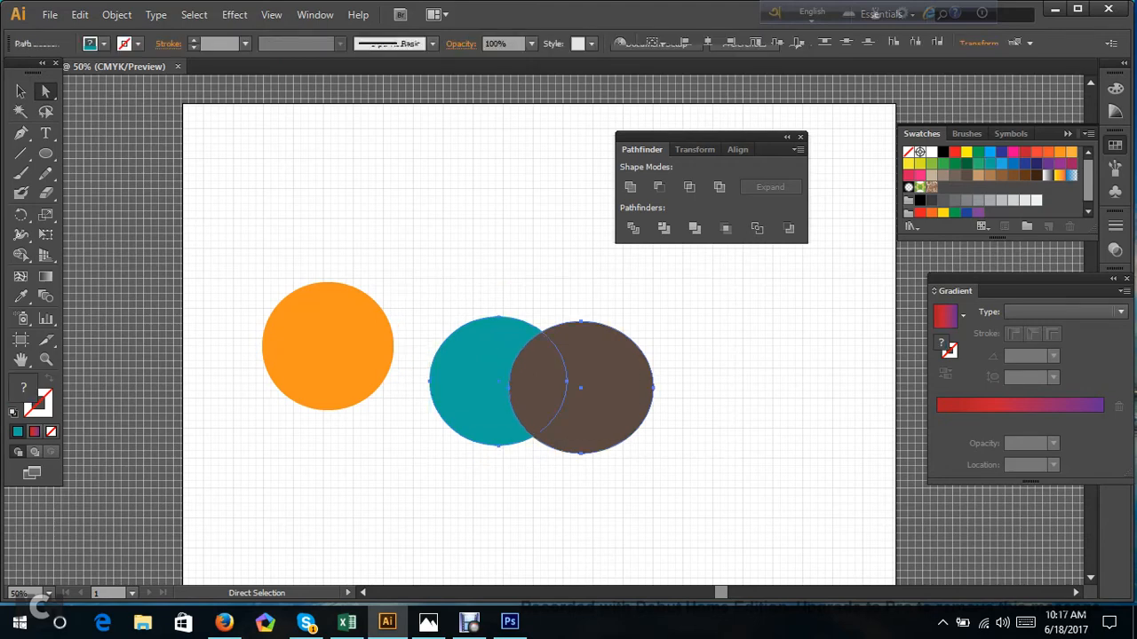
# Apply the Pathfinder Minus Back operation to the teal and brown circles, undo it and apply it again.
pyautogui.click(787, 229)
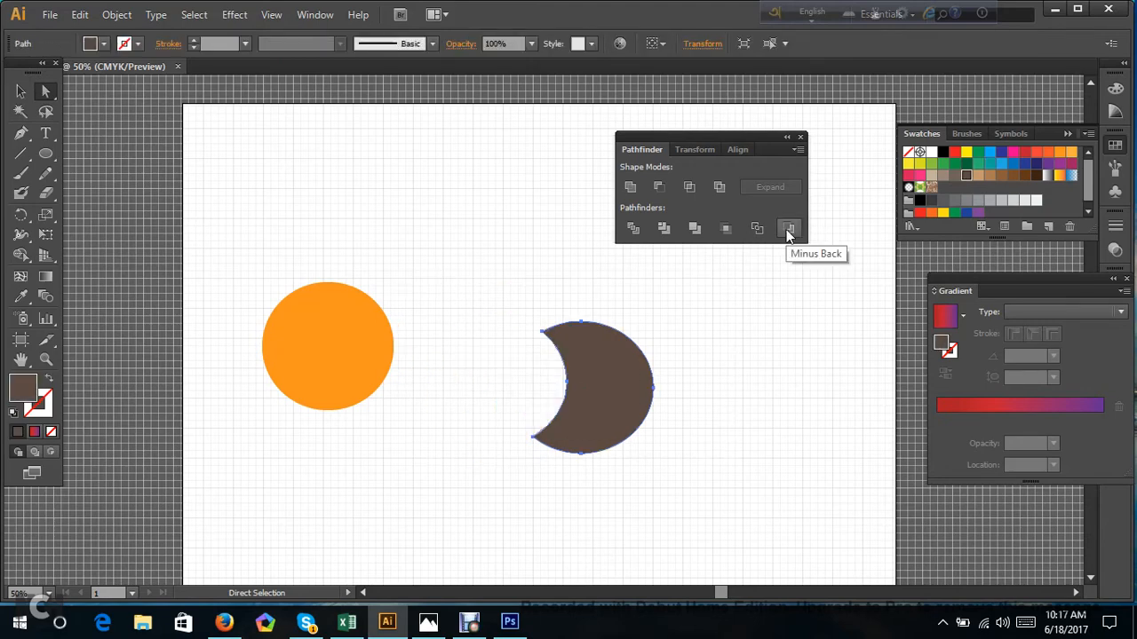
pyautogui.hotkey('ctrl', 'z')
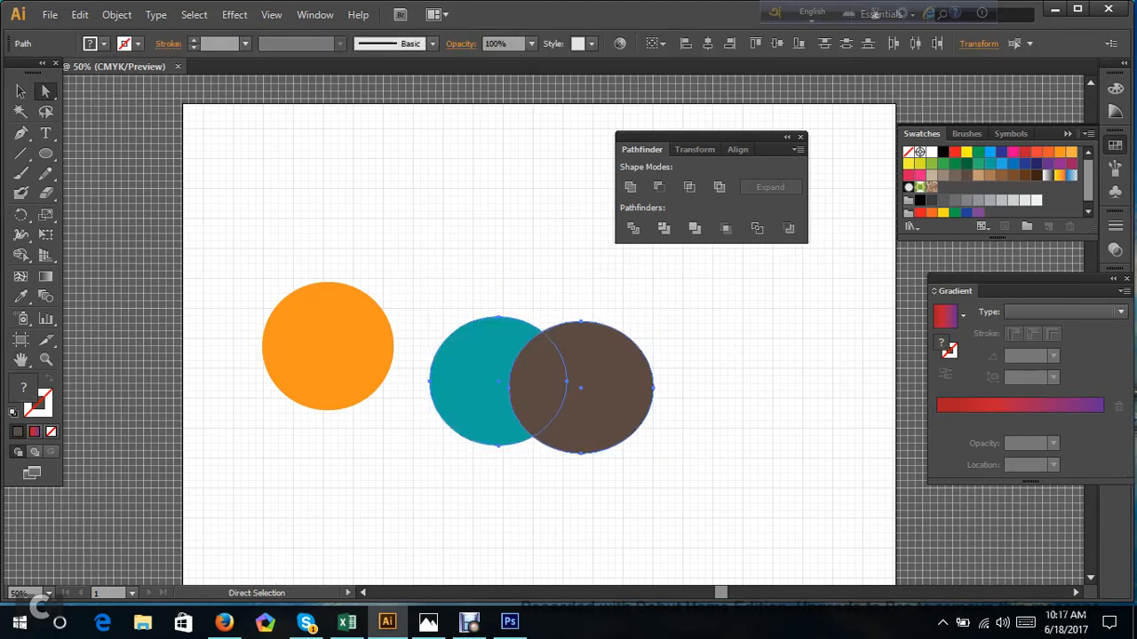
pyautogui.click(787, 228)
pyautogui.hotkey('ctrl', 'shift', 'a')
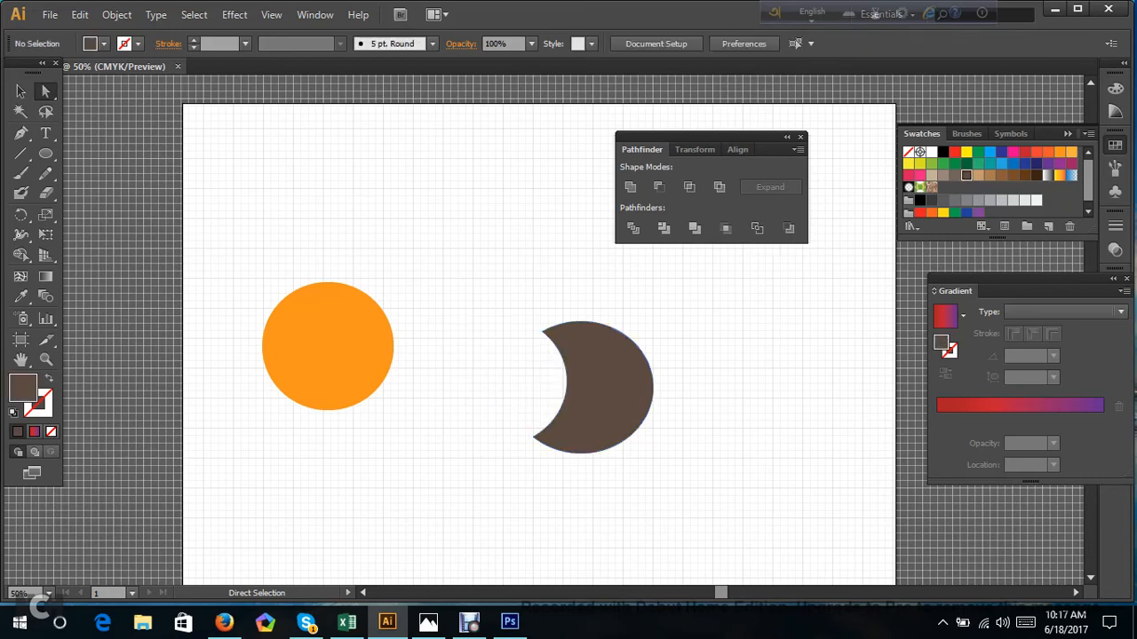
# Delete the orange circle and the brown crescent, and move the Pathfinder controls clear of the drawing area.
pyautogui.moveTo(238, 252); pyautogui.dragTo(711, 553)
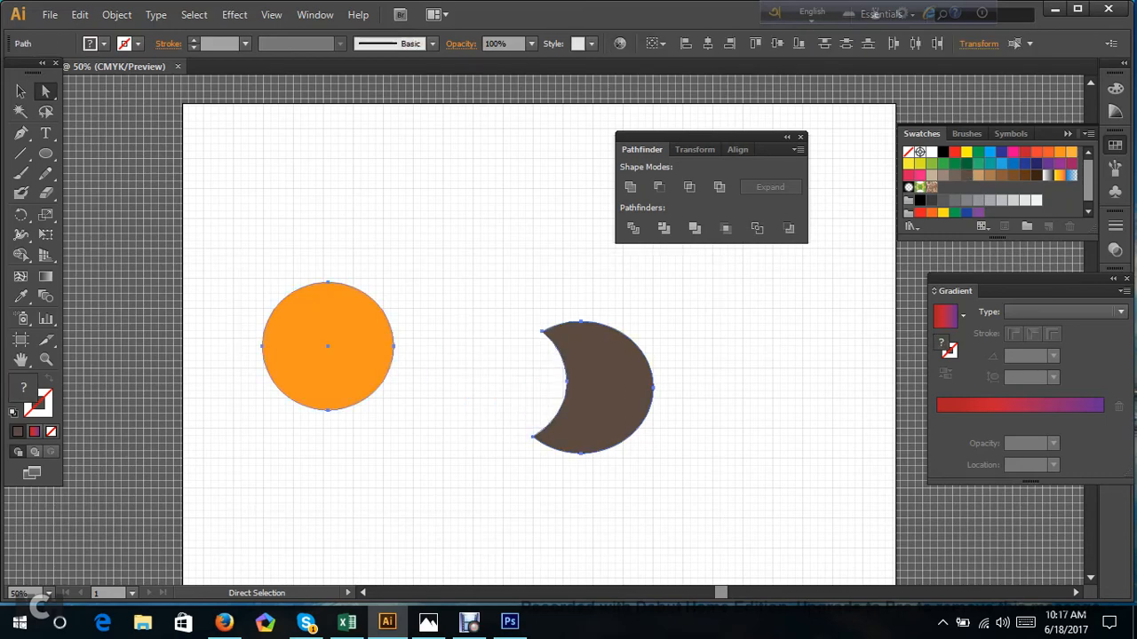
pyautogui.press('Delete')
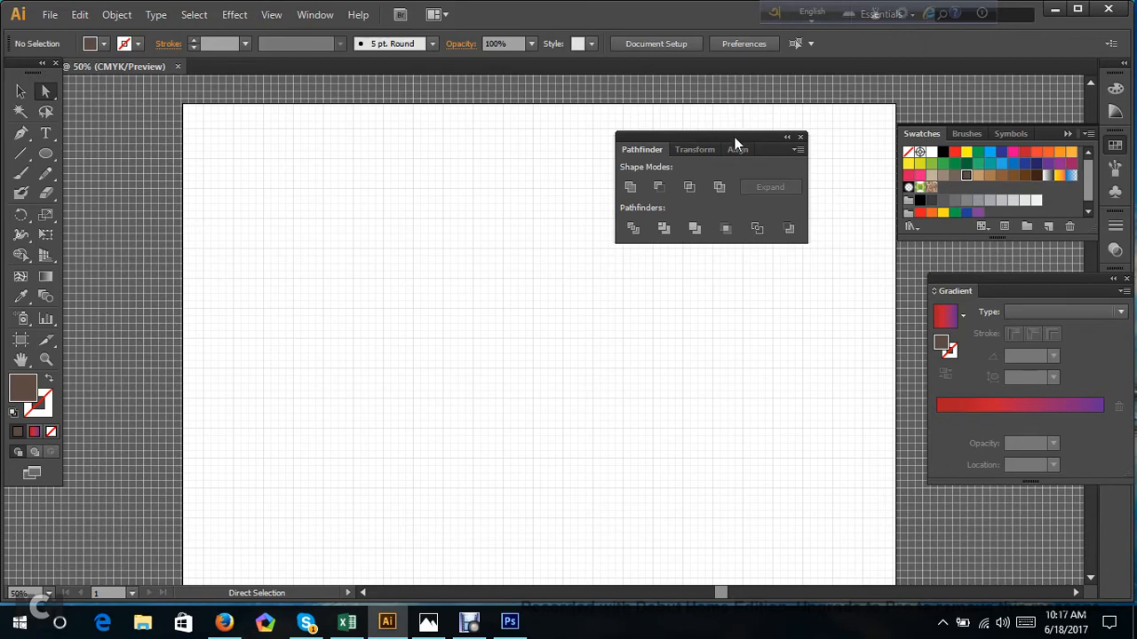
pyautogui.moveTo(734, 136); pyautogui.dragTo(817, 129)
# Draw a large circle with the Ellipse tool, move it to the middle of the artboard and fill it red.
pyautogui.click(45, 153)
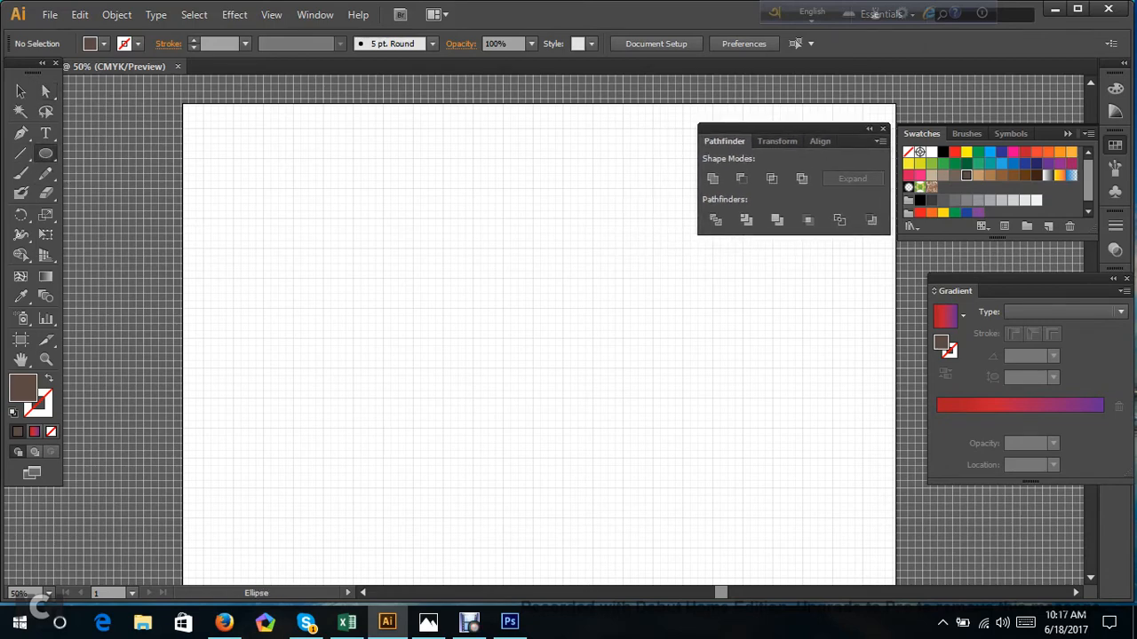
pyautogui.moveTo(380, 280); pyautogui.dragTo(538, 399)
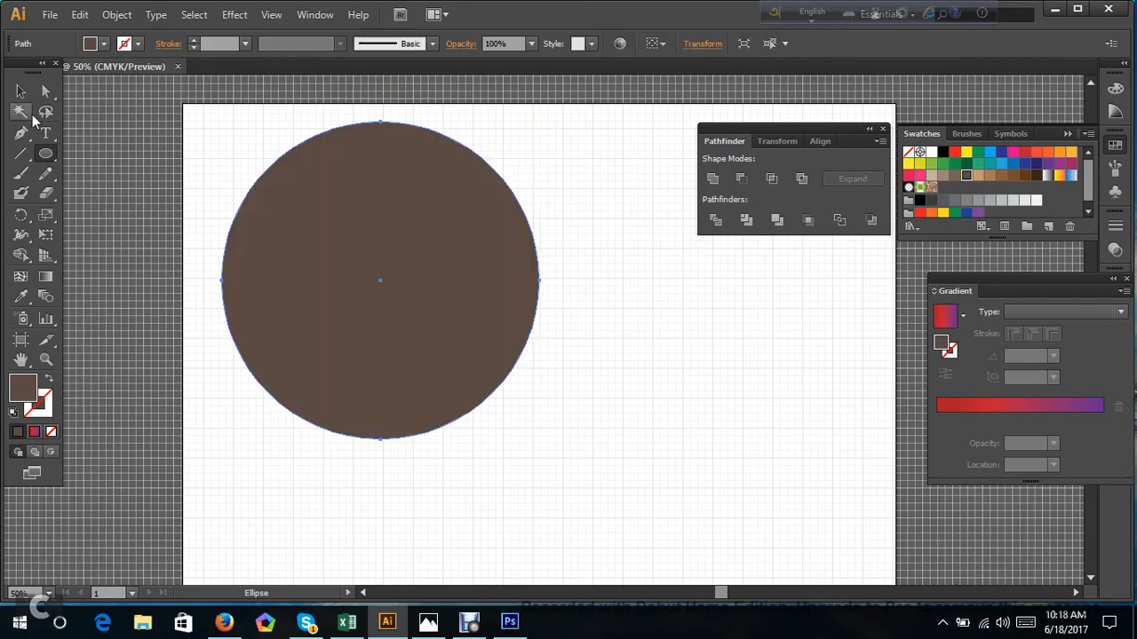
pyautogui.click(46, 91)
pyautogui.moveTo(381, 324); pyautogui.dragTo(499, 395)
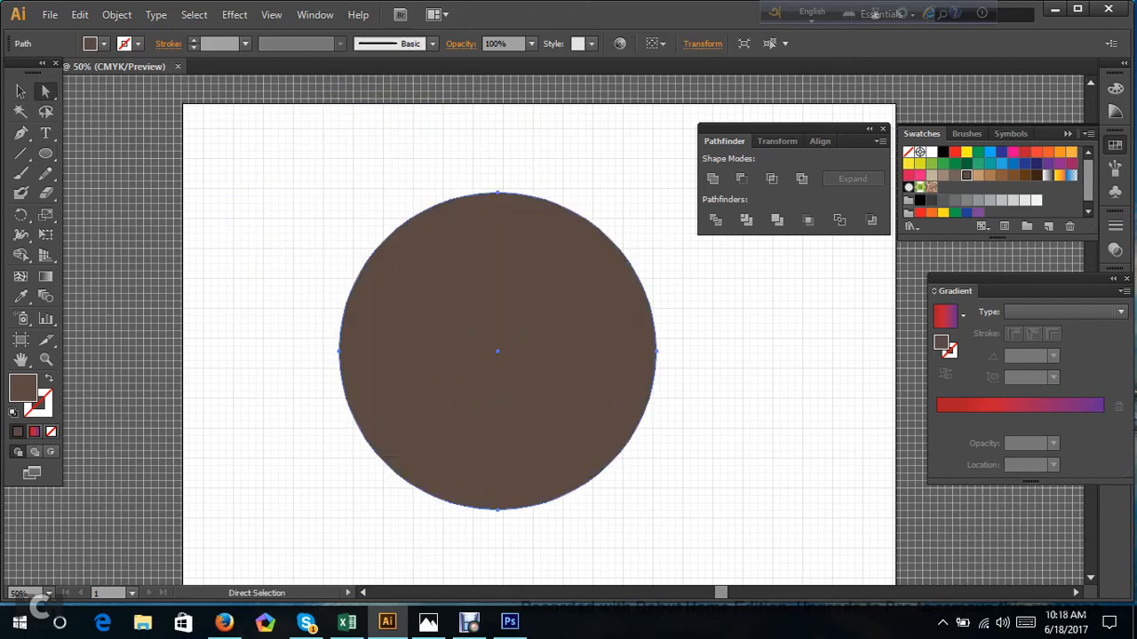
pyautogui.click(1025, 152)
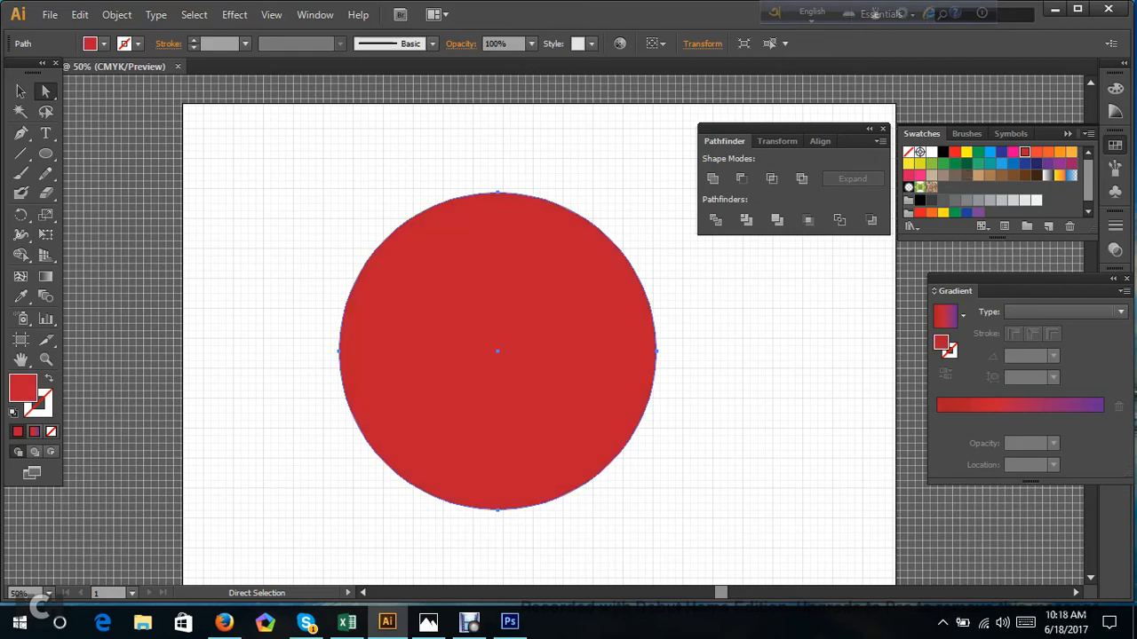
pyautogui.hotkey('ctrl', 'shift', 'a')
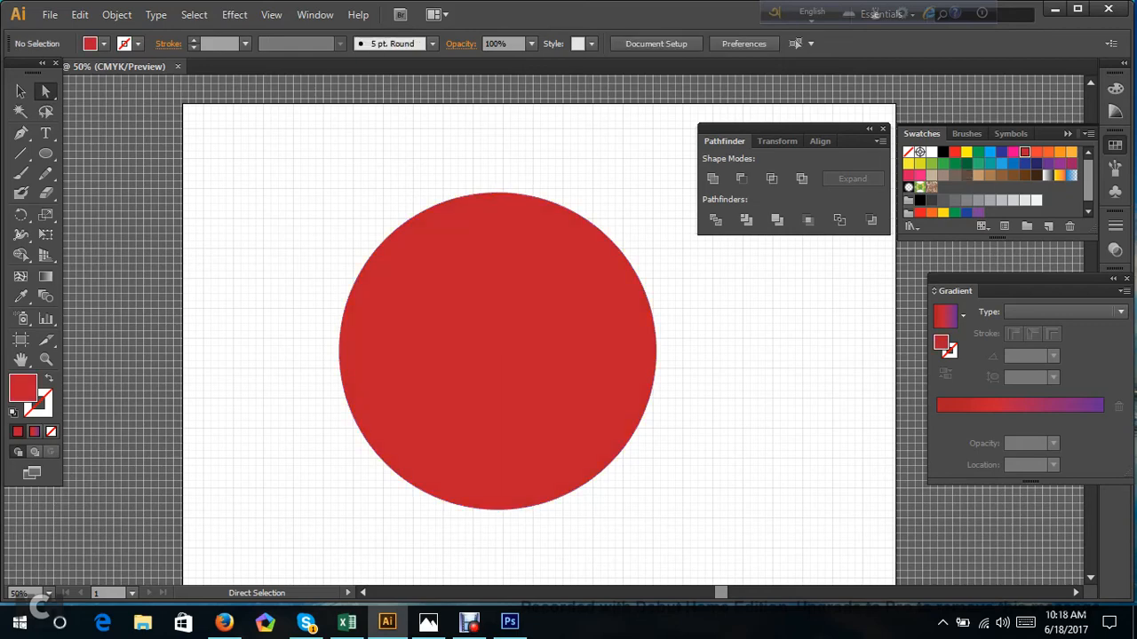
# Draw a straight vertical Pen line from the red circle's center up to its top anchor point.
pyautogui.click(21, 133)
pyautogui.click(497, 352)
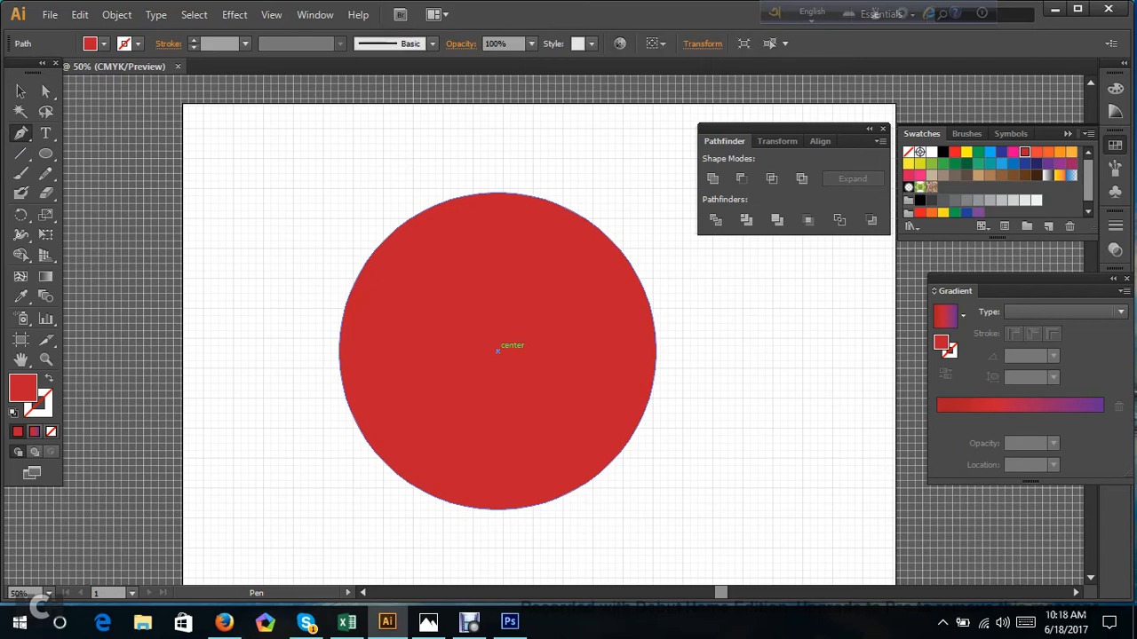
pyautogui.click(497, 193)
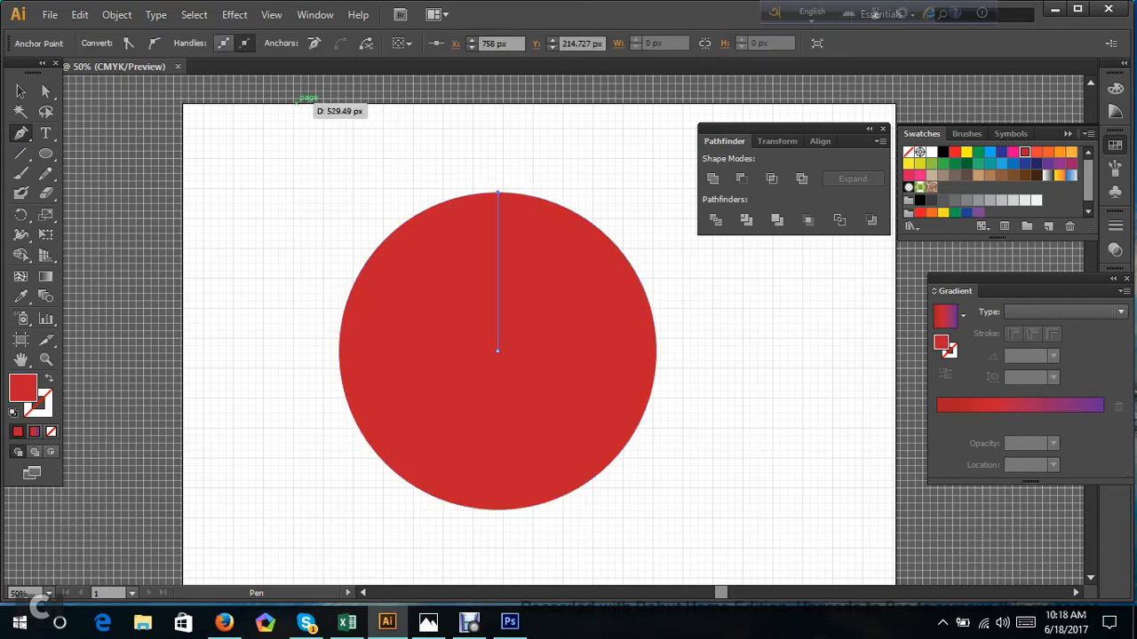
pyautogui.click(22, 92)
pyautogui.click(284, 186)
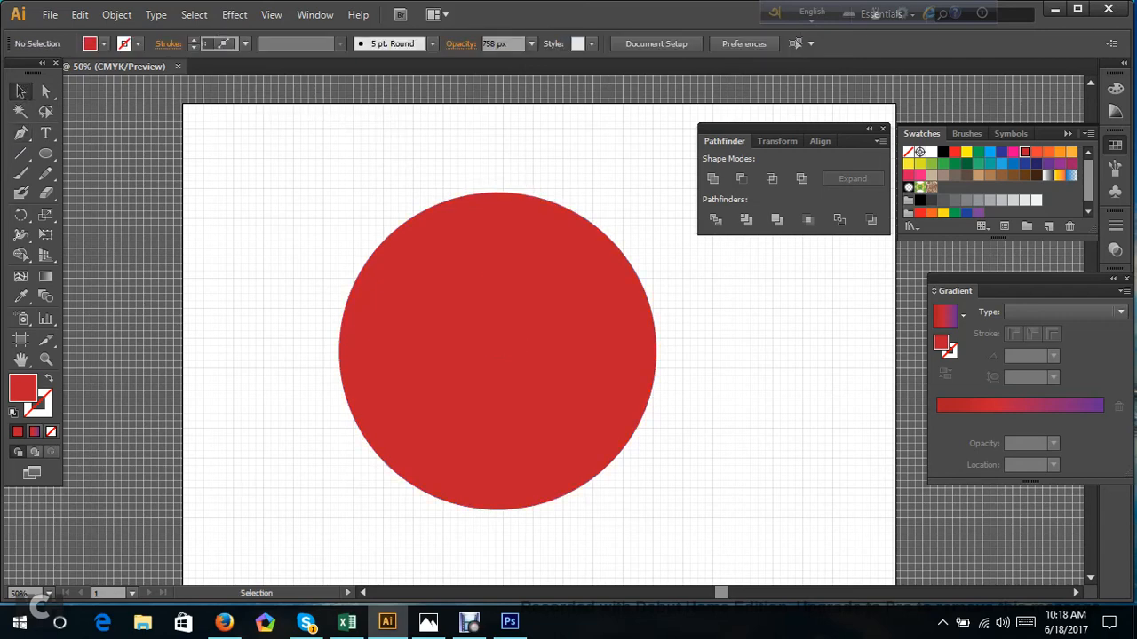
# Set the vertical line's stroke weight to 16 pt and move the red circle down to expose the line.
pyautogui.click(498, 253)
pyautogui.click(194, 40)
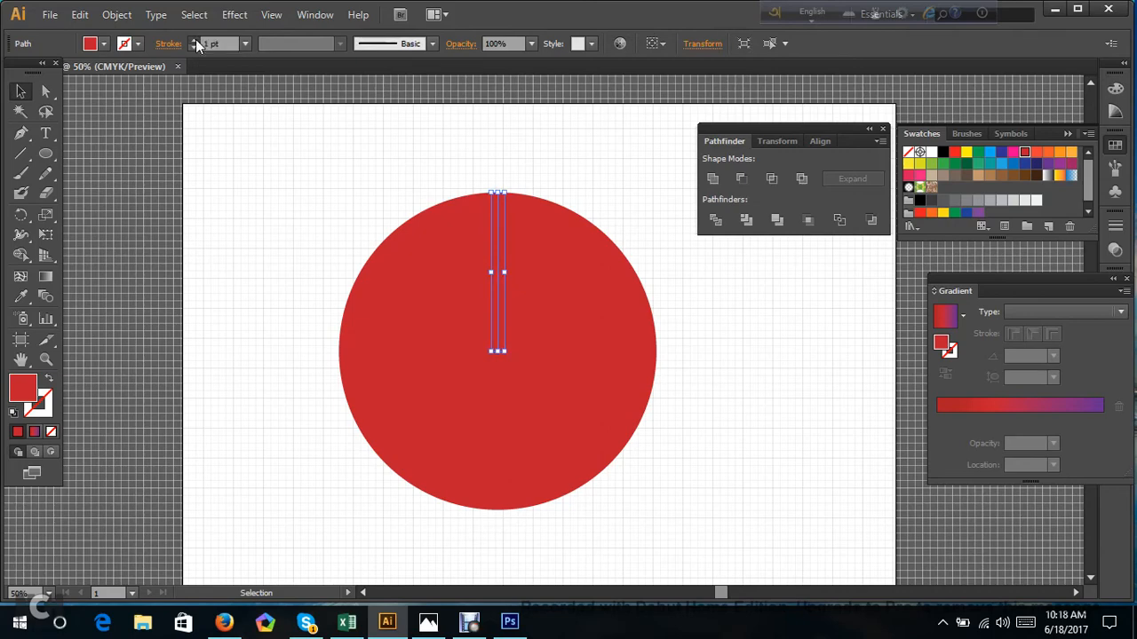
pyautogui.click(529, 298)
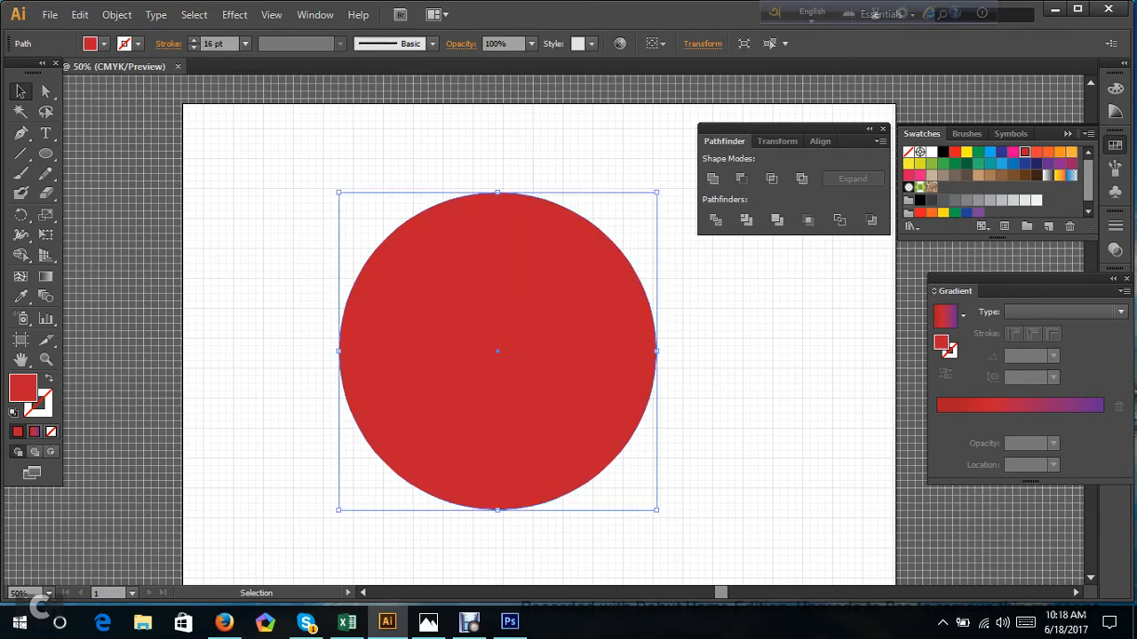
pyautogui.moveTo(397, 373); pyautogui.dragTo(406, 432)
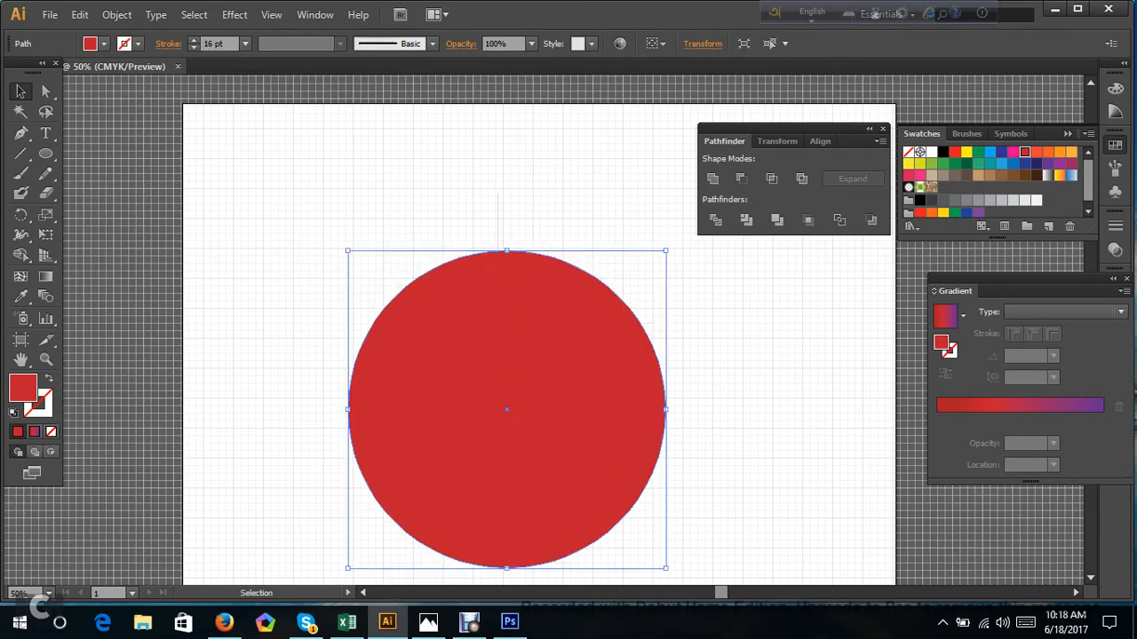
pyautogui.click(498, 198)
pyautogui.doubleClick(24, 389)
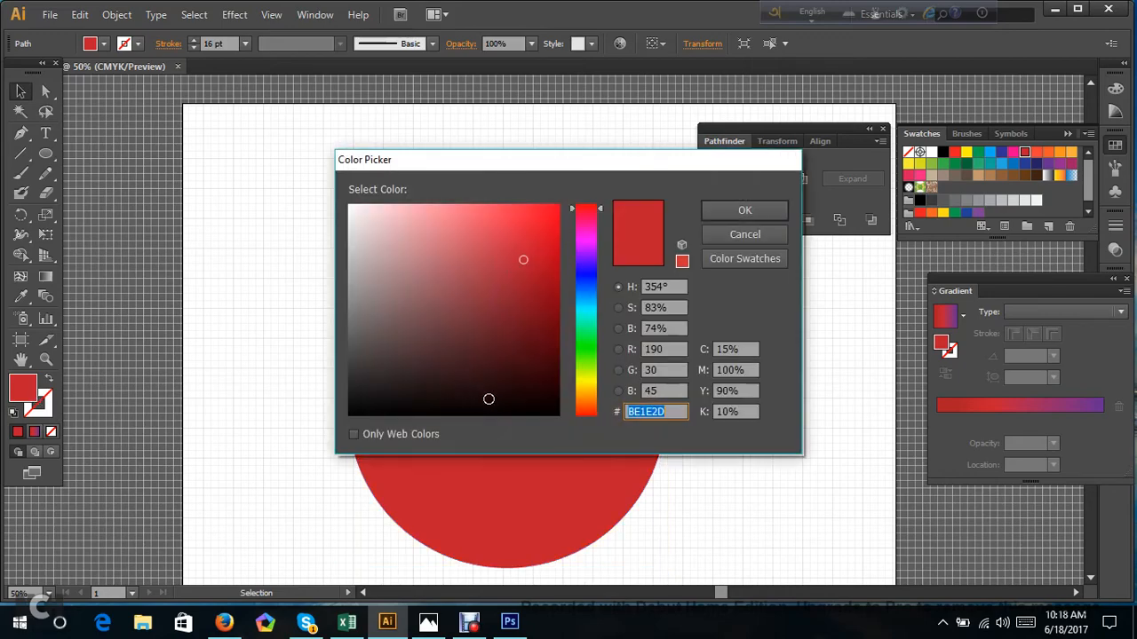
pyautogui.click(743, 234)
pyautogui.click(743, 253)
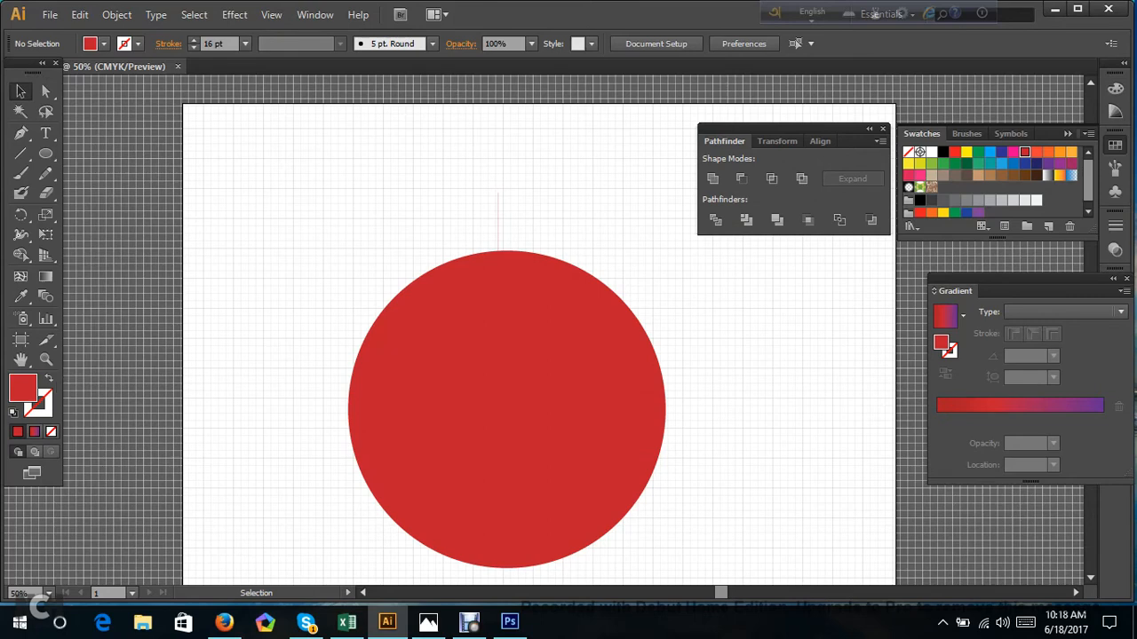
# Restore the vertical line's stroke and color it dark green.
pyautogui.click(51, 379)
pyautogui.click(498, 213)
pyautogui.click(49, 379)
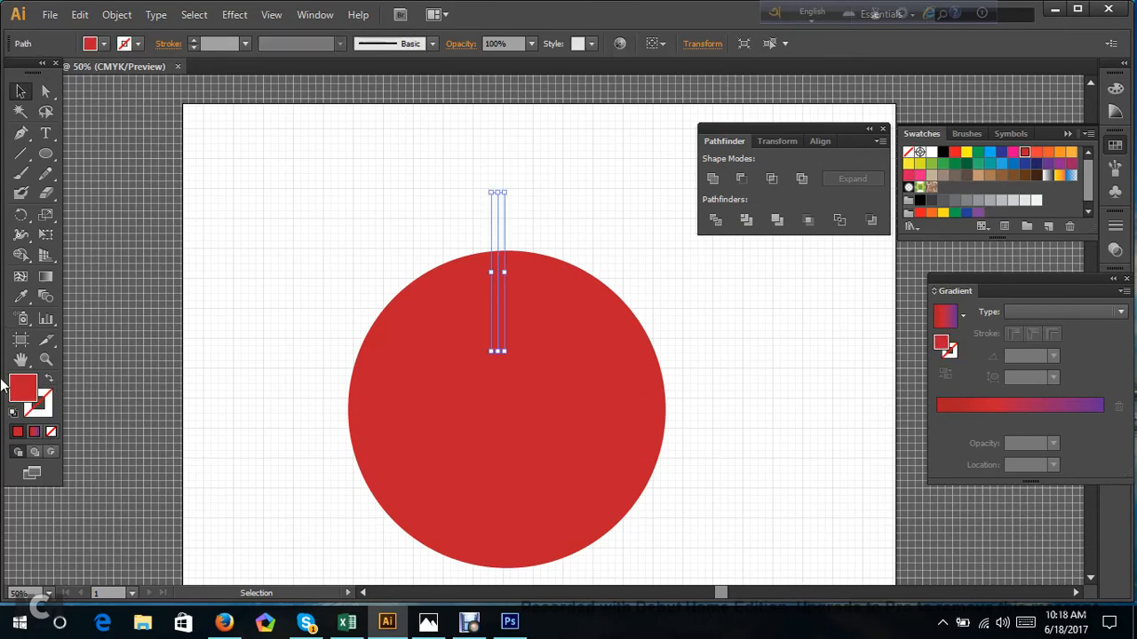
pyautogui.click(49, 379)
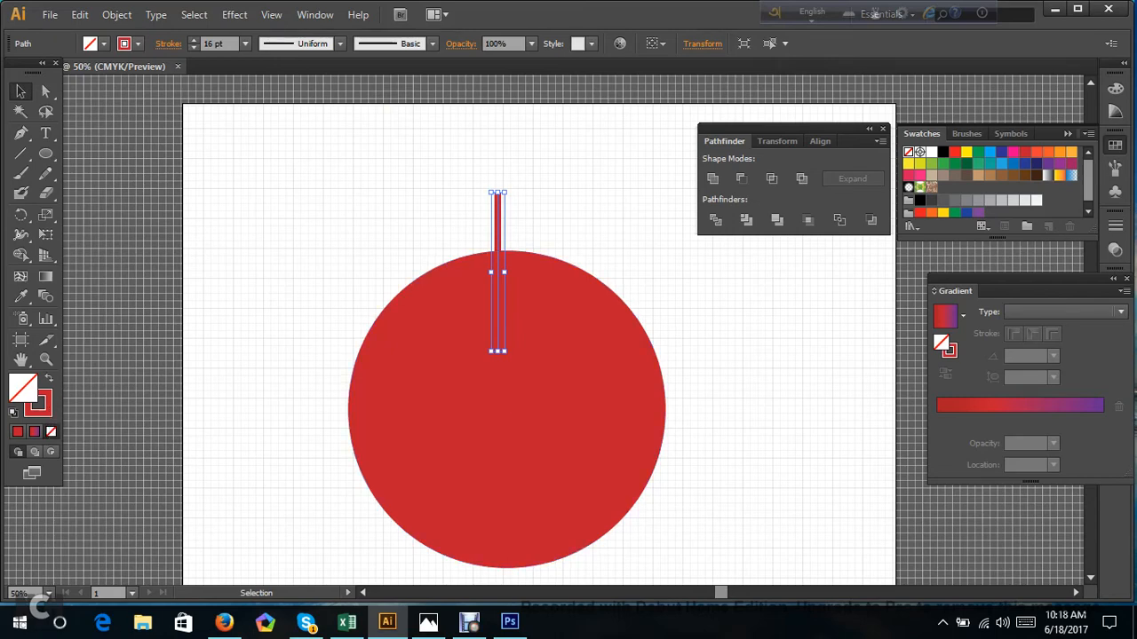
pyautogui.click(967, 164)
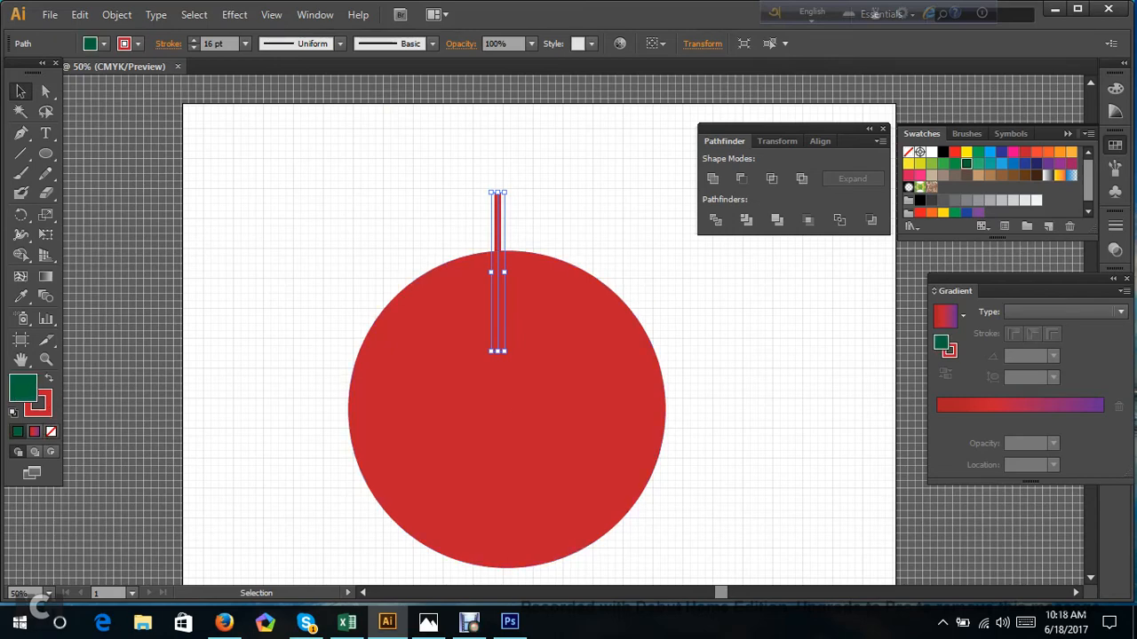
pyautogui.click(49, 380)
pyautogui.click(267, 337)
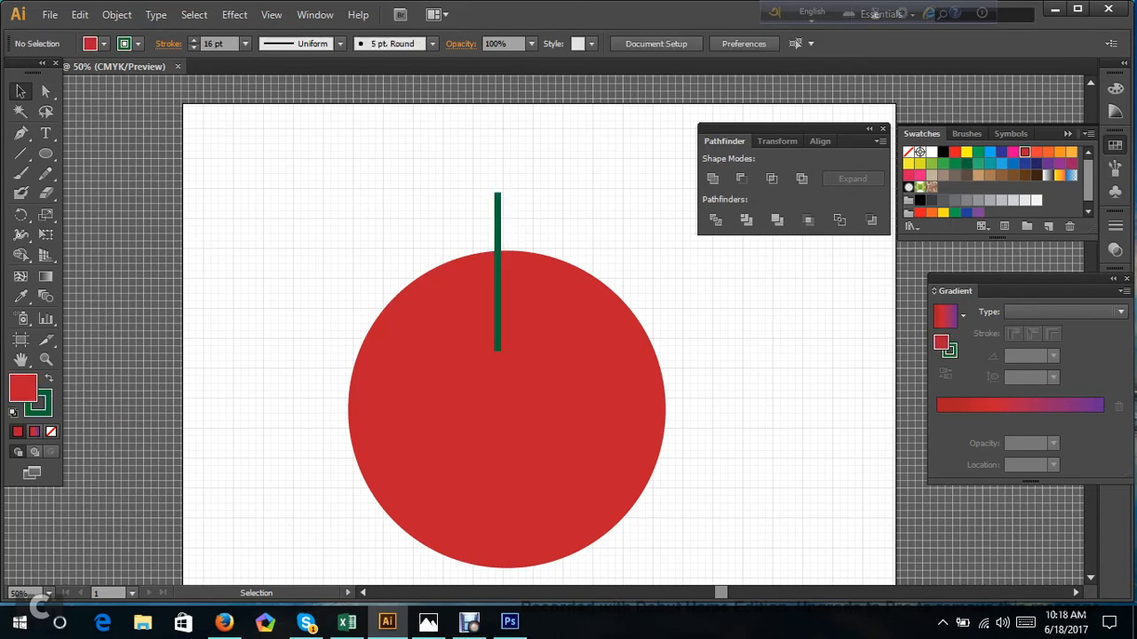
# Move the red circle back up so its center meets the lower end of the green line.
pyautogui.moveTo(507, 410); pyautogui.dragTo(497, 349)
pyautogui.click(692, 382)
pyautogui.click(586, 382)
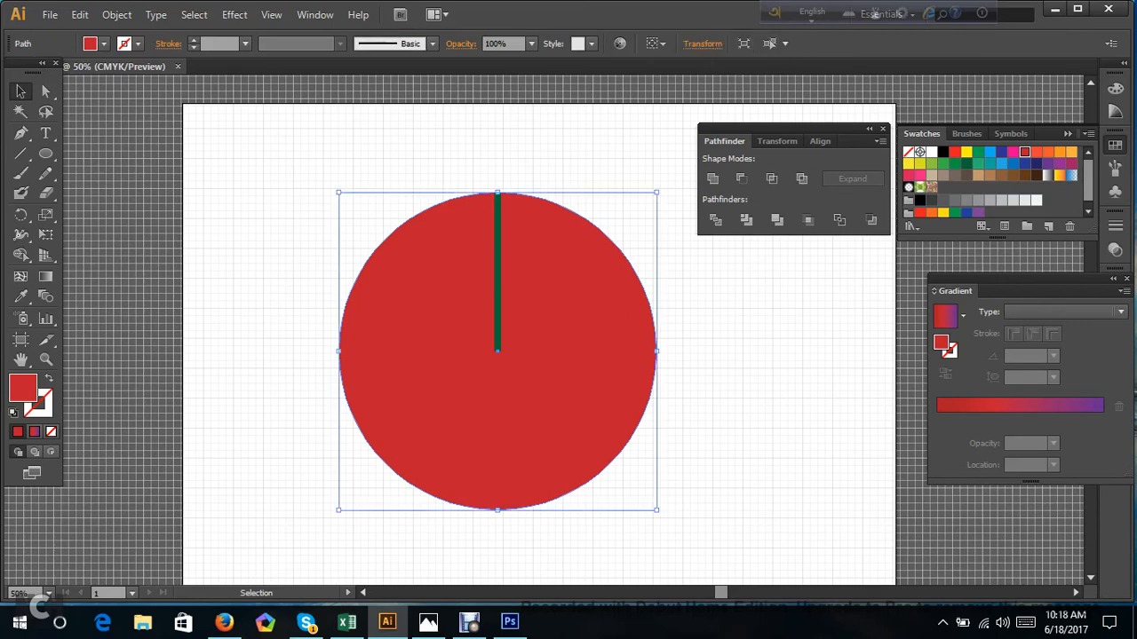
# Stretch the green line upward so its upper end extends slightly past the circle's edge.
pyautogui.click(671, 258)
pyautogui.click(497, 234)
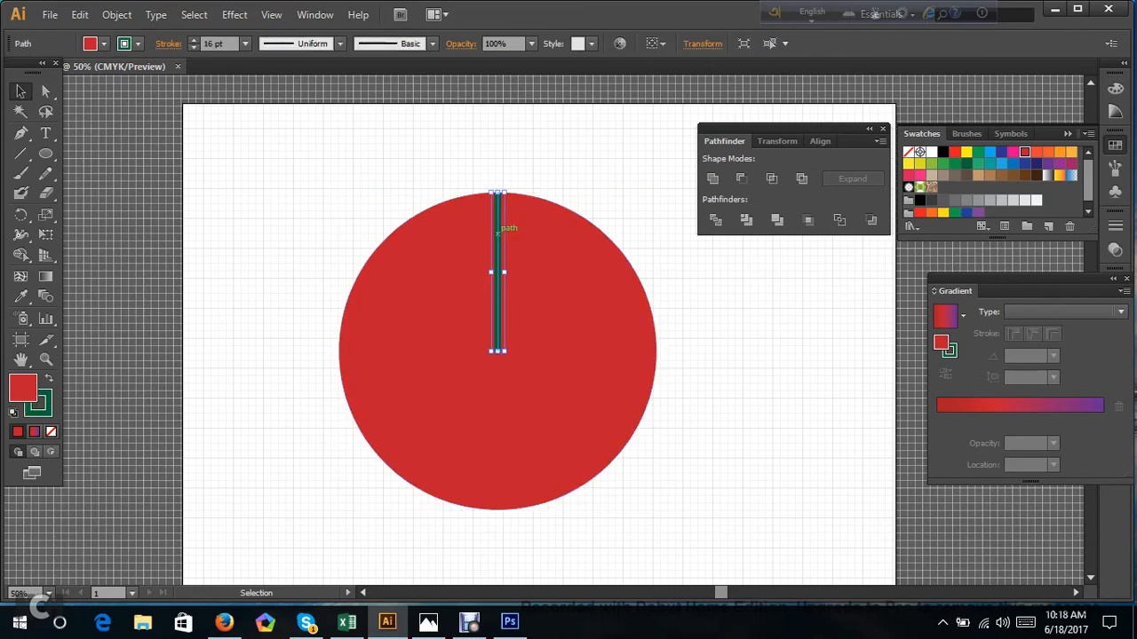
pyautogui.moveTo(497, 192); pyautogui.dragTo(498, 171)
pyautogui.click(573, 160)
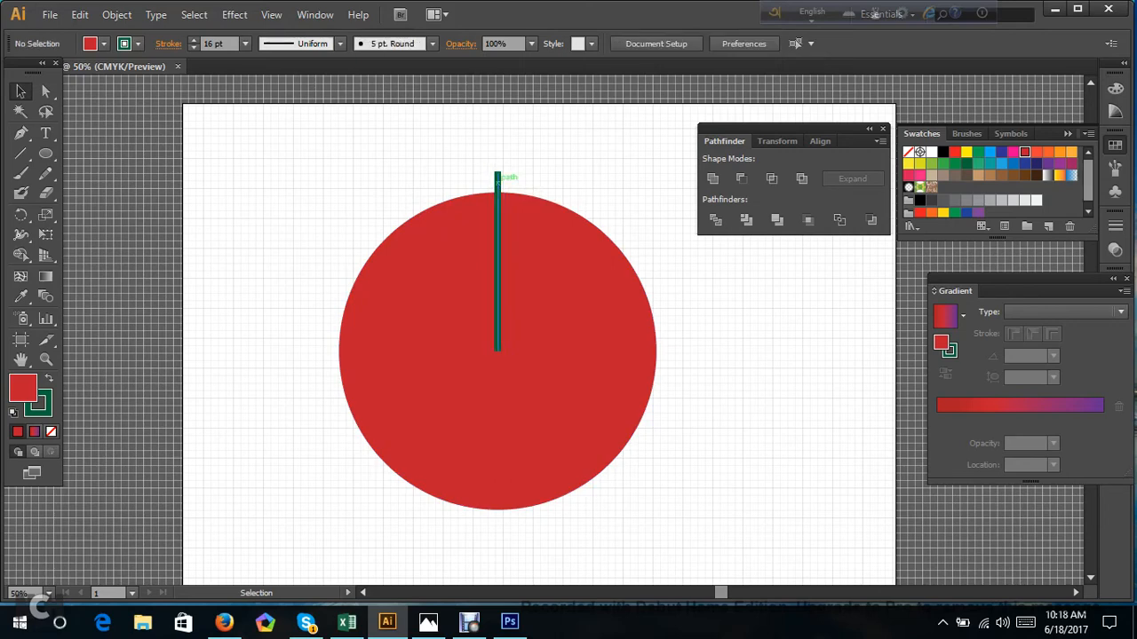
# Increase the green line's stroke weight to 55 pt and apply the tapered Width Profile 4.
pyautogui.click(498, 180)
pyautogui.click(194, 40)
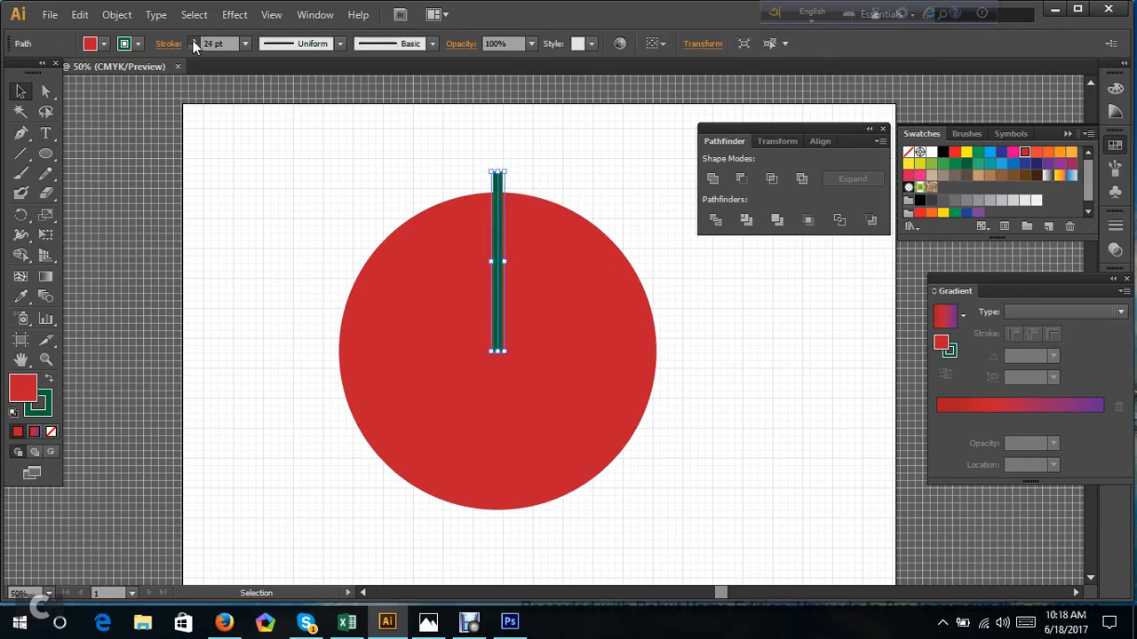
pyautogui.moveTo(194, 40); pyautogui.dragTo(194, 40)
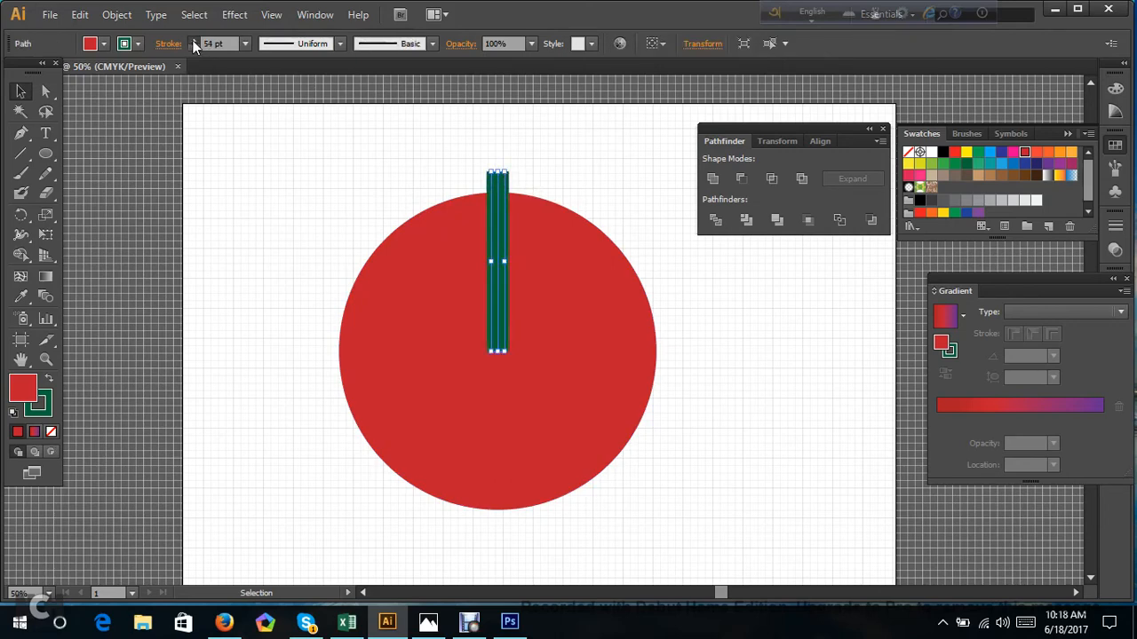
pyautogui.click(339, 43)
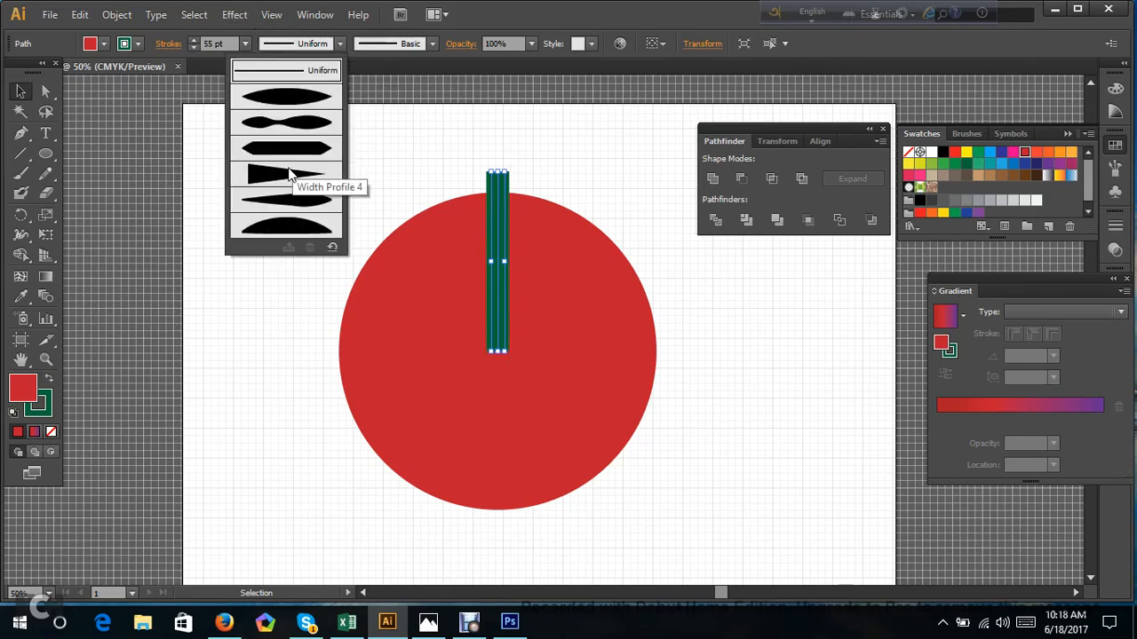
pyautogui.click(288, 174)
pyautogui.click(288, 169)
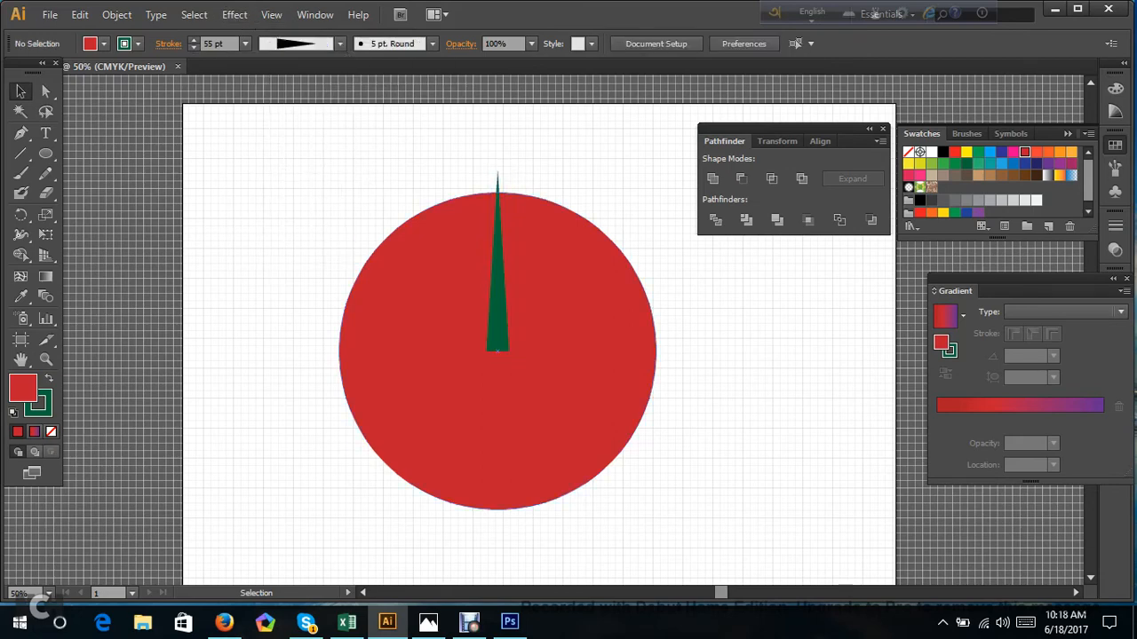
# Try to flip the tapered green line by reflecting it across the vertical axis.
pyautogui.click(497, 332)
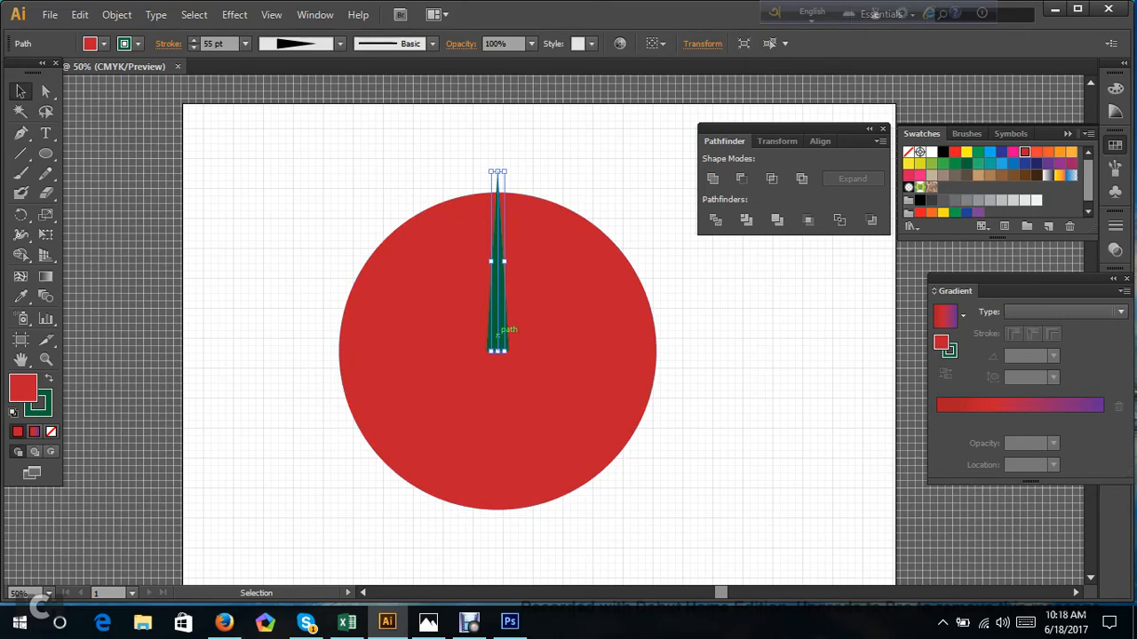
pyautogui.rightClick(496, 335)
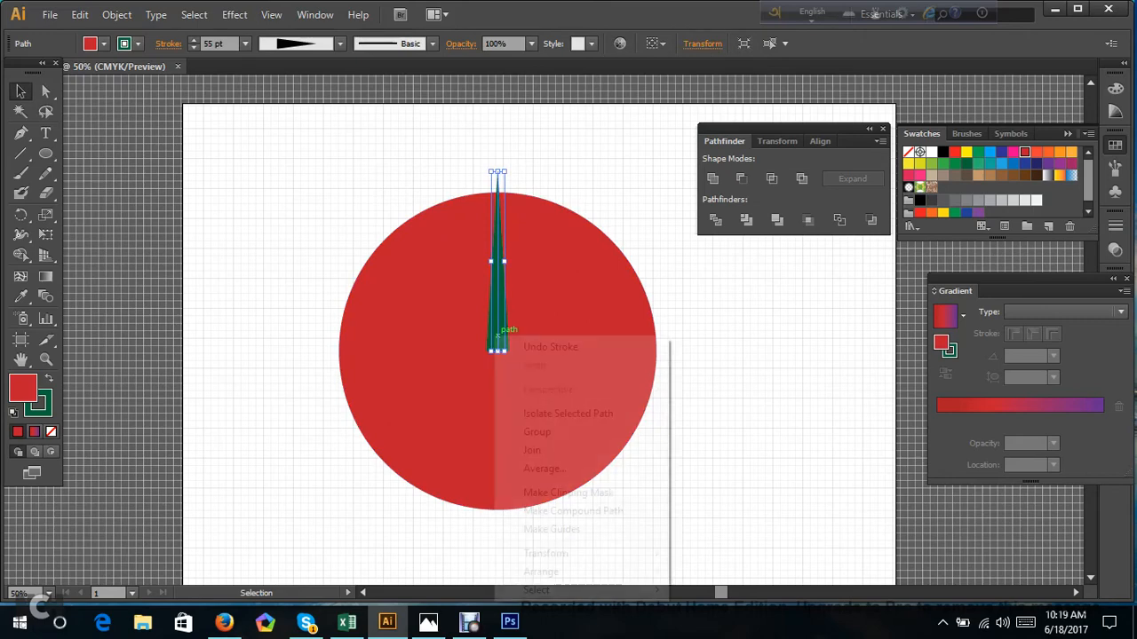
pyautogui.moveTo(588, 555)
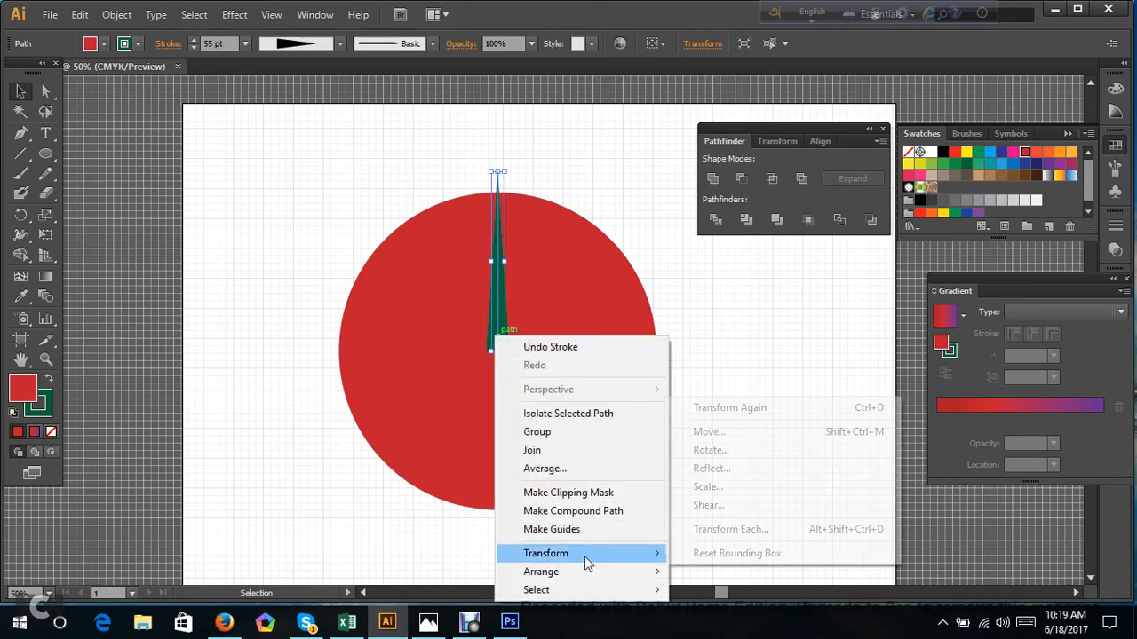
pyautogui.click(715, 469)
pyautogui.moveTo(598, 185); pyautogui.dragTo(917, 161)
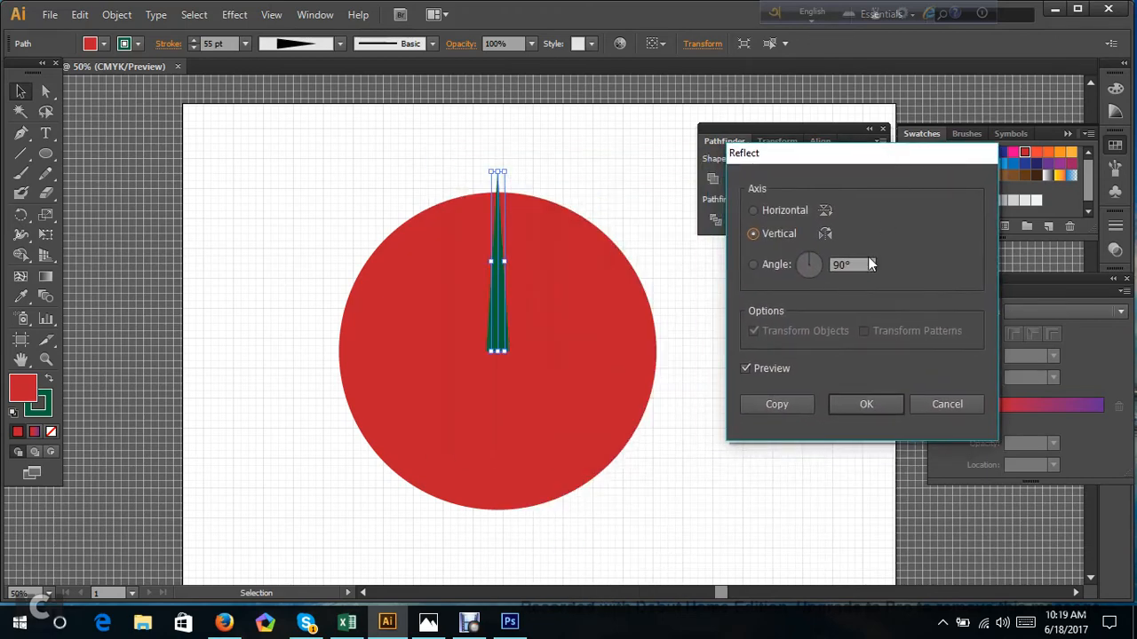
pyautogui.click(745, 368)
pyautogui.click(844, 405)
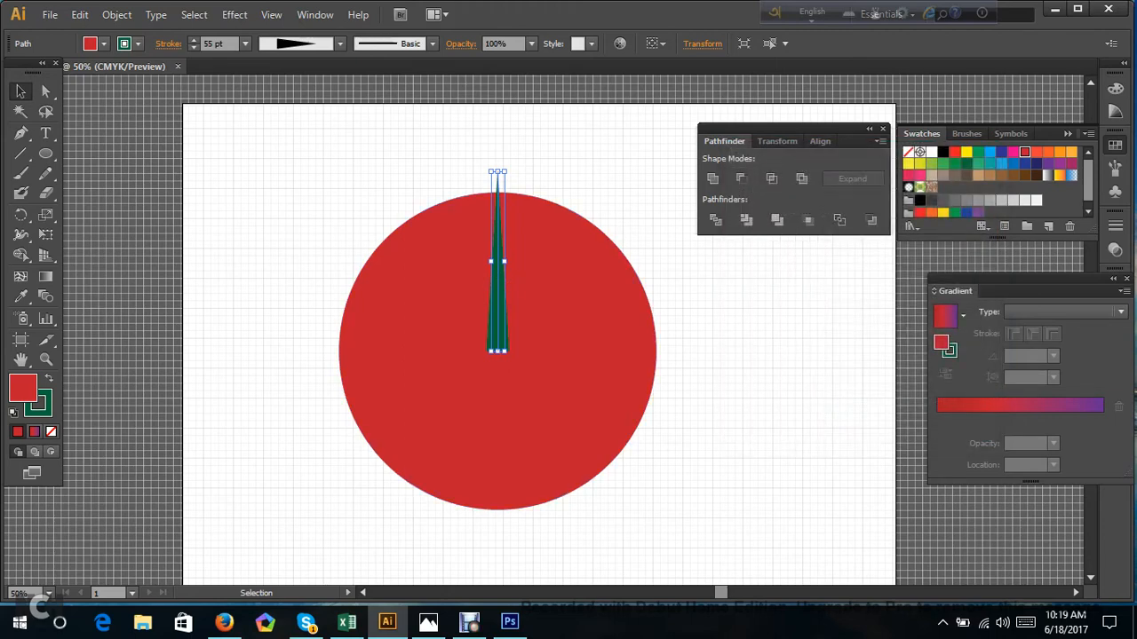
# Rotate the tapered green line by 180° so its point sits at the circle's center.
pyautogui.rightClick(498, 287)
pyautogui.moveTo(669, 508)
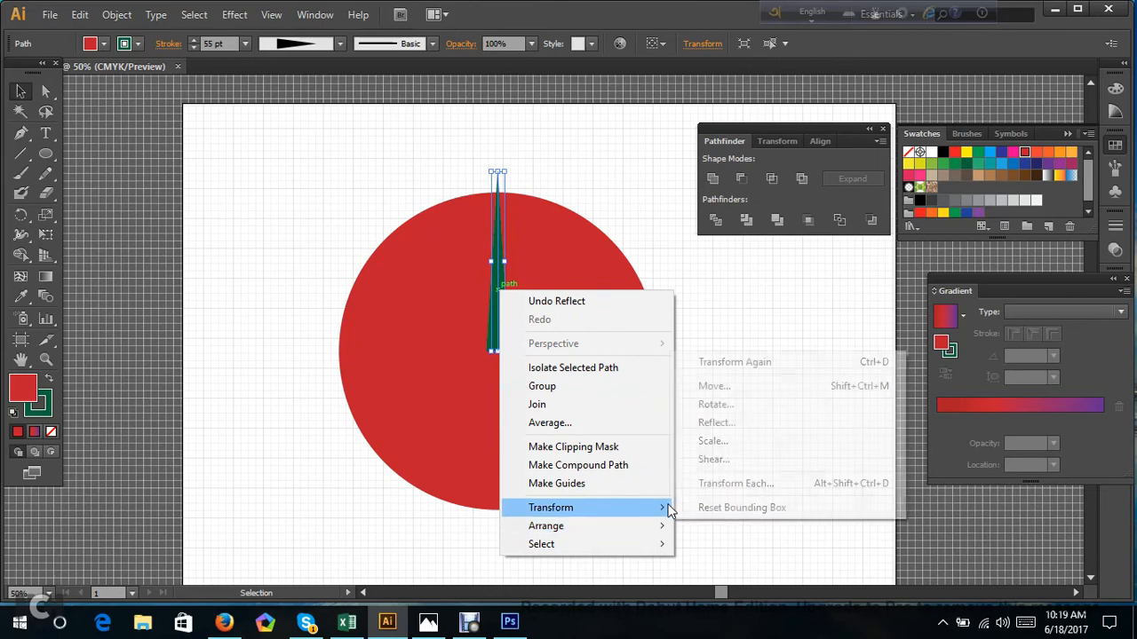
pyautogui.click(734, 406)
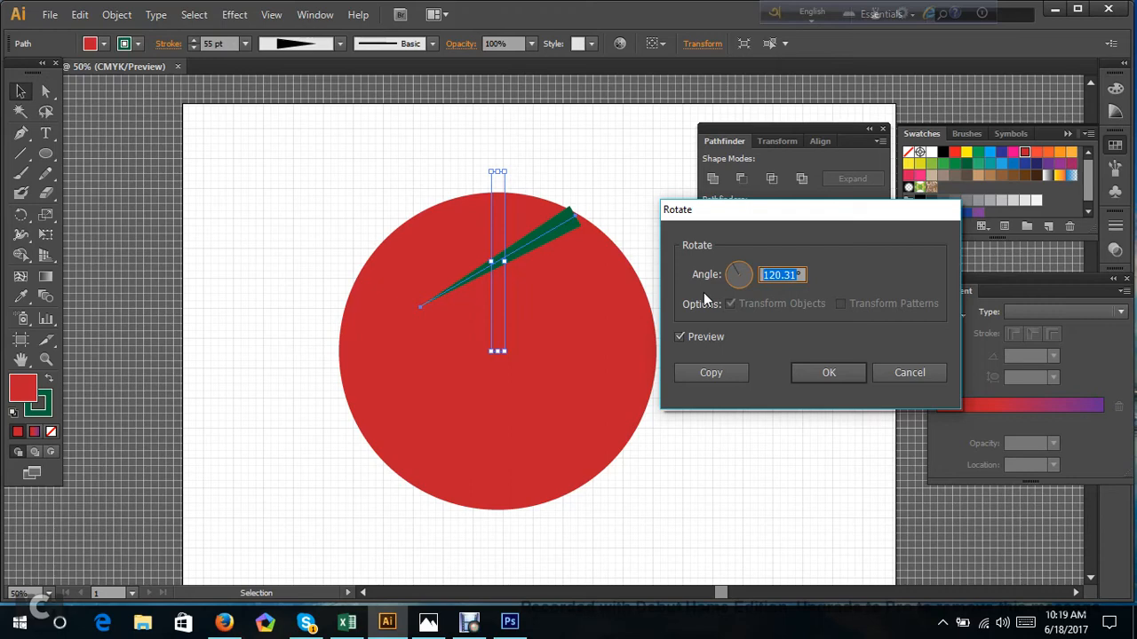
pyautogui.write('180')
pyautogui.click(714, 334)
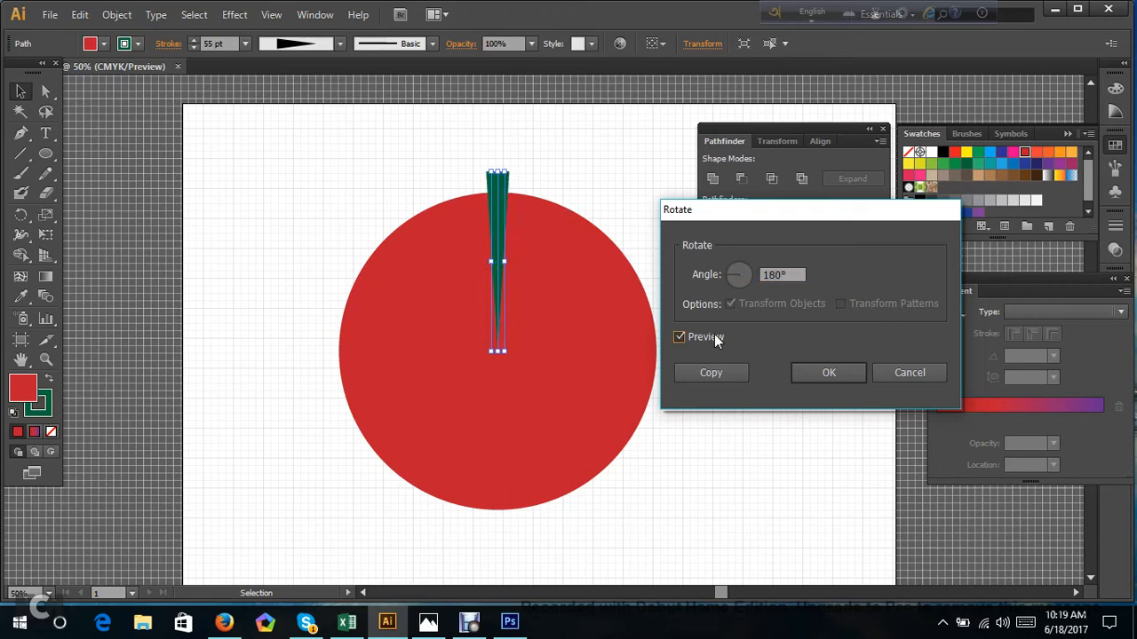
pyautogui.click(714, 334)
pyautogui.click(817, 370)
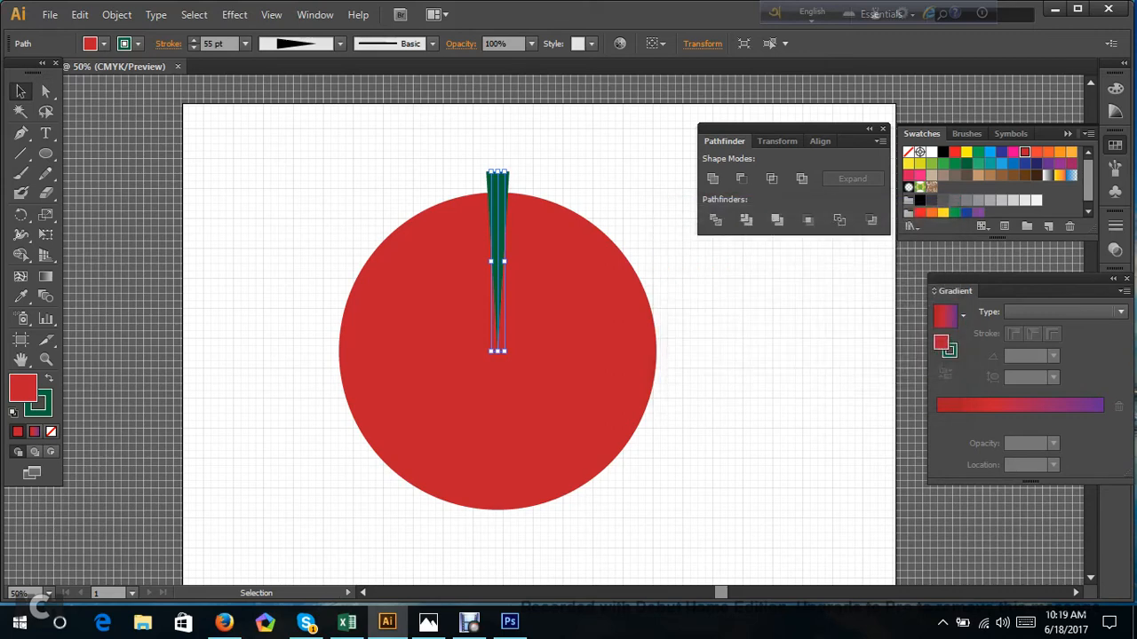
pyautogui.click(817, 371)
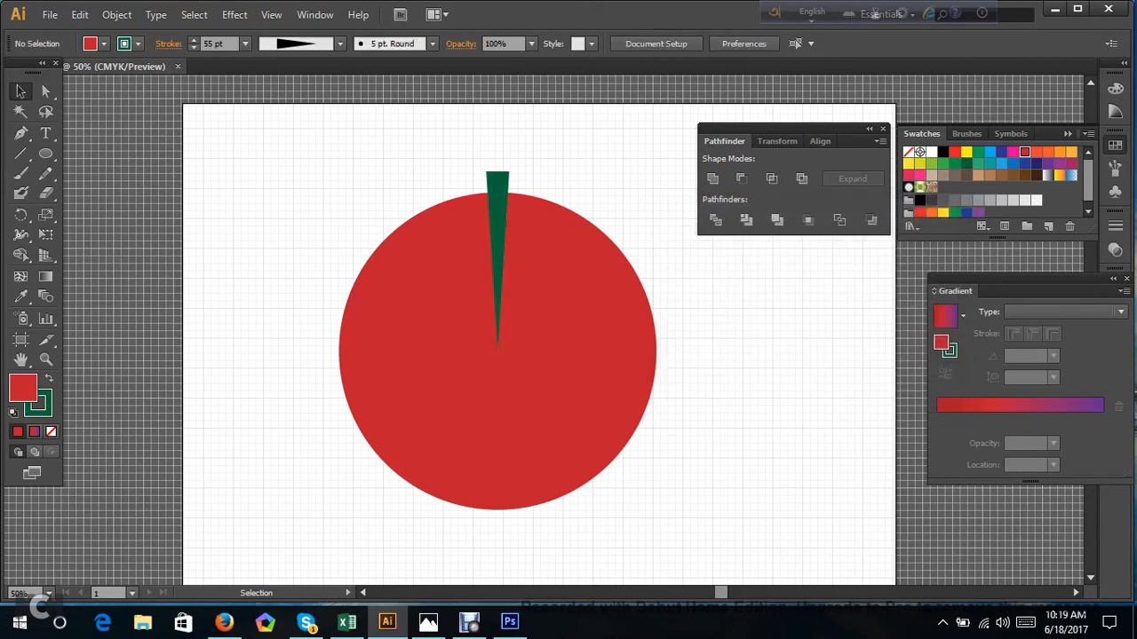
# Expand the appearance of the tapered green line and ungroup the resulting shapes.
pyautogui.click(499, 187)
pyautogui.click(586, 160)
pyautogui.moveTo(472, 148); pyautogui.dragTo(523, 180)
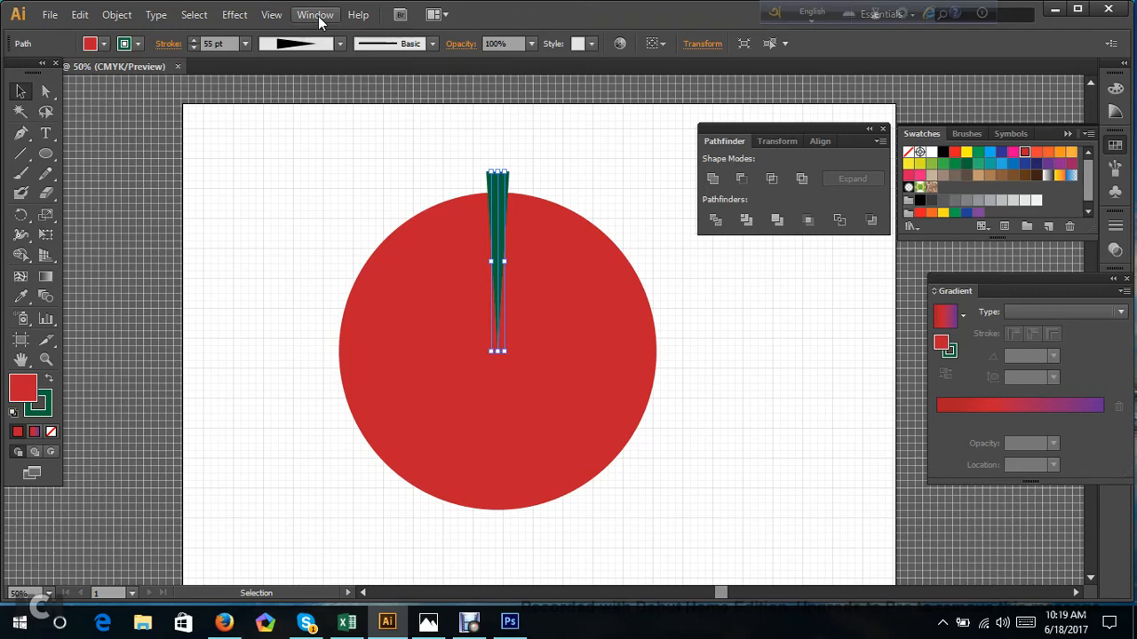
pyautogui.click(125, 15)
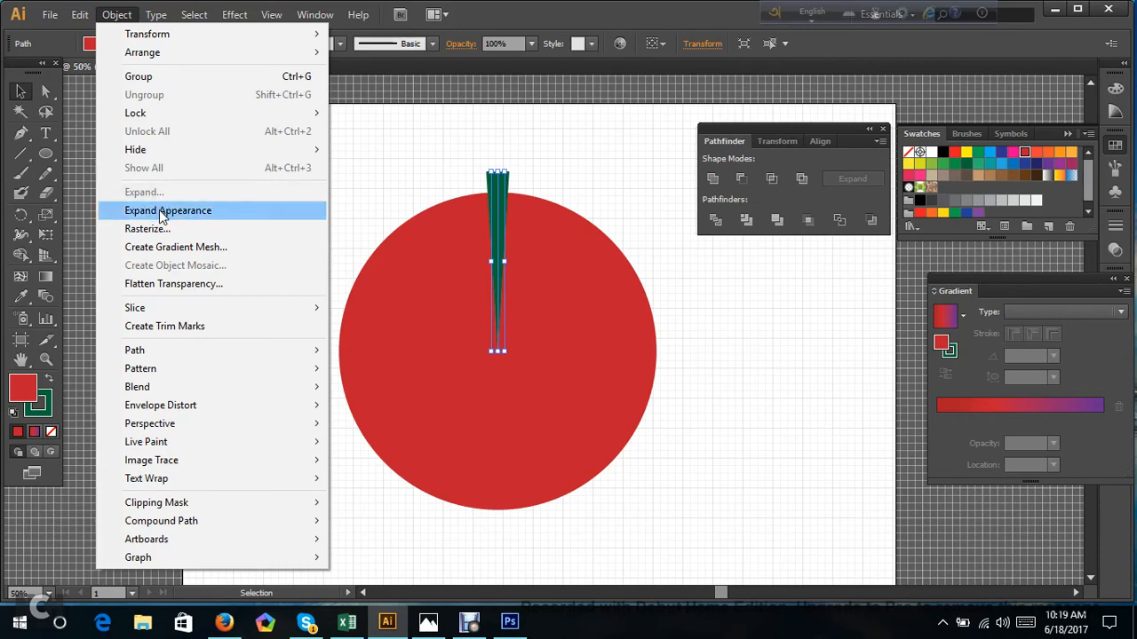
pyautogui.click(159, 210)
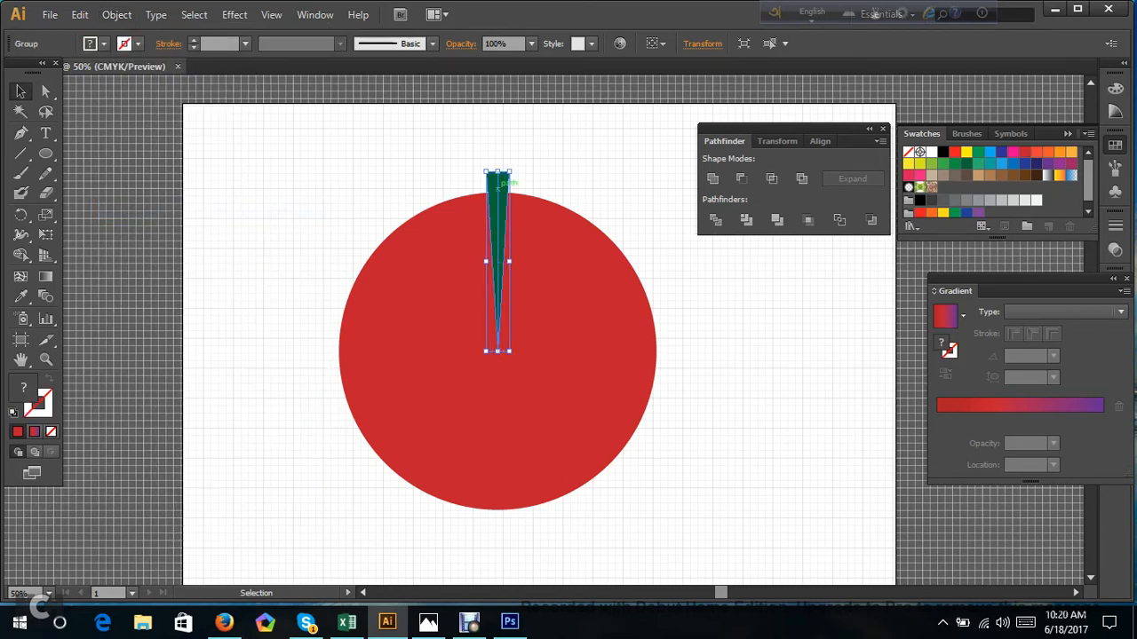
pyautogui.rightClick(496, 184)
pyautogui.click(542, 285)
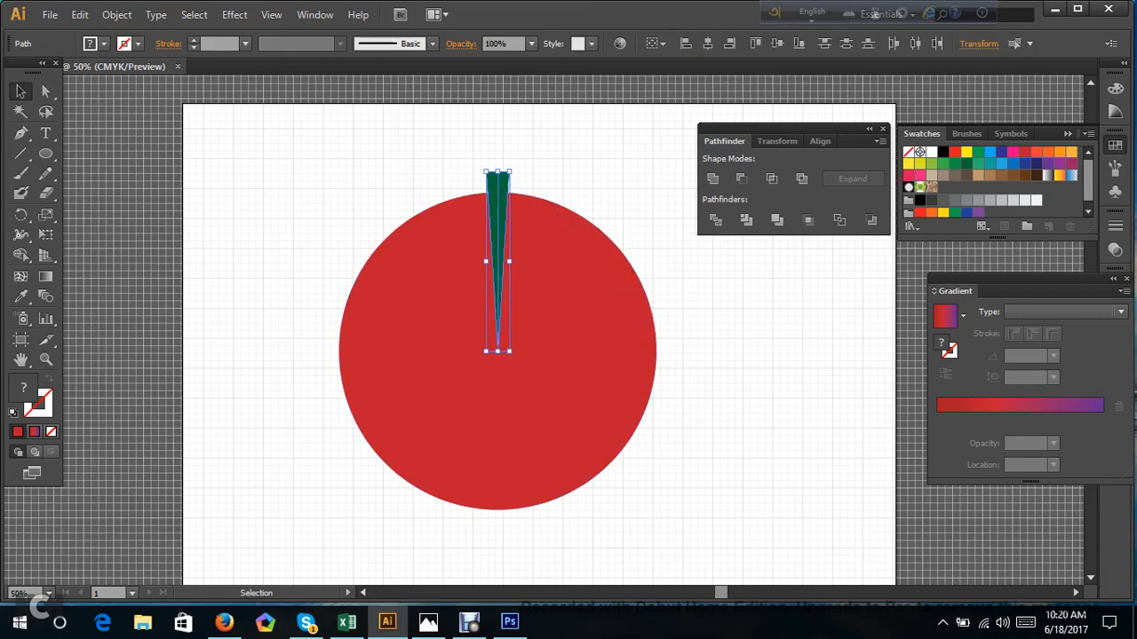
# Delete the leftover center path, keeping only the green wedge.
pyautogui.click(568, 162)
pyautogui.click(497, 186)
pyautogui.click(568, 162)
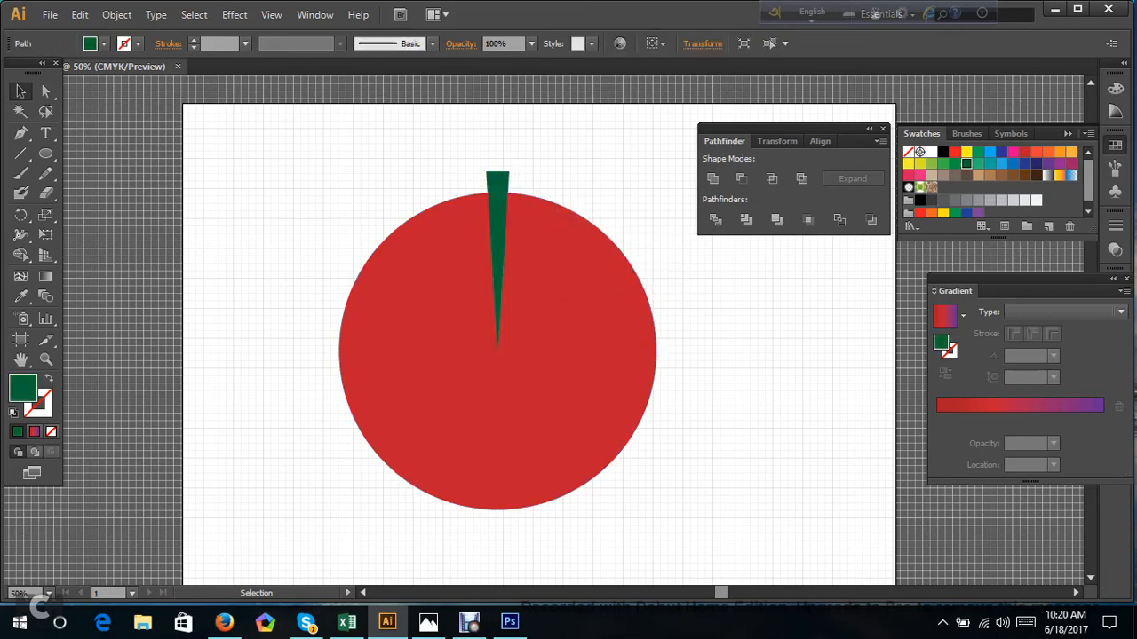
# Create a copy of the green wedge rotated 15° around its tip at the circle's center.
pyautogui.click(497, 177)
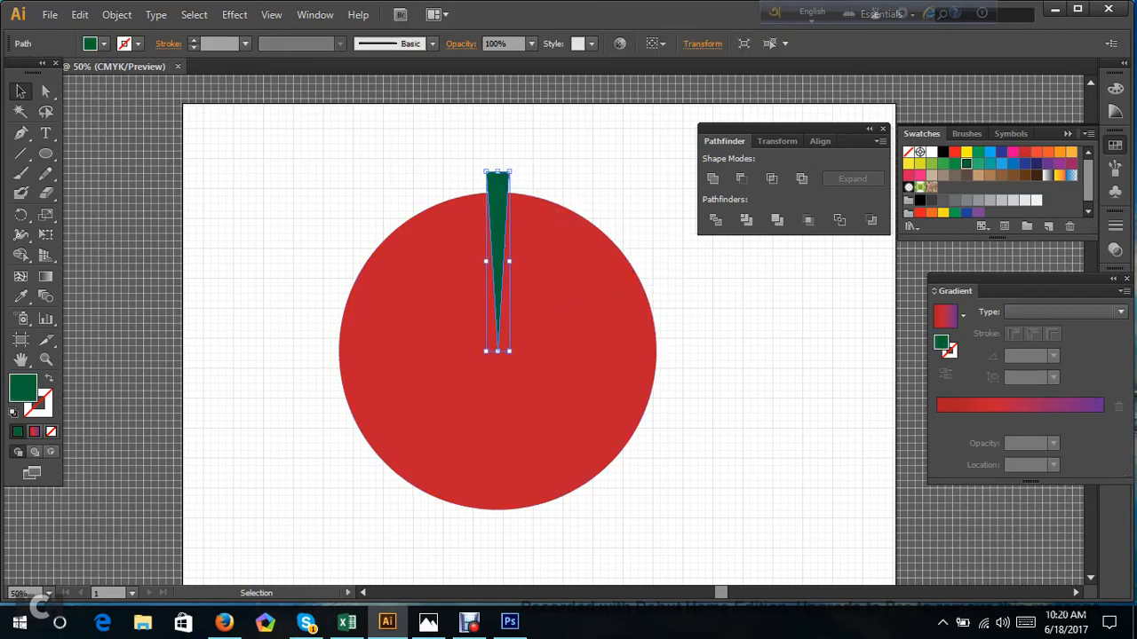
pyautogui.click(21, 216)
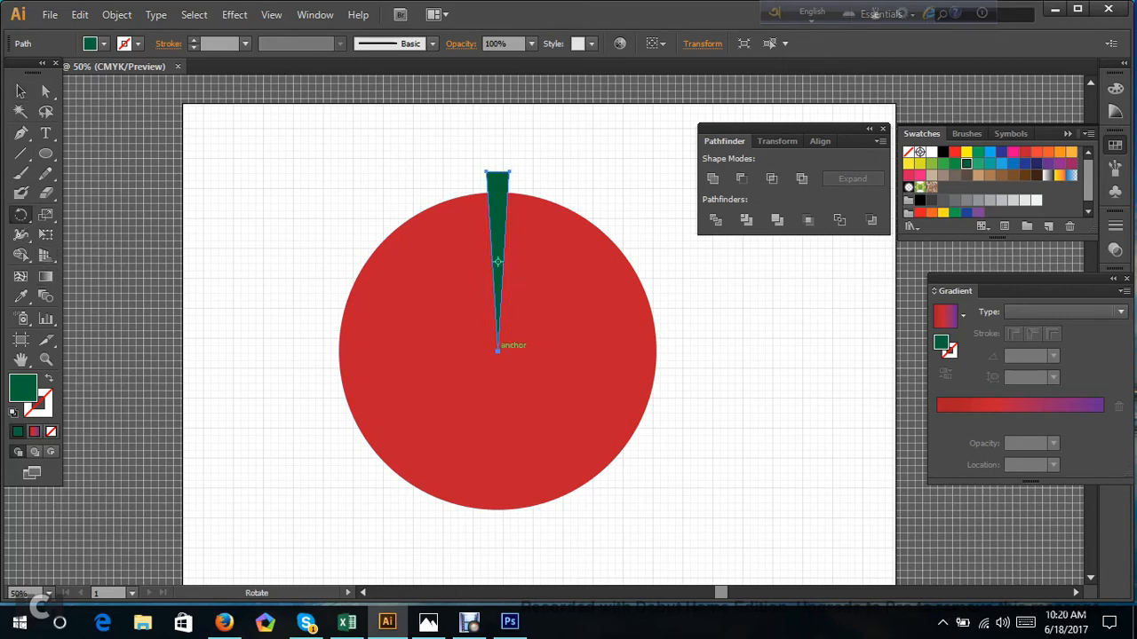
pyautogui.keyDown('alt'); pyautogui.click(498, 351); pyautogui.keyUp('alt')
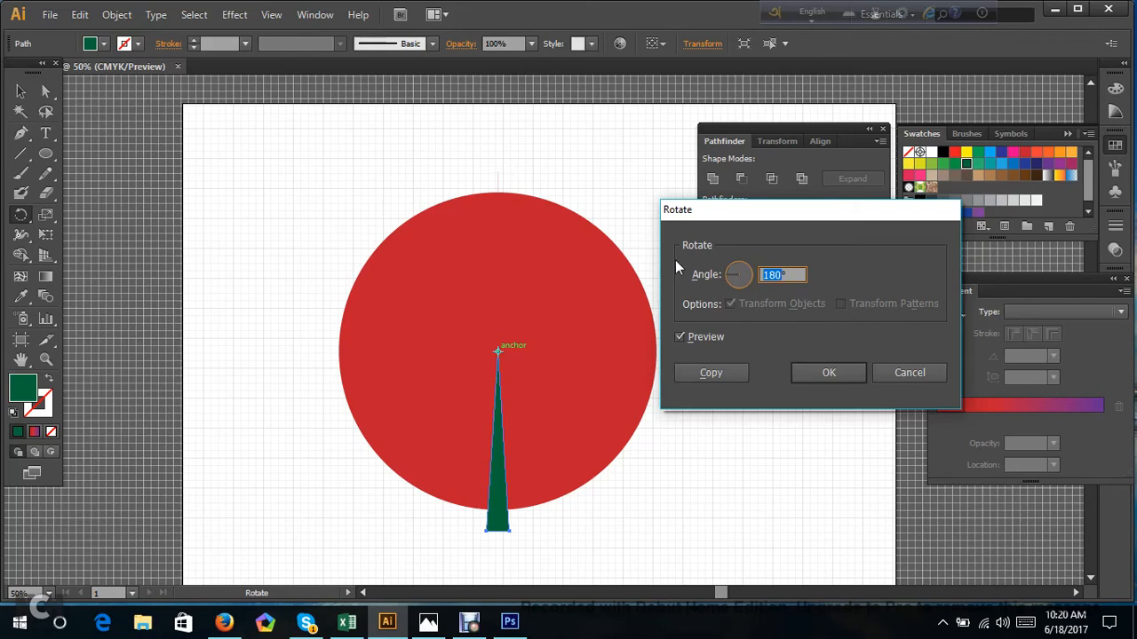
pyautogui.write('18')
pyautogui.click(701, 378)
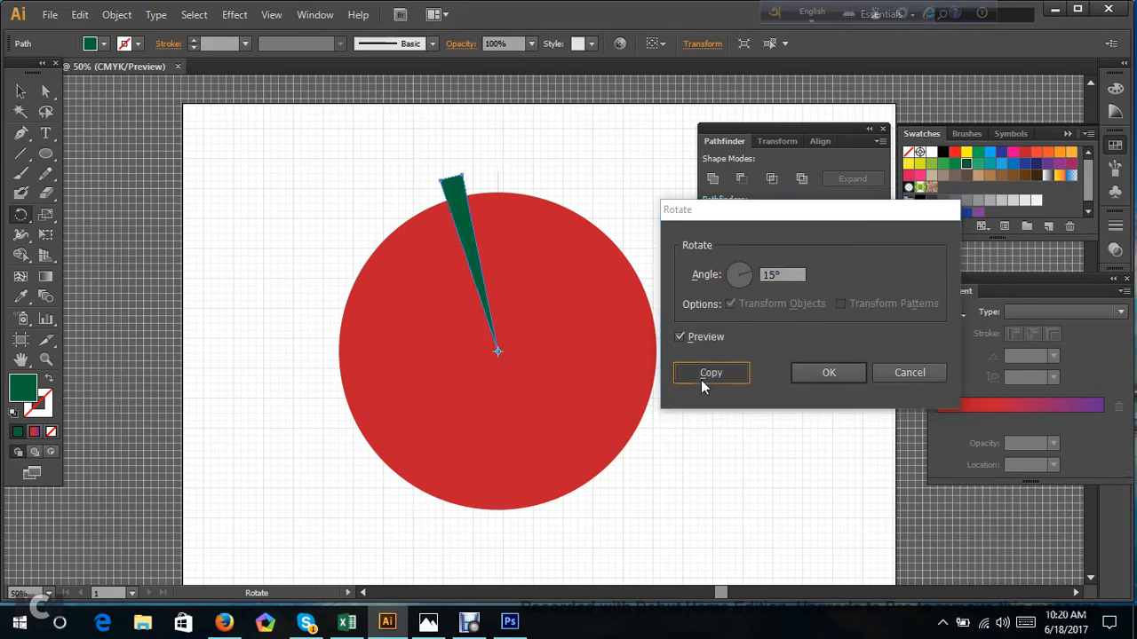
# Repeat the 15° rotated copy until green wedges fill the whole circle.
pyautogui.hotkey('ctrl', 'd')
pyautogui.hotkey('ctrl', 'd')
pyautogui.hotkey('ctrl', 'd')
pyautogui.hotkey('ctrl', 'd')
pyautogui.hotkey('ctrl', 'd')
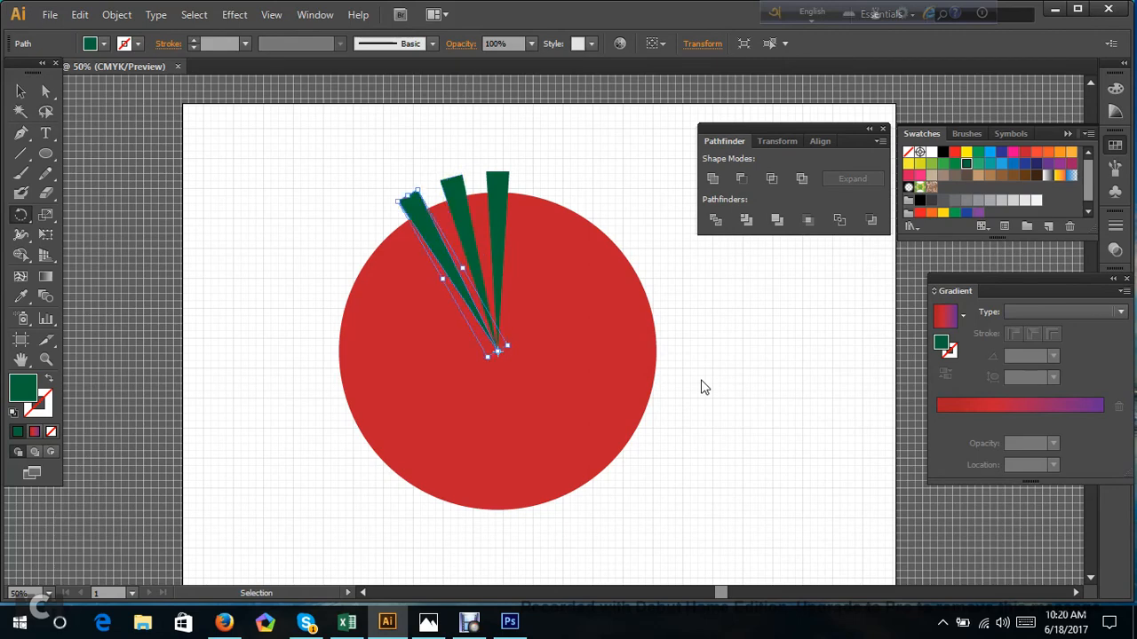
pyautogui.hotkey('ctrl', 'd')
pyautogui.hotkey('ctrl', 'd')
pyautogui.hotkey('ctrl', 'd')
pyautogui.hotkey('ctrl', 'd')
pyautogui.hotkey('ctrl', 'd')
pyautogui.hotkey('ctrl', 'd')
pyautogui.hotkey('ctrl', 'd')
pyautogui.hotkey('ctrl', 'd')
pyautogui.hotkey('ctrl', 'd')
pyautogui.hotkey('ctrl', 'd')
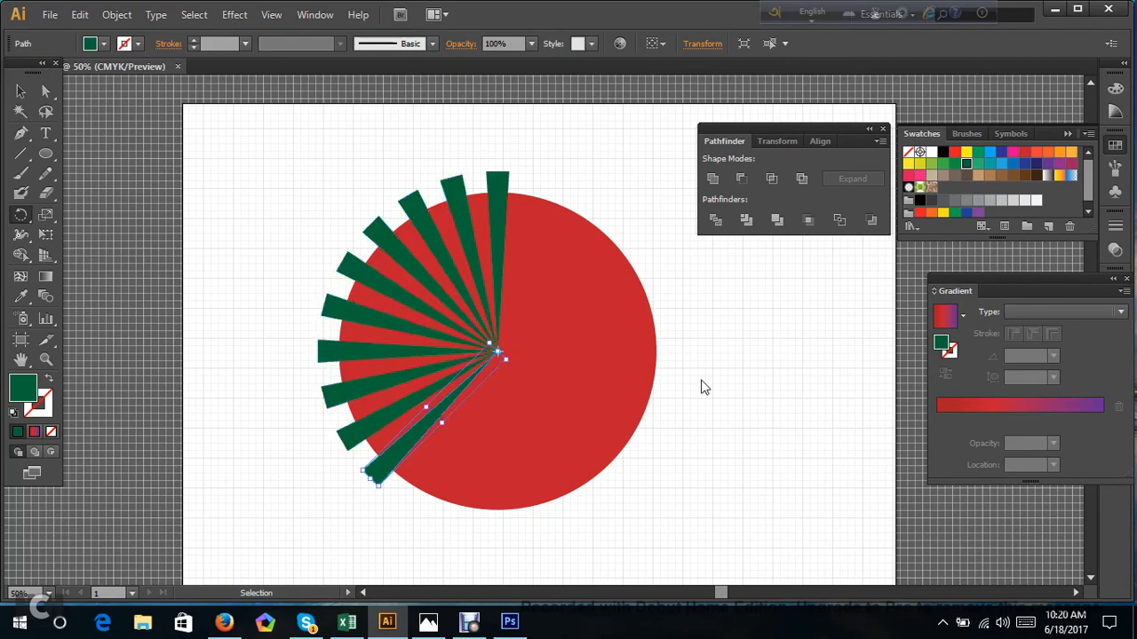
pyautogui.hotkey('ctrl', 'd')
pyautogui.hotkey('ctrl', 'd')
pyautogui.hotkey('ctrl', 'd')
pyautogui.hotkey('ctrl', 'd')
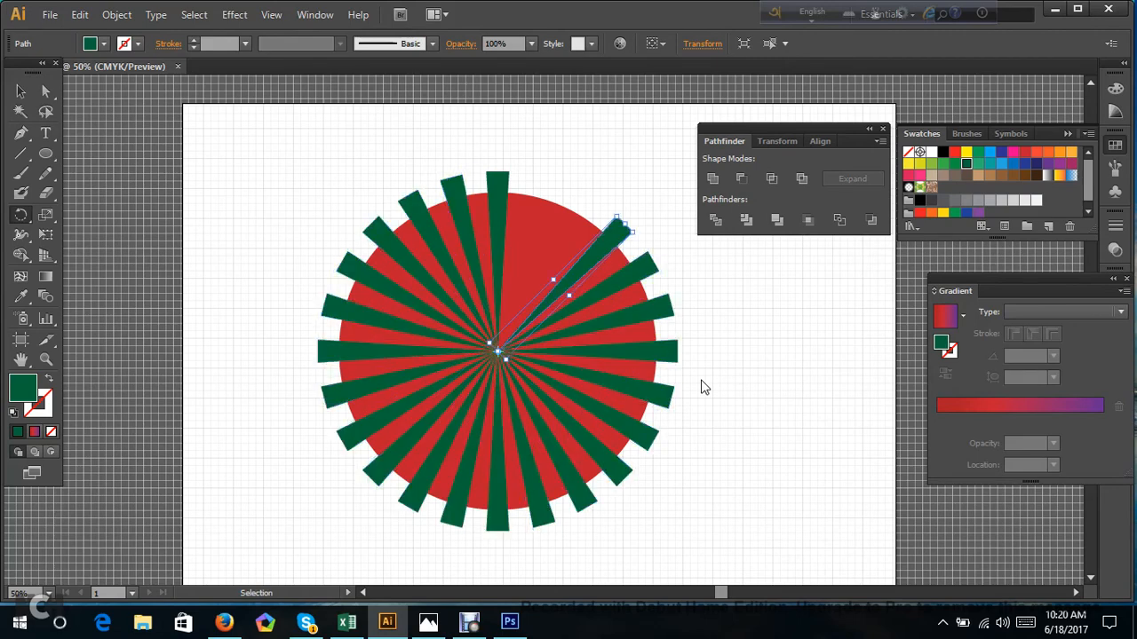
pyautogui.hotkey('ctrl', 'd')
pyautogui.hotkey('ctrl', 'd')
pyautogui.hotkey('ctrl', 'd')
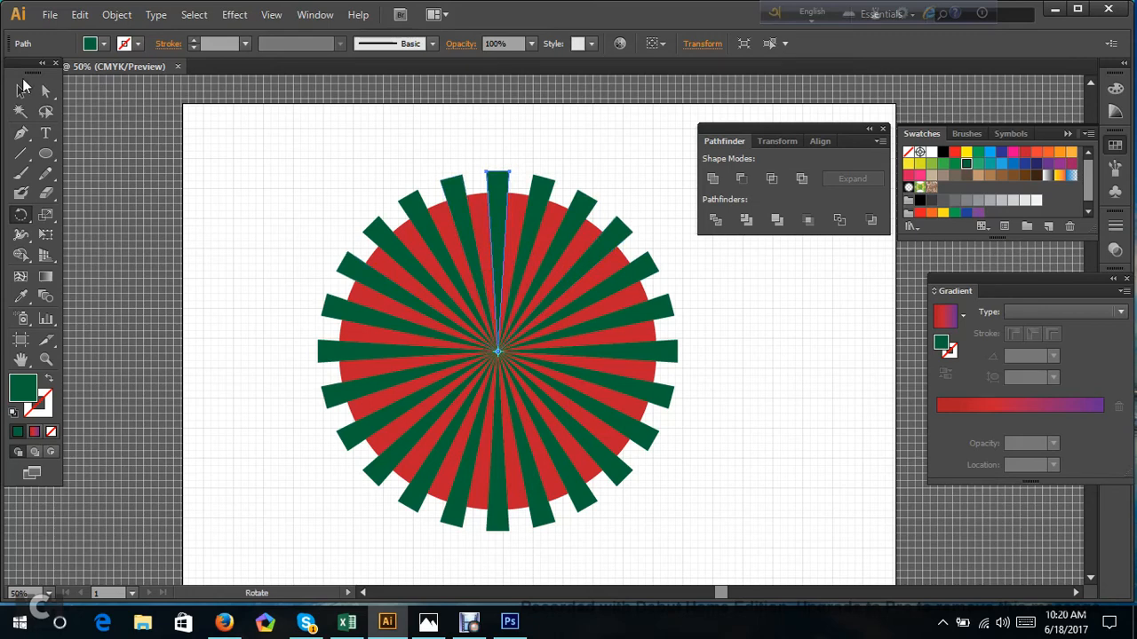
# Subtract the green wedges from the red circle with Pathfinder's Minus Front, using all the overlapping shapes.
pyautogui.click(45, 92)
pyautogui.click(133, 147)
pyautogui.moveTo(241, 150); pyautogui.dragTo(744, 547)
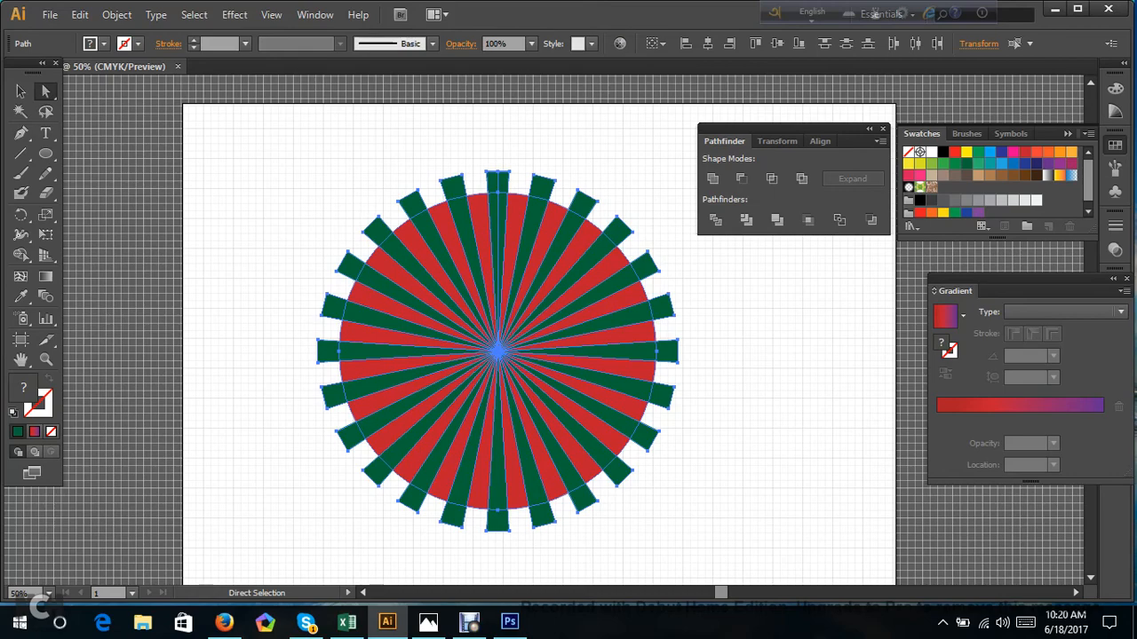
pyautogui.click(741, 179)
pyautogui.click(716, 307)
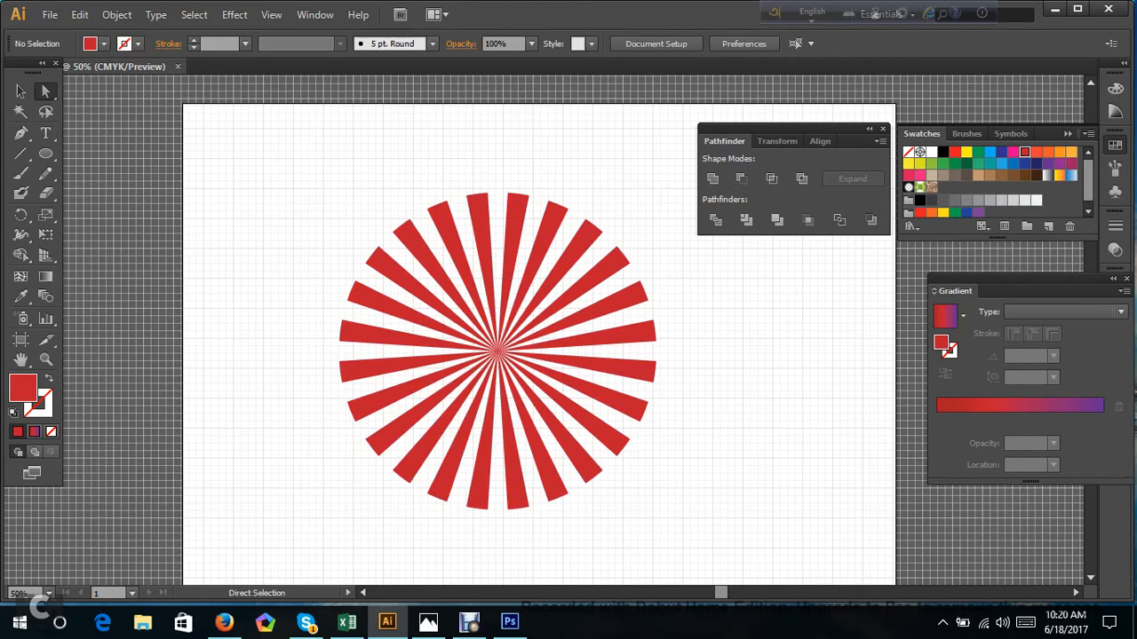
# Select the whole red sunburst and scale it up evenly around its center.
pyautogui.moveTo(288, 141); pyautogui.dragTo(749, 547)
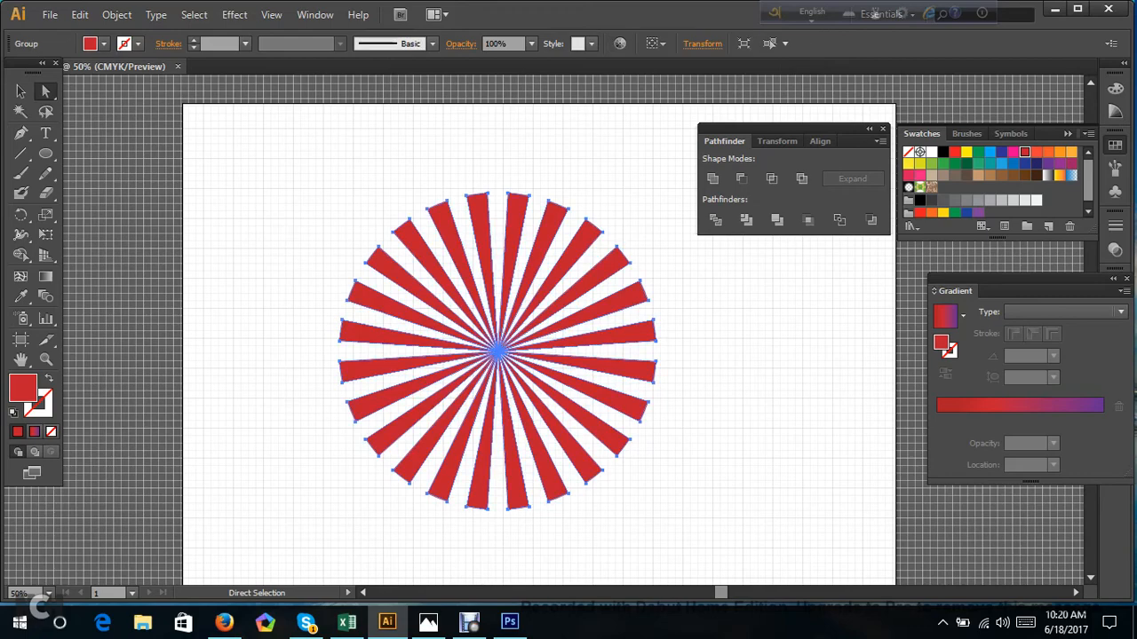
pyautogui.click(20, 90)
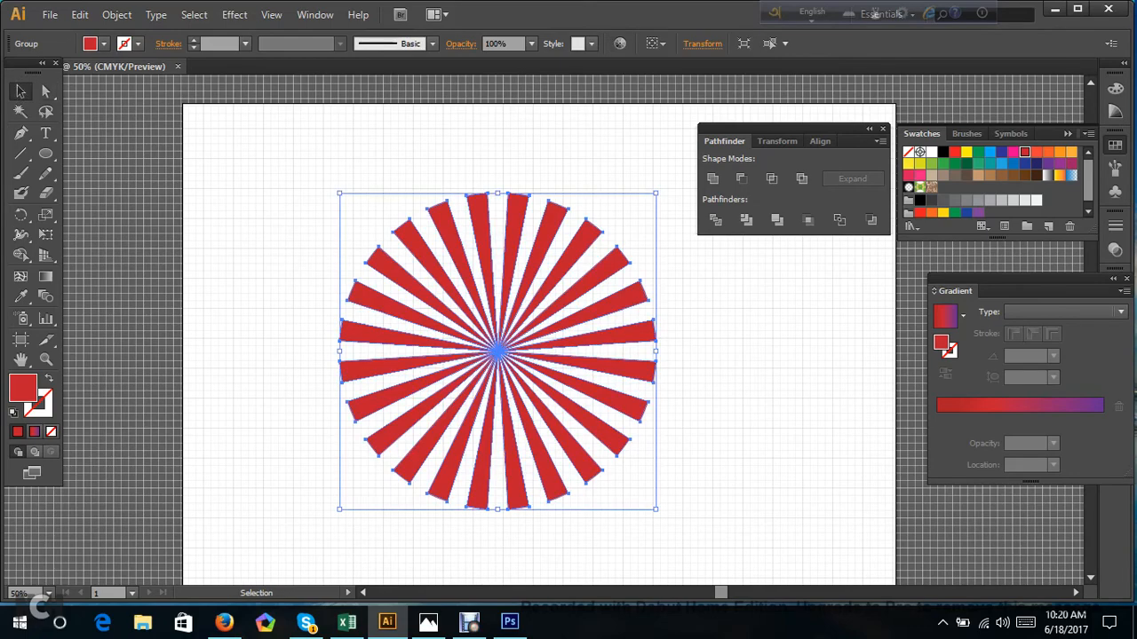
pyautogui.moveTo(656, 509); pyautogui.dragTo(758, 529)
pyautogui.scroll(-1, 760, 528)
pyautogui.click(815, 460)
pyautogui.scroll(1, 815, 460)
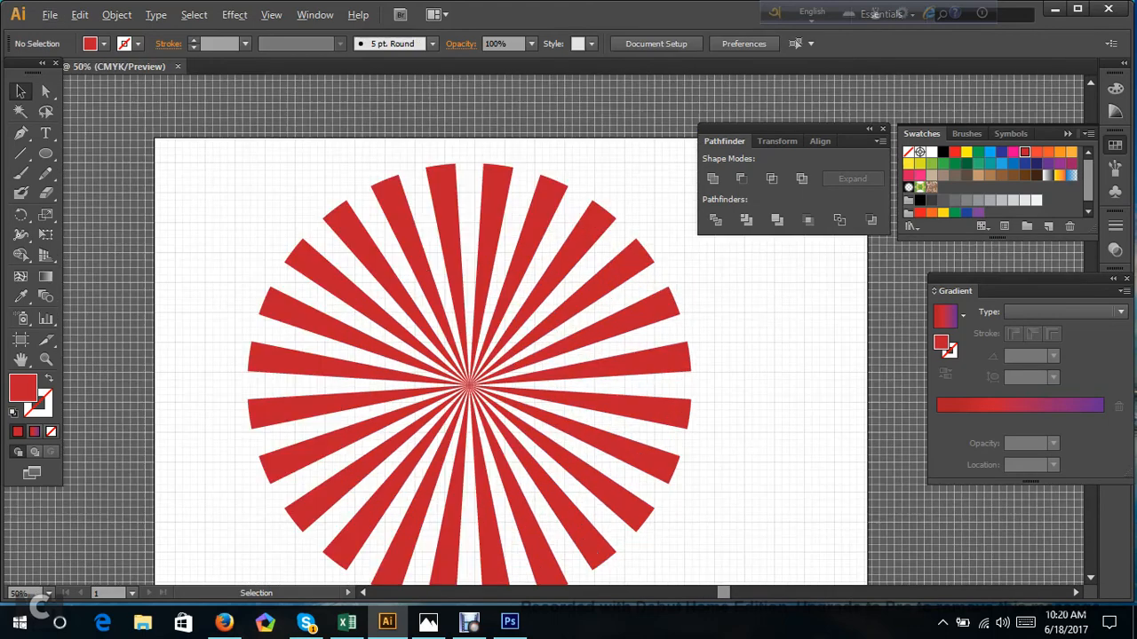
# Draw a large rounded rectangle over the red sunburst and center it on the rays.
pyautogui.moveTo(45, 153); pyautogui.dragTo(115, 172)
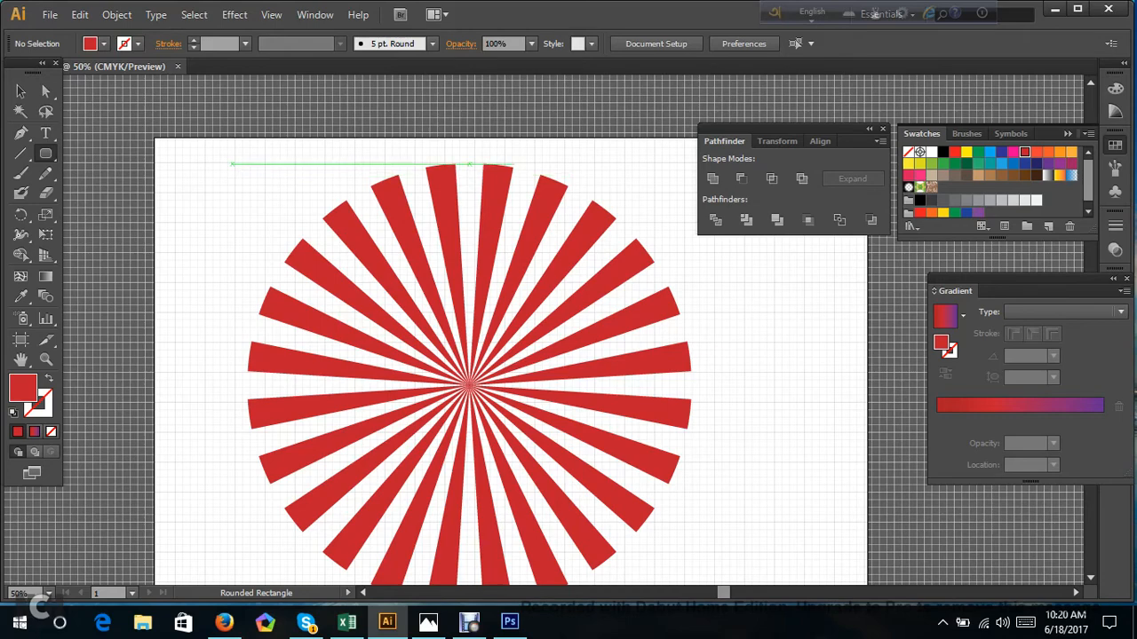
pyautogui.moveTo(232, 165); pyautogui.dragTo(664, 493)
pyautogui.scroll(-3, 364, 221)
pyautogui.scroll(3, 365, 221)
pyautogui.click(45, 91)
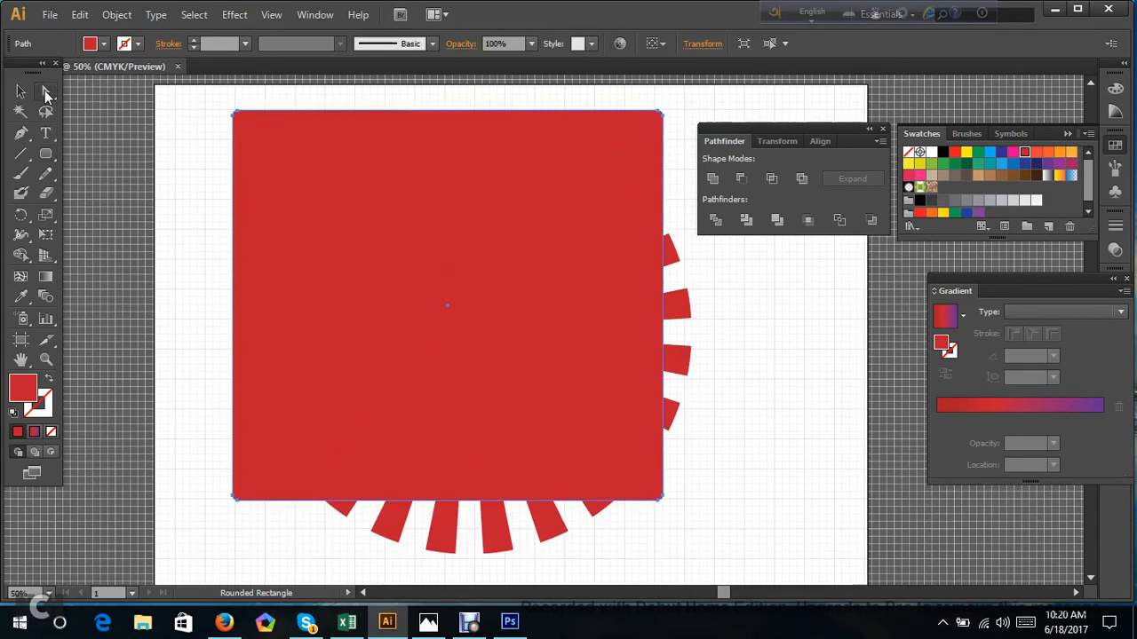
pyautogui.moveTo(423, 339); pyautogui.dragTo(444, 372)
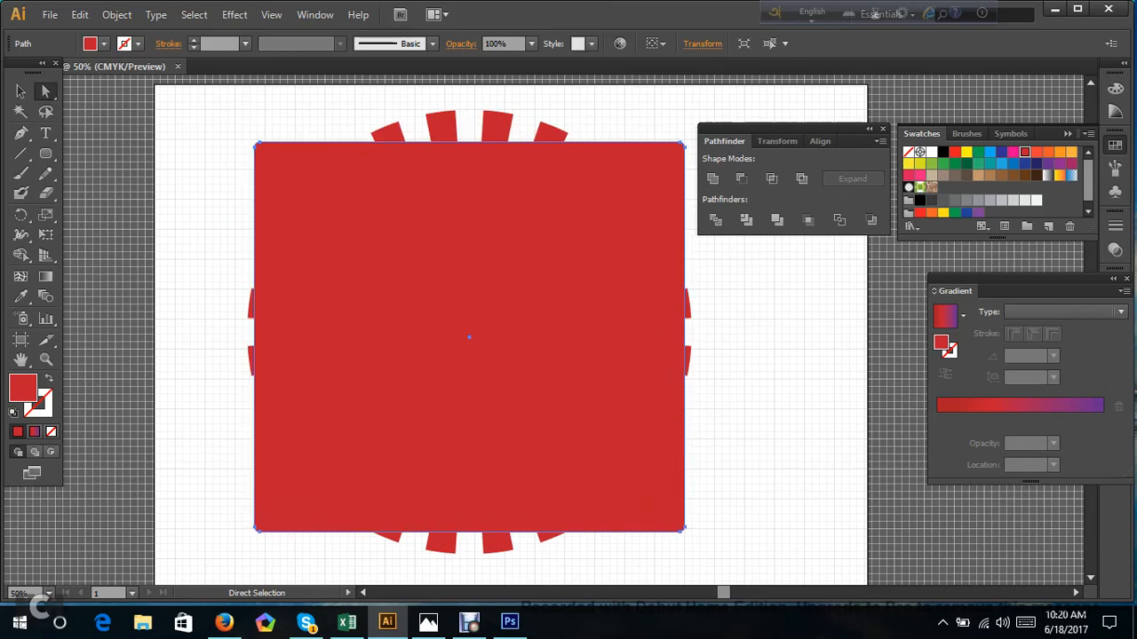
# Fill the rounded rectangle with dark blue and send it to the back behind the sunburst.
pyautogui.click(1037, 164)
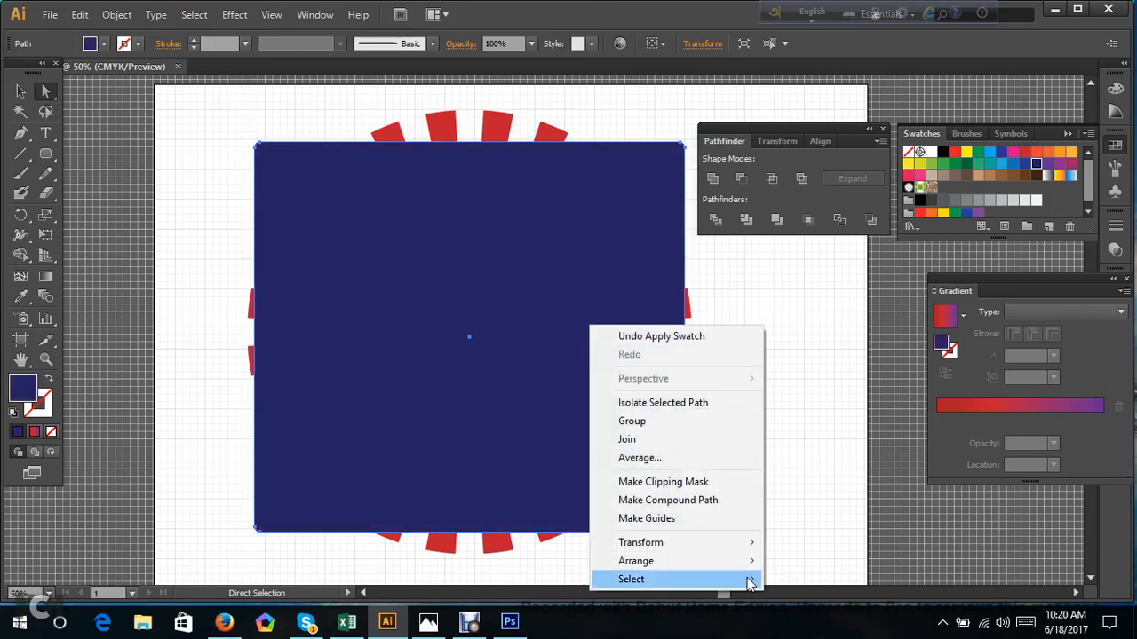
pyautogui.moveTo(743, 570)
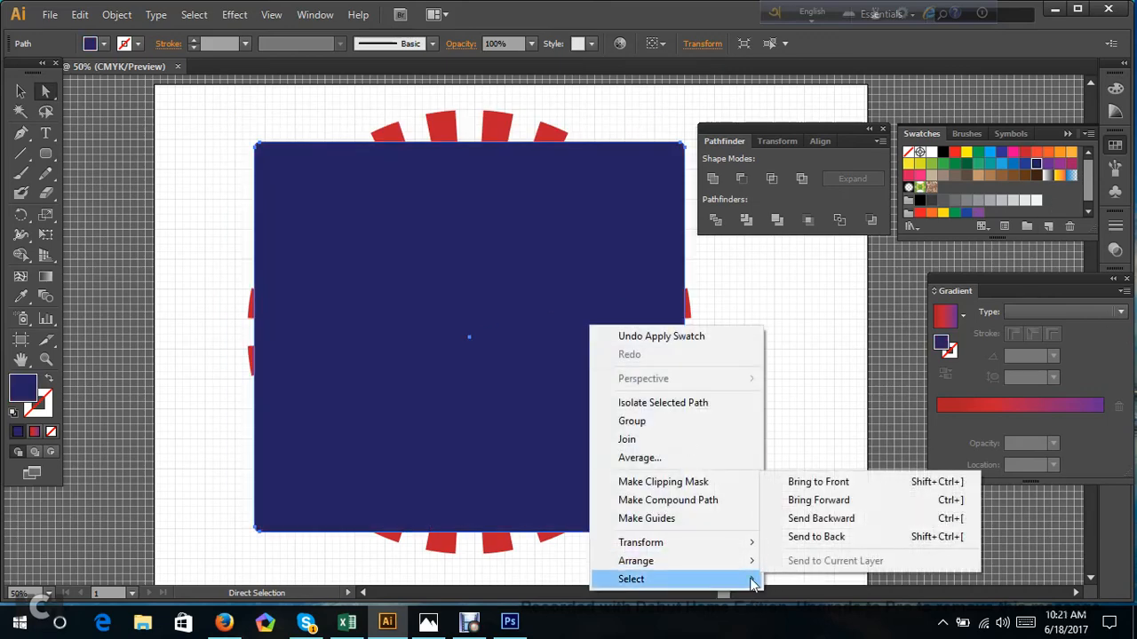
pyautogui.click(816, 536)
pyautogui.hotkey('ctrl', 'shift', 'a')
pyautogui.click(653, 501)
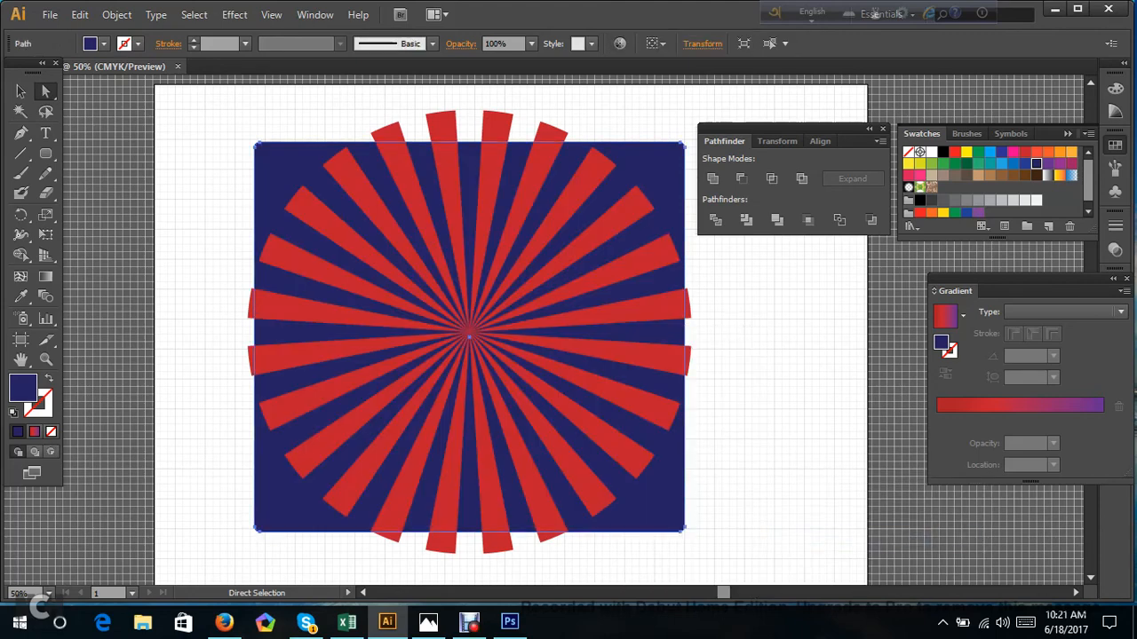
# Shrink the dark blue rectangle until its corners lie within the sunburst's rays.
pyautogui.click(21, 90)
pyautogui.moveTo(255, 142); pyautogui.dragTo(289, 164)
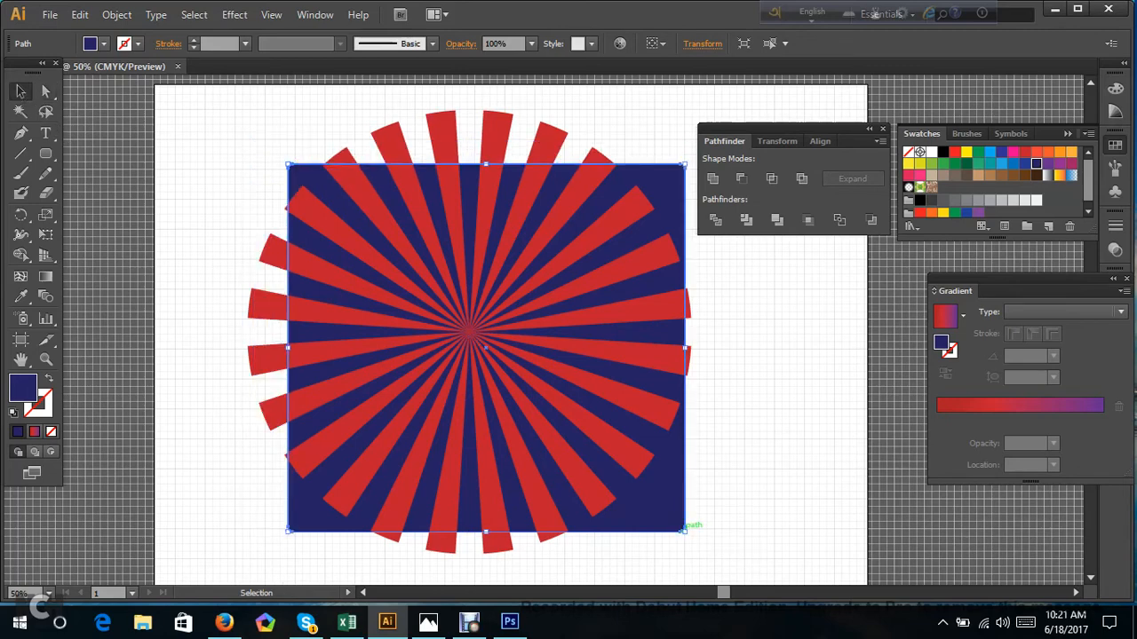
pyautogui.moveTo(684, 530); pyautogui.dragTo(632, 483)
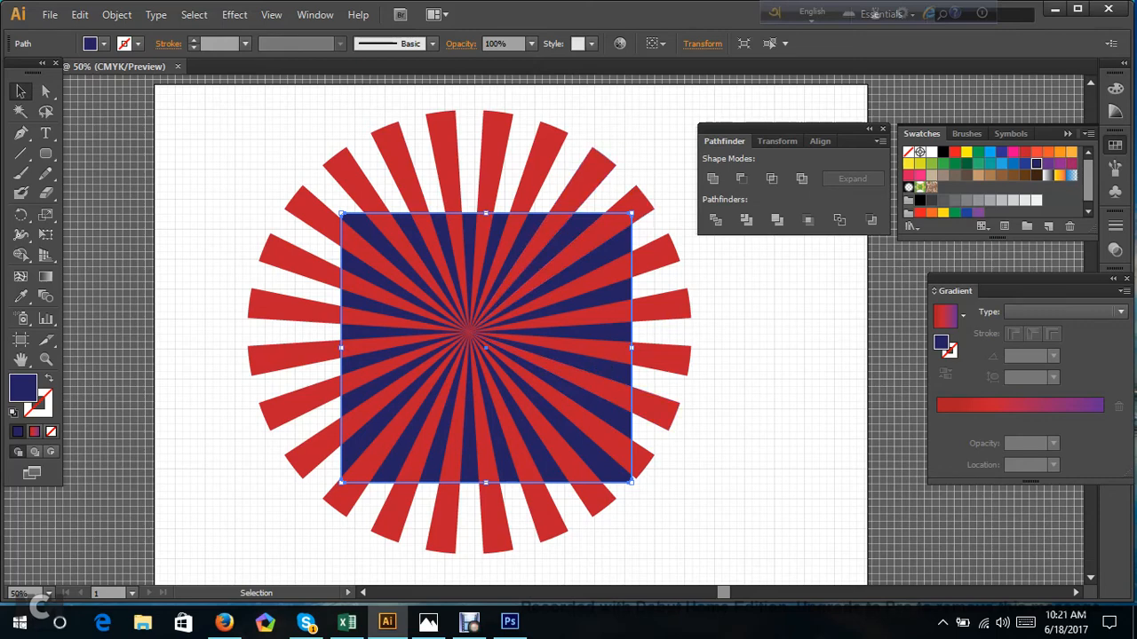
# Paste a copy of the dark blue rectangle in front at the same position and bring it to the front.
pyautogui.press('a')
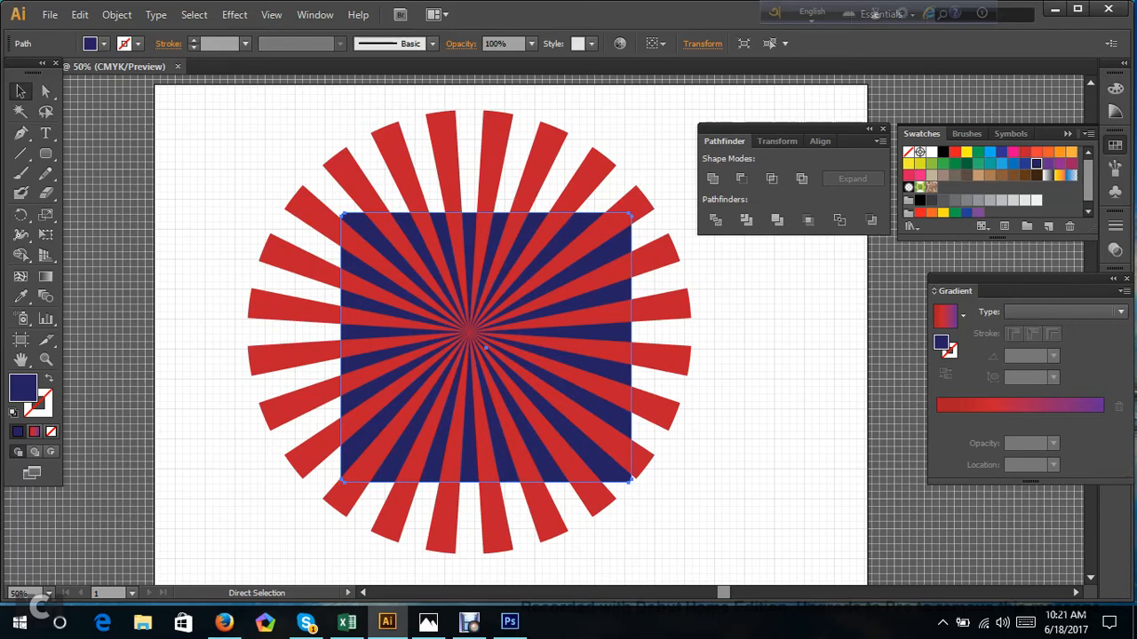
pyautogui.press('v')
pyautogui.rightClick(605, 103)
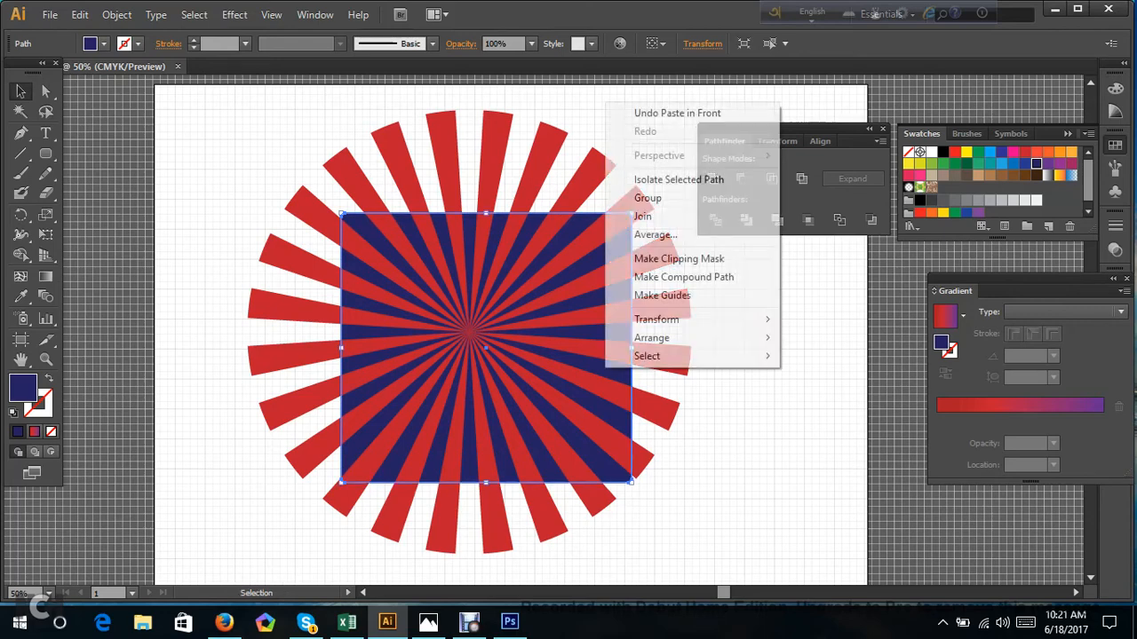
pyautogui.moveTo(680, 343)
pyautogui.click(796, 341)
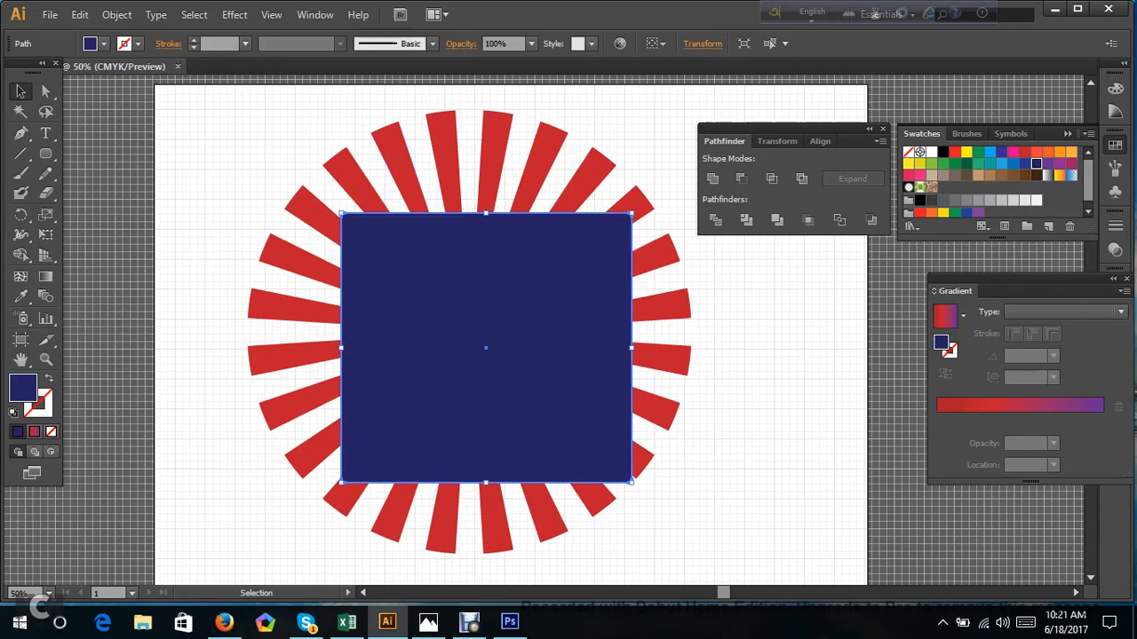
# Crop the sunburst and back rectangle to the front rectangle's outline with Pathfinder's Crop.
pyautogui.moveTo(188, 101); pyautogui.dragTo(781, 566)
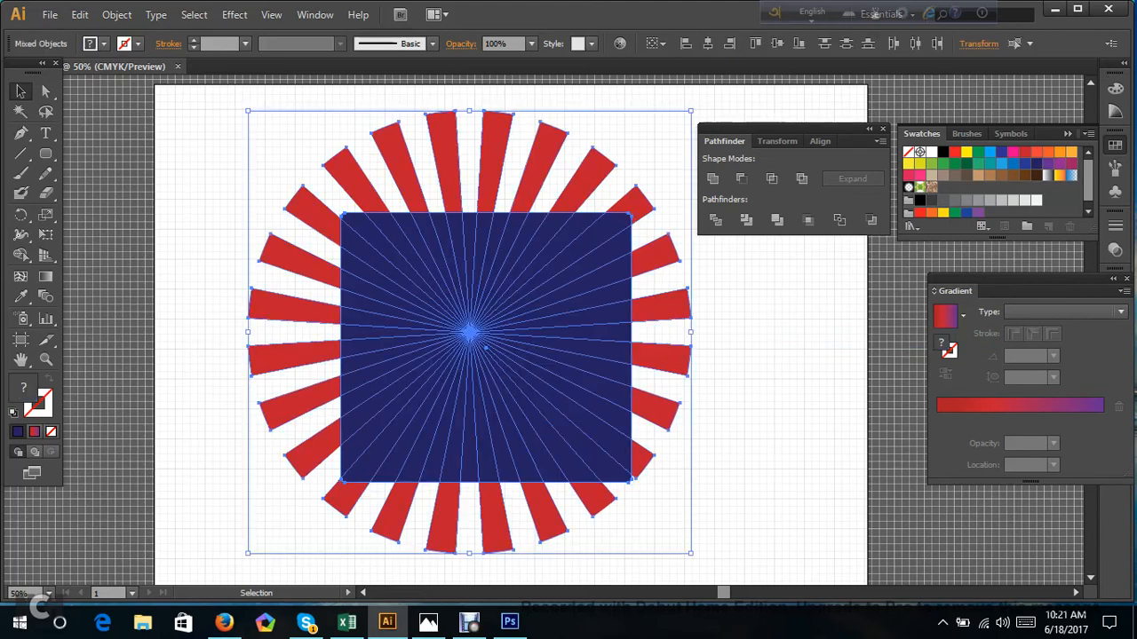
pyautogui.click(808, 220)
pyautogui.click(761, 331)
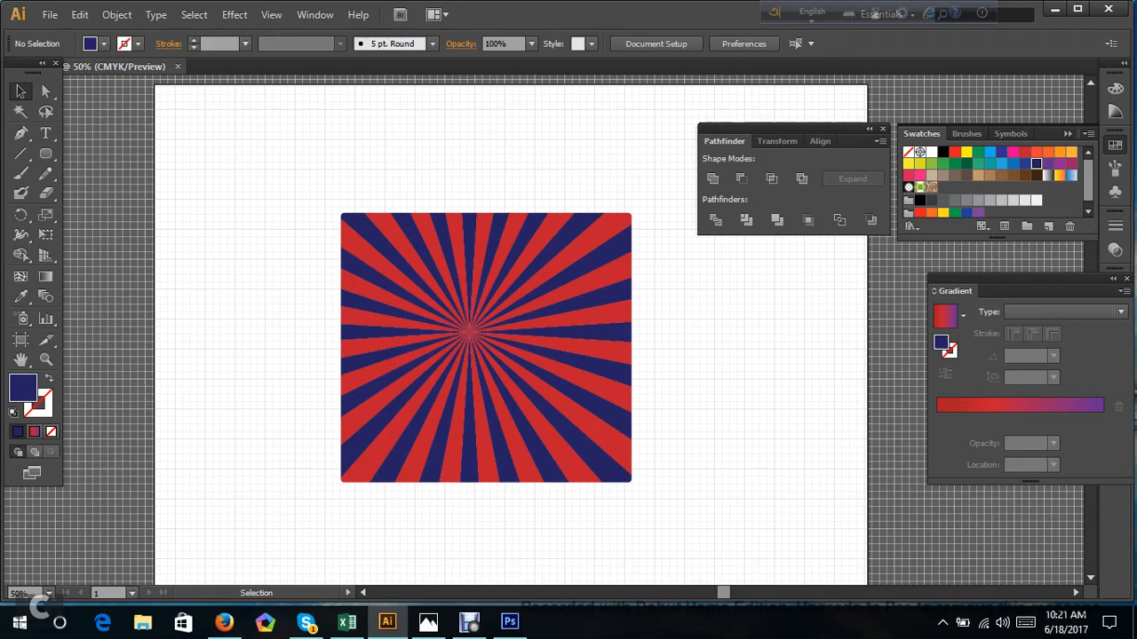
# Try to enlarge the cropped red and blue sunburst panel.
pyautogui.moveTo(307, 174); pyautogui.dragTo(681, 558)
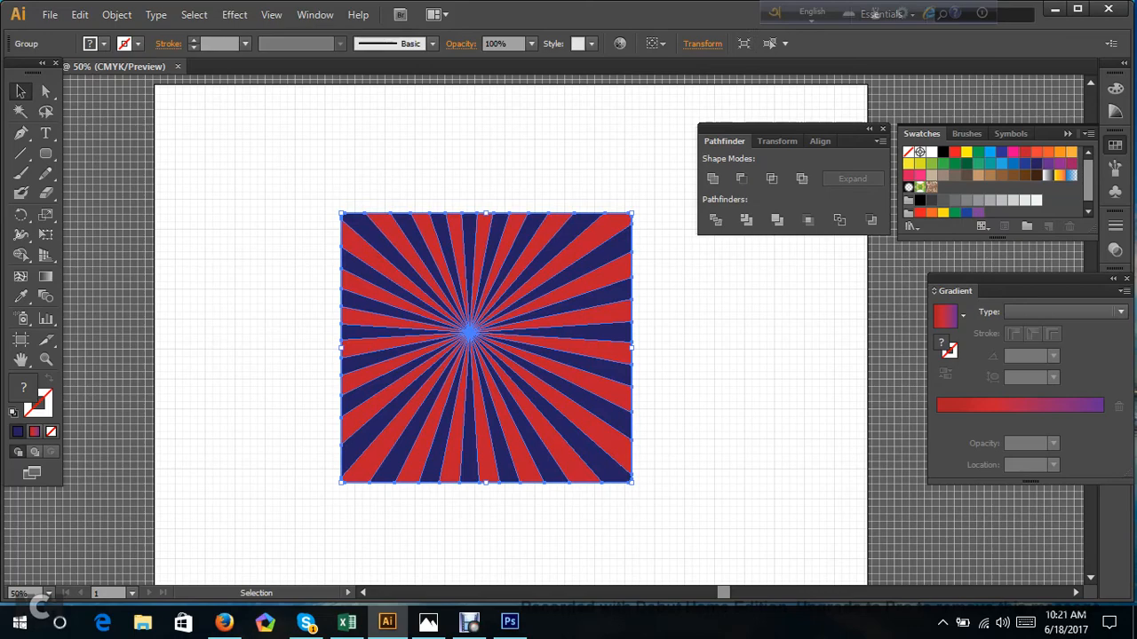
pyautogui.moveTo(631, 483); pyautogui.dragTo(699, 545)
pyautogui.scroll(-1, 710, 533)
pyautogui.click(755, 524)
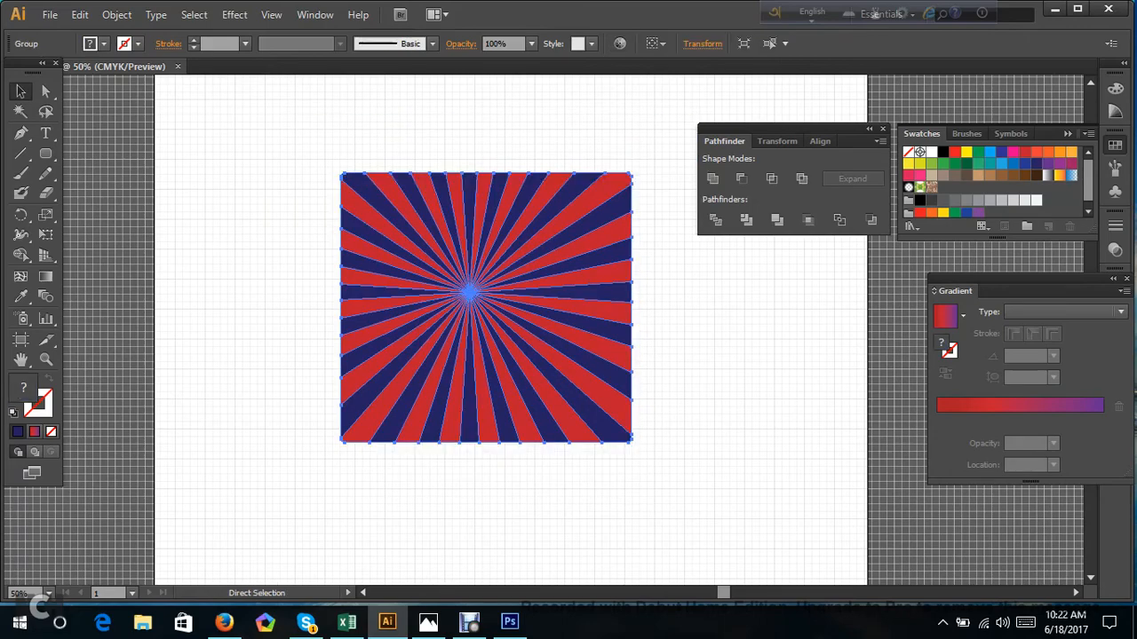
pyautogui.hotkey('ctrl', 'z')
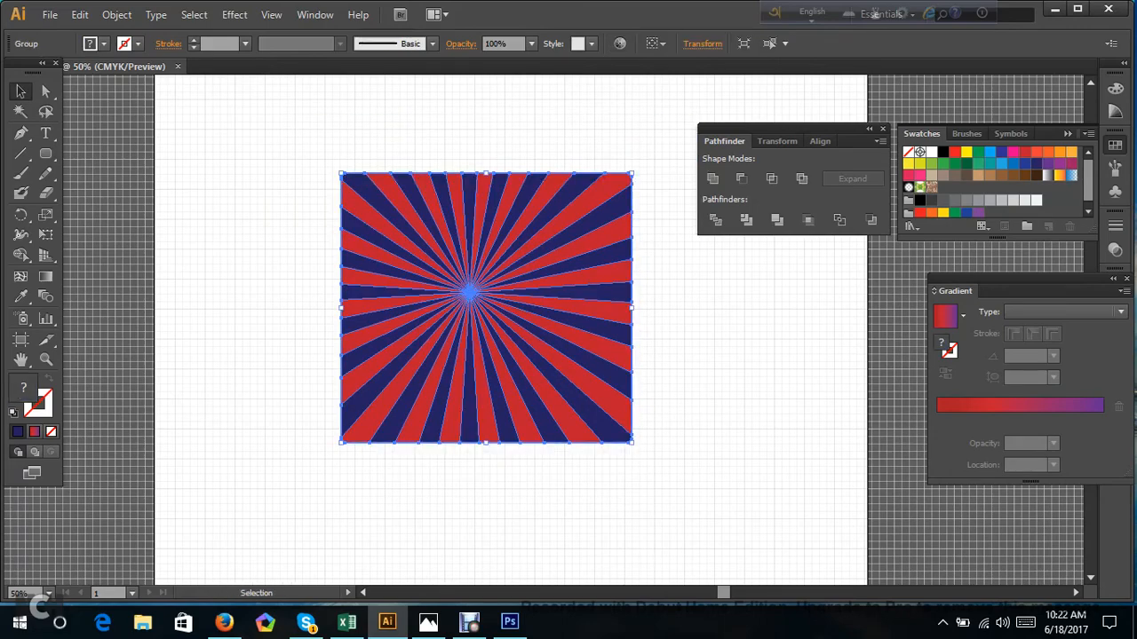
# Delete the red and blue sunburst panel to clear the artboard.
pyautogui.click(280, 148)
pyautogui.moveTo(280, 148); pyautogui.dragTo(665, 516)
pyautogui.press('Delete')
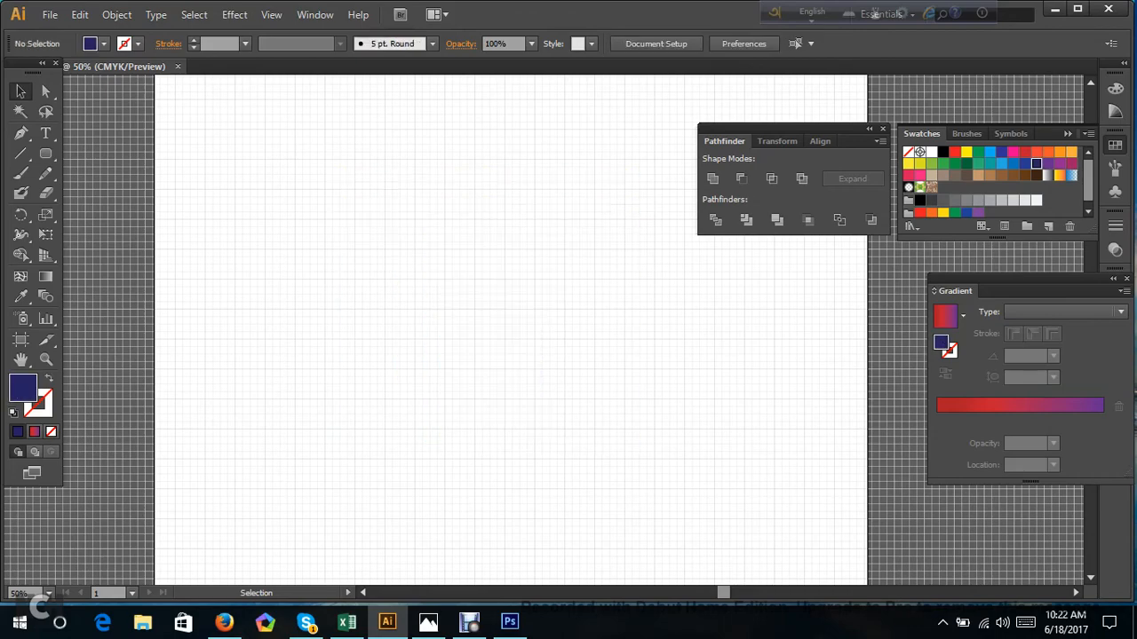
pyautogui.scroll(2, 511, 330)
pyautogui.scroll(-1, 510, 330)
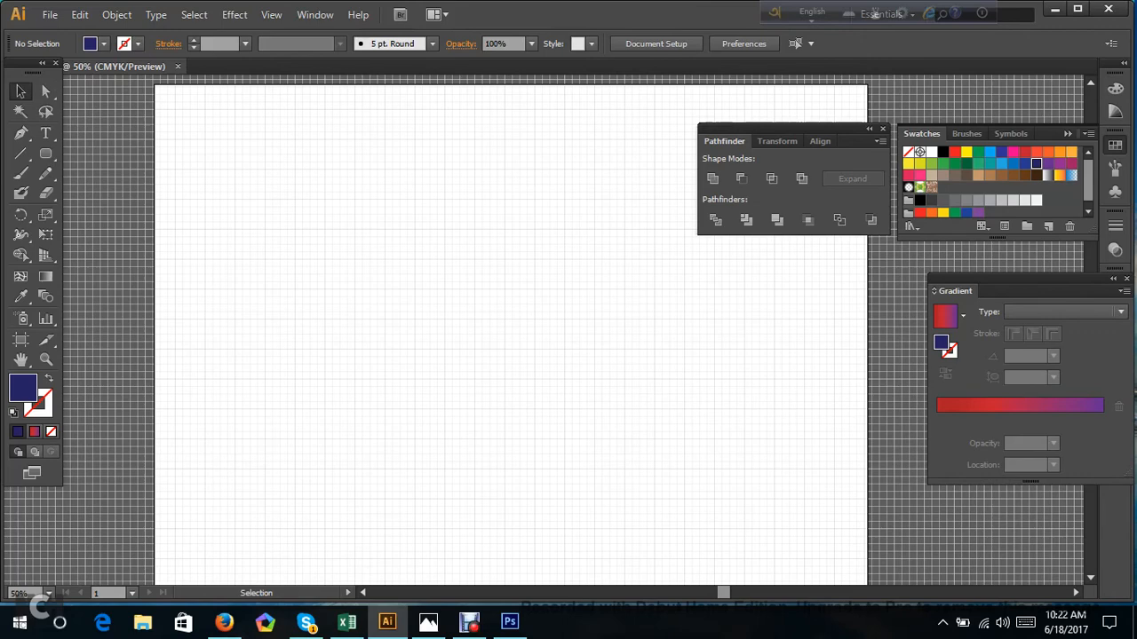
# Minimize Illustrator and switch to the empty new tab in Firefox.
pyautogui.click(45, 153)
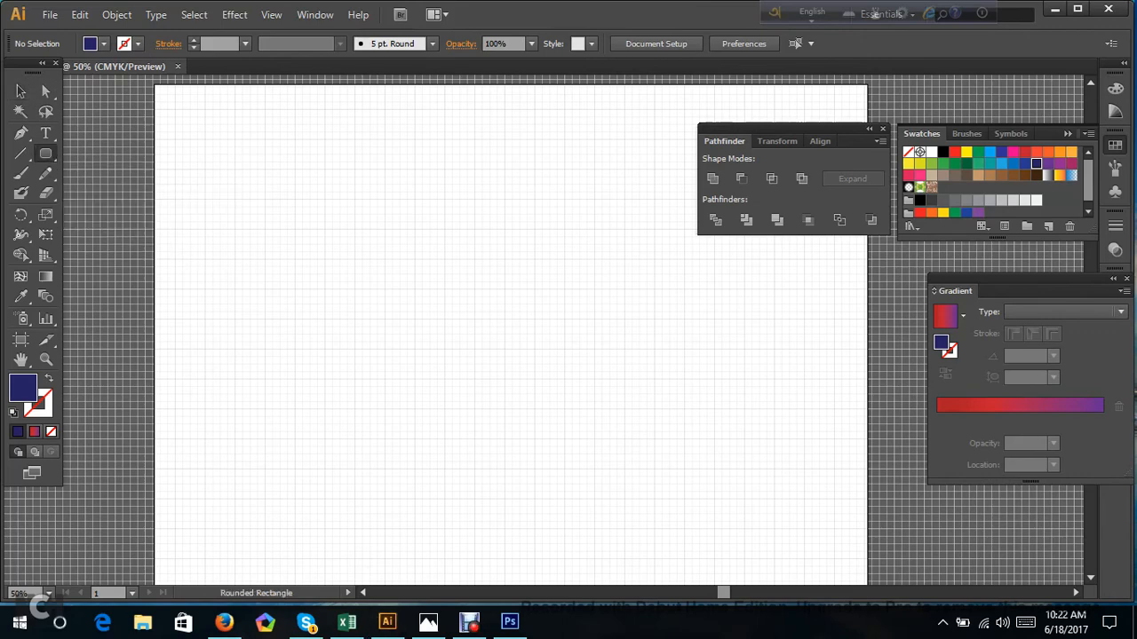
pyautogui.click(1053, 11)
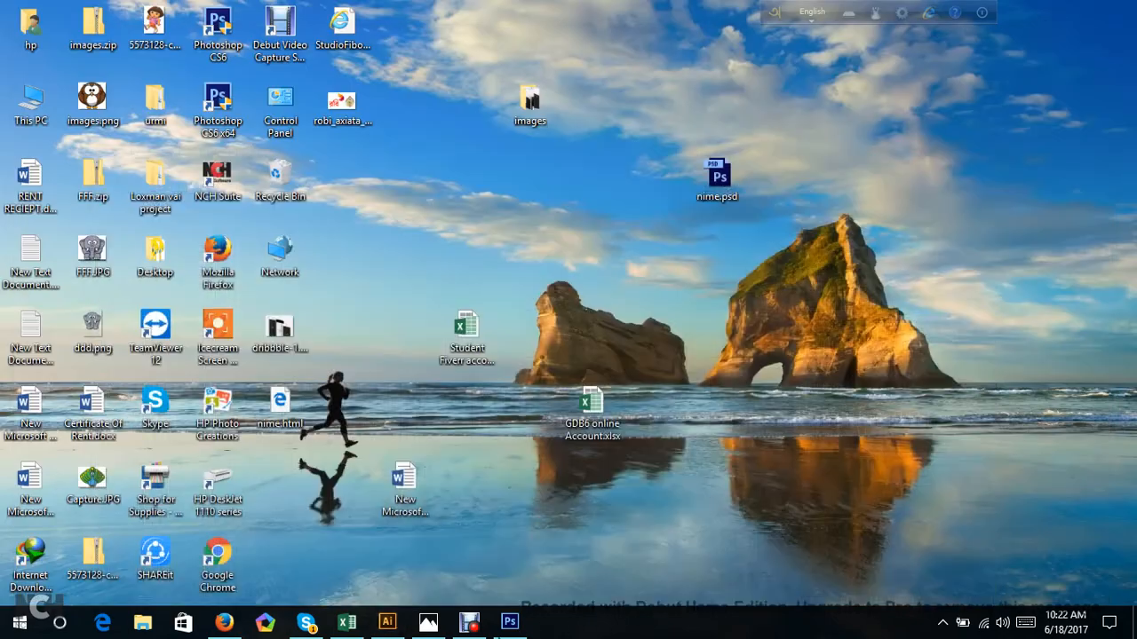
pyautogui.click(222, 623)
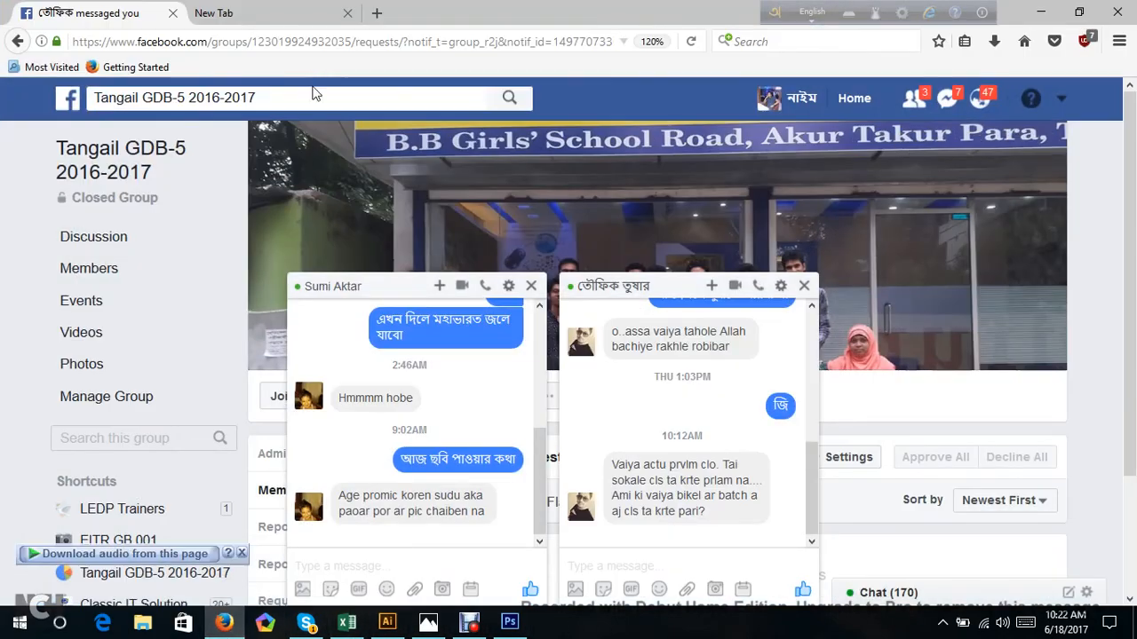
pyautogui.click(313, 11)
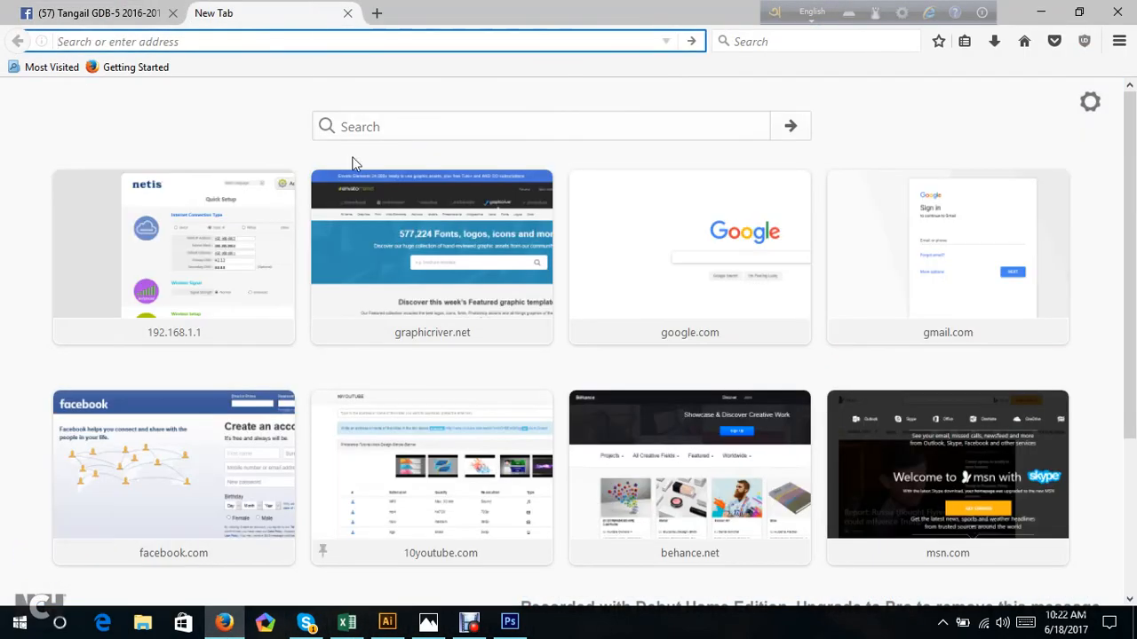
# Search Google for "google chrome logo" and show the image results.
pyautogui.click(331, 43)
pyautogui.write('goog')
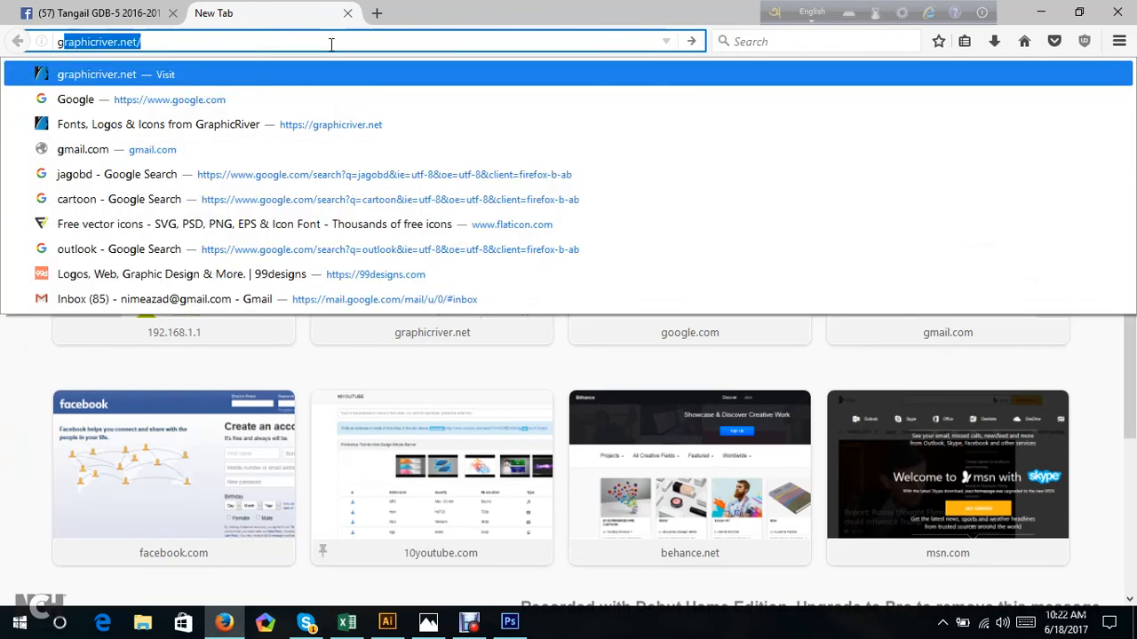
pyautogui.write('le ')
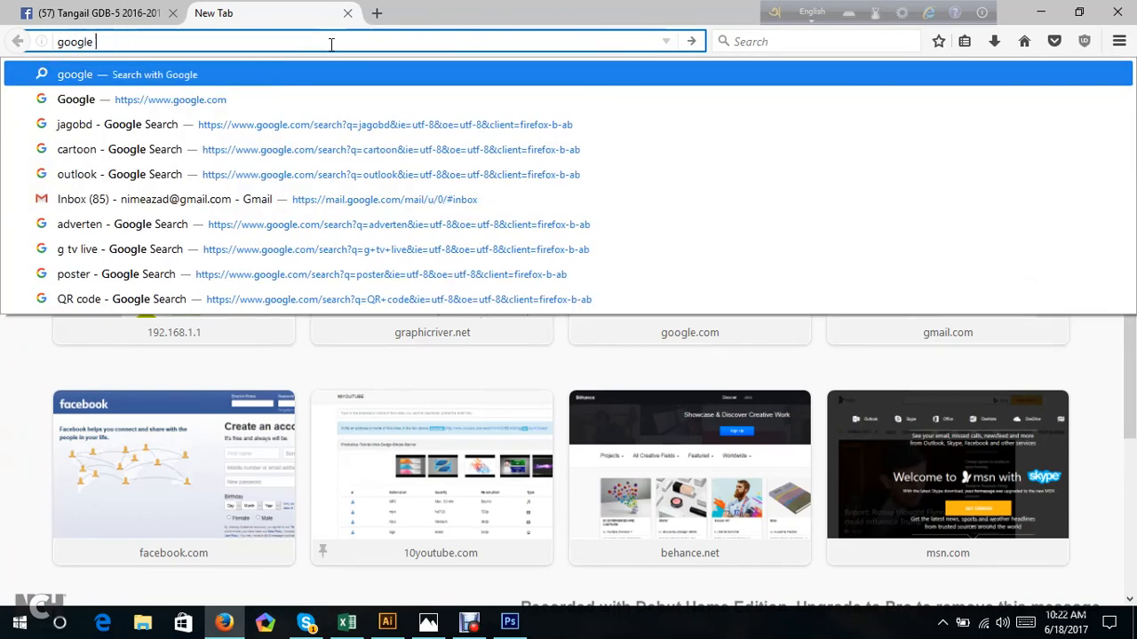
pyautogui.write('ch')
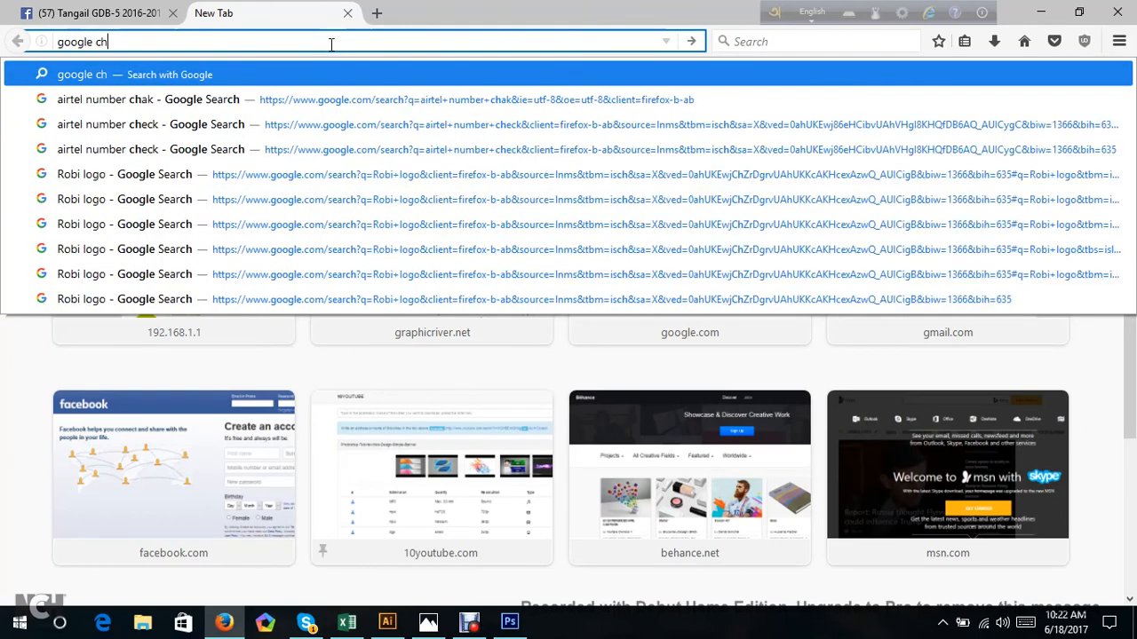
pyautogui.write('rome')
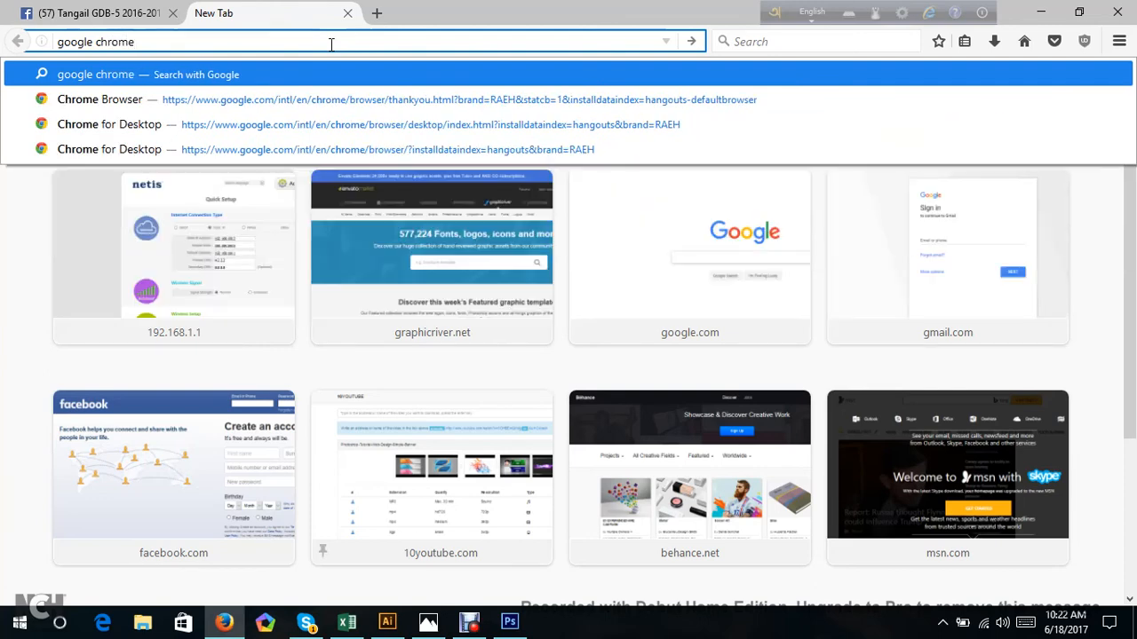
pyautogui.write(' logo')
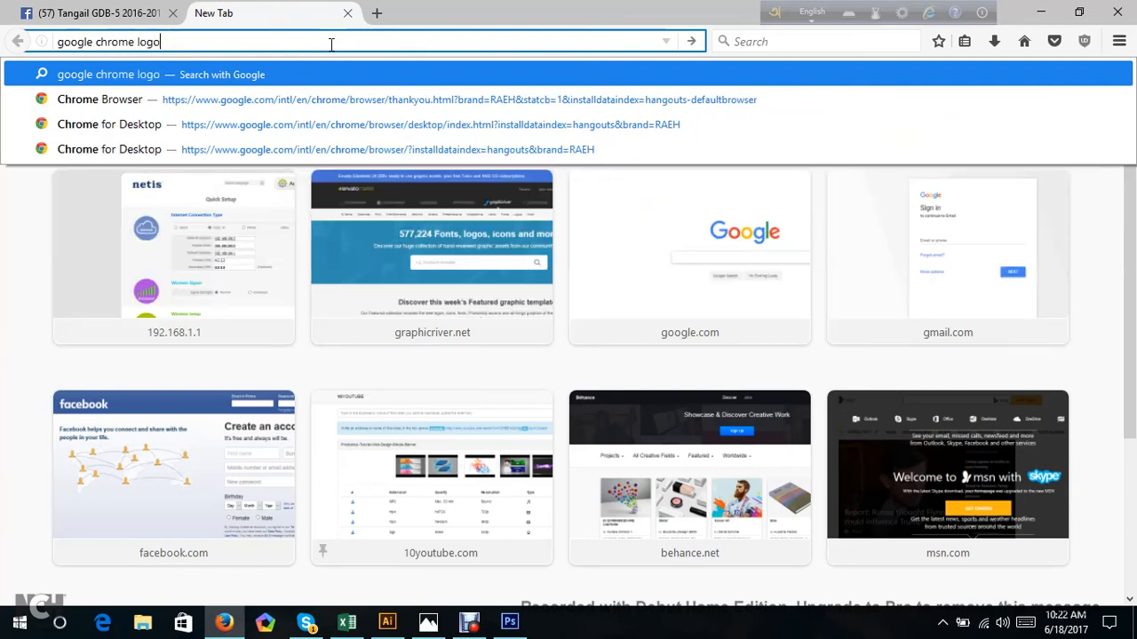
pyautogui.press('Return')
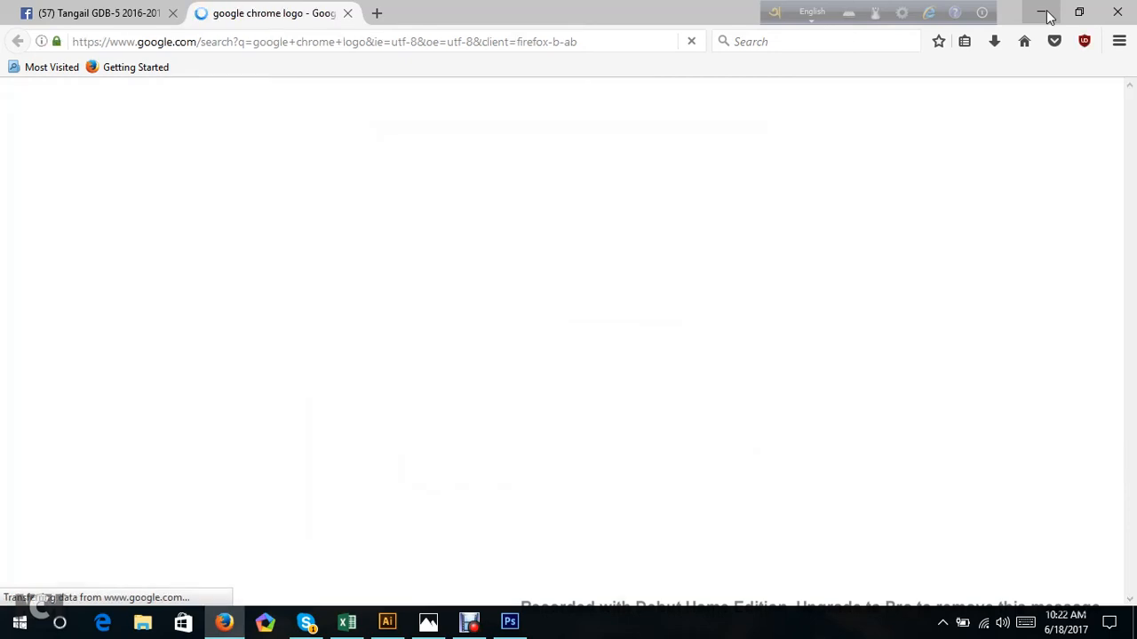
pyautogui.click(197, 162)
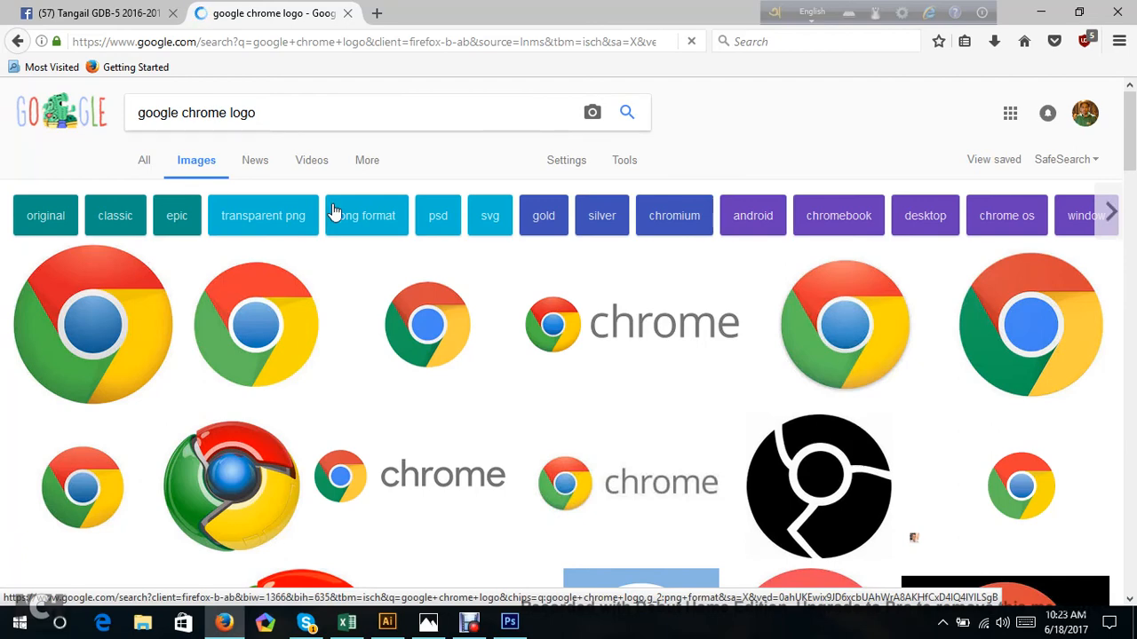
pyautogui.click(371, 162)
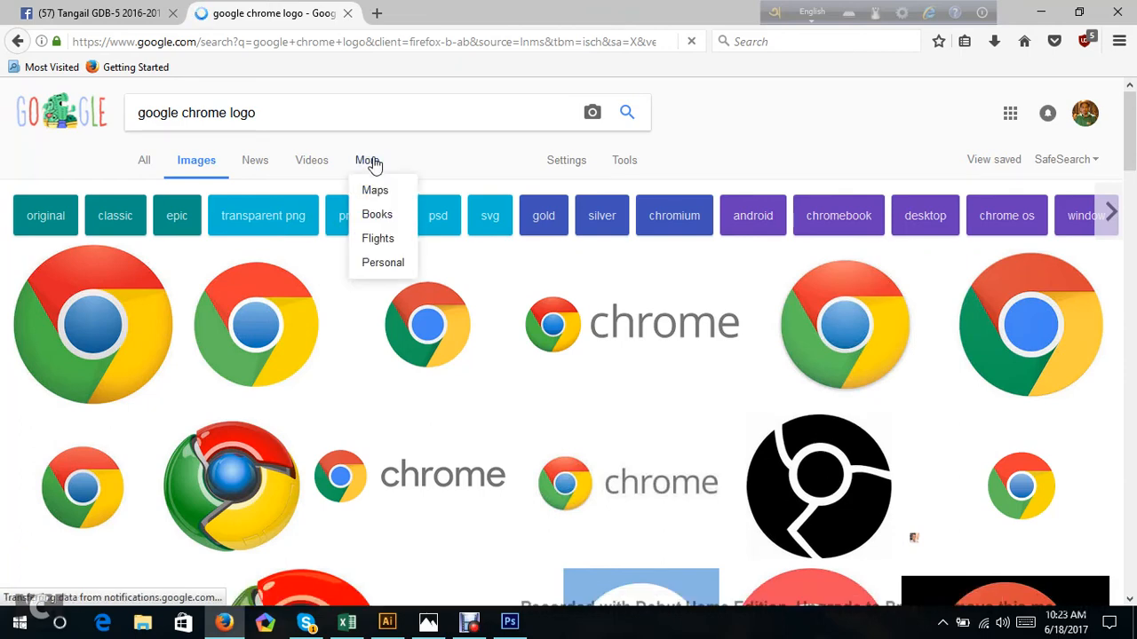
# Limit the Chrome logo image results to sizes larger than 4 MP (2272×1704).
pyautogui.click(619, 172)
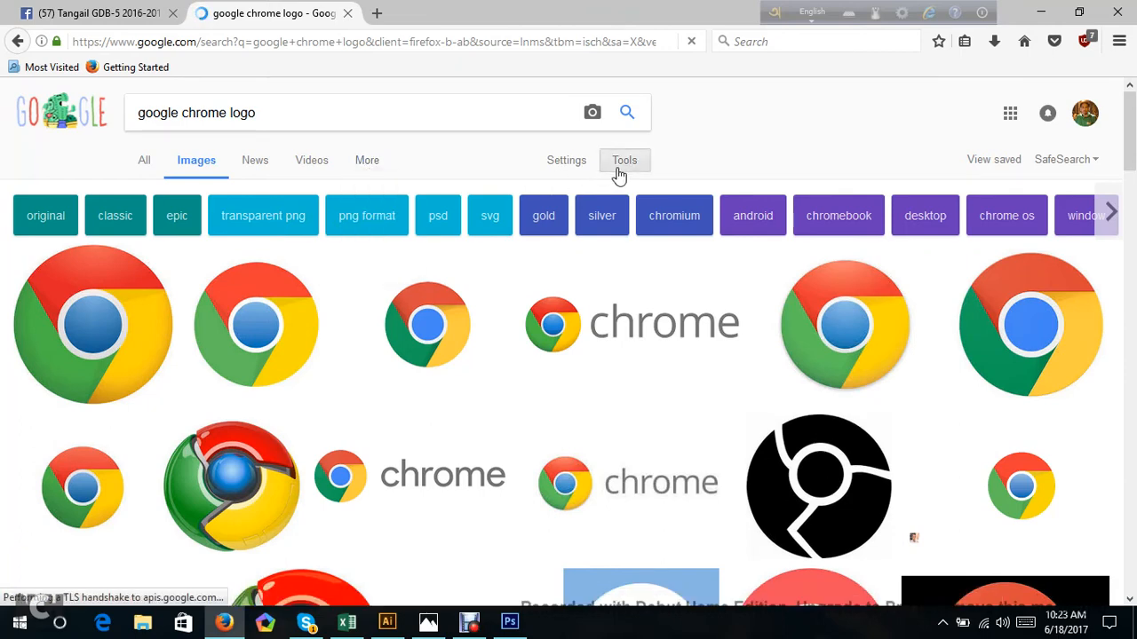
pyautogui.click(147, 191)
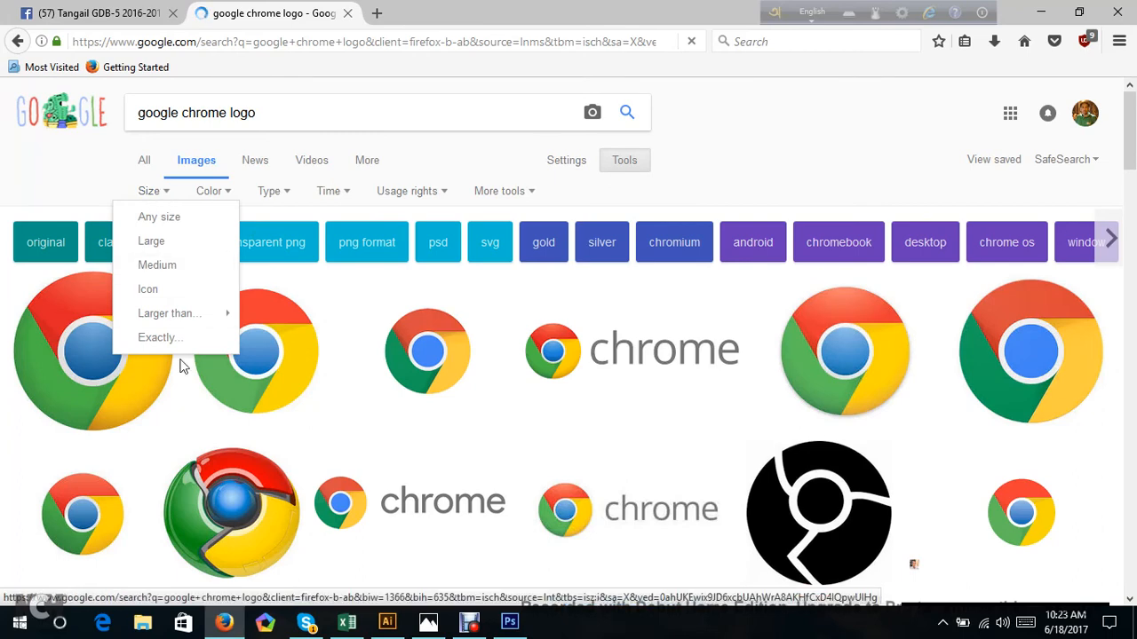
pyautogui.moveTo(225, 322)
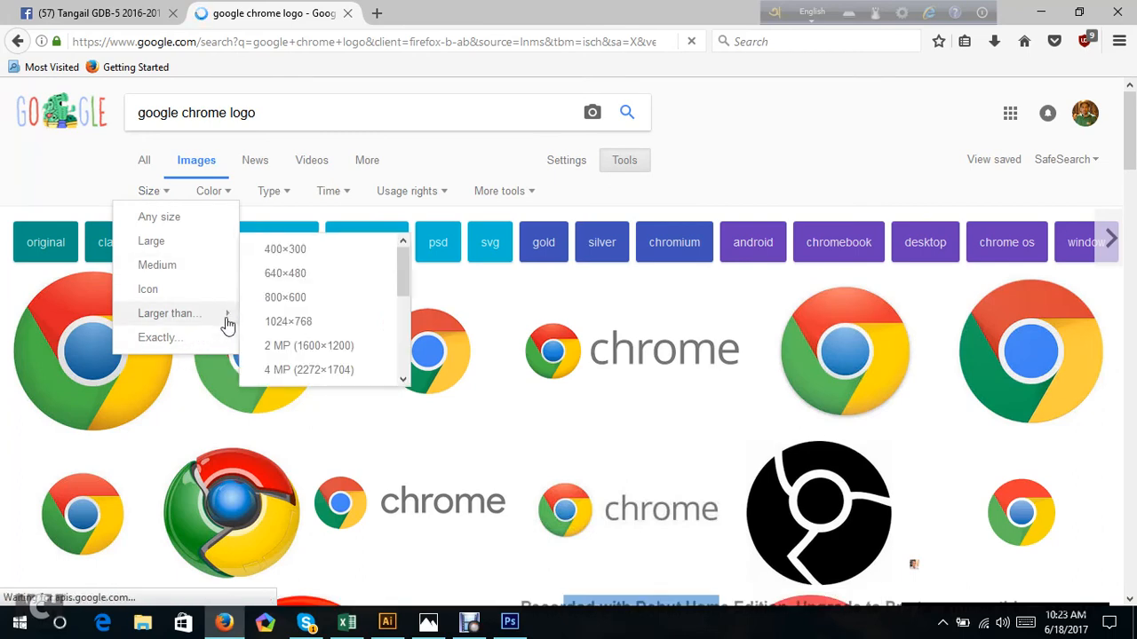
pyautogui.click(280, 371)
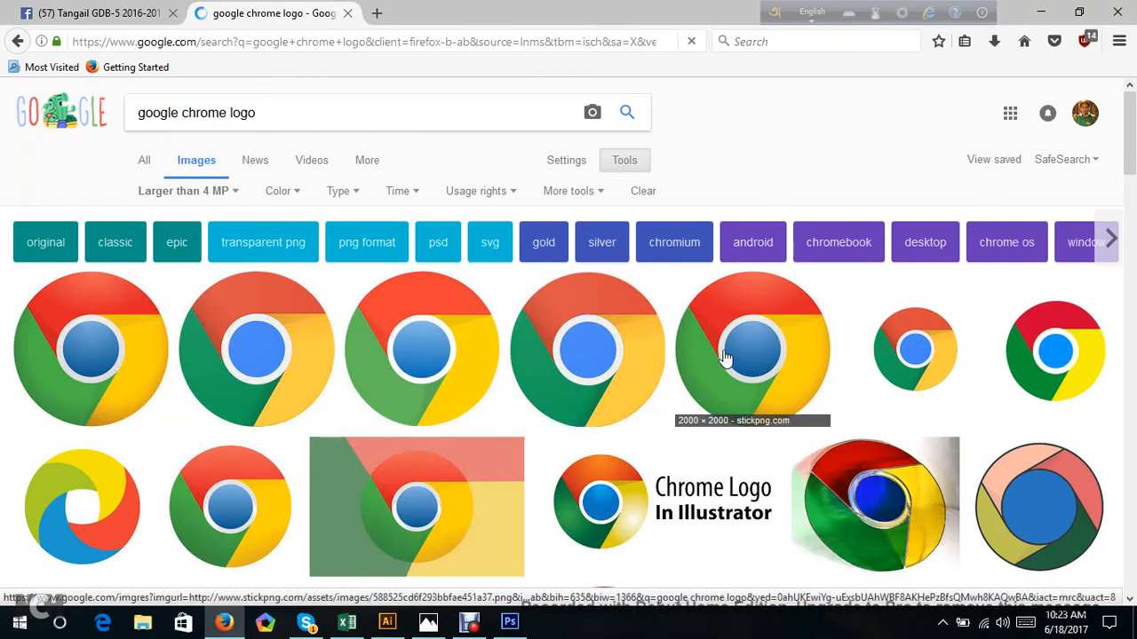
# Open the 2000 × 2000 Wikimedia Commons Chrome logo at full size and save it as a PNG to the Desktop.
pyautogui.click(589, 344)
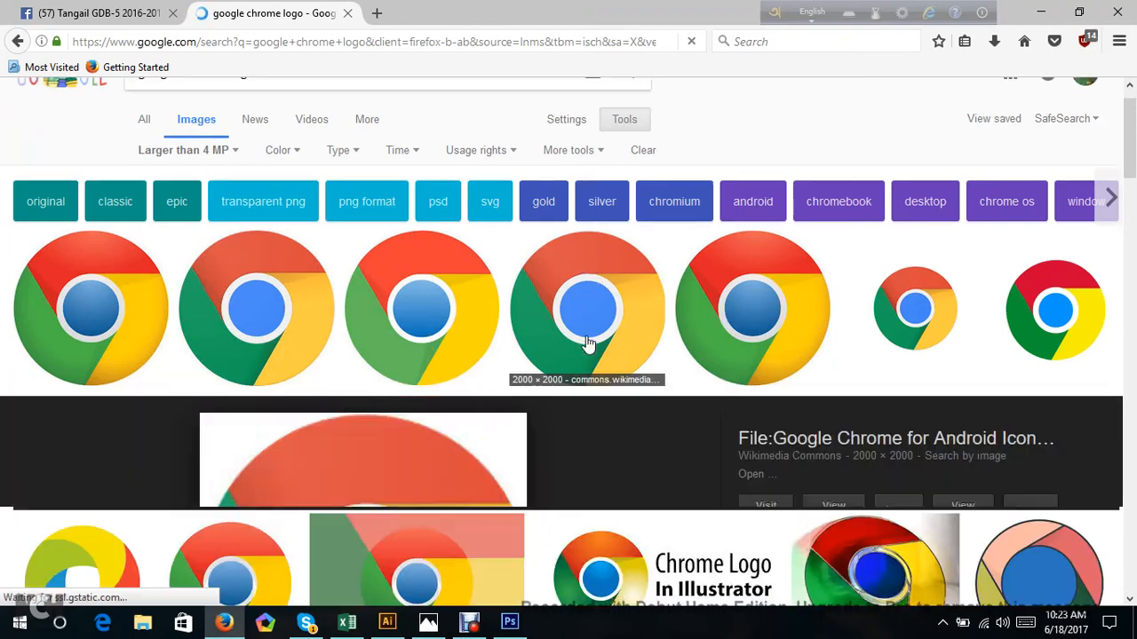
pyautogui.click(828, 330)
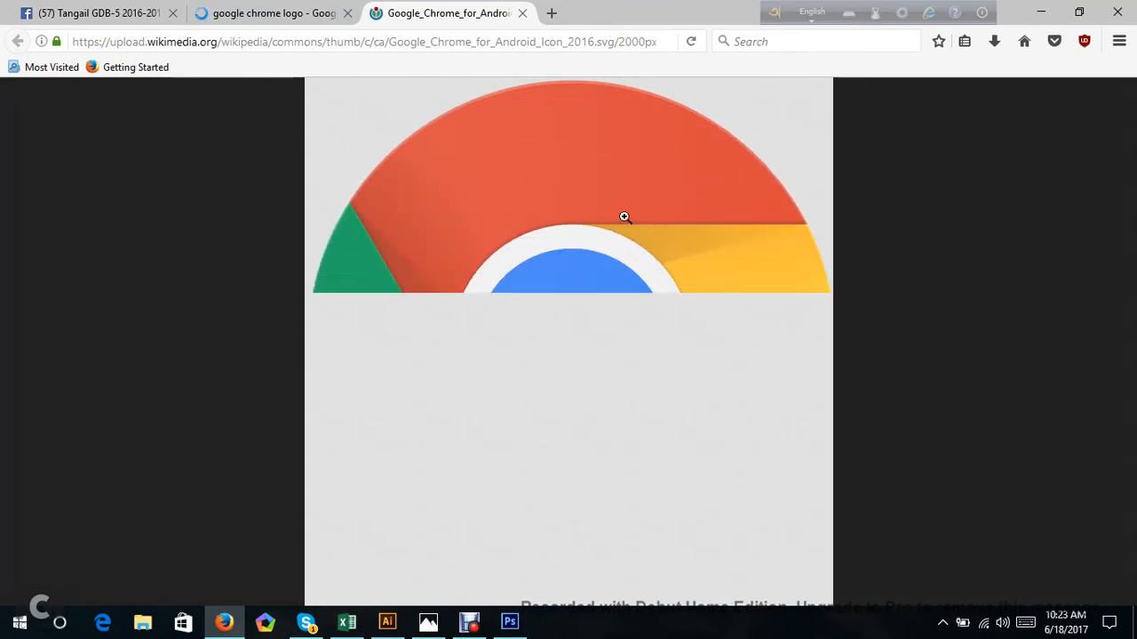
pyautogui.rightClick(567, 271)
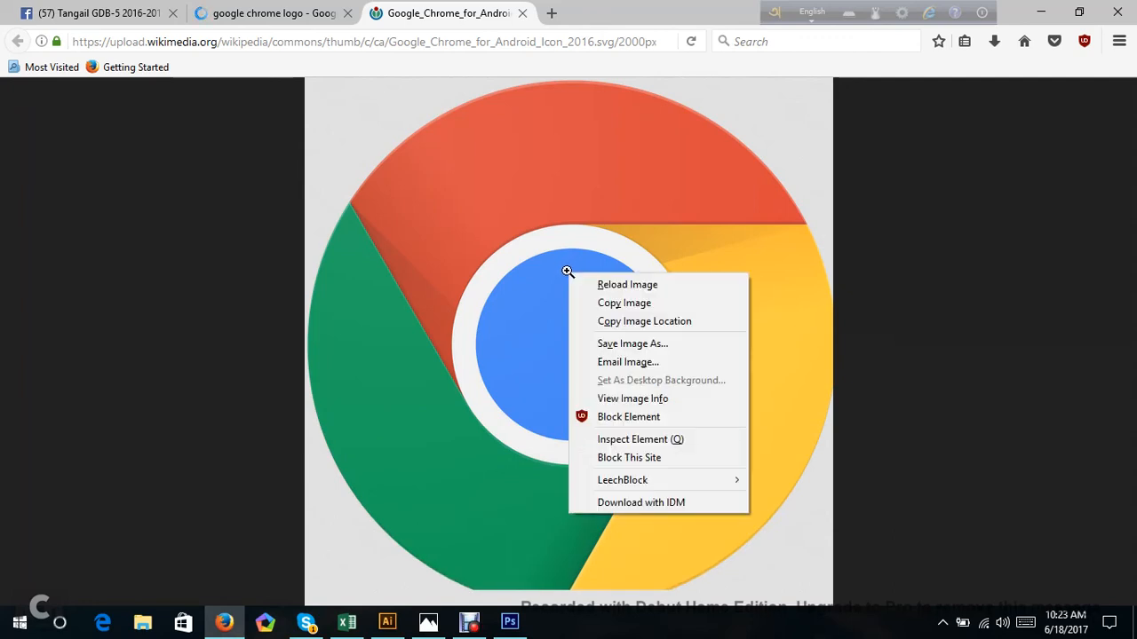
pyautogui.click(650, 349)
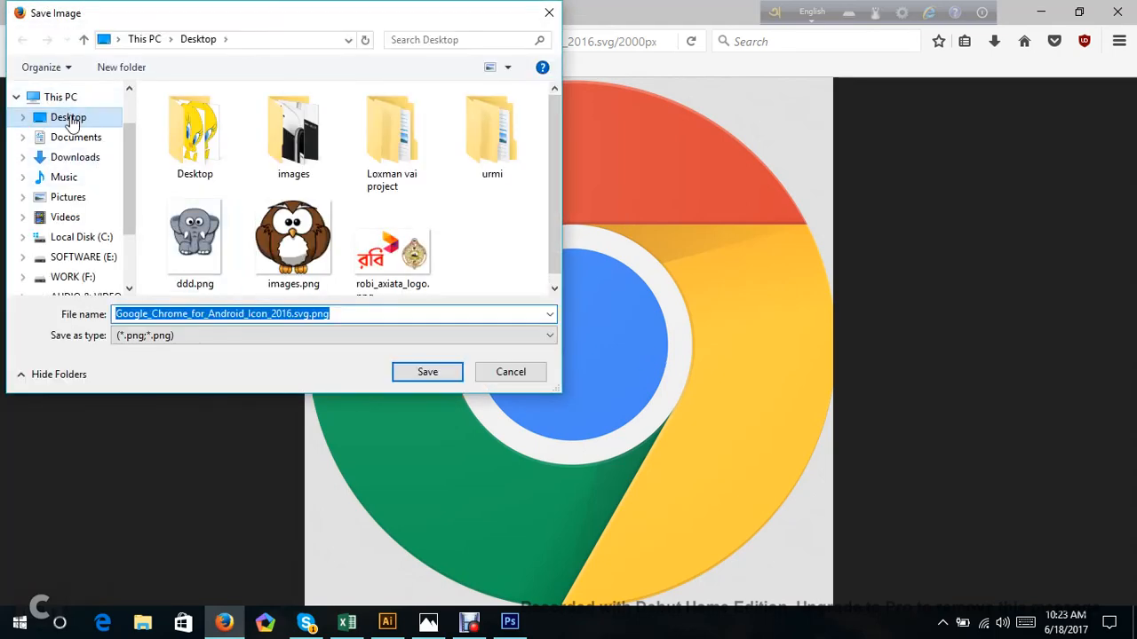
pyautogui.click(70, 120)
pyautogui.click(461, 373)
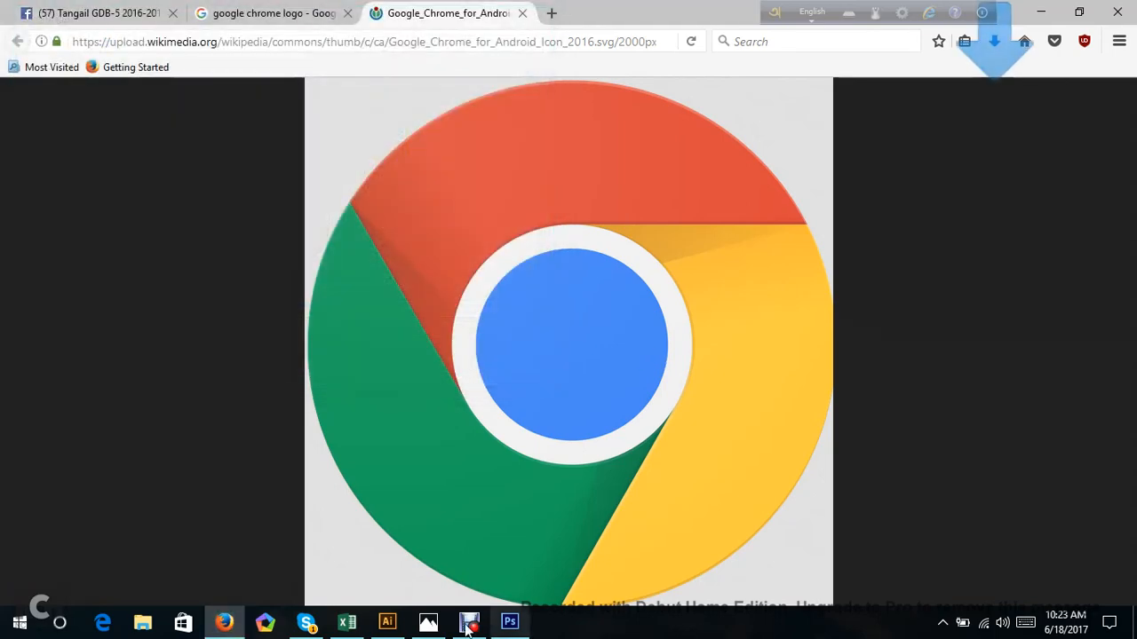
# Switch to Illustrator, draw a large dark blue circle with the Ellipse tool and move it down to the middle of the artboard's height.
pyautogui.click(388, 626)
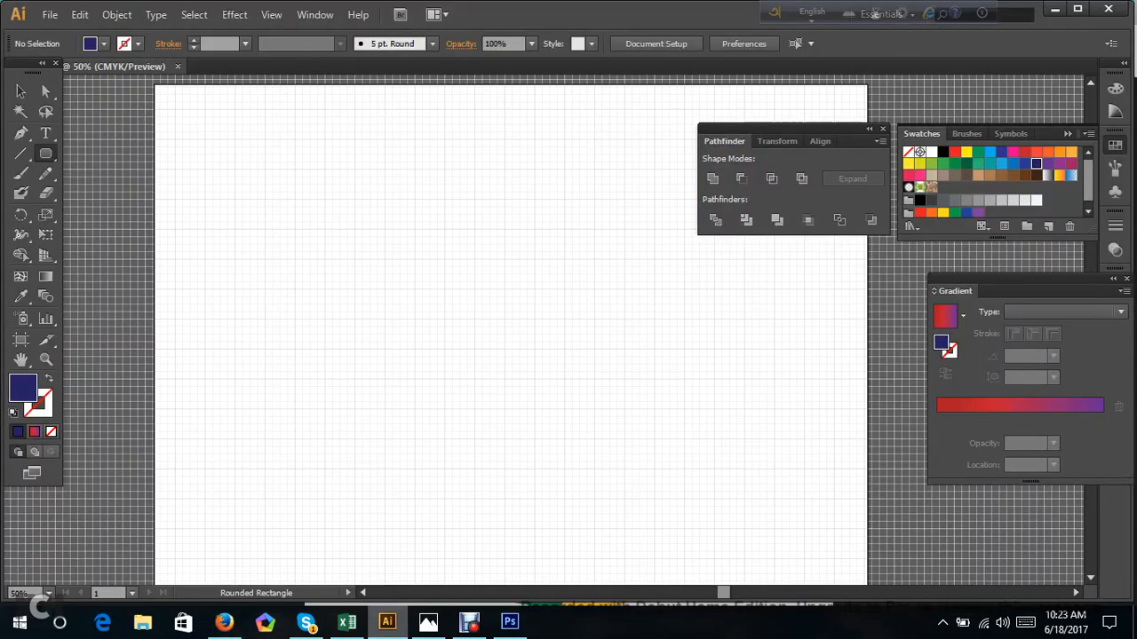
pyautogui.click(45, 153)
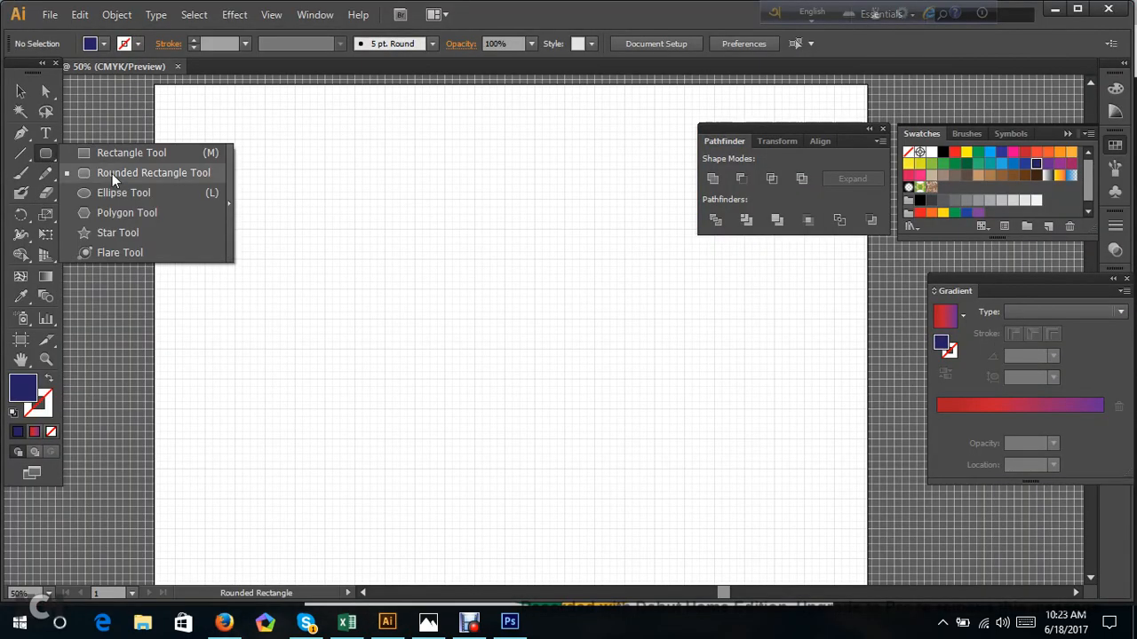
pyautogui.click(111, 196)
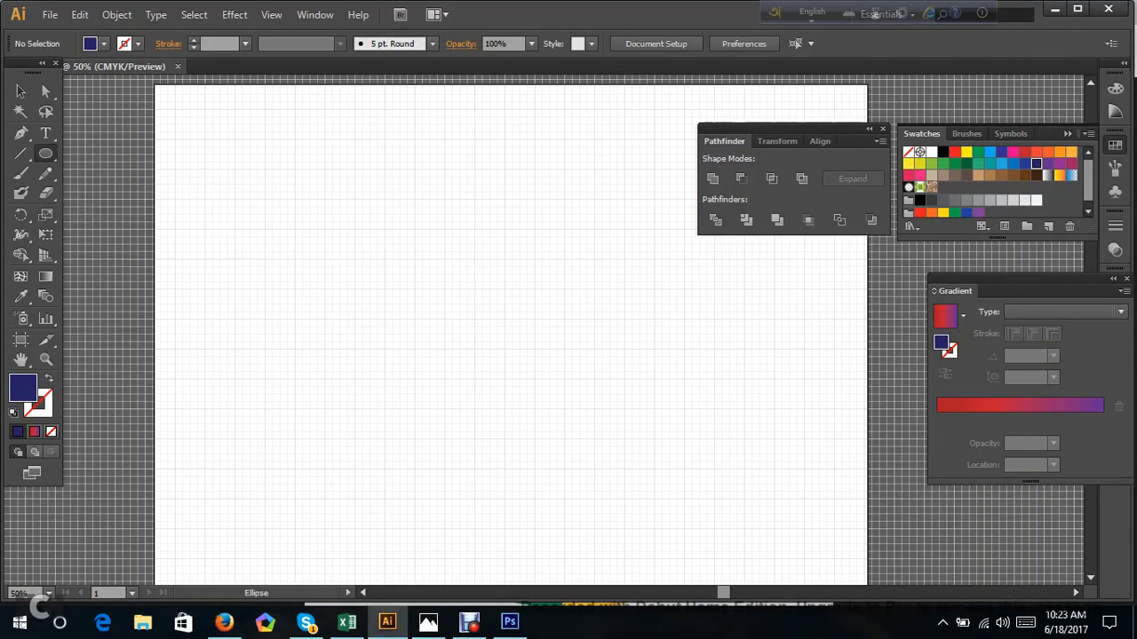
pyautogui.moveTo(475, 319); pyautogui.dragTo(240, 144)
pyautogui.scroll(-3, 279, 225)
pyautogui.scroll(2, 266, 226)
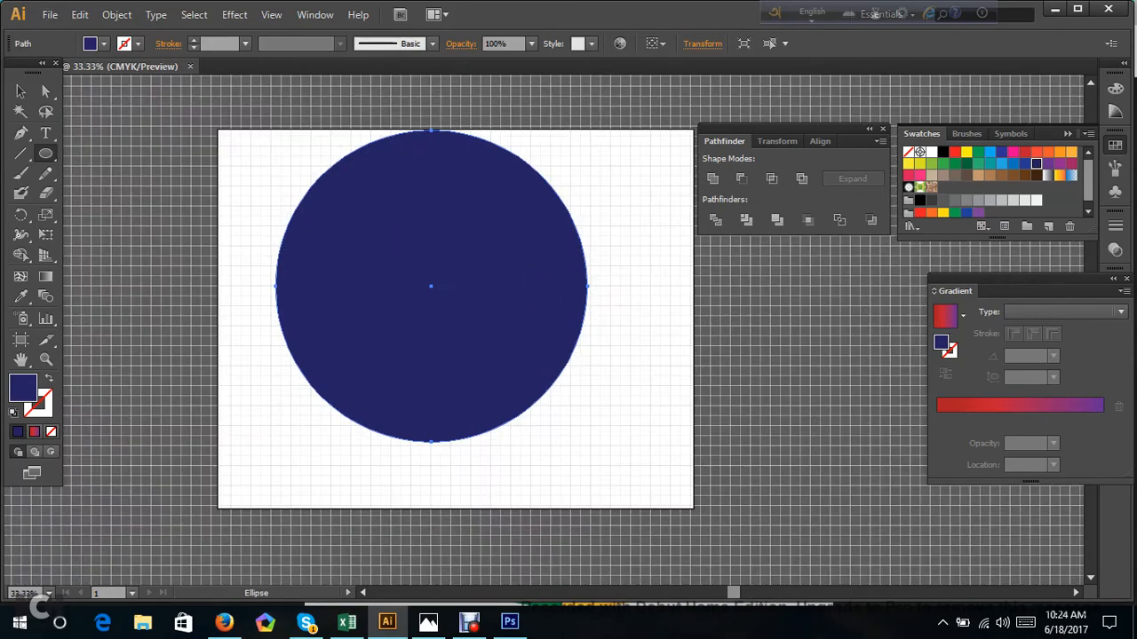
pyautogui.click(46, 91)
pyautogui.moveTo(386, 263); pyautogui.dragTo(392, 286)
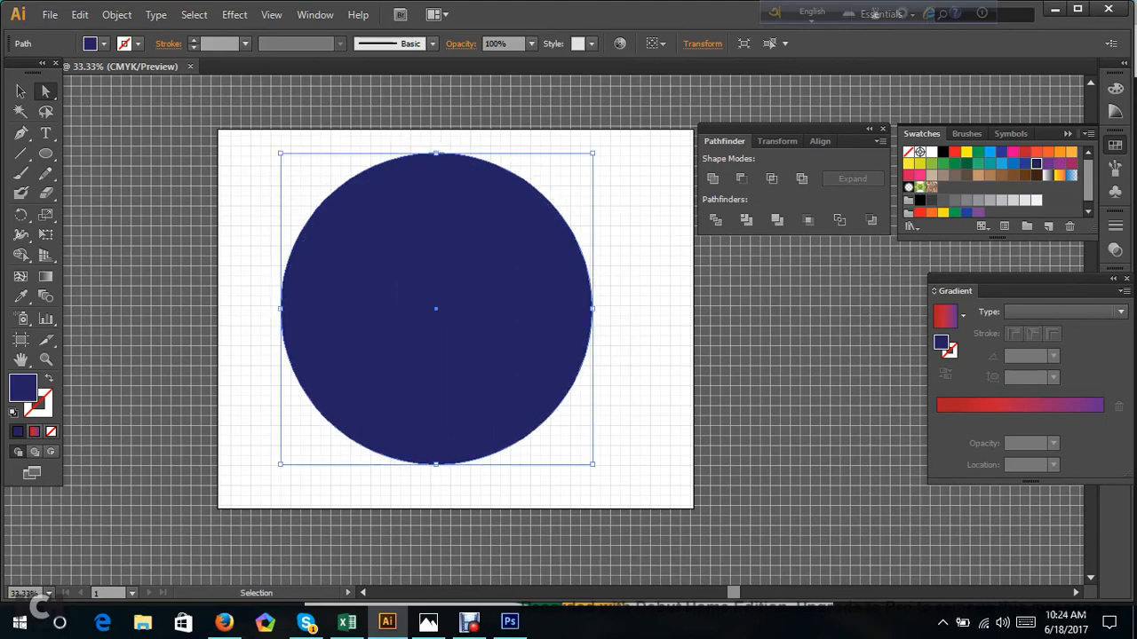
# Duplicate the dark blue circle in place, scale the copy from its centre to about a third and fill it red.
pyautogui.press('v')
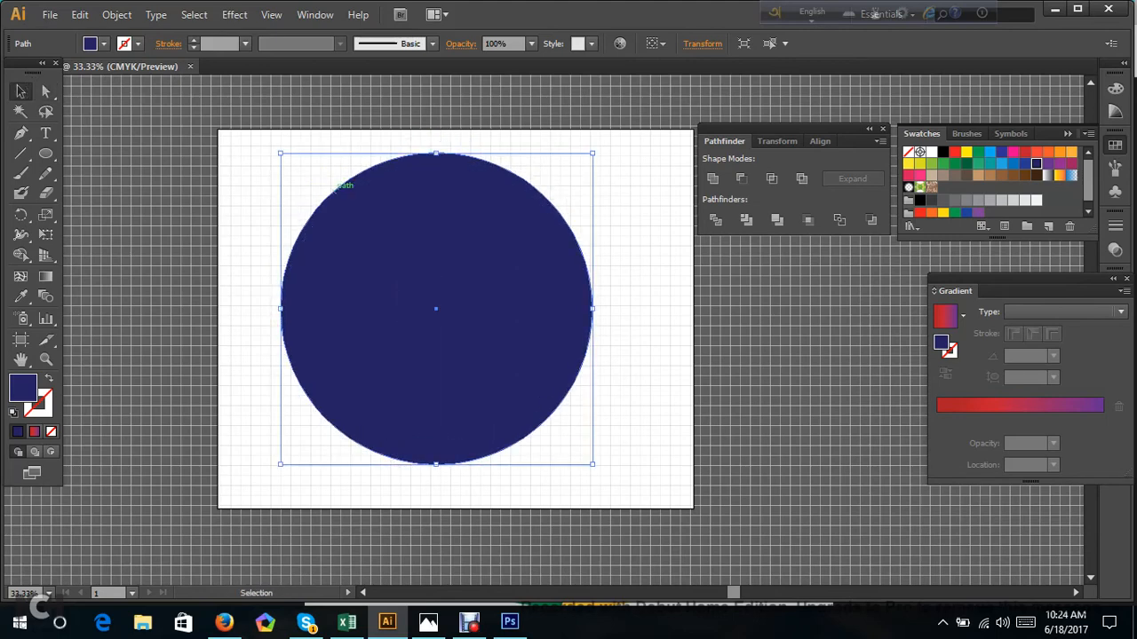
pyautogui.moveTo(281, 153); pyautogui.dragTo(383, 256)
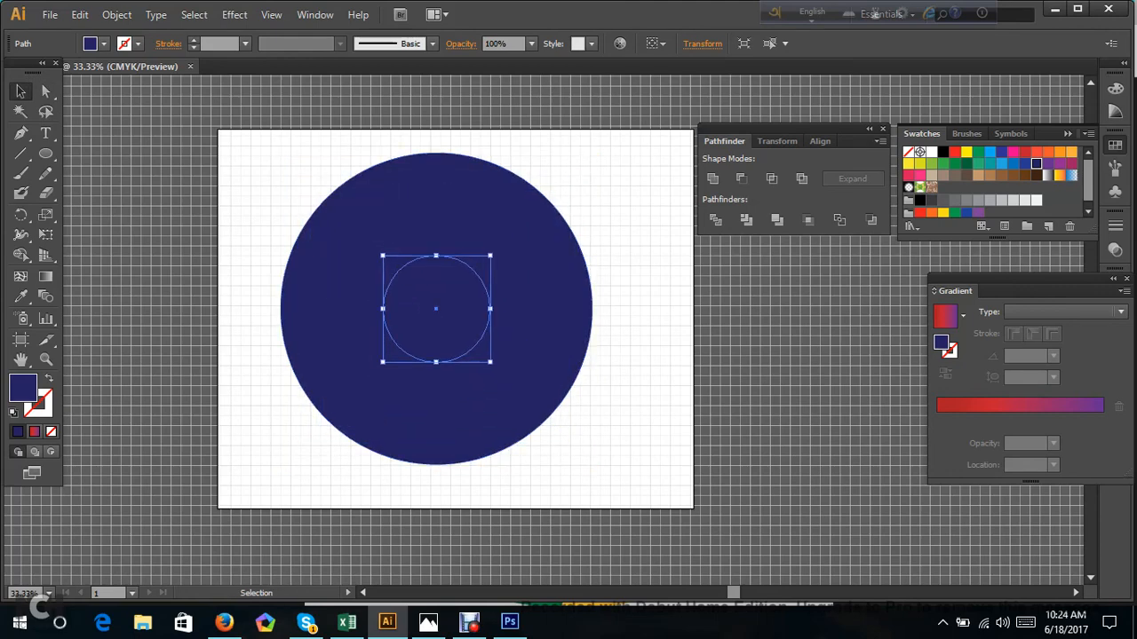
pyautogui.click(954, 152)
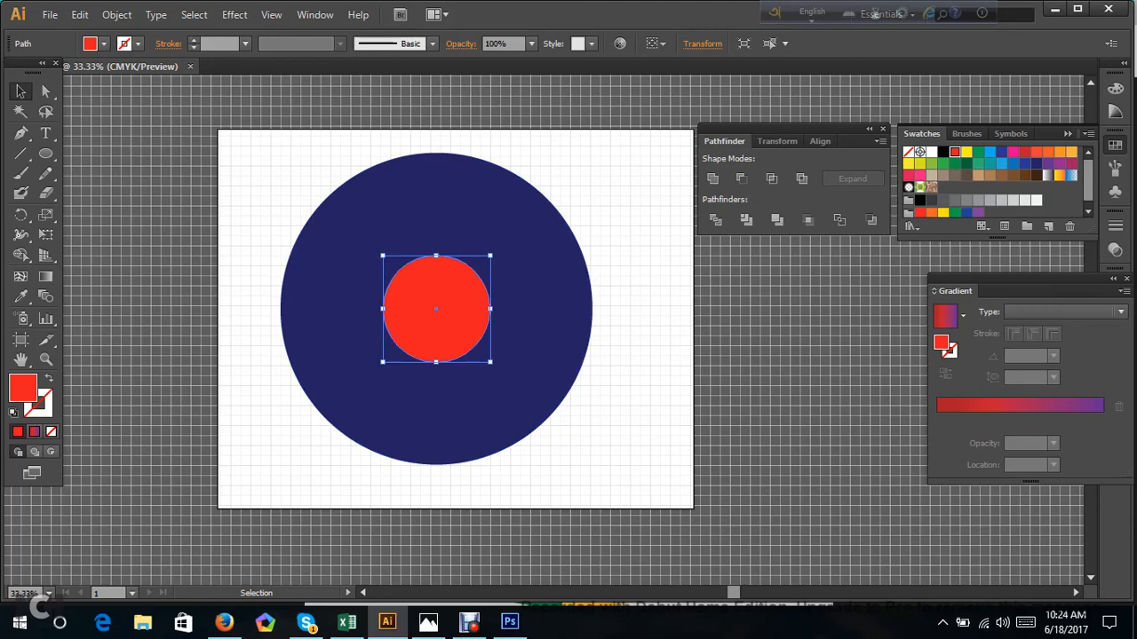
# Paste a copy of the red circle in front, shrink it slightly around the same centre and fill it dark green.
pyautogui.hotkey('ctrl', 'c')
pyautogui.hotkey('ctrl', 'f')
pyautogui.moveTo(383, 256); pyautogui.dragTo(392, 264)
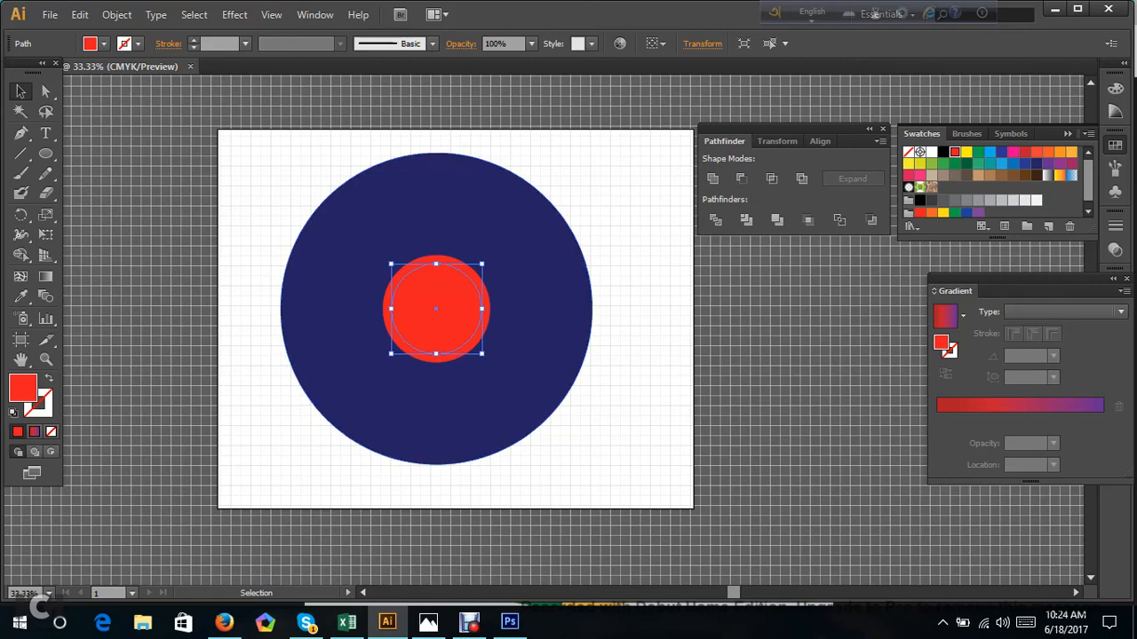
pyautogui.click(966, 163)
pyautogui.click(657, 271)
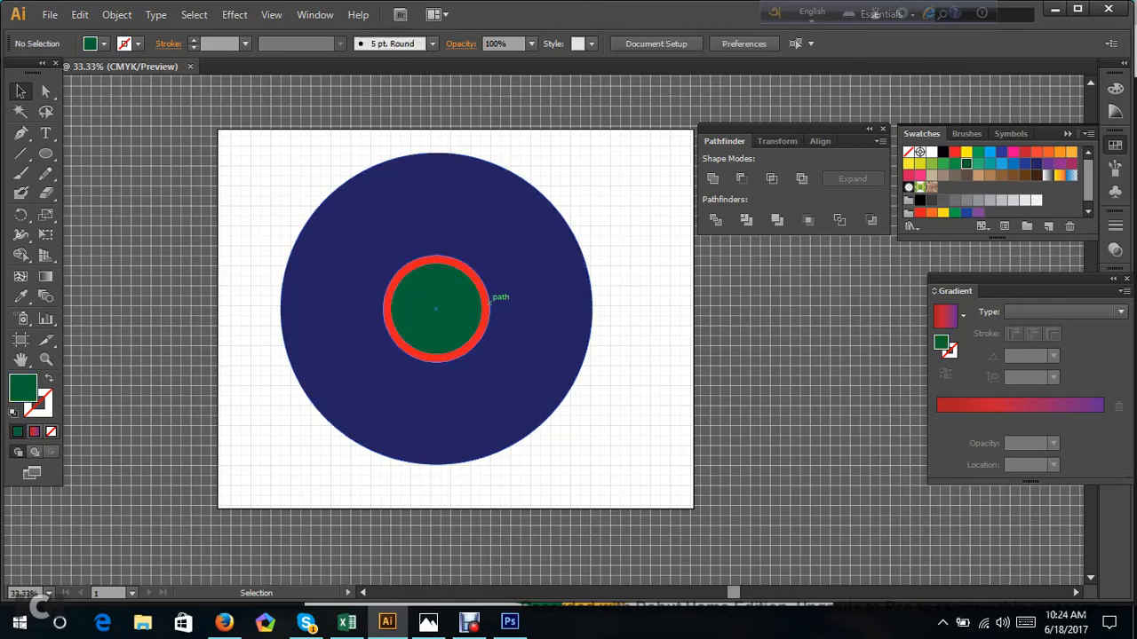
# Subtract the red circle from the dark blue circle with Pathfinder Minus Front to form a ring.
pyautogui.click(488, 303)
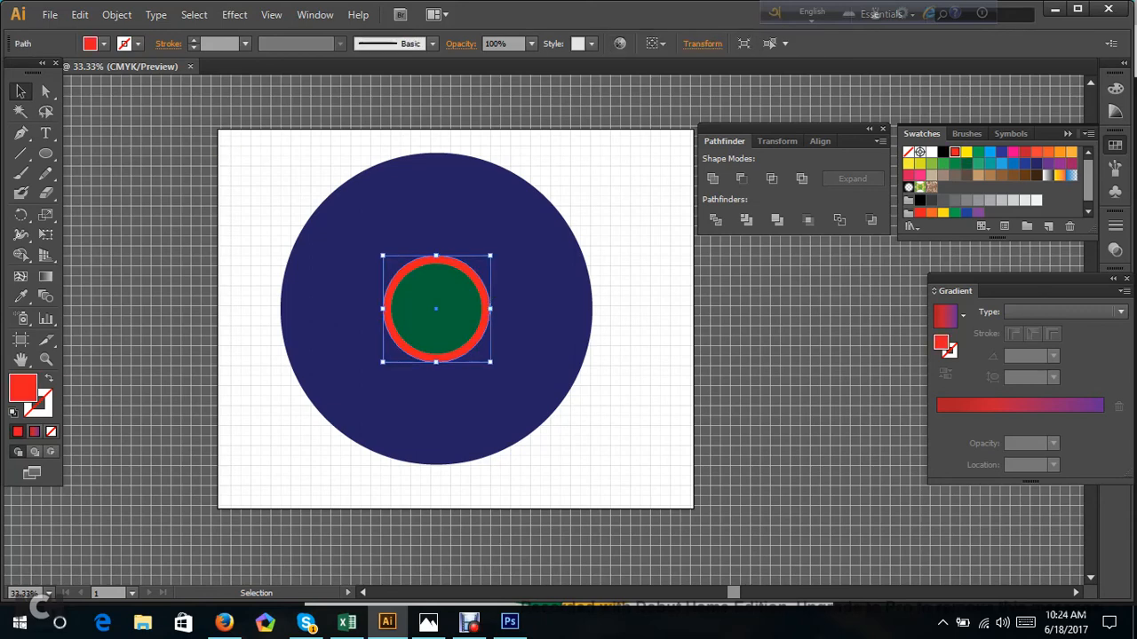
pyautogui.hotkey('ctrl', 'shift', 'a')
pyautogui.moveTo(309, 167); pyautogui.dragTo(408, 270)
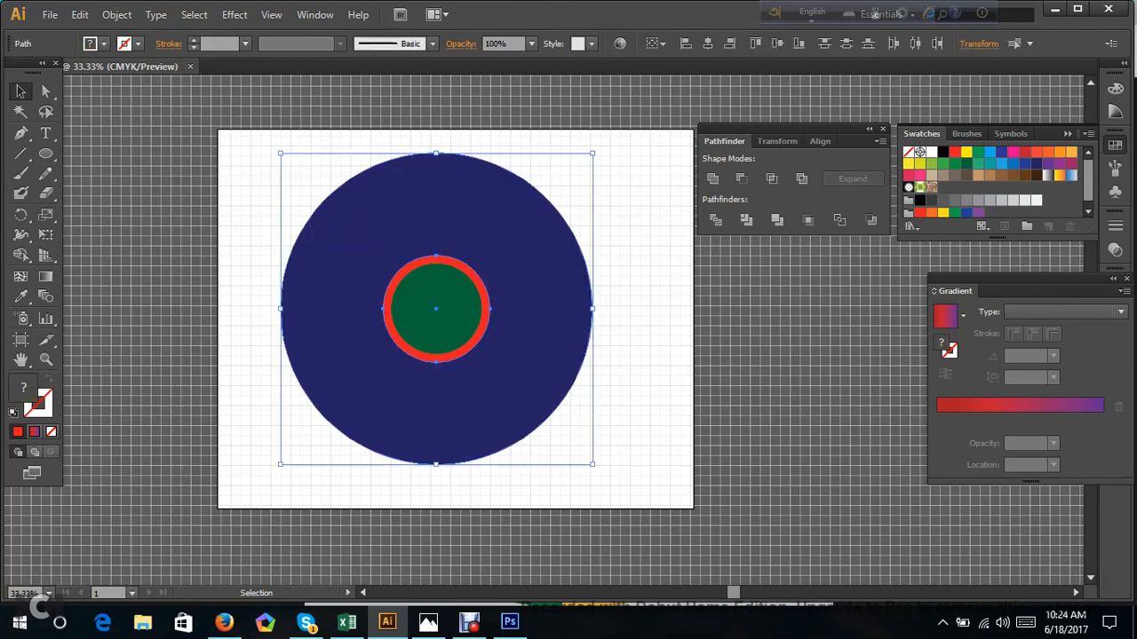
pyautogui.click(743, 178)
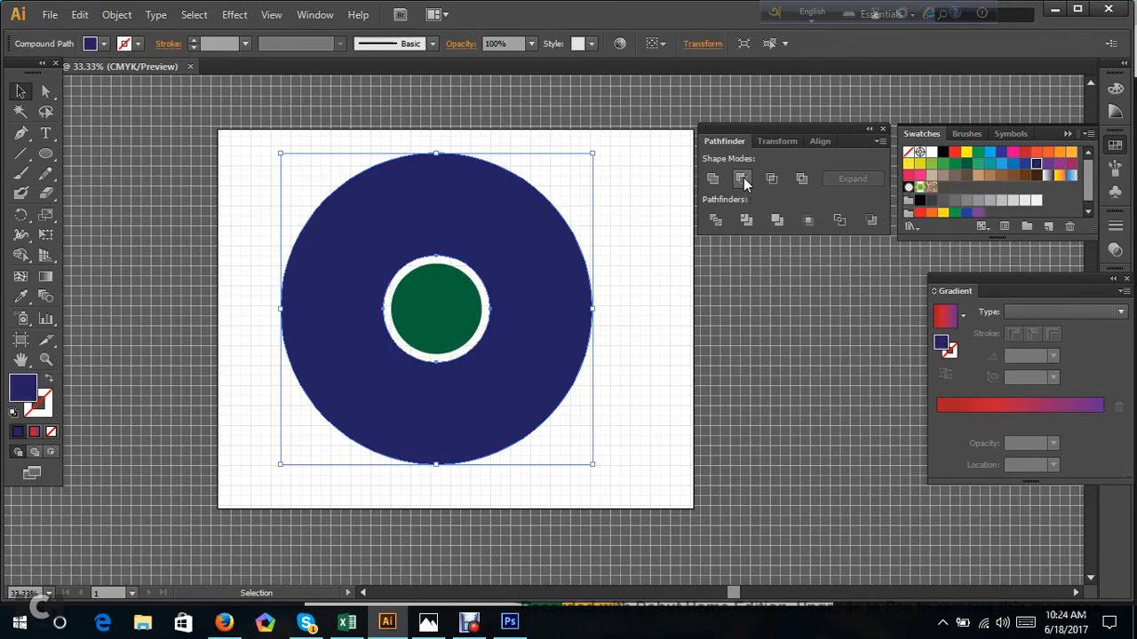
pyautogui.hotkey('ctrl', 'shift', 'a')
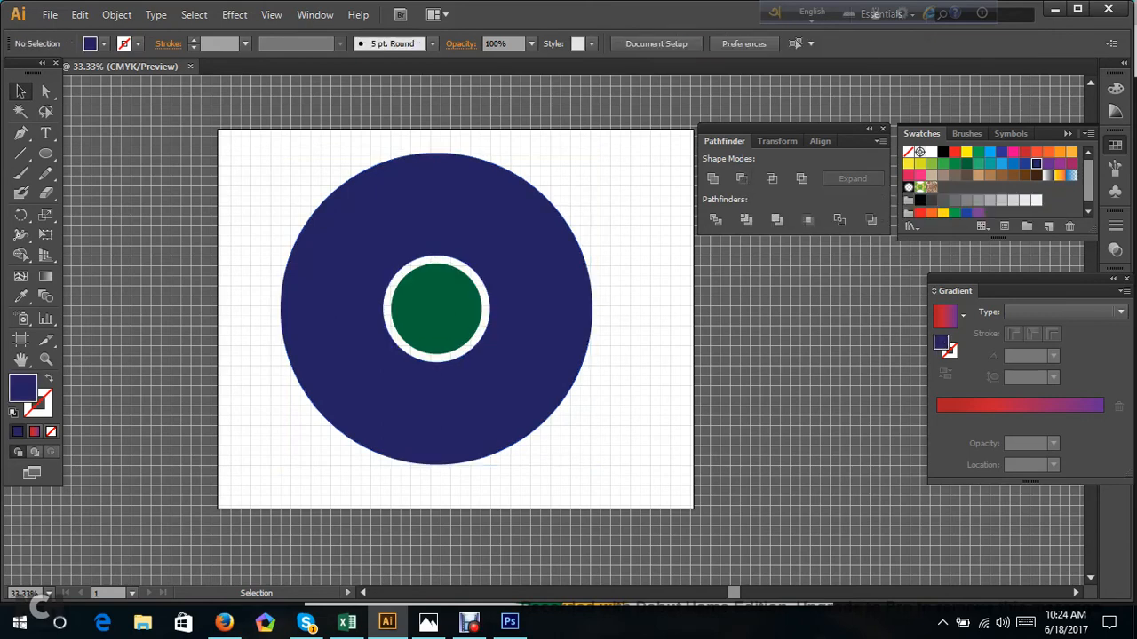
# Move the green circle aside to check the hole cut in the ring, and undo the move.
pyautogui.scroll(1, 333, 302)
pyautogui.moveTo(488, 313); pyautogui.dragTo(674, 353)
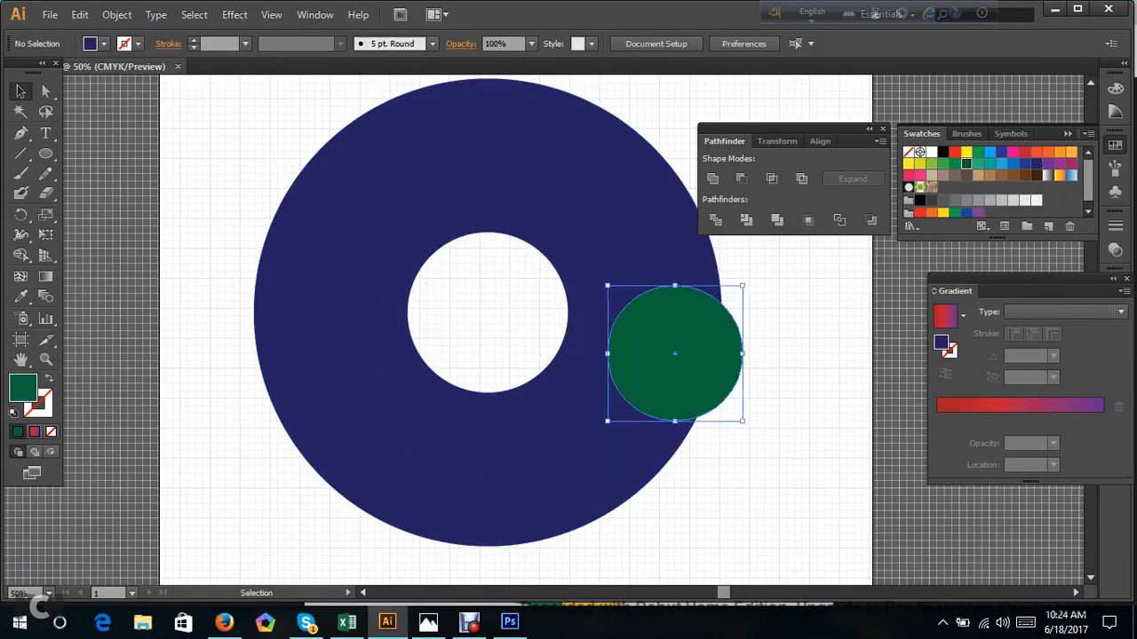
pyautogui.hotkey('ctrl', 'z')
pyautogui.hotkey('ctrl', 'shift', 'a')
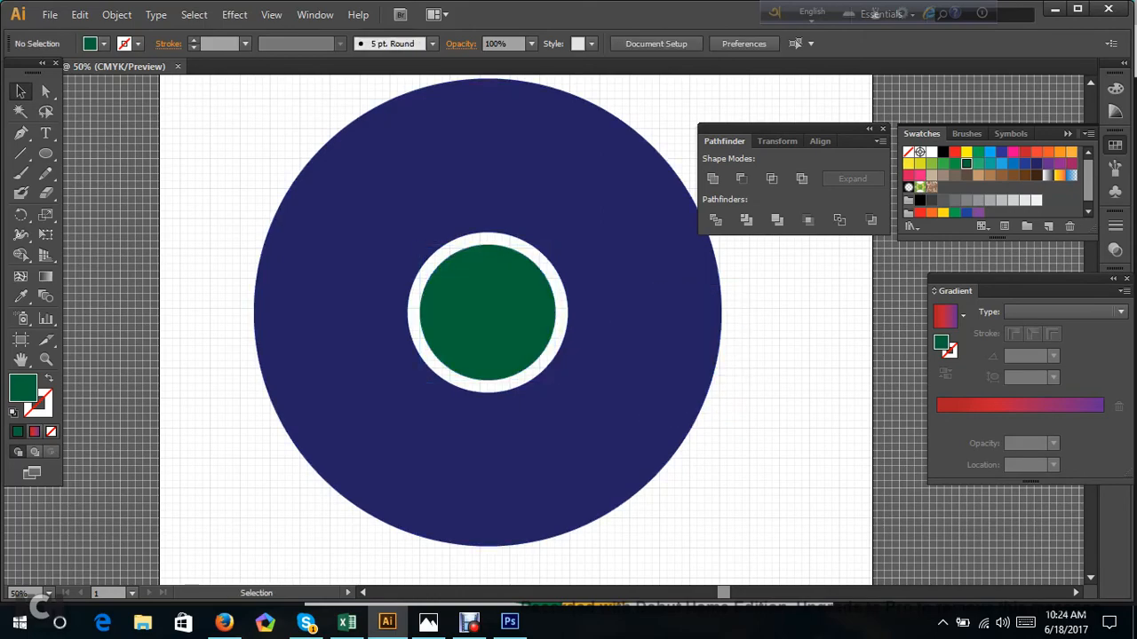
# Show the rulers and place a horizontal and a vertical guide crossing at the centre of the circles.
pyautogui.scroll(-1, 760, 360)
pyautogui.scroll(1, 815, 369)
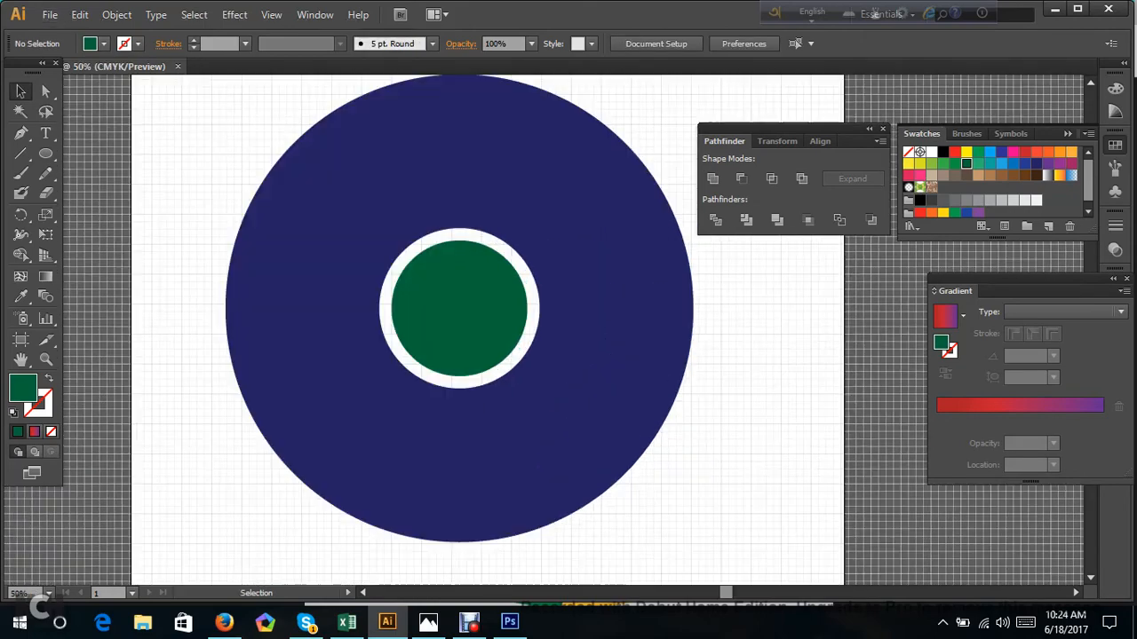
pyautogui.scroll(1, 815, 370)
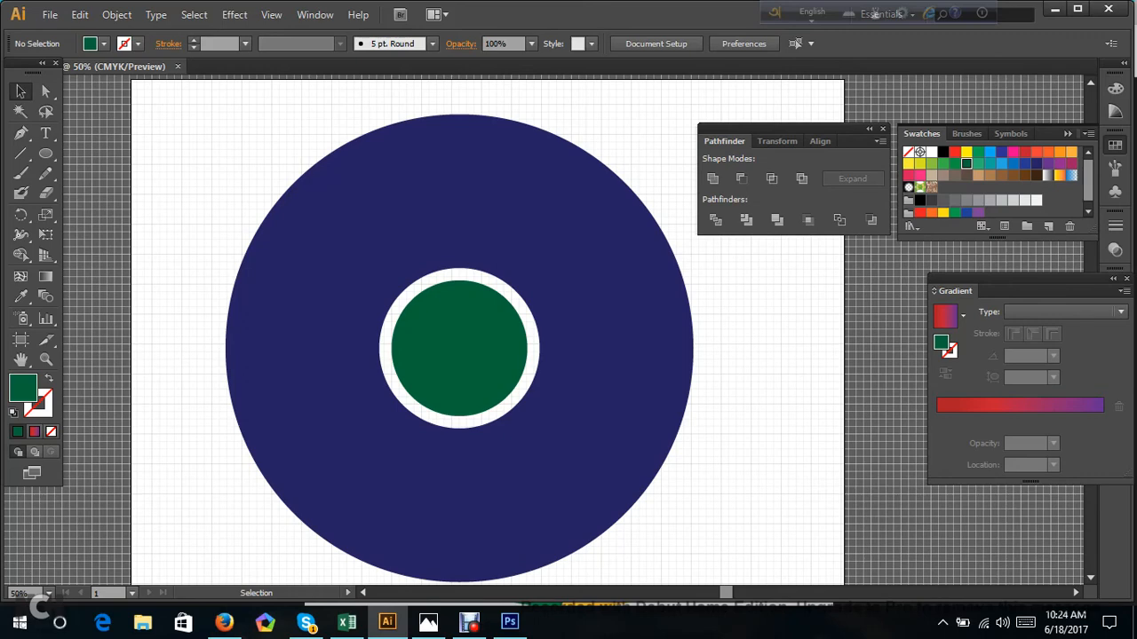
pyautogui.press('a')
pyautogui.hotkey('ctrl', 'r')
pyautogui.press('v')
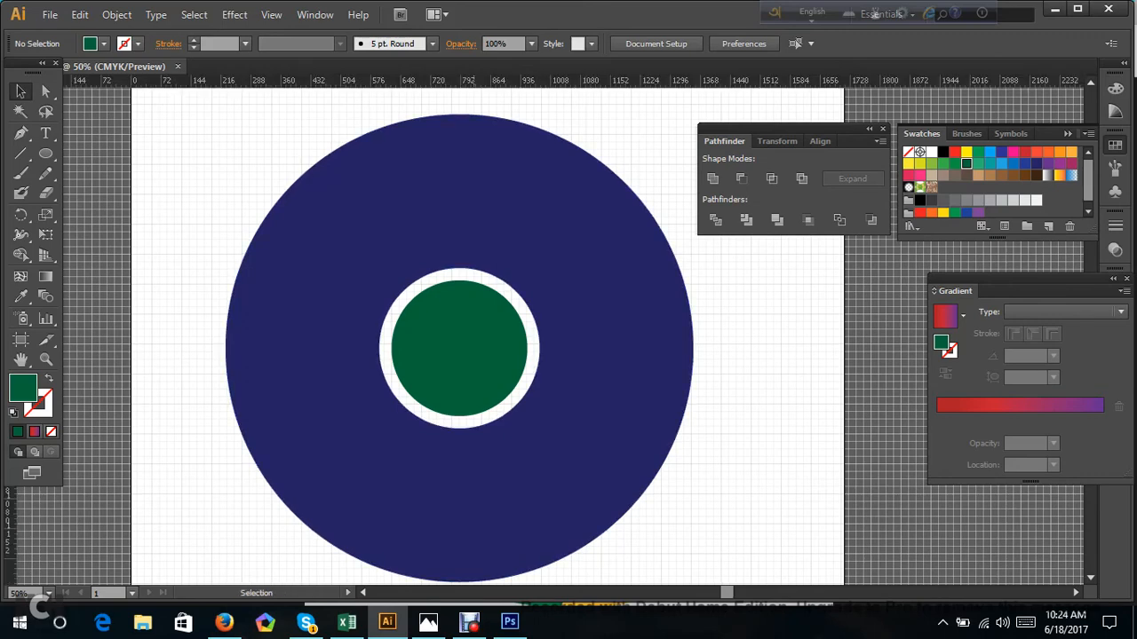
pyautogui.moveTo(473, 80); pyautogui.dragTo(482, 348)
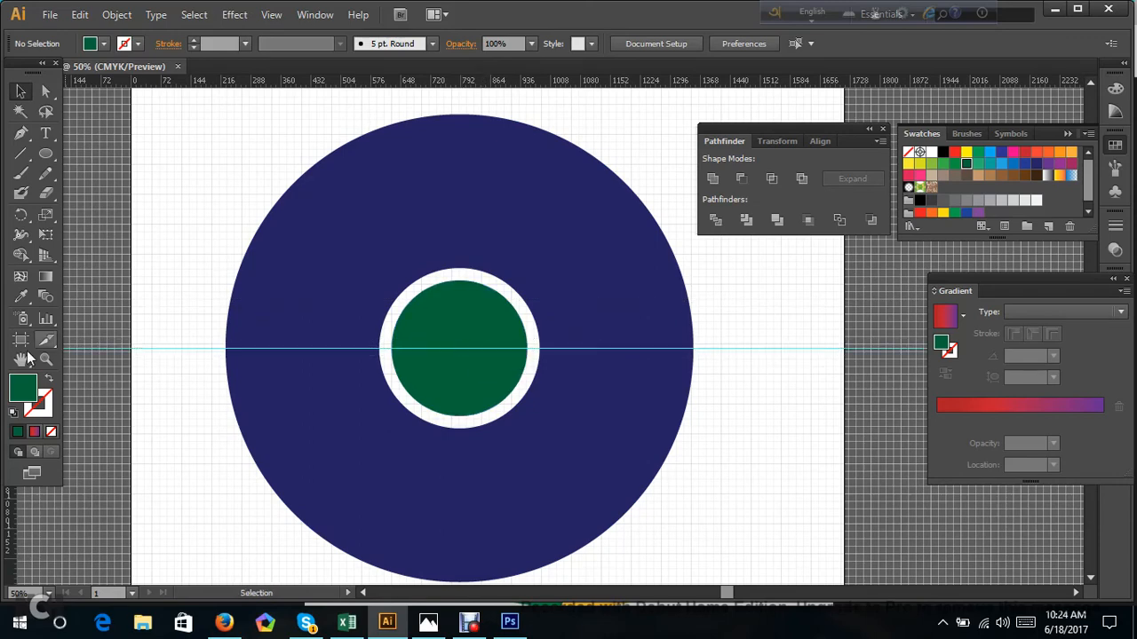
pyautogui.moveTo(9, 533); pyautogui.dragTo(458, 533)
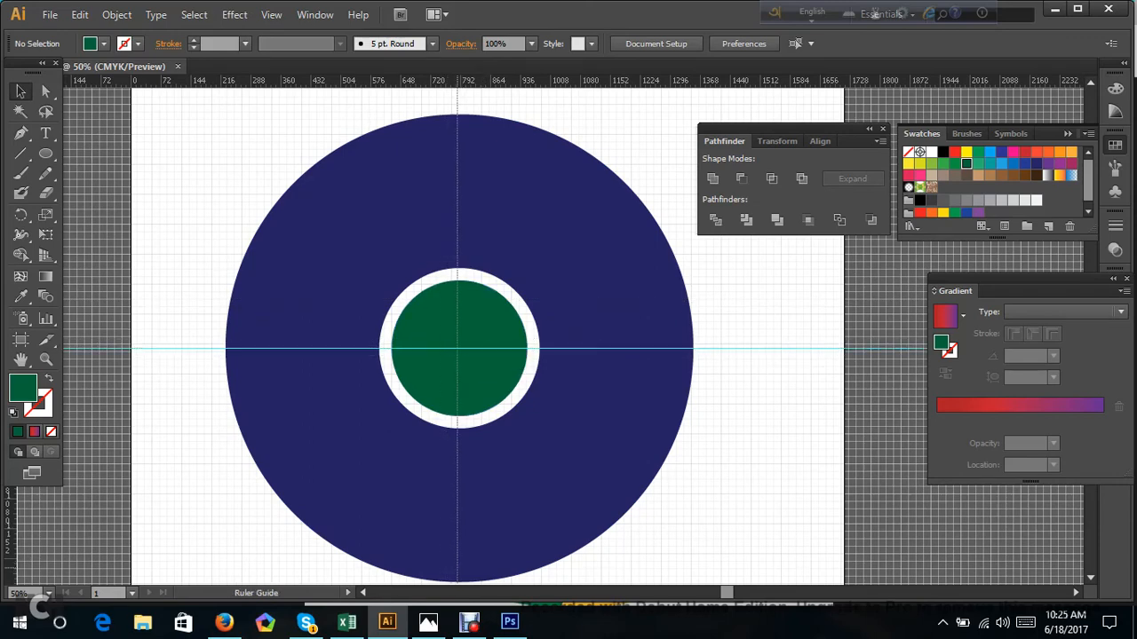
pyautogui.moveTo(457, 472); pyautogui.dragTo(460, 472)
pyautogui.scroll(4, 460, 473)
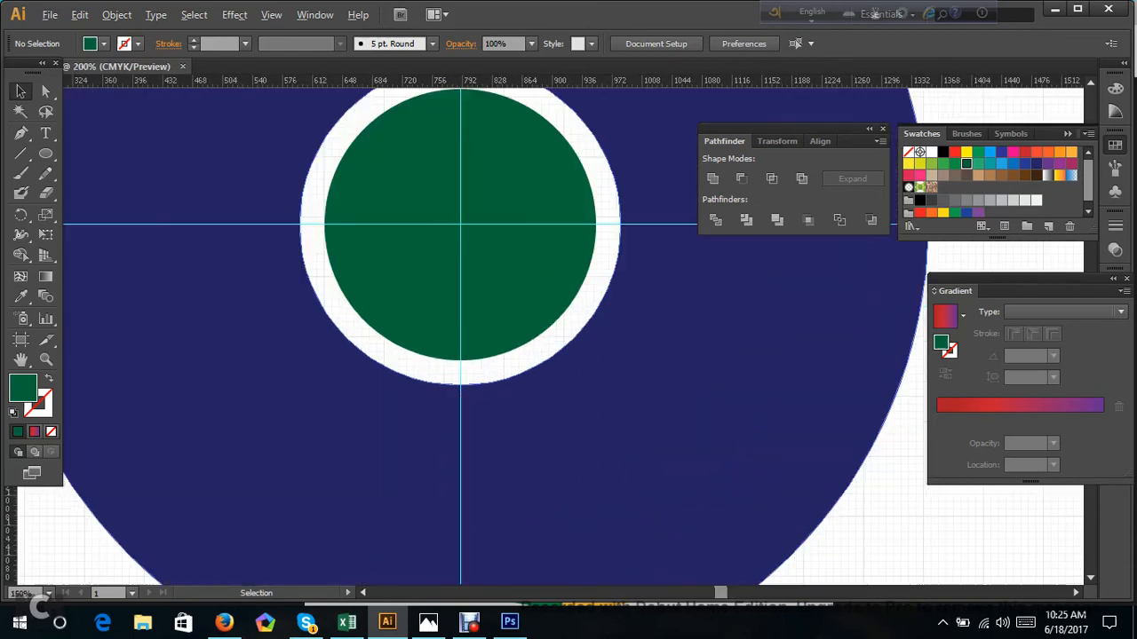
pyautogui.scroll(-4, 460, 389)
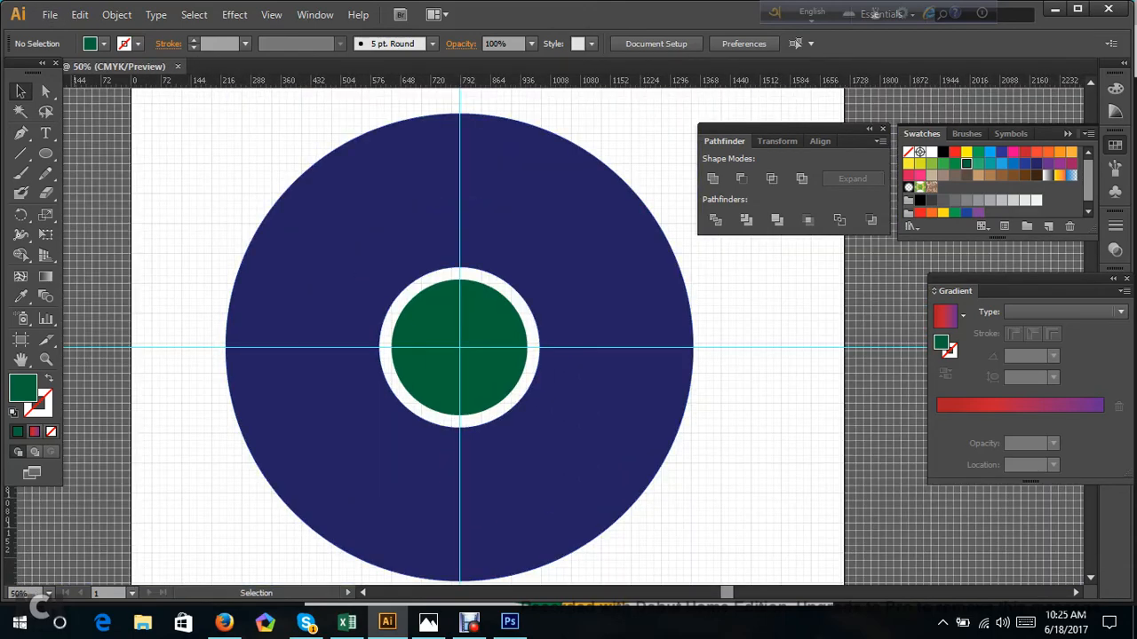
# Select the blue ring and examine closely whether the vertical guide meets its topmost and bottommost anchor points.
pyautogui.click(281, 391)
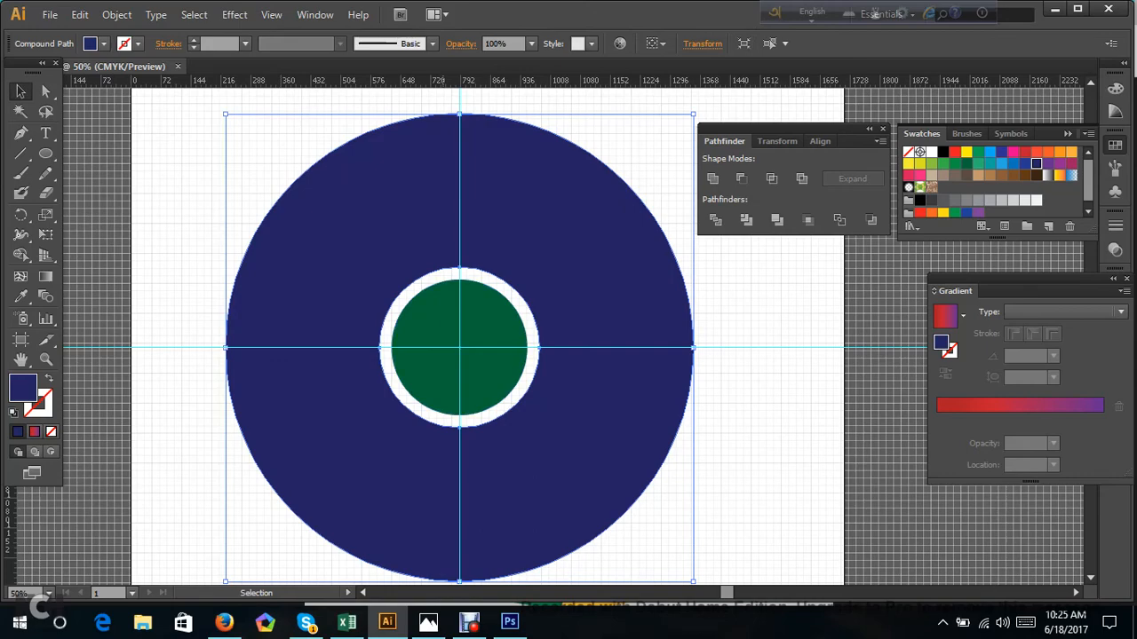
pyautogui.scroll(-3, 460, 417)
pyautogui.scroll(3, 460, 418)
pyautogui.scroll(1, 460, 418)
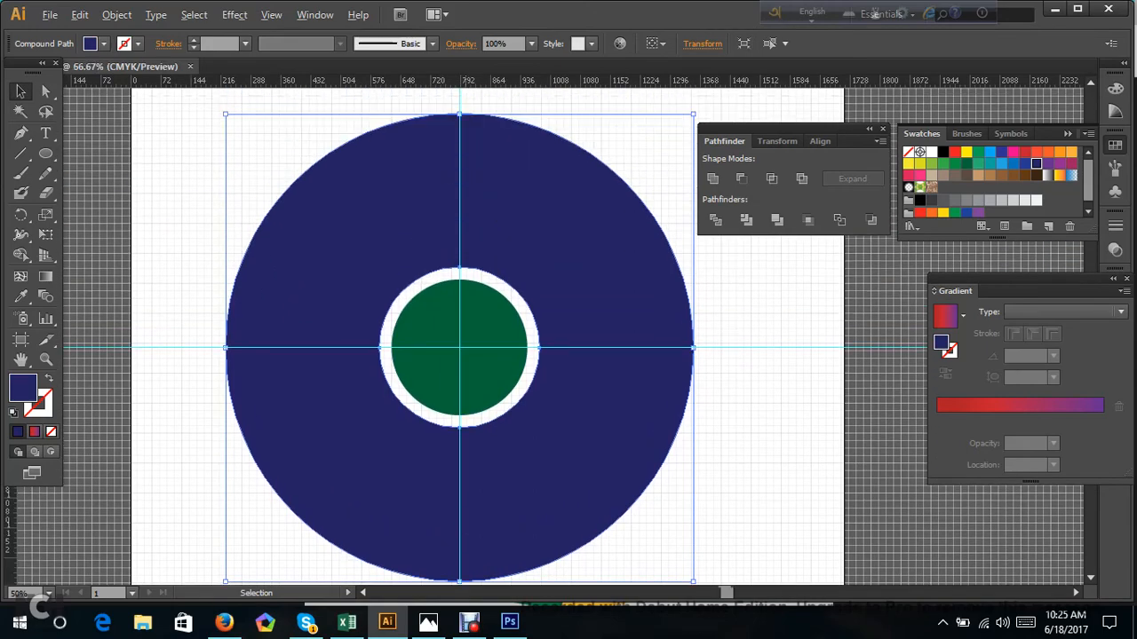
pyautogui.scroll(6, 462, 116)
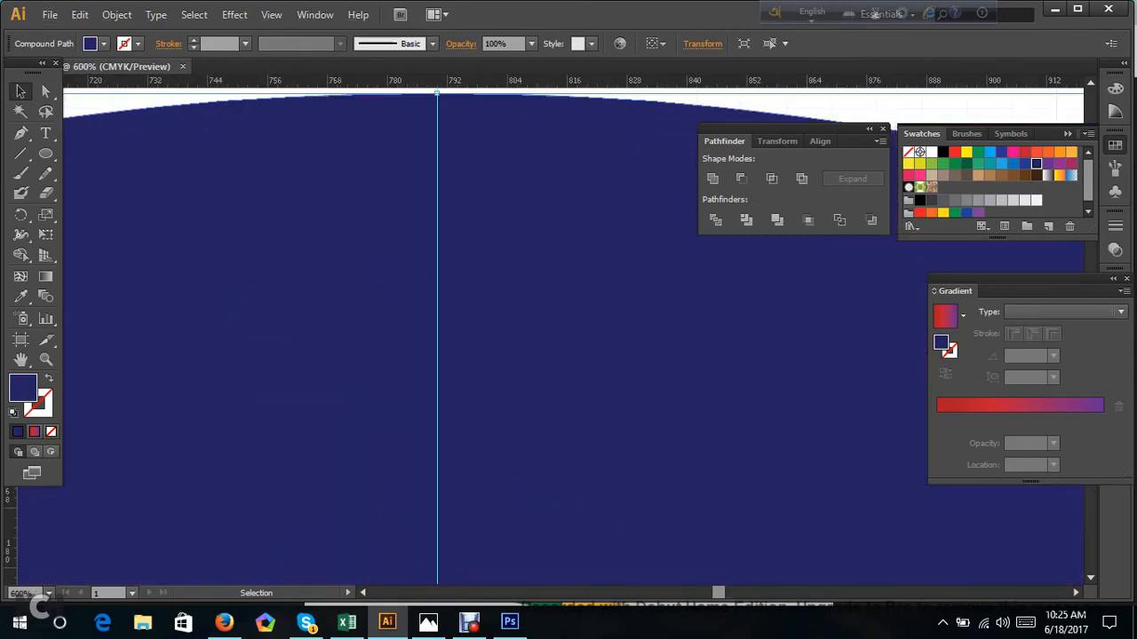
pyautogui.scroll(1, 572, 337)
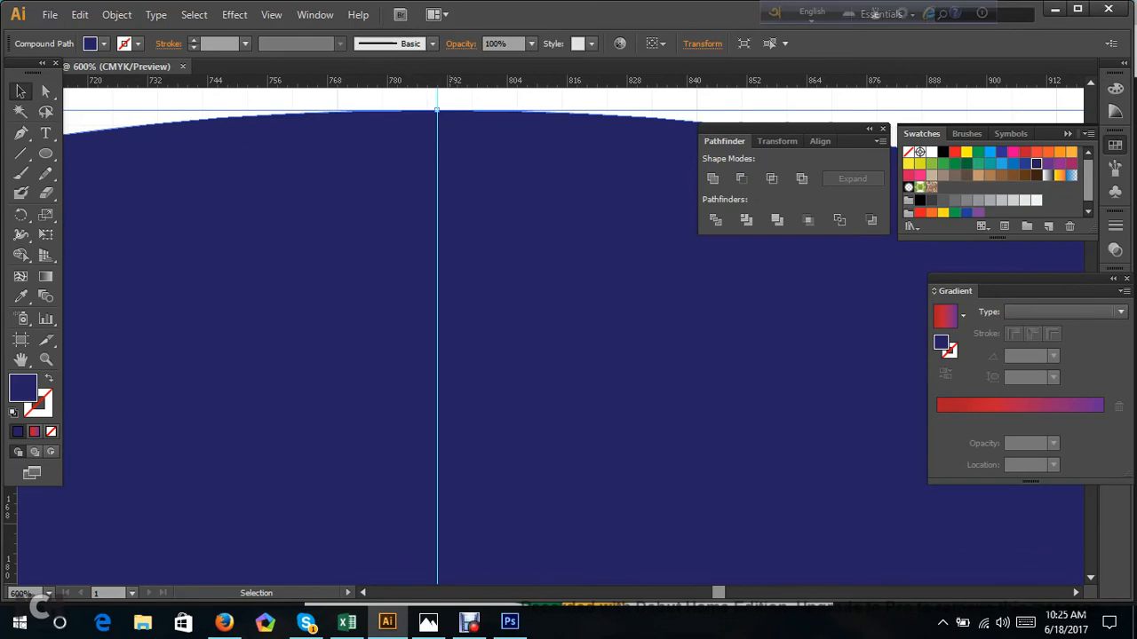
pyautogui.scroll(-6, 441, 120)
pyautogui.scroll(-7, 433, 337)
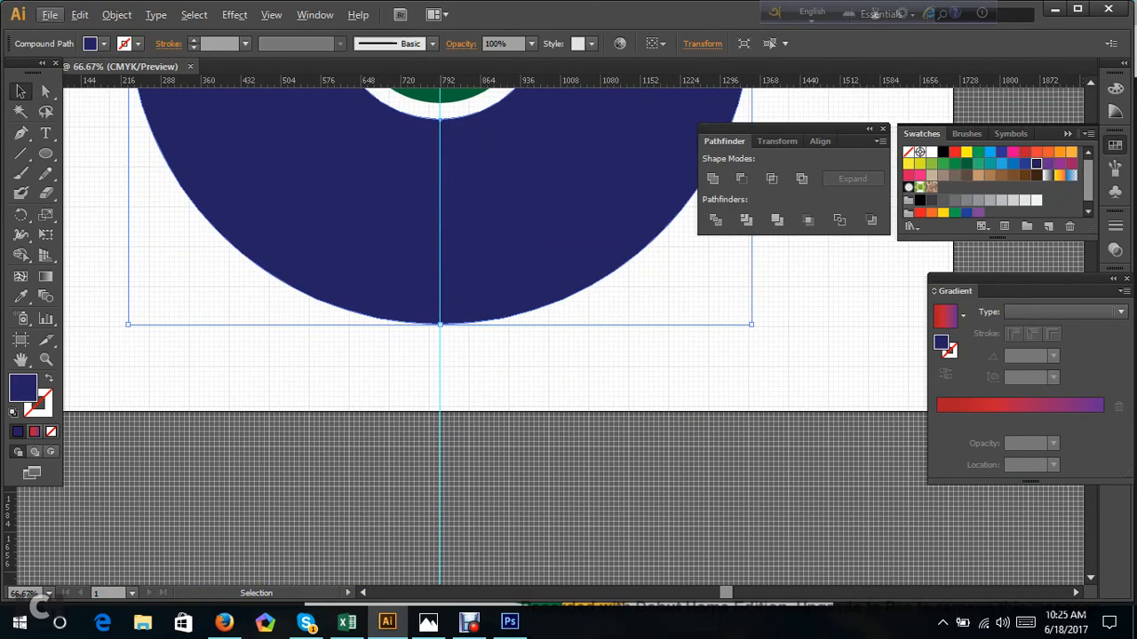
pyautogui.scroll(4, 431, 365)
pyautogui.scroll(3, 453, 315)
pyautogui.scroll(3, 469, 284)
pyautogui.scroll(2, 469, 283)
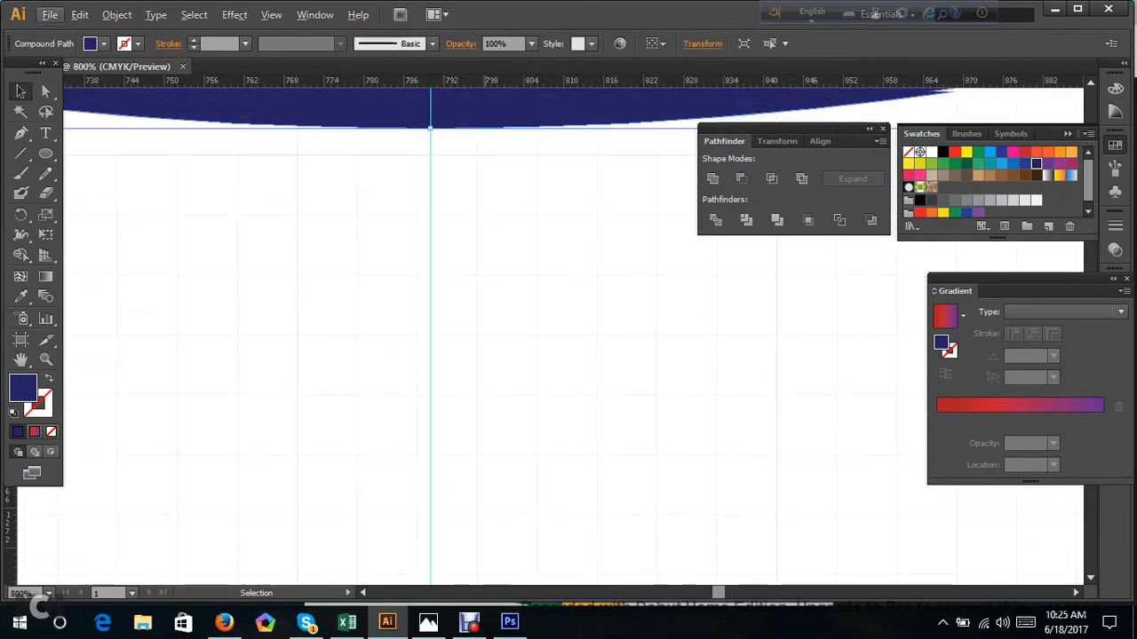
pyautogui.scroll(-5, 479, 249)
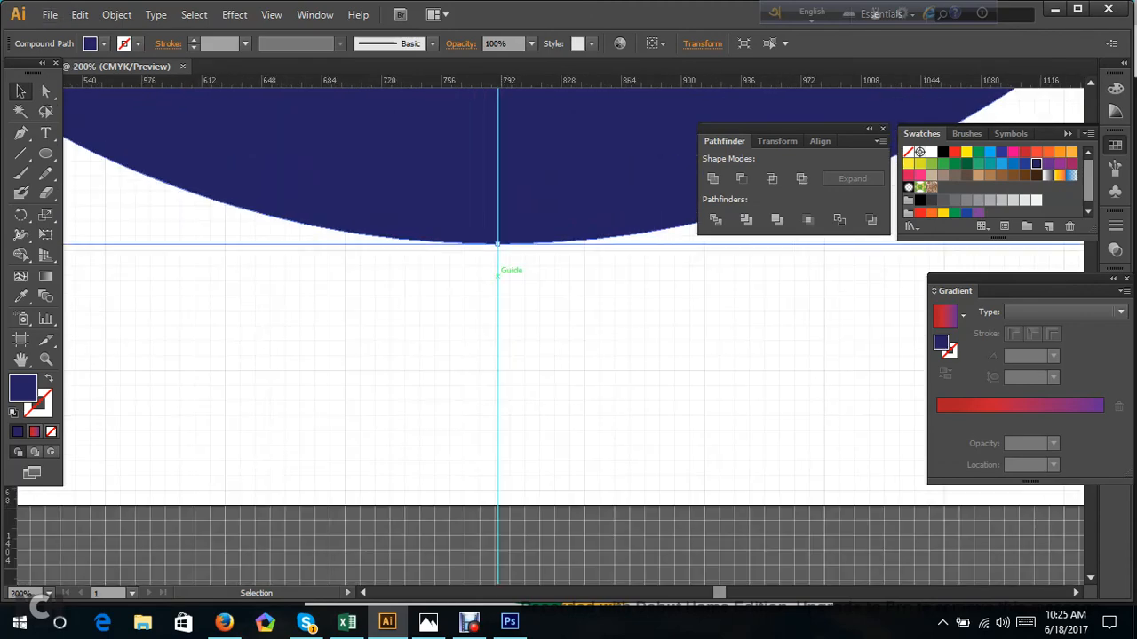
pyautogui.scroll(-4, 500, 352)
pyautogui.scroll(8, 500, 352)
pyautogui.scroll(-2, 500, 352)
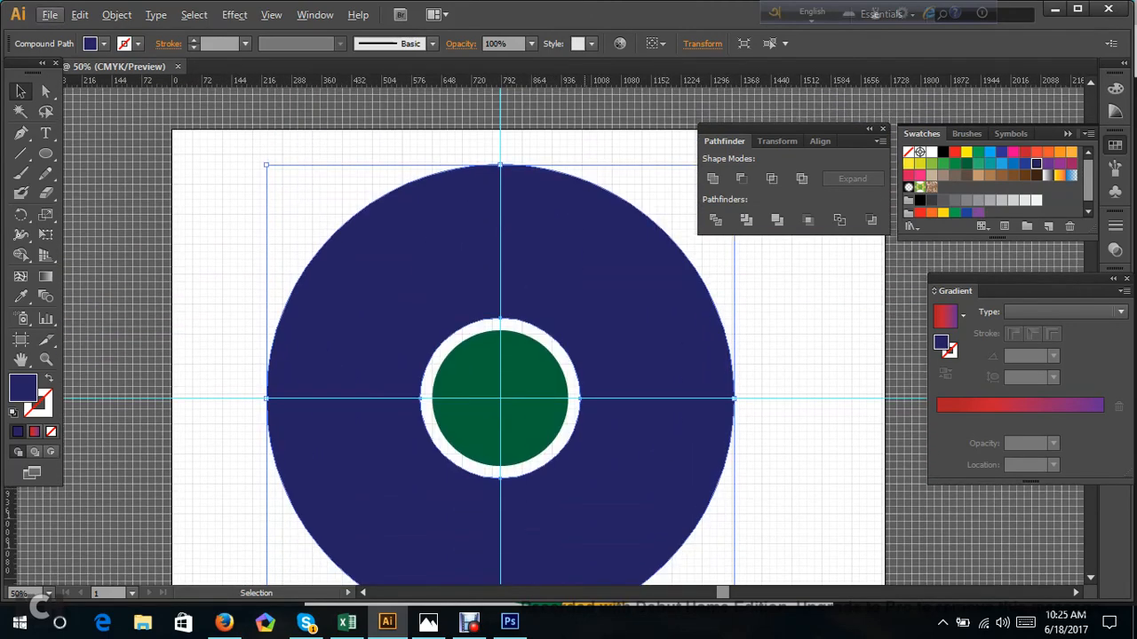
# Draw a Pen path from the circles' centre up to the hole's top anchor, and horizontally right about 552 px to the ring's outer edge.
pyautogui.click(23, 137)
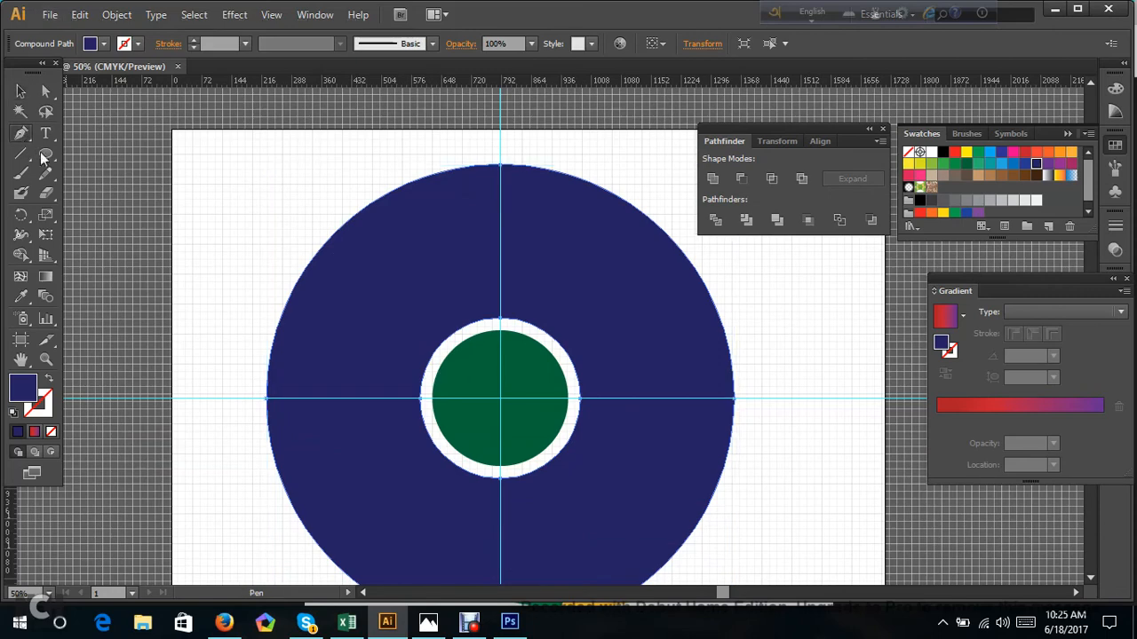
pyautogui.scroll(1, 539, 347)
pyautogui.scroll(1, 581, 352)
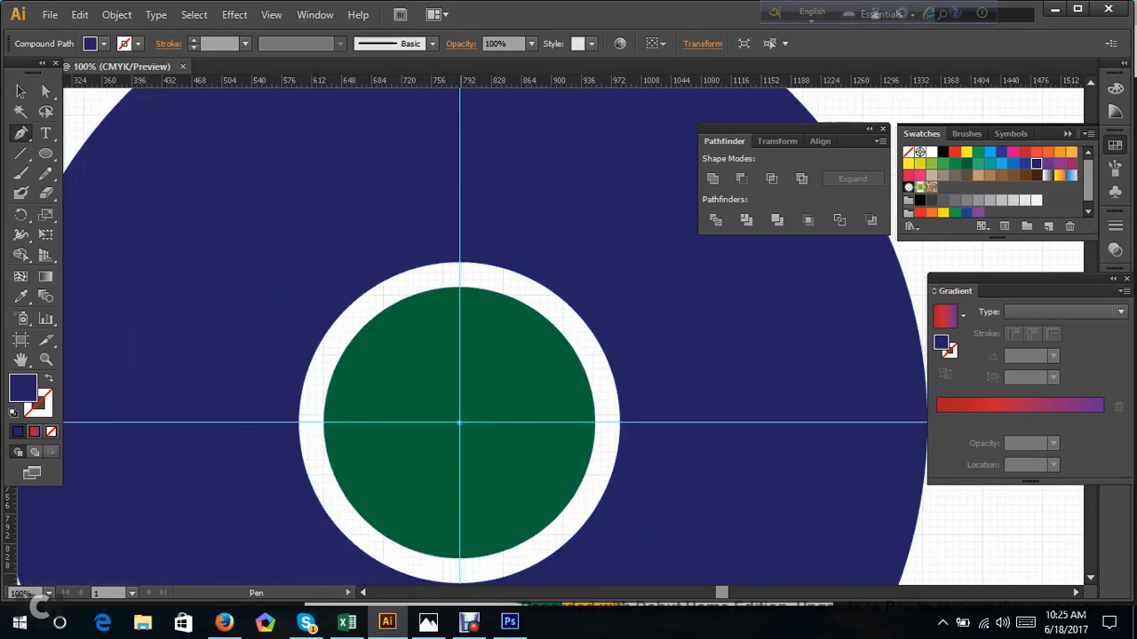
pyautogui.click(459, 423)
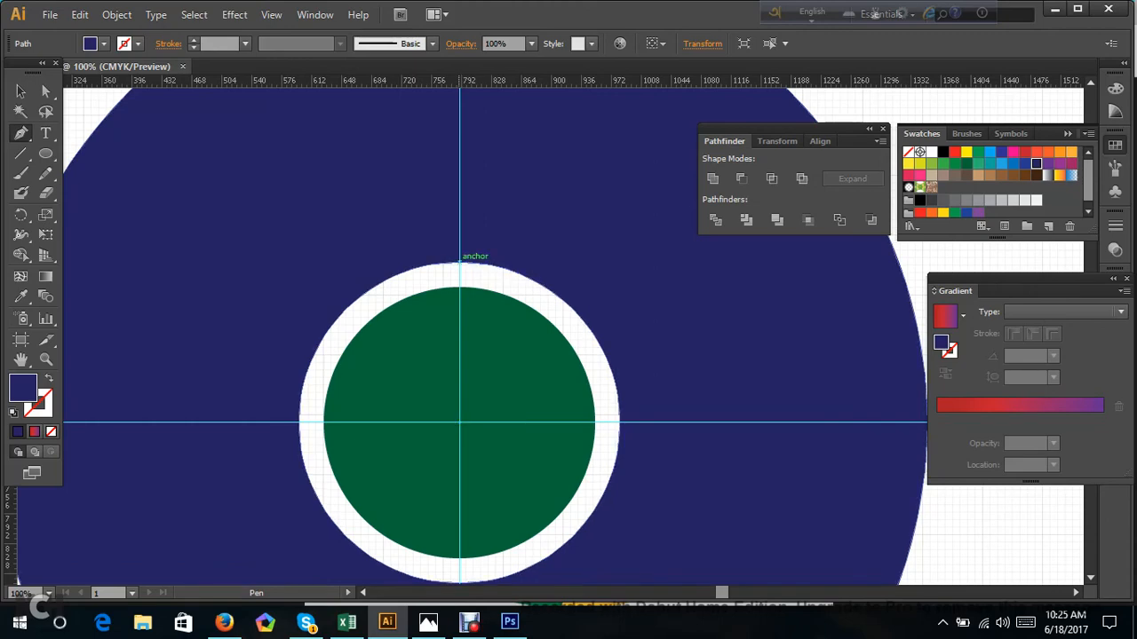
pyautogui.click(459, 264)
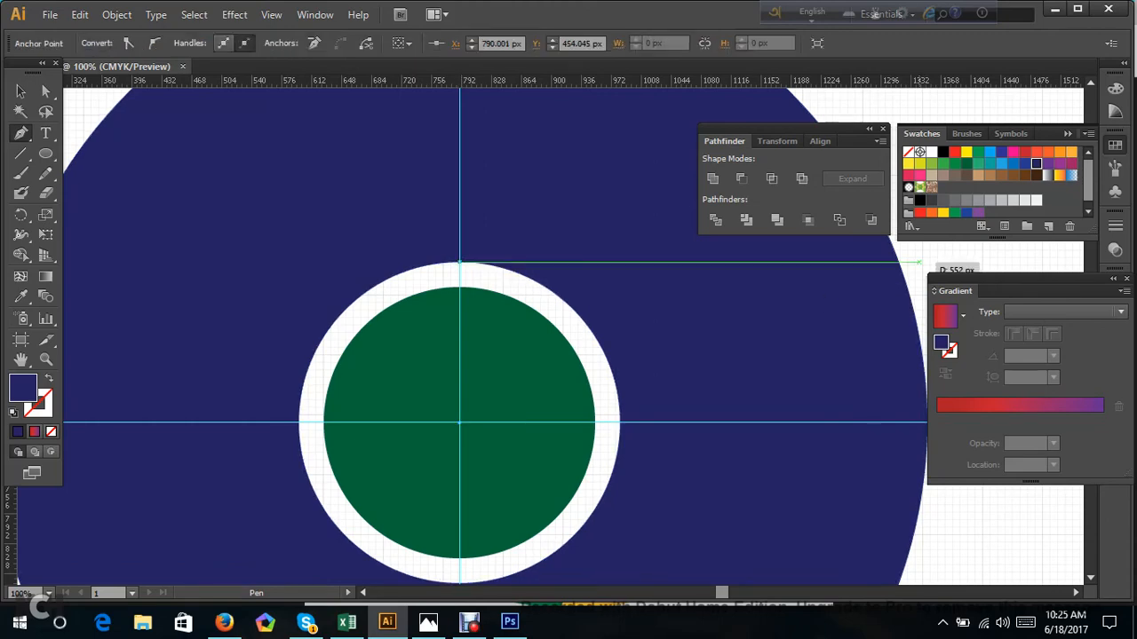
pyautogui.click(919, 263)
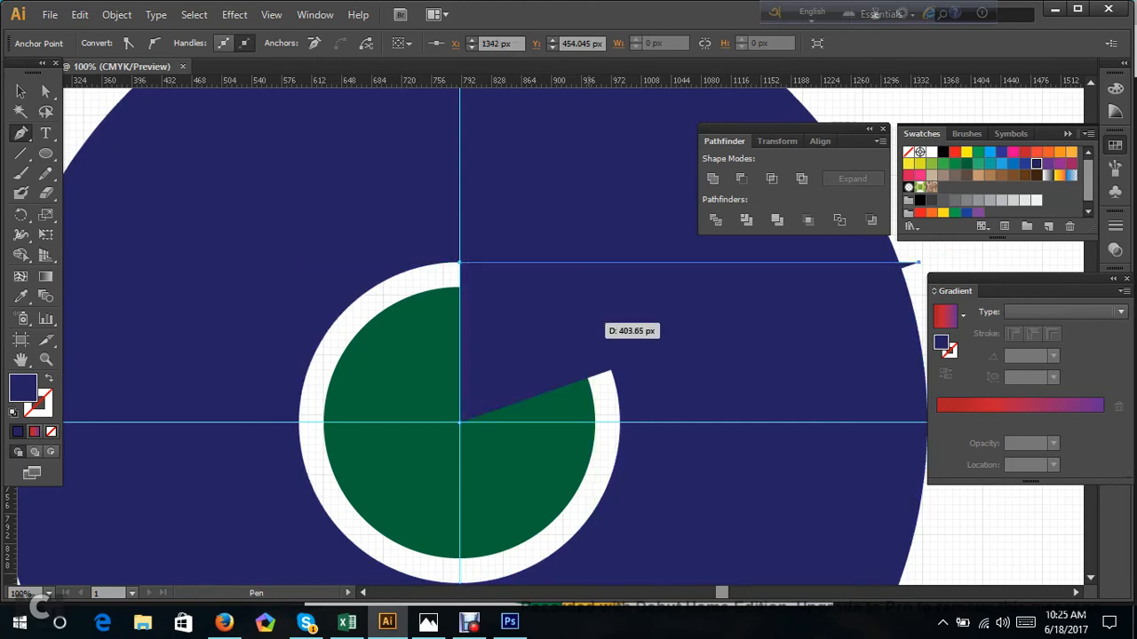
# Swap the pen path's fill and stroke so it has no fill, colour the stroke red and deselect it.
pyautogui.click(47, 380)
pyautogui.click(46, 410)
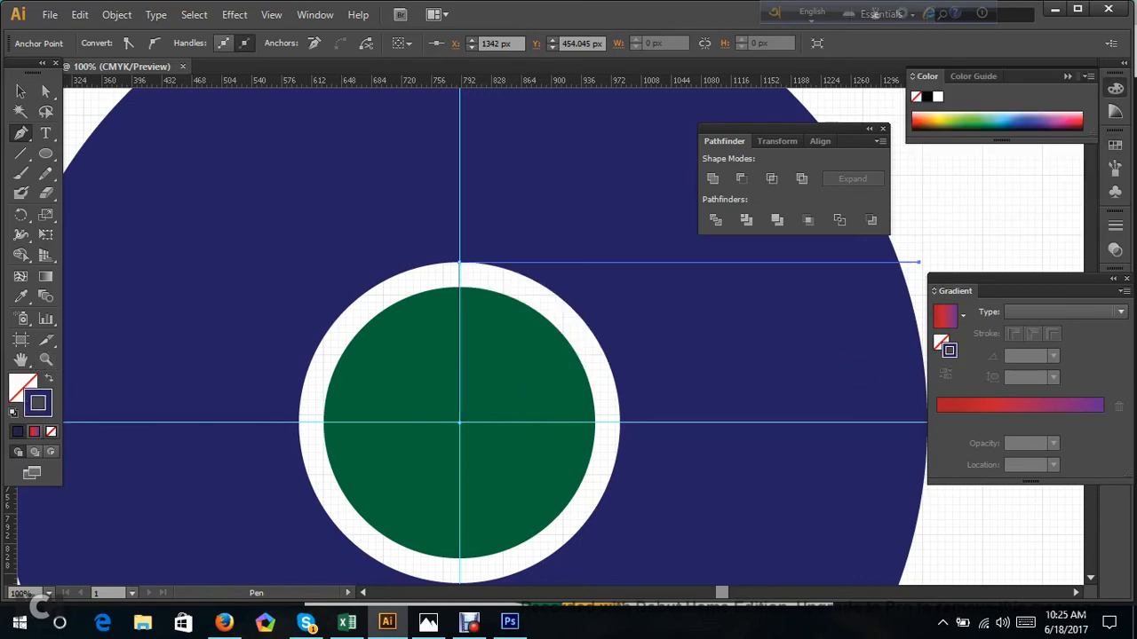
pyautogui.click(916, 124)
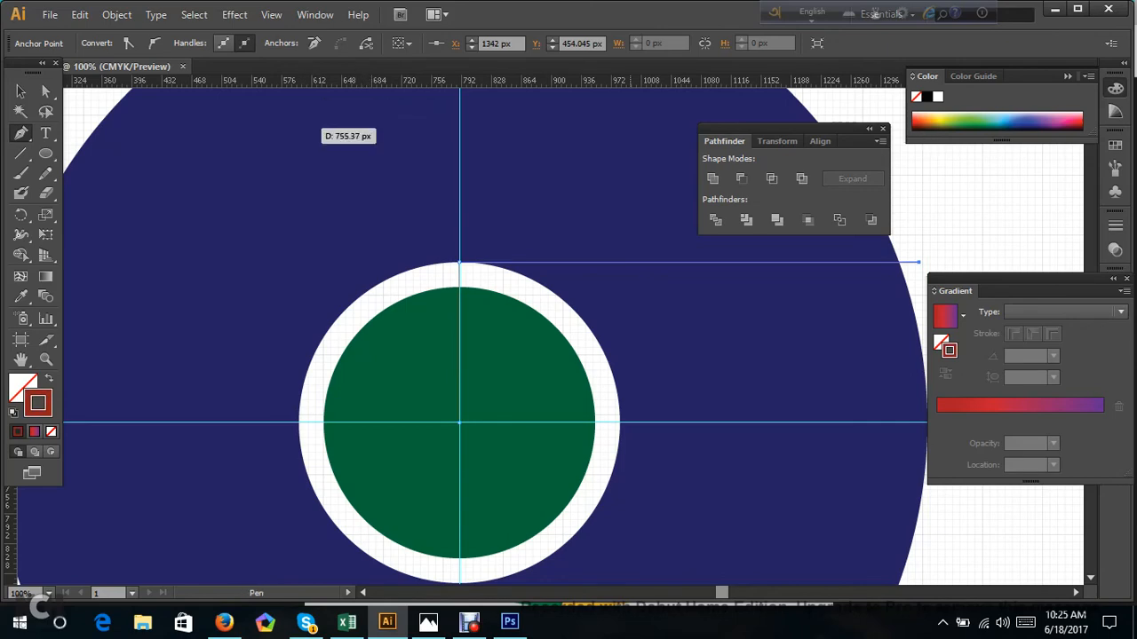
pyautogui.click(20, 90)
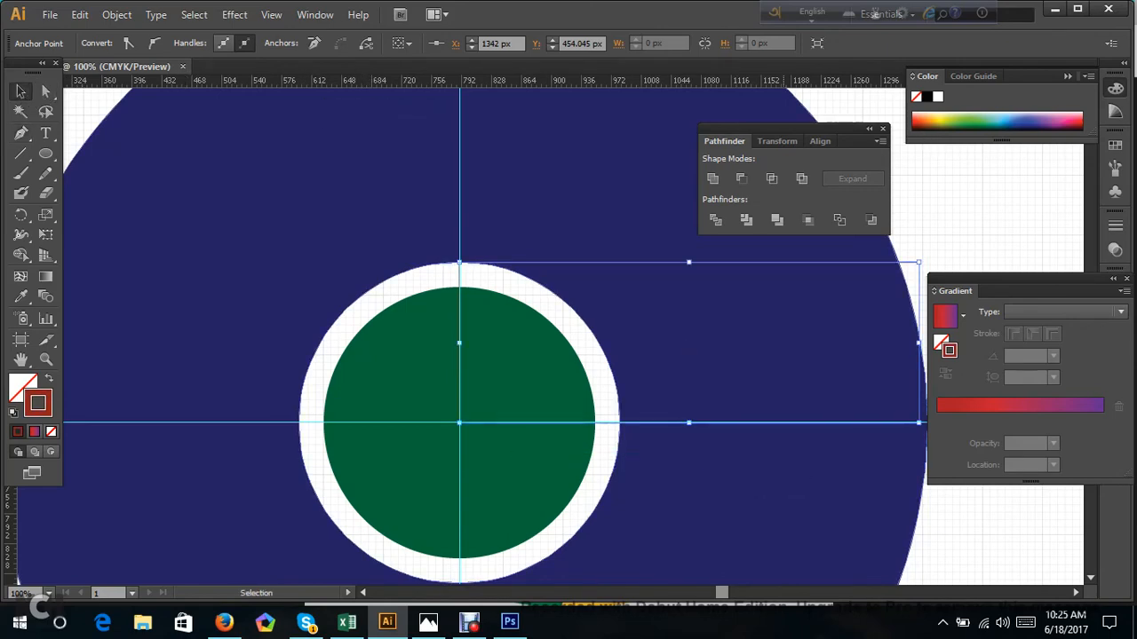
pyautogui.scroll(-3, 532, 337)
pyautogui.scroll(-7, 572, 337)
pyautogui.click(970, 204)
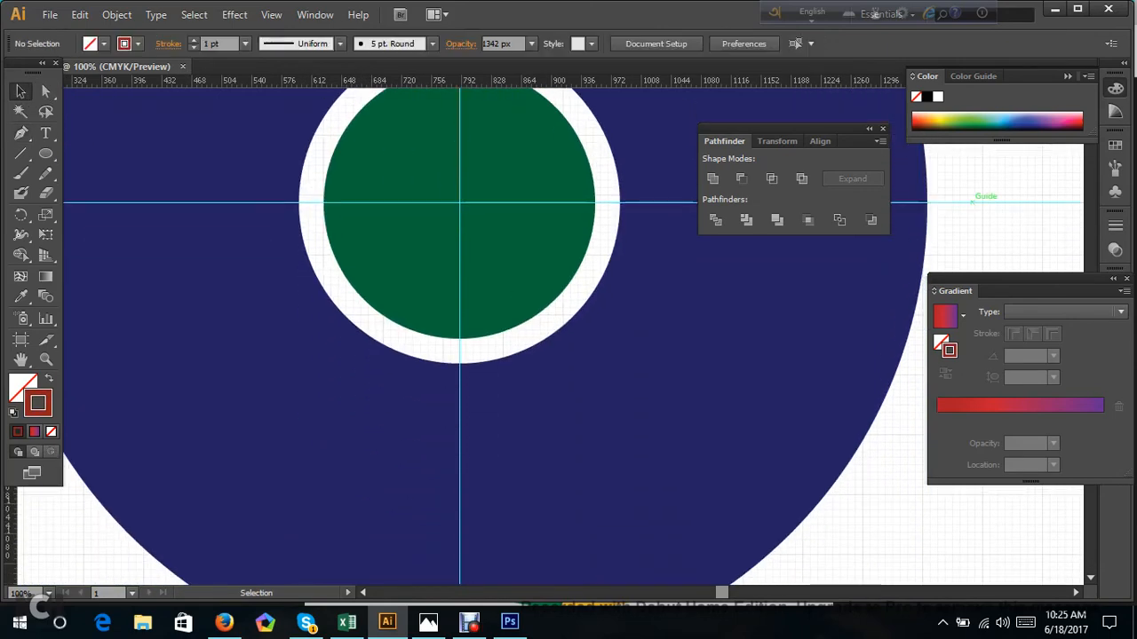
# Set the pen path's stroke weight to 2 pt and deselect it.
pyautogui.scroll(5, 573, 338)
pyautogui.scroll(2, 495, 335)
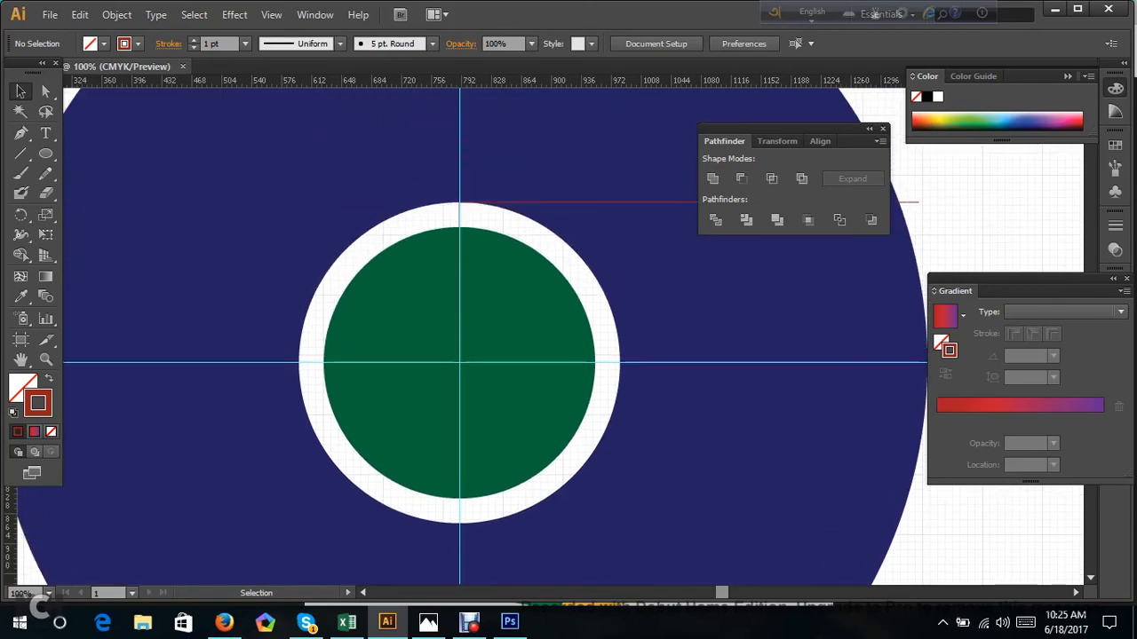
pyautogui.click(916, 202)
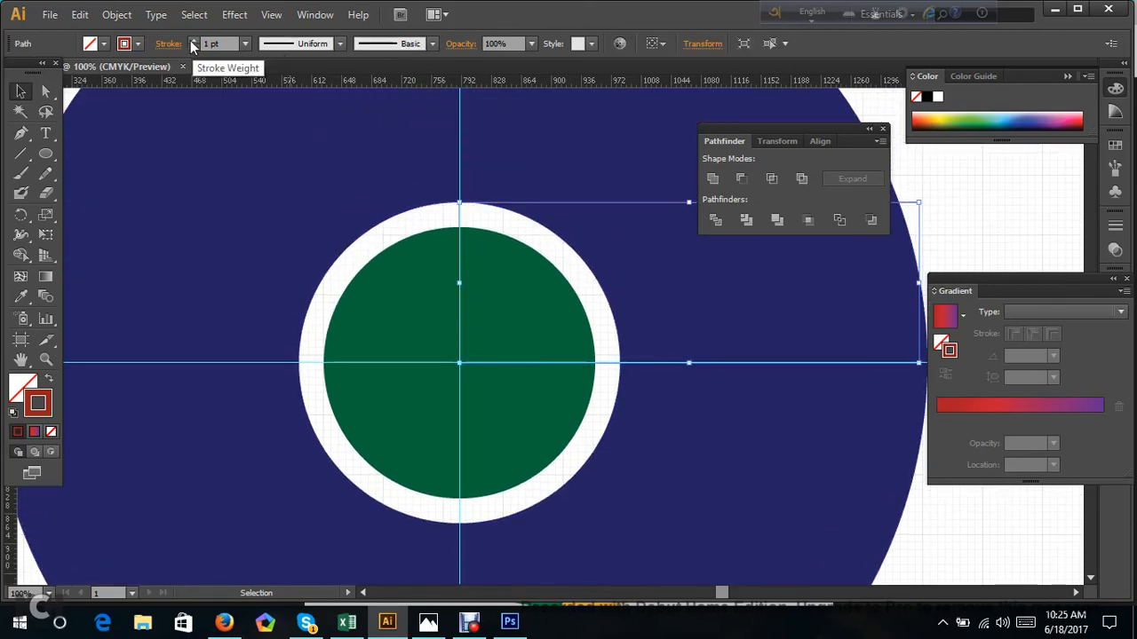
pyautogui.click(192, 40)
pyautogui.hotkey('ctrl', 'shift', 'a')
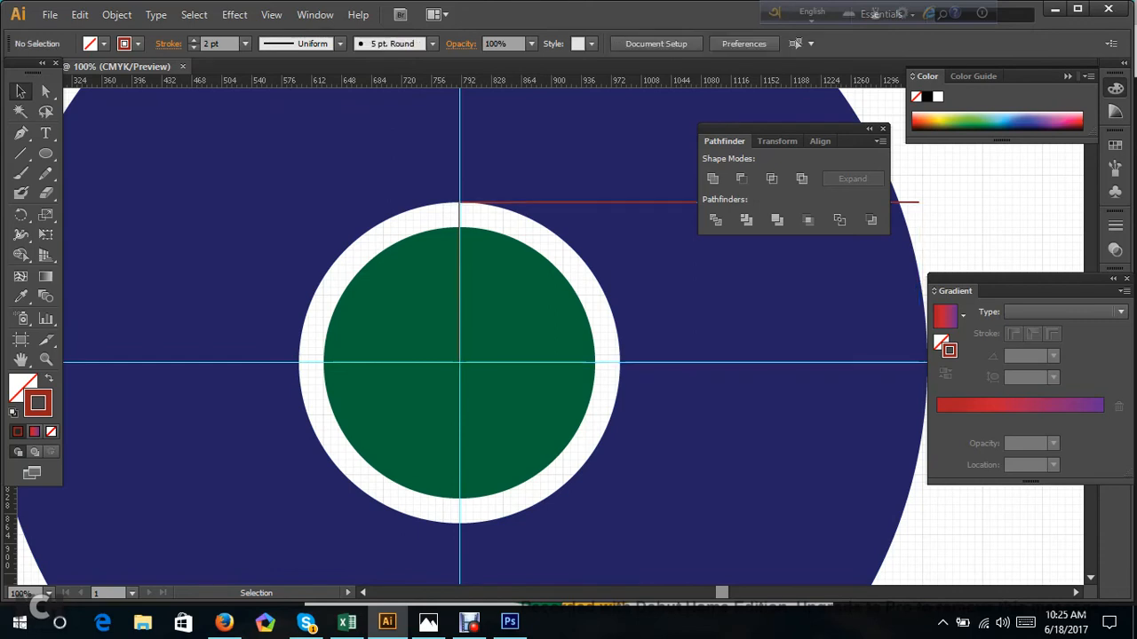
# Change the pen path's stroke colour to black, deselect it and check the line against the ring's hole.
pyautogui.click(918, 202)
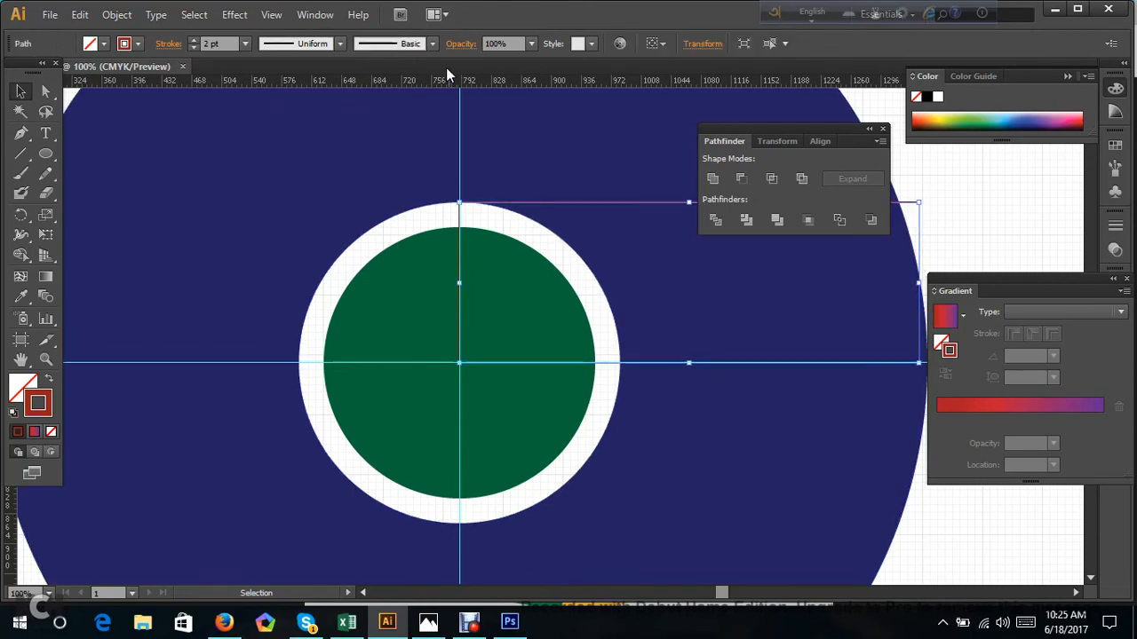
pyautogui.click(125, 43)
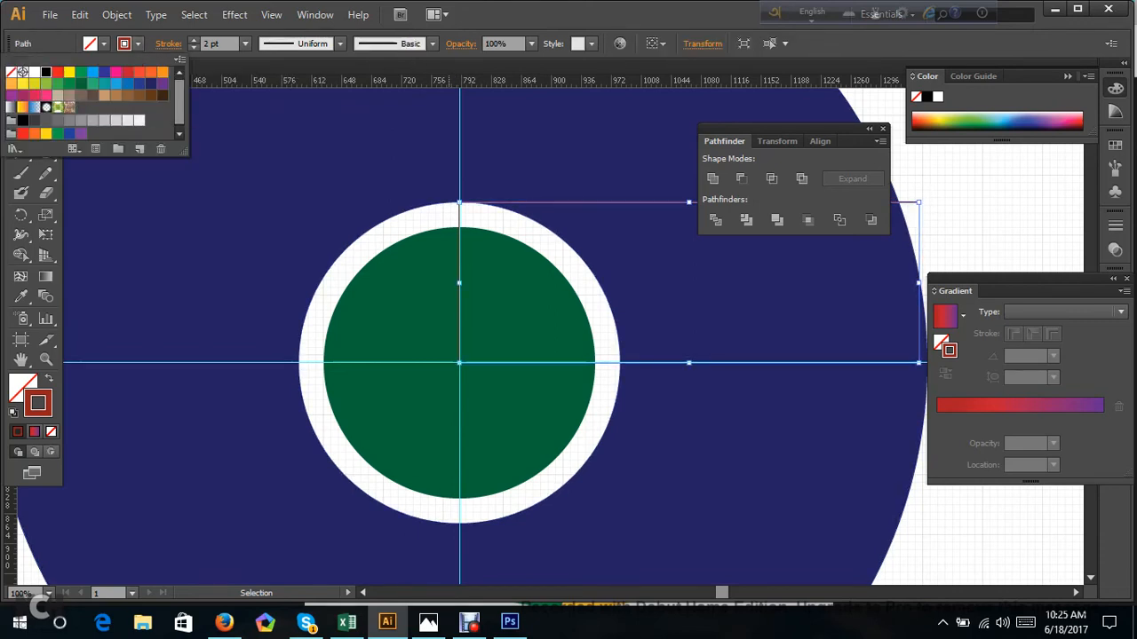
pyautogui.click(45, 72)
pyautogui.press('Escape')
pyautogui.scroll(1, 569, 338)
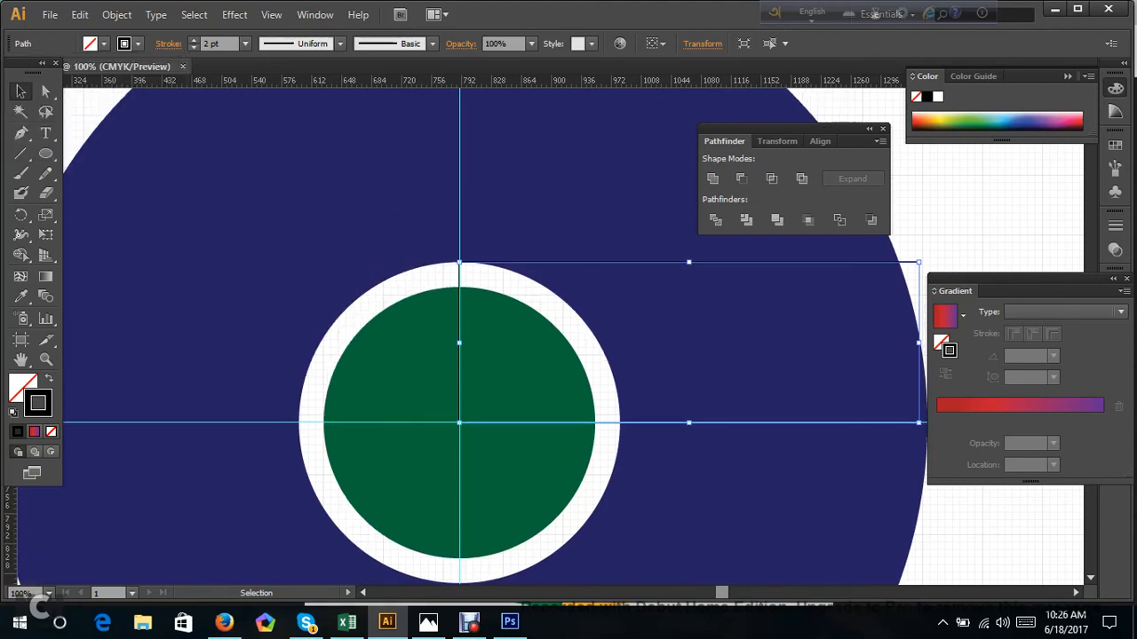
pyautogui.hotkey('ctrl', 'shift', 'a')
pyautogui.scroll(-1, 815, 291)
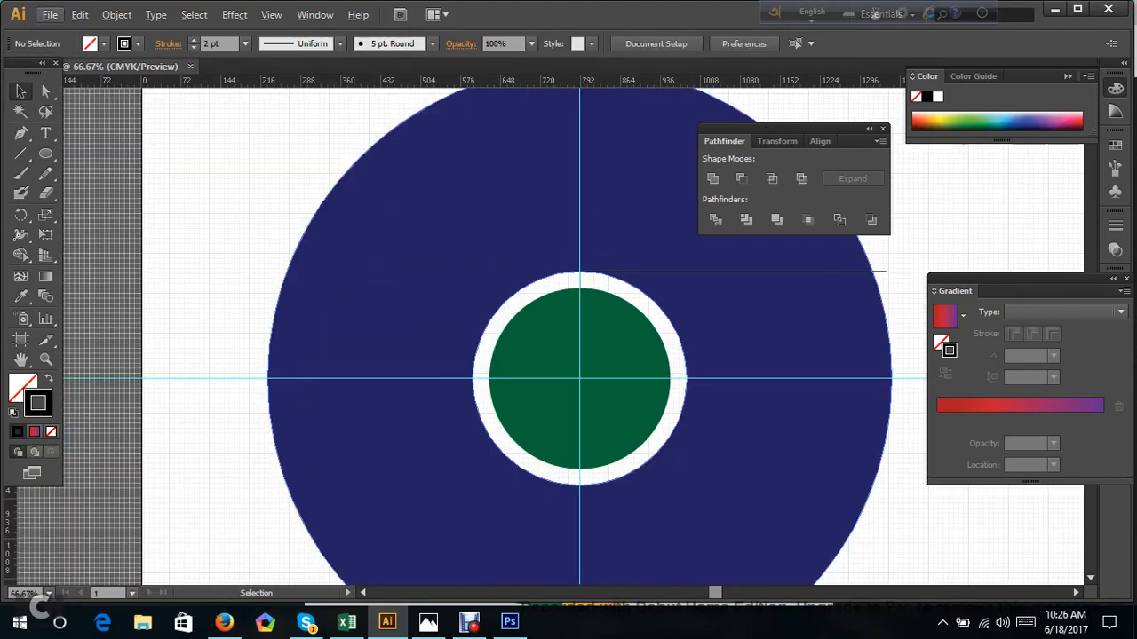
pyautogui.scroll(1, 654, 291)
pyautogui.scroll(1, 662, 289)
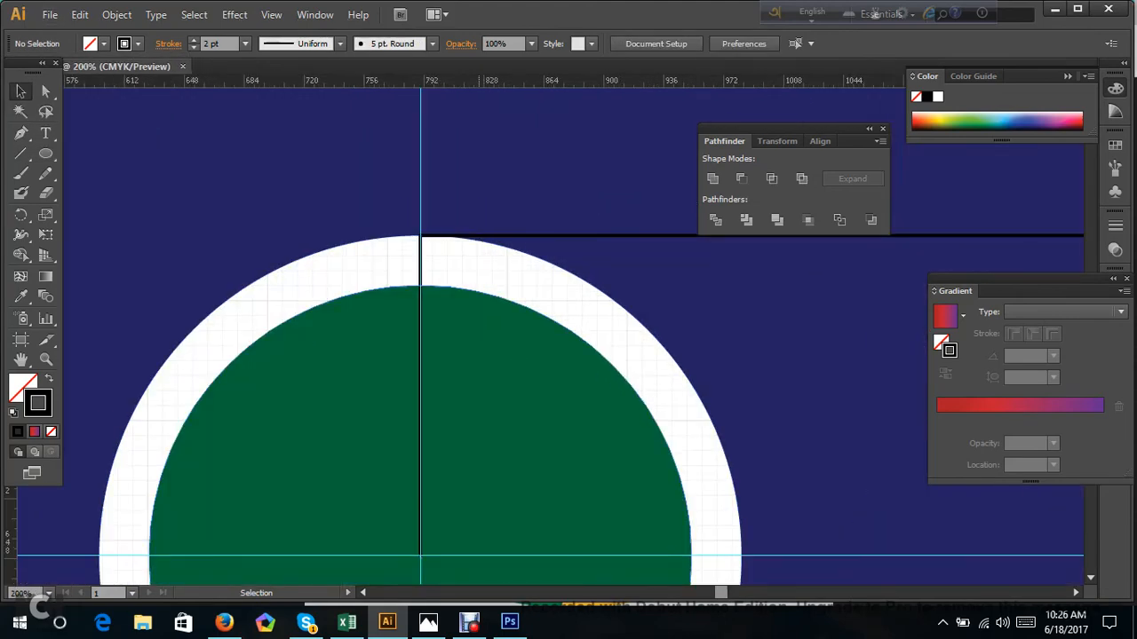
pyautogui.scroll(-5, 487, 283)
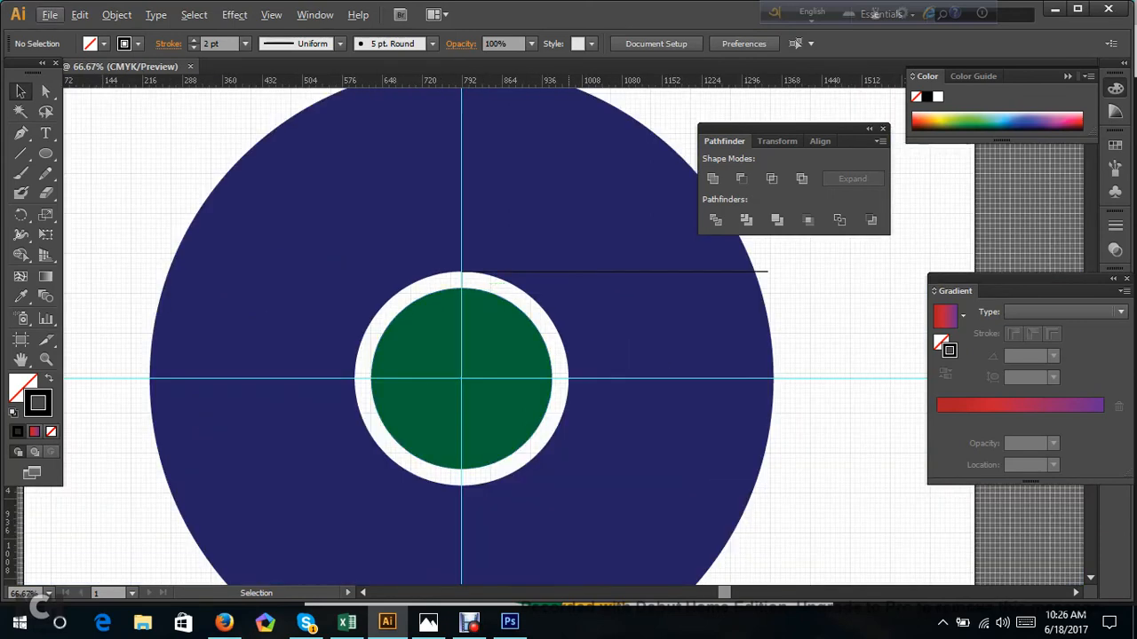
# Select the black path and open the Rotate options with the pivot at the circles' centre.
pyautogui.click(570, 270)
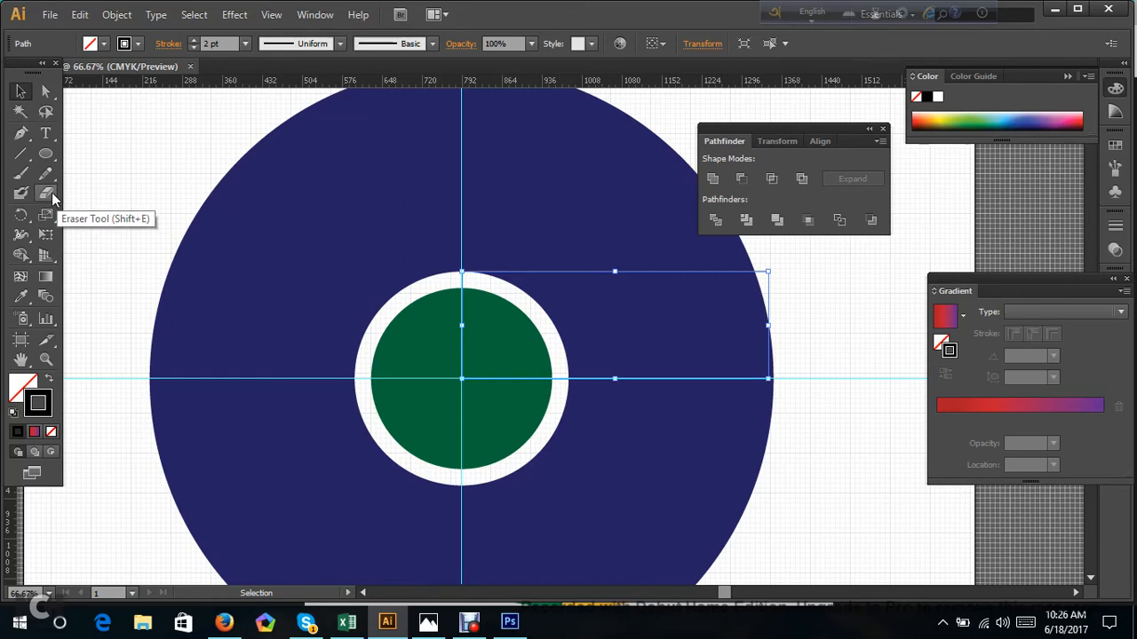
pyautogui.click(21, 216)
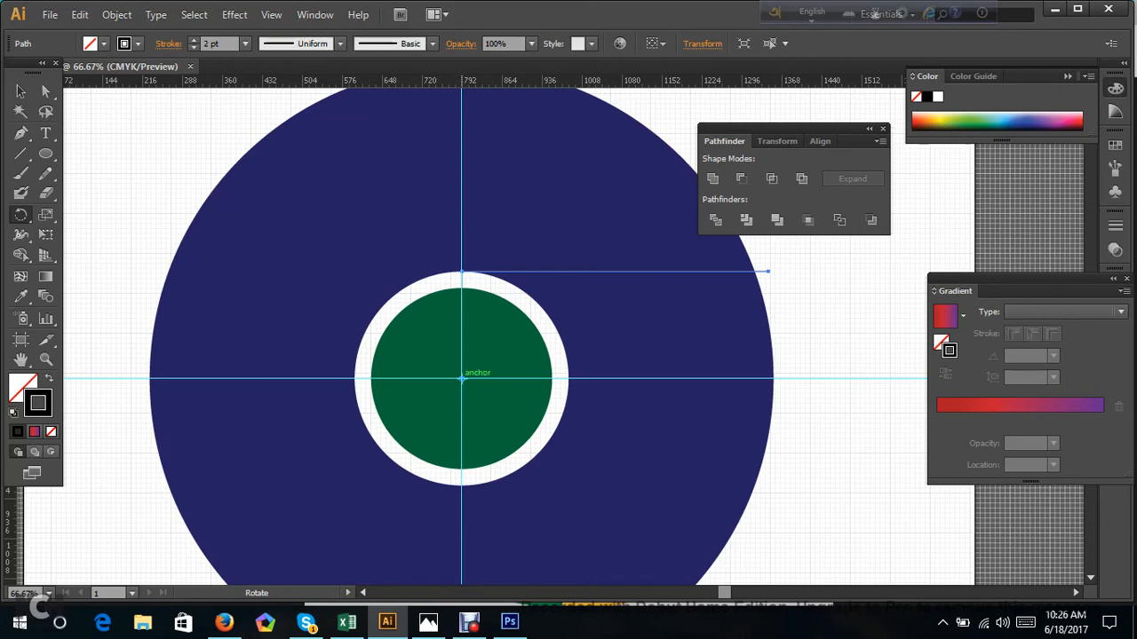
pyautogui.keyDown('alt'); pyautogui.click(461, 379); pyautogui.keyUp('alt')
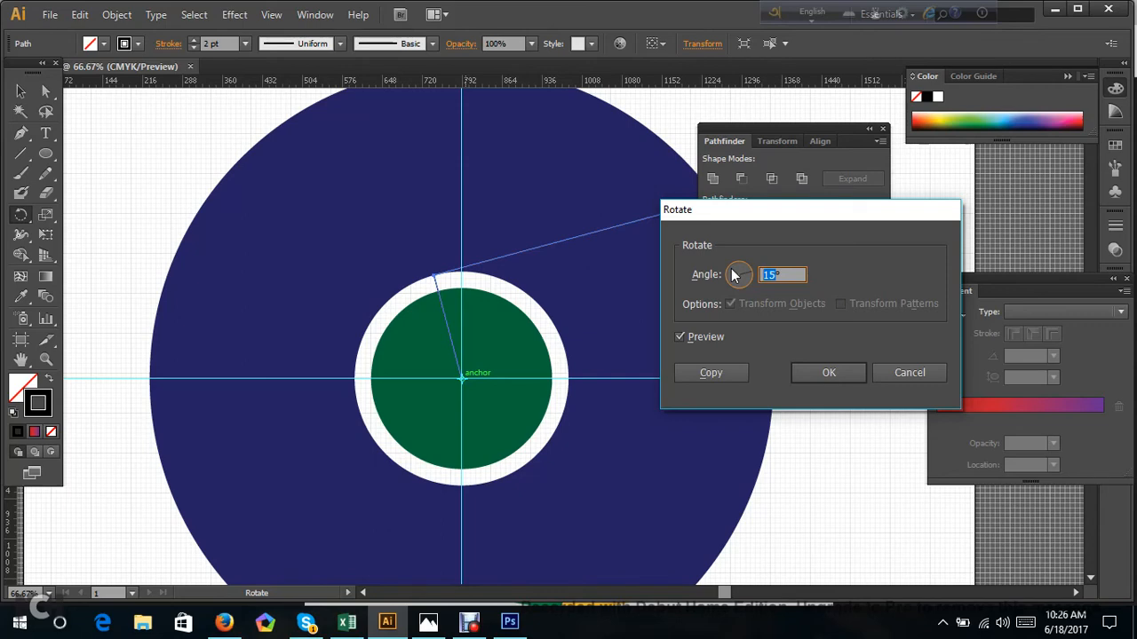
# Rotate a copy of the black path by 120° about the circles' centre and repeat the transform for a third line.
pyautogui.write('120')
pyautogui.click(711, 334)
pyautogui.click(711, 334)
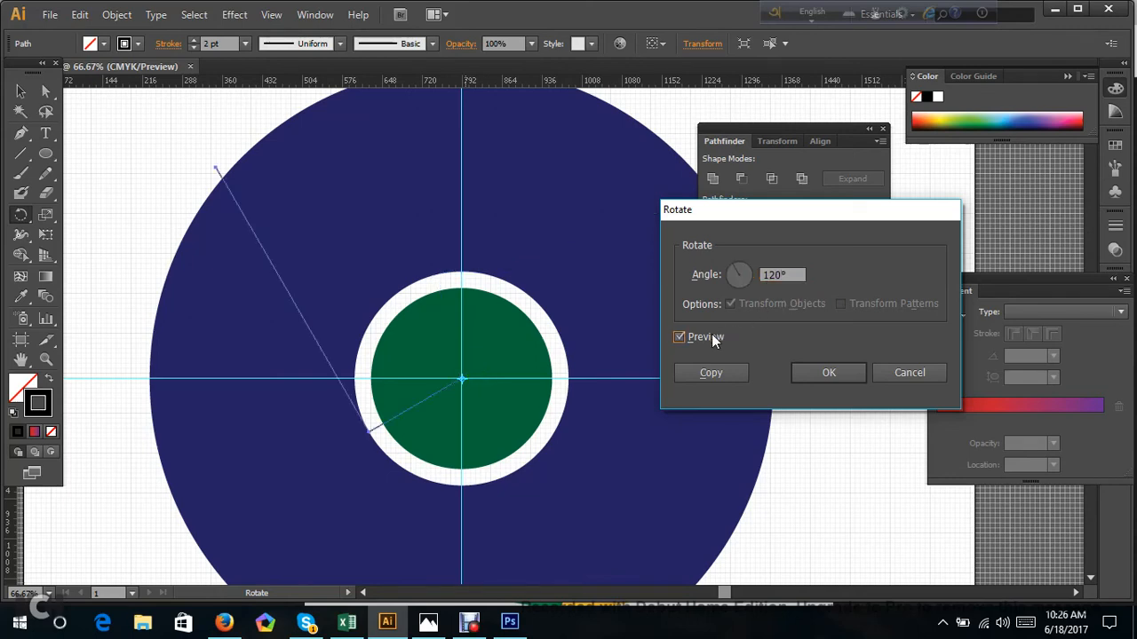
pyautogui.click(724, 378)
pyautogui.hotkey('ctrl', 'd')
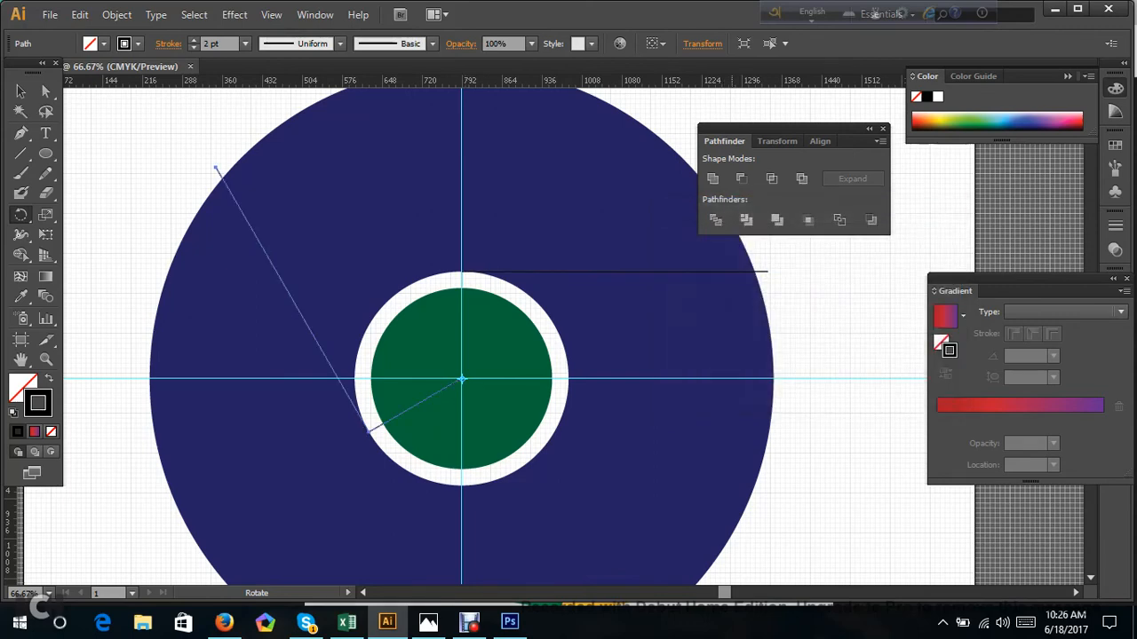
pyautogui.hotkey('ctrl', 'd')
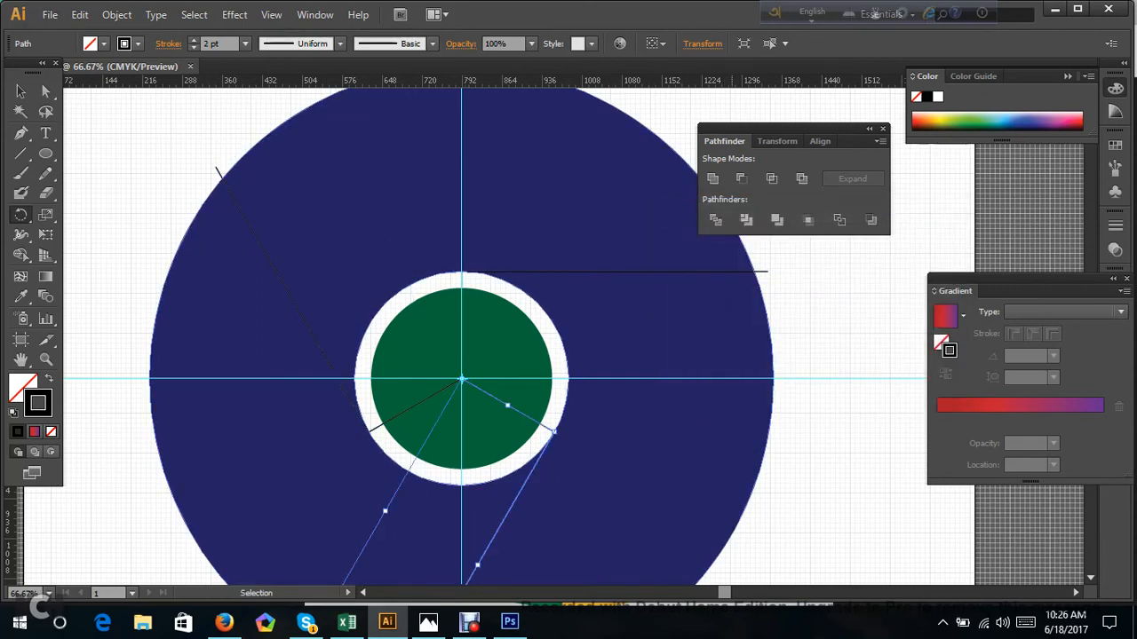
pyautogui.scroll(-1, 729, 378)
pyautogui.scroll(-2, 729, 379)
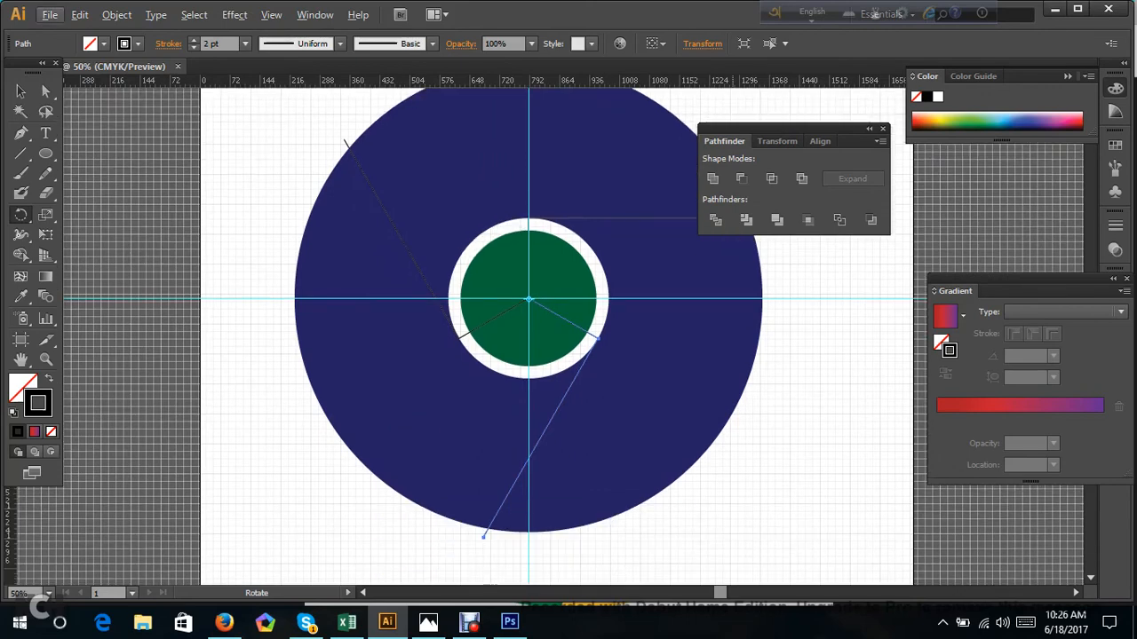
# Unlock the guides and delete the horizontal guide through the circles' centre.
pyautogui.click(47, 91)
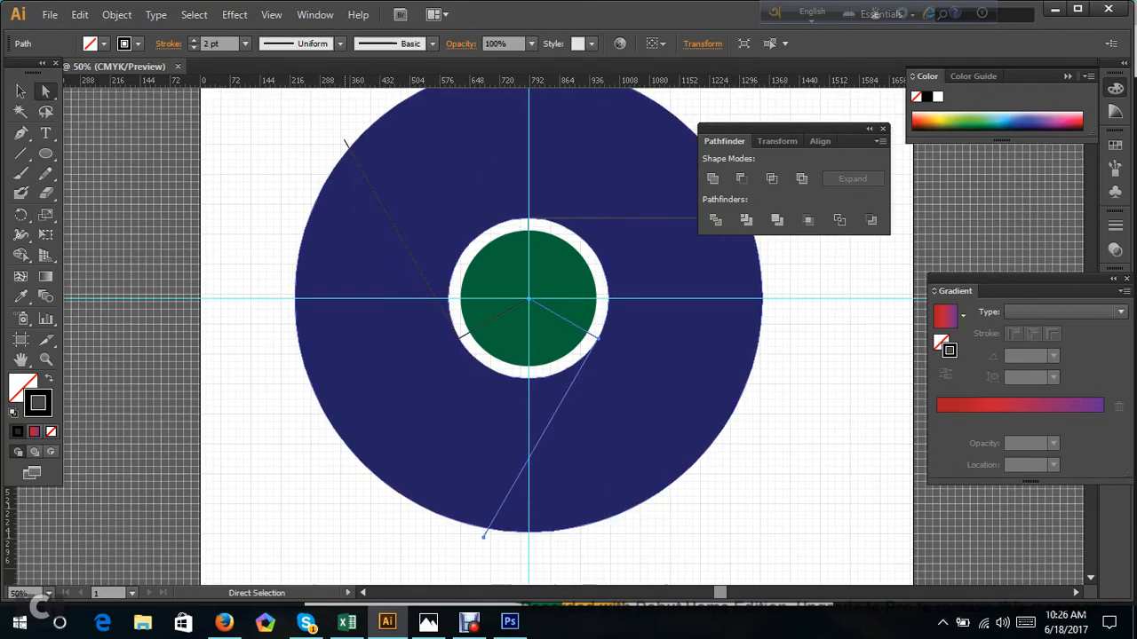
pyautogui.scroll(1, 544, 334)
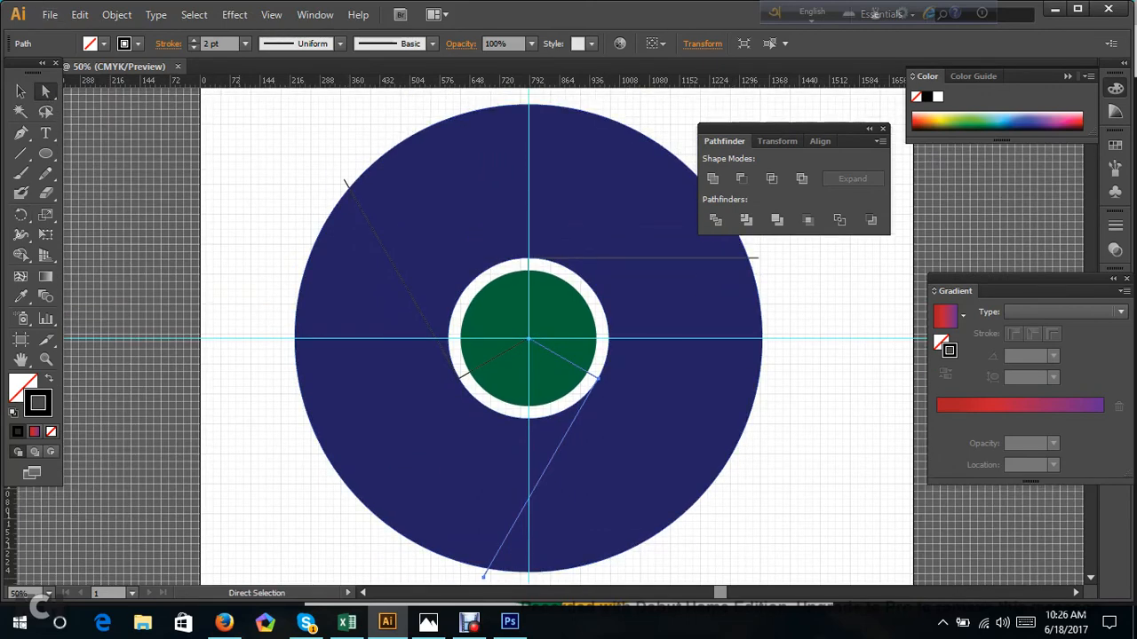
pyautogui.click(241, 336)
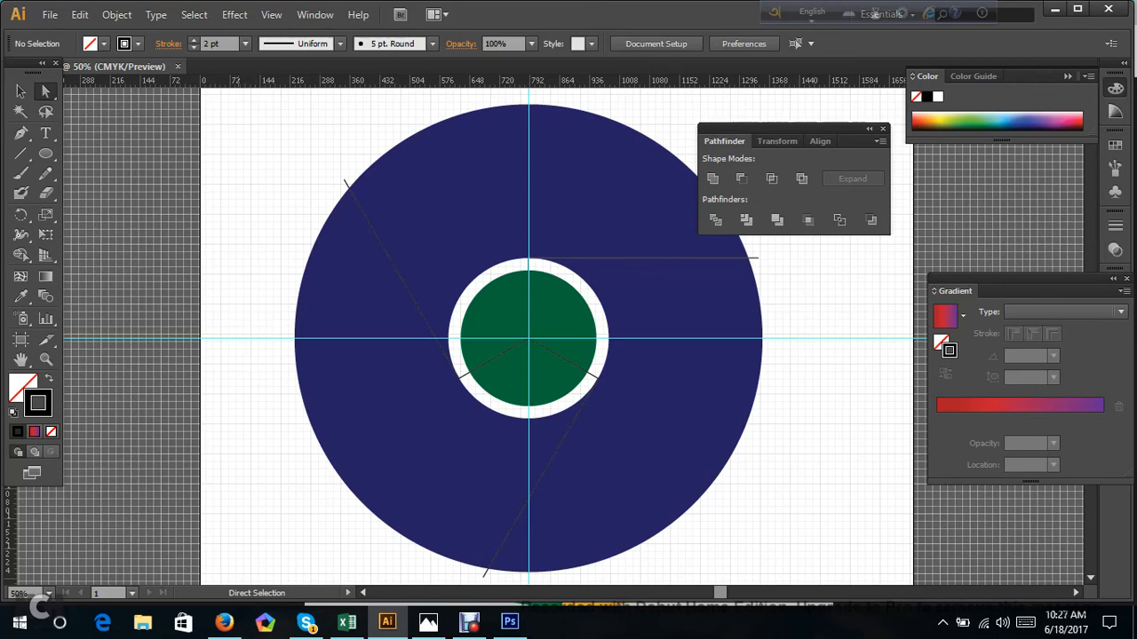
pyautogui.rightClick(231, 336)
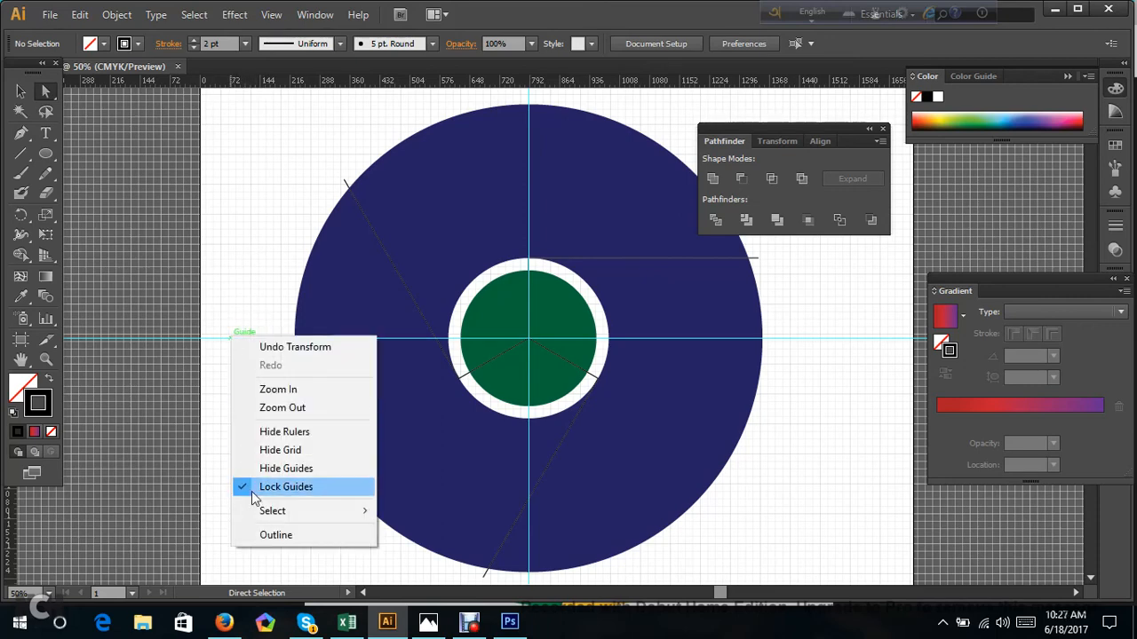
pyautogui.click(279, 489)
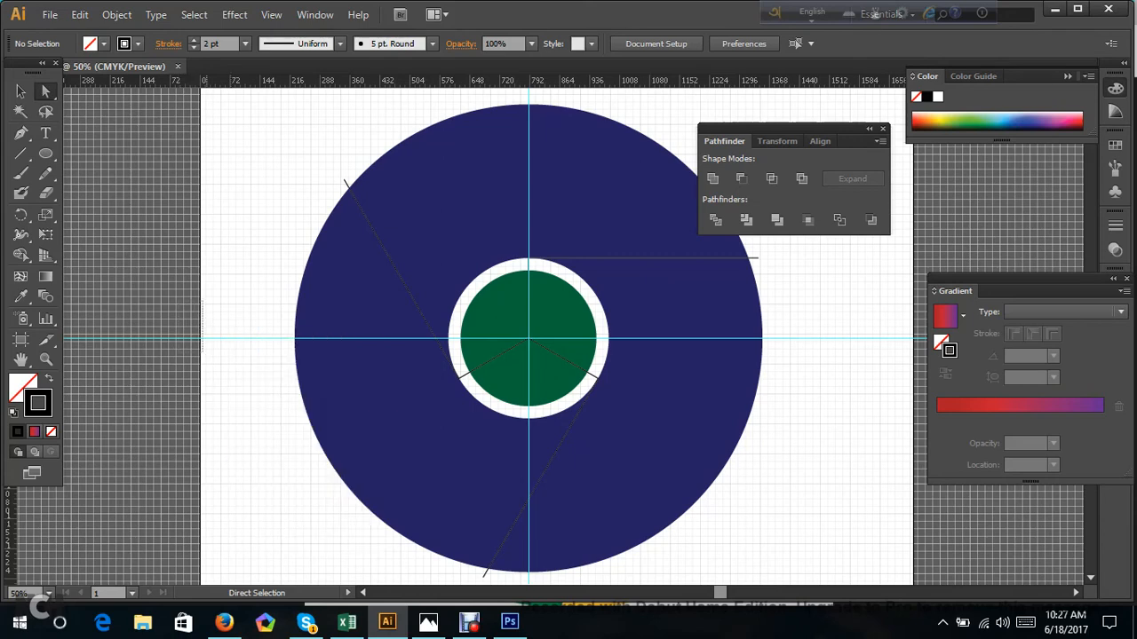
pyautogui.moveTo(230, 308); pyautogui.dragTo(224, 338)
pyautogui.rightClick(207, 338)
pyautogui.click(260, 489)
pyautogui.moveTo(227, 263); pyautogui.dragTo(227, 367)
pyautogui.press('Delete')
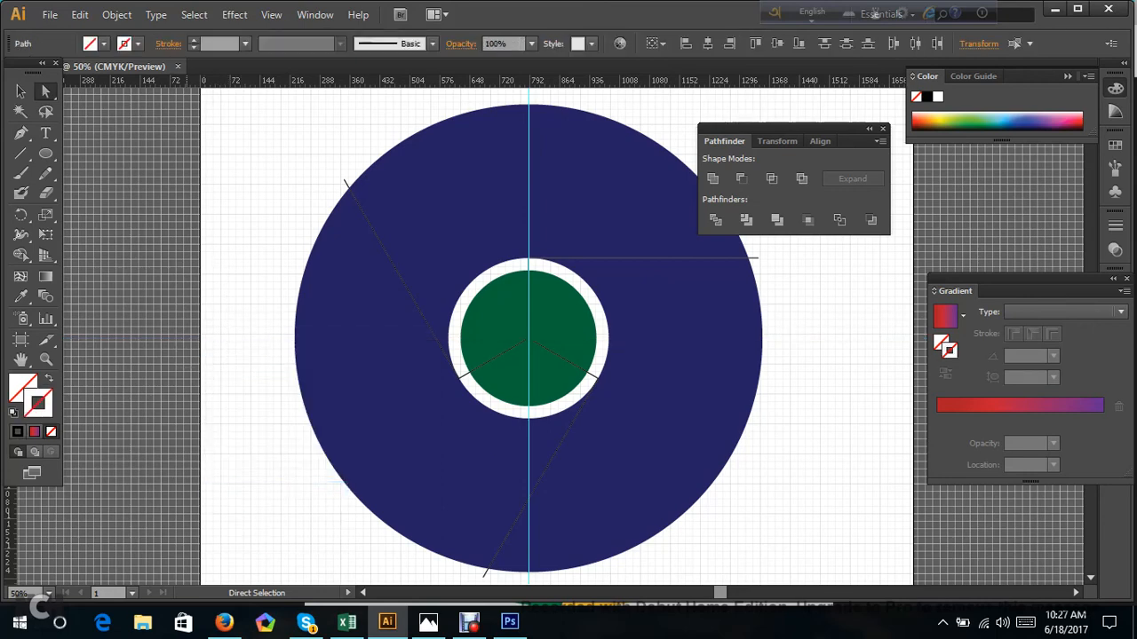
# Delete the vertical guide through the circles' centre.
pyautogui.scroll(3, 569, 338)
pyautogui.scroll(1, 528, 204)
pyautogui.click(528, 205)
pyautogui.press('Delete')
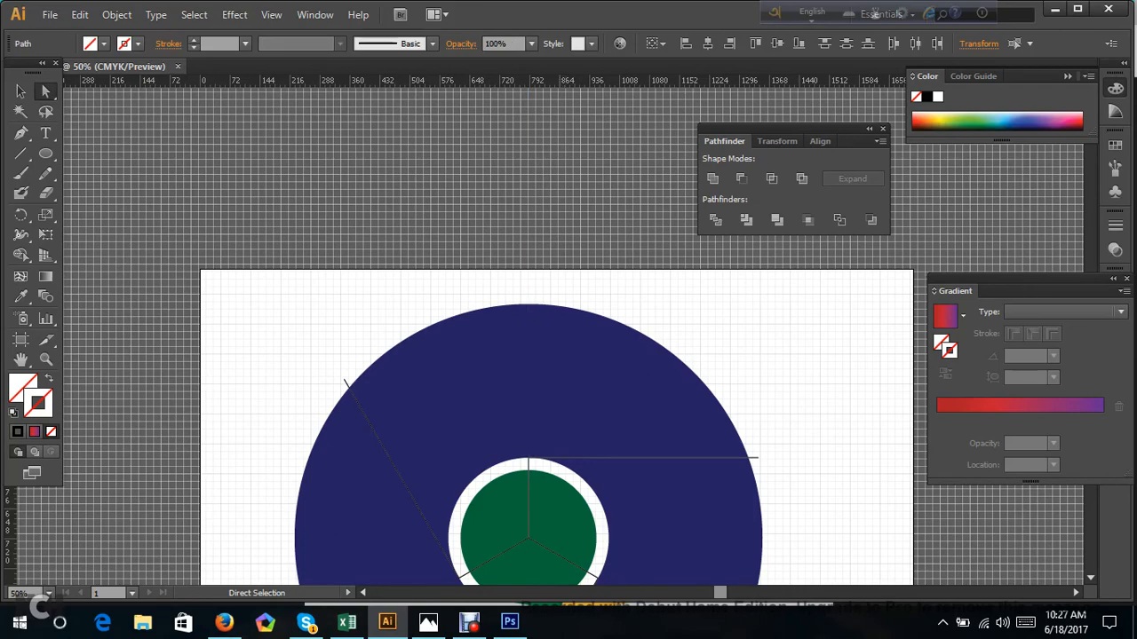
# Select the circles together with the three lines, split them with Pathfinder Divide, ungroup the pieces and deselect them.
pyautogui.scroll(-5, 529, 204)
pyautogui.moveTo(265, 89); pyautogui.dragTo(824, 460)
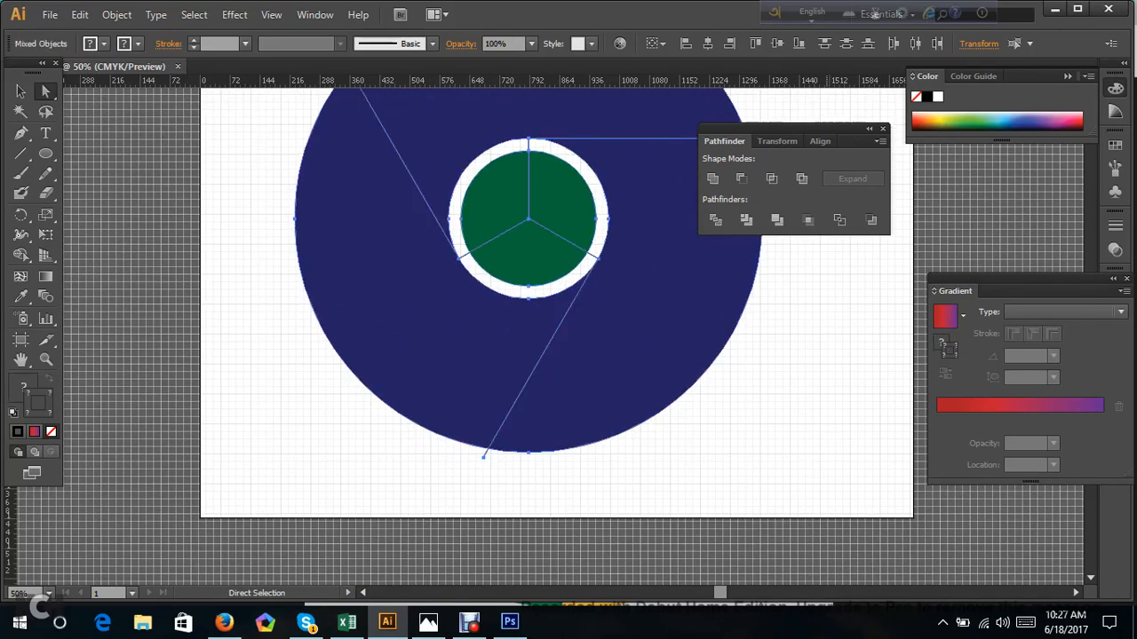
pyautogui.scroll(3, 825, 460)
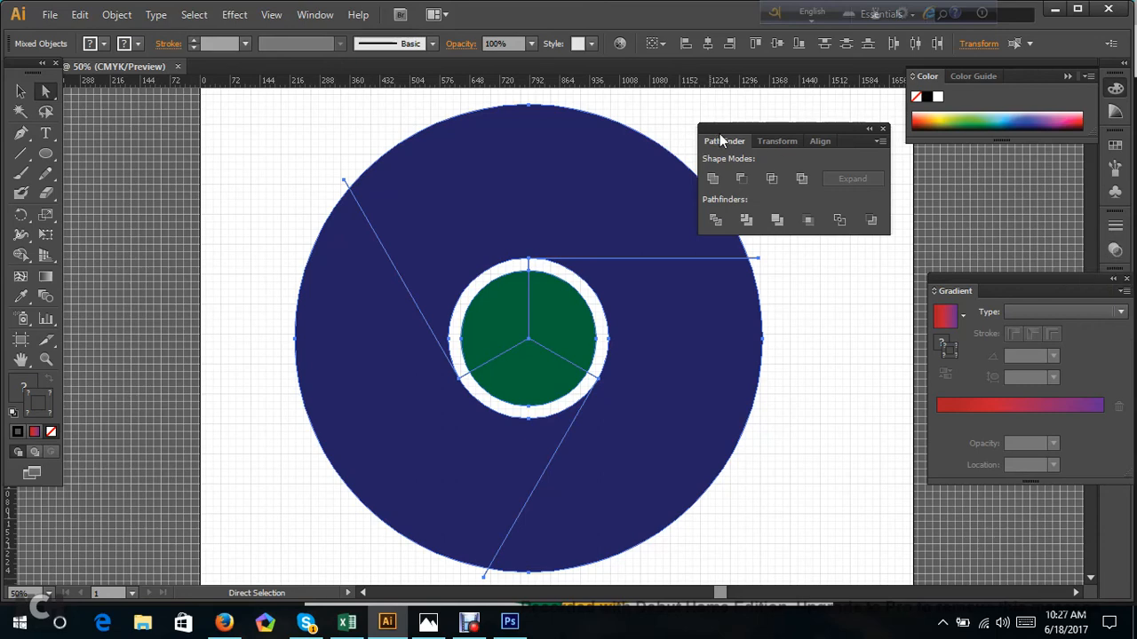
pyautogui.click(717, 222)
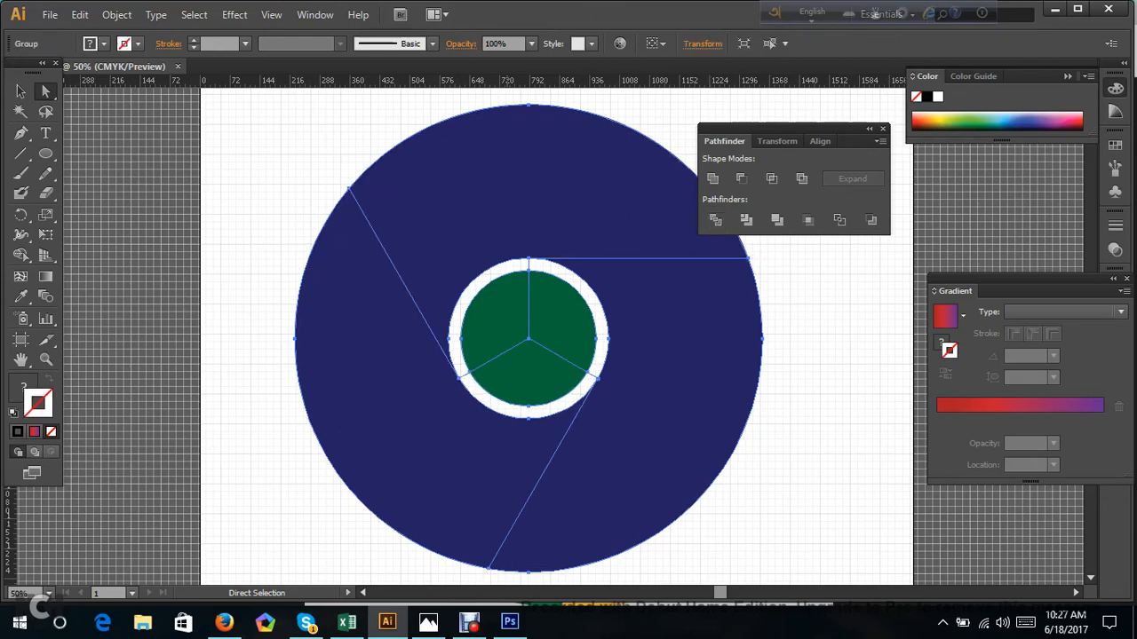
pyautogui.rightClick(507, 228)
pyautogui.click(557, 329)
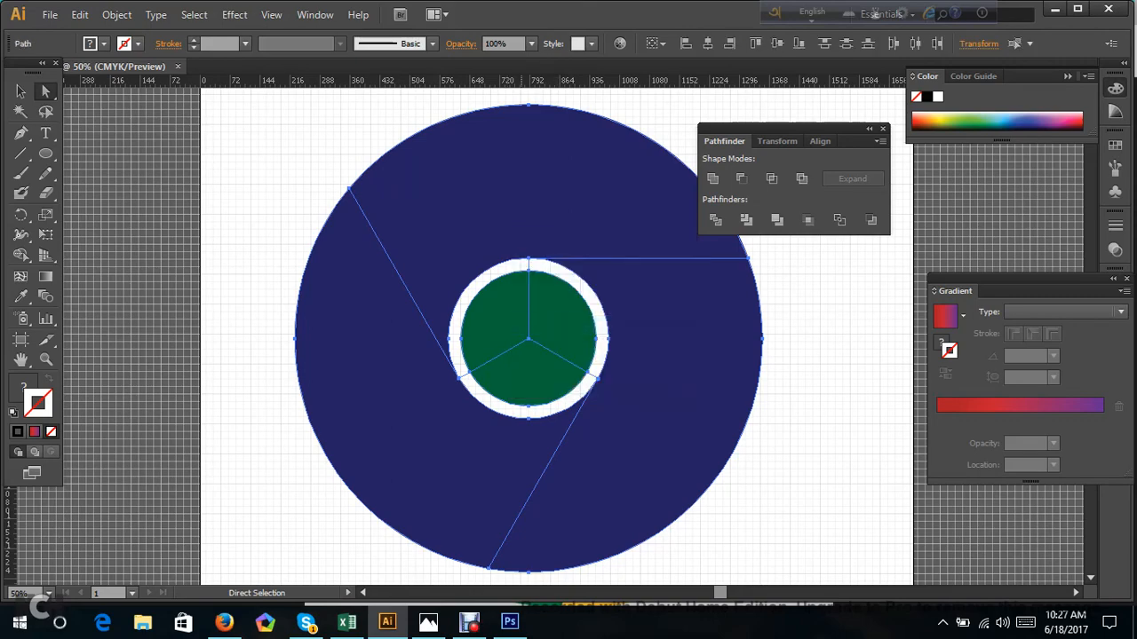
pyautogui.click(305, 184)
# Move the three ring segments and the lower green wedge apart to check the cuts, undo the moves and deselect.
pyautogui.moveTo(497, 267); pyautogui.dragTo(457, 218)
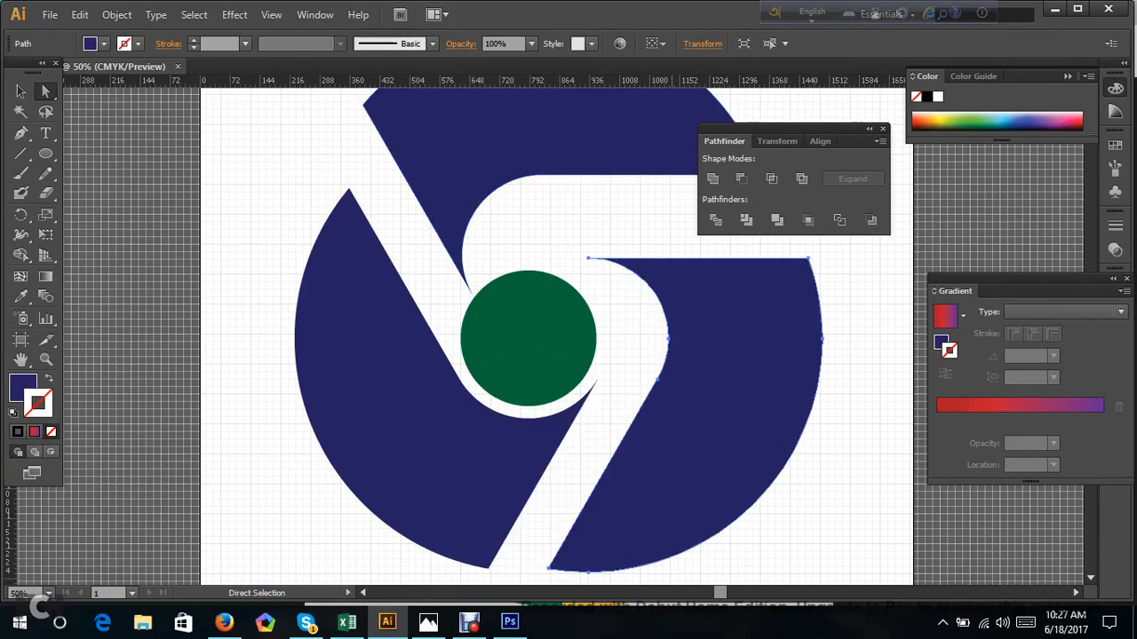
pyautogui.scroll(-2, 556, 338)
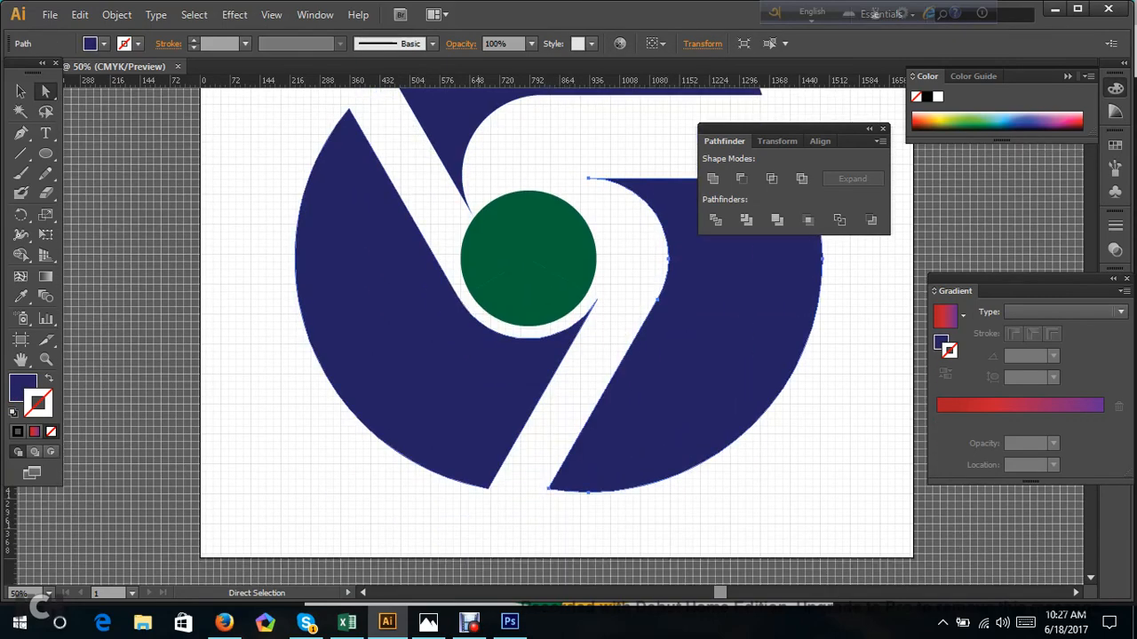
pyautogui.moveTo(495, 456); pyautogui.dragTo(385, 456)
pyautogui.moveTo(483, 291); pyautogui.dragTo(489, 327)
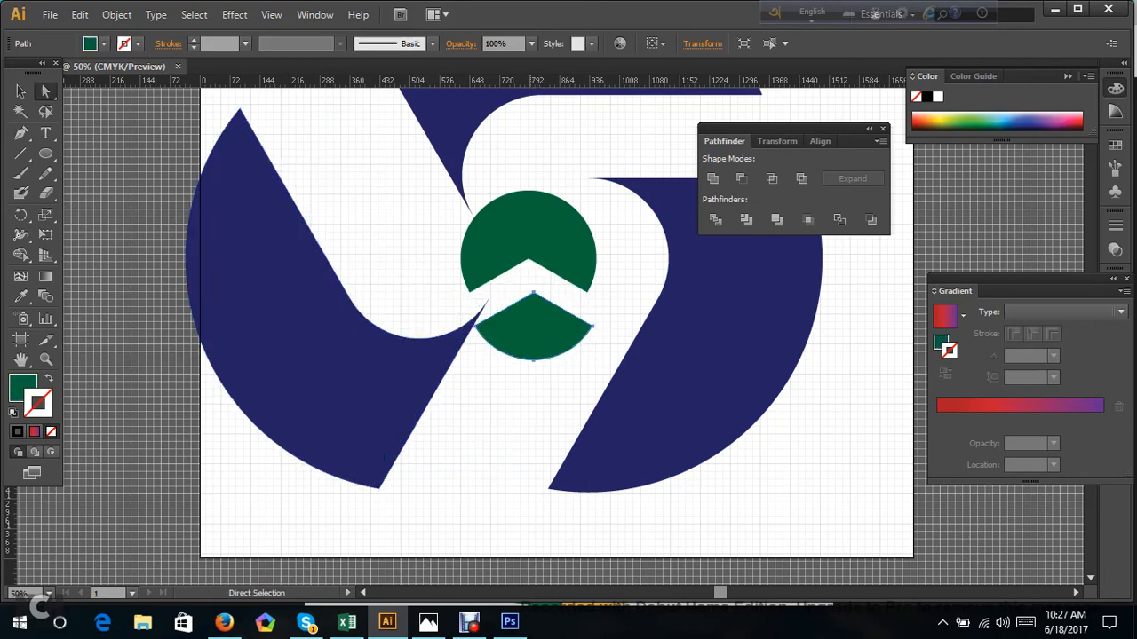
pyautogui.hotkey('ctrl', 'z')
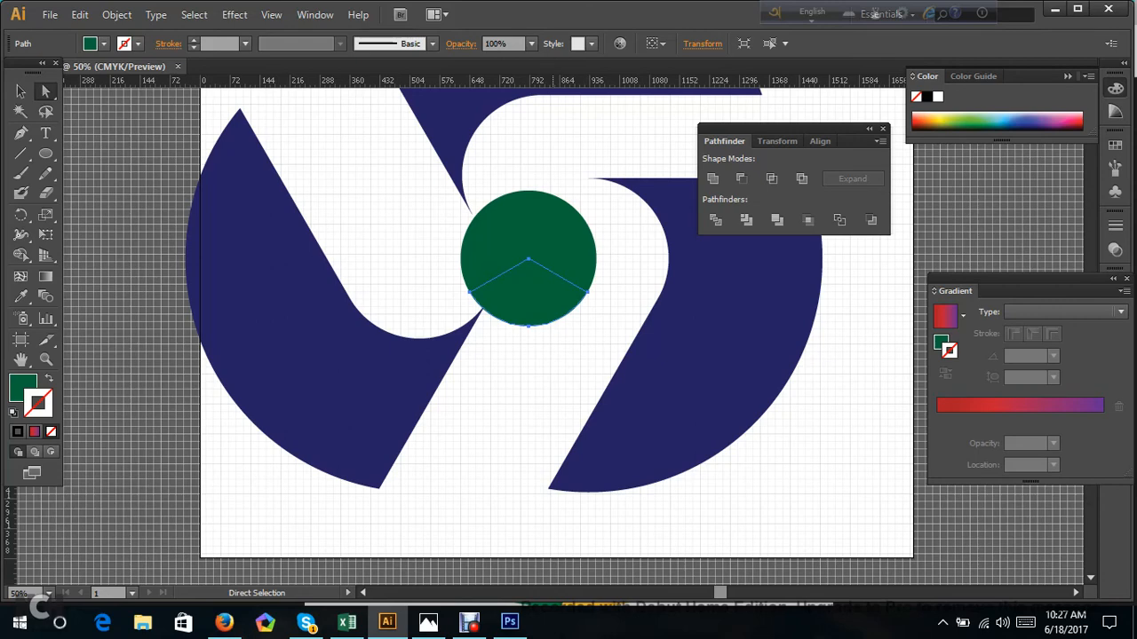
pyautogui.hotkey('ctrl', 'z')
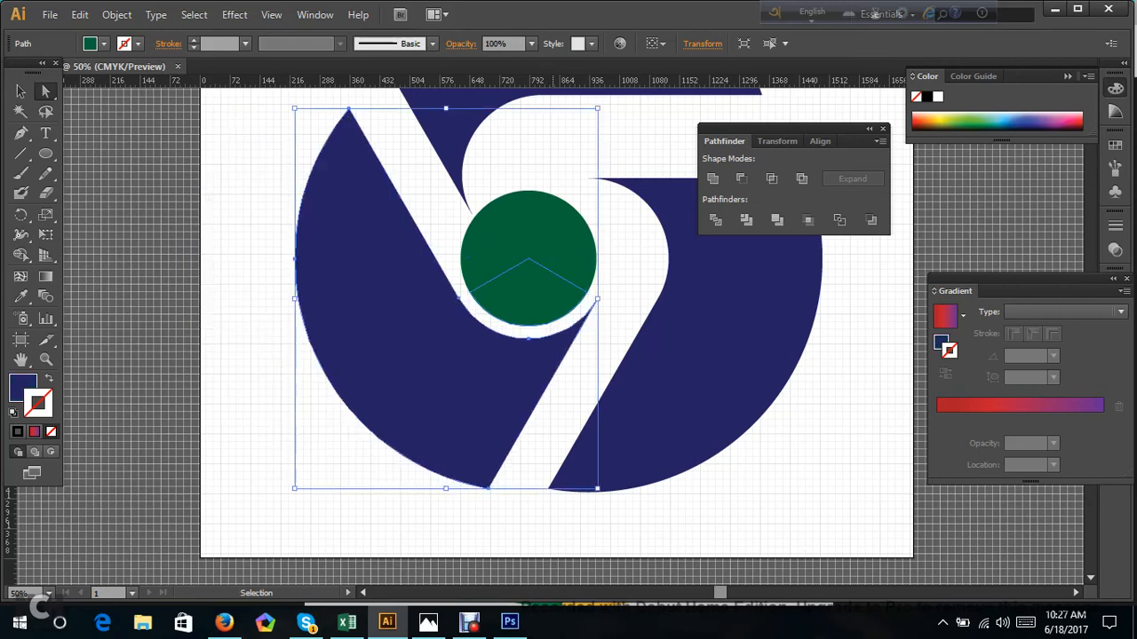
pyautogui.hotkey('ctrl', 'z')
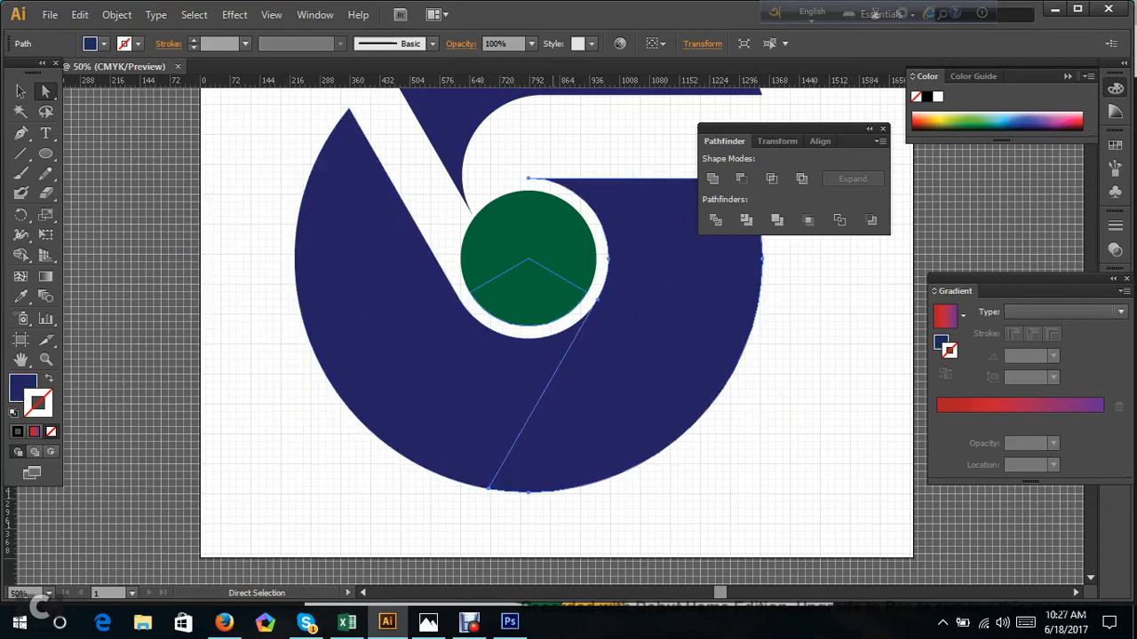
pyautogui.hotkey('ctrl', 'z')
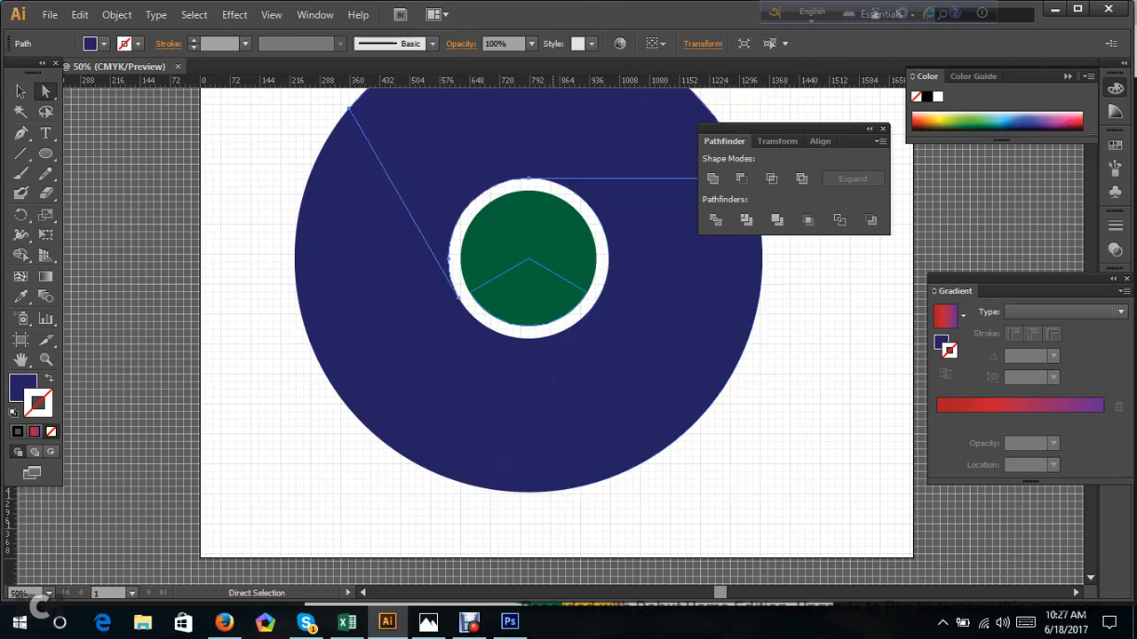
pyautogui.scroll(2, 604, 335)
pyautogui.click(857, 355)
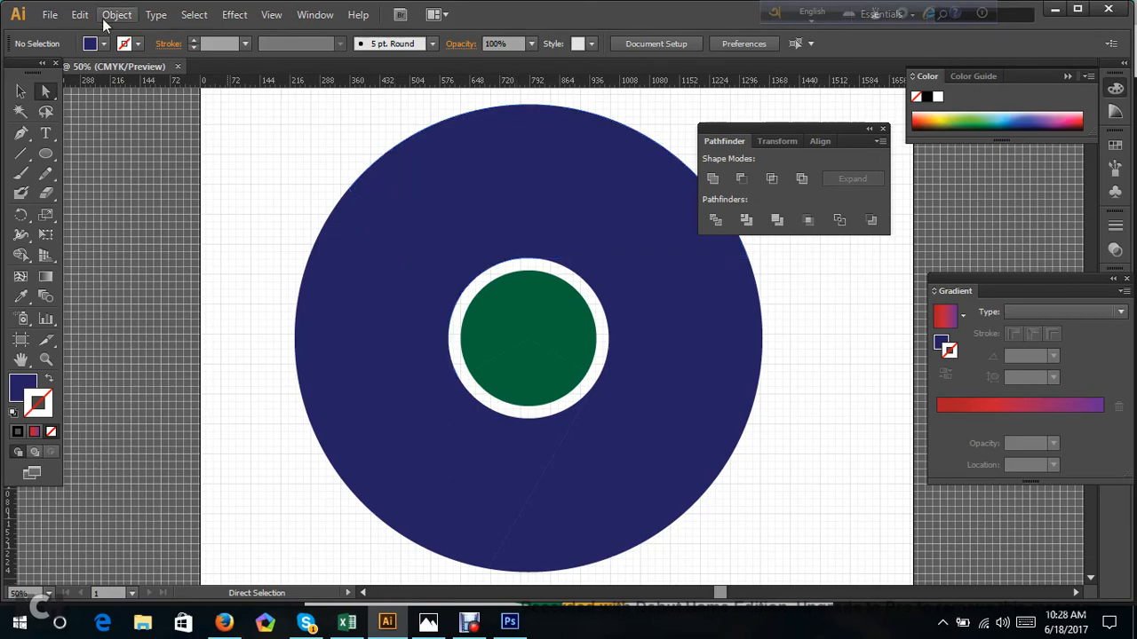
# Place the Google_Chrome_for_Android_Icon_2016 image from the Desktop as a linked reference.
pyautogui.click(49, 14)
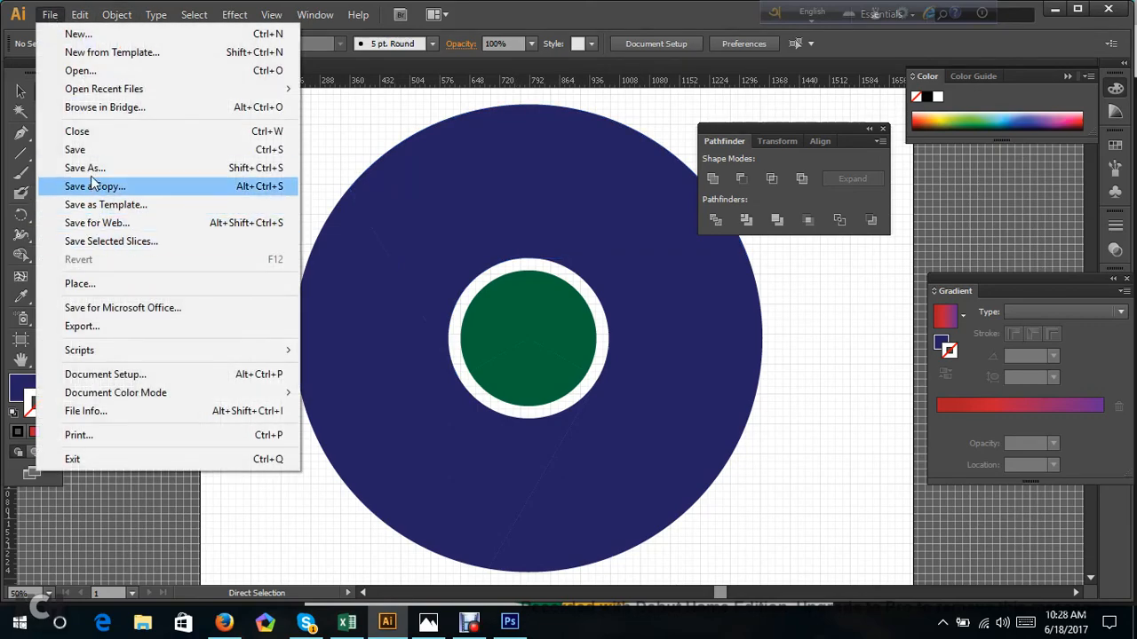
pyautogui.click(97, 279)
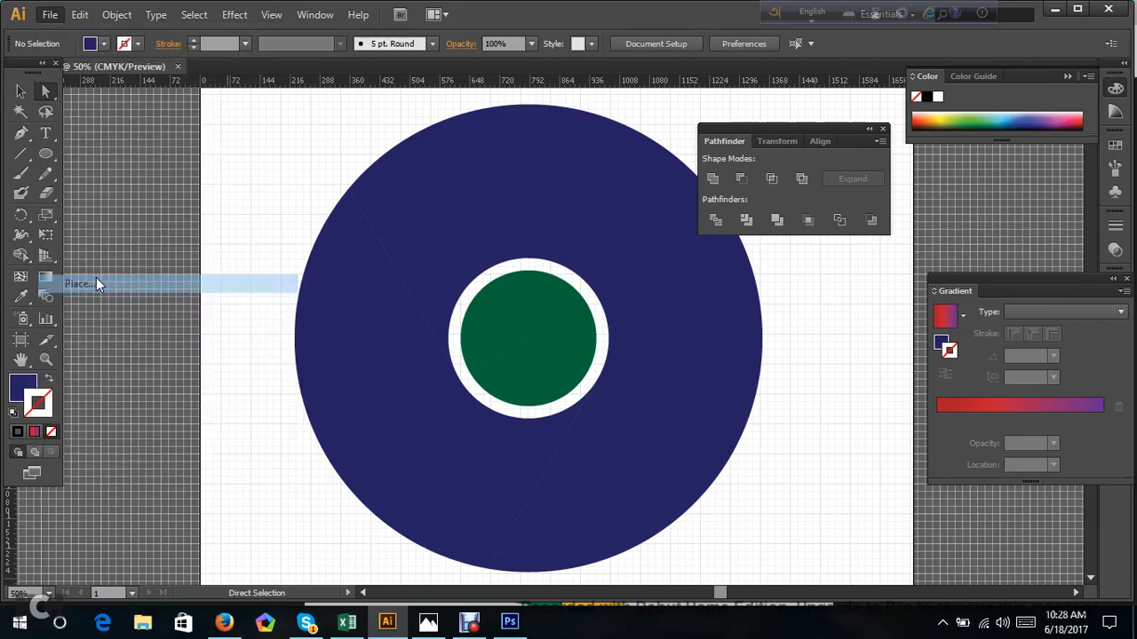
pyautogui.scroll(-5, 264, 231)
pyautogui.scroll(-1, 262, 230)
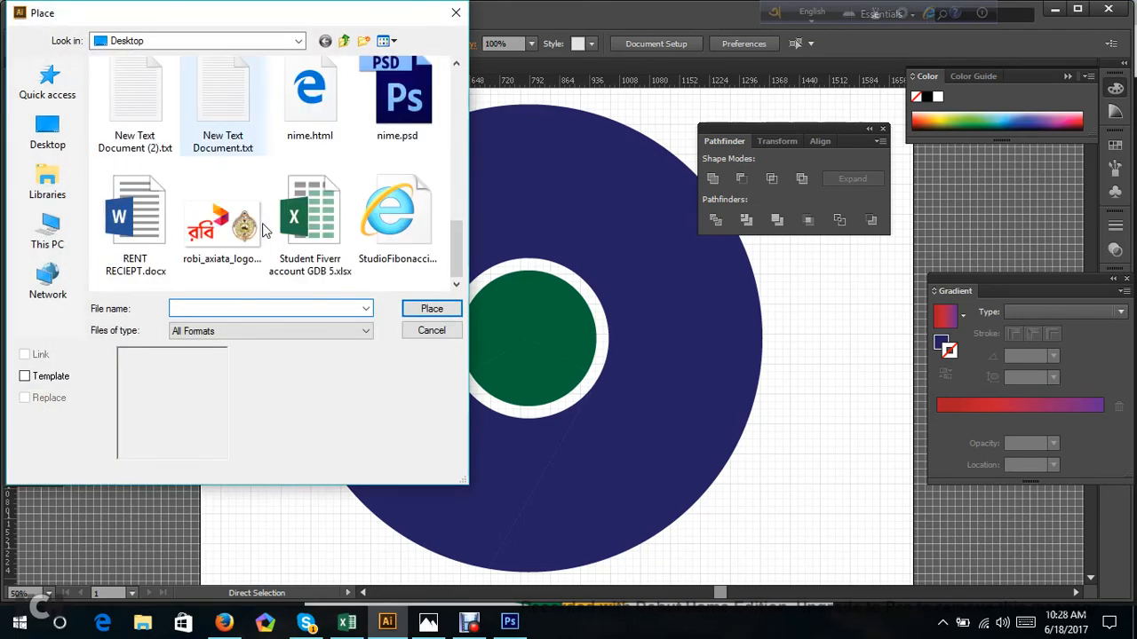
pyautogui.scroll(2, 262, 231)
pyautogui.click(222, 97)
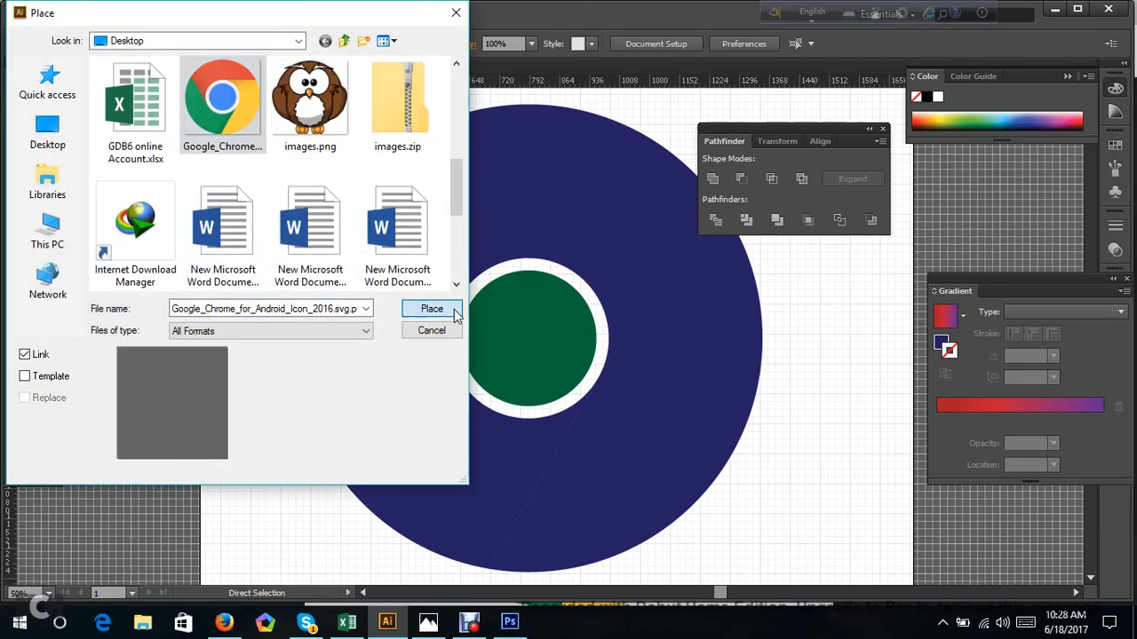
pyautogui.click(453, 309)
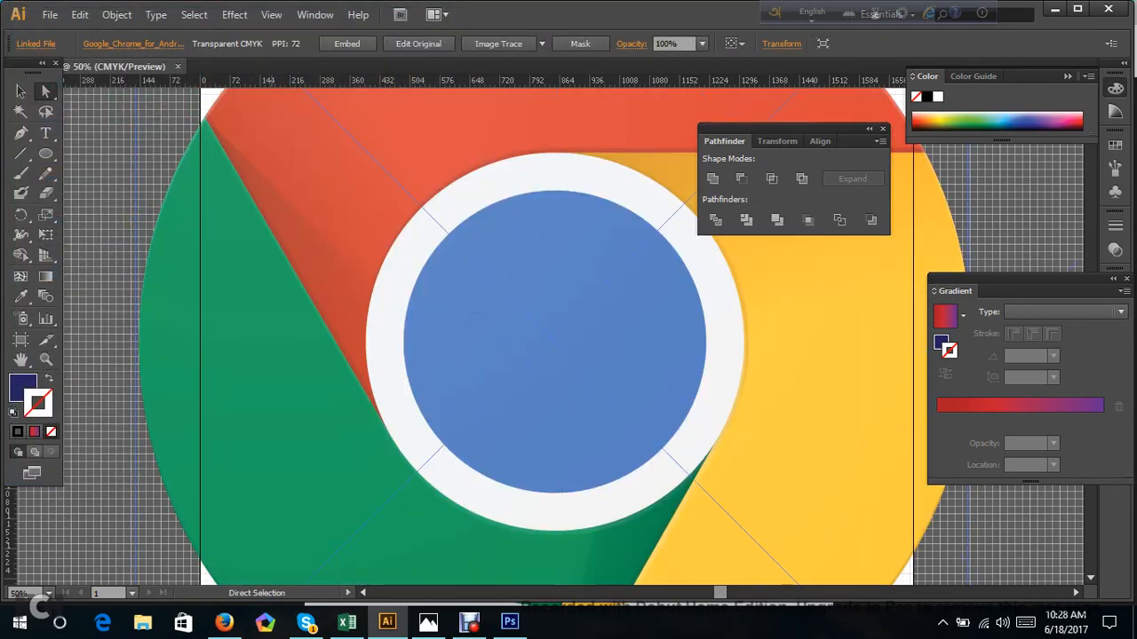
# Move the placed Chrome logo to the right of the divided circles so the ring is uncovered.
pyautogui.scroll(-2, 555, 337)
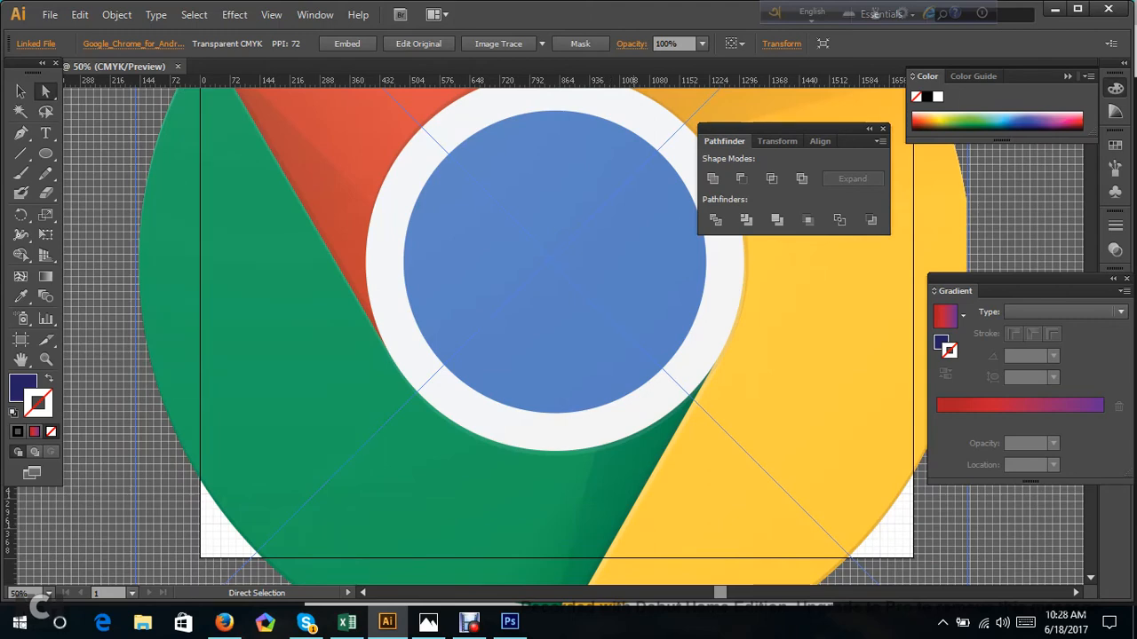
pyautogui.scroll(-4, 555, 337)
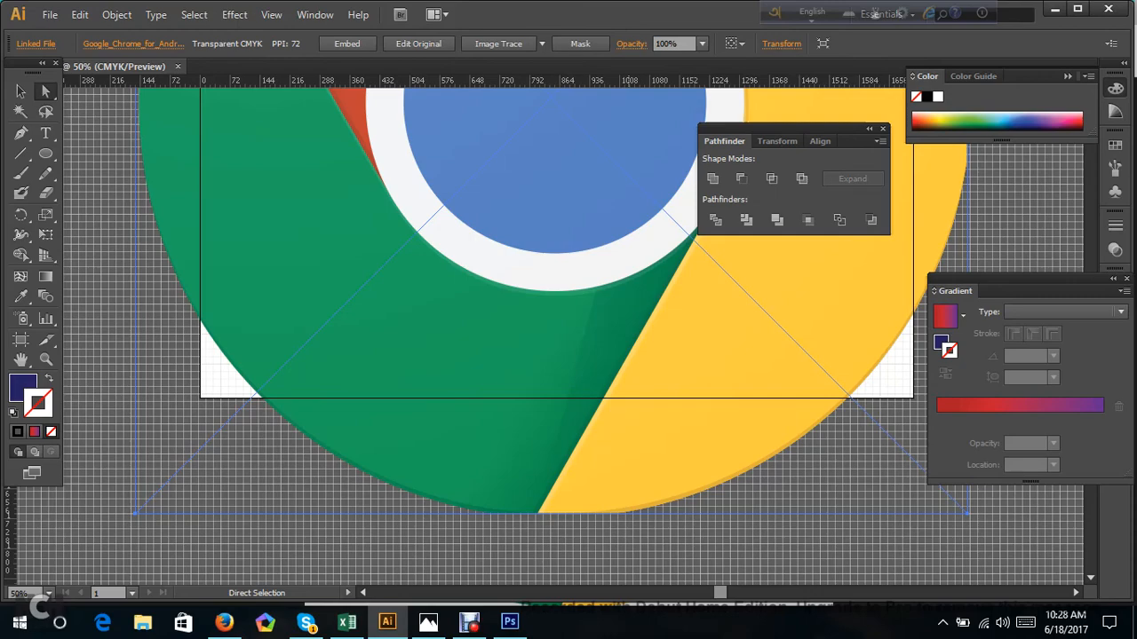
pyautogui.scroll(3, 555, 337)
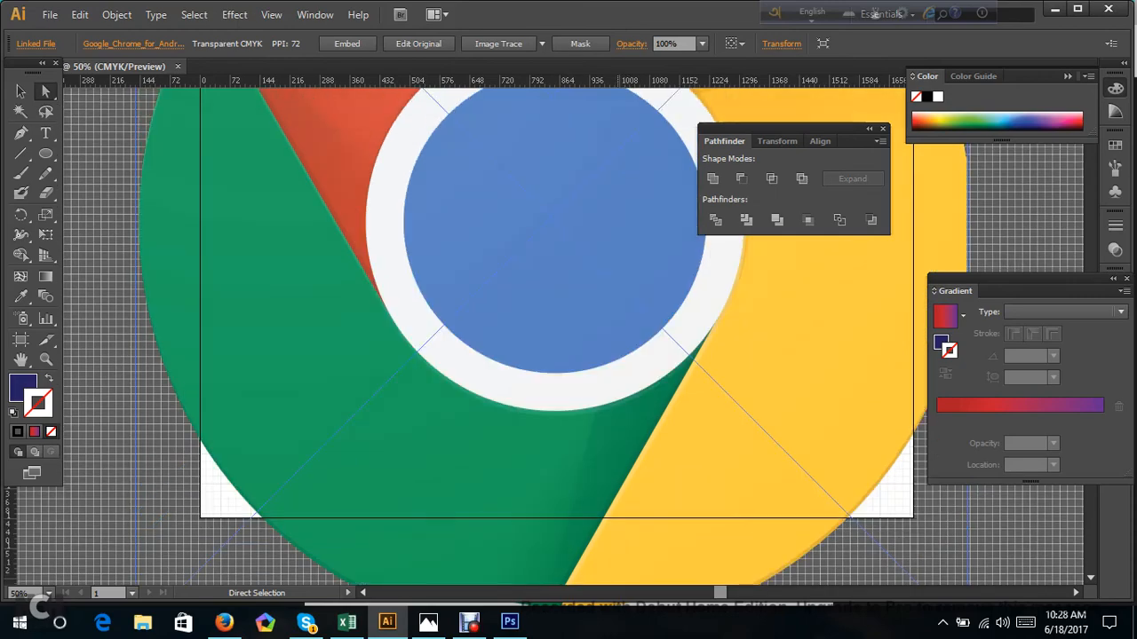
pyautogui.scroll(-1, 619, 485)
pyautogui.moveTo(586, 300); pyautogui.dragTo(895, 311)
pyautogui.moveTo(781, 311); pyautogui.dragTo(813, 321)
pyautogui.scroll(3, 813, 322)
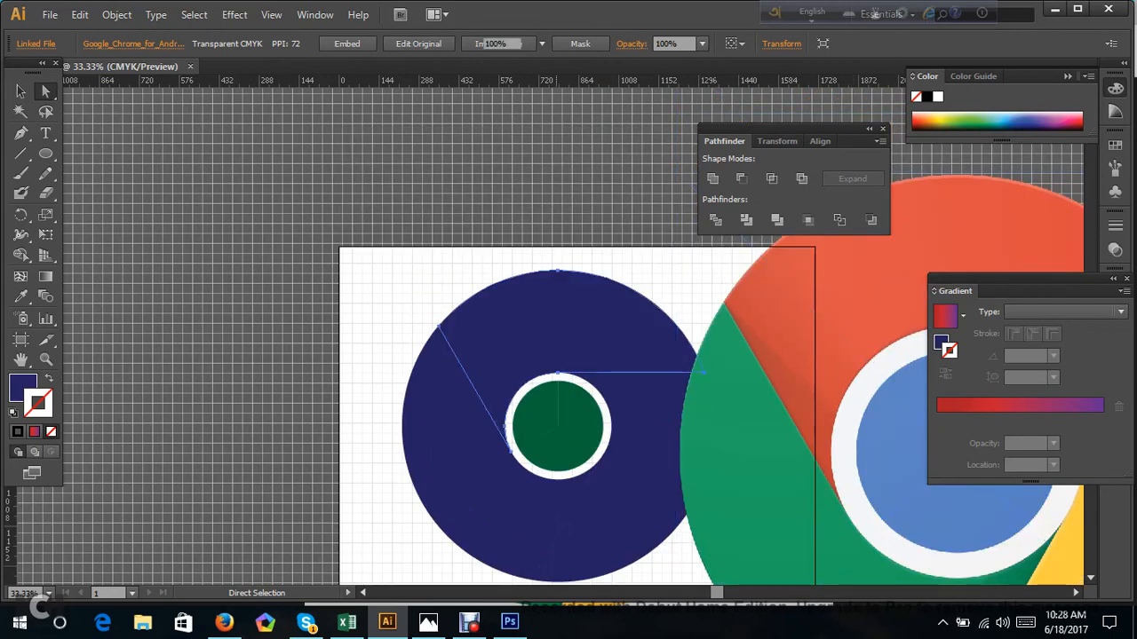
# Fill the ring's upper segment with the red sampled from the reference Chrome logo using the Eyedropper.
pyautogui.click(18, 92)
pyautogui.click(336, 274)
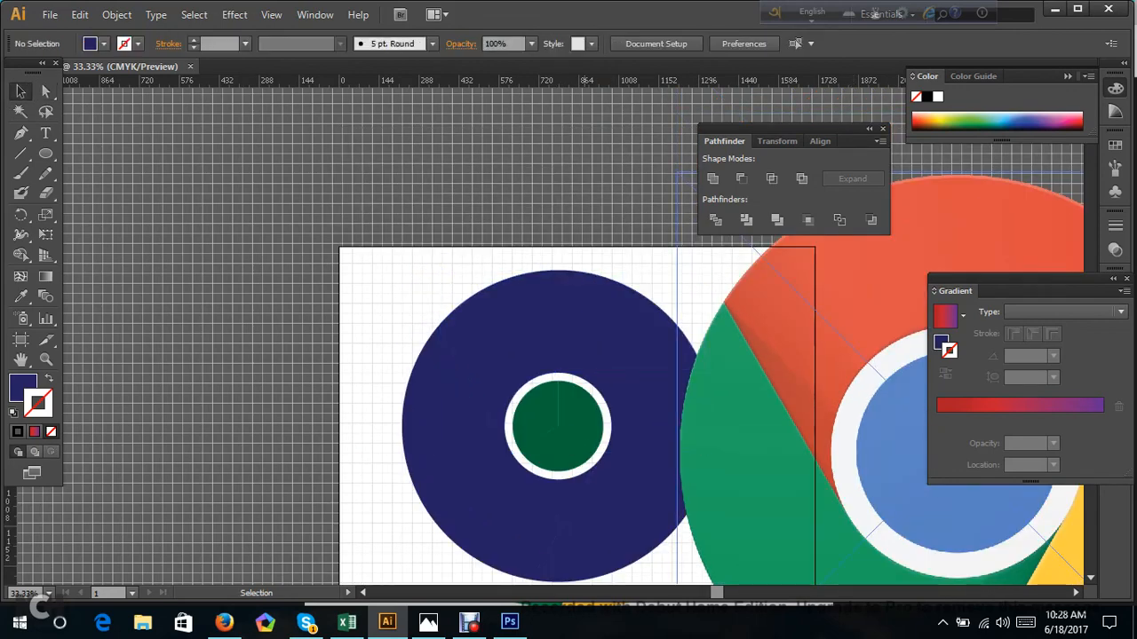
pyautogui.click(545, 362)
pyautogui.click(24, 299)
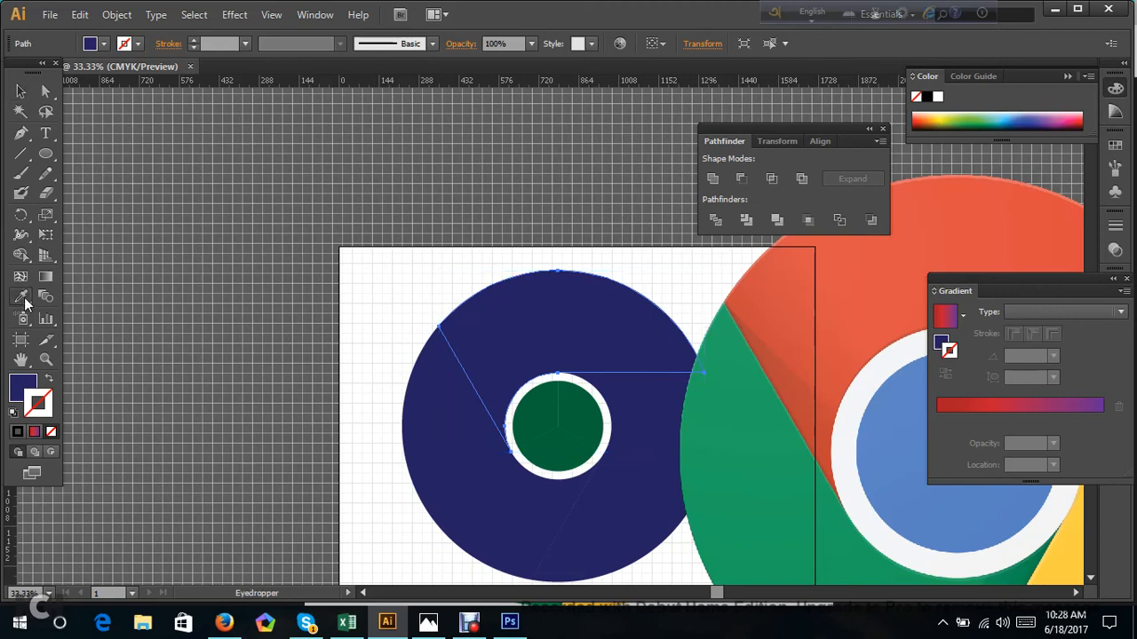
pyautogui.click(763, 293)
pyautogui.scroll(-4, 764, 293)
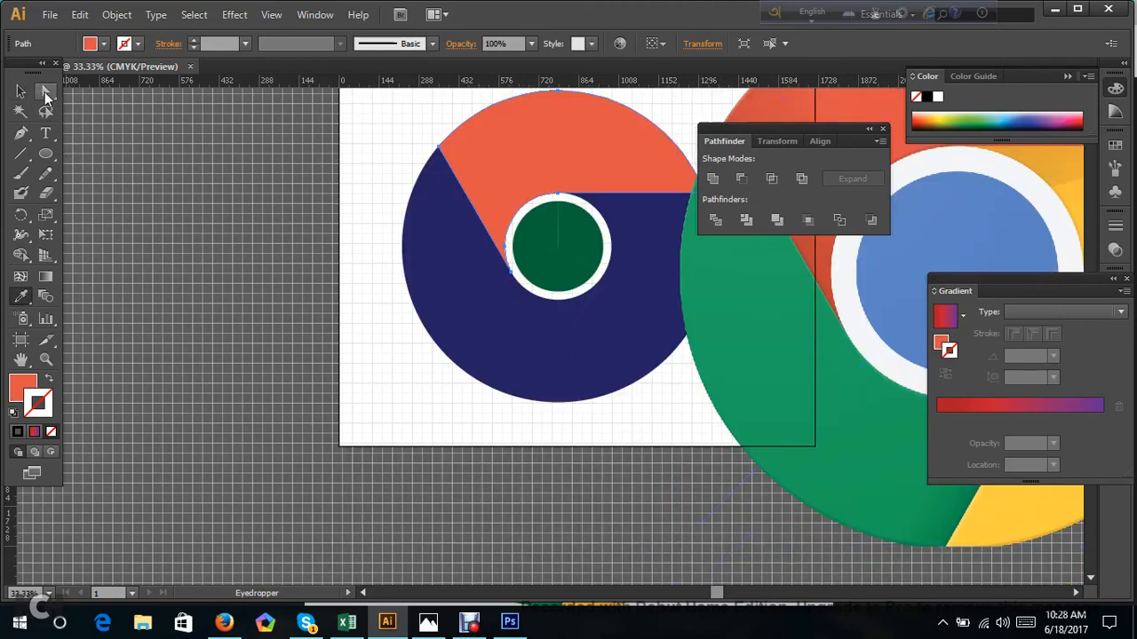
# Fill the ring's lower-right segment with the yellow sampled from the reference Chrome logo using the Eyedropper.
pyautogui.click(19, 92)
pyautogui.click(604, 346)
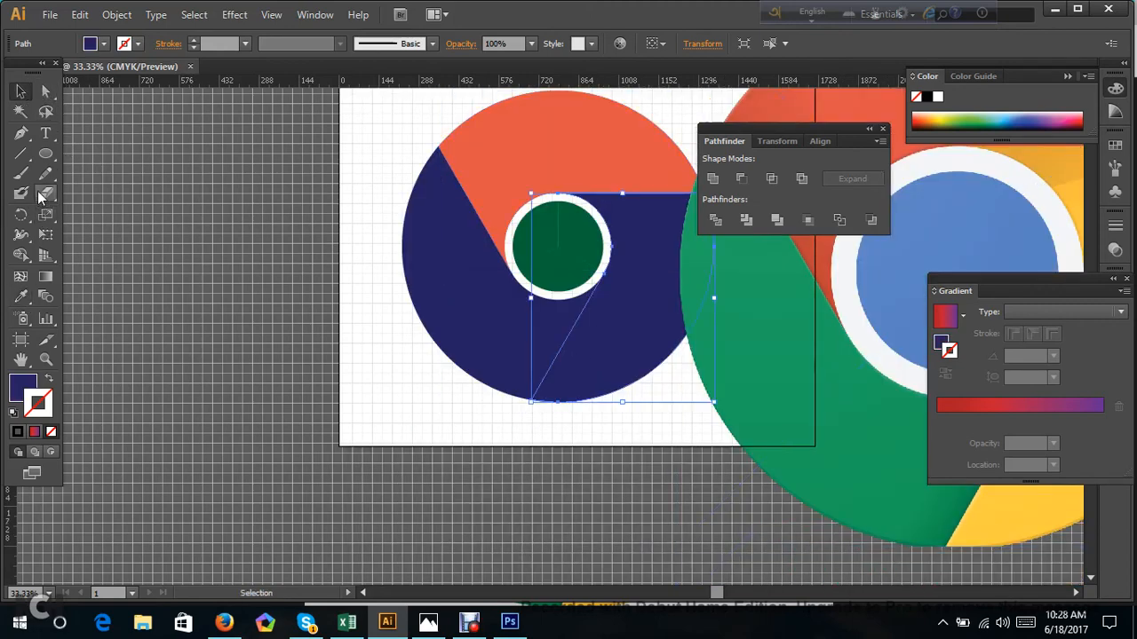
pyautogui.click(21, 297)
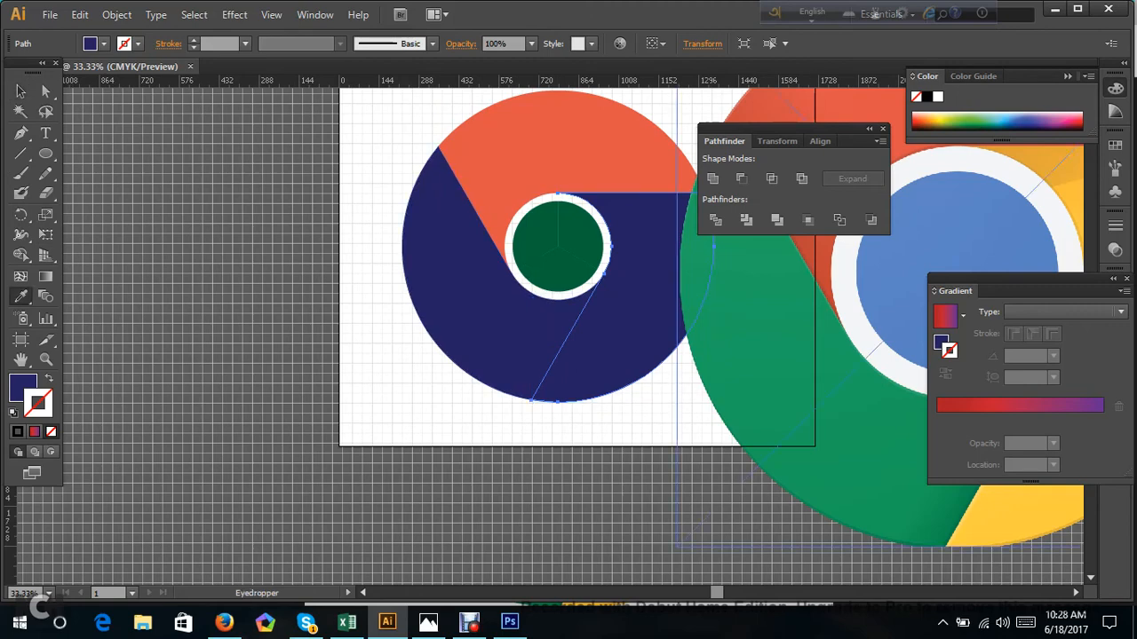
pyautogui.click(990, 515)
pyautogui.click(48, 94)
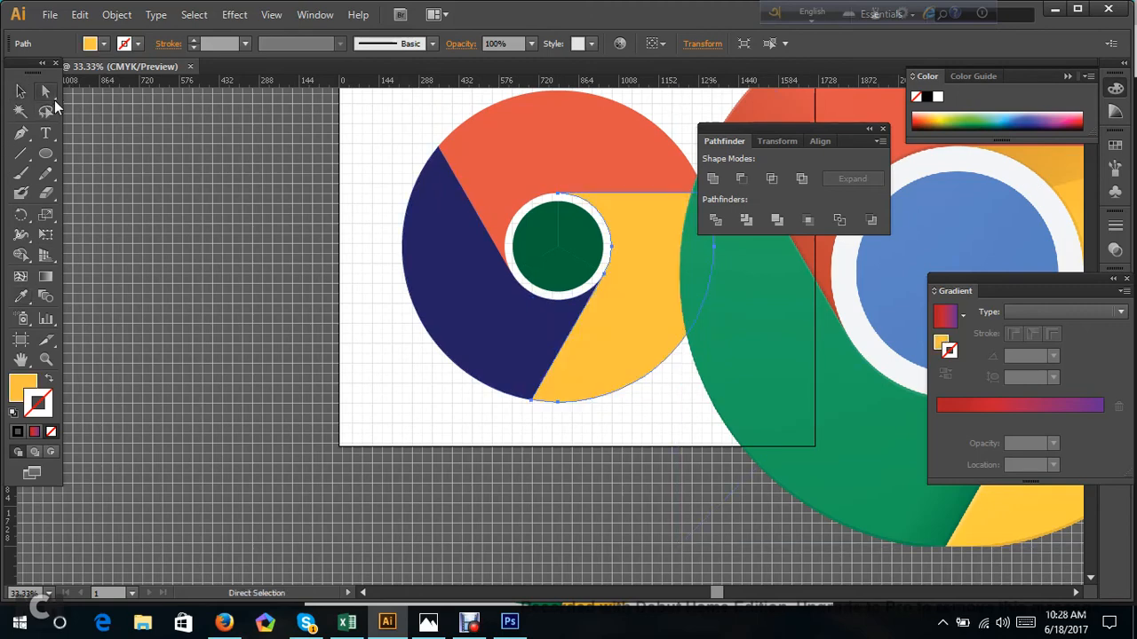
# Fill the ring's remaining dark blue segment with the green sampled from the reference Chrome logo, and deselect.
pyautogui.click(20, 91)
pyautogui.click(448, 284)
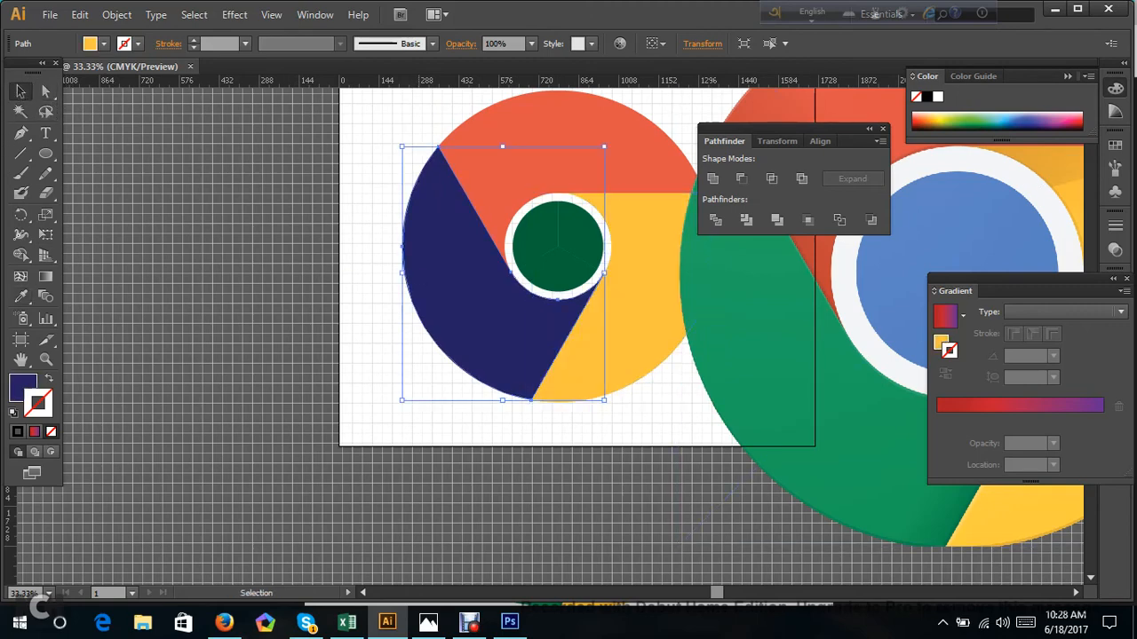
pyautogui.click(21, 297)
pyautogui.click(752, 328)
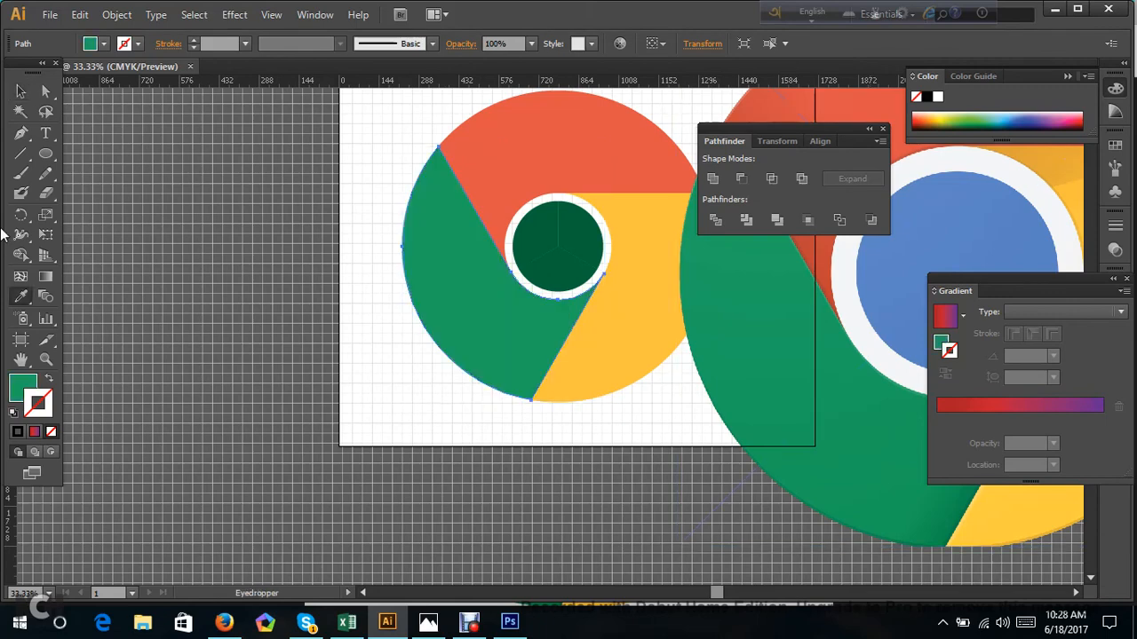
pyautogui.click(46, 91)
pyautogui.click(196, 187)
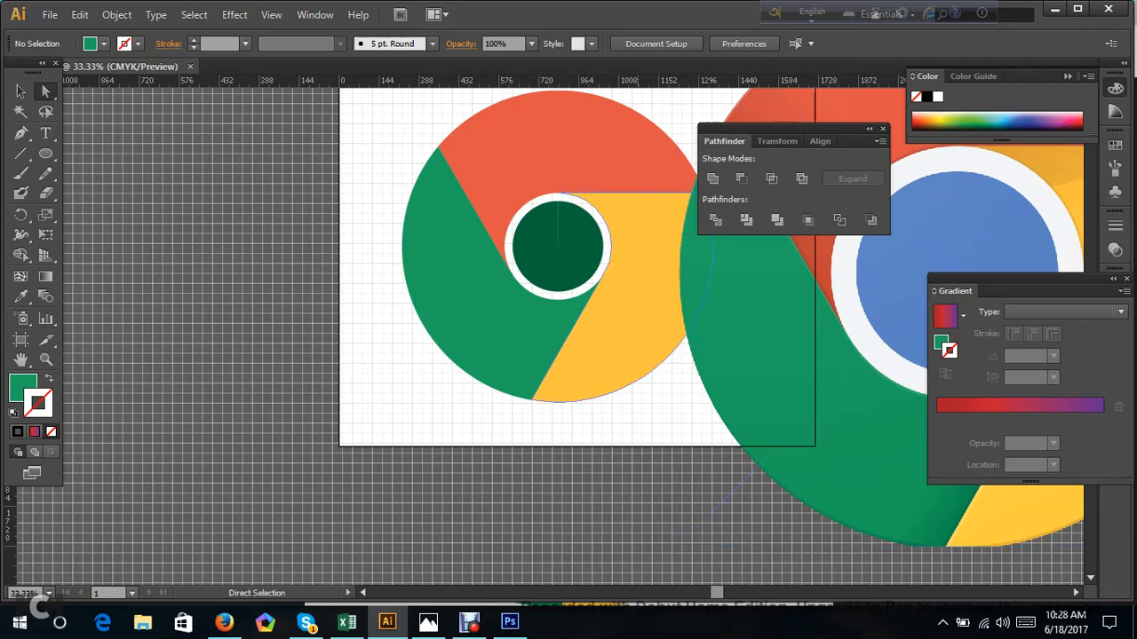
# Unite the three dark green wedges of the inner circle into one shape with Pathfinder and deselect.
pyautogui.click(528, 229)
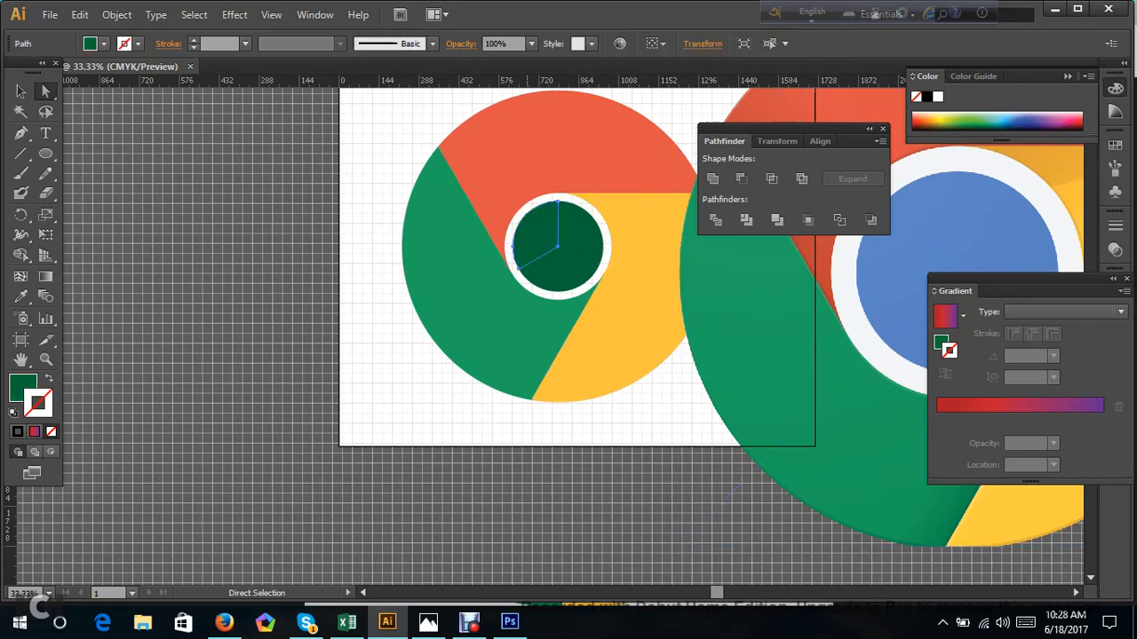
pyautogui.press('v')
pyautogui.click(535, 232)
pyautogui.keyDown('shift'); pyautogui.click(579, 234); pyautogui.keyUp('shift')
pyautogui.keyDown('shift'); pyautogui.click(565, 272); pyautogui.keyUp('shift')
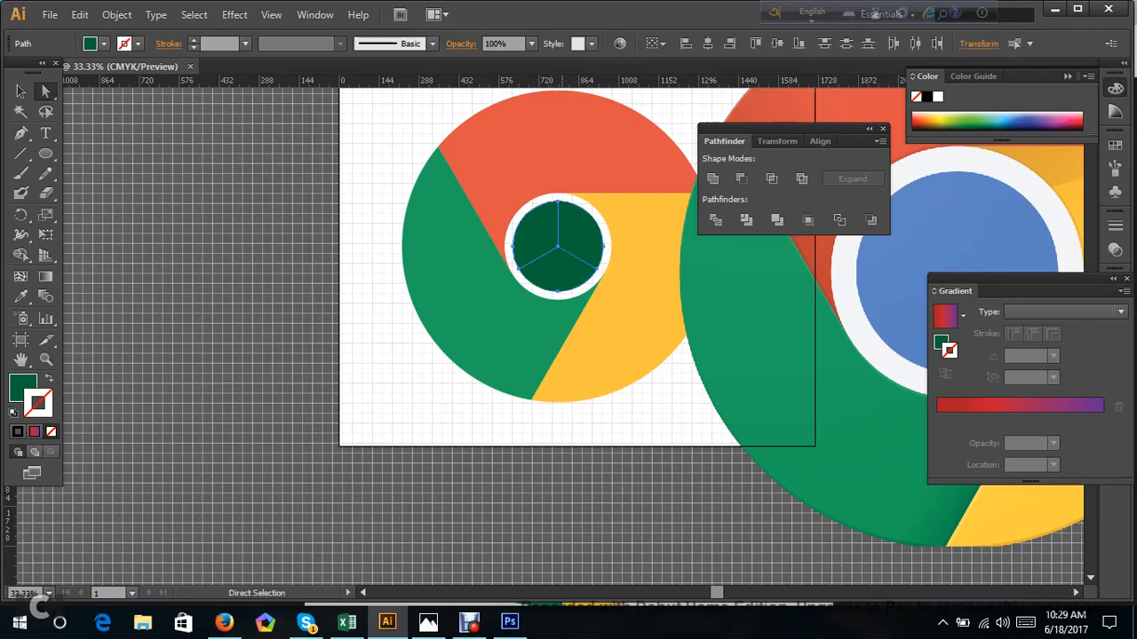
pyautogui.click(715, 182)
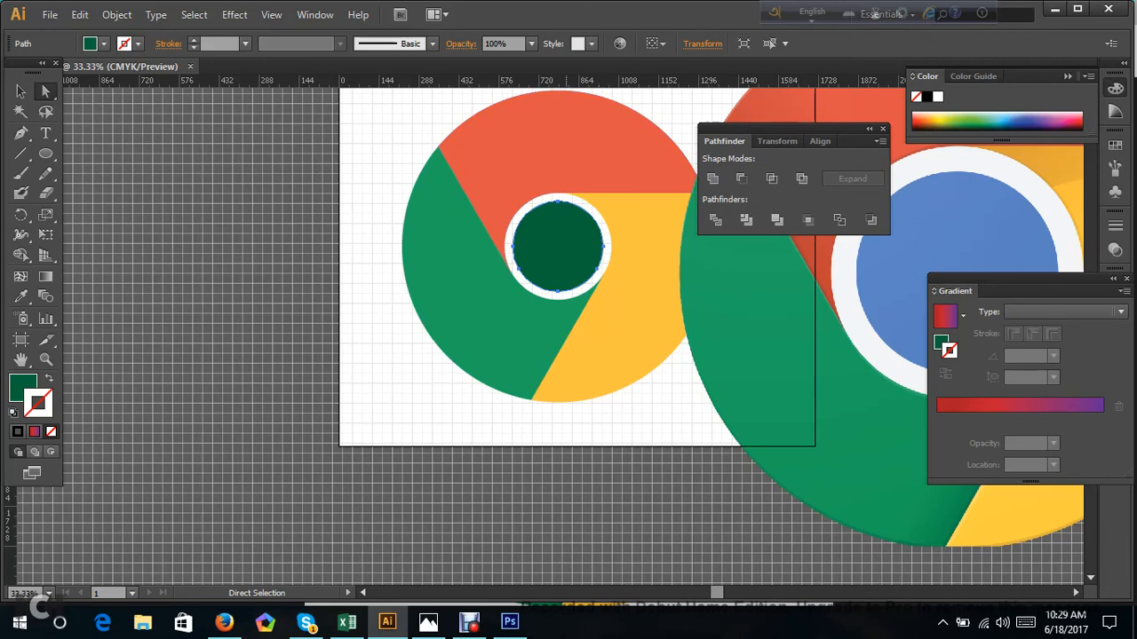
pyautogui.click(482, 480)
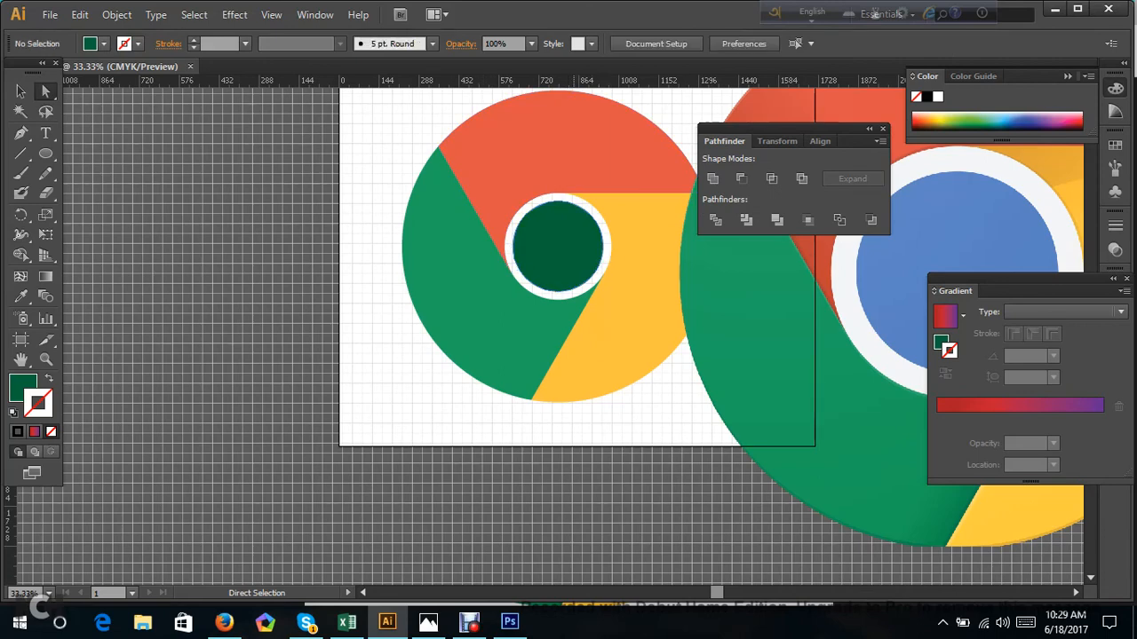
# Fill the united inner circle with the blue sampled from the reference logo's centre using the Eyedropper.
pyautogui.click(540, 249)
pyautogui.click(21, 92)
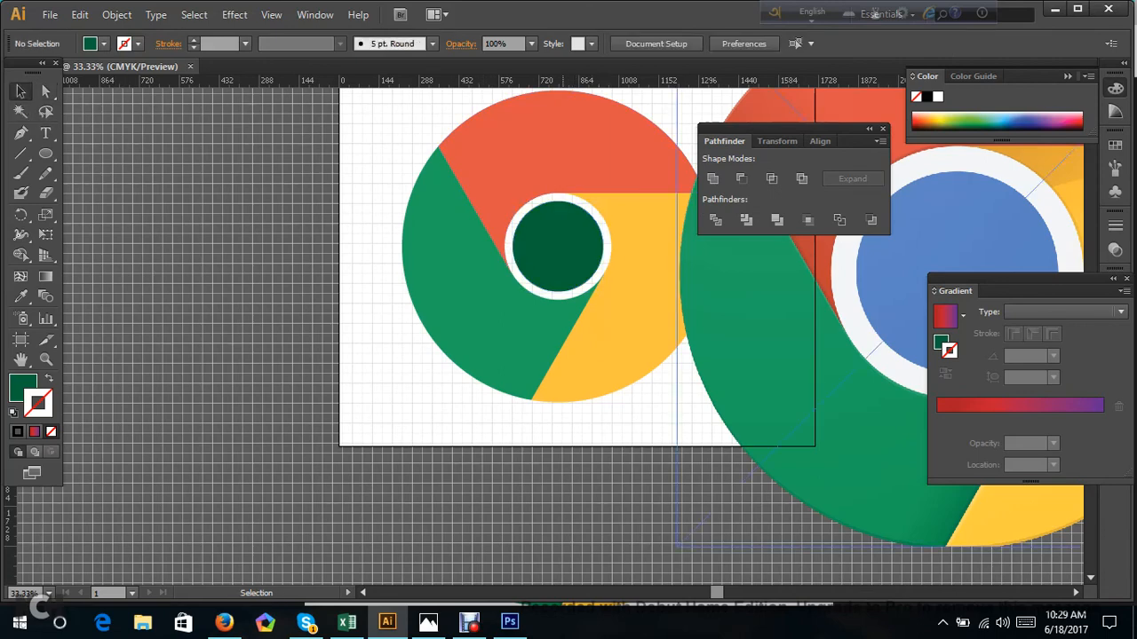
pyautogui.press('i')
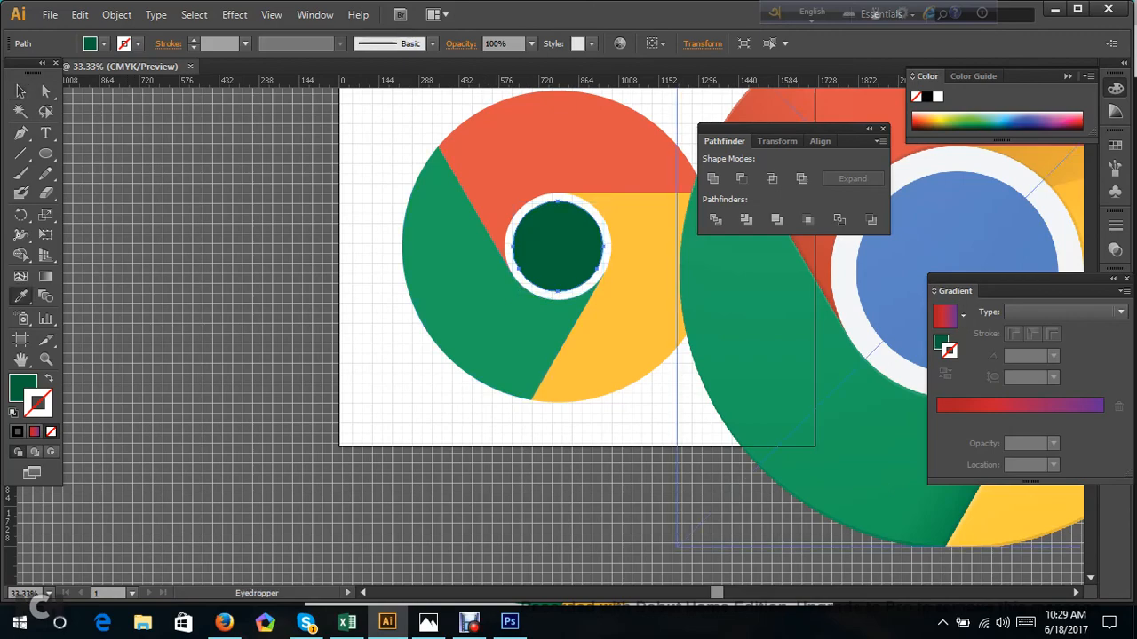
pyautogui.click(946, 242)
pyautogui.click(45, 91)
# Move the linked reference logo down below the recreated one and embed it in the document.
pyautogui.scroll(3, 525, 426)
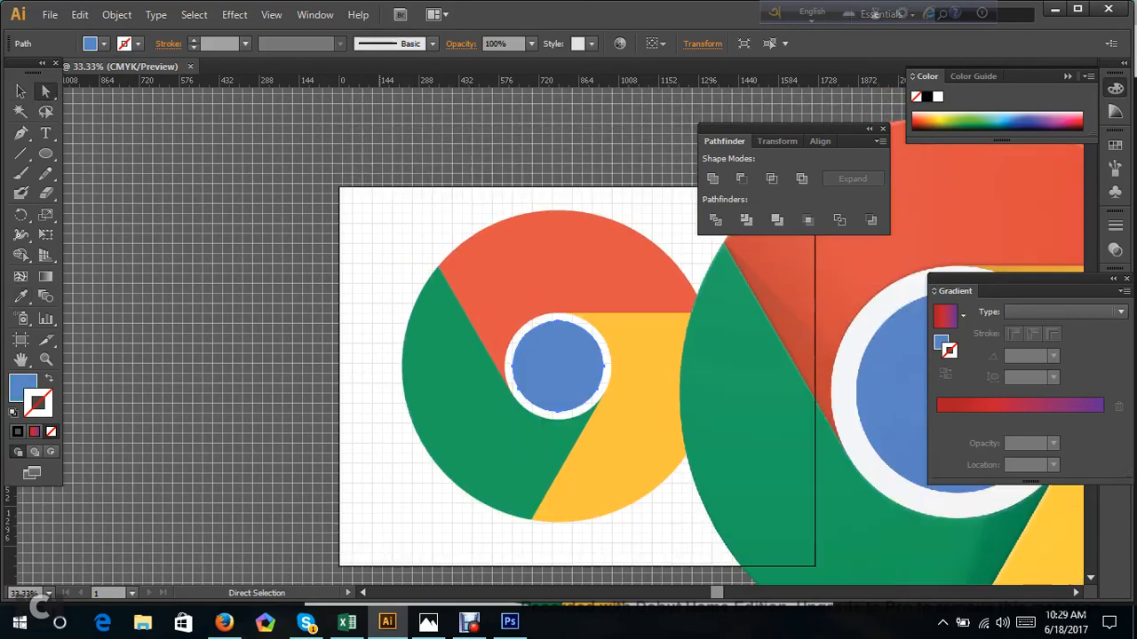
pyautogui.scroll(-3, 525, 426)
pyautogui.moveTo(790, 350); pyautogui.dragTo(515, 532)
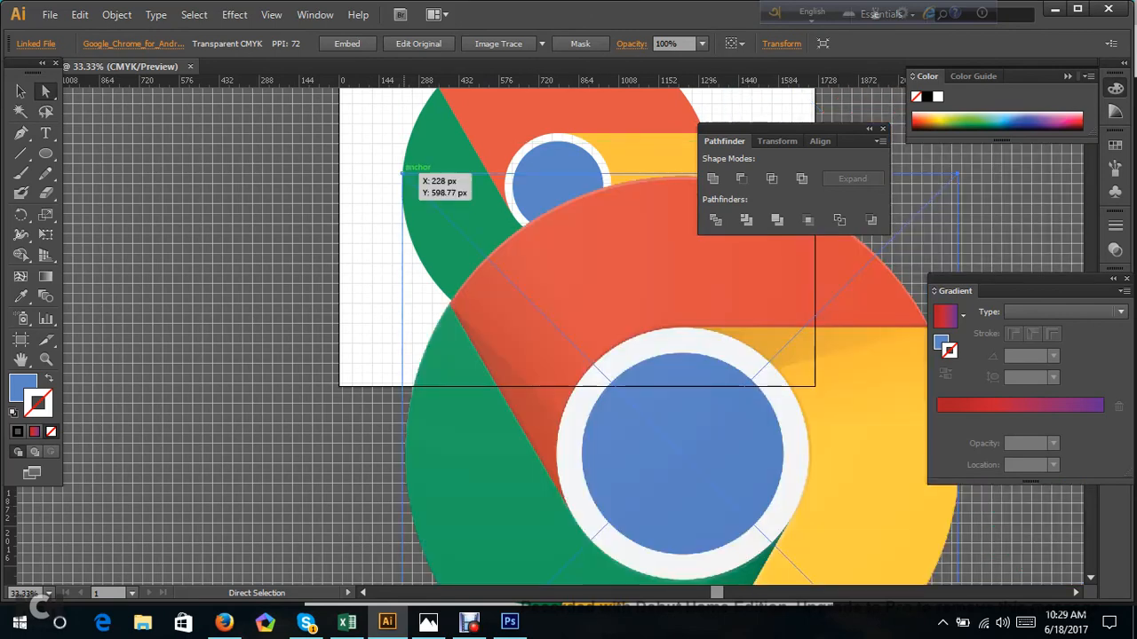
pyautogui.click(361, 42)
pyautogui.press('v')
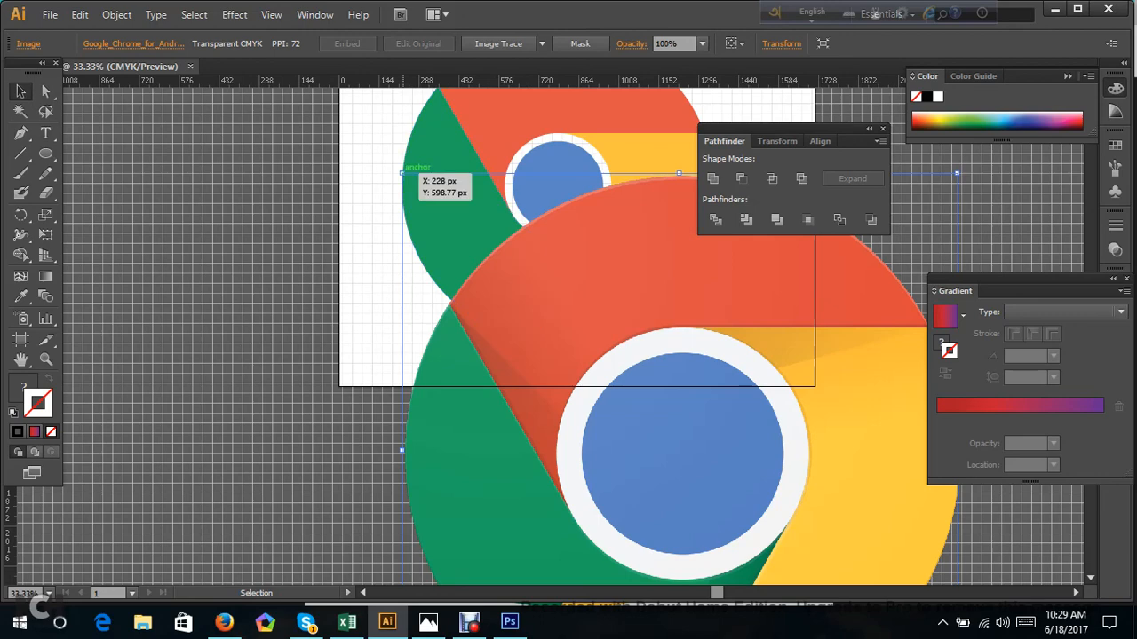
# Scale the embedded reference logo down to less than half its size and place it to the right of the recreated logo.
pyautogui.moveTo(403, 172); pyautogui.dragTo(564, 396)
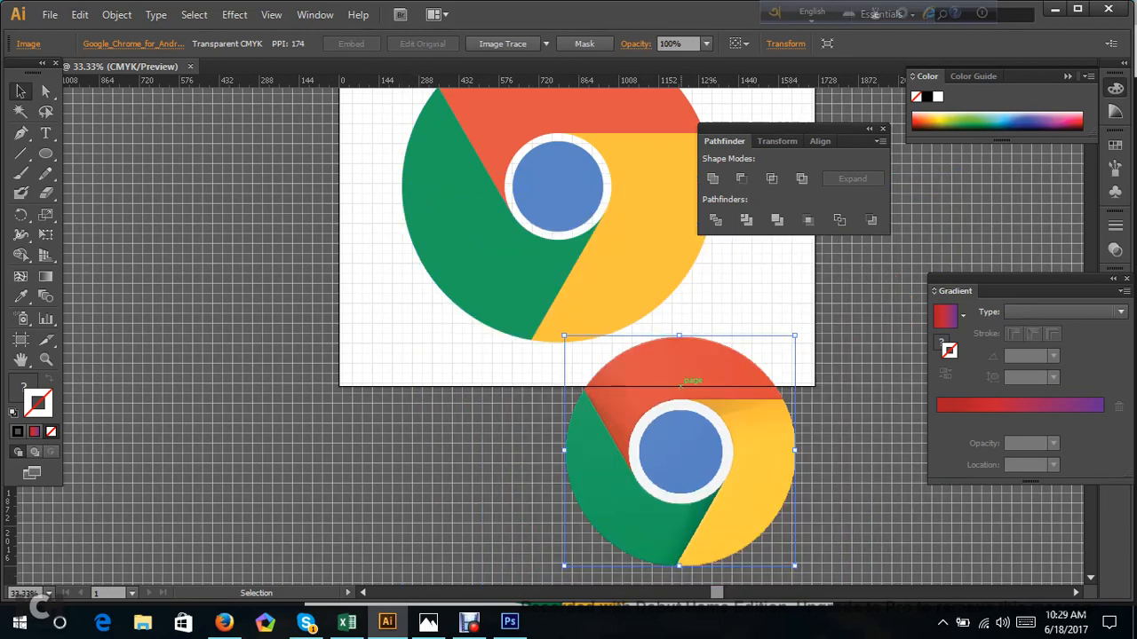
pyautogui.moveTo(695, 446); pyautogui.dragTo(786, 333)
pyautogui.scroll(3, 786, 342)
pyautogui.moveTo(788, 550); pyautogui.dragTo(866, 365)
pyautogui.scroll(-3, 866, 365)
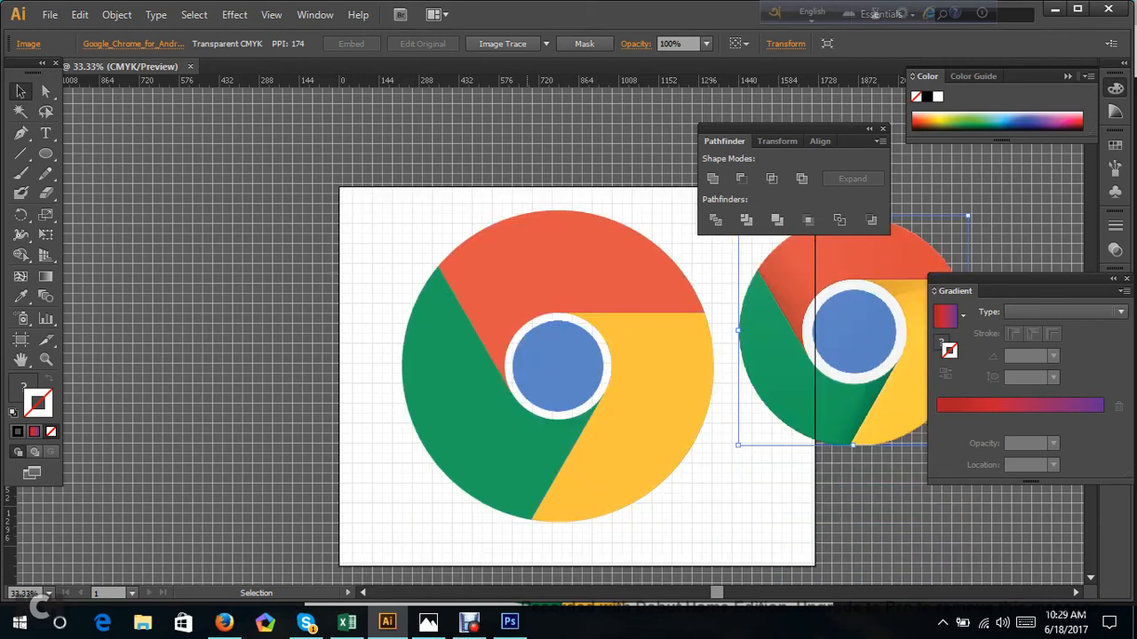
# Select all pieces of the recreated Chrome logo and lock them.
pyautogui.click(613, 393)
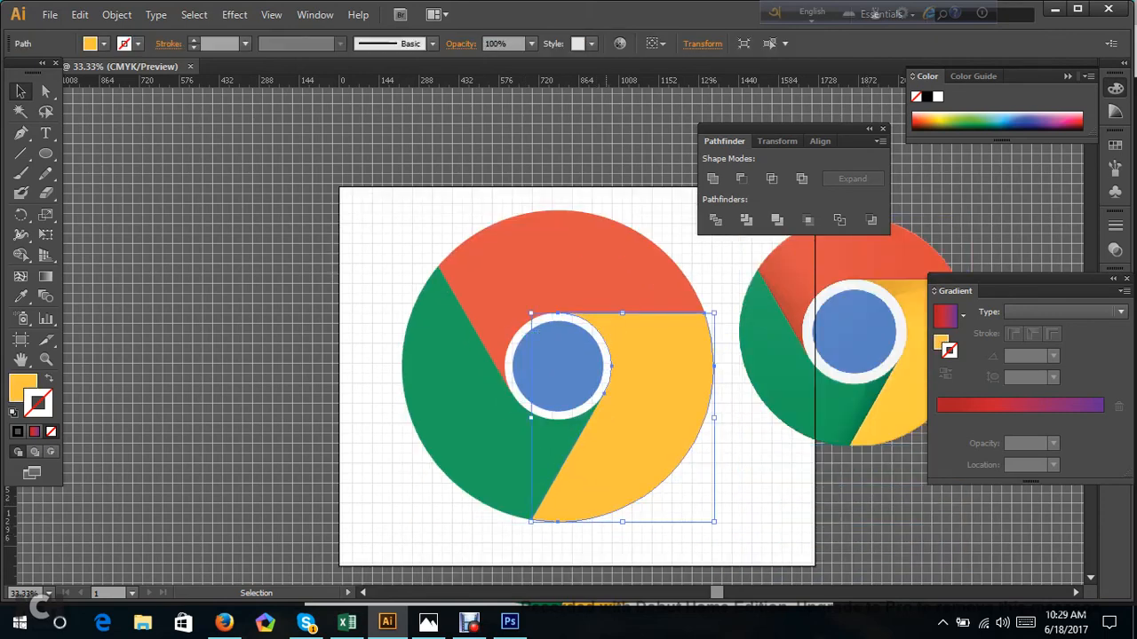
pyautogui.click(401, 142)
pyautogui.moveTo(399, 197); pyautogui.dragTo(717, 523)
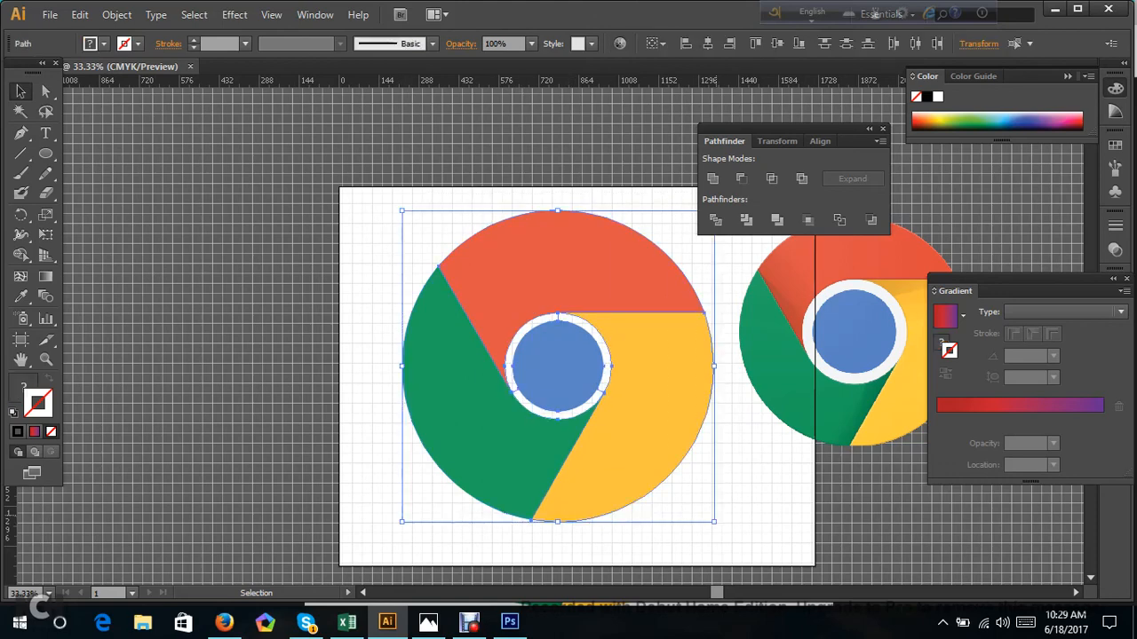
pyautogui.hotkey('ctrl', '2')
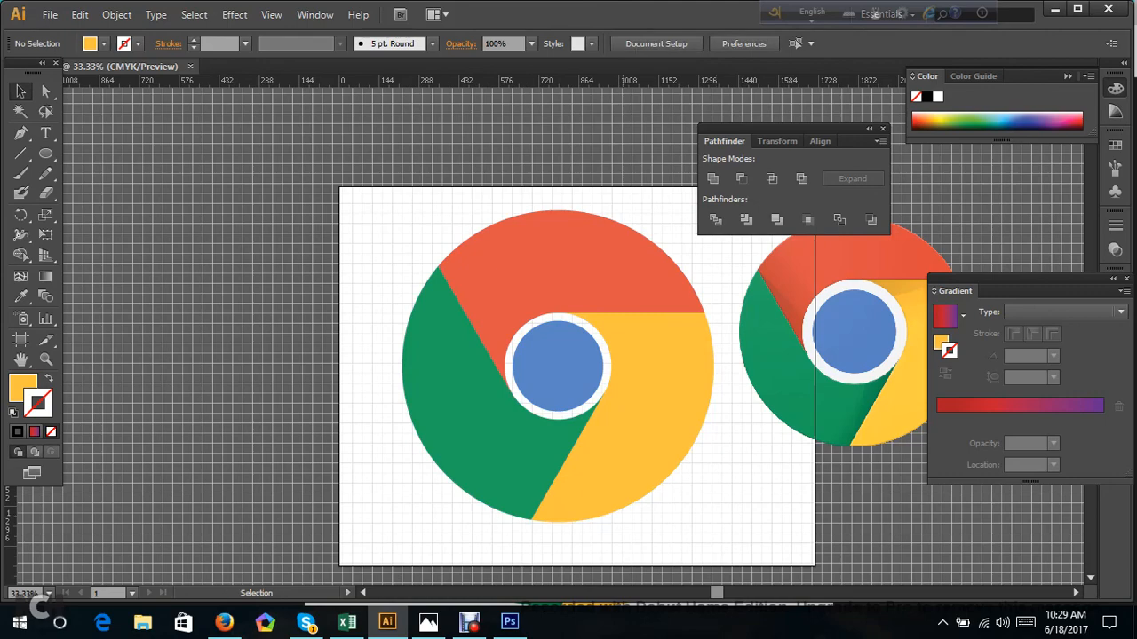
# Move the reference logo to the left side of the recreated logo, leaving the yellow segment's upper edge uncovered.
pyautogui.moveTo(772, 369); pyautogui.dragTo(725, 478)
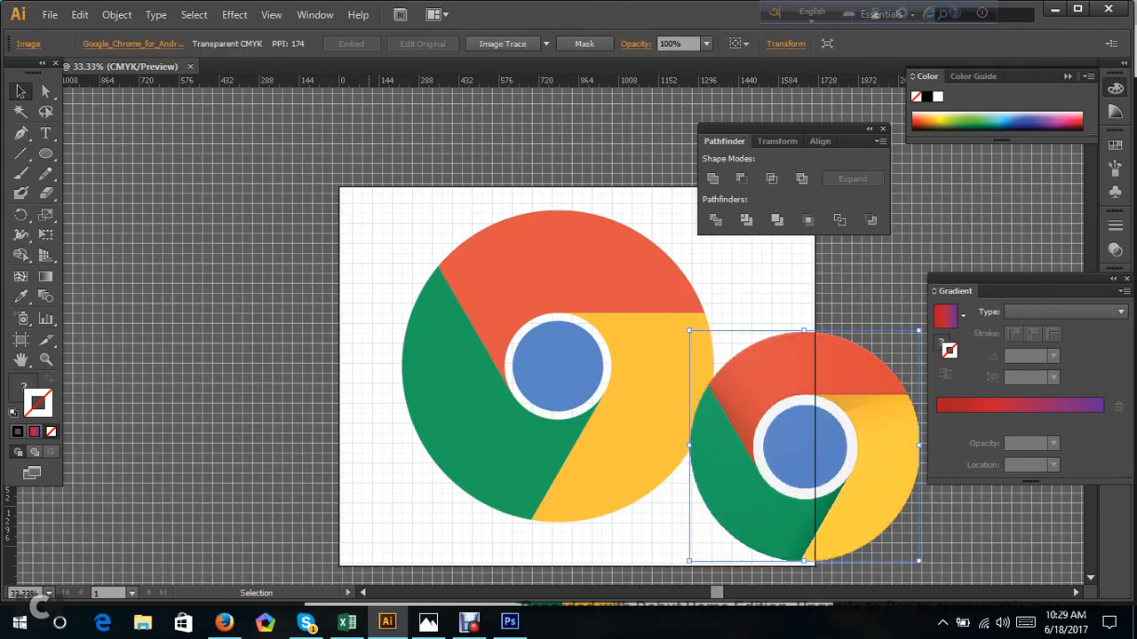
pyautogui.hotkey('ctrl', '=')
pyautogui.hotkey('ctrl', '=')
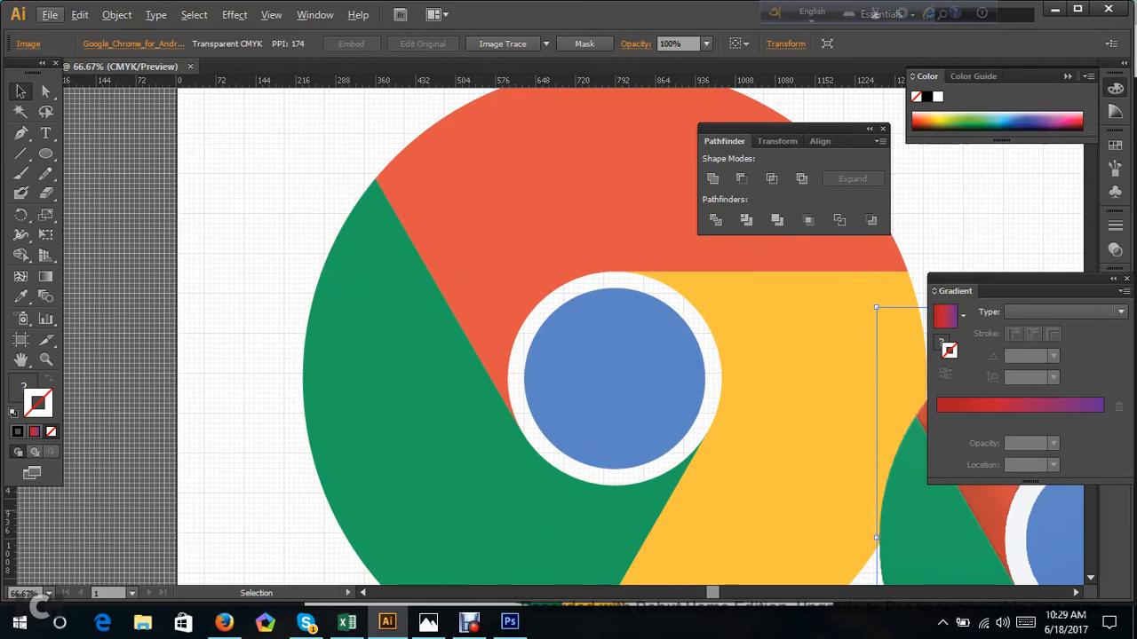
pyautogui.moveTo(959, 508); pyautogui.dragTo(138, 317)
# Draw a closed shadow shape with the Pen tool along the yellow segment's upper edge, curving its inner side along the white ring.
pyautogui.press('p')
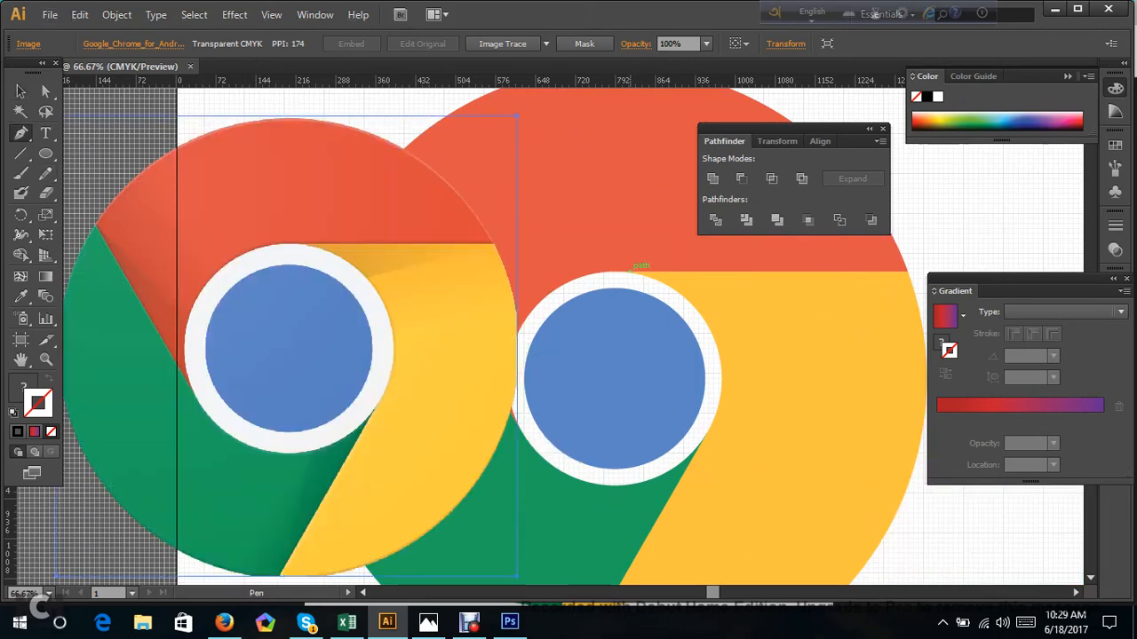
pyautogui.click(628, 272)
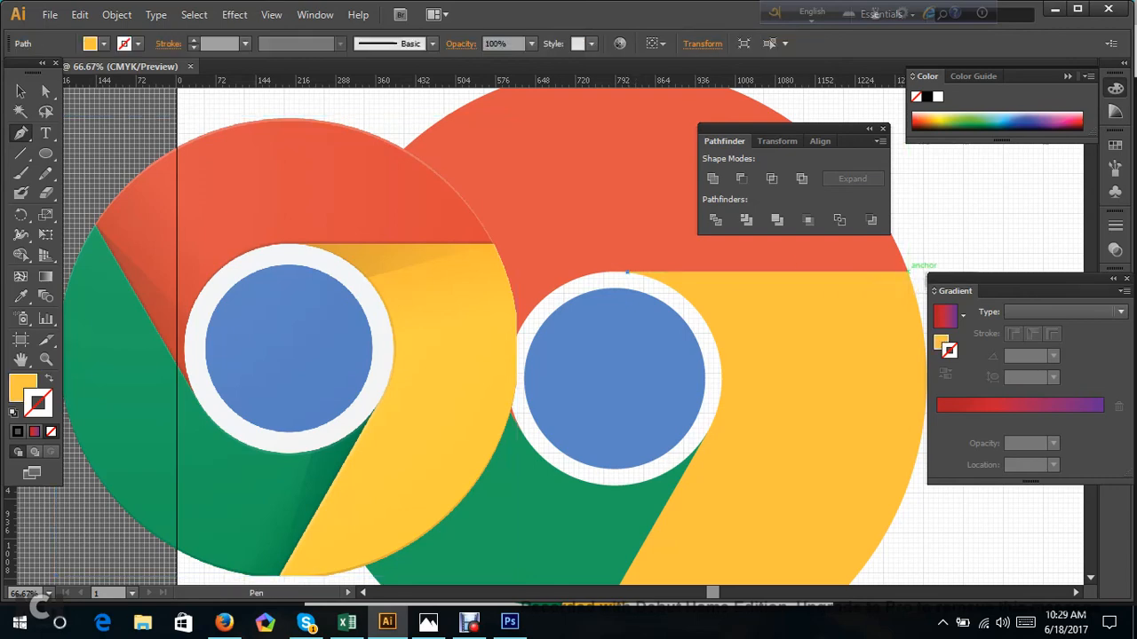
pyautogui.click(907, 272)
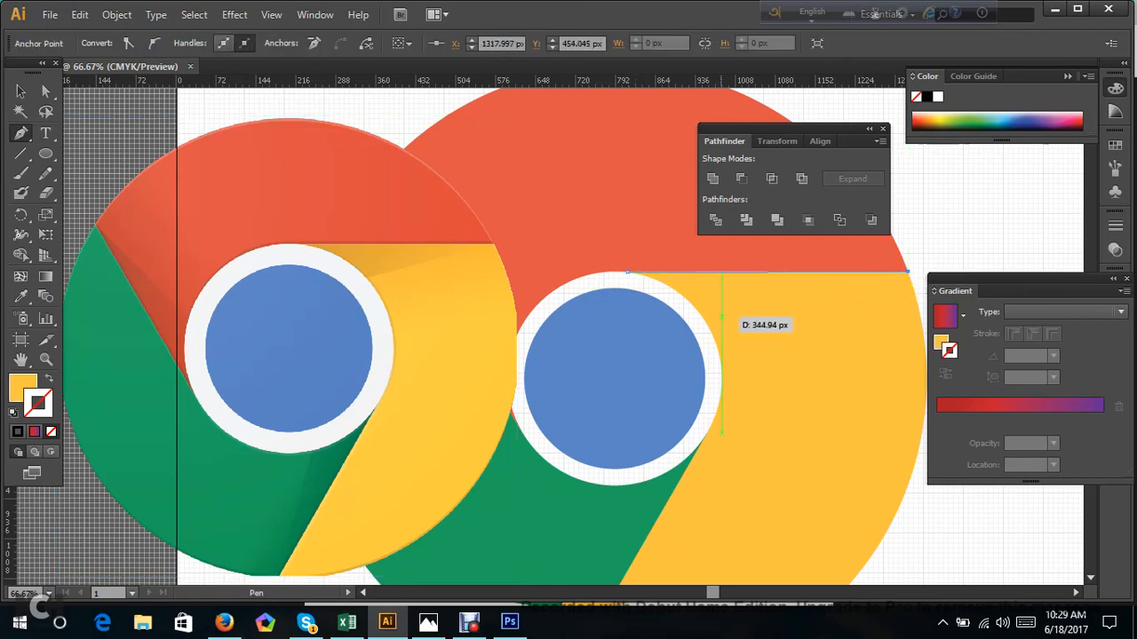
pyautogui.click(705, 320)
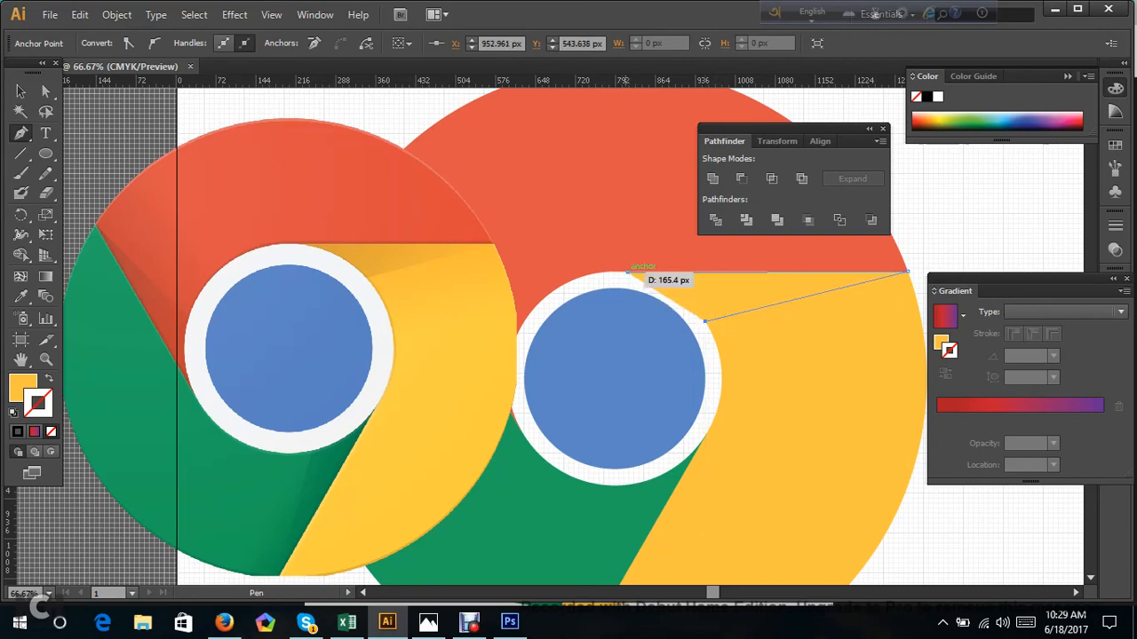
pyautogui.moveTo(627, 272); pyautogui.dragTo(583, 259)
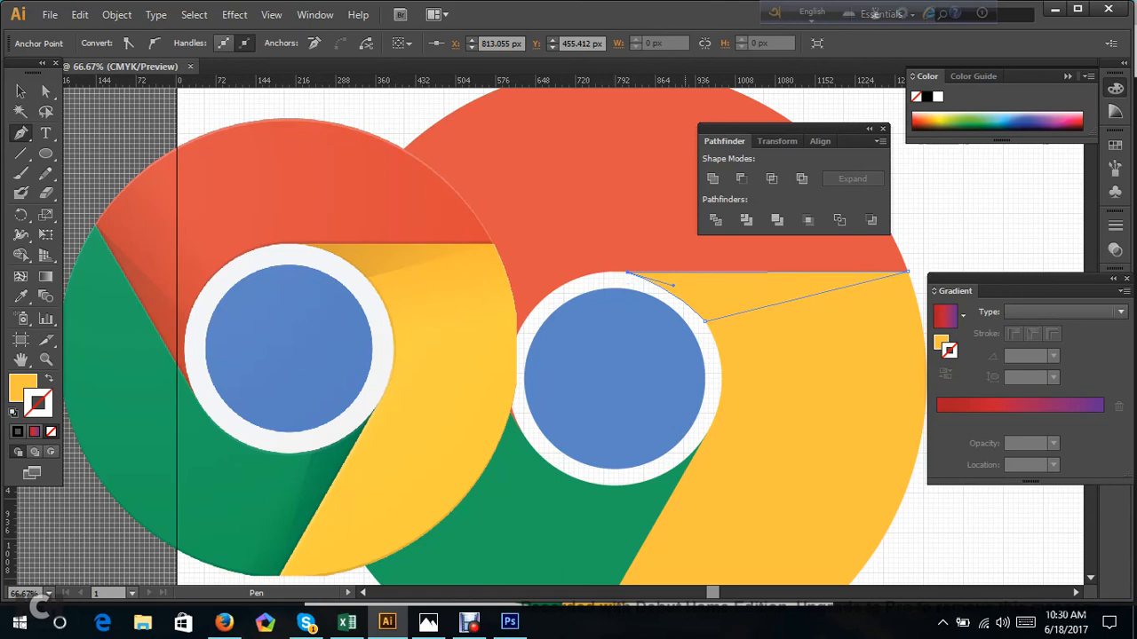
# Adjust the direction handle at the shadow shape's left anchor to make its inner edge curve more fully around the white ring.
pyautogui.click(22, 94)
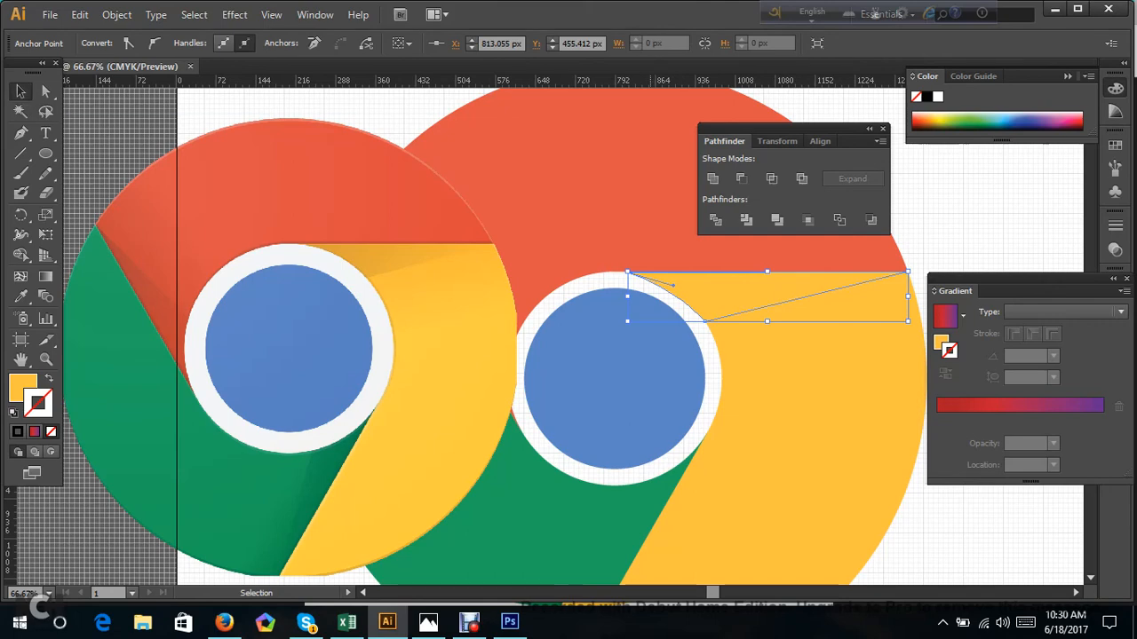
pyautogui.moveTo(674, 286); pyautogui.dragTo(680, 280)
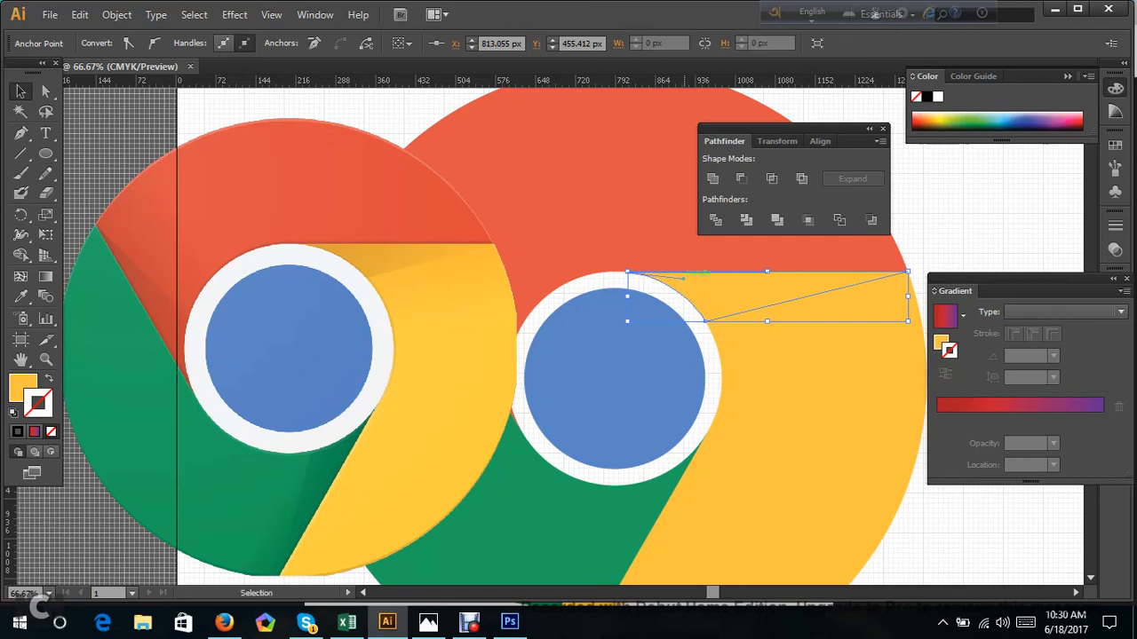
pyautogui.moveTo(683, 279); pyautogui.dragTo(688, 272)
pyautogui.hotkey('ctrl', 'h')
# Give the shadow shape a black fill and a yellow stroke, and deselect it.
pyautogui.click(728, 295)
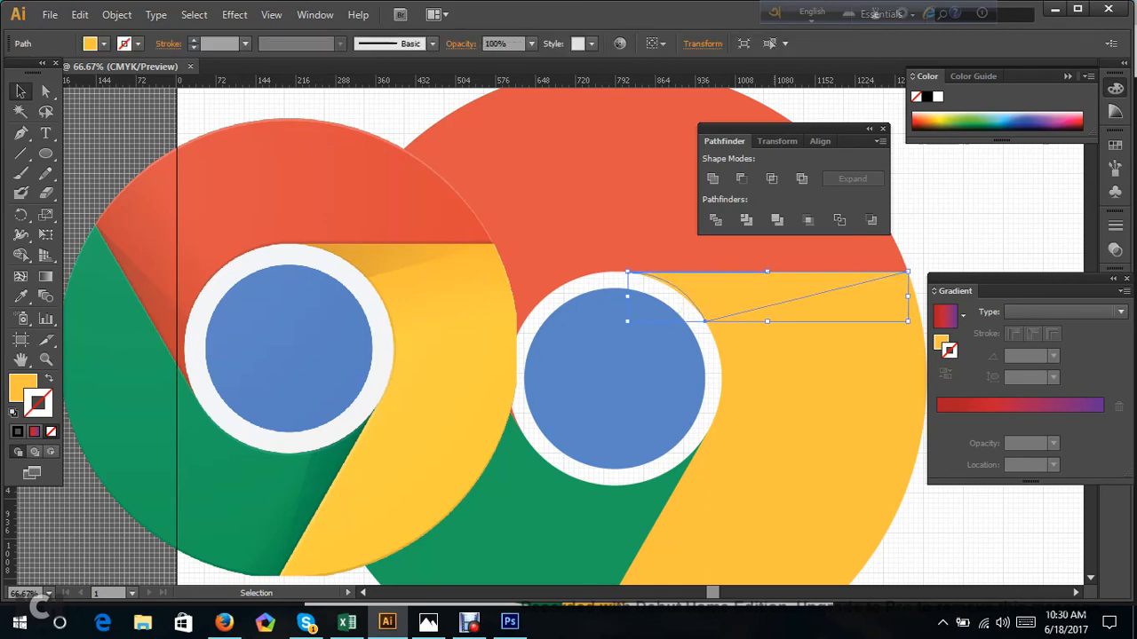
pyautogui.click(927, 97)
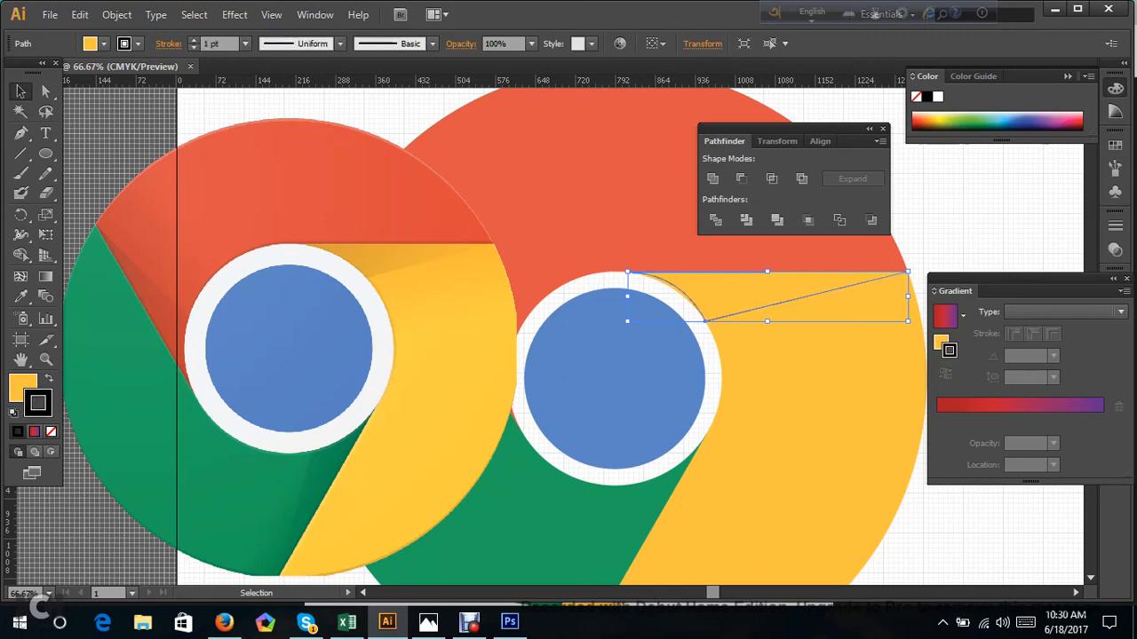
pyautogui.click(48, 380)
pyautogui.click(699, 329)
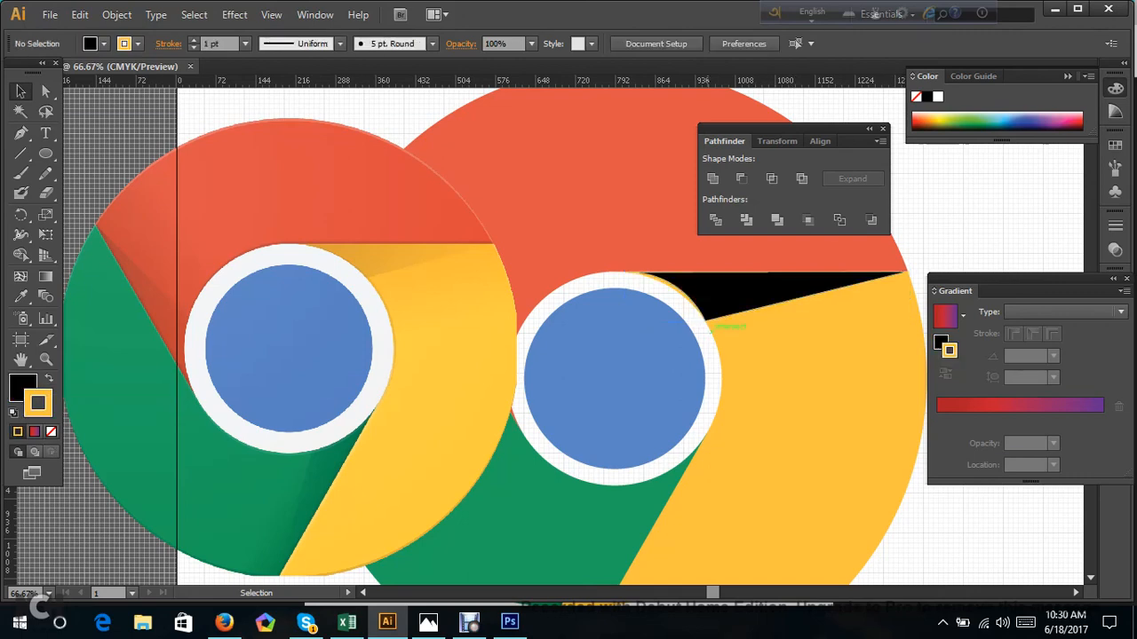
# Try to reposition the black shadow shape's anchor points beside the white ring, and undo the changes.
pyautogui.click(712, 307)
pyautogui.scroll(4, 688, 272)
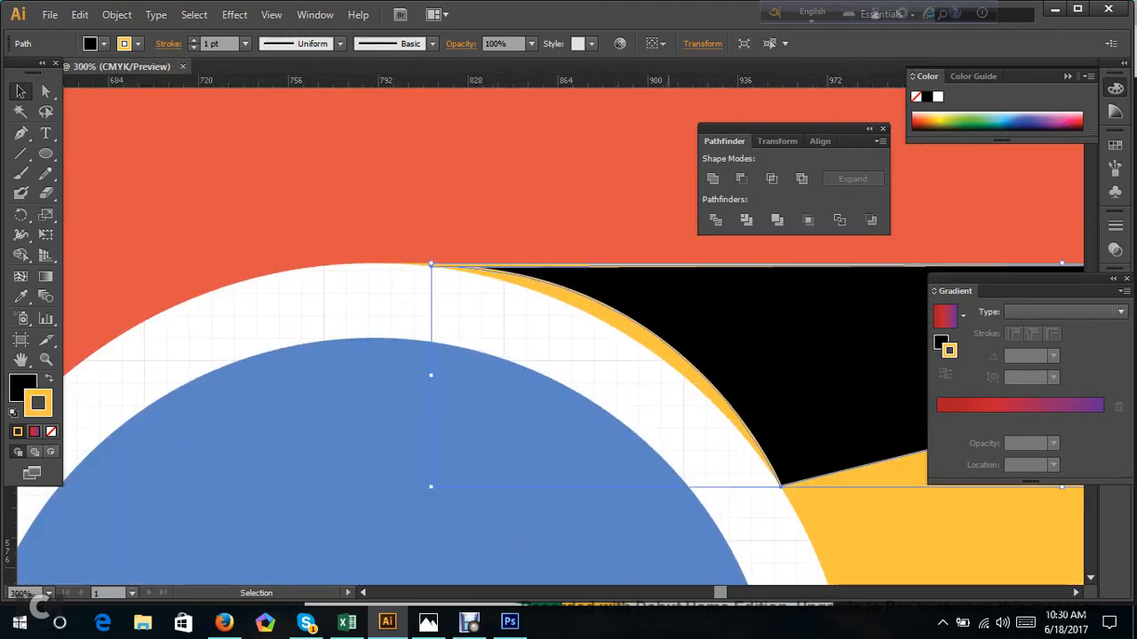
pyautogui.click(46, 92)
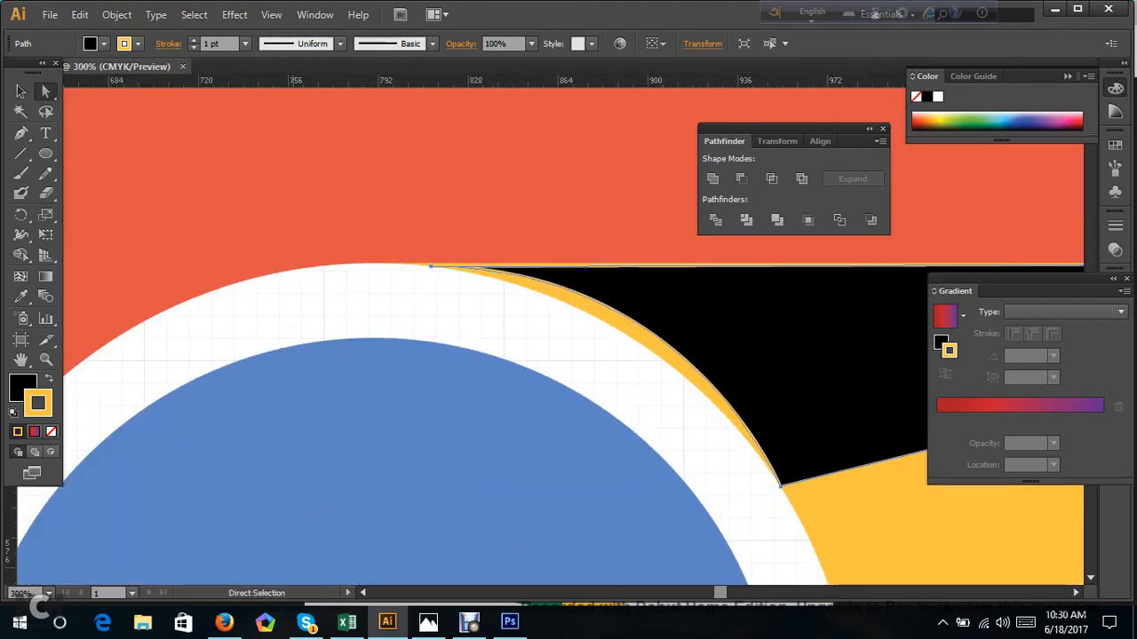
pyautogui.scroll(-1, 716, 426)
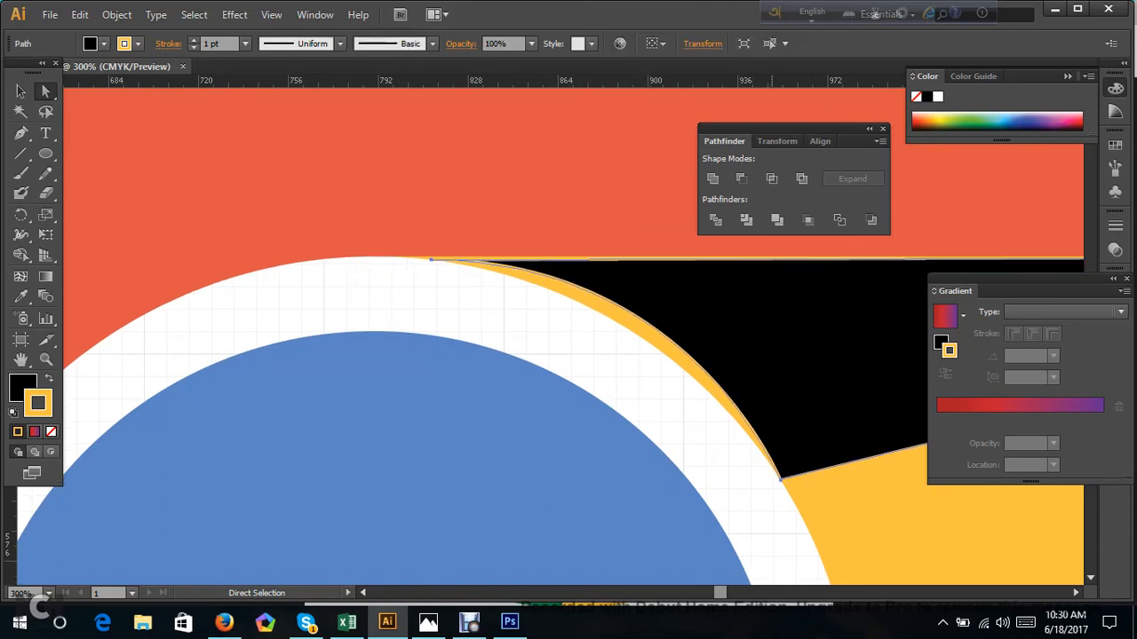
pyautogui.click(780, 481)
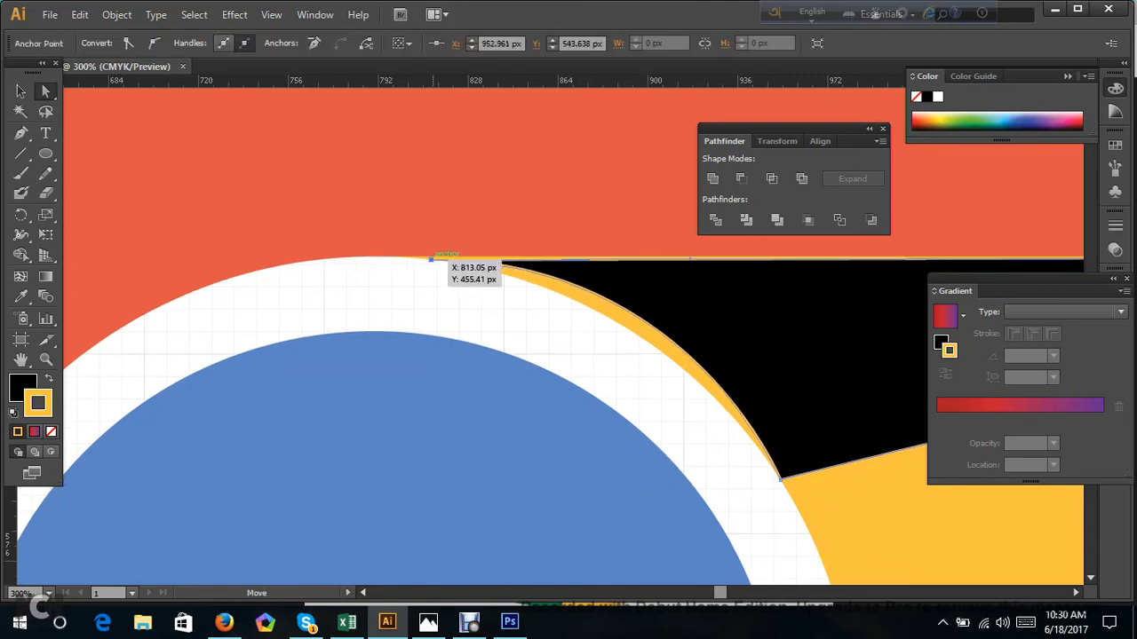
pyautogui.moveTo(575, 260); pyautogui.dragTo(578, 259)
pyautogui.hotkey('ctrl', 'z')
pyautogui.hotkey('ctrl', 'z')
pyautogui.hotkey('ctrl', 'z')
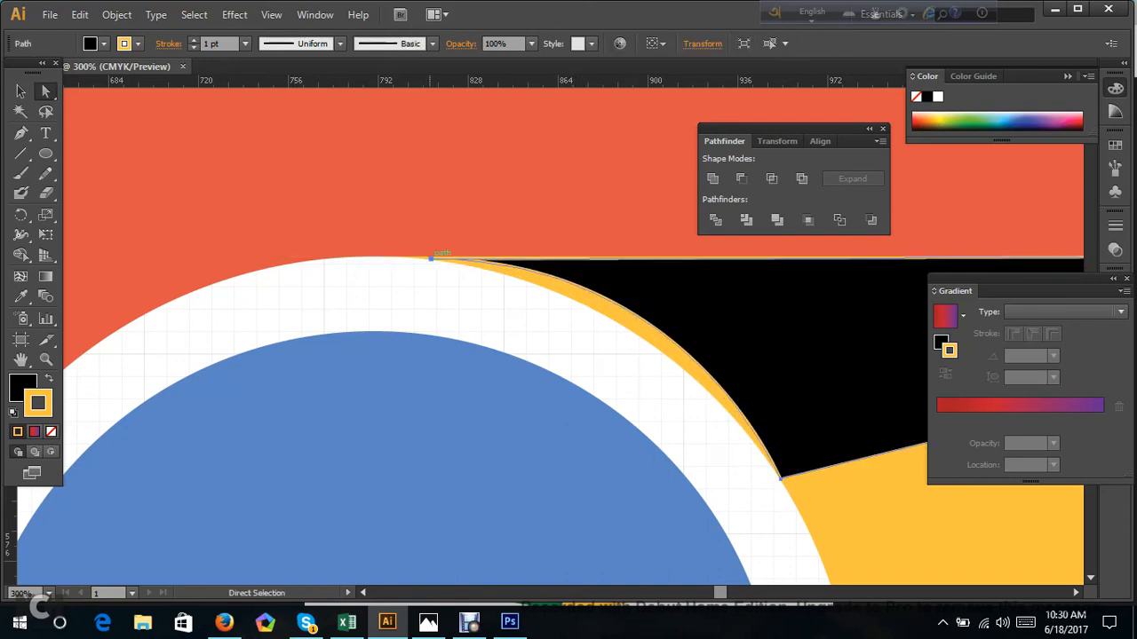
# Shift the shadow shape slightly down from the red segment's edge and remove its yellow stroke.
pyautogui.moveTo(430, 258); pyautogui.dragTo(409, 252)
pyautogui.moveTo(759, 472); pyautogui.dragTo(783, 483)
pyautogui.click(491, 309)
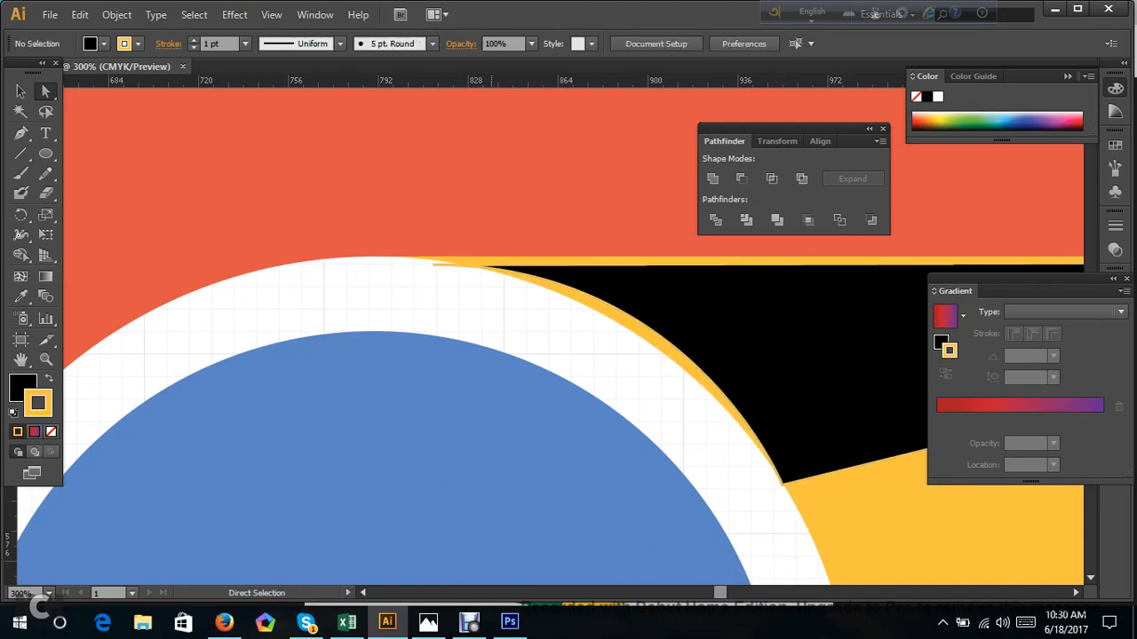
pyautogui.moveTo(510, 271); pyautogui.dragTo(537, 307)
pyautogui.moveTo(595, 345); pyautogui.dragTo(609, 334)
pyautogui.press('a')
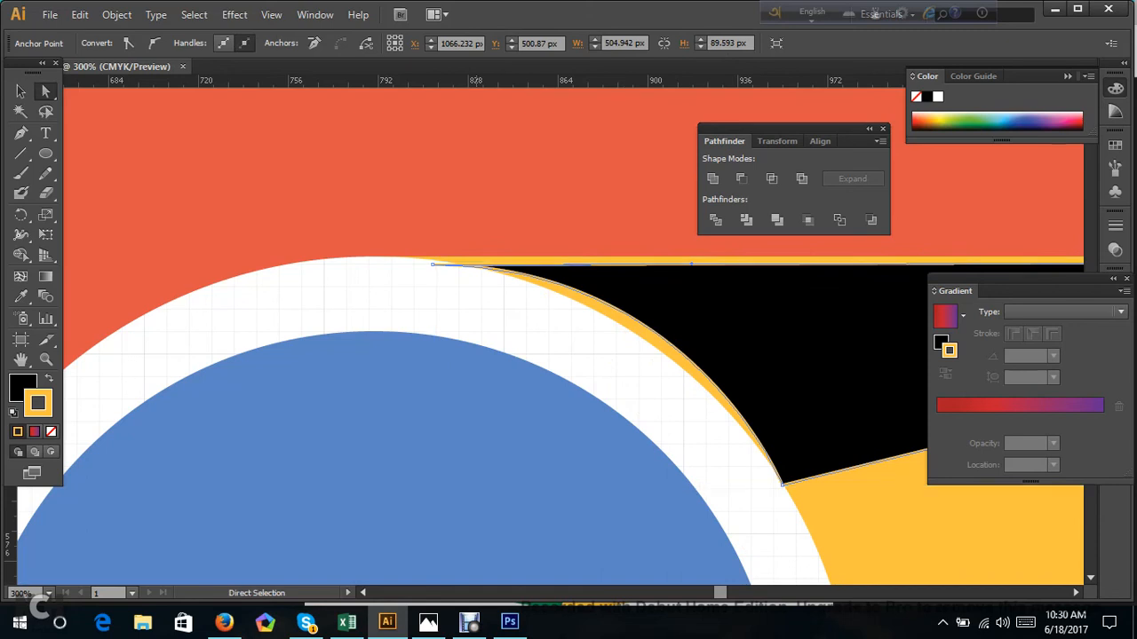
pyautogui.click(51, 432)
pyautogui.click(191, 335)
# Move the shadow shape up and to the left until its upper edge meets the red segment's lower edge.
pyautogui.moveTo(641, 280); pyautogui.dragTo(632, 276)
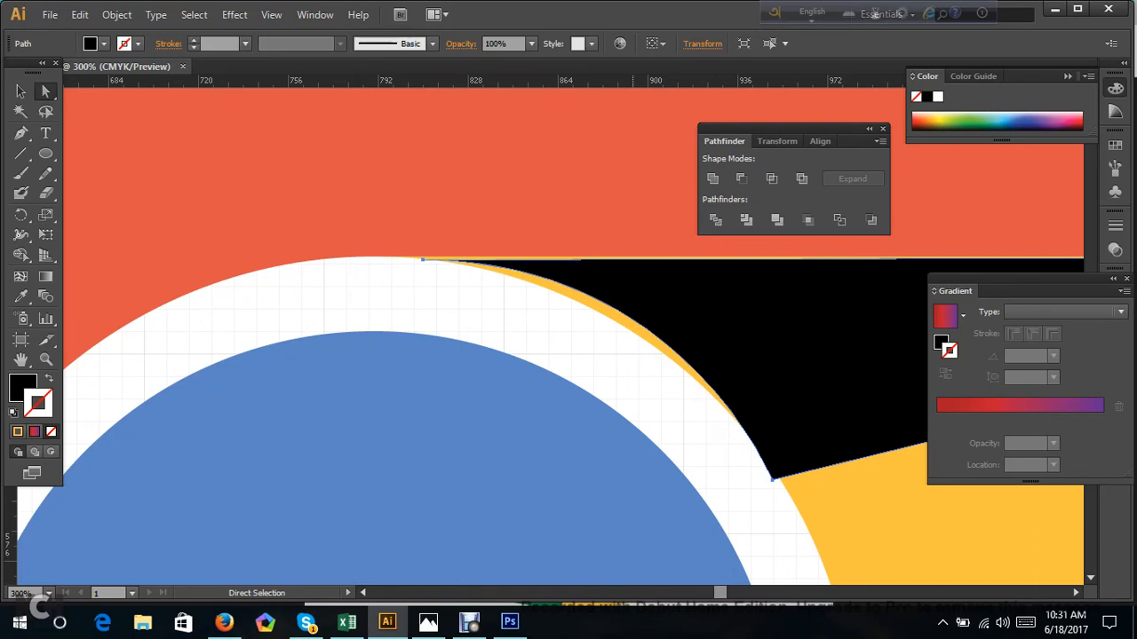
pyautogui.press('Up')
pyautogui.press('Up')
pyautogui.press('Down')
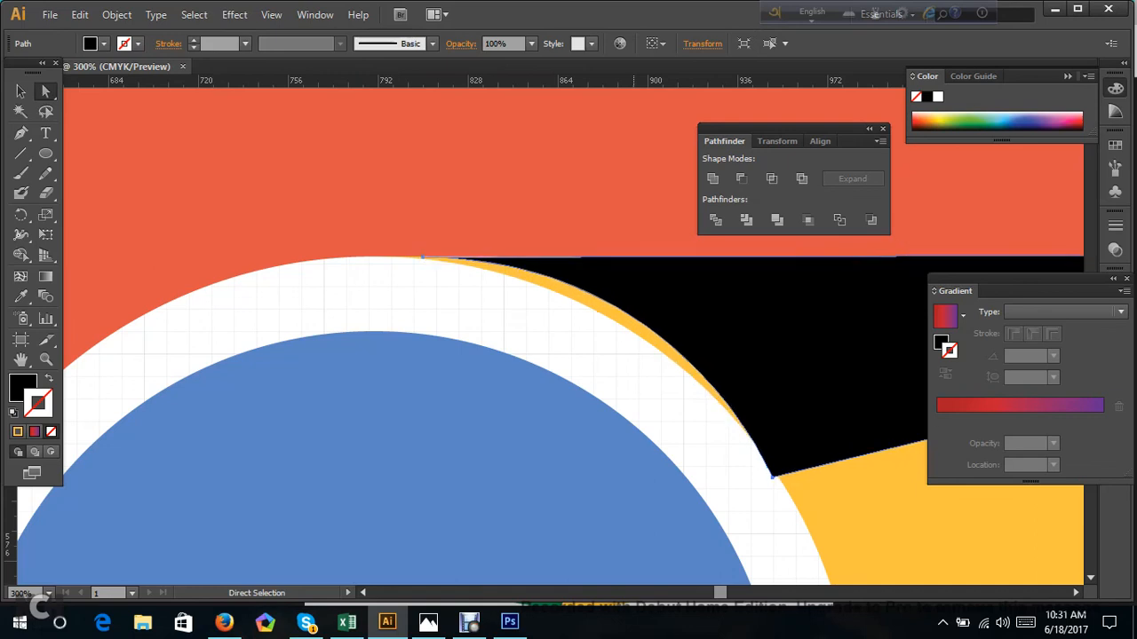
# Pull the shadow shape's left anchor down and to the right, and raise the whole shape to the red segment's lower edge.
pyautogui.click(772, 476)
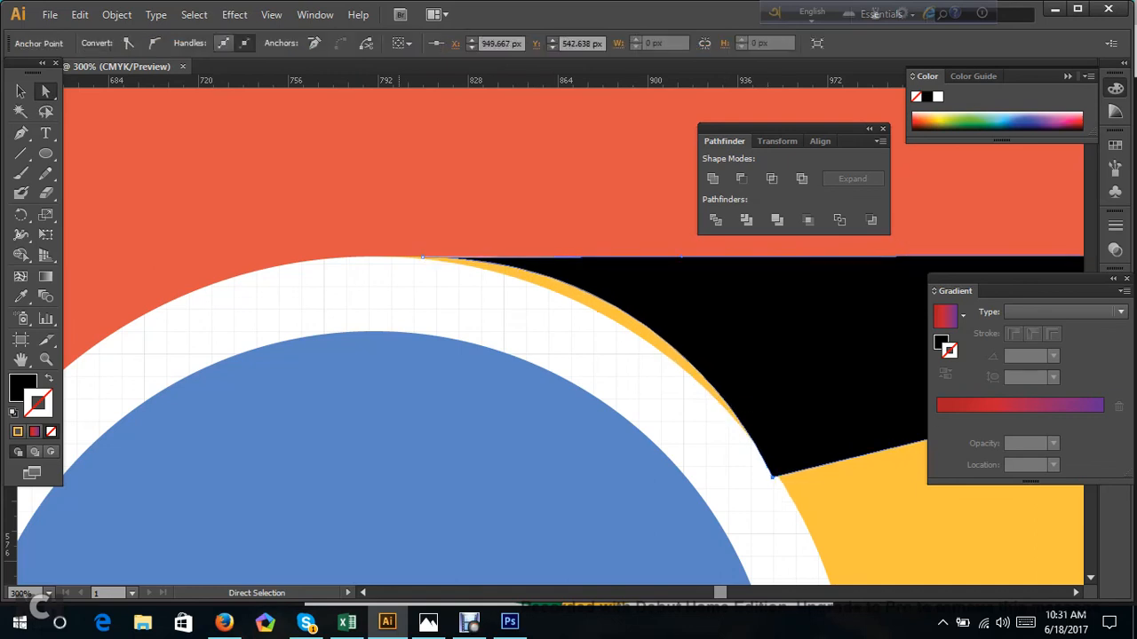
pyautogui.moveTo(580, 256); pyautogui.dragTo(580, 268)
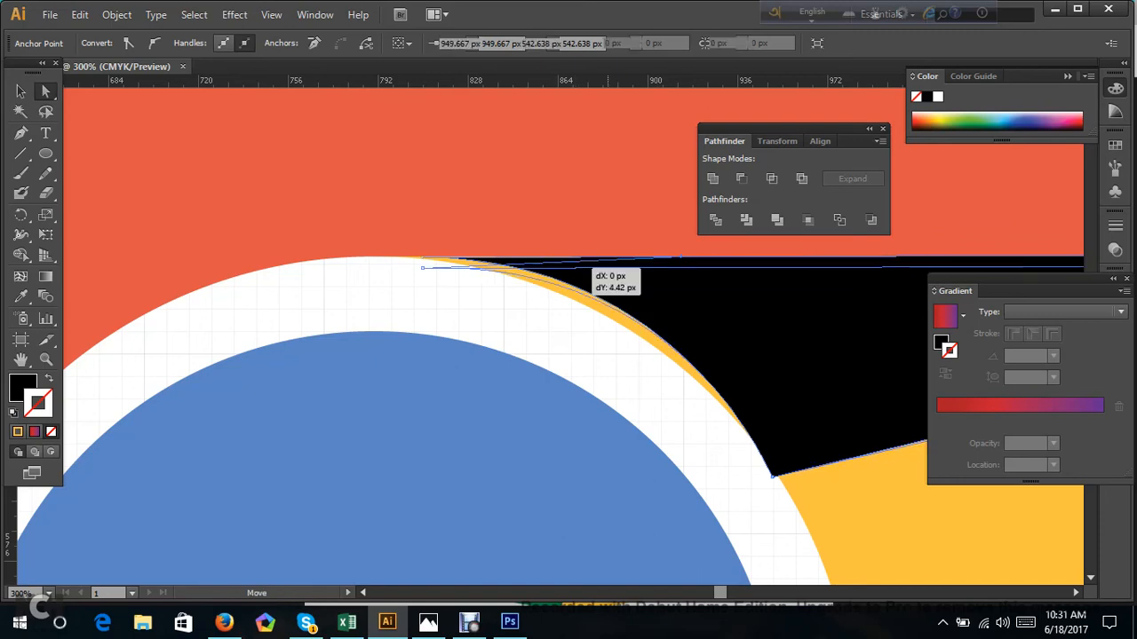
pyautogui.moveTo(423, 267); pyautogui.dragTo(447, 291)
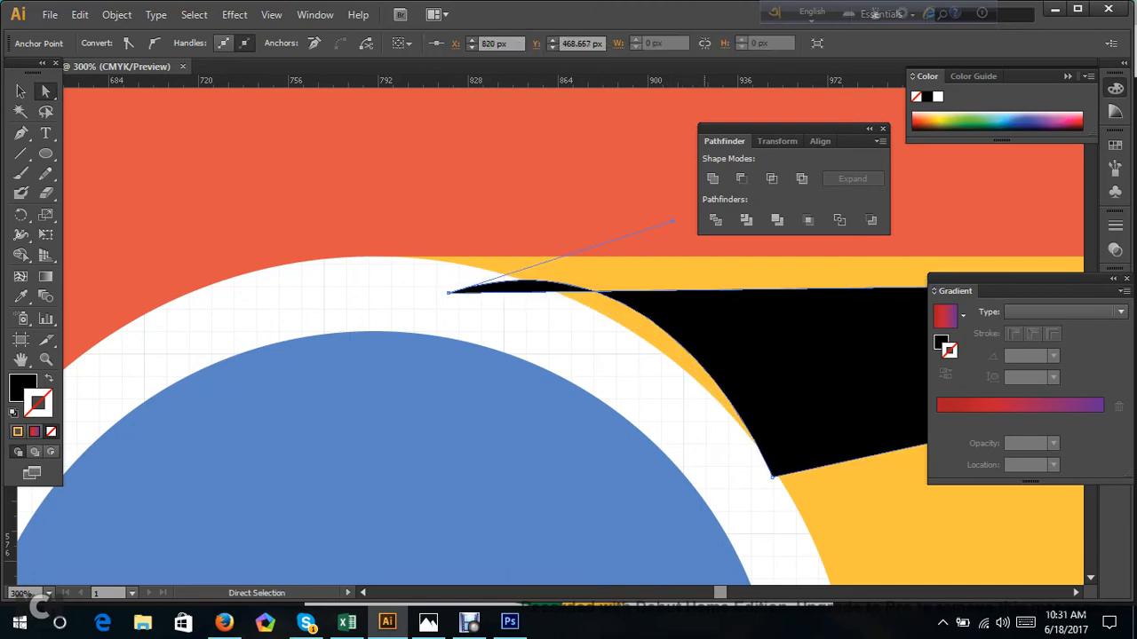
pyautogui.moveTo(714, 307); pyautogui.dragTo(714, 279)
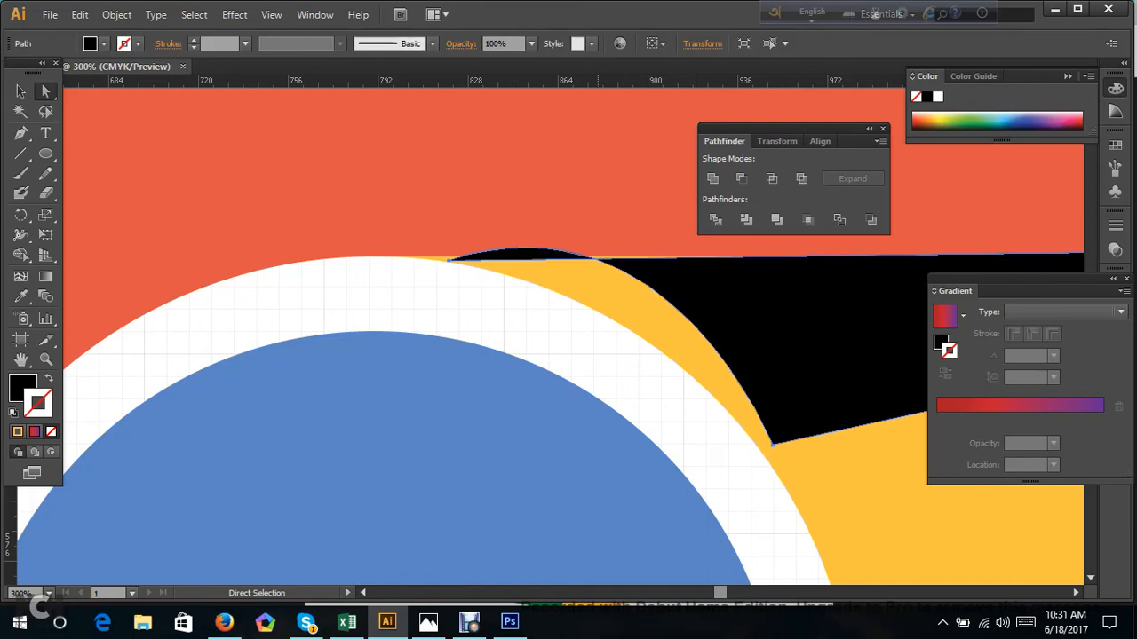
# Swing the left anchor's direction handle downward so the shadow's inner edge follows the white ring.
pyautogui.click(450, 259)
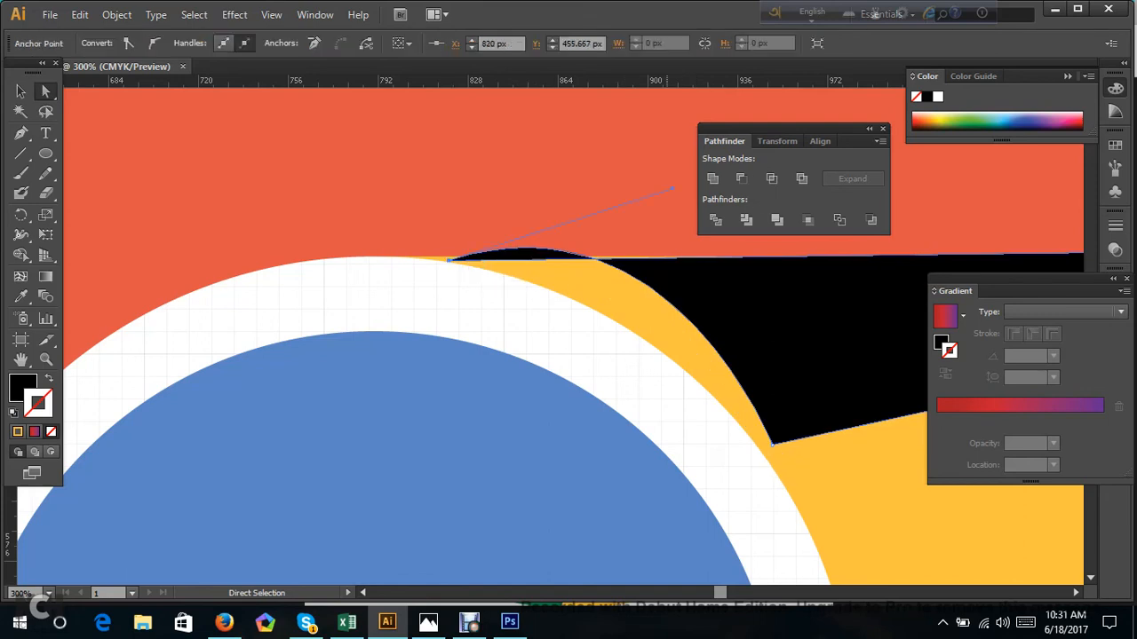
pyautogui.click(676, 187)
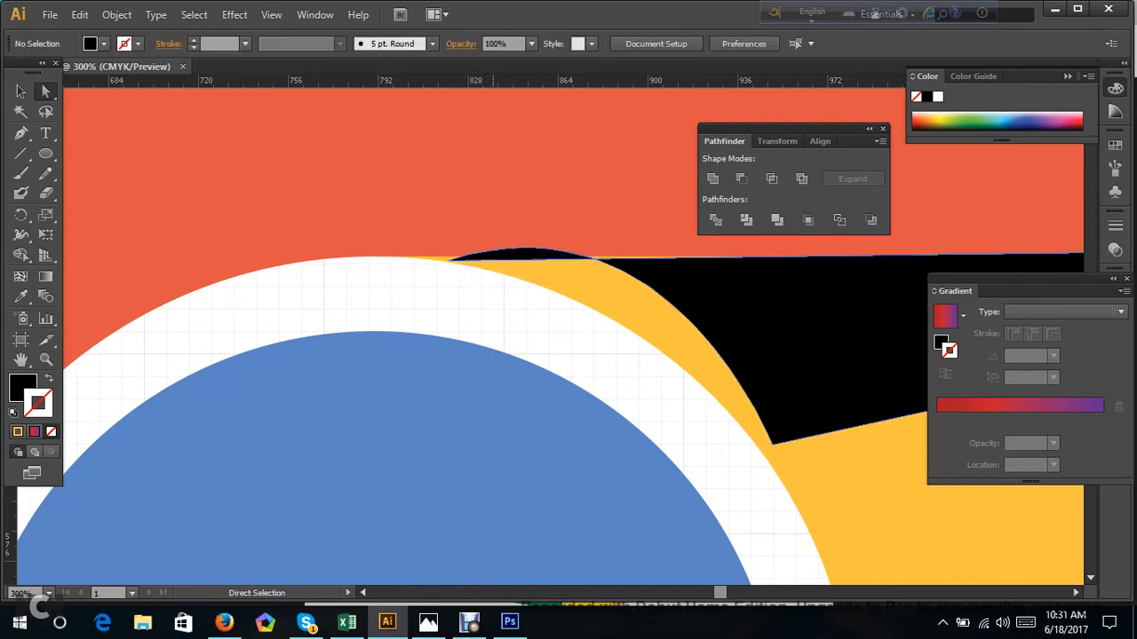
pyautogui.click(450, 260)
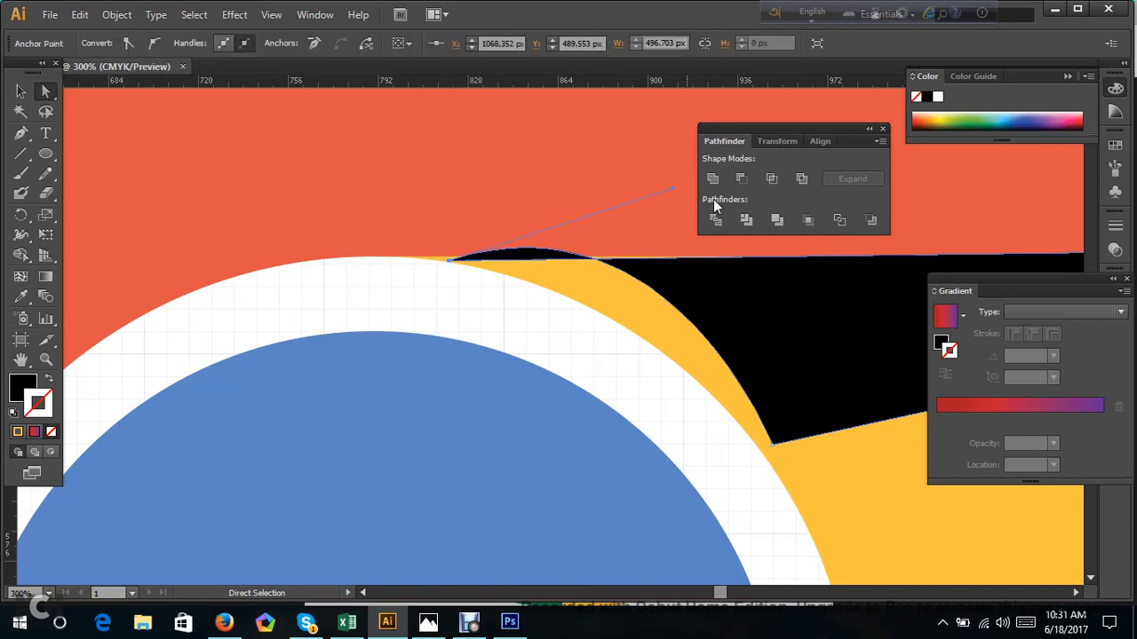
pyautogui.moveTo(673, 188); pyautogui.dragTo(636, 285)
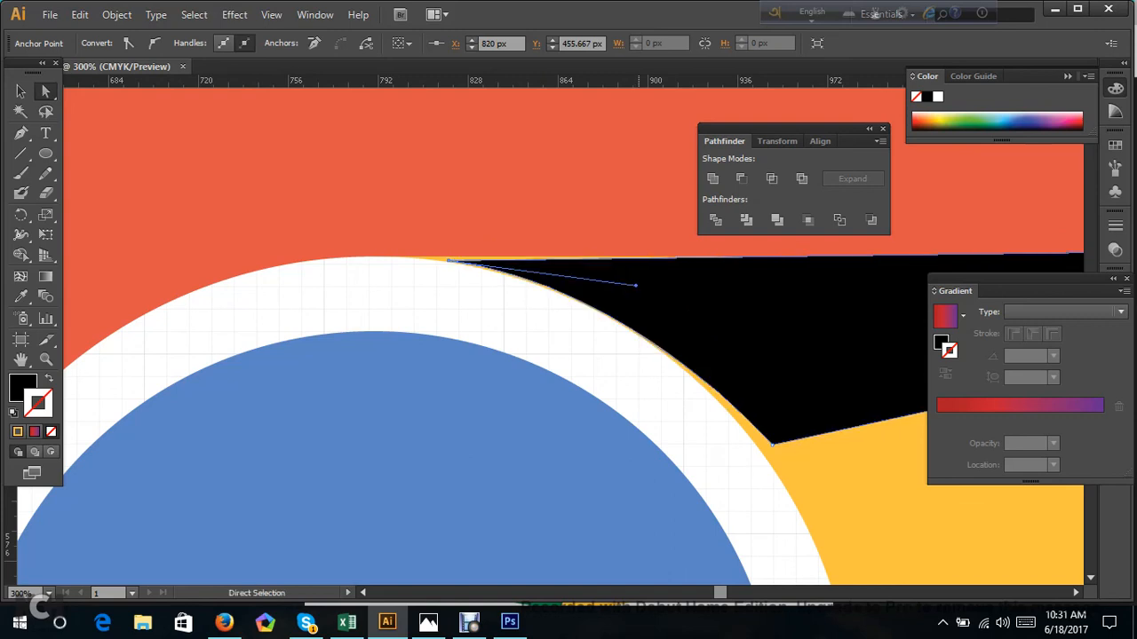
# Shift the shadow shape slightly left and nudge its lower anchor down and left onto the white ring's outer edge.
pyautogui.moveTo(771, 444); pyautogui.dragTo(768, 443)
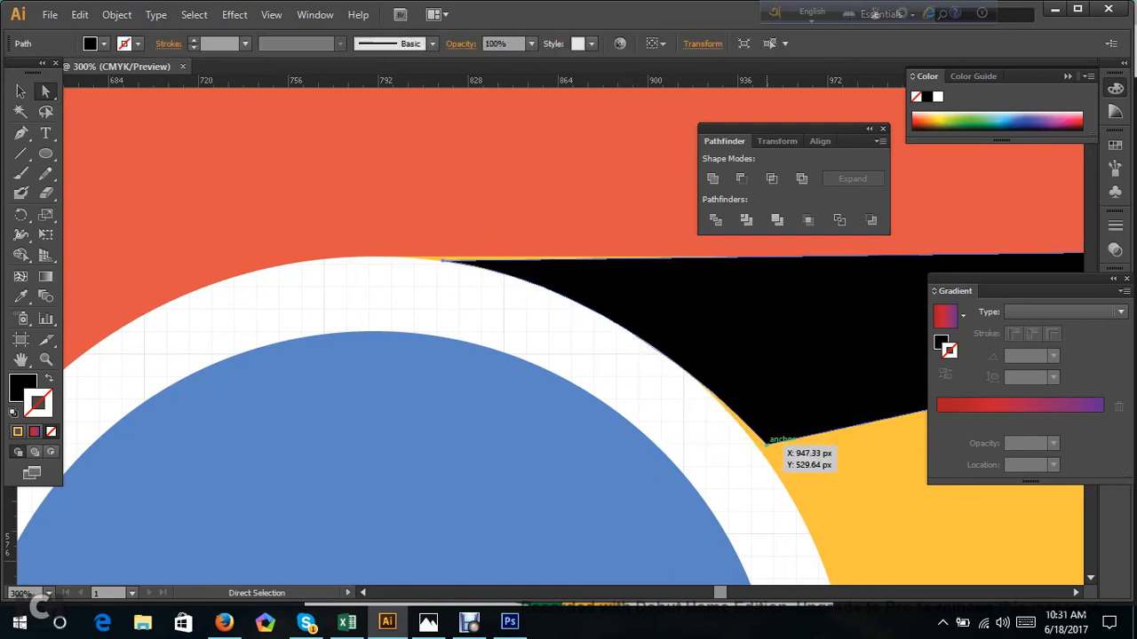
pyautogui.click(766, 444)
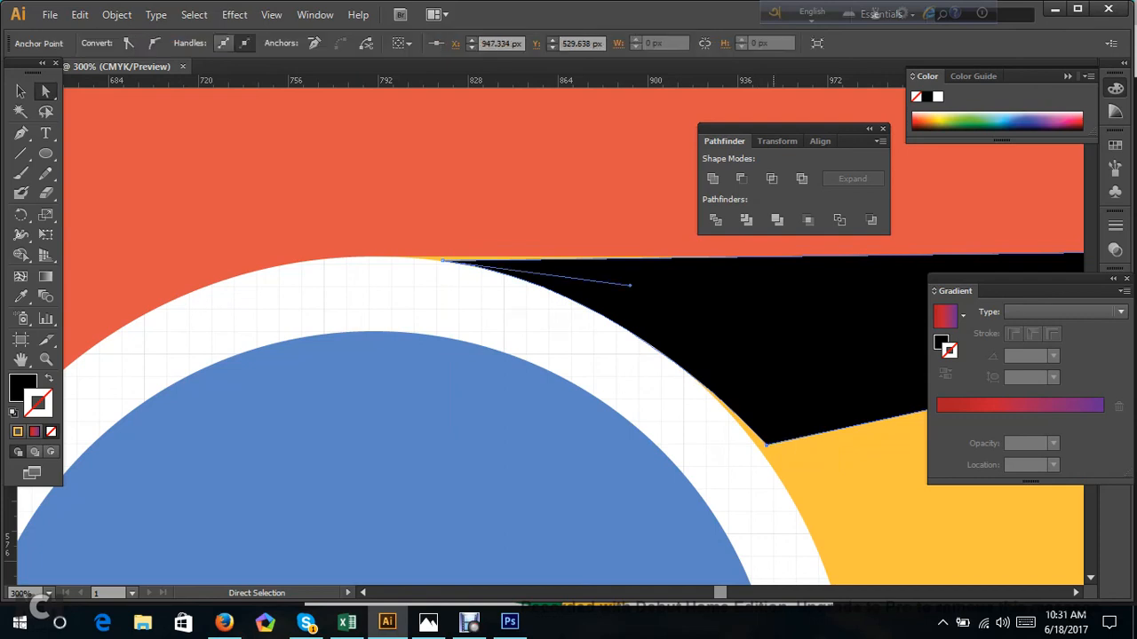
pyautogui.press('Down')
pyautogui.press('Down')
pyautogui.press('Left')
pyautogui.press('Left')
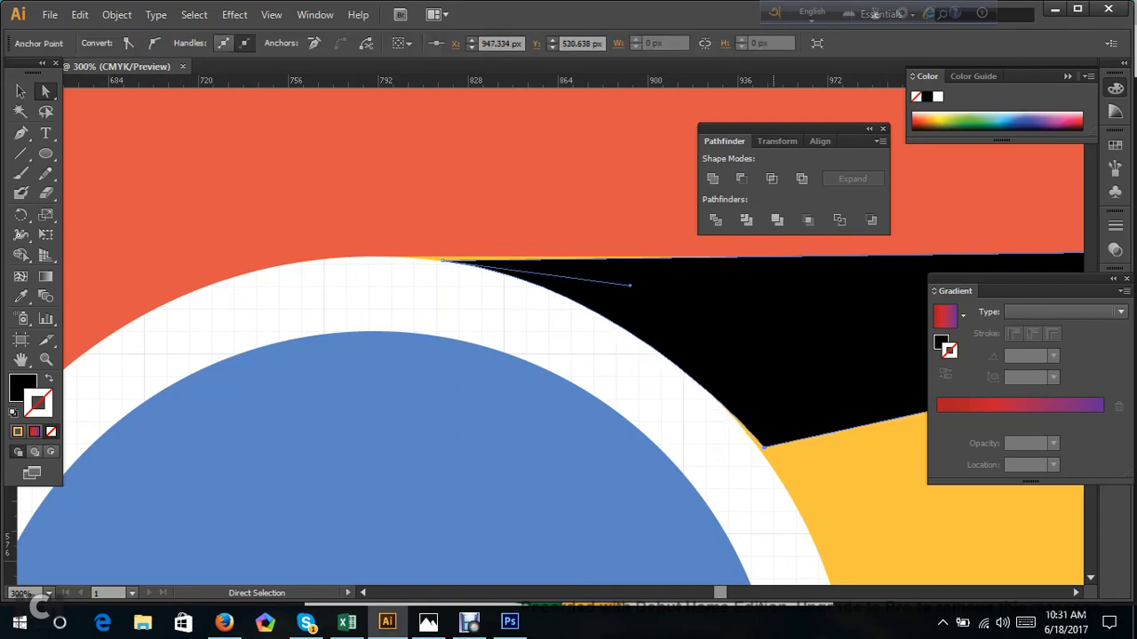
pyautogui.press('Left')
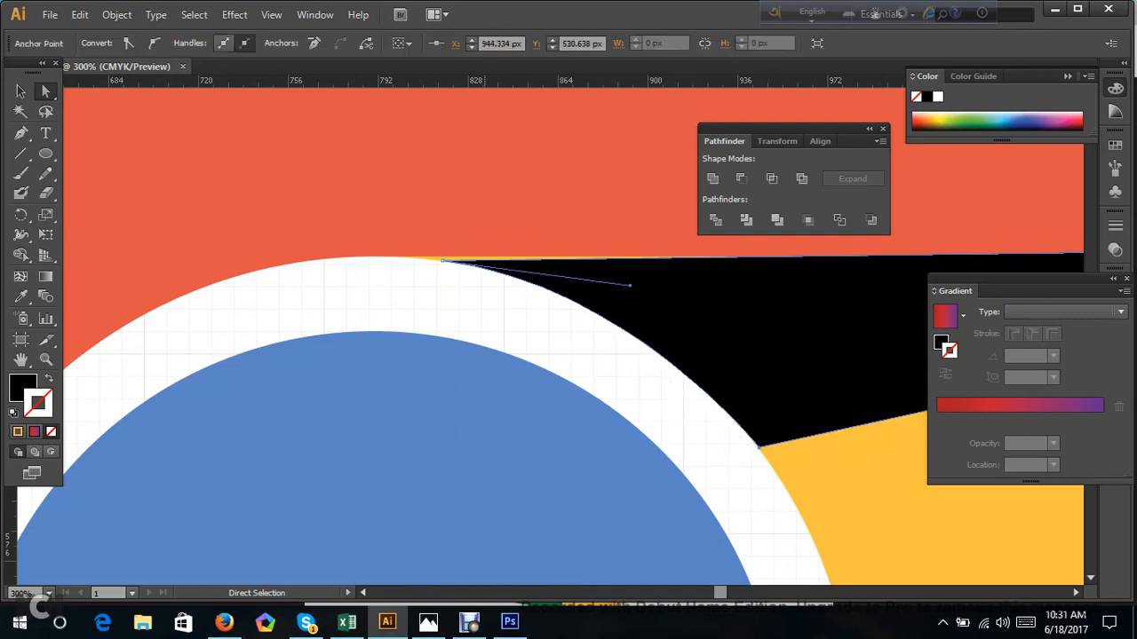
# Shorten and raise the left anchor's direction handle, nudge the shadow shape up and left, and deselect it.
pyautogui.moveTo(630, 286)
pyautogui.mouseDown()
pyautogui.moveTo(621, 259)
pyautogui.moveTo(614, 269)
pyautogui.mouseUp()
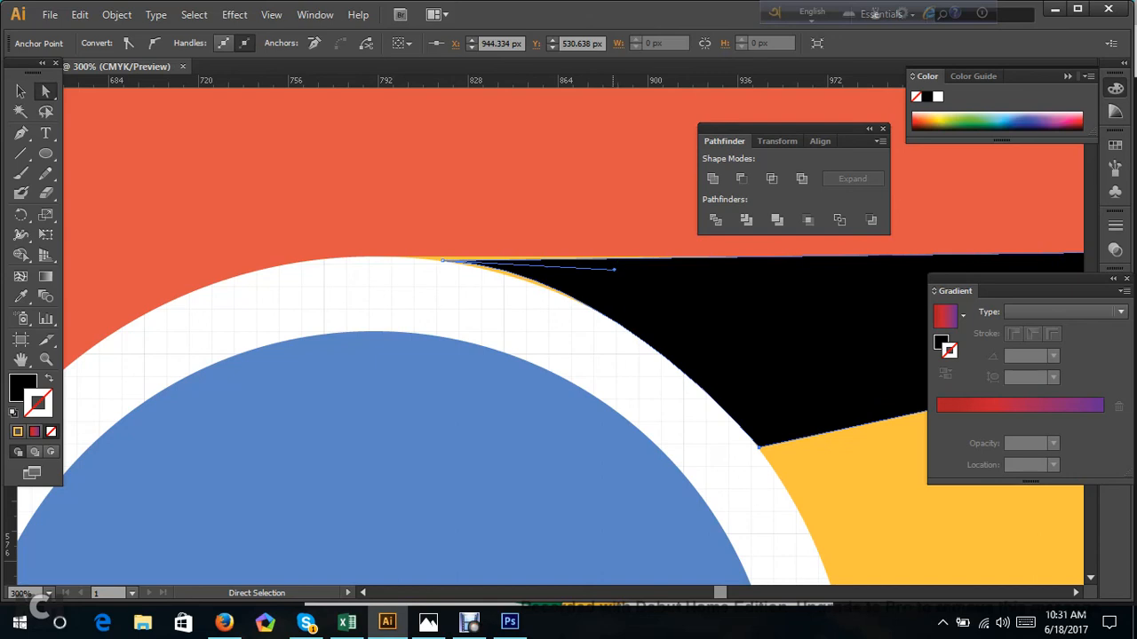
pyautogui.click(629, 286)
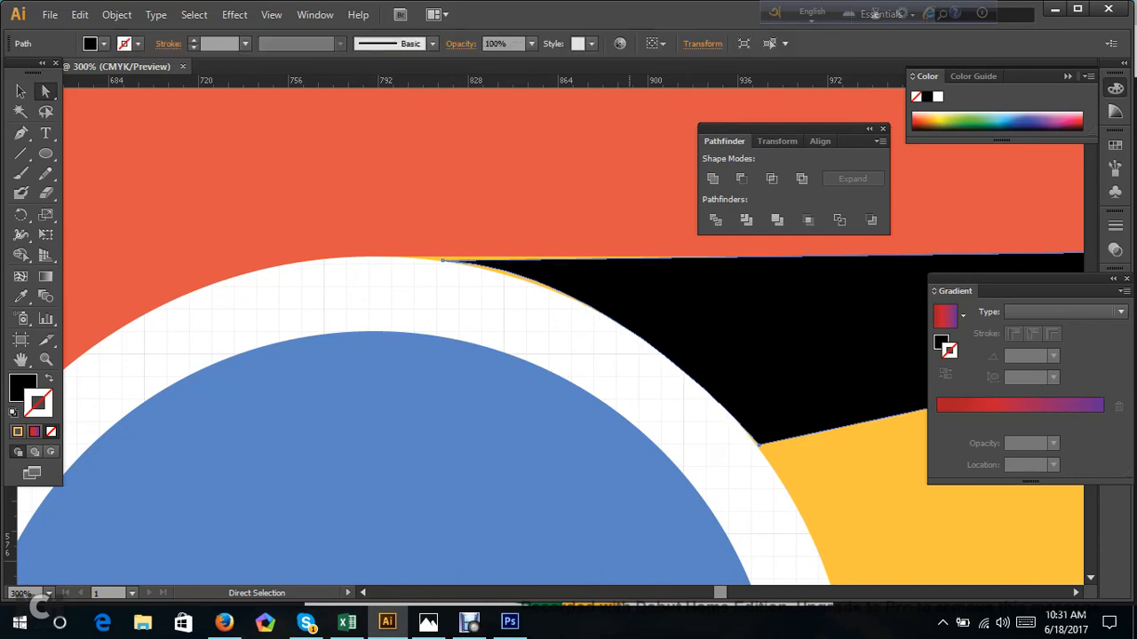
pyautogui.press('v')
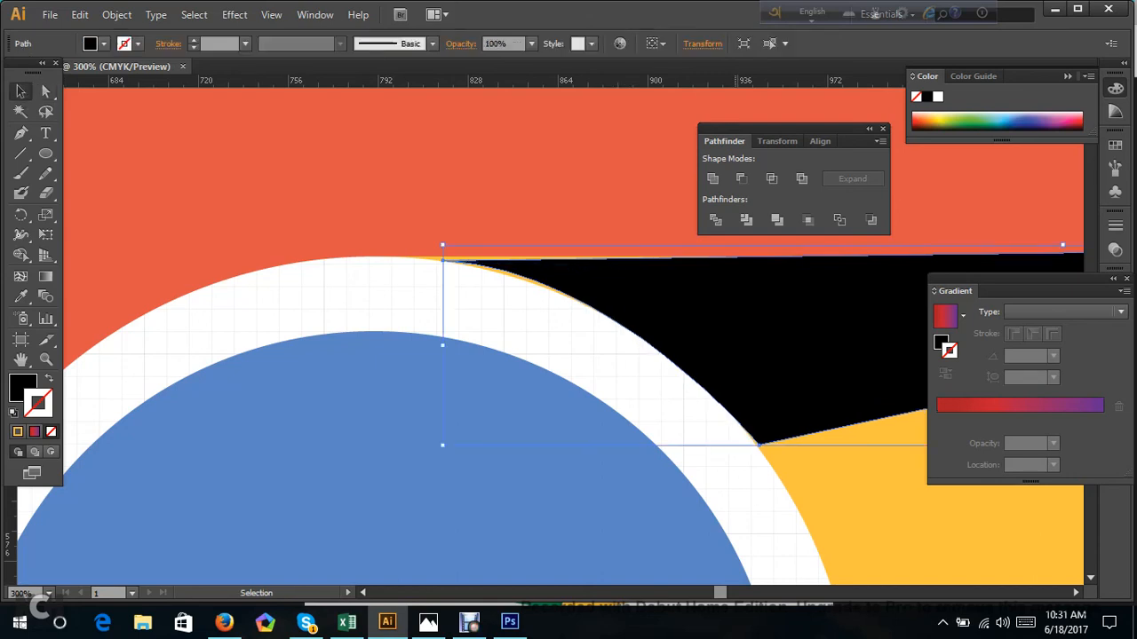
pyautogui.press('Up')
pyautogui.press('Left')
pyautogui.hotkey('ctrl', 'shift', 'a')
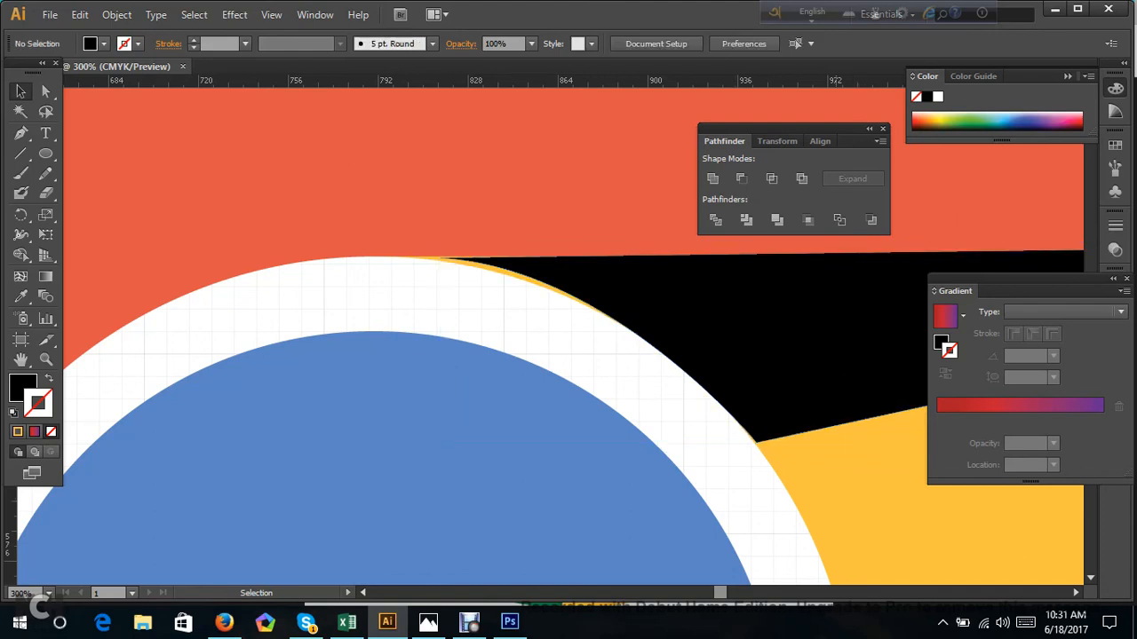
# Reduce the black shadow shape's opacity to 50%.
pyautogui.hotkey('ctrl', '-')
pyautogui.hotkey('ctrl', '-')
pyautogui.scroll(-2, 895, 373)
pyautogui.click(850, 346)
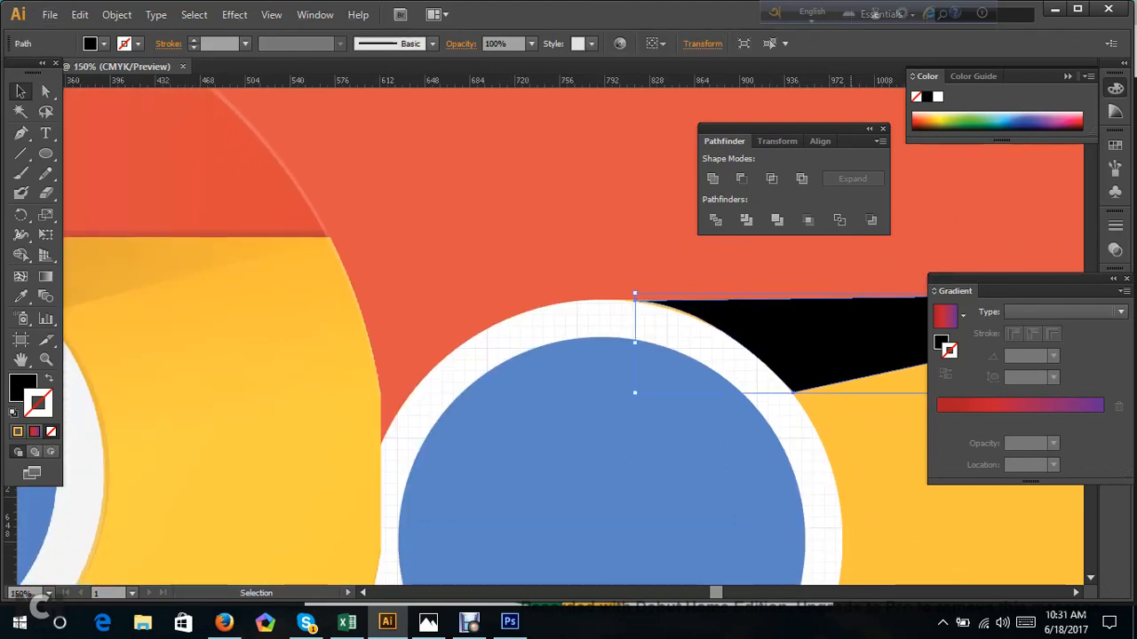
pyautogui.hotkey('ctrl', '-')
pyautogui.hotkey('ctrl', '-')
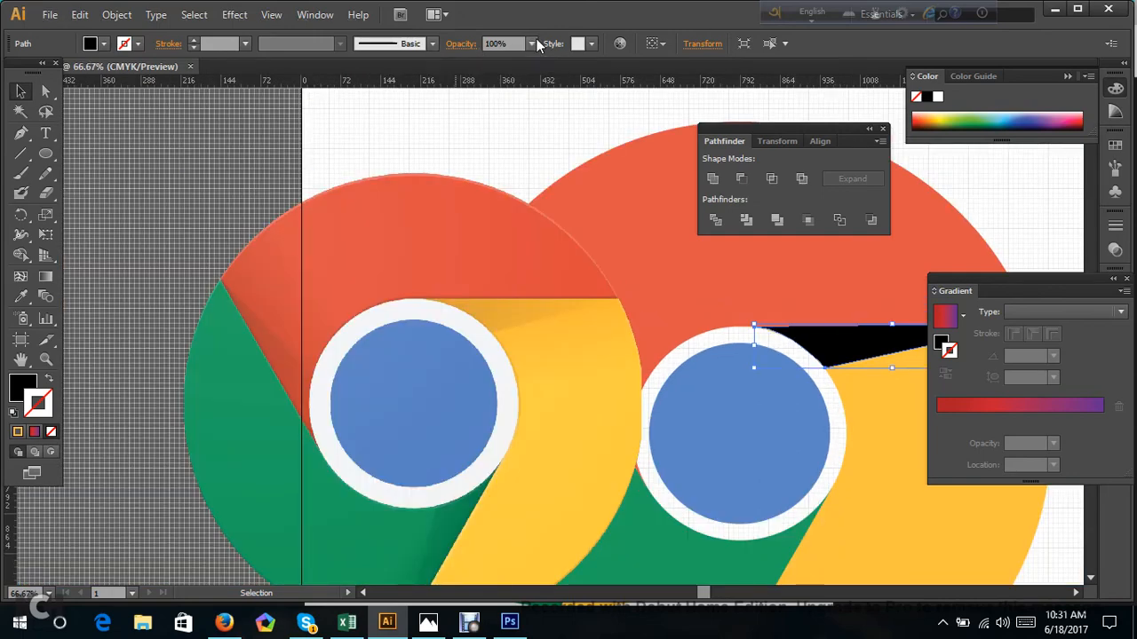
pyautogui.click(531, 43)
pyautogui.click(551, 116)
pyautogui.click(530, 43)
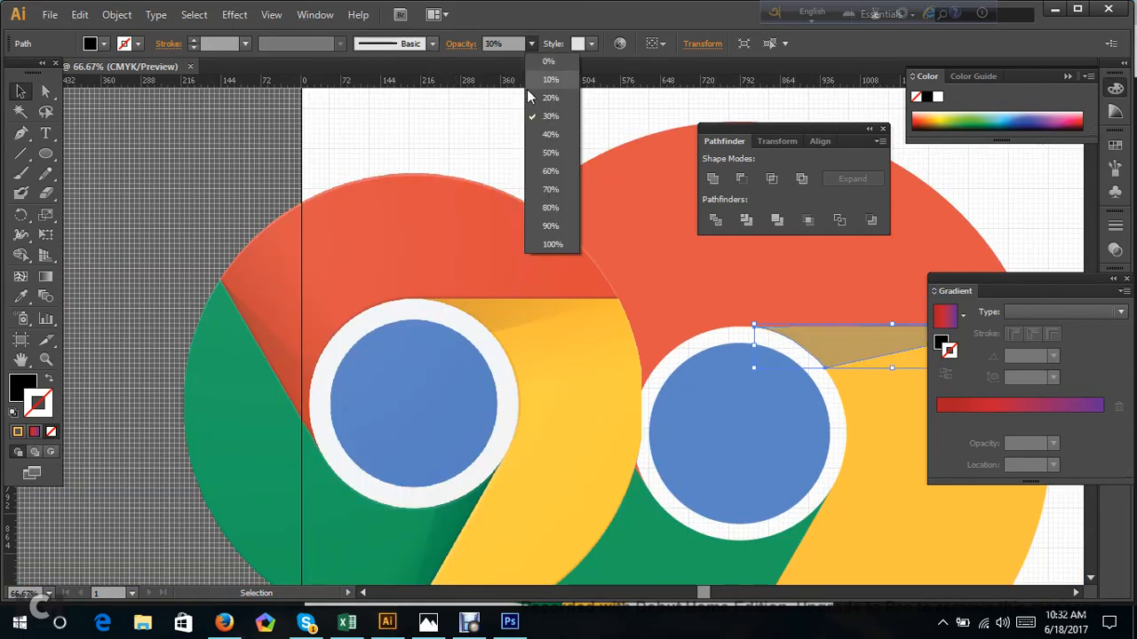
pyautogui.click(551, 153)
pyautogui.scroll(-3, 622, 338)
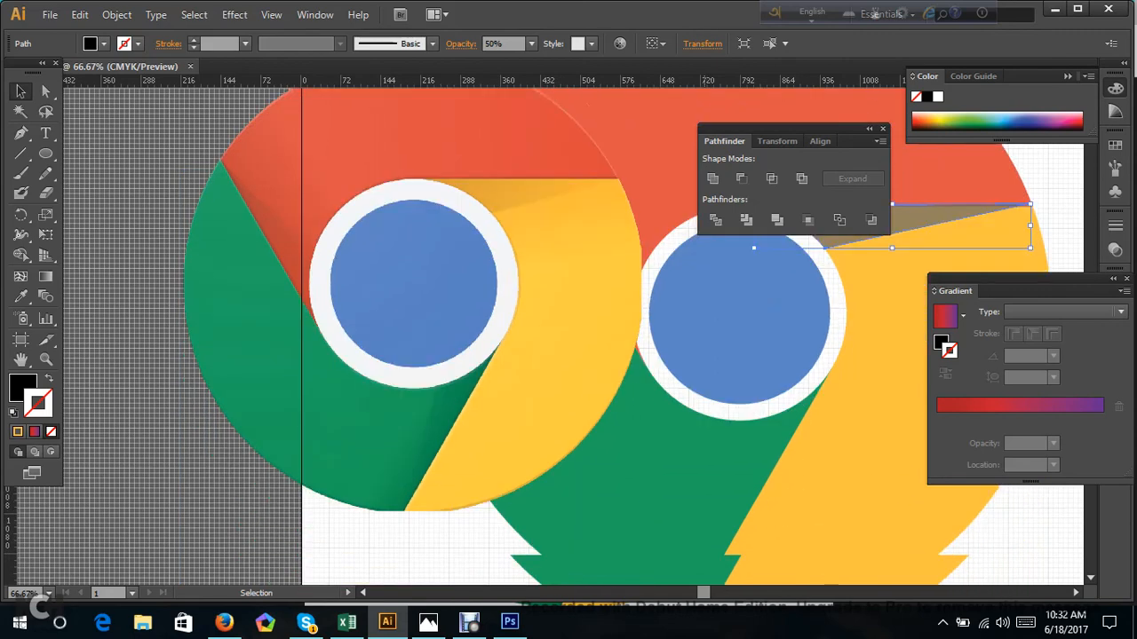
pyautogui.scroll(-1, 690, 310)
pyautogui.scroll(1, 690, 311)
pyautogui.scroll(1, 561, 311)
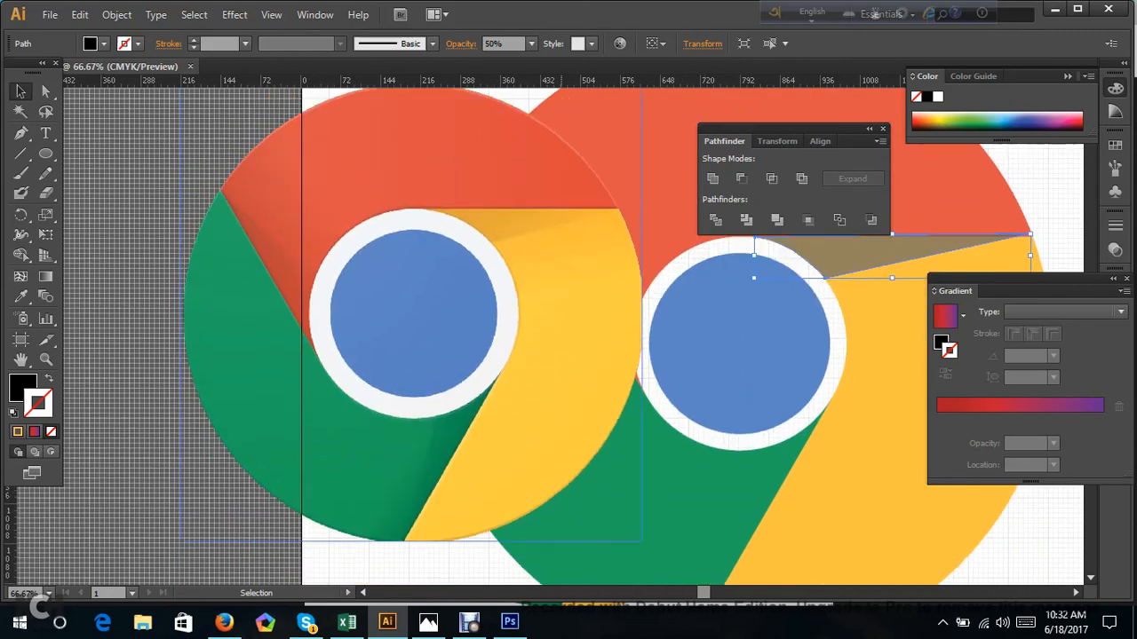
# Fill the shadow shape with the red-to-purple linear gradient, leaving it without a stroke.
pyautogui.click(512, 275)
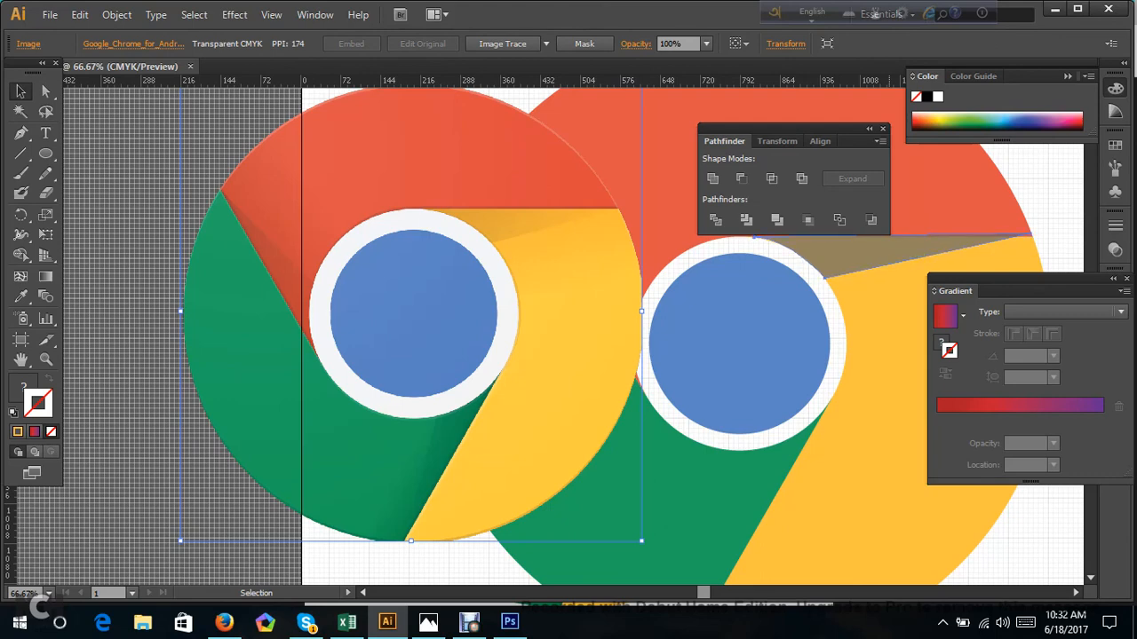
pyautogui.click(923, 256)
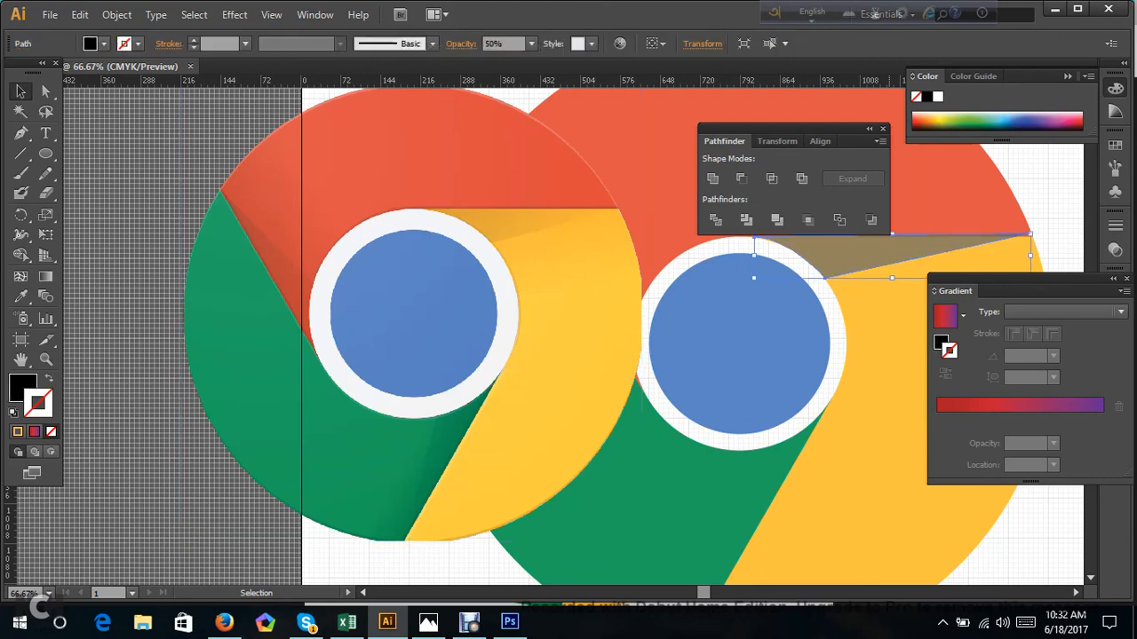
pyautogui.click(1022, 407)
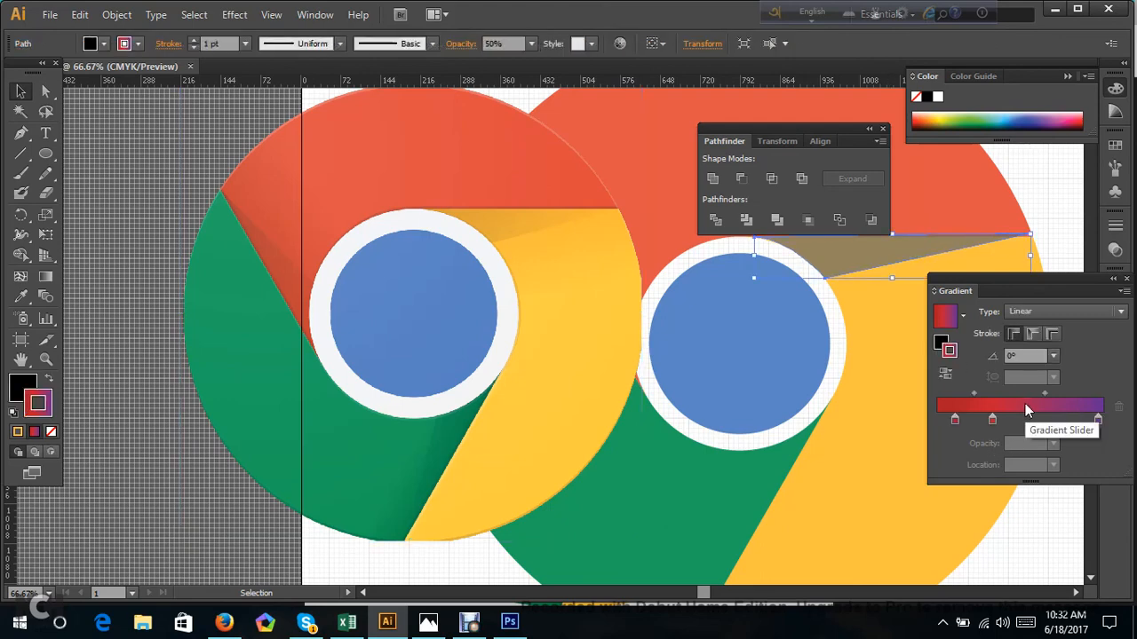
pyautogui.click(51, 432)
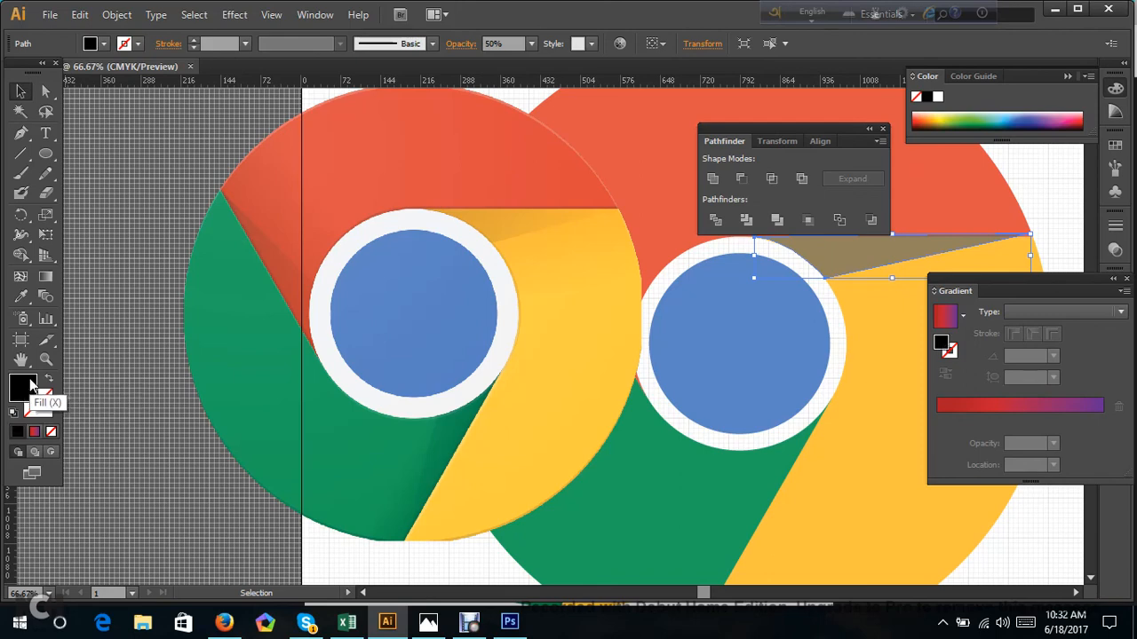
pyautogui.click(1011, 405)
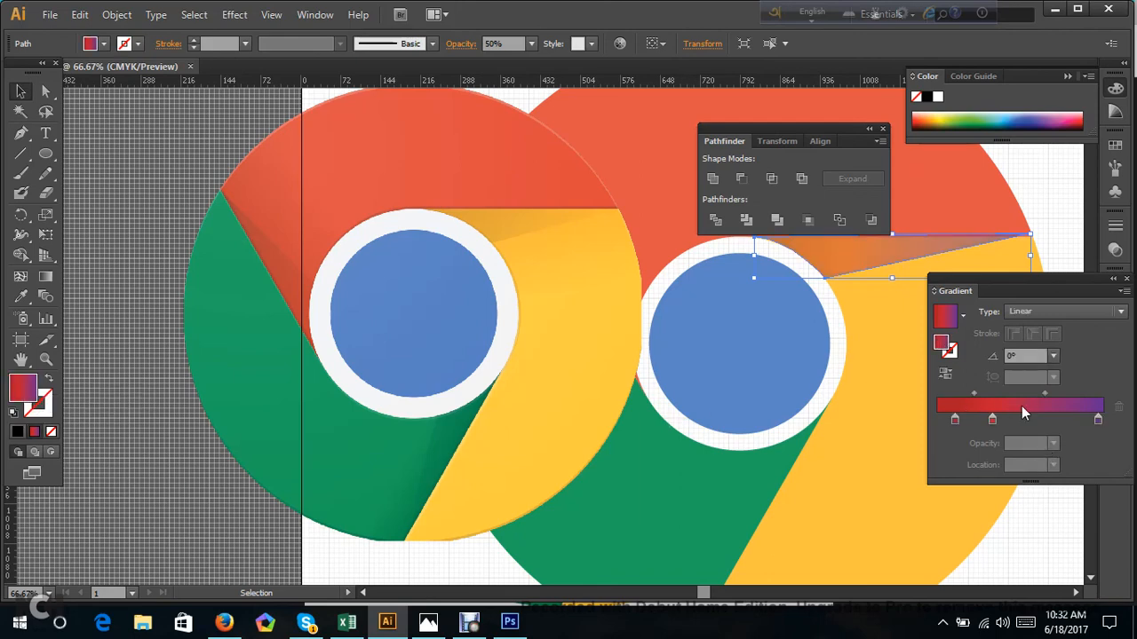
# Remove the gradient's middle red stop, move the remaining red stop to 0%, and reverse the gradient.
pyautogui.moveTo(992, 420); pyautogui.dragTo(993, 453)
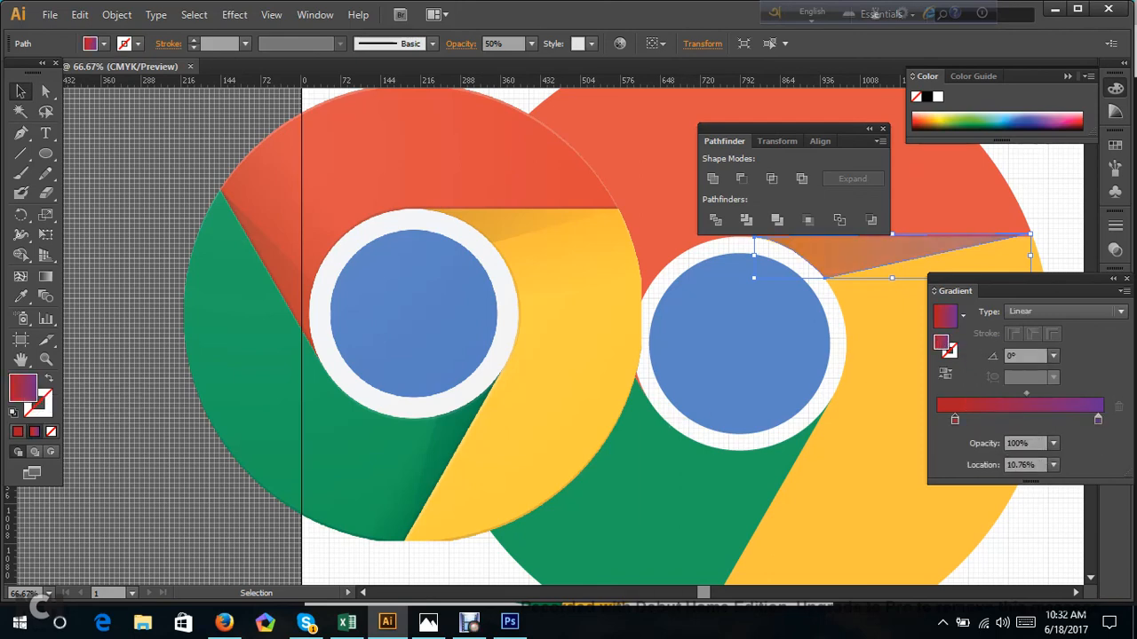
pyautogui.moveTo(955, 421); pyautogui.dragTo(932, 422)
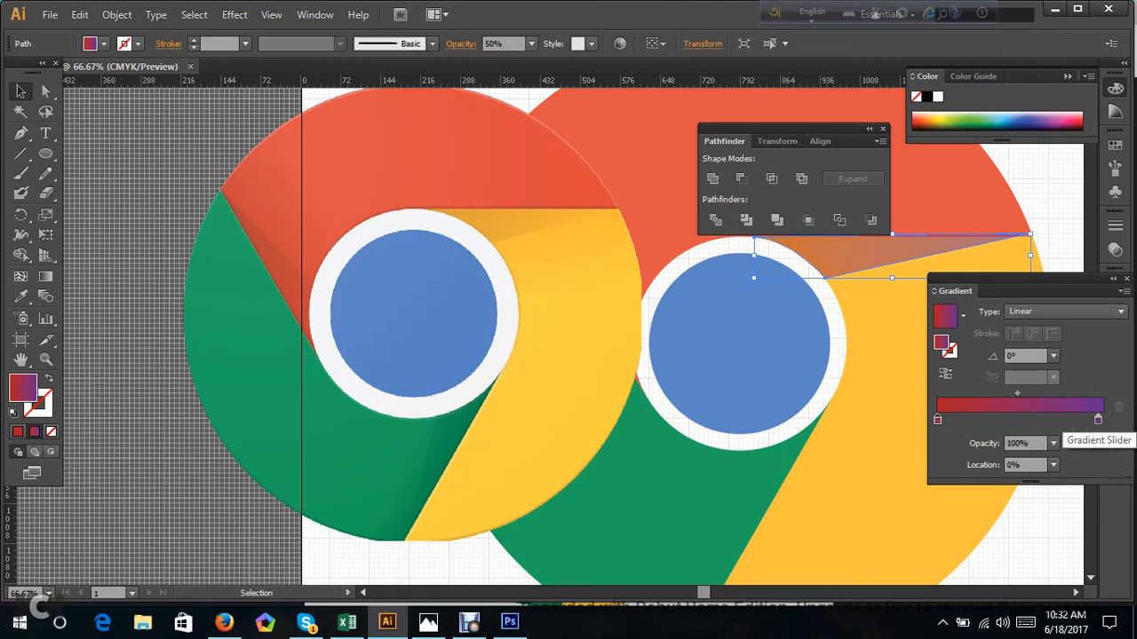
pyautogui.click(945, 374)
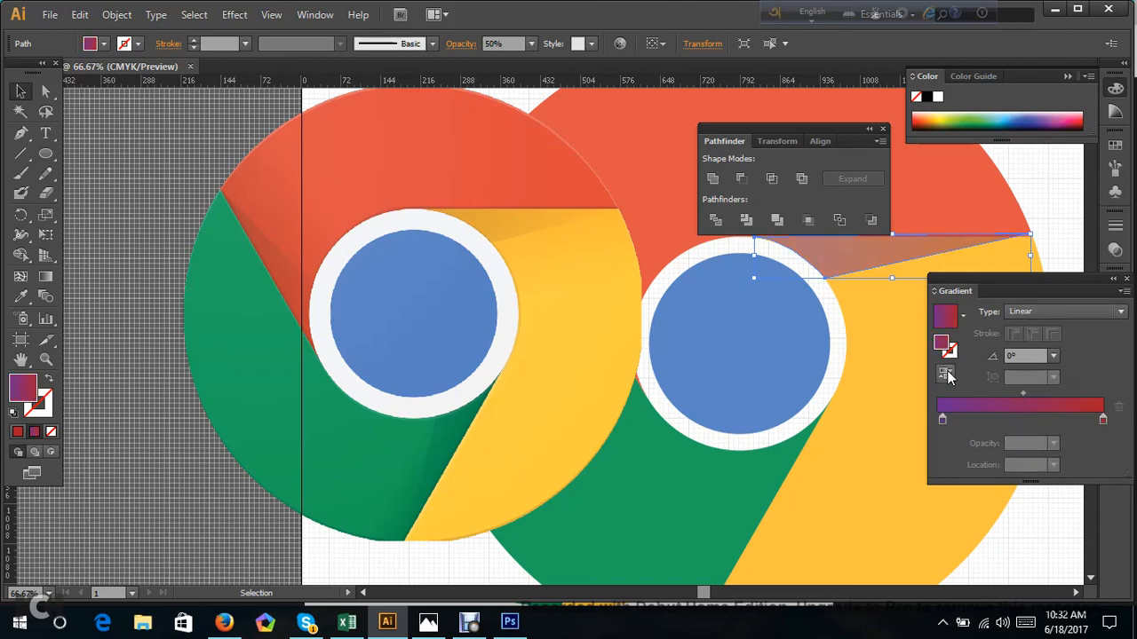
# Change the gradient's purple start stop to black and add an intermediate stop at about 57%.
pyautogui.doubleClick(940, 423)
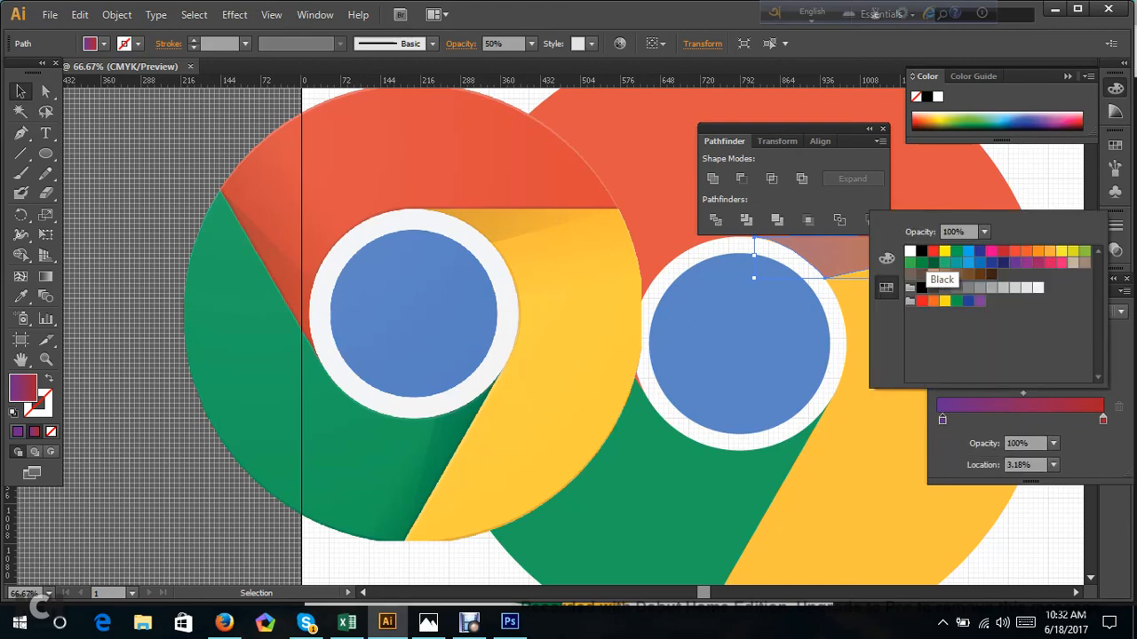
pyautogui.click(922, 252)
pyautogui.click(980, 426)
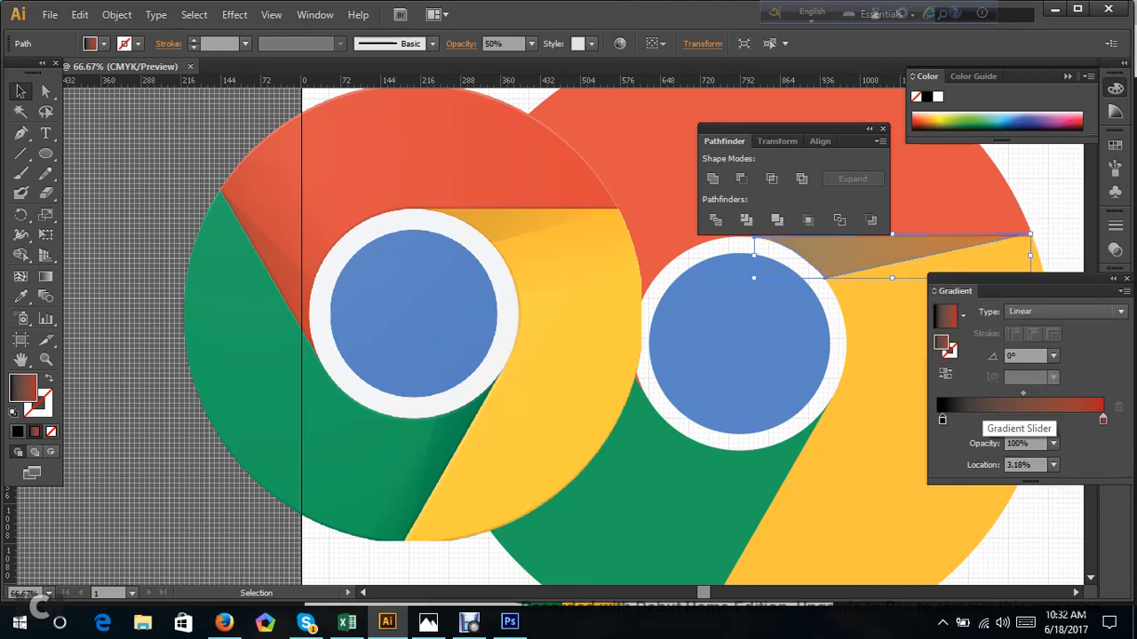
pyautogui.moveTo(981, 425); pyautogui.dragTo(1033, 423)
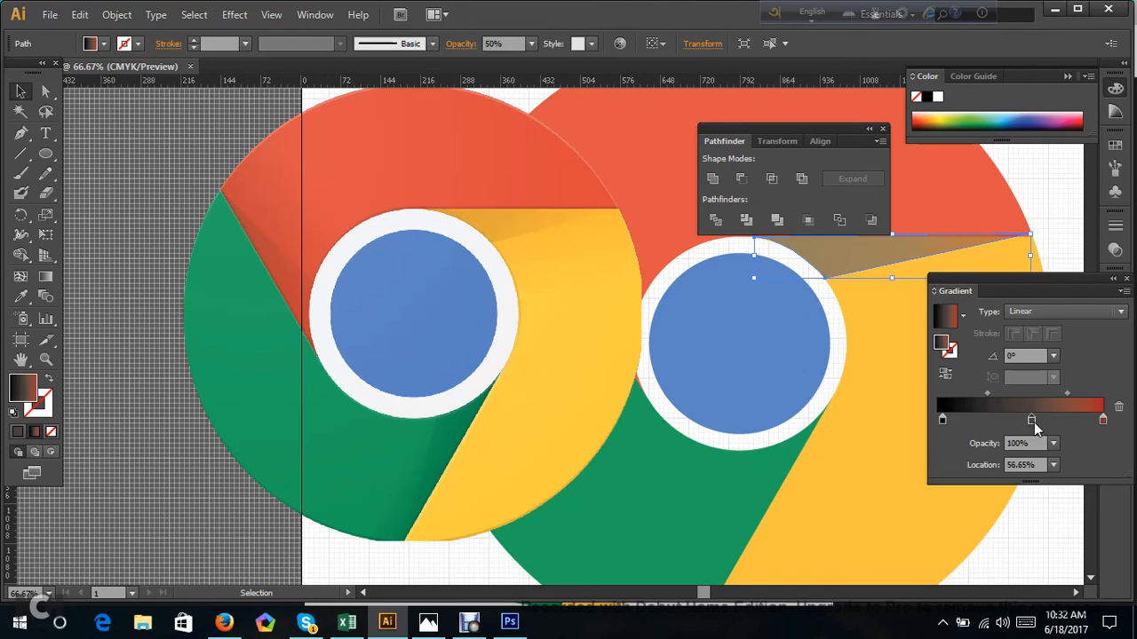
# Change the gradient's red end stop to white, move the intermediate stop to about 68%, and deselect the shadow shape.
pyautogui.doubleClick(1102, 421)
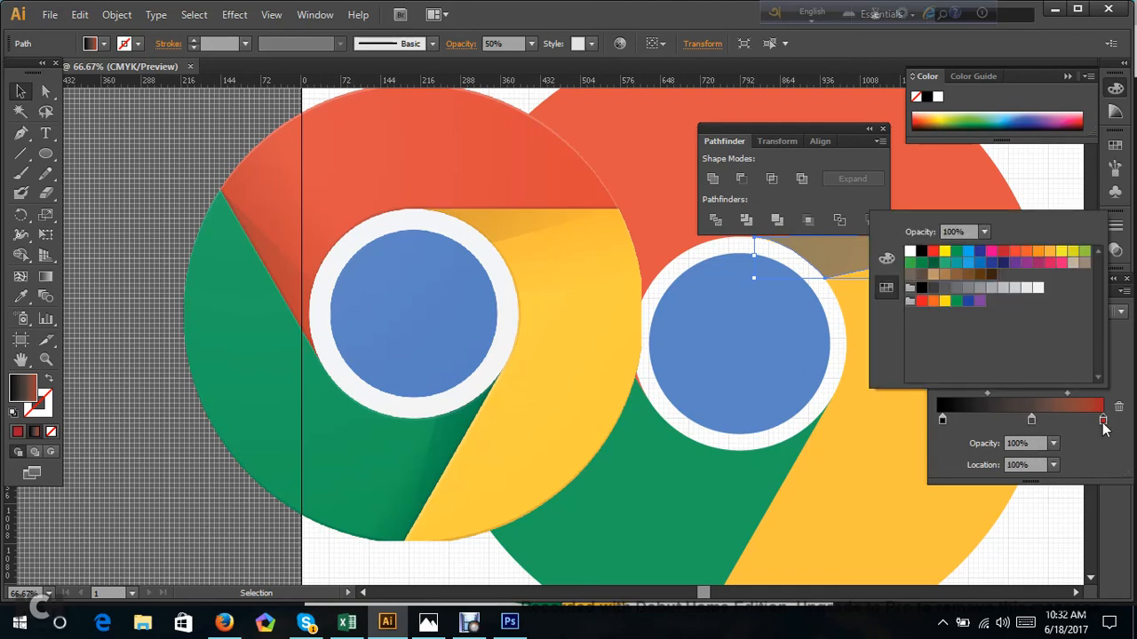
pyautogui.click(909, 251)
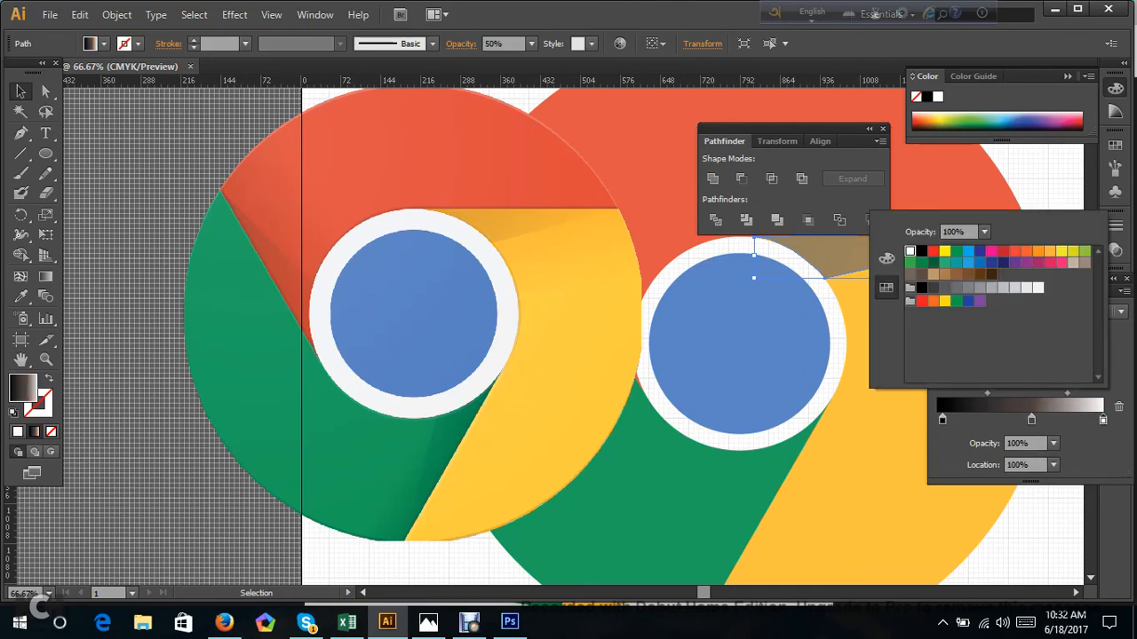
pyautogui.click(1037, 438)
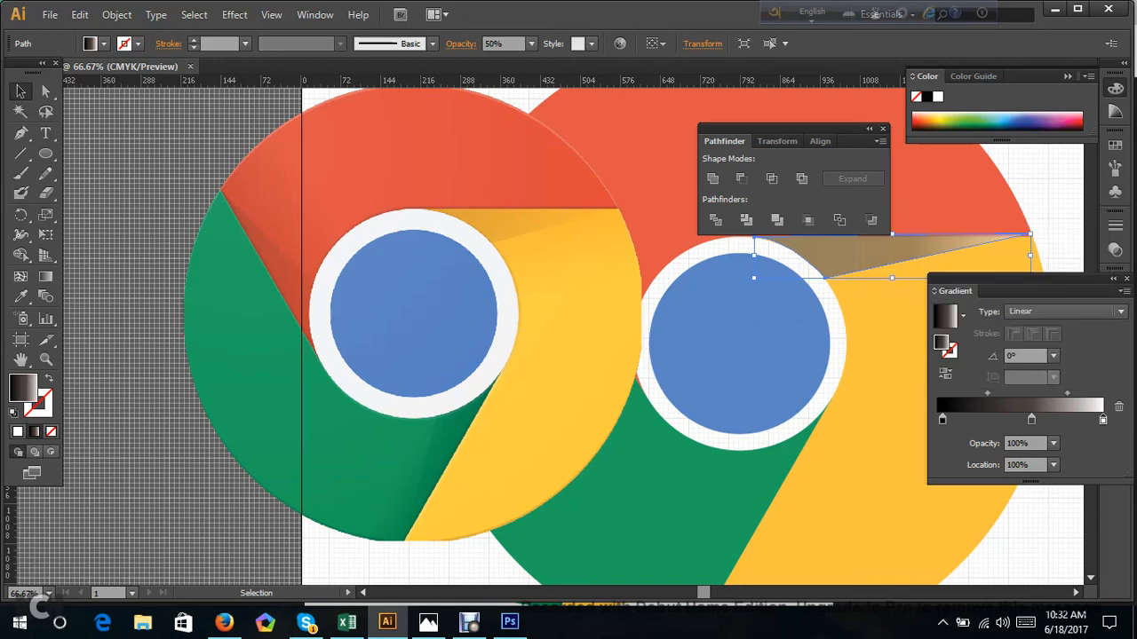
pyautogui.moveTo(1032, 423); pyautogui.dragTo(1049, 423)
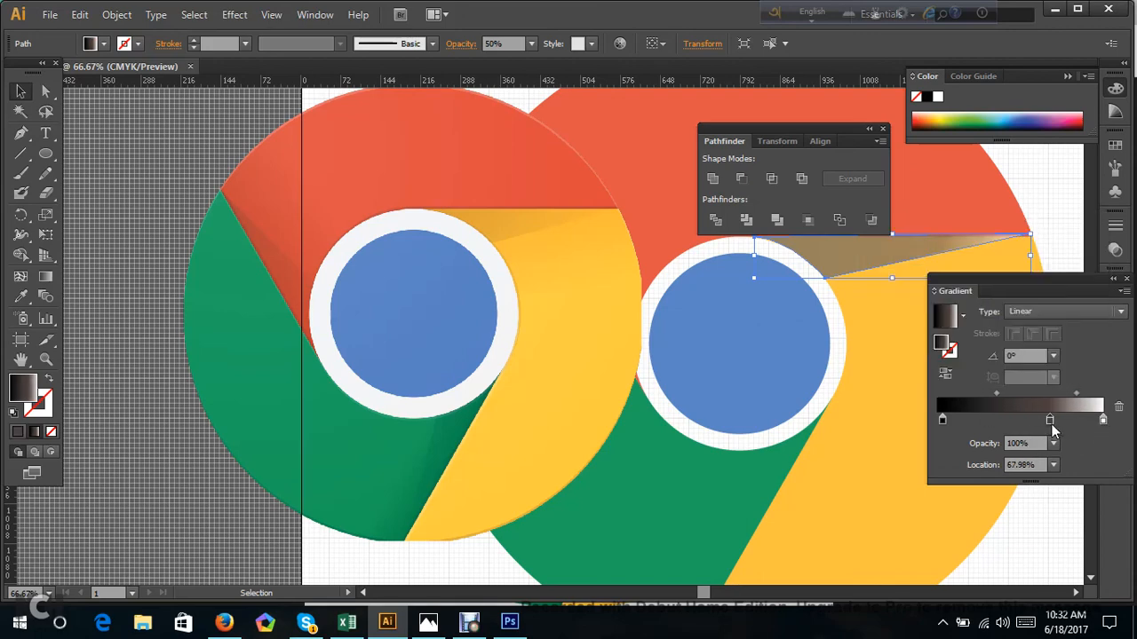
pyautogui.hotkey('ctrl', 'shift', 'a')
pyautogui.click(851, 254)
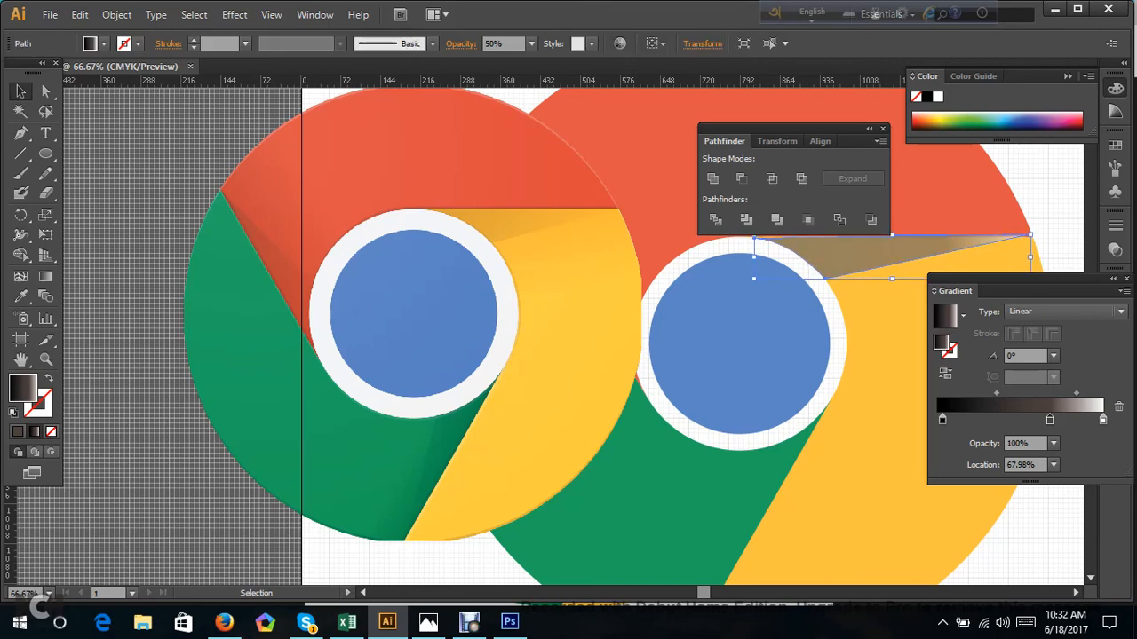
pyautogui.hotkey('ctrl', 'shift', 'a')
# Reduce the gradient shadow shape's opacity to 30% and deselect it.
pyautogui.scroll(2, 938, 232)
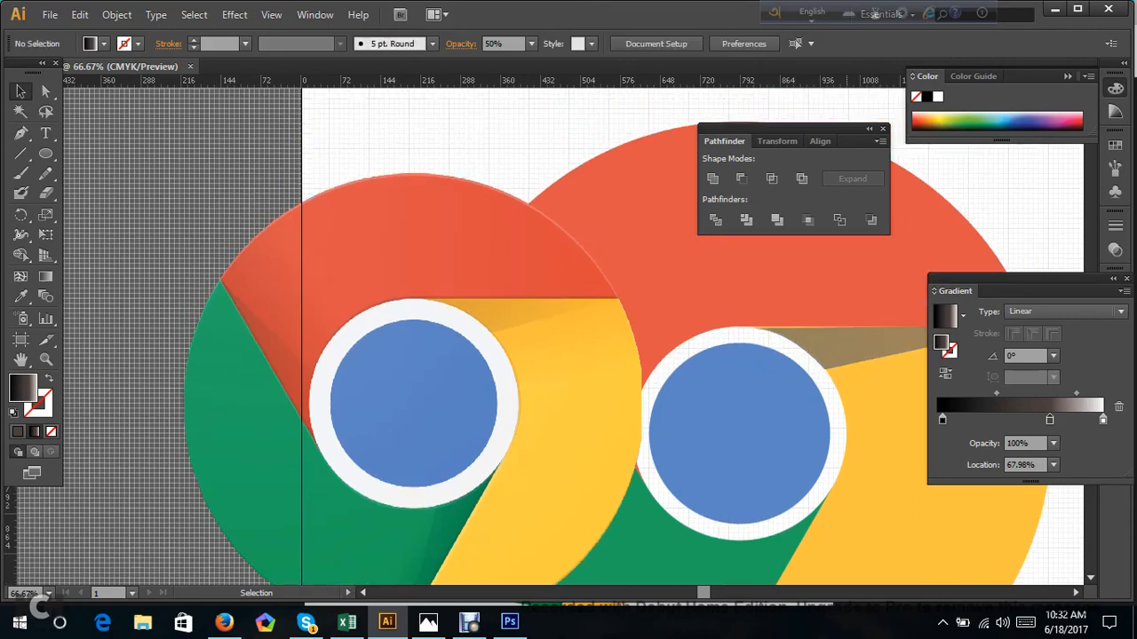
pyautogui.hotkey('ctrl', '-')
pyautogui.hotkey('ctrl', '-')
pyautogui.click(808, 326)
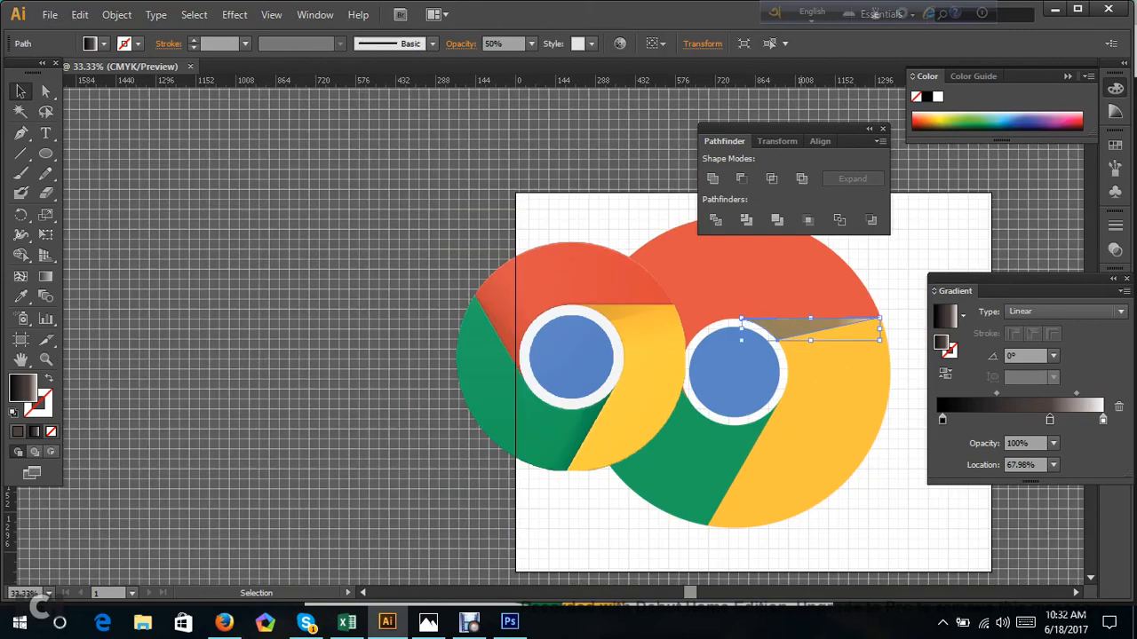
pyautogui.click(531, 43)
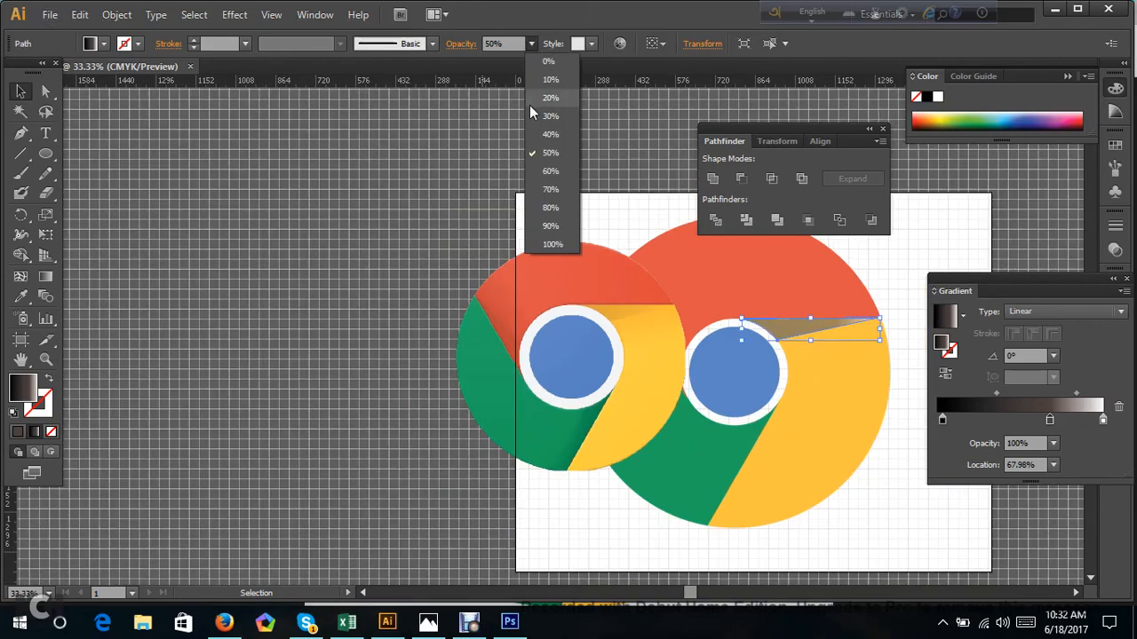
pyautogui.click(535, 125)
pyautogui.hotkey('ctrl', 'shift', 'a')
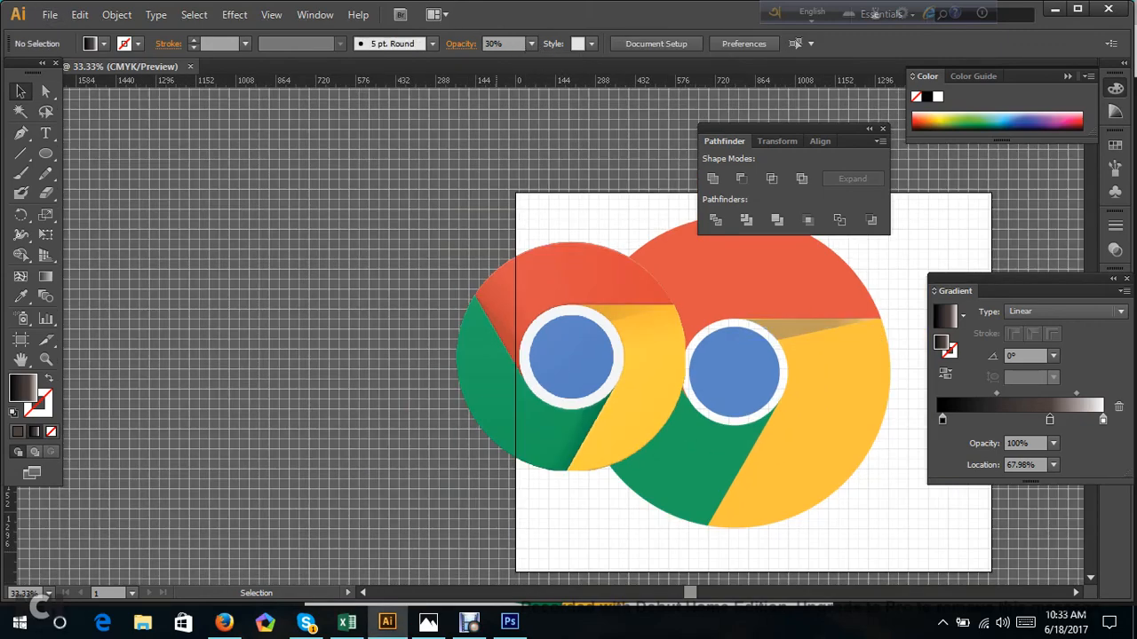
# Set the shadow shape's opacity to 20% and deselect it.
pyautogui.click(773, 331)
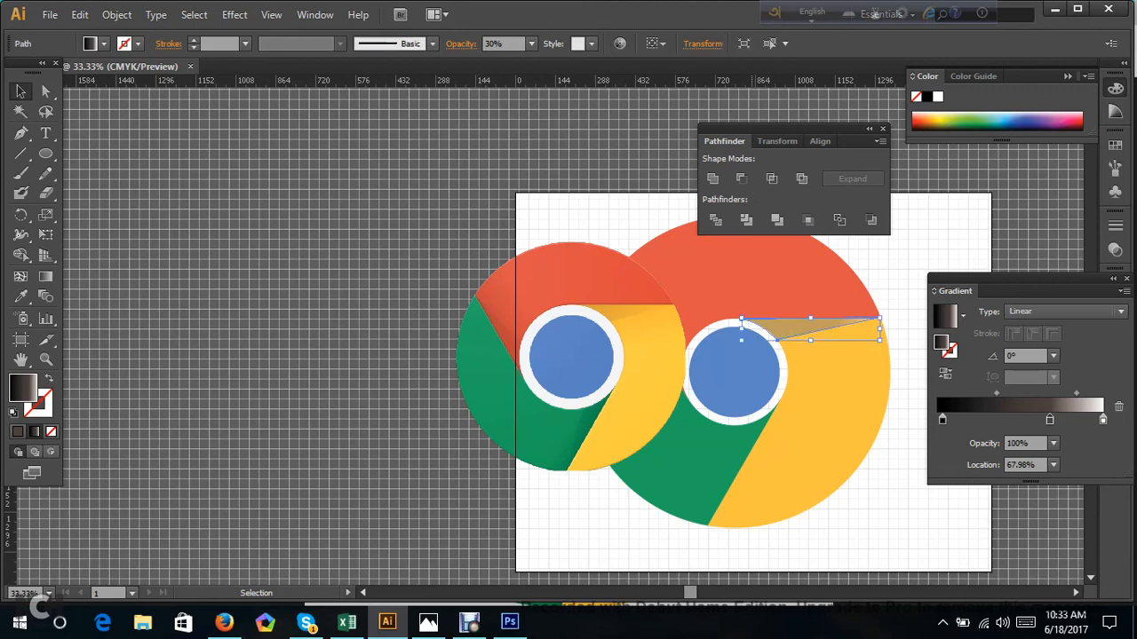
pyautogui.click(531, 43)
pyautogui.click(546, 100)
pyautogui.hotkey('ctrl', 'shift', 'a')
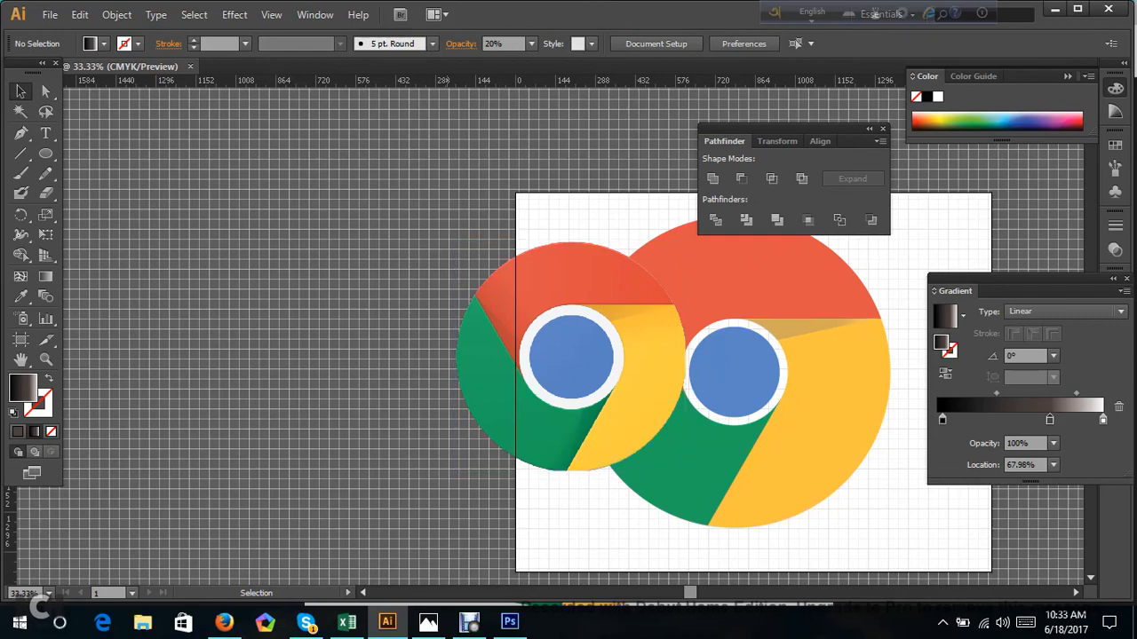
# Move the reference Chrome logo off the artboard to its left, and select it together with the shadow shape.
pyautogui.hotkey('ctrl', '-')
pyautogui.moveTo(575, 307); pyautogui.dragTo(399, 252)
pyautogui.hotkey('ctrl', 'shift', 'a')
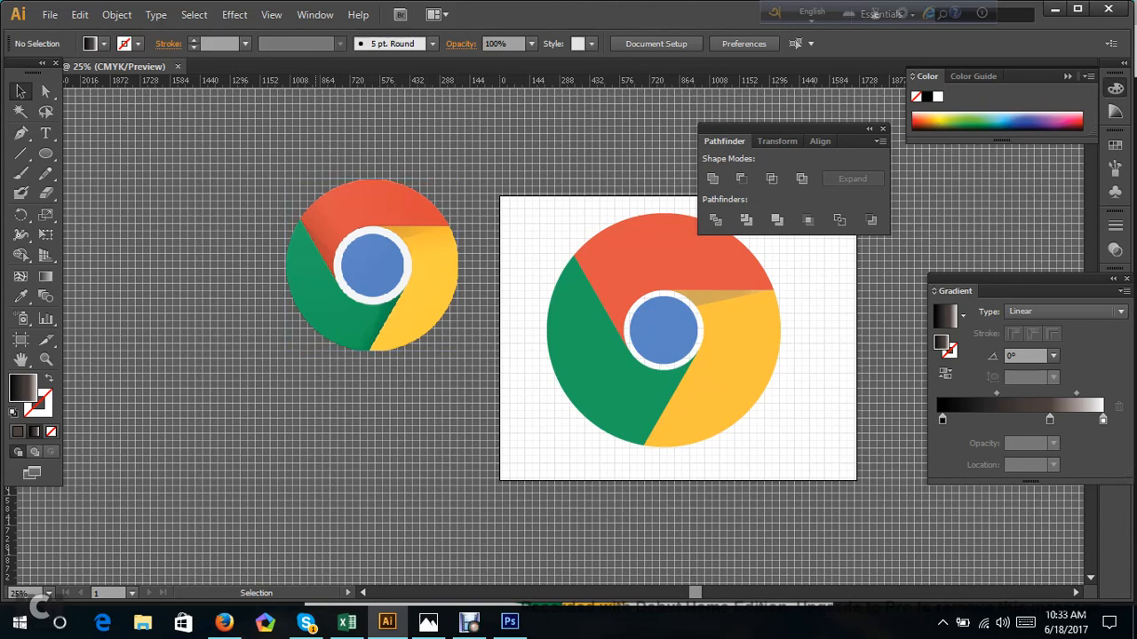
pyautogui.moveTo(238, 149); pyautogui.dragTo(826, 478)
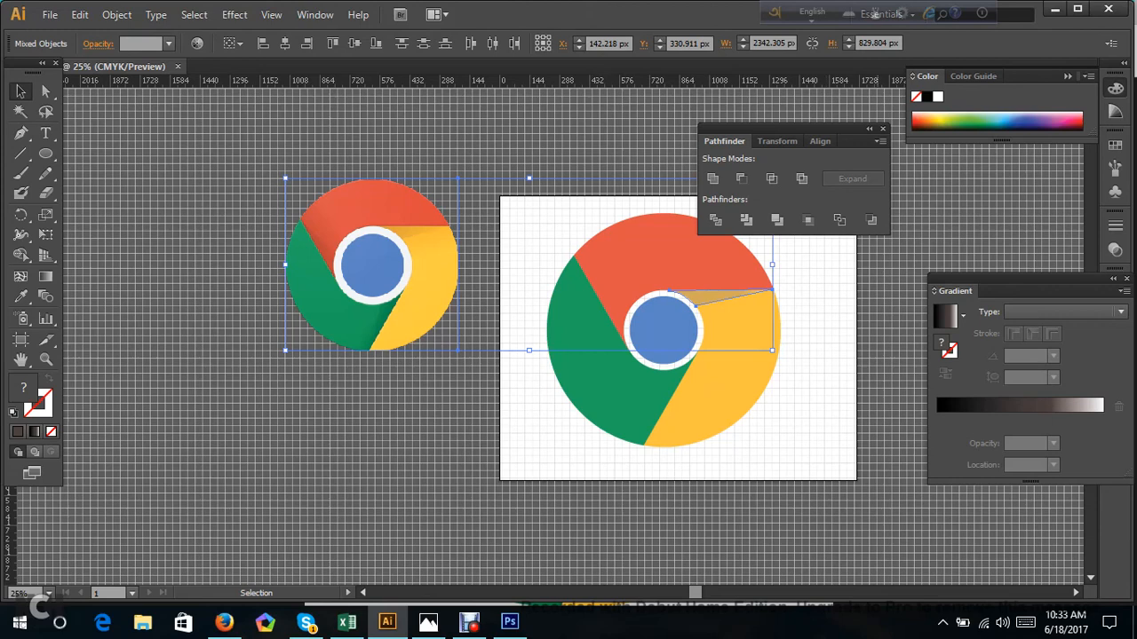
# Minimize the Illustrator and Firefox windows and switch to the Debut screen recorder.
pyautogui.click(1056, 18)
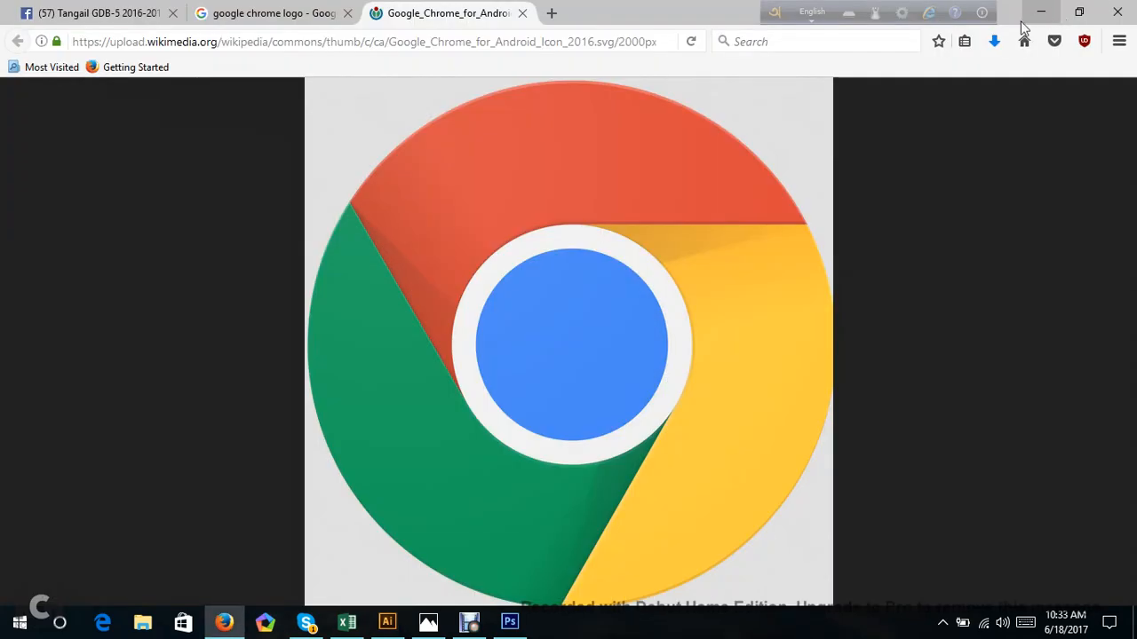
pyautogui.click(1039, 11)
pyautogui.click(7, 632)
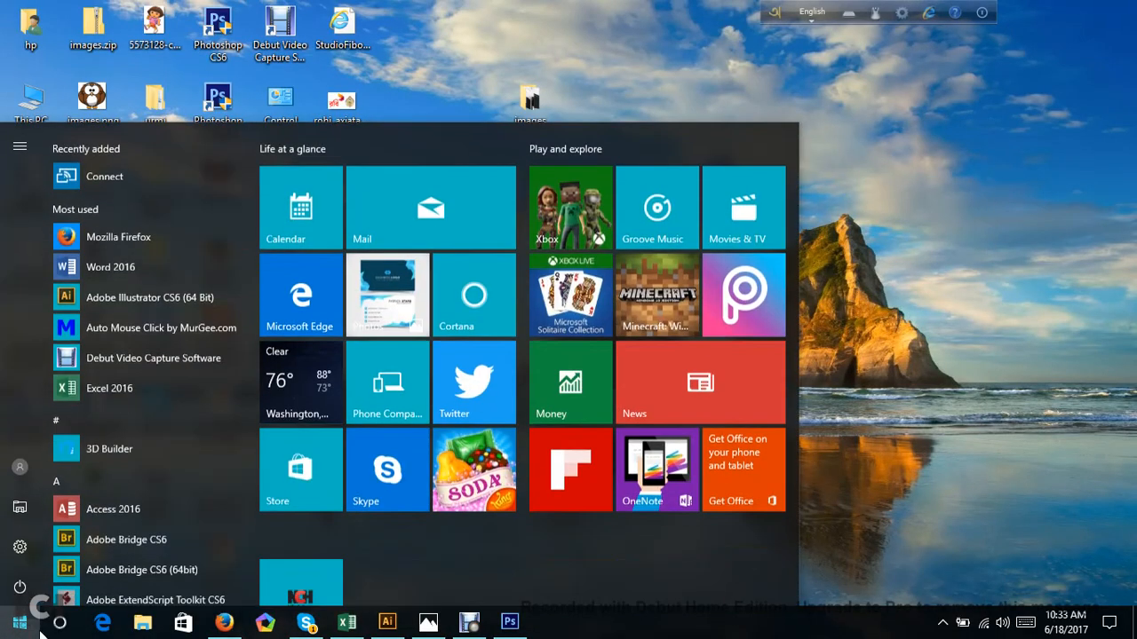
pyautogui.click(849, 199)
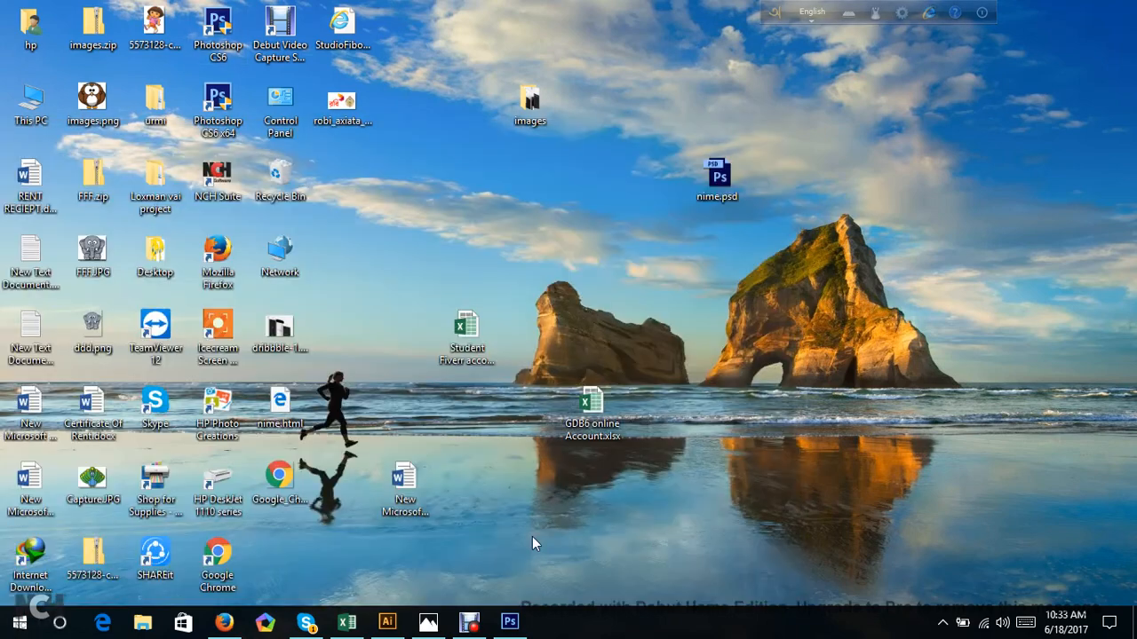
pyautogui.click(471, 623)
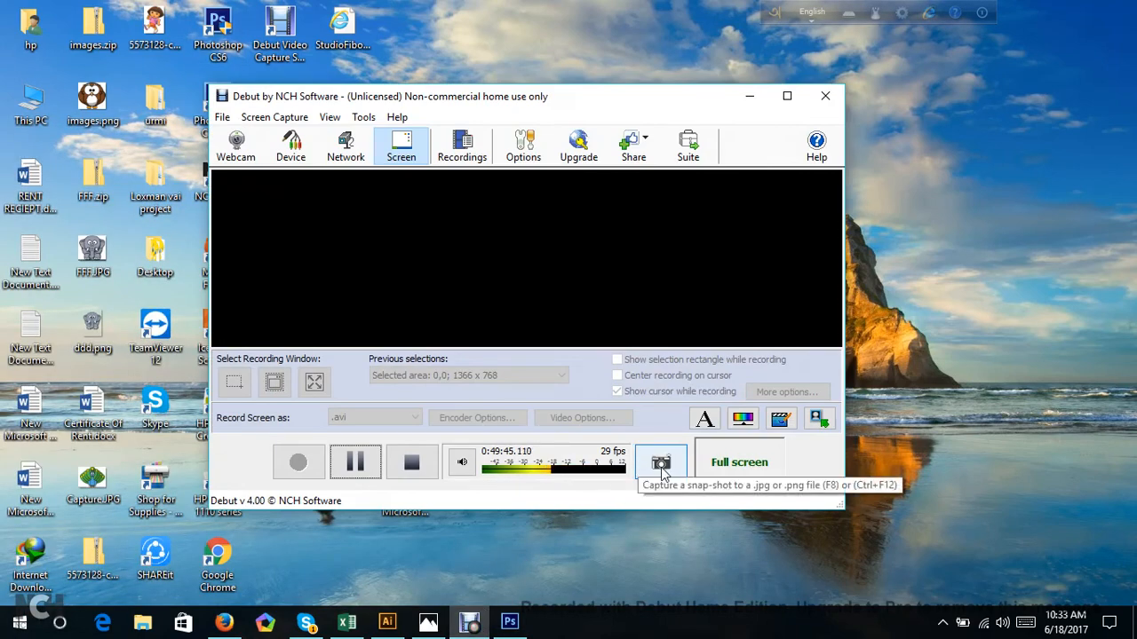